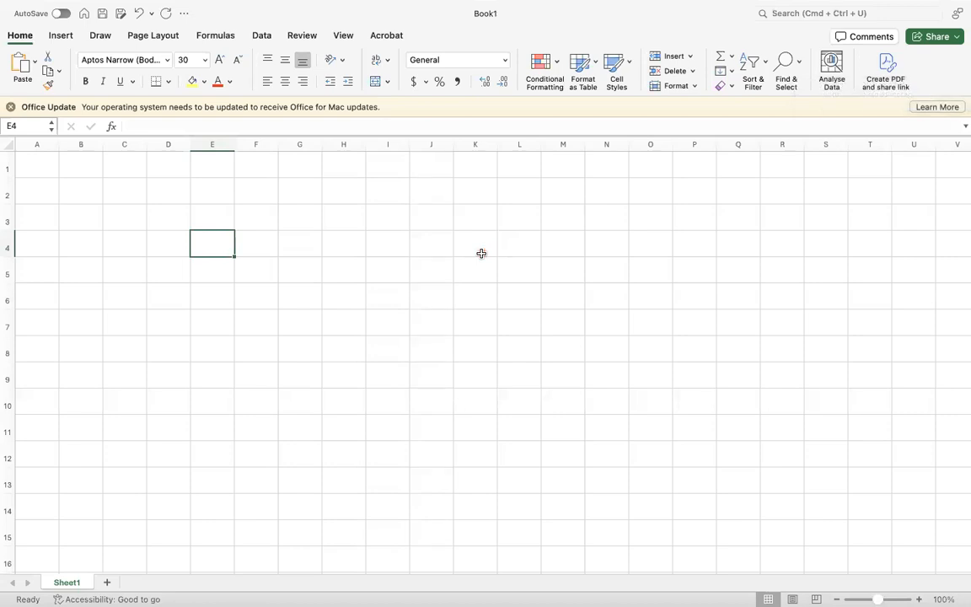
pyautogui.click(205, 244)
pyautogui.click(238, 224)
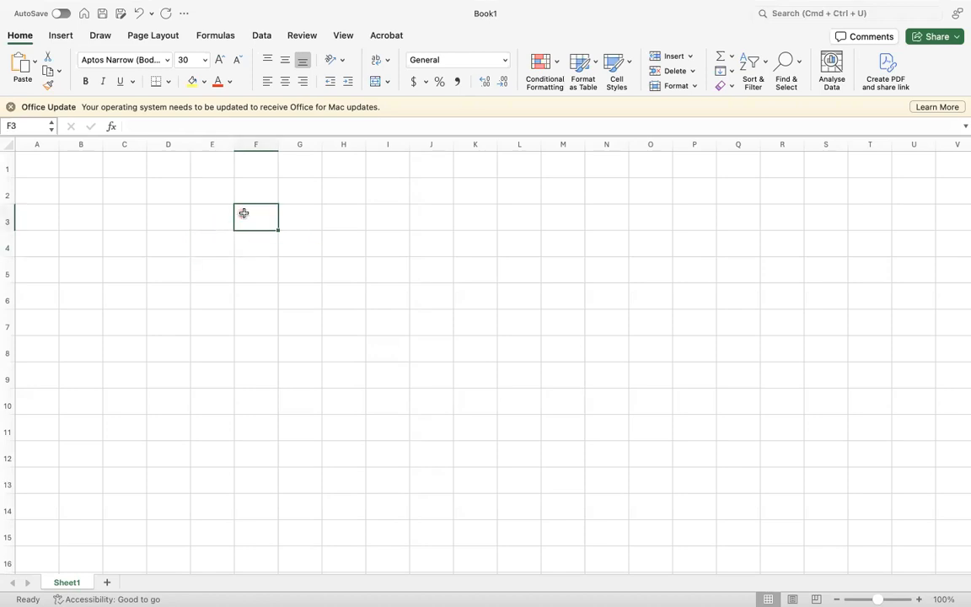
pyautogui.moveTo(296, 217); pyautogui.dragTo(520, 212)
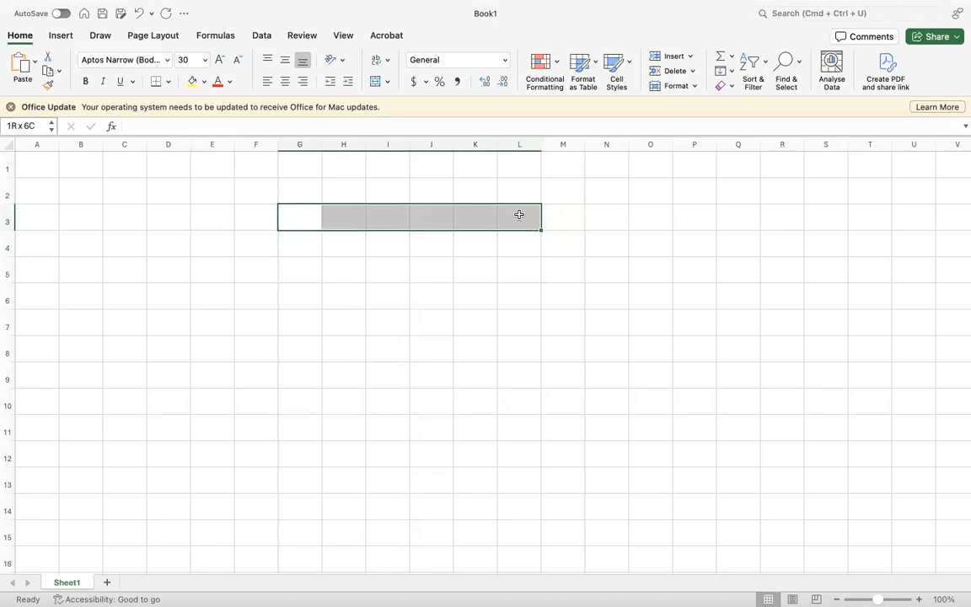
# Step: Merge and centre cells C3 to S3 into one wide heading cell
pyautogui.moveTo(128, 216); pyautogui.dragTo(244, 218)
pyautogui.moveTo(392, 217); pyautogui.dragTo(643, 220)
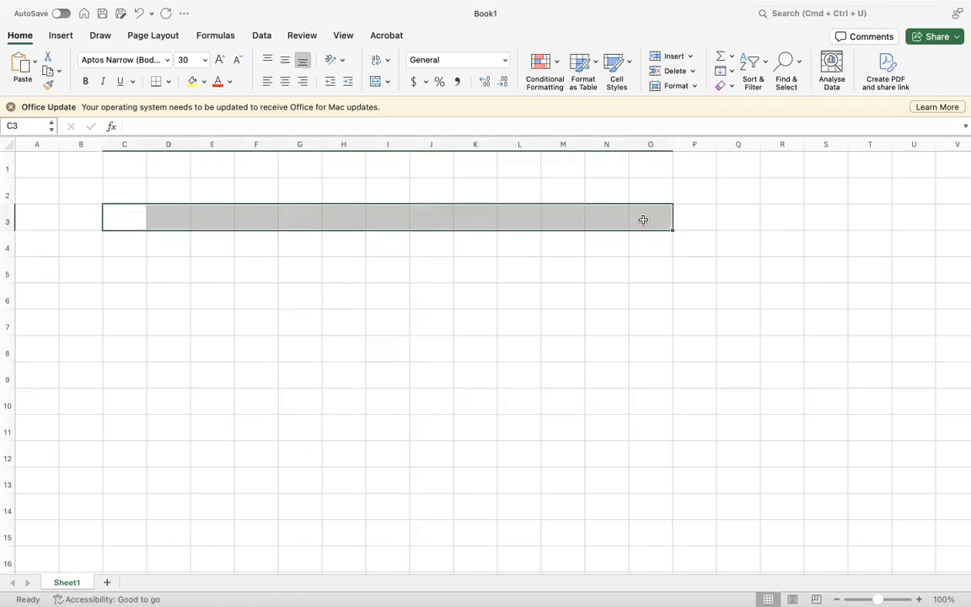
pyautogui.hotkey('shift', 'Right')
pyautogui.hotkey('shift', 'Right')
pyautogui.hotkey('shift', 'Right')
pyautogui.hotkey('shift', 'Right')
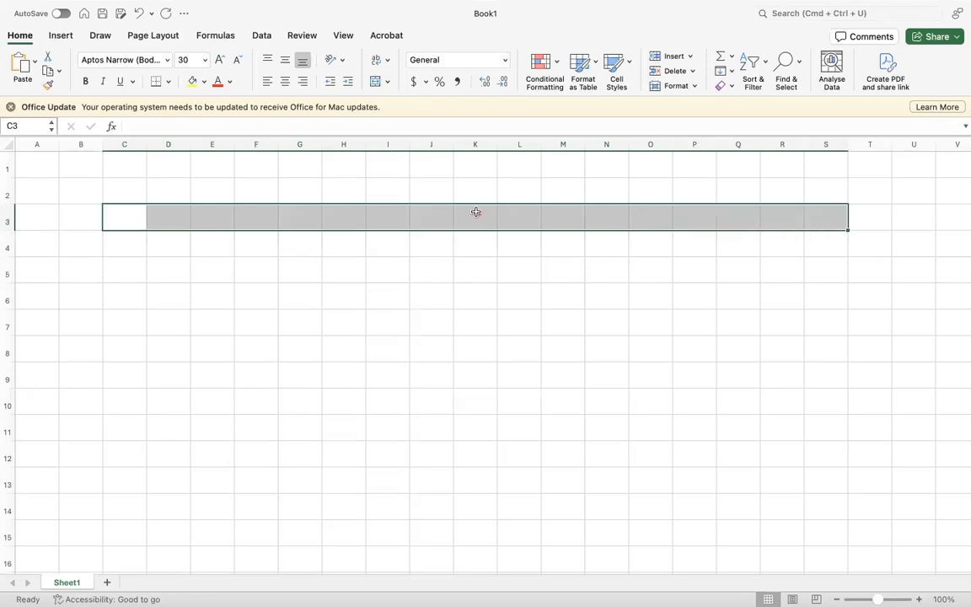
pyautogui.click(375, 82)
# Step: Enter GPGC in the merged heading cell in row 3
pyautogui.write('C')
pyautogui.press('BackSpace')
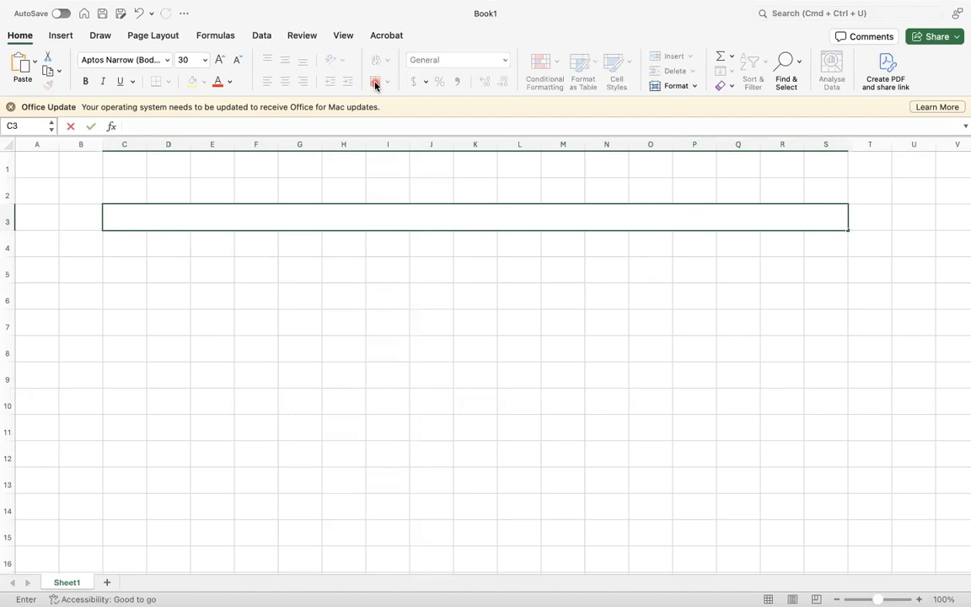
pyautogui.write('GPCC')
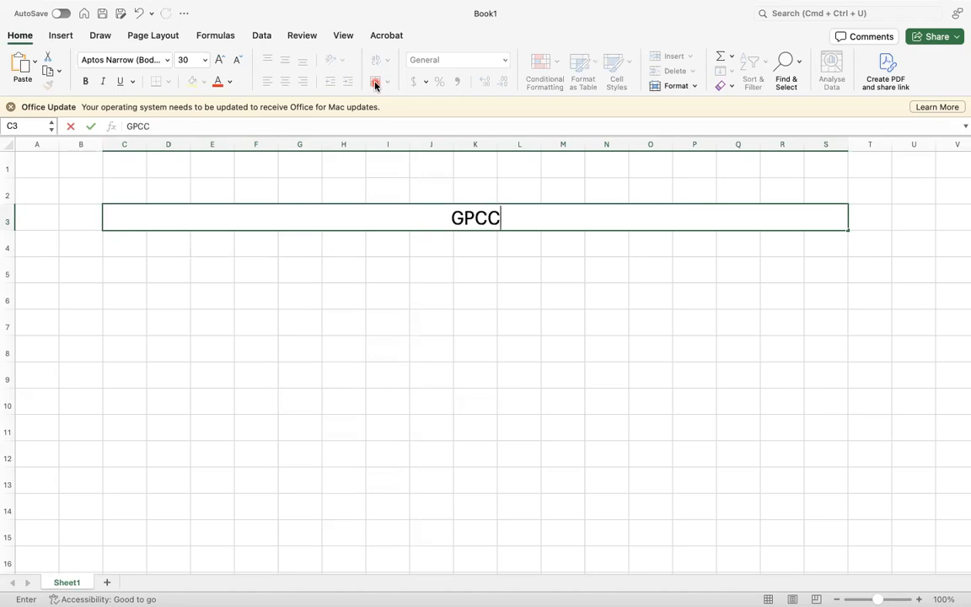
pyautogui.press('BackSpace')
pyautogui.press('BackSpace')
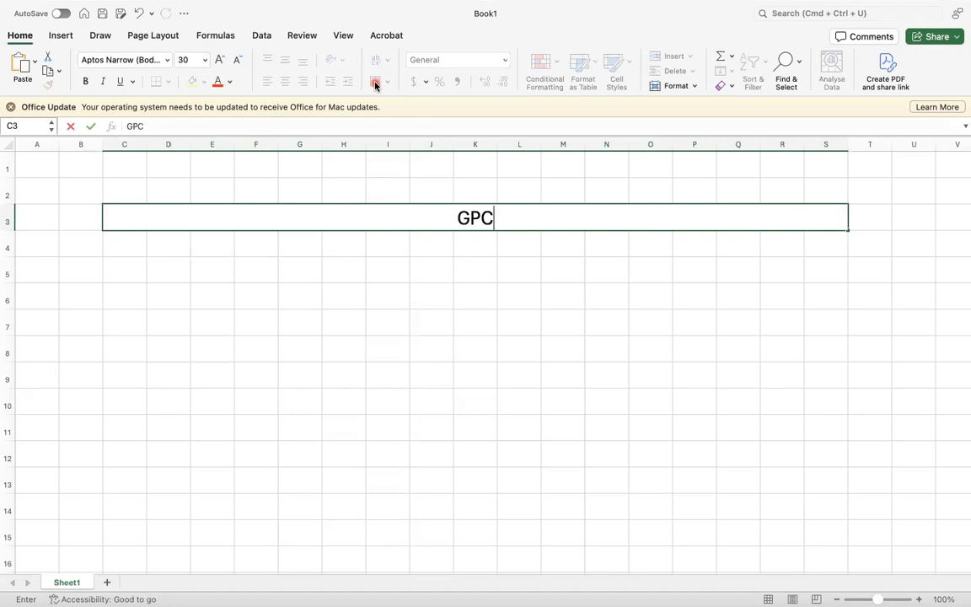
pyautogui.write('G')
pyautogui.press('BackSpace')
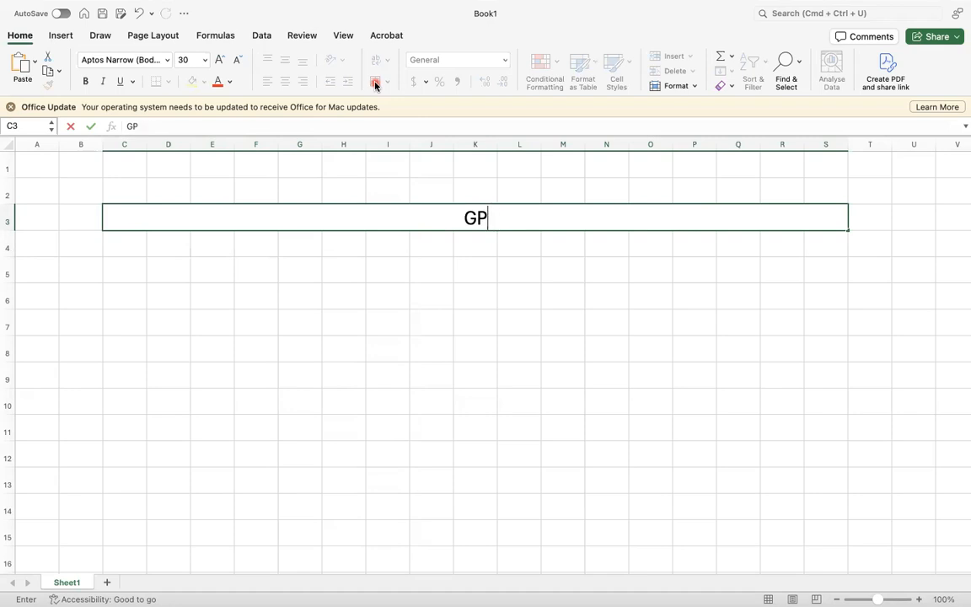
pyautogui.write('GC')
pyautogui.press('Return')
# Step: Fill the merged GPGC cell with yellow
pyautogui.click(341, 221)
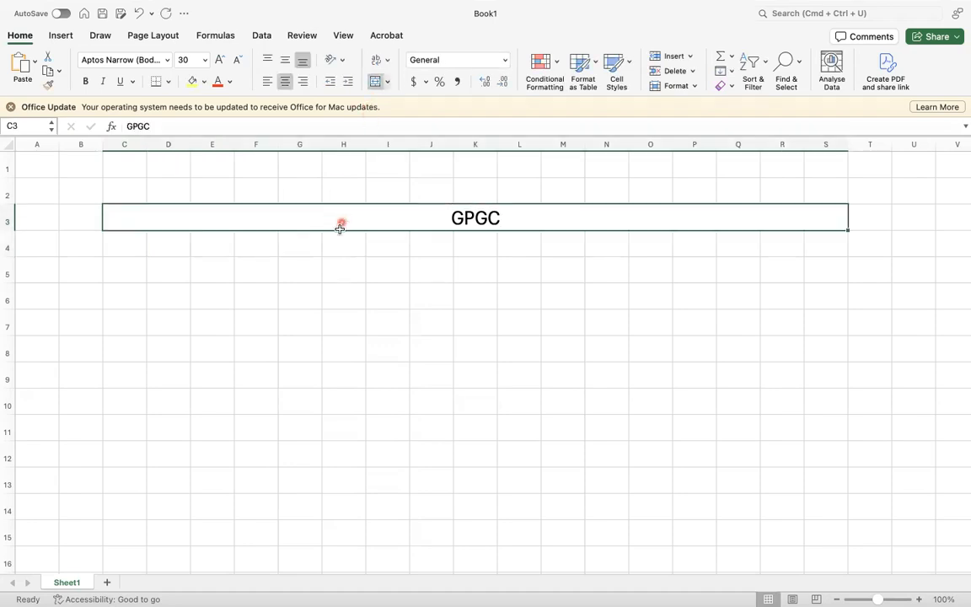
pyautogui.click(196, 87)
pyautogui.click(267, 196)
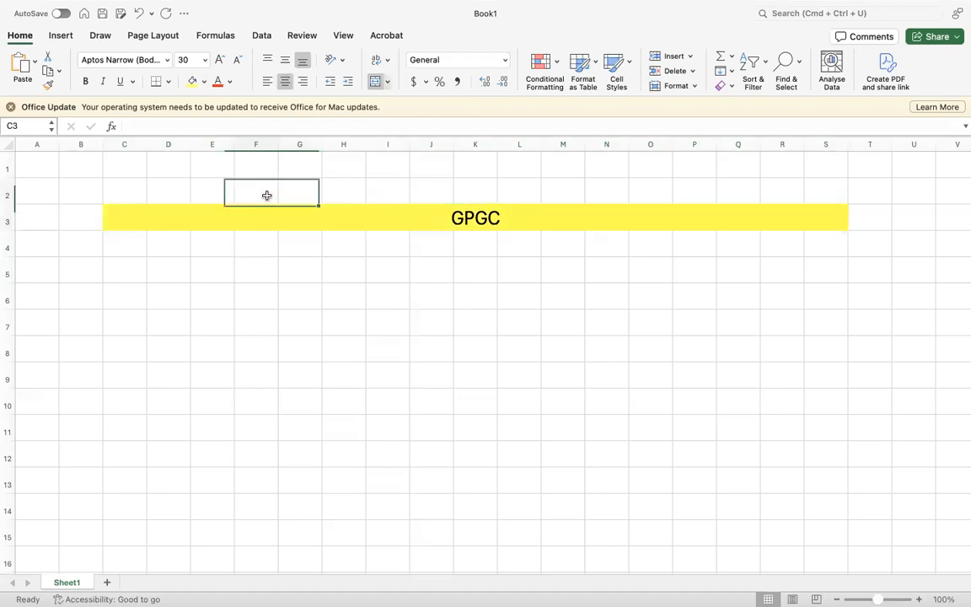
# Step: Edit the row 3 heading to read "Company - GPGC"
pyautogui.click(438, 216)
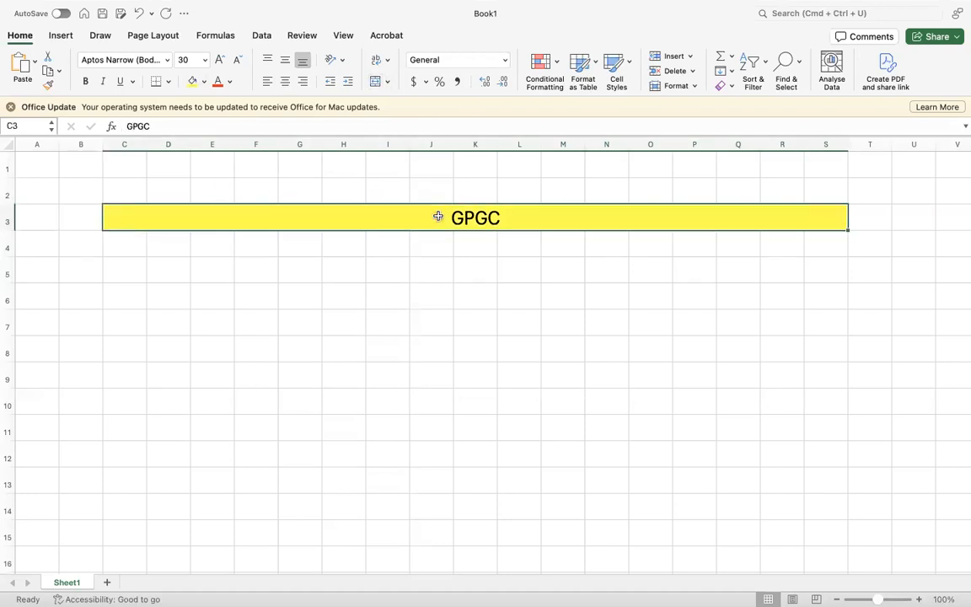
pyautogui.doubleClick(438, 217)
pyautogui.write('Company -')
pyautogui.click(398, 290)
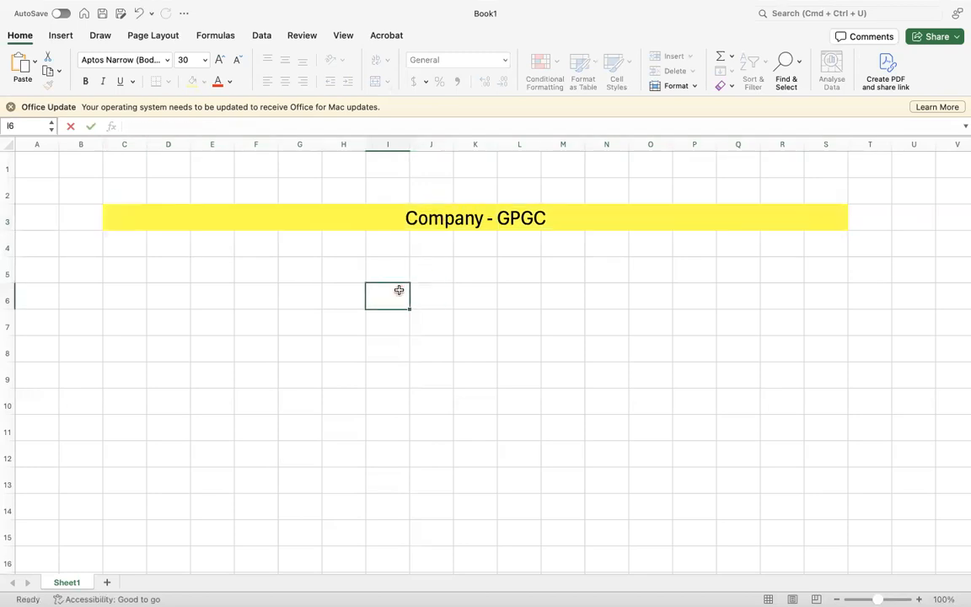
# Step: Fill the merged company row down into row 4 and replace its text with "Company Code - GP"
pyautogui.moveTo(121, 217); pyautogui.dragTo(616, 242)
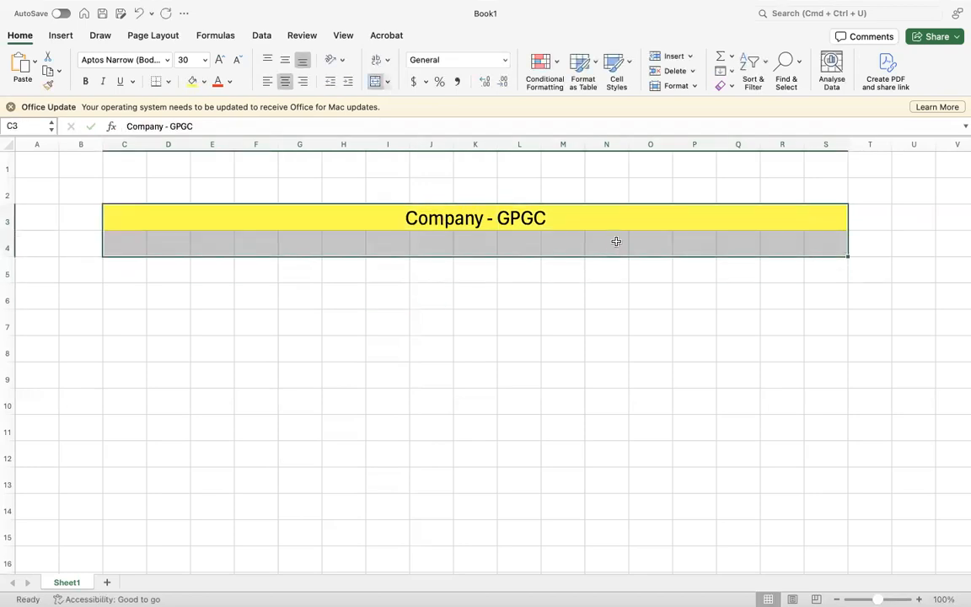
pyautogui.press('super+d')
pyautogui.click(152, 243)
pyautogui.write('cO')
pyautogui.press('BackSpace')
pyautogui.press('BackSpace')
pyautogui.write('Co')
pyautogui.press('BackSpace')
pyautogui.press('BackSpace')
pyautogui.press('BackSpace')
pyautogui.write('cOMP')
pyautogui.press('BackSpace')
pyautogui.press('BackSpace')
pyautogui.press('BackSpace')
pyautogui.press('BackSpace')
pyautogui.press('BackSpace')
pyautogui.write('Company Code - GP')
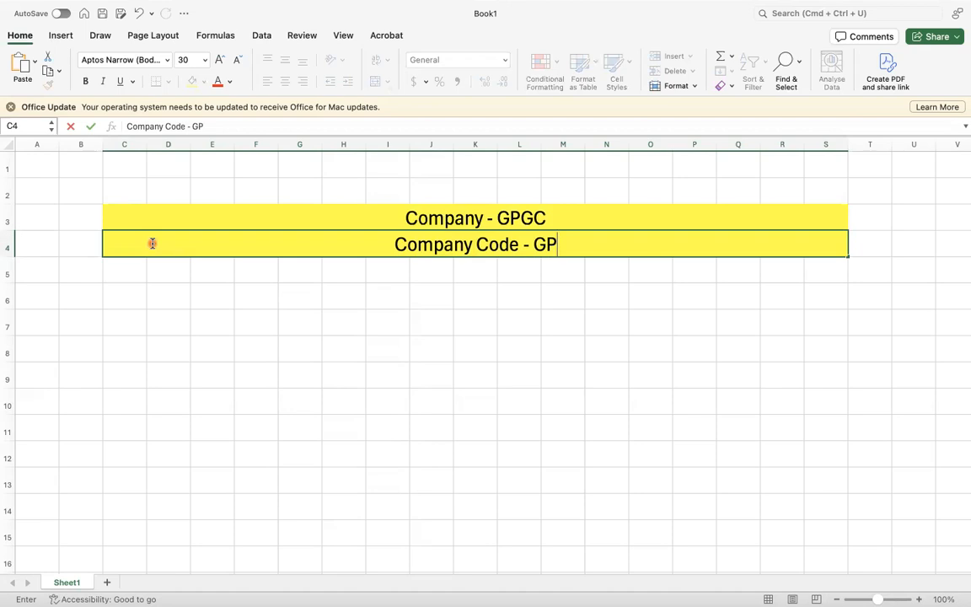
# Step: Complete the row 4 heading so that the company code is GP00
pyautogui.write('G1')
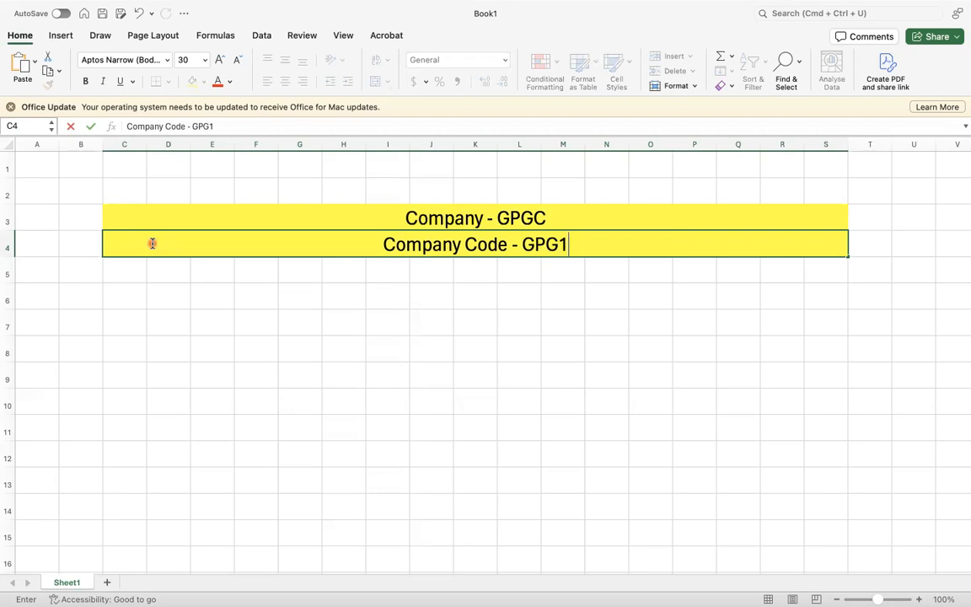
pyautogui.press('BackSpace')
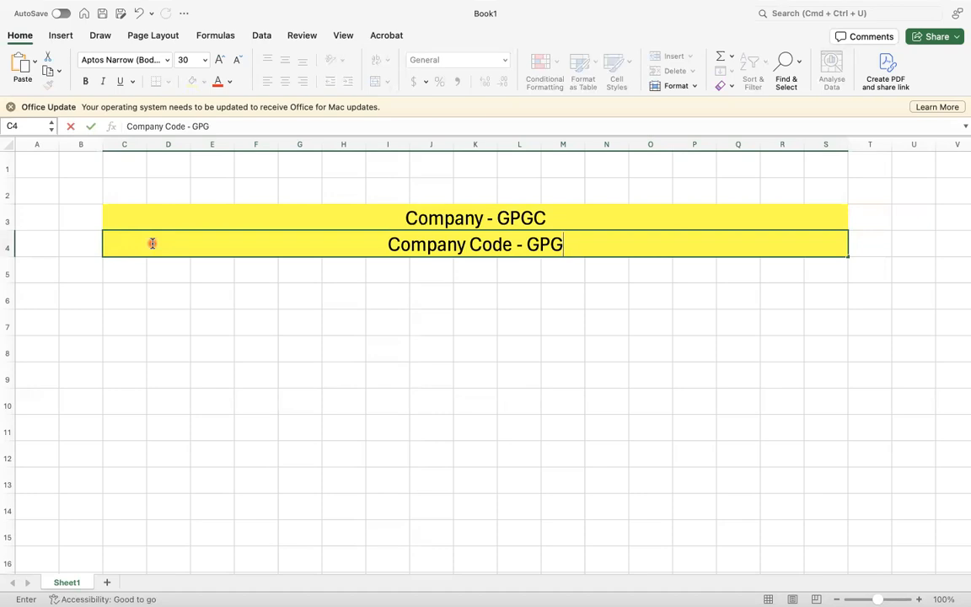
pyautogui.press('BackSpace')
pyautogui.write('C')
pyautogui.press('BackSpace')
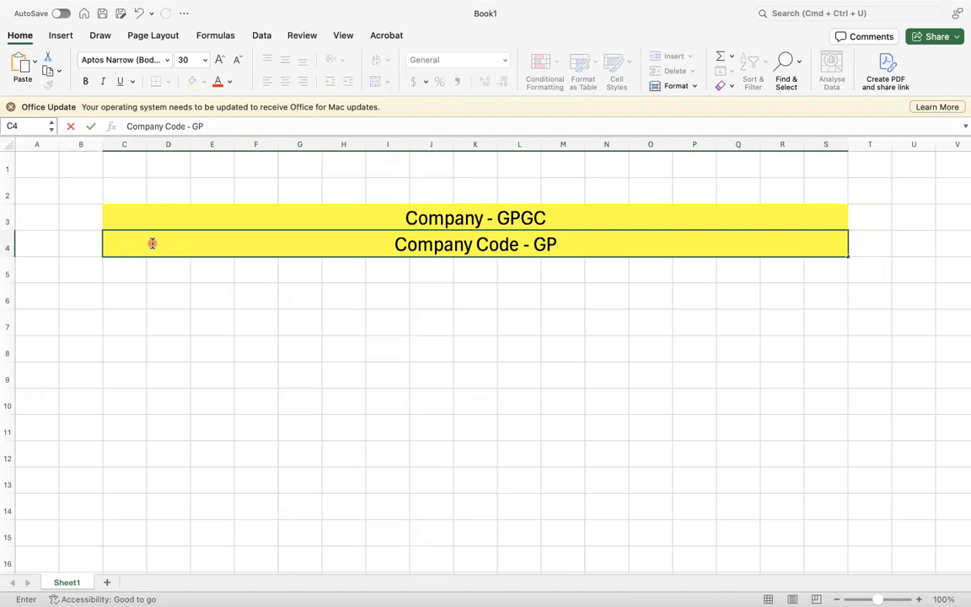
pyautogui.write('00')
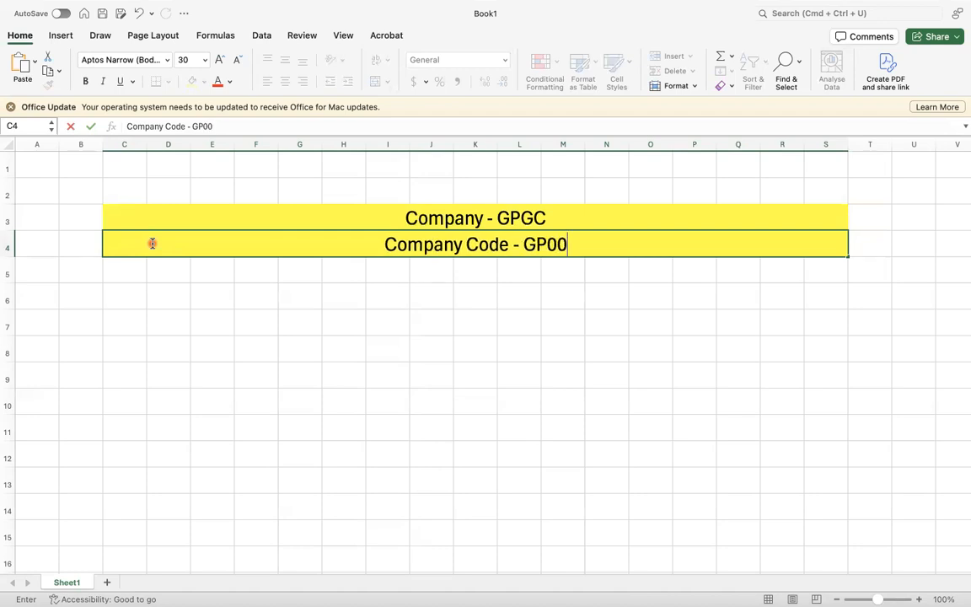
pyautogui.press('Return')
# Step: Apply all borders to the company code row and the company row
pyautogui.click(266, 238)
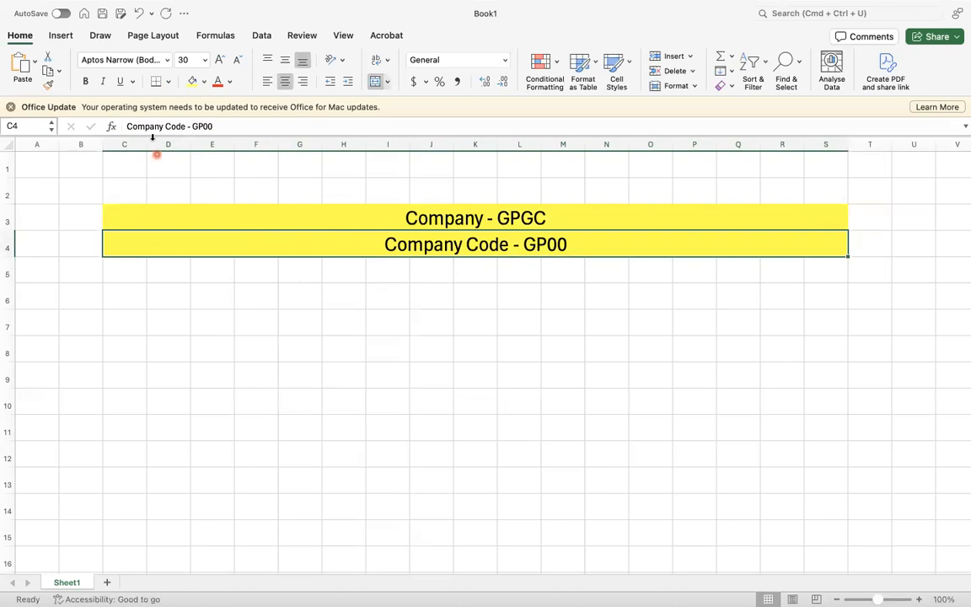
pyautogui.click(168, 81)
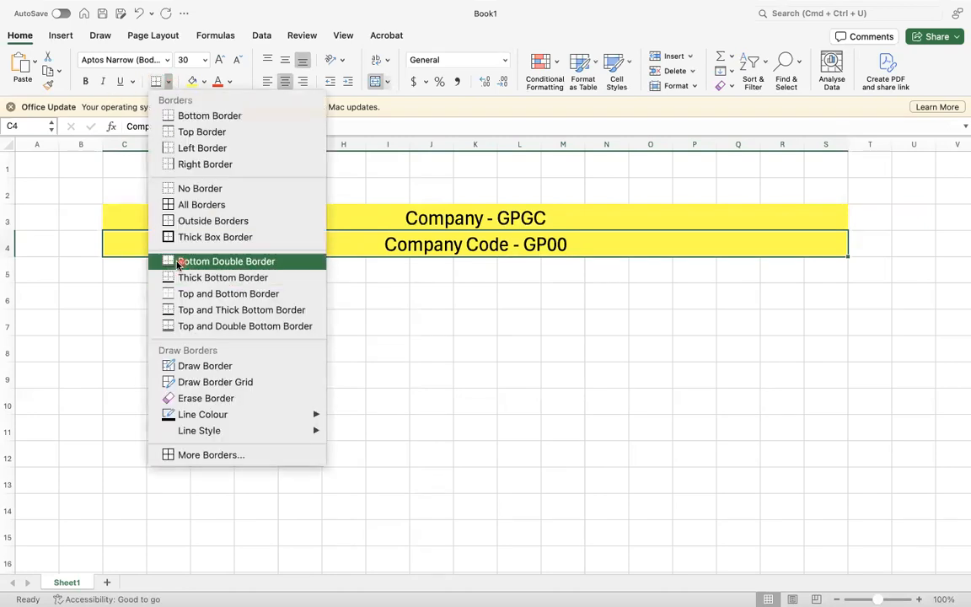
pyautogui.click(195, 205)
pyautogui.click(342, 212)
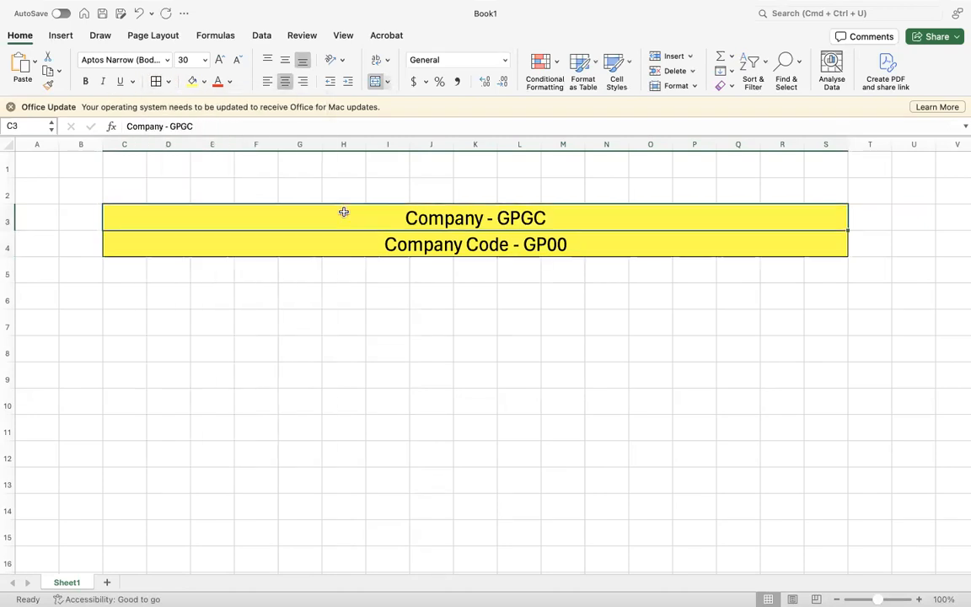
pyautogui.click(155, 82)
pyautogui.click(371, 294)
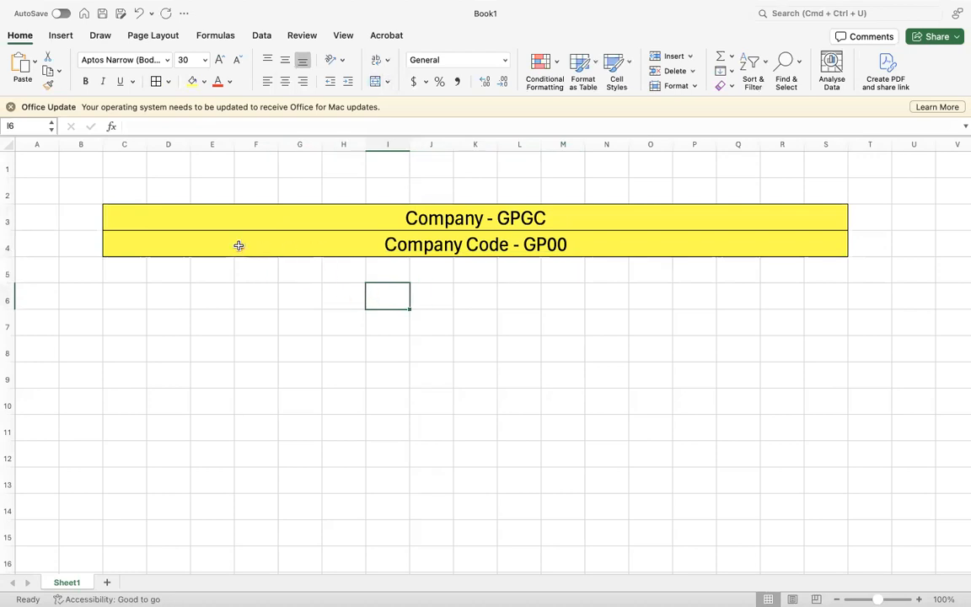
# Step: Copy the merged company row into row 2, starting at C2
pyautogui.click(148, 212)
pyautogui.press('super+c')
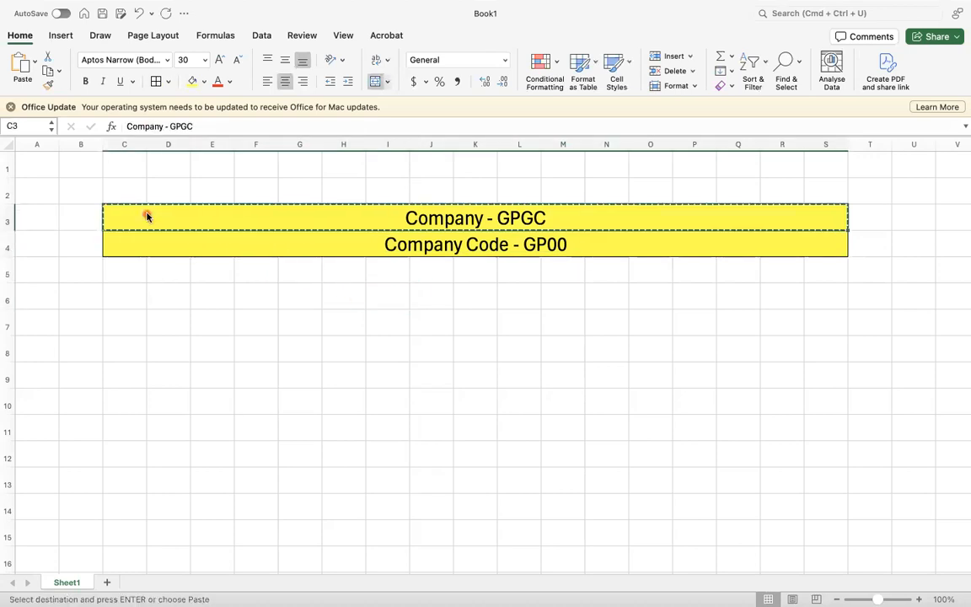
pyautogui.click(125, 188)
pyautogui.press('super+v')
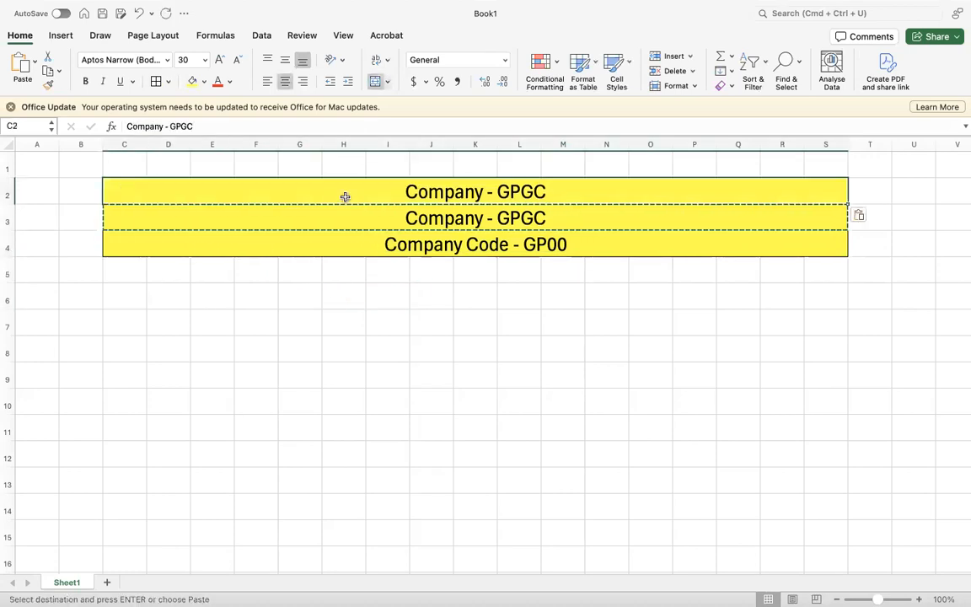
# Step: Replace the row 2 heading with "Chart of Accounts - GPCA"
pyautogui.write('c')
pyautogui.press('BackSpace')
pyautogui.write('Cha')
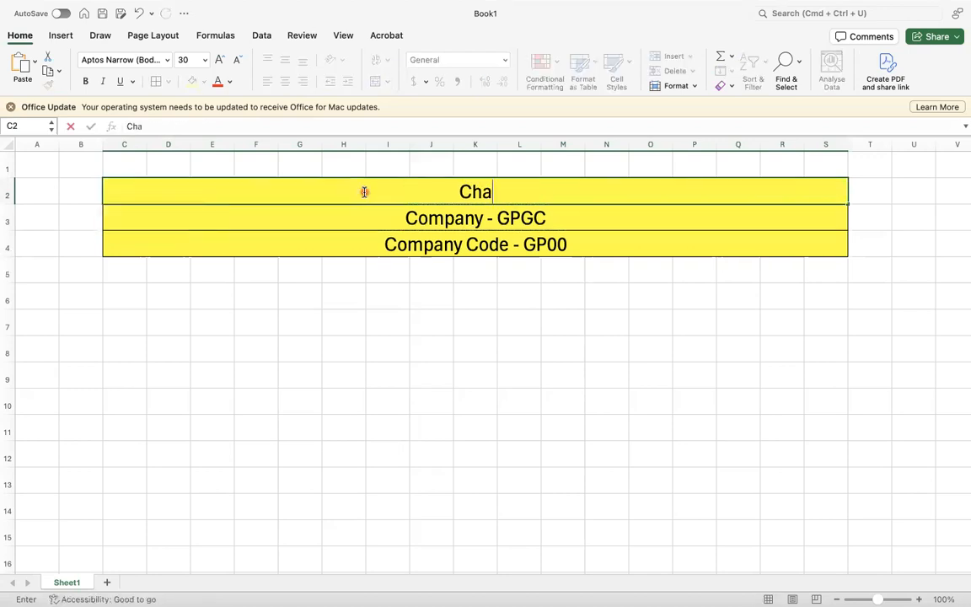
pyautogui.write('rt of Accounts -')
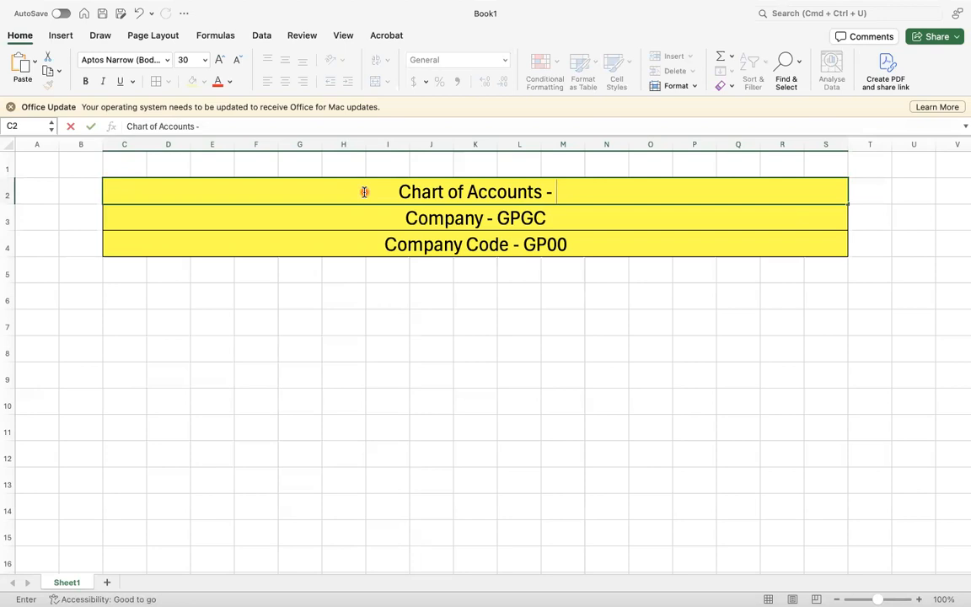
pyautogui.write('g')
pyautogui.press('BackSpace')
pyautogui.write('G')
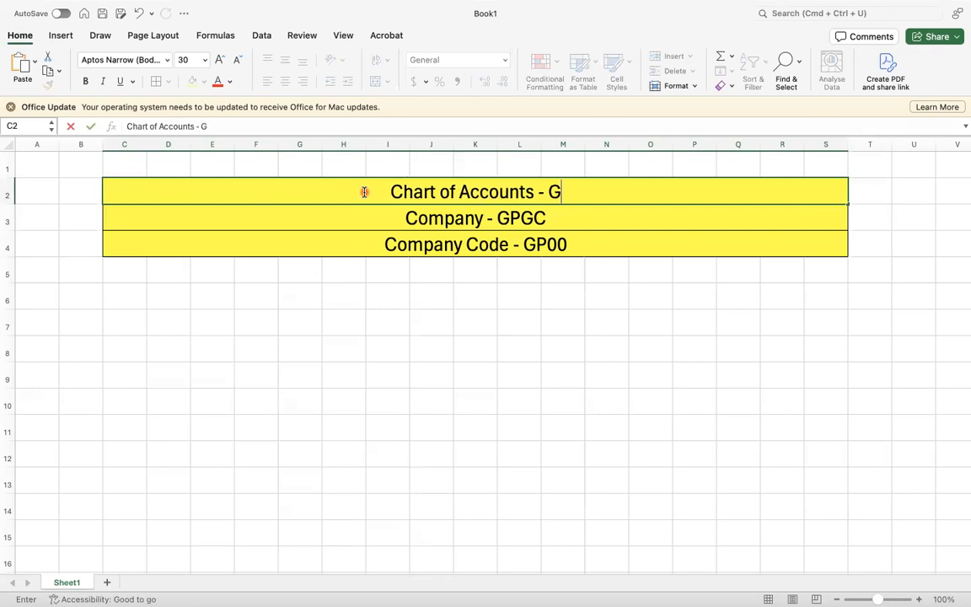
pyautogui.write('PCA')
pyautogui.press('Return')
# Step: Fill the chart of accounts row with light blue and the company row with light orange
pyautogui.click(375, 187)
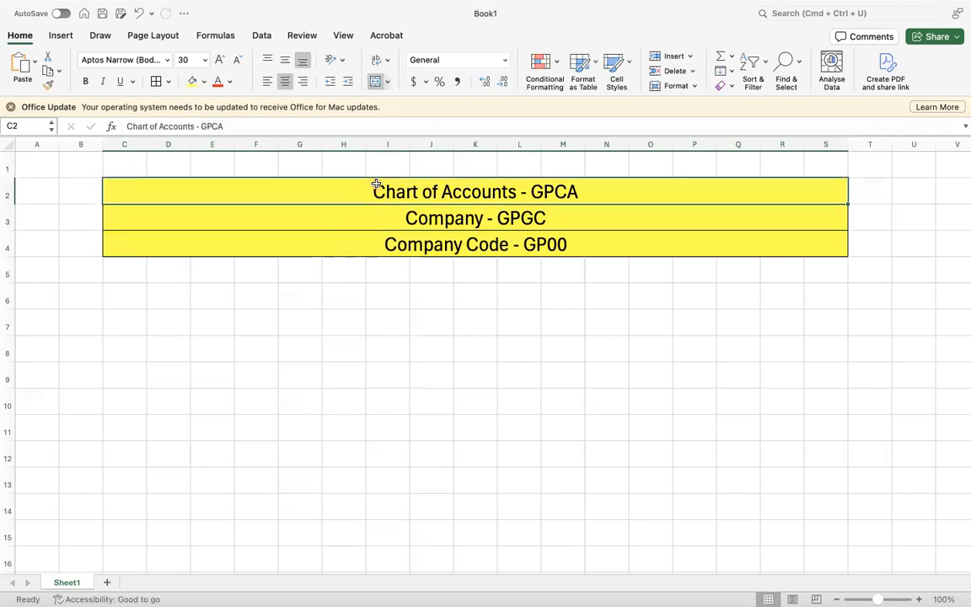
pyautogui.click(203, 82)
pyautogui.click(233, 156)
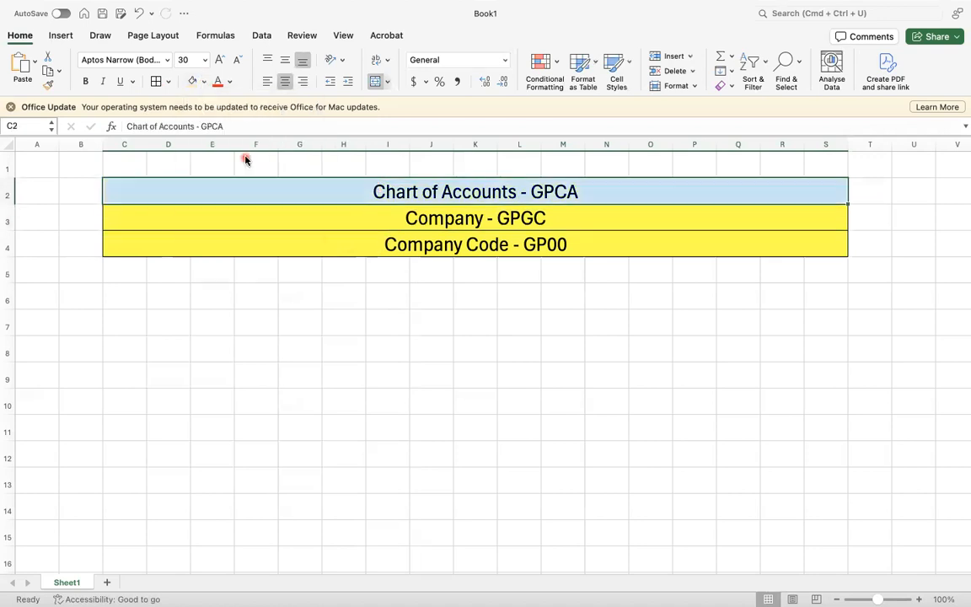
pyautogui.click(302, 210)
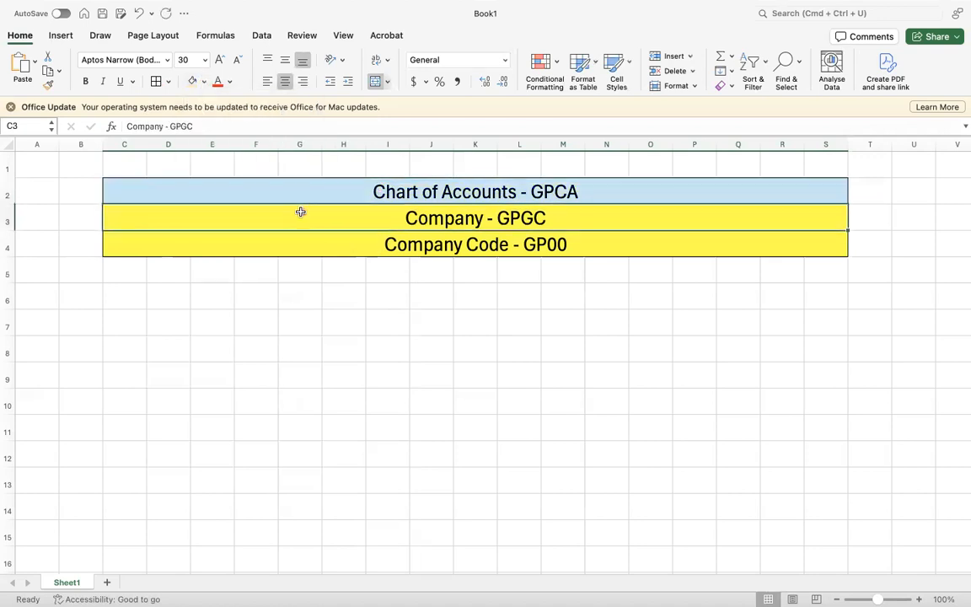
pyautogui.click(203, 83)
pyautogui.click(257, 168)
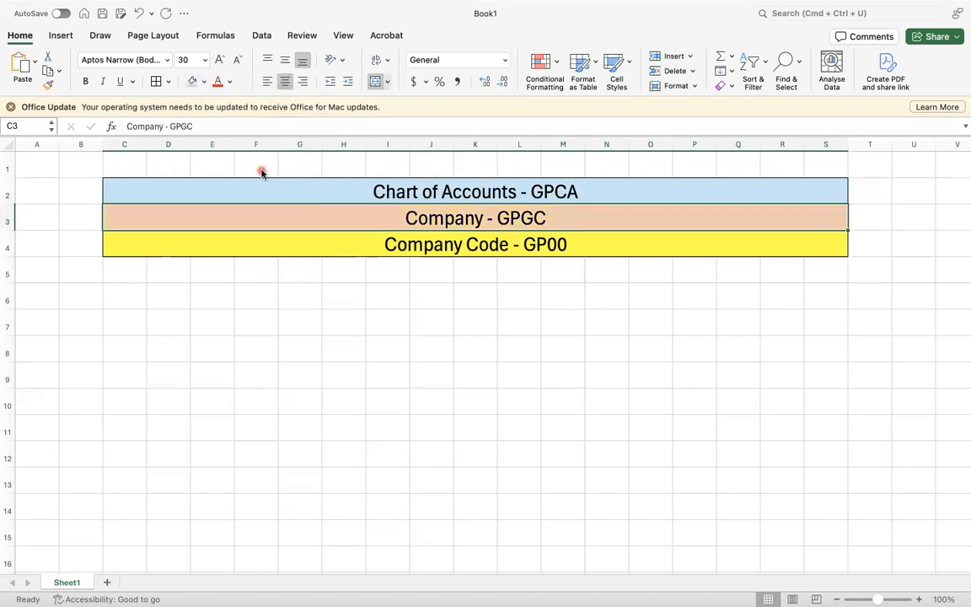
pyautogui.click(275, 244)
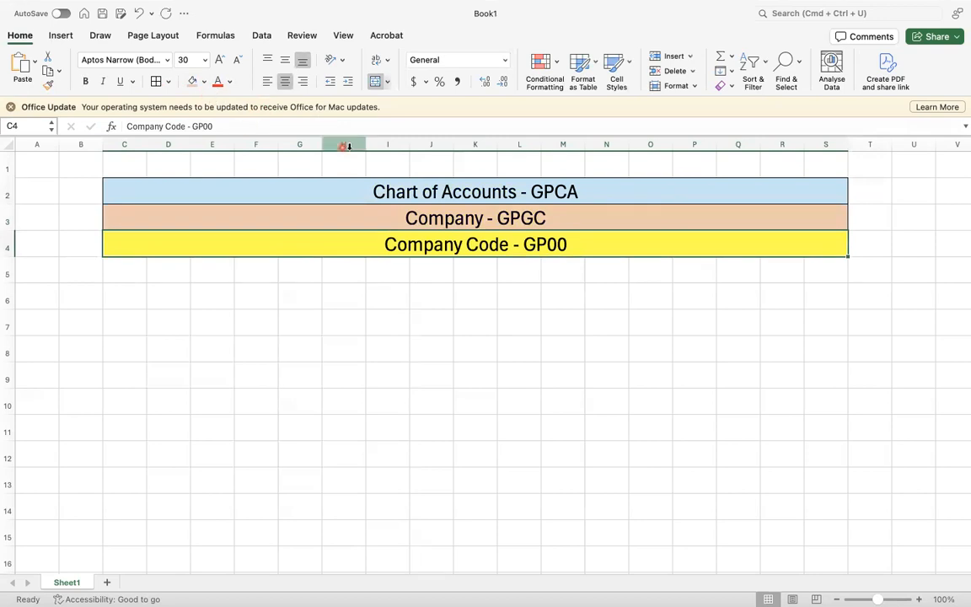
pyautogui.click(331, 192)
pyautogui.click(339, 217)
pyautogui.click(368, 246)
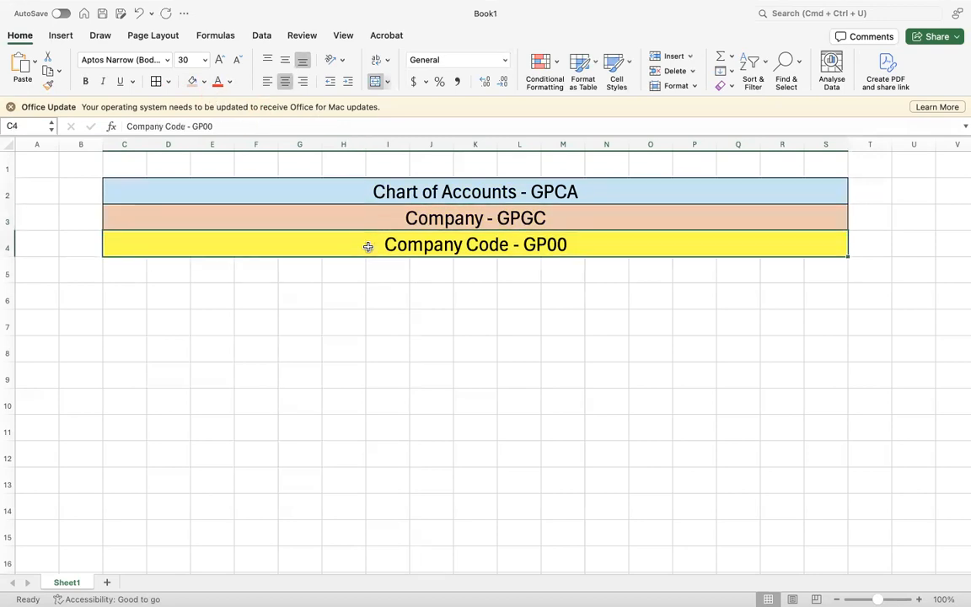
pyautogui.press('Up')
pyautogui.press('Down')
# Step: Merge and centre cells C5 to S5 below the company code row
pyautogui.click(119, 270)
pyautogui.moveTo(117, 266); pyautogui.dragTo(821, 260)
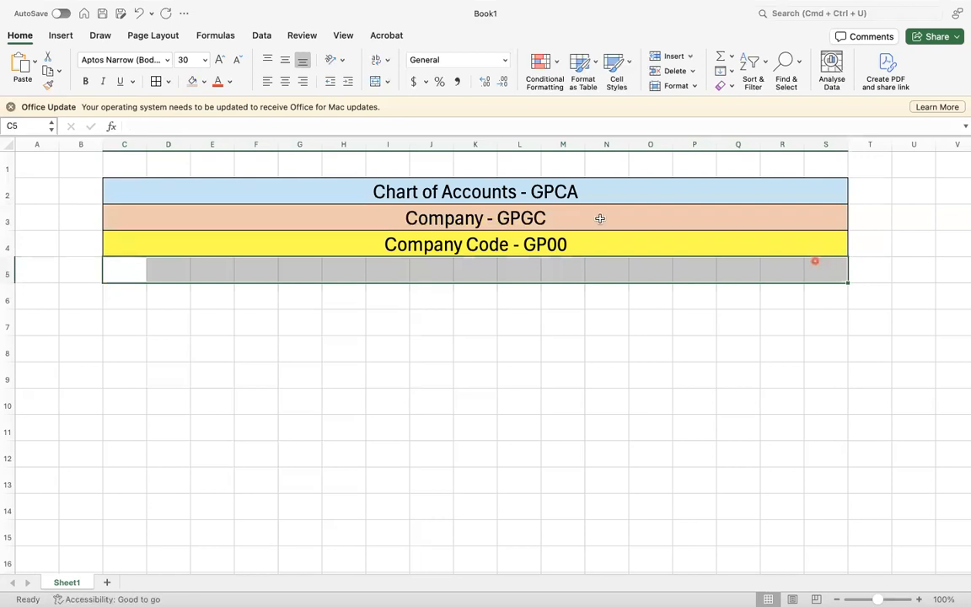
pyautogui.click(376, 82)
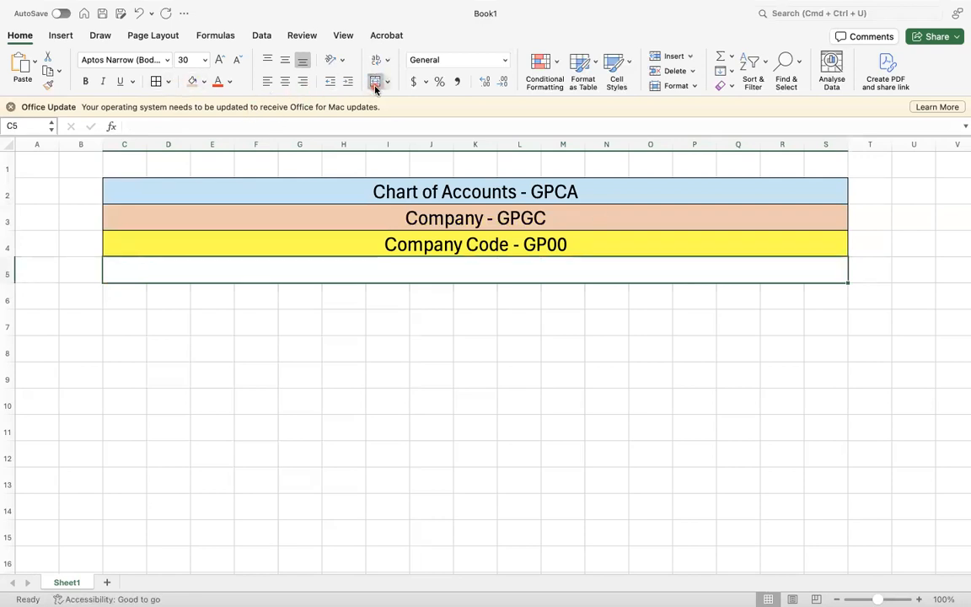
# Step: Fill the merged row 5 with light green and enter the heading "Purchasing Organization - GPPO"
pyautogui.click(202, 82)
pyautogui.click(271, 171)
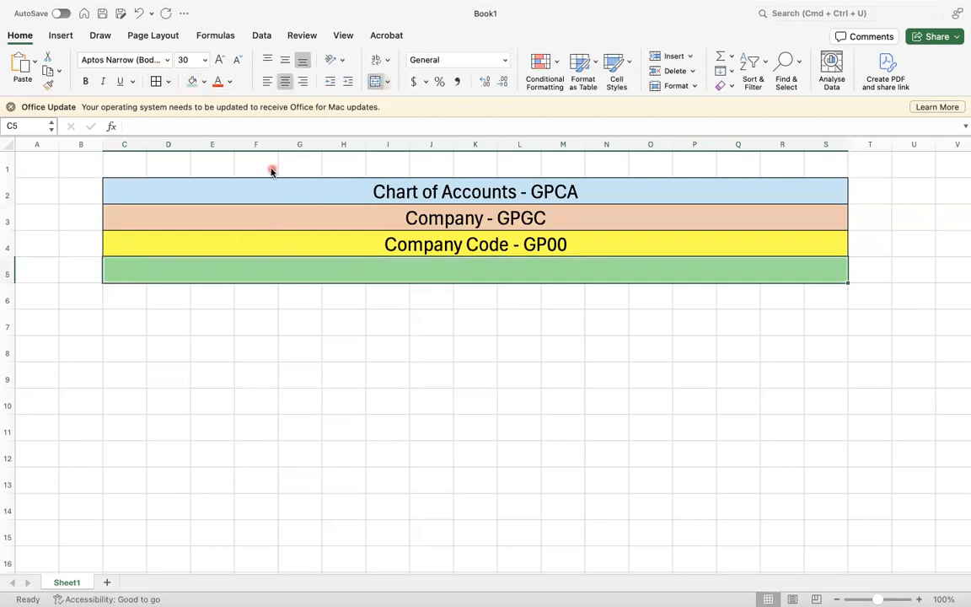
pyautogui.write('Purchasing Organization - GP')
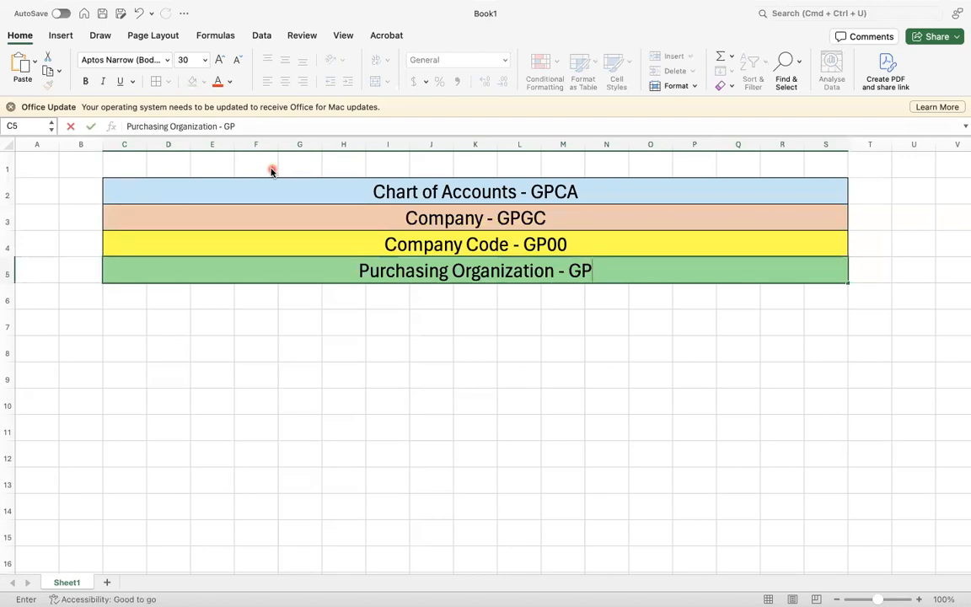
pyautogui.write('PO')
pyautogui.press('Return')
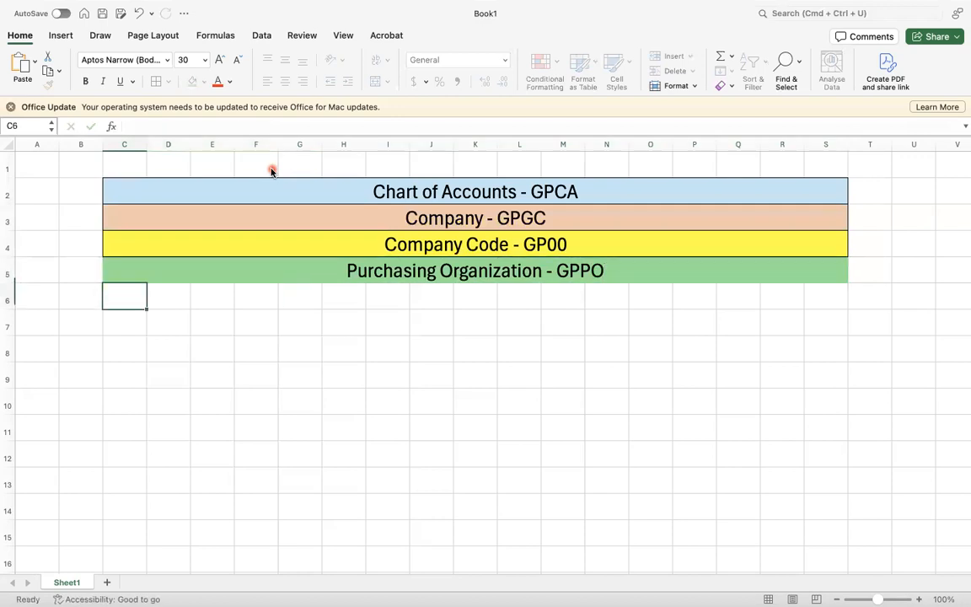
# Step: Add borders around the purchasing organization row to match the rows above
pyautogui.press('Up')
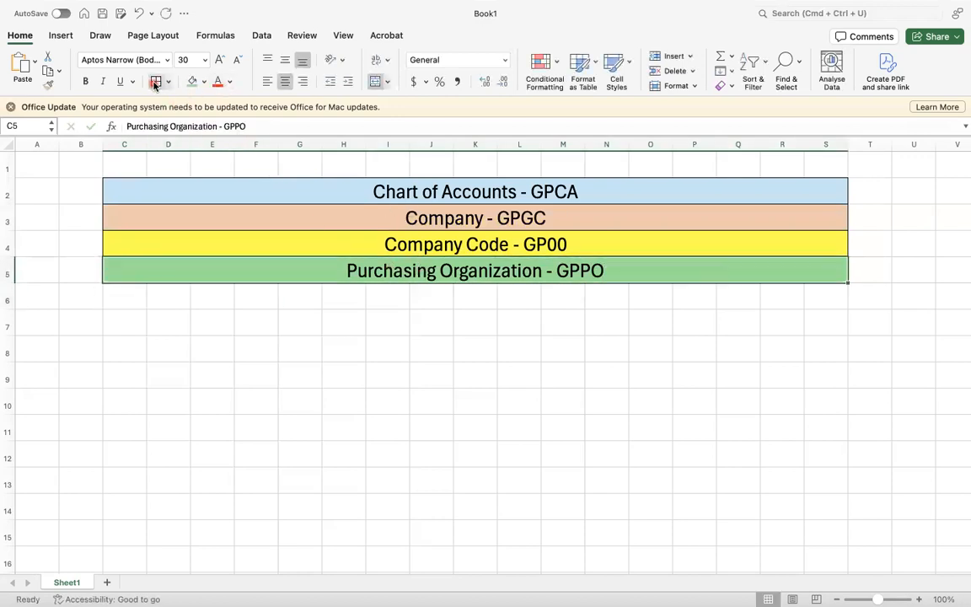
pyautogui.click(330, 320)
pyautogui.click(319, 271)
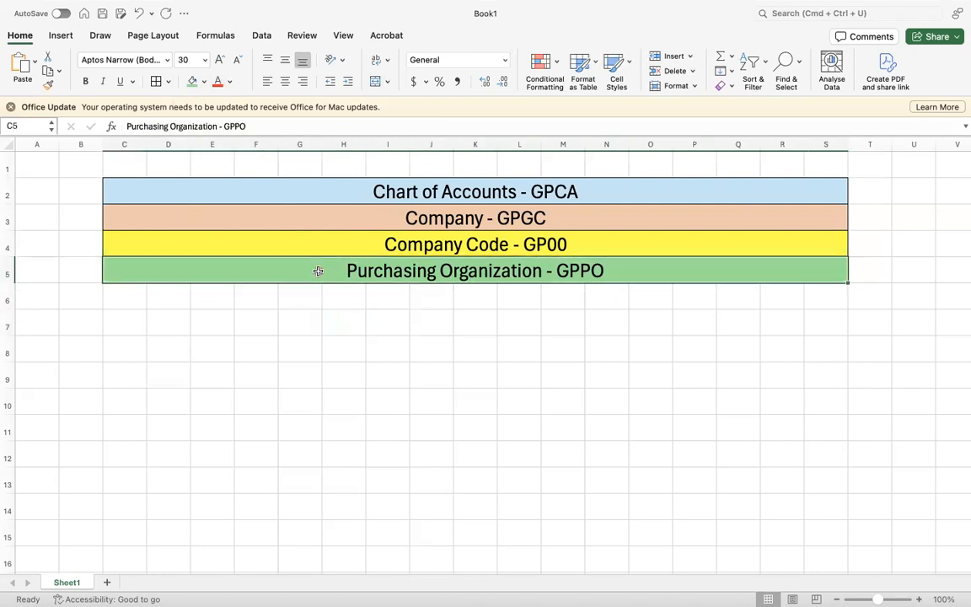
pyautogui.moveTo(215, 238); pyautogui.dragTo(250, 264)
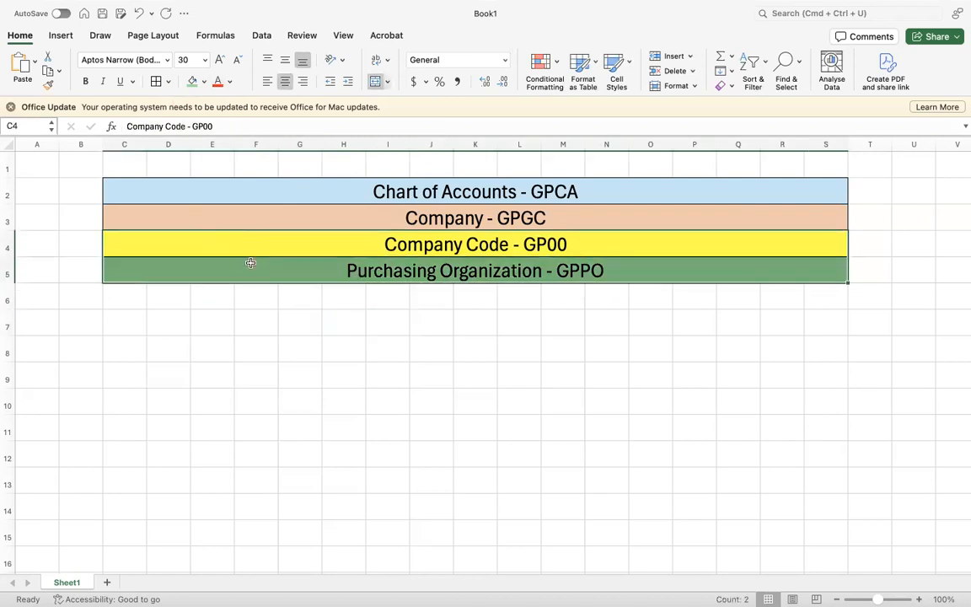
pyautogui.click(242, 273)
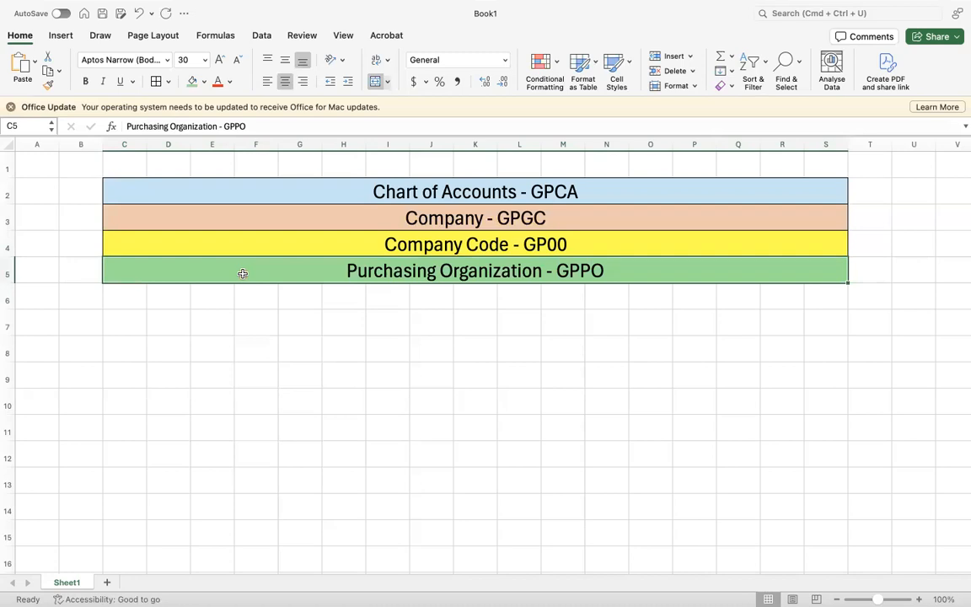
# Step: Fill cells C6 to S6 below the purchasing organization row with light purple
pyautogui.moveTo(132, 299); pyautogui.dragTo(383, 296)
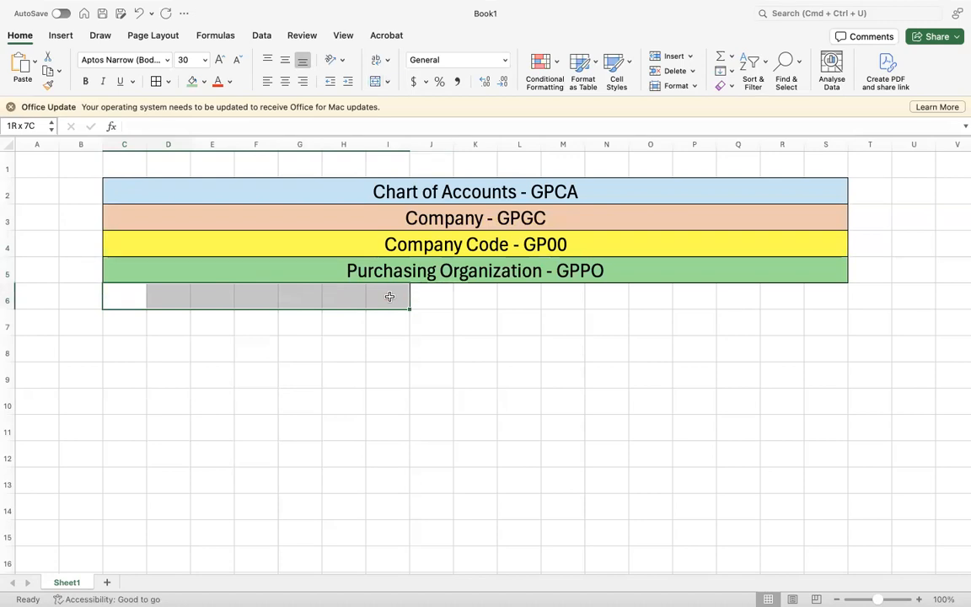
pyautogui.moveTo(389, 297); pyautogui.dragTo(807, 290)
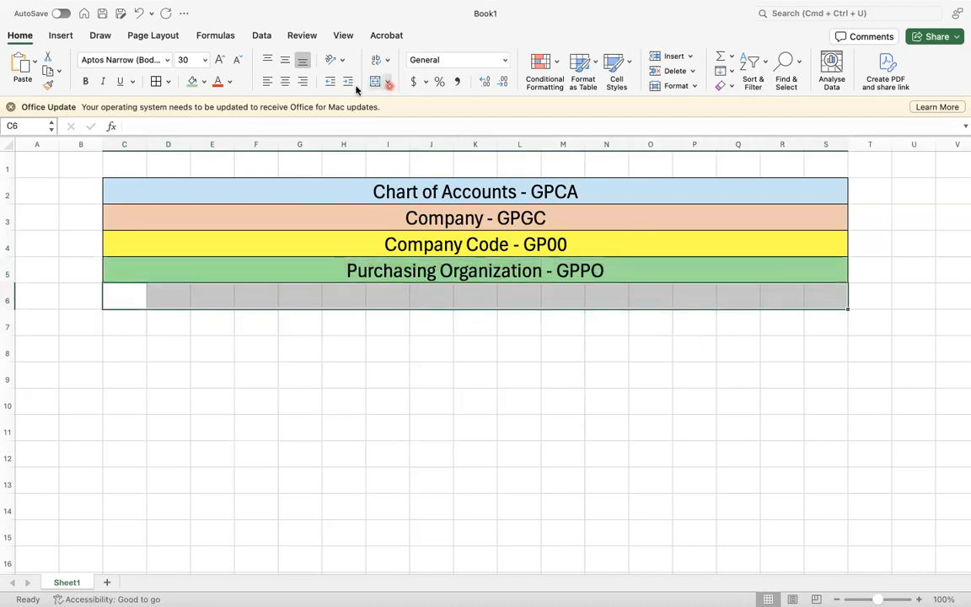
pyautogui.click(204, 84)
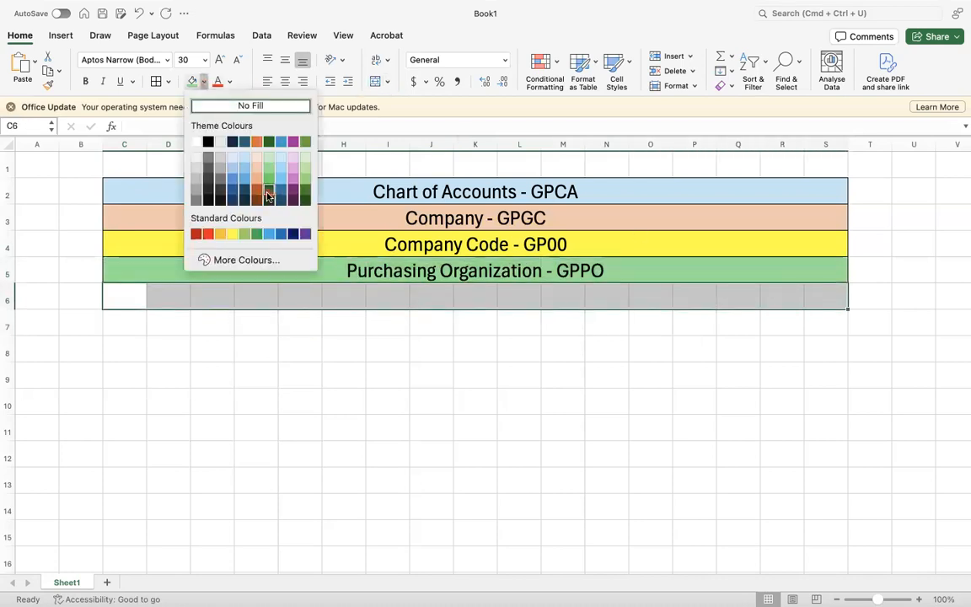
pyautogui.click(292, 182)
pyautogui.write('s')
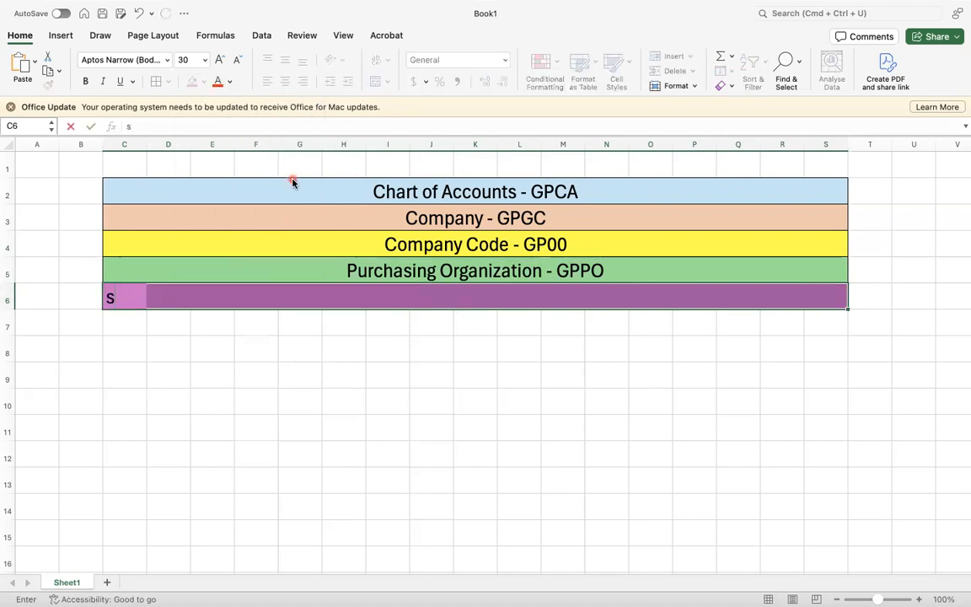
pyautogui.press('BackSpace')
pyautogui.press('Return')
pyautogui.click(347, 383)
pyautogui.click(251, 297)
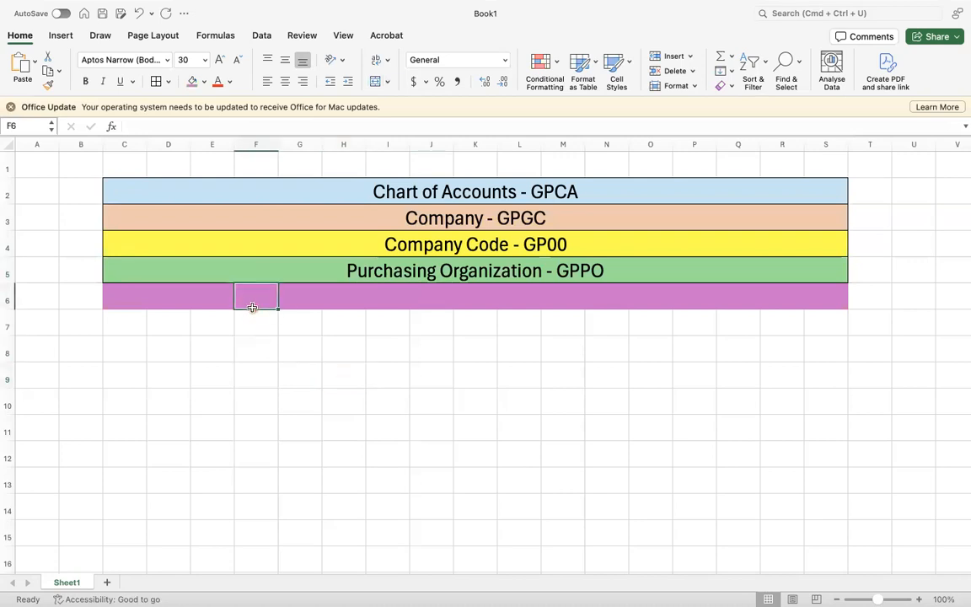
# Step: Merge and centre cells C6 to S6 and enter the heading "Sales Organization - GPSO"
pyautogui.moveTo(135, 297); pyautogui.dragTo(809, 289)
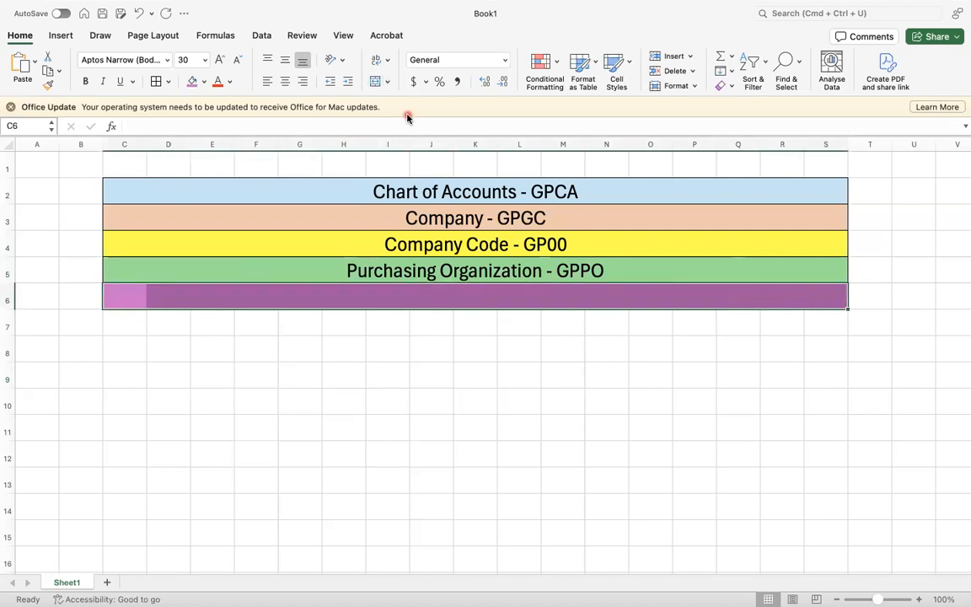
pyautogui.click(376, 81)
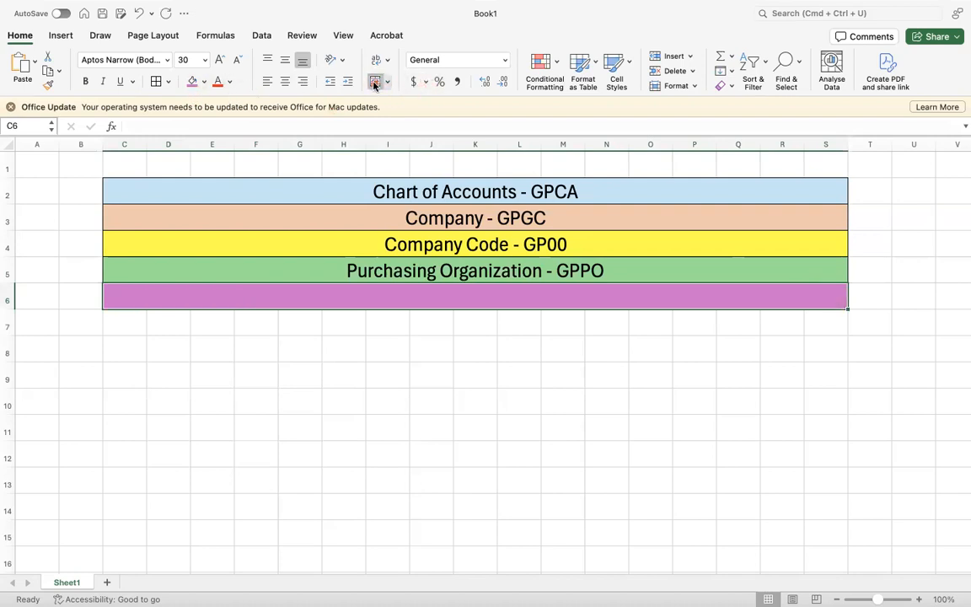
pyautogui.write('Sale')
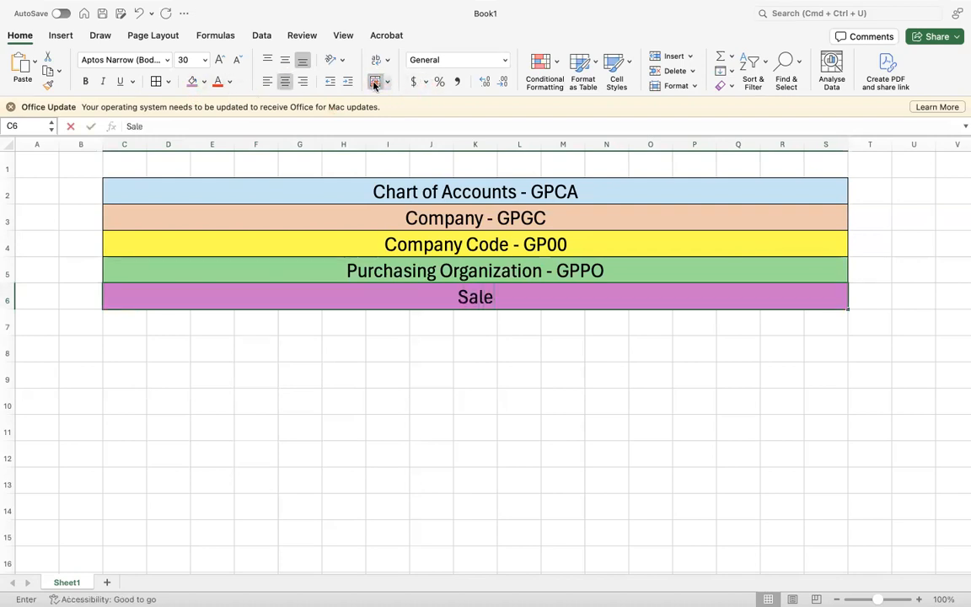
pyautogui.write('s Organization')
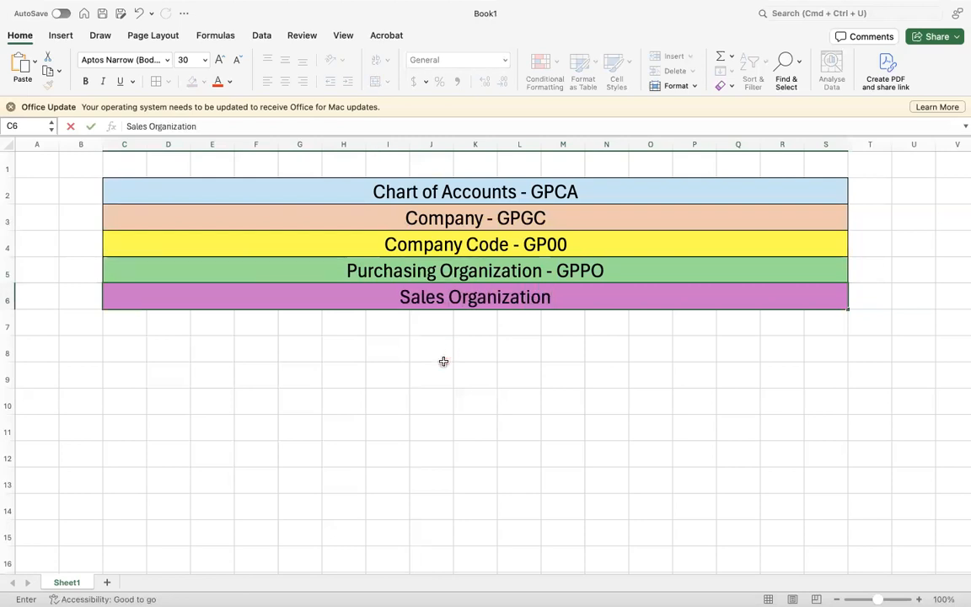
pyautogui.write('  - GPPO')
pyautogui.press('BackSpace')
pyautogui.press('BackSpace')
pyautogui.write('PO')
pyautogui.press('Return')
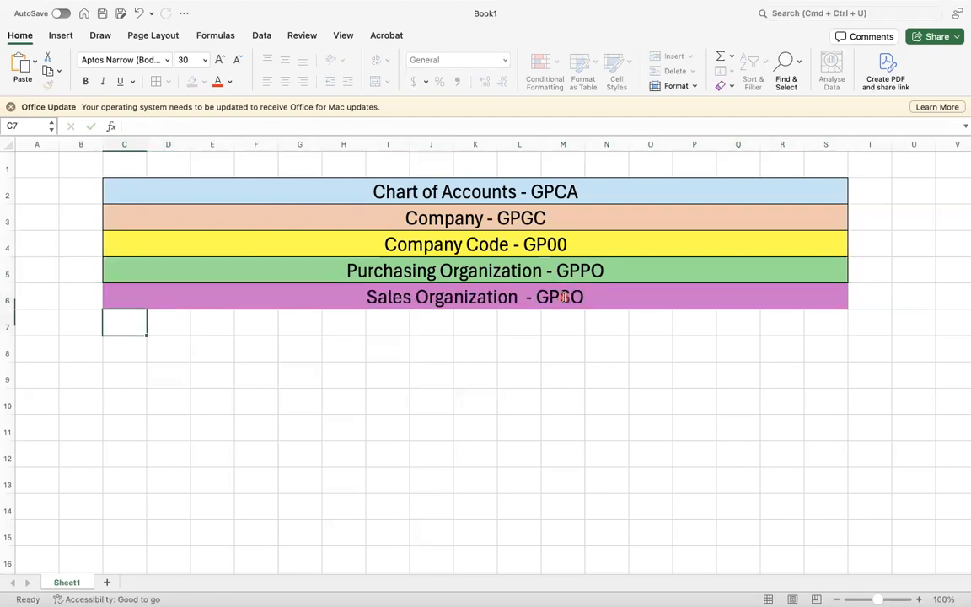
pyautogui.click(360, 401)
pyautogui.moveTo(124, 322); pyautogui.dragTo(830, 330)
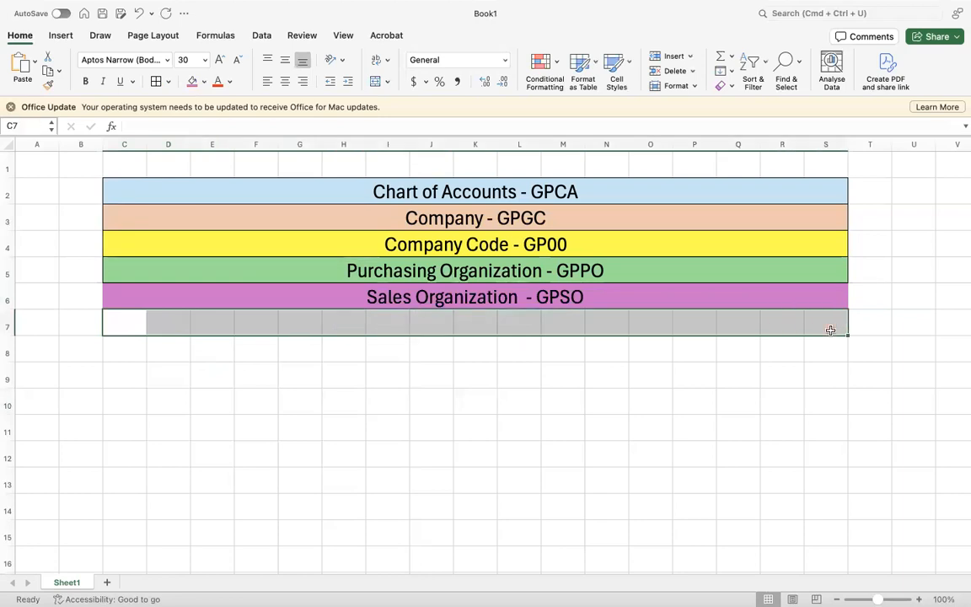
pyautogui.click(123, 323)
pyautogui.moveTo(124, 324); pyautogui.dragTo(367, 330)
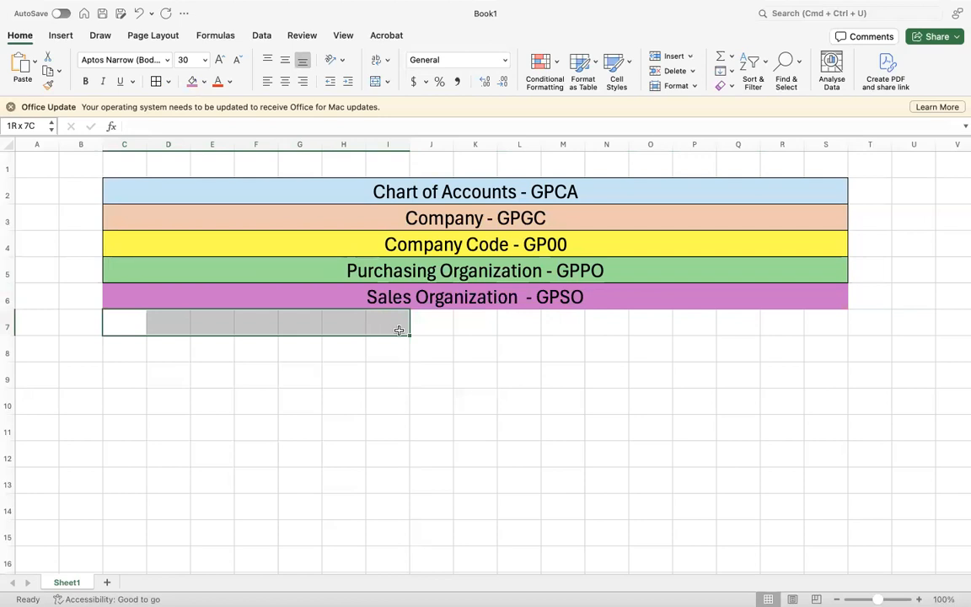
pyautogui.moveTo(399, 331); pyautogui.dragTo(418, 327)
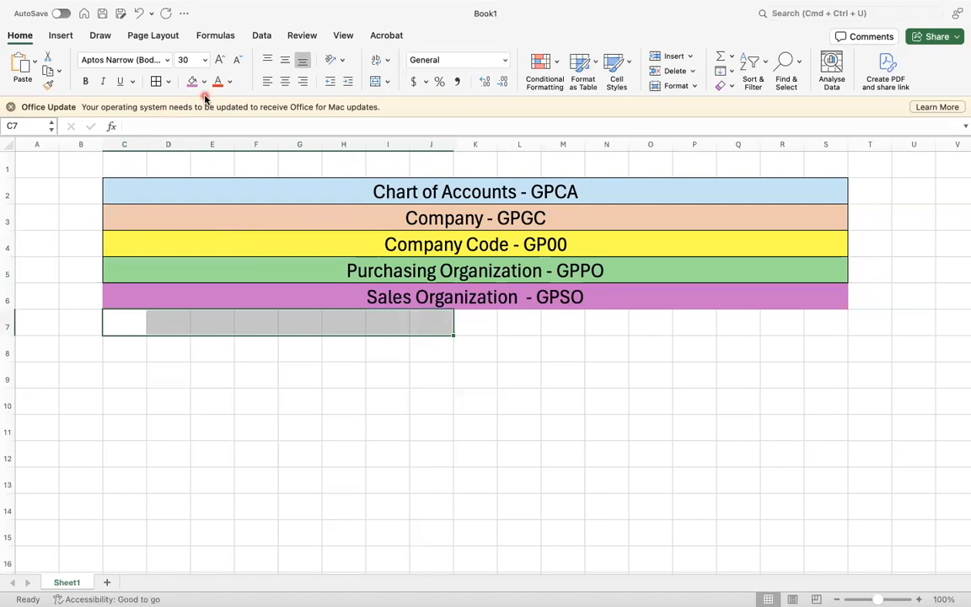
pyautogui.click(130, 322)
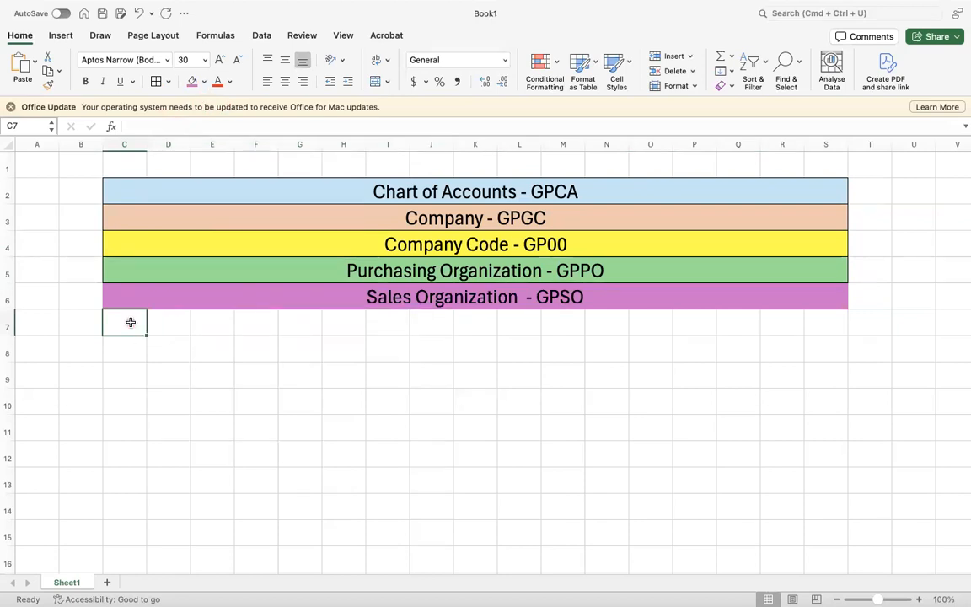
# Step: Fill cells C7 to S7 below the sales organization row with dark grey
pyautogui.hotkey('shift', 'Right')
pyautogui.hotkey('shift', 'Right')
pyautogui.hotkey('shift', 'Right')
pyautogui.hotkey('shift', 'Right')
pyautogui.hotkey('shift', 'Right')
pyautogui.hotkey('shift', 'Right')
pyautogui.hotkey('shift', 'Right')
pyautogui.hotkey('shift', 'Right')
pyautogui.hotkey('shift', 'Right')
pyautogui.hotkey('shift', 'Right')
pyautogui.hotkey('shift', 'Right')
pyautogui.hotkey('shift', 'Right')
pyautogui.hotkey('shift', 'Right')
pyautogui.hotkey('shift', 'Right')
pyautogui.hotkey('shift', 'Right')
pyautogui.hotkey('shift', 'Right')
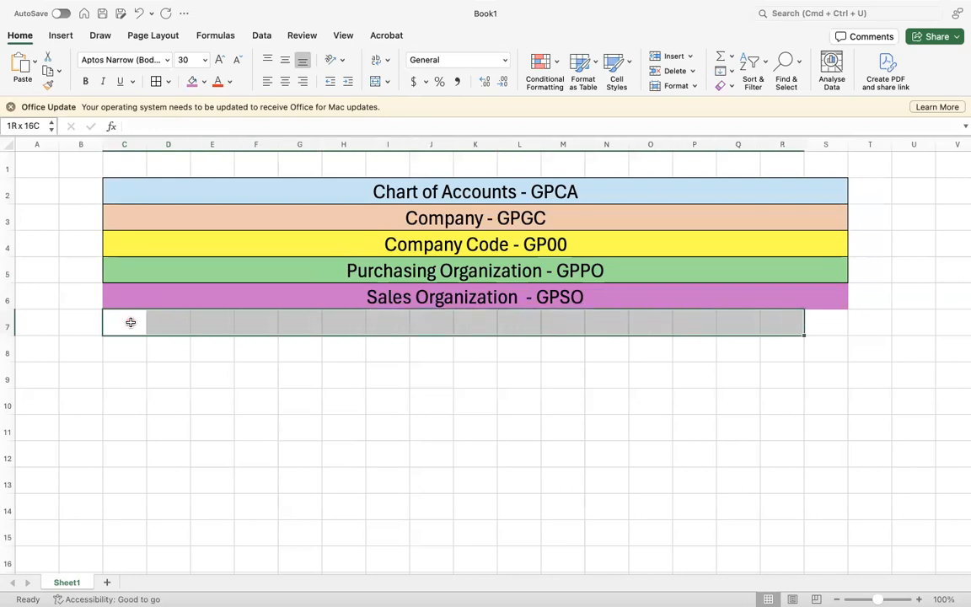
pyautogui.click(203, 81)
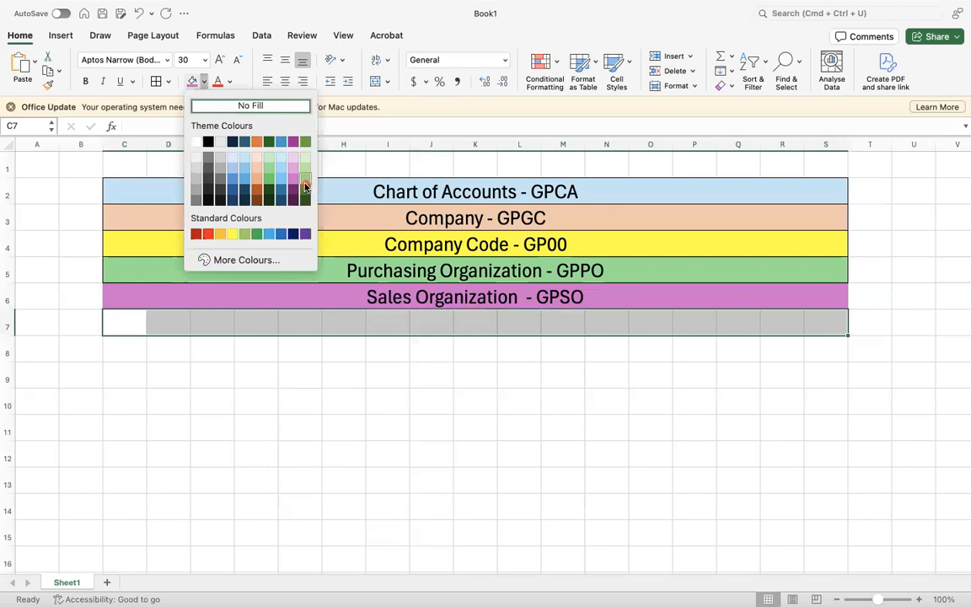
pyautogui.click(221, 181)
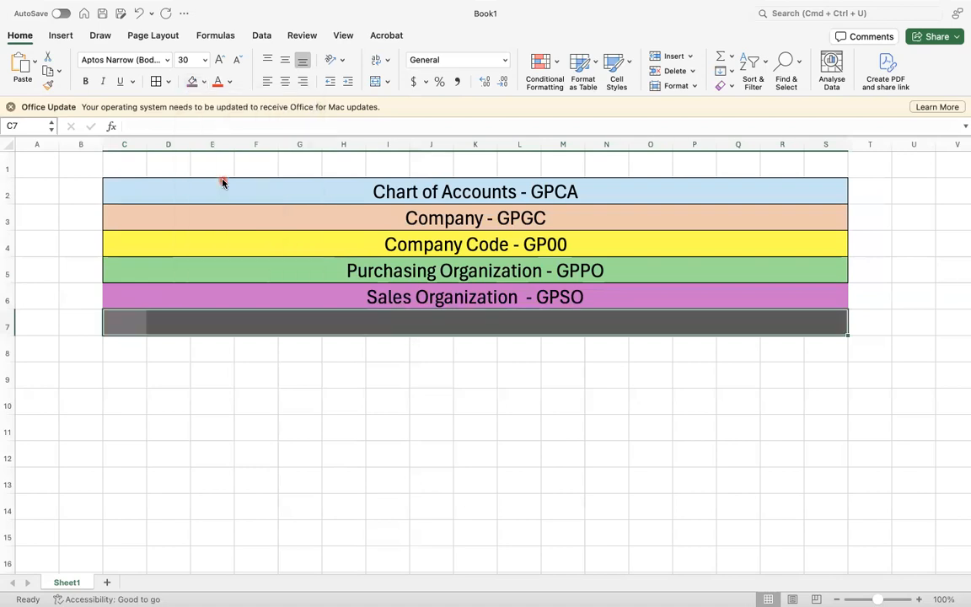
# Step: Merge and centre cells C7 to S7 and enter the heading "Distribution Channel - G1"
pyautogui.write('D')
pyautogui.press('Tab')
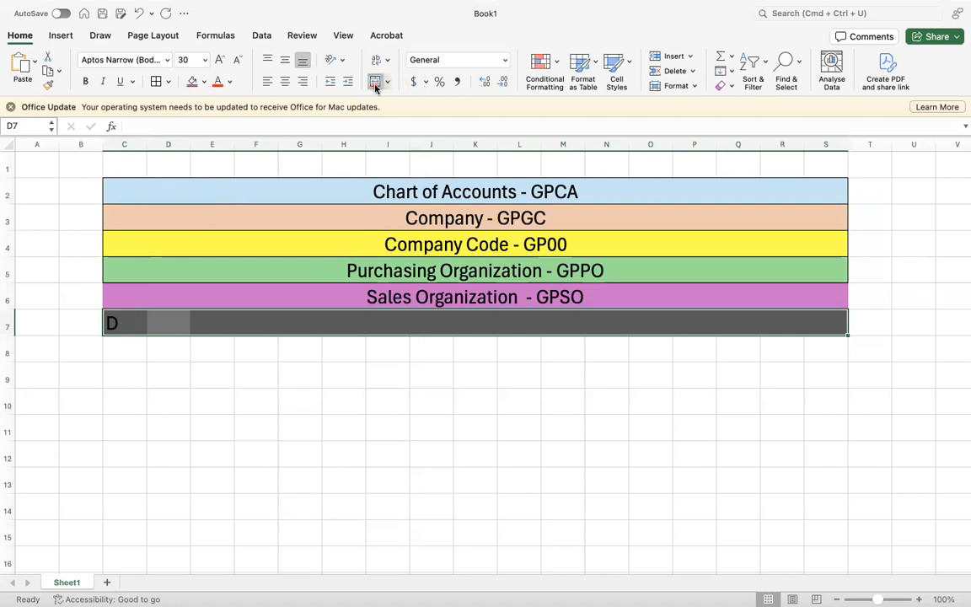
pyautogui.click(375, 82)
pyautogui.press('BackSpace')
pyautogui.write('Dis')
pyautogui.write('tribution')
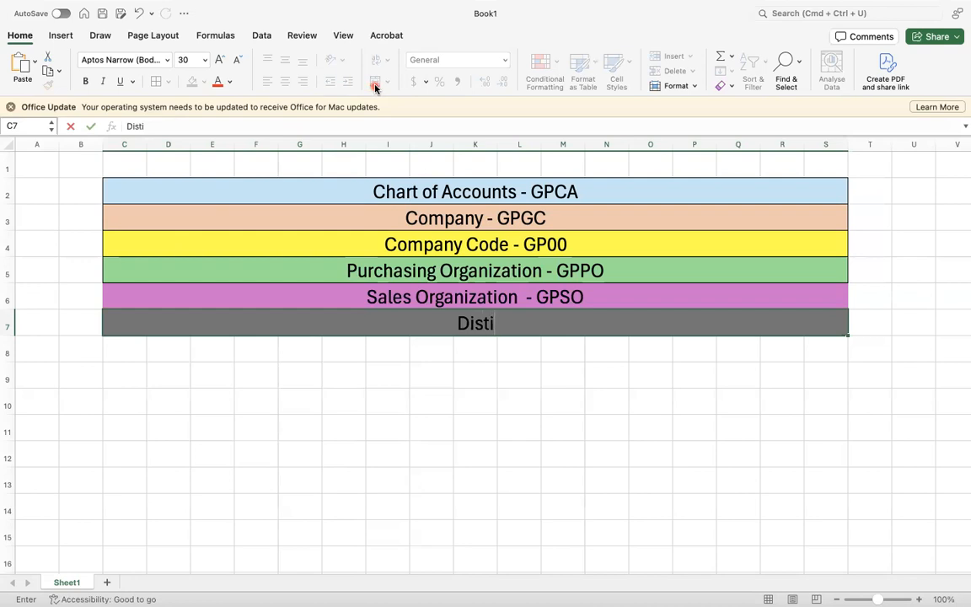
pyautogui.write(' Cha')
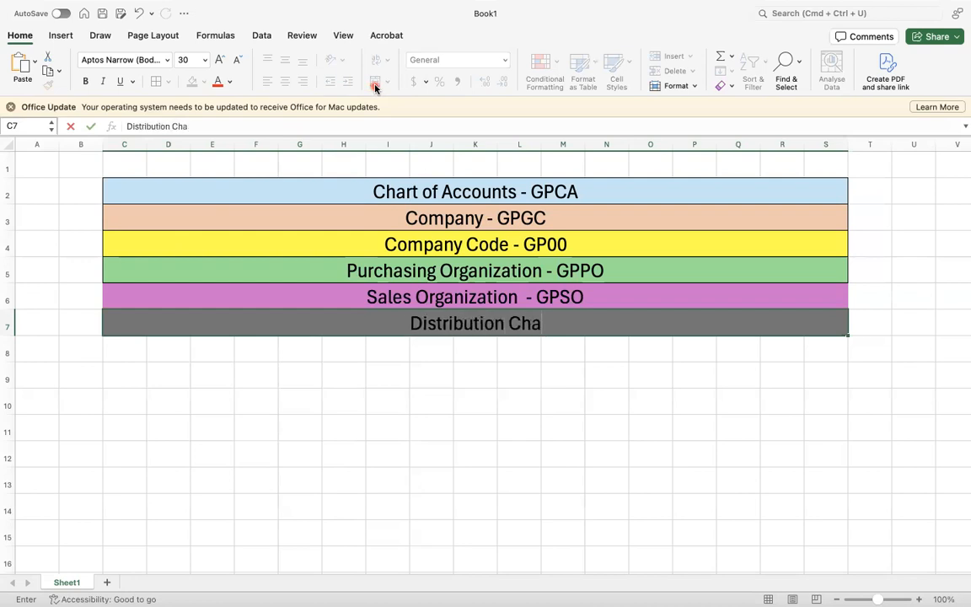
pyautogui.write('nnel -')
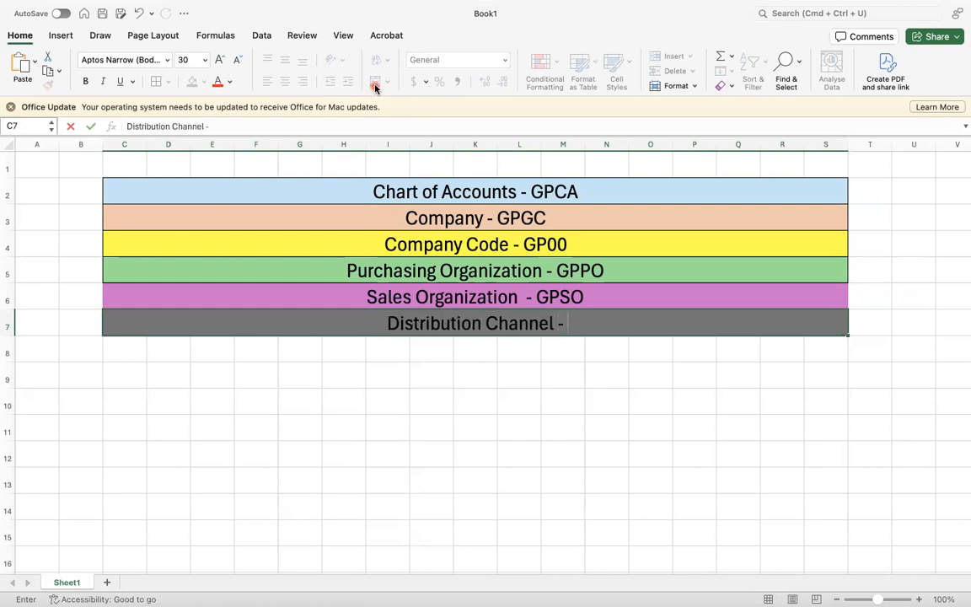
pyautogui.write(' GP')
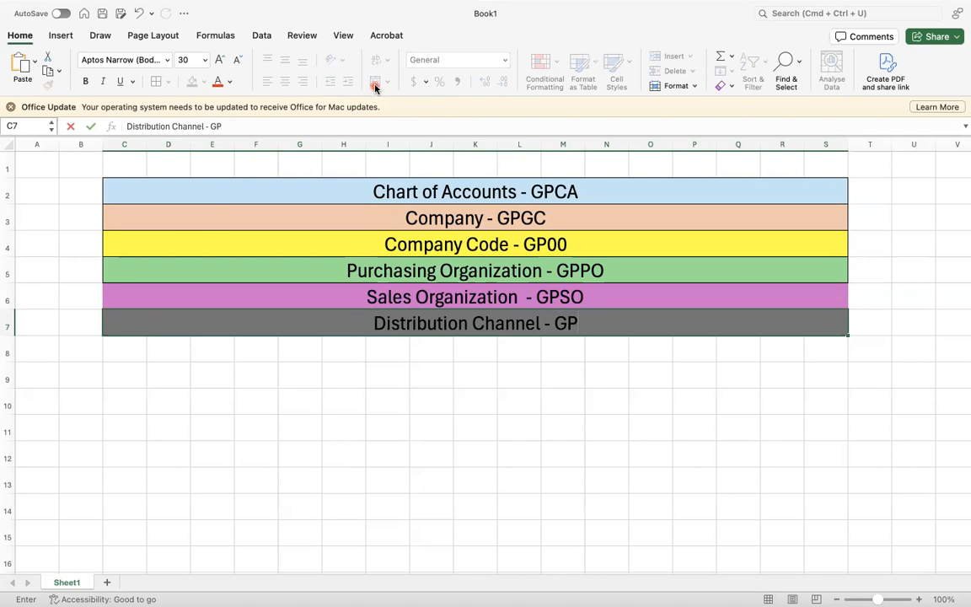
pyautogui.press('BackSpace')
pyautogui.write('1')
pyautogui.press('Return')
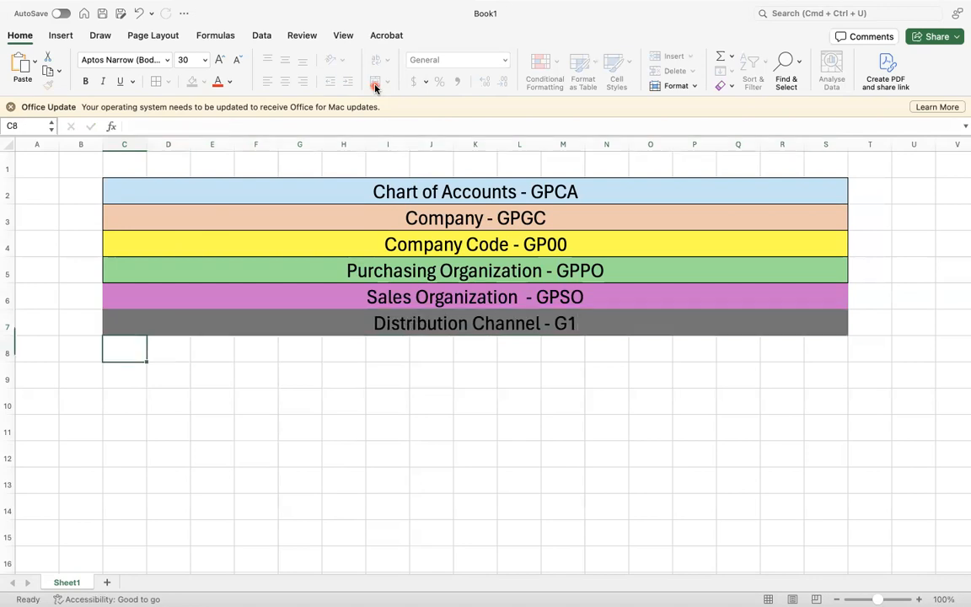
# Step: Change the fill of the distribution channel row to light grey
pyautogui.click(347, 319)
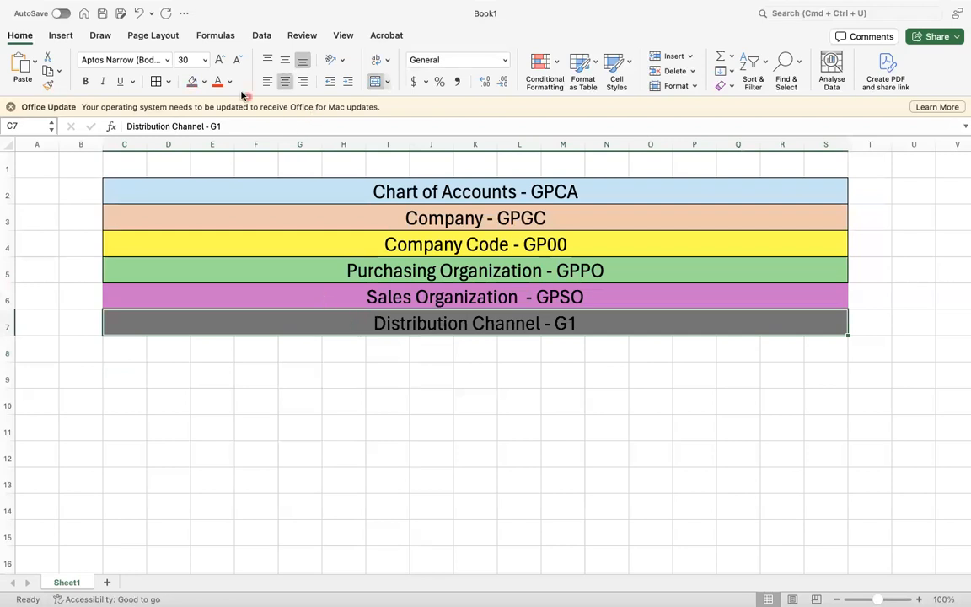
pyautogui.click(204, 82)
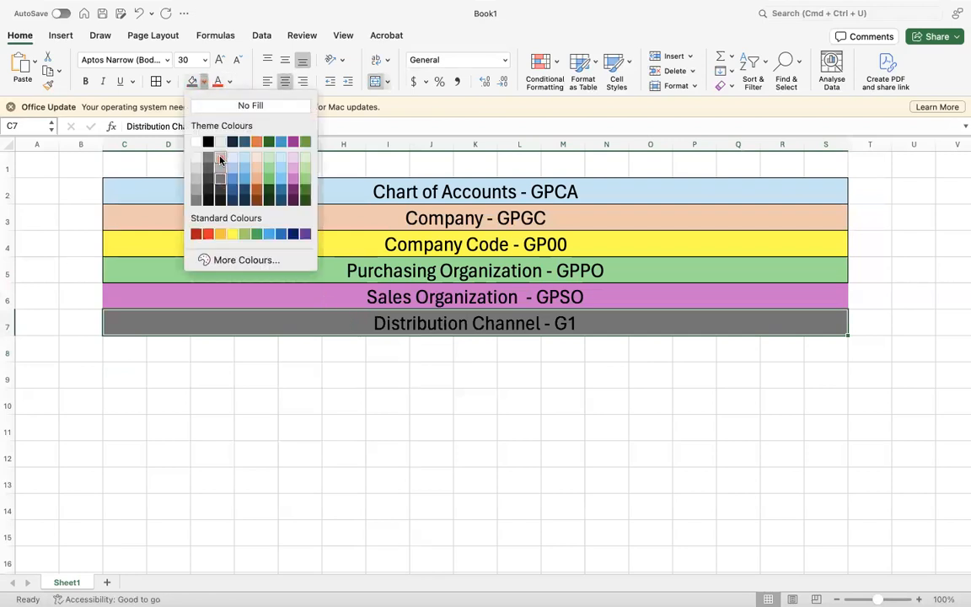
pyautogui.click(198, 143)
pyautogui.click(354, 395)
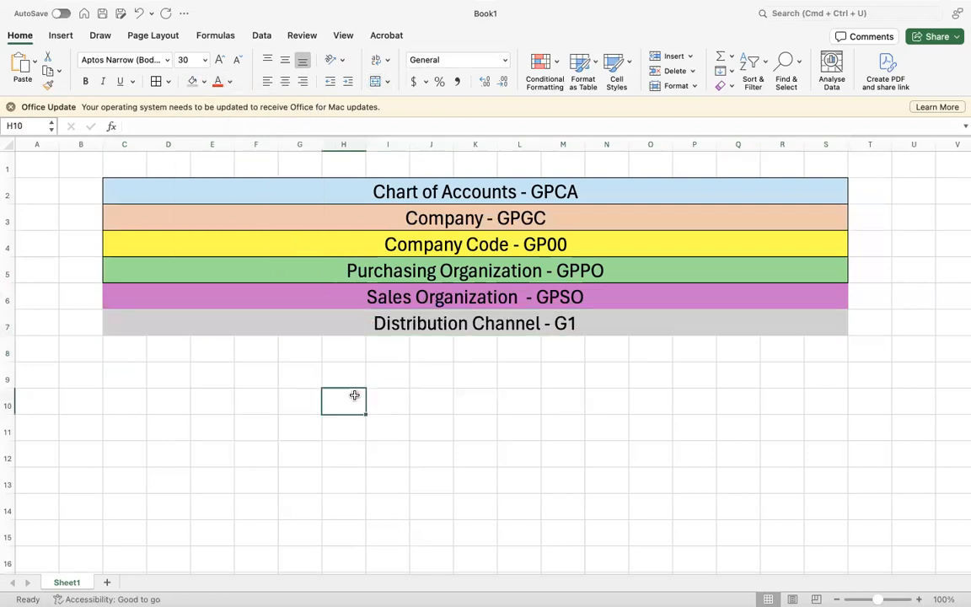
pyautogui.click(557, 190)
pyautogui.click(498, 219)
pyautogui.click(465, 243)
pyautogui.click(440, 270)
pyautogui.click(422, 296)
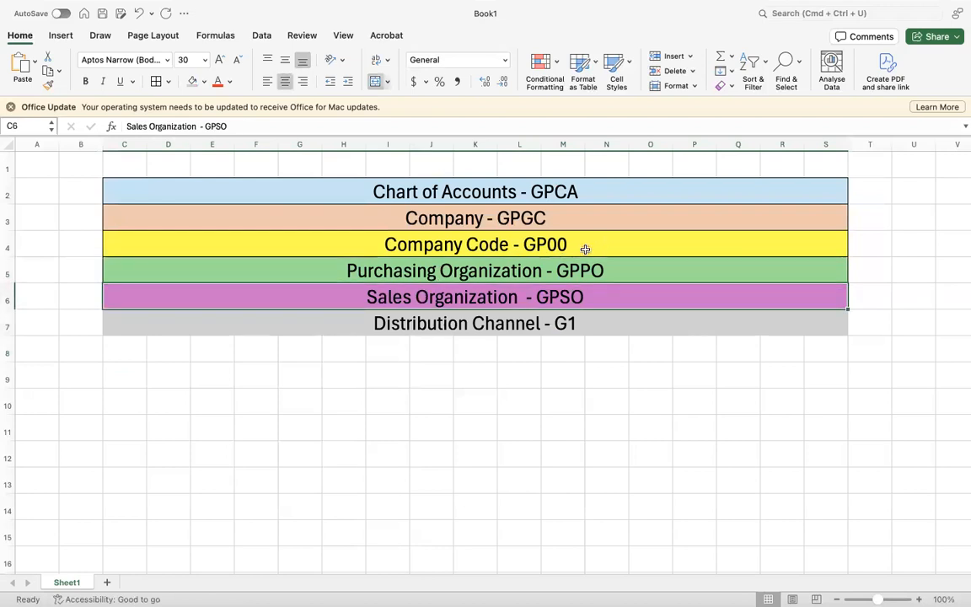
# Step: Insert a row above the purchasing organization row and duplicate the company code row into it
pyautogui.click(7, 270)
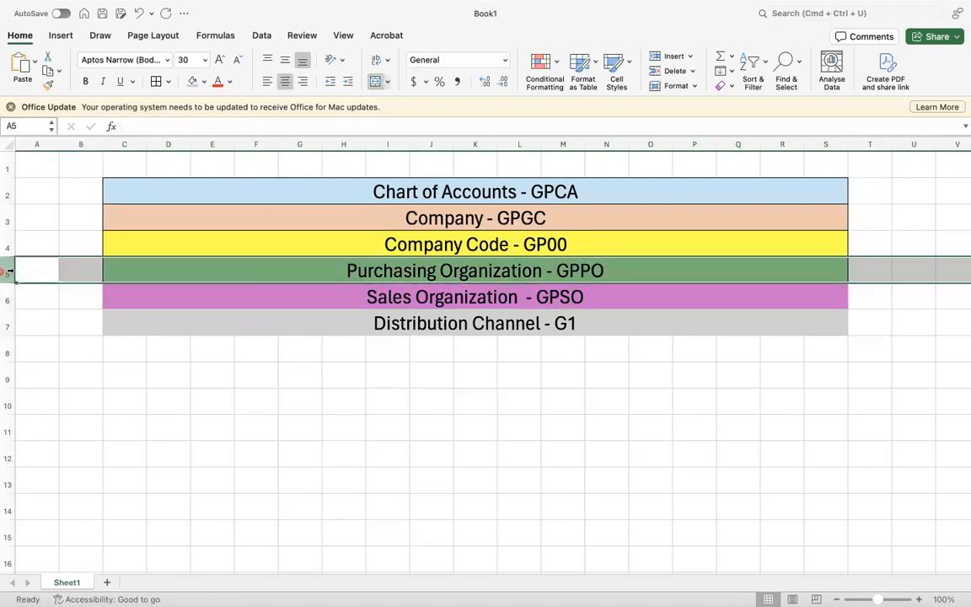
pyautogui.press('super+shift+equal')
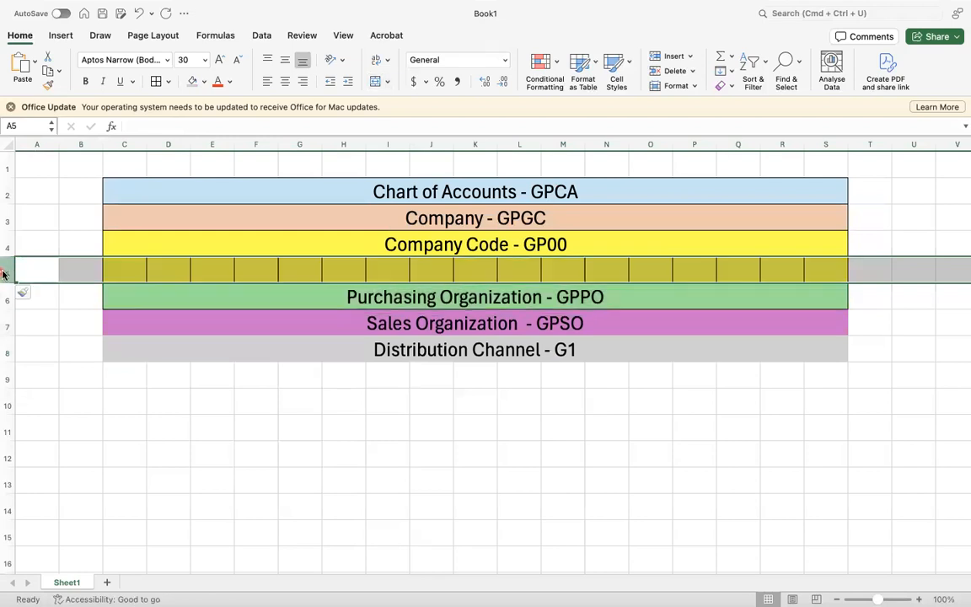
pyautogui.press('super+d')
pyautogui.click(360, 269)
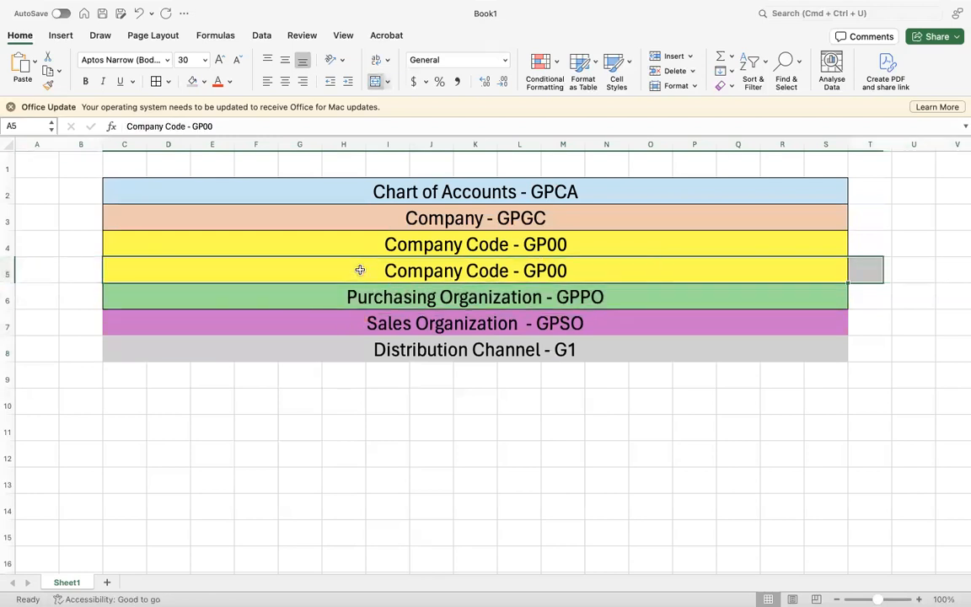
pyautogui.click(203, 80)
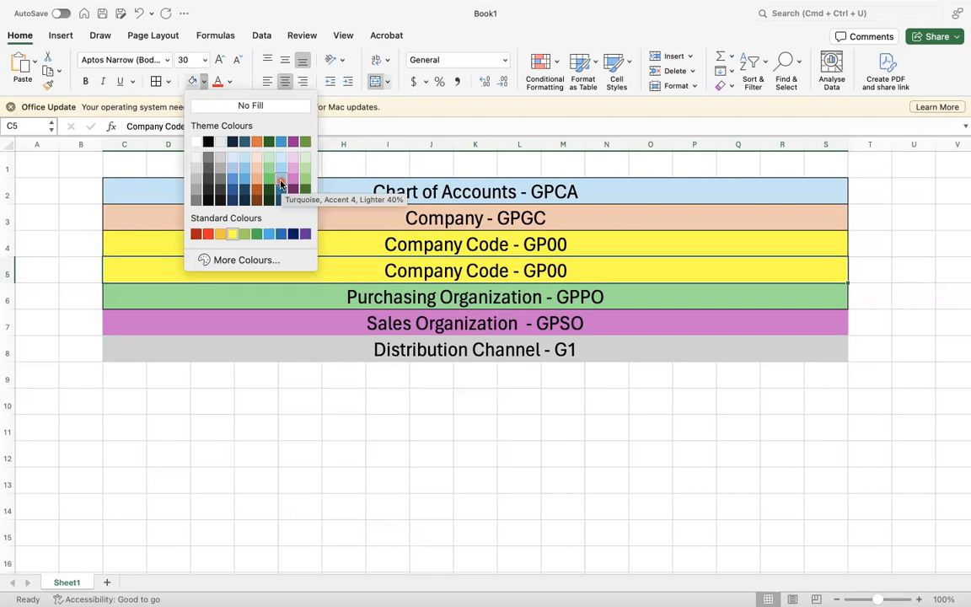
pyautogui.click(83, 369)
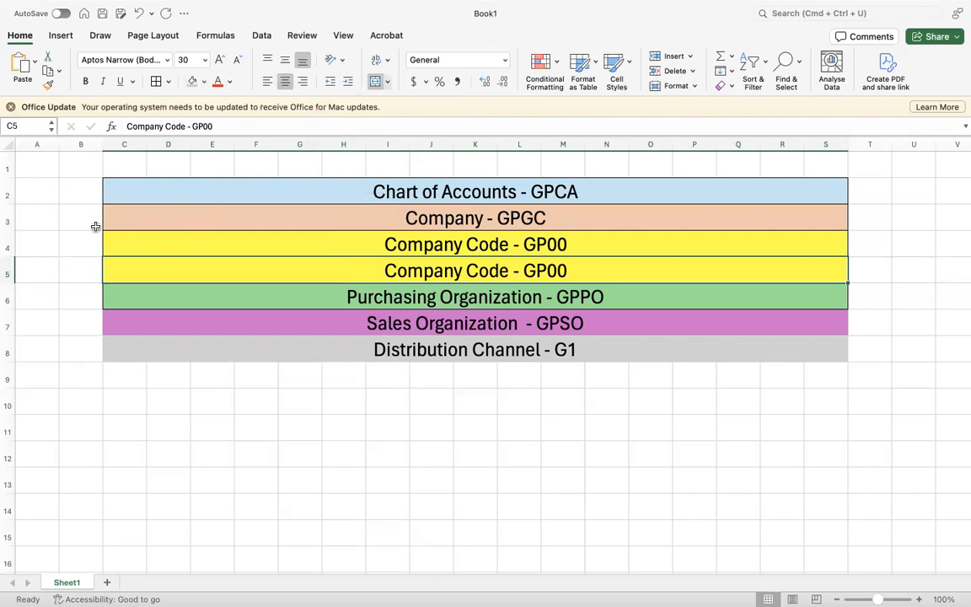
pyautogui.click(36, 245)
pyautogui.press('super+s')
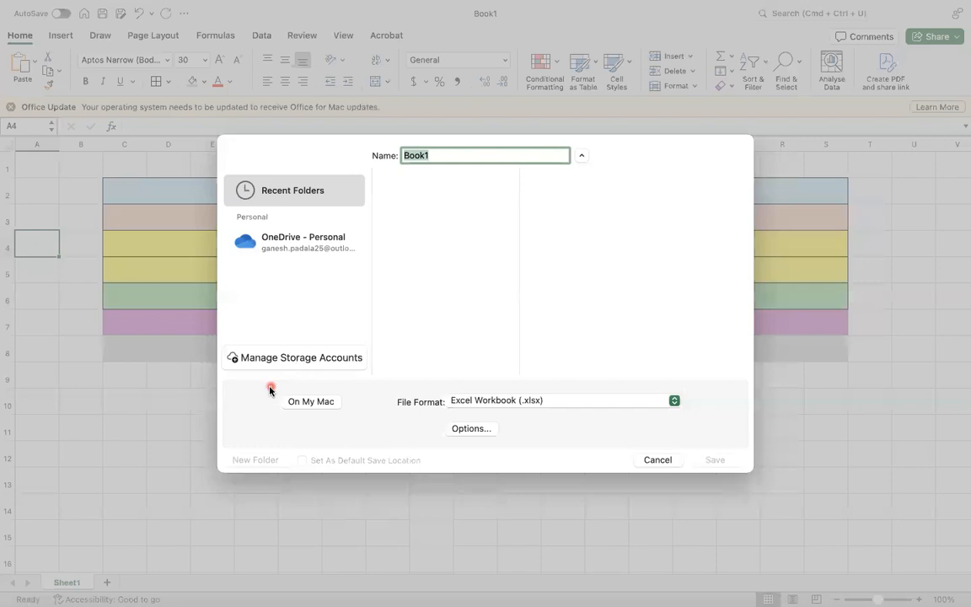
pyautogui.click(659, 460)
pyautogui.click(68, 355)
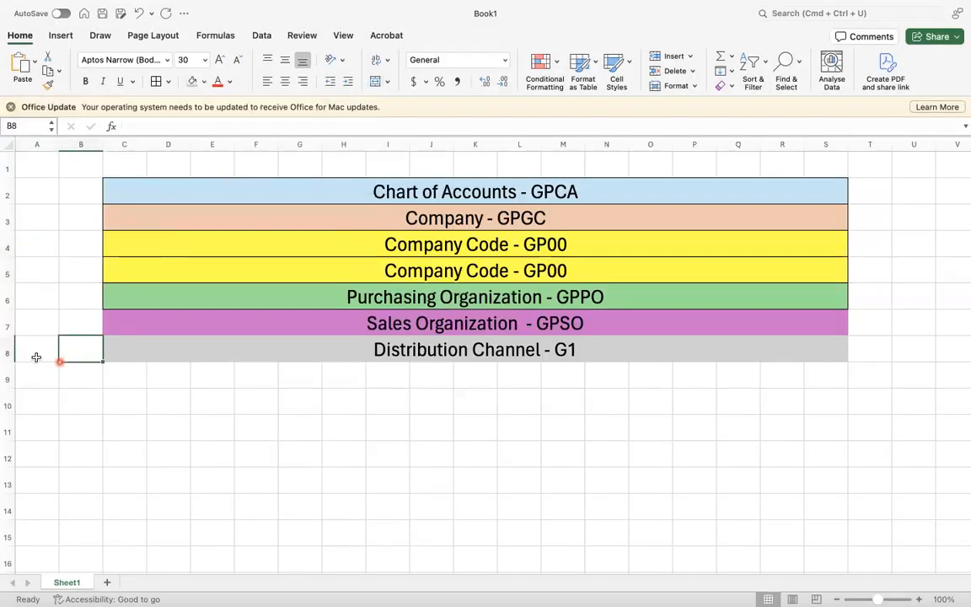
# Step: Delete column A and widen the remaining empty column beside the chart
pyautogui.click(45, 144)
pyautogui.press('super+minus')
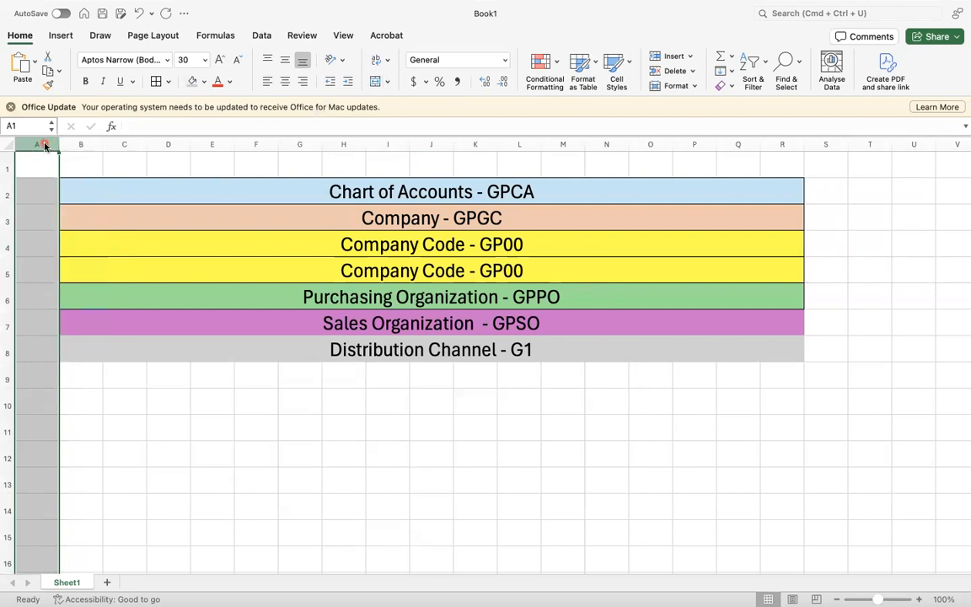
pyautogui.click(39, 192)
pyautogui.moveTo(60, 137); pyautogui.dragTo(93, 137)
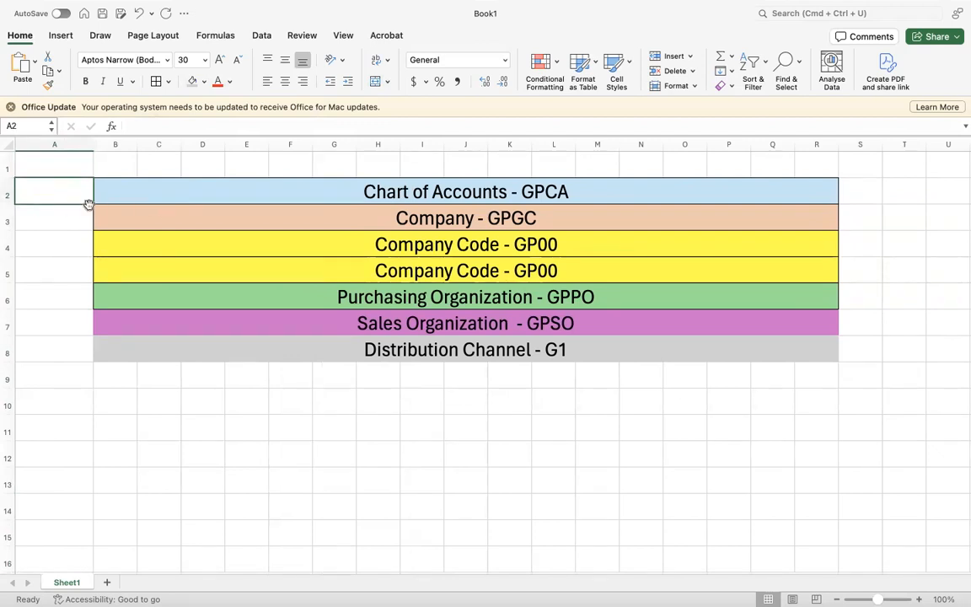
# Step: Add borders to cells A2 to A15
pyautogui.moveTo(49, 190); pyautogui.dragTo(70, 535)
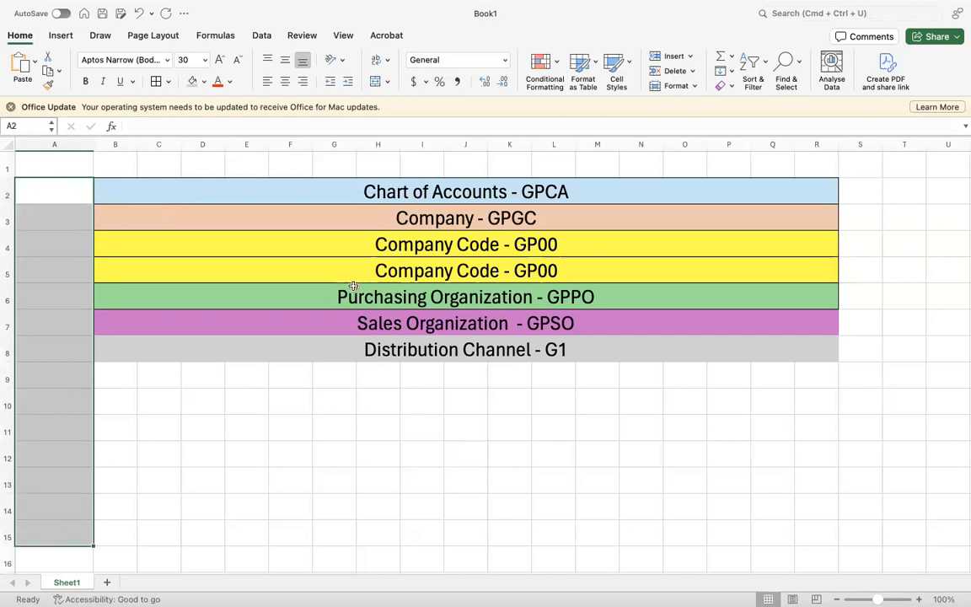
pyautogui.click(156, 81)
# Step: Enter the module label "FICO" in cells A2, A3 and A4 beside the first three chart rows
pyautogui.click(48, 186)
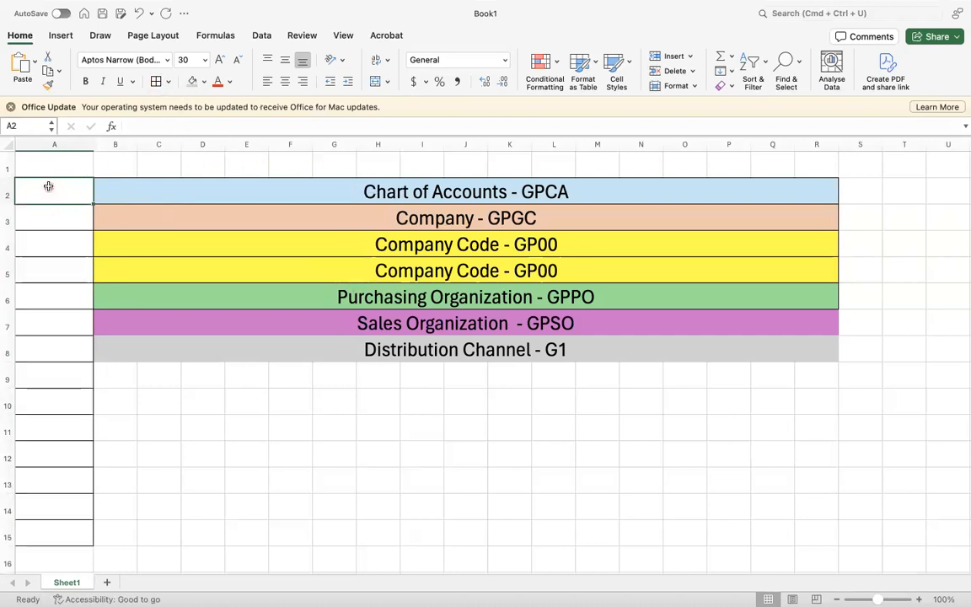
pyautogui.write('f')
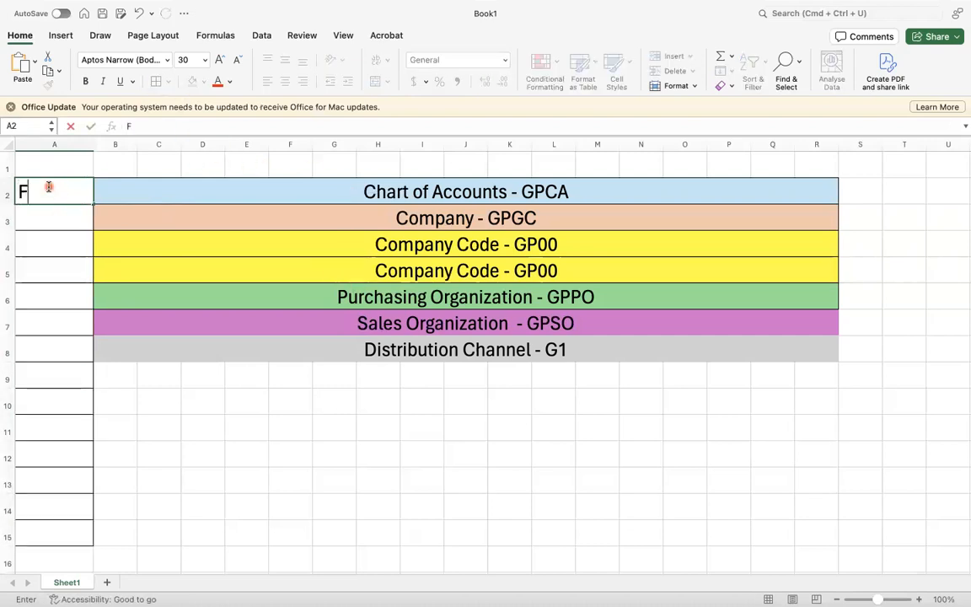
pyautogui.press('Return')
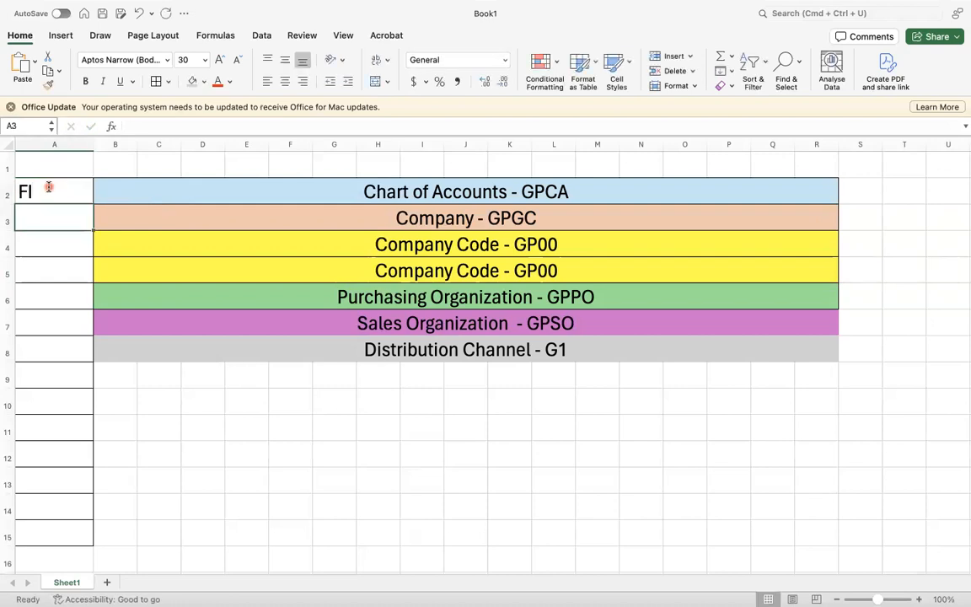
pyautogui.click(48, 186)
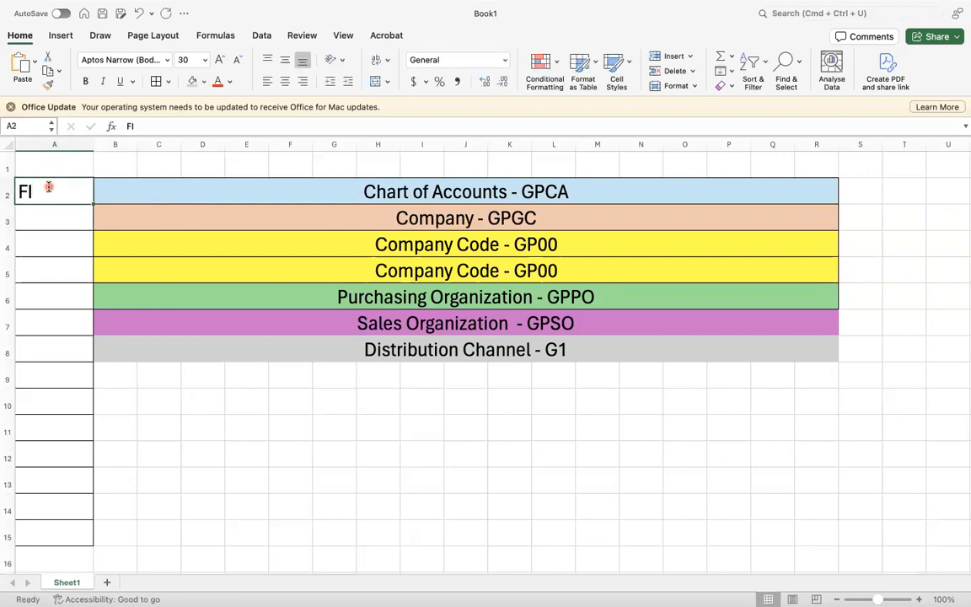
pyautogui.write('FICO')
pyautogui.press('Return')
pyautogui.write('F')
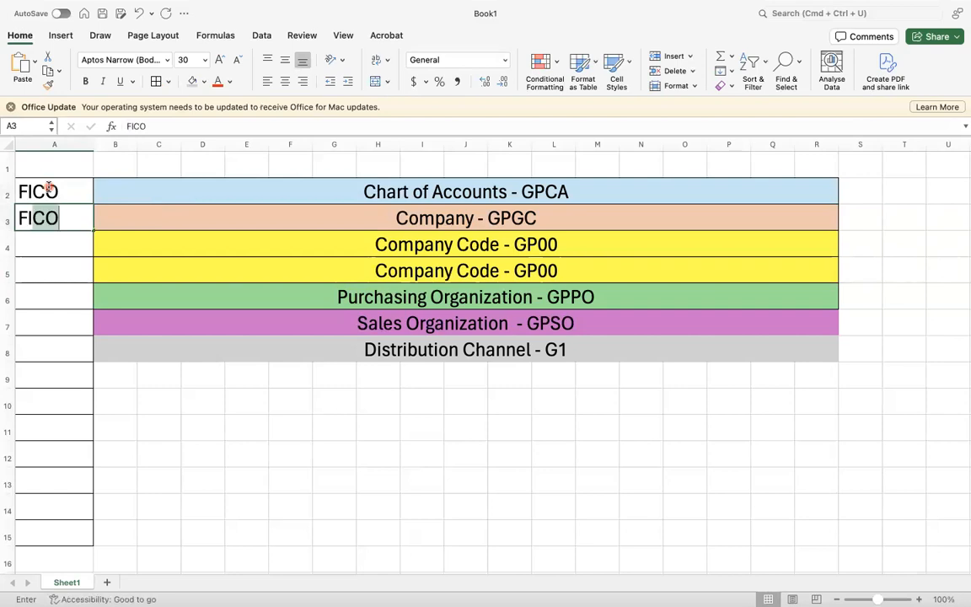
pyautogui.press('Return')
pyautogui.write('FICO')
pyautogui.press('Return')
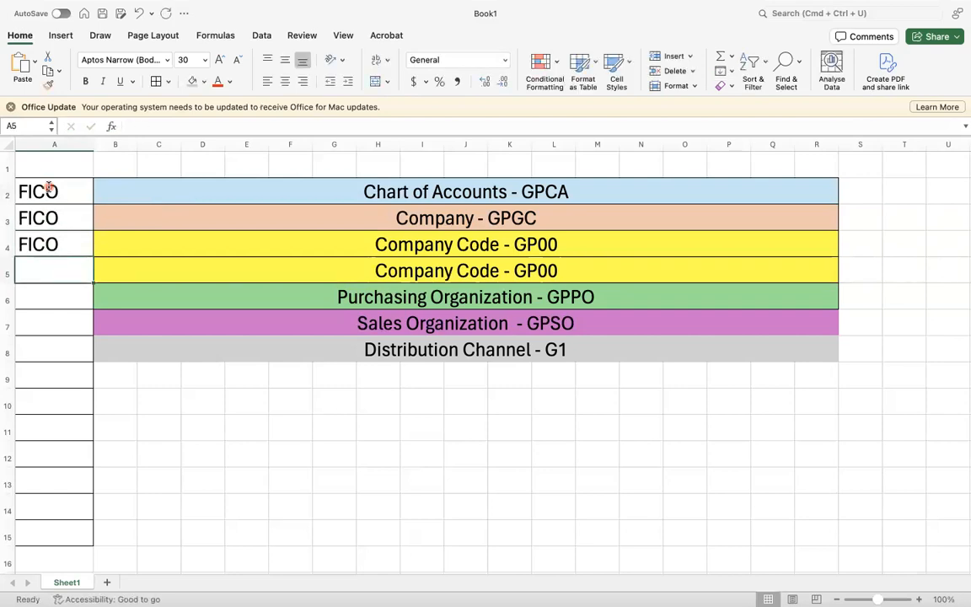
# Step: Replace the heading of the duplicated company code row 5 with "Credit Control Area - GP00"
pyautogui.click(380, 266)
pyautogui.write('cRE')
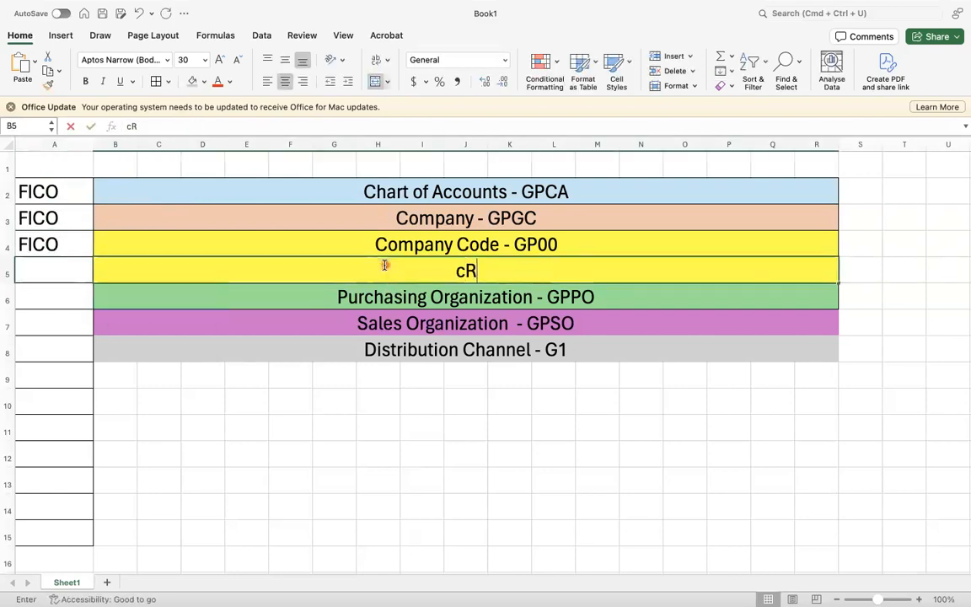
pyautogui.press('BackSpace')
pyautogui.press('BackSpace')
pyautogui.press('BackSpace')
pyautogui.write('Credit ')
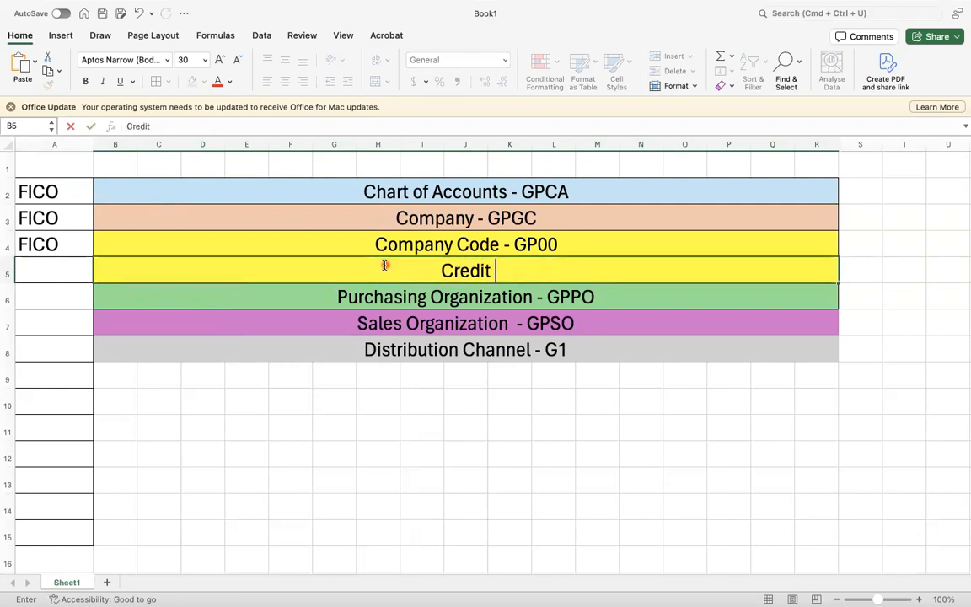
pyautogui.write('Control Area - GP00')
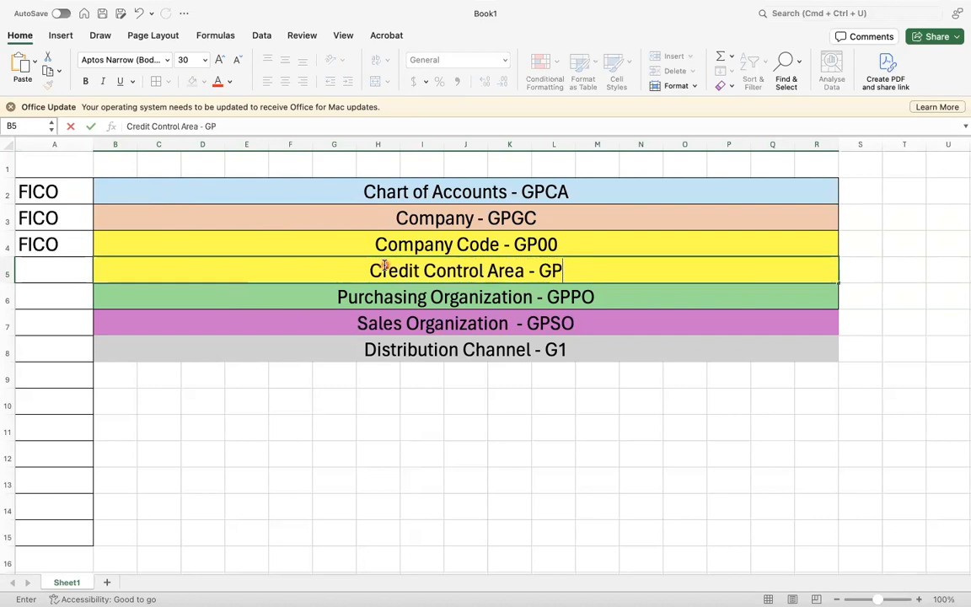
pyautogui.press('Return')
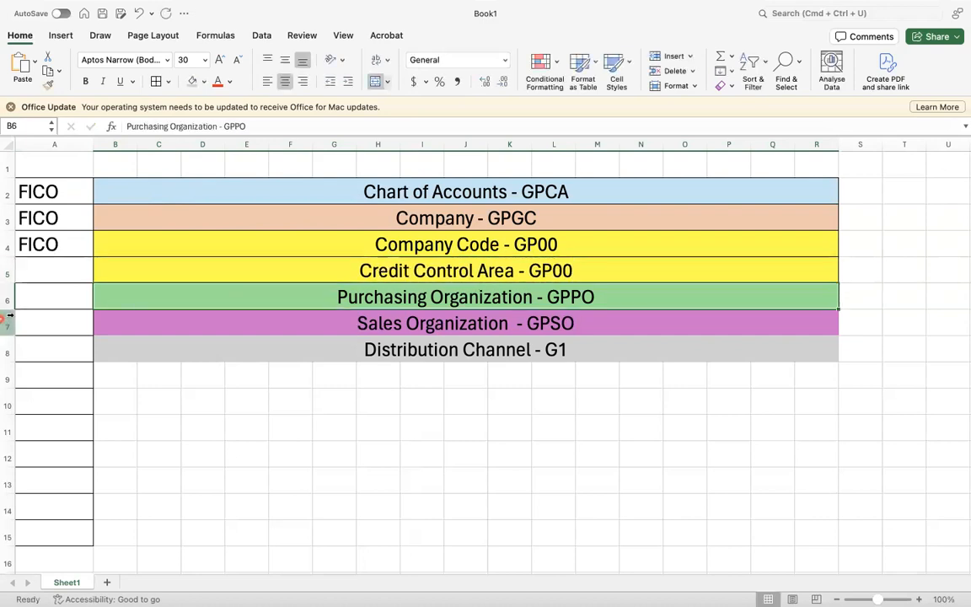
# Step: Enter the module labels "FICO" in A5, "MM" in A6, and "SD" in both A7 and A8
pyautogui.click(25, 270)
pyautogui.write('FICO')
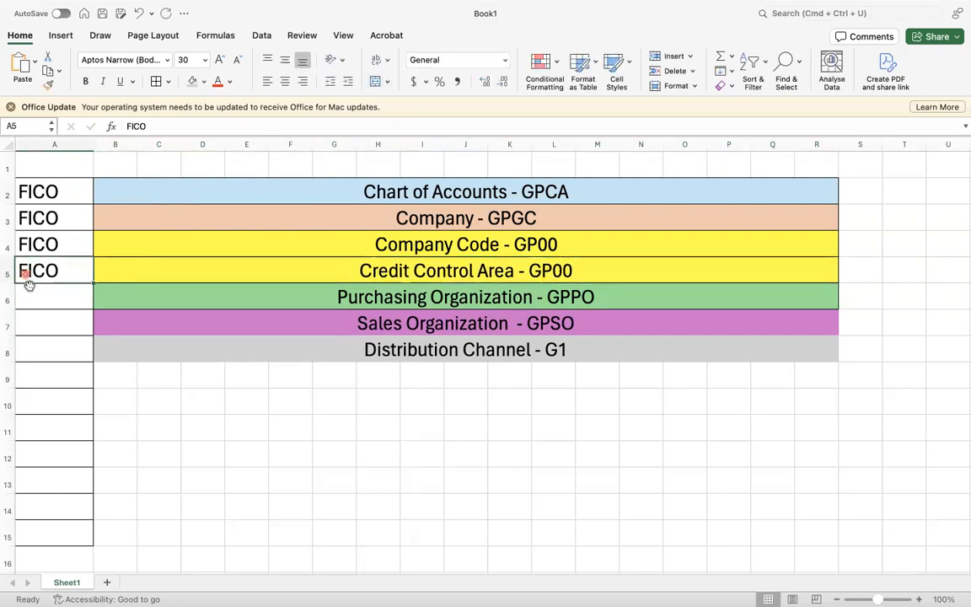
pyautogui.click(42, 290)
pyautogui.write('MM')
pyautogui.press('Return')
pyautogui.write('MM')
pyautogui.press('BackSpace')
pyautogui.press('BackSpace')
pyautogui.write('SD')
pyautogui.press('Return')
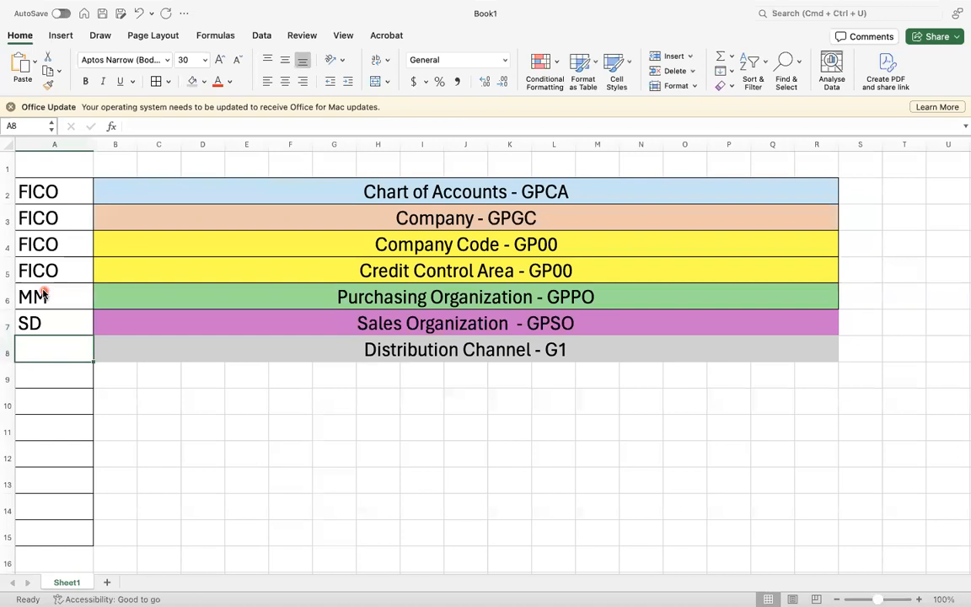
pyautogui.write('SD')
pyautogui.press('Return')
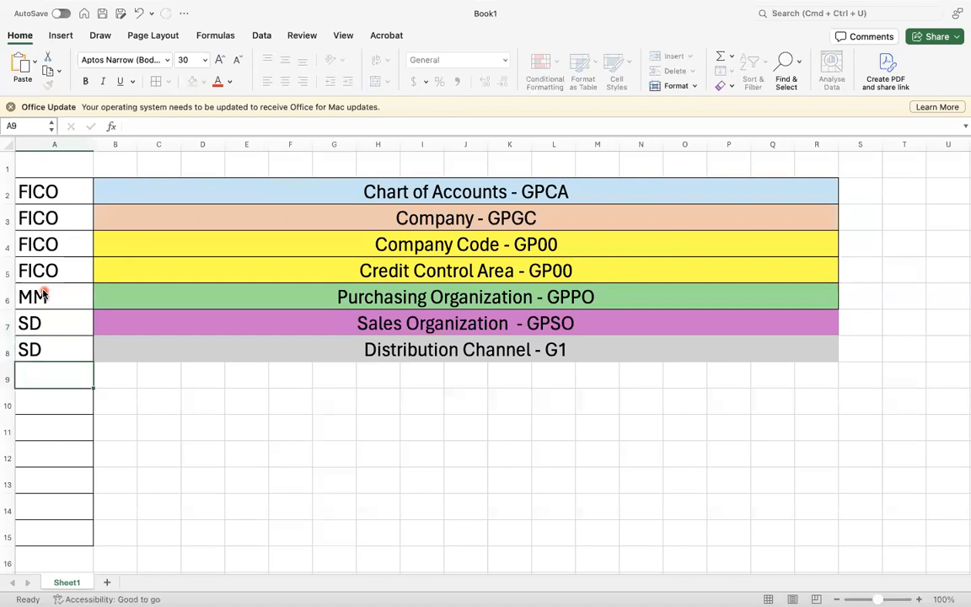
# Step: Fill cells B9 to I9 below the distribution channel row with light green
pyautogui.moveTo(116, 377); pyautogui.dragTo(423, 376)
pyautogui.click(204, 81)
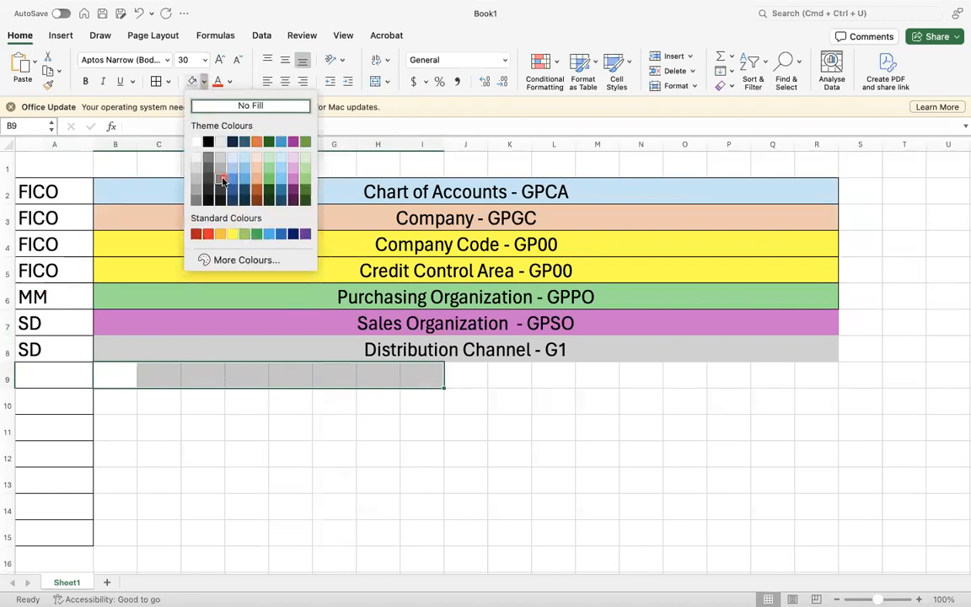
pyautogui.click(306, 163)
pyautogui.click(403, 456)
# Step: Copy the light green cells B9 to I9 into cells J9 to Q9
pyautogui.moveTo(470, 379); pyautogui.dragTo(806, 386)
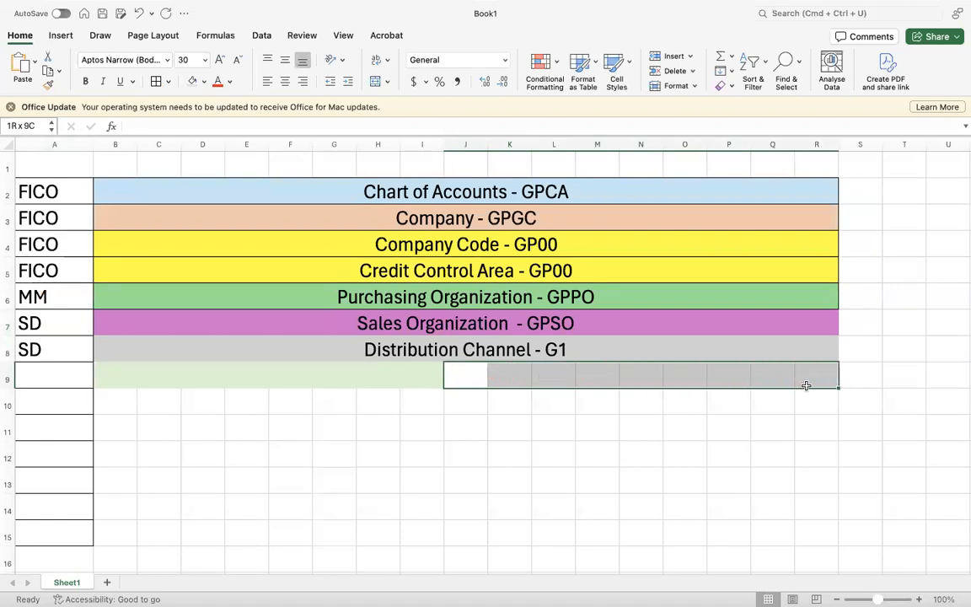
pyautogui.moveTo(117, 379); pyautogui.dragTo(400, 373)
pyautogui.press('super+c')
pyautogui.click(463, 375)
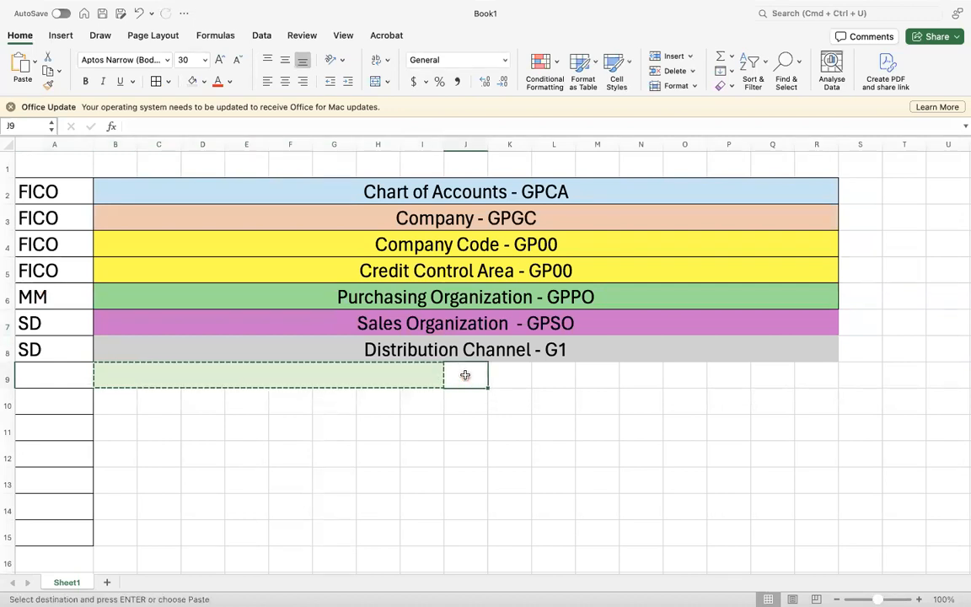
pyautogui.press('super+v')
pyautogui.click(498, 419)
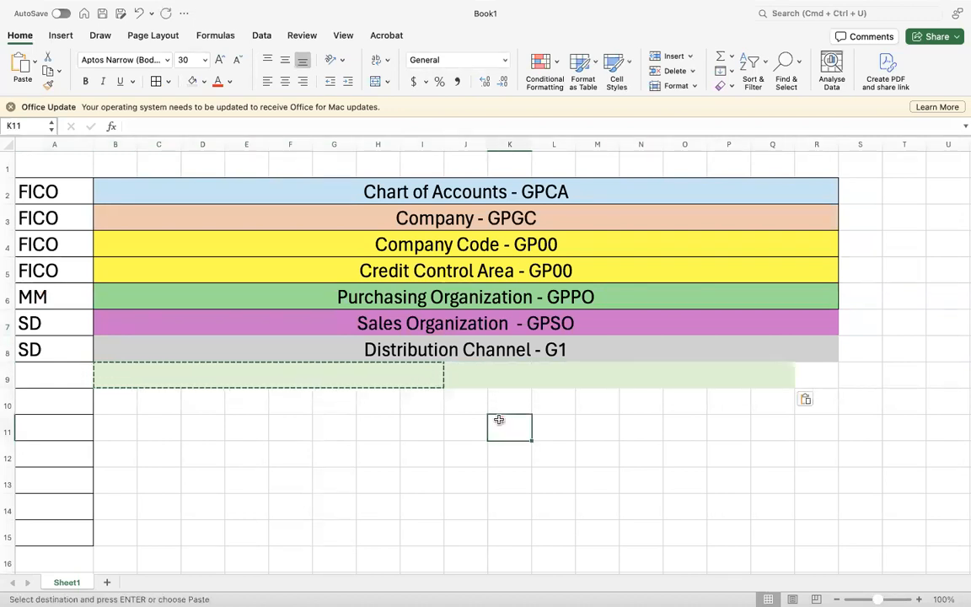
# Step: Try deleting column R so the chart ends at column Q, and undo the deletion
pyautogui.click(824, 145)
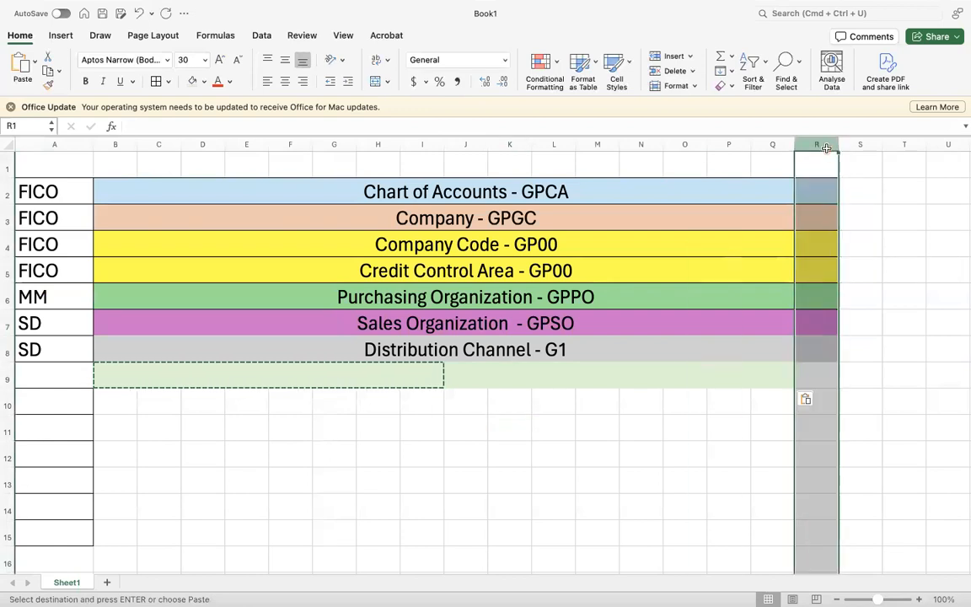
pyautogui.press('super+minus')
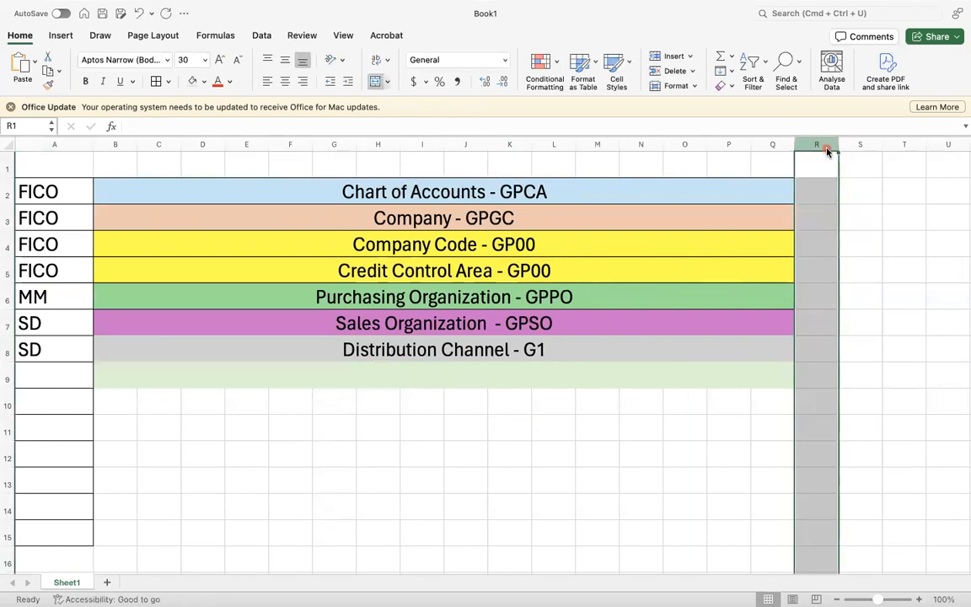
pyautogui.click(851, 343)
pyautogui.click(763, 383)
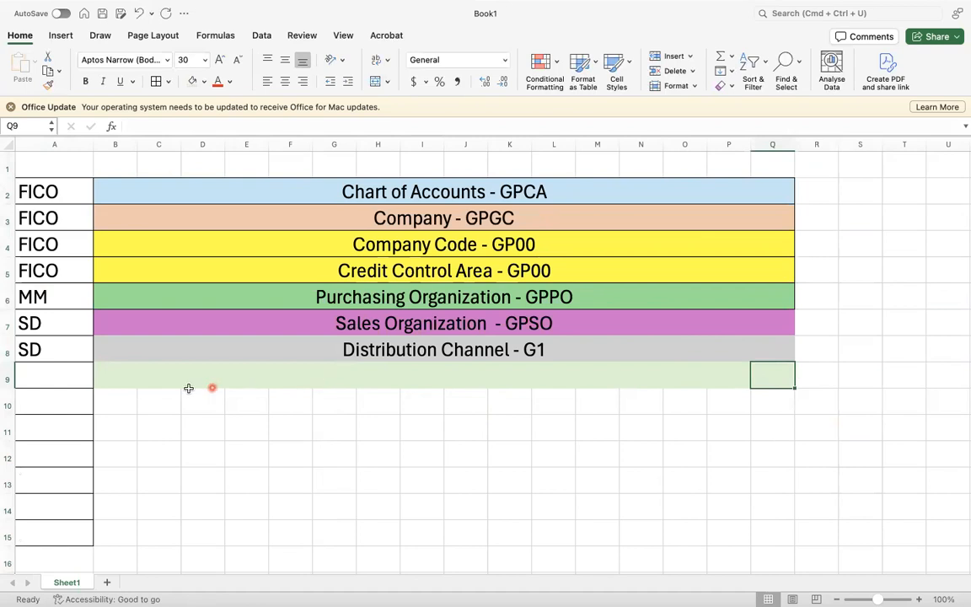
pyautogui.moveTo(160, 372); pyautogui.dragTo(383, 374)
pyautogui.click(111, 372)
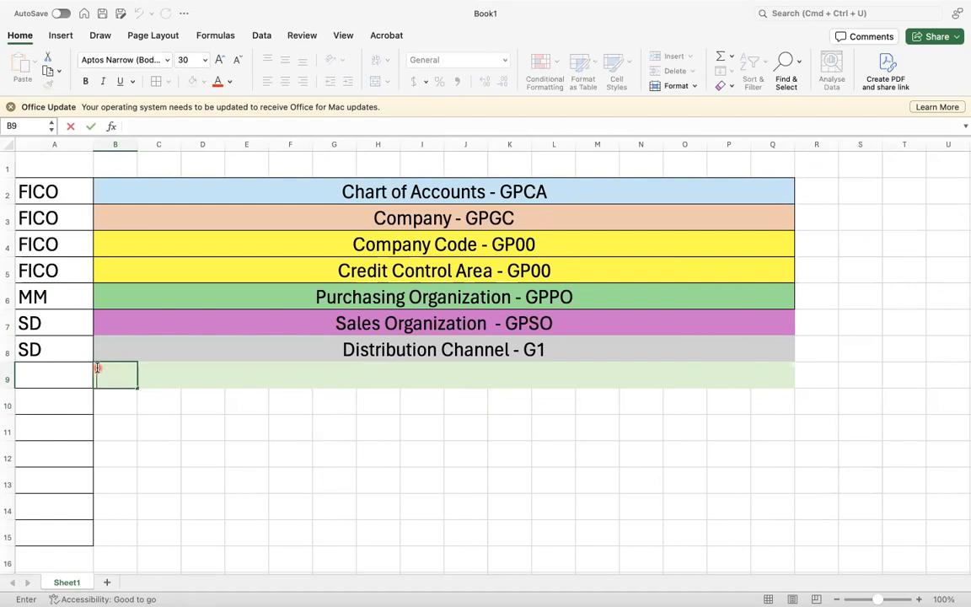
pyautogui.press('Escape')
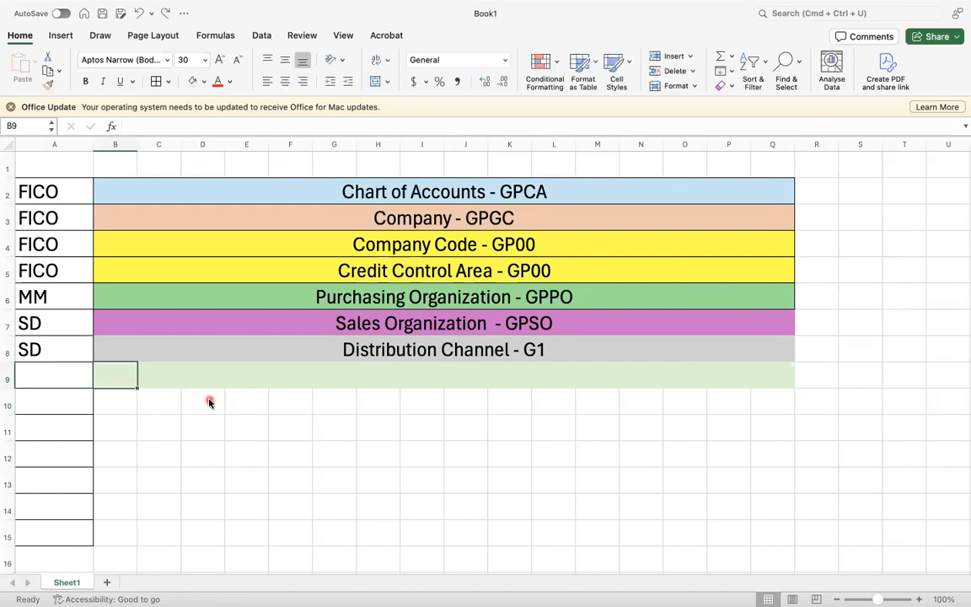
pyautogui.press('super+z')
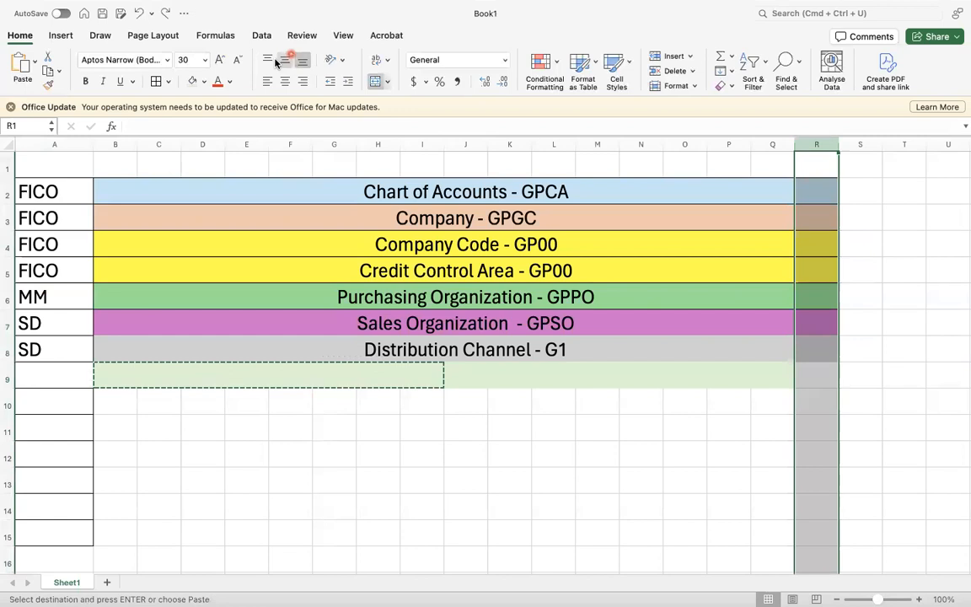
# Step: Merge and centre cells J9 to Q9 below the distribution channel row
pyautogui.click(204, 82)
pyautogui.click(466, 373)
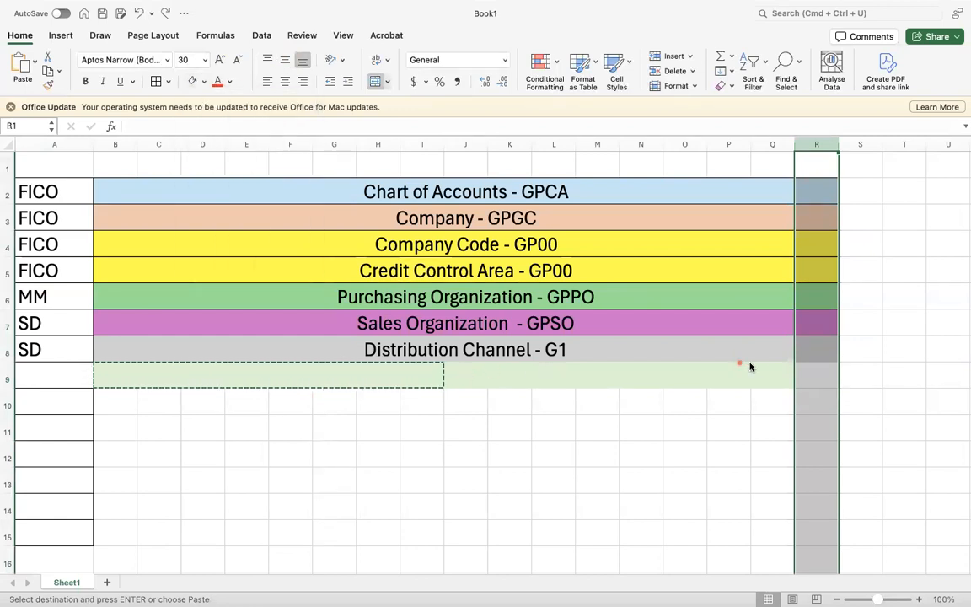
pyautogui.click(519, 371)
pyautogui.moveTo(461, 373); pyautogui.dragTo(789, 384)
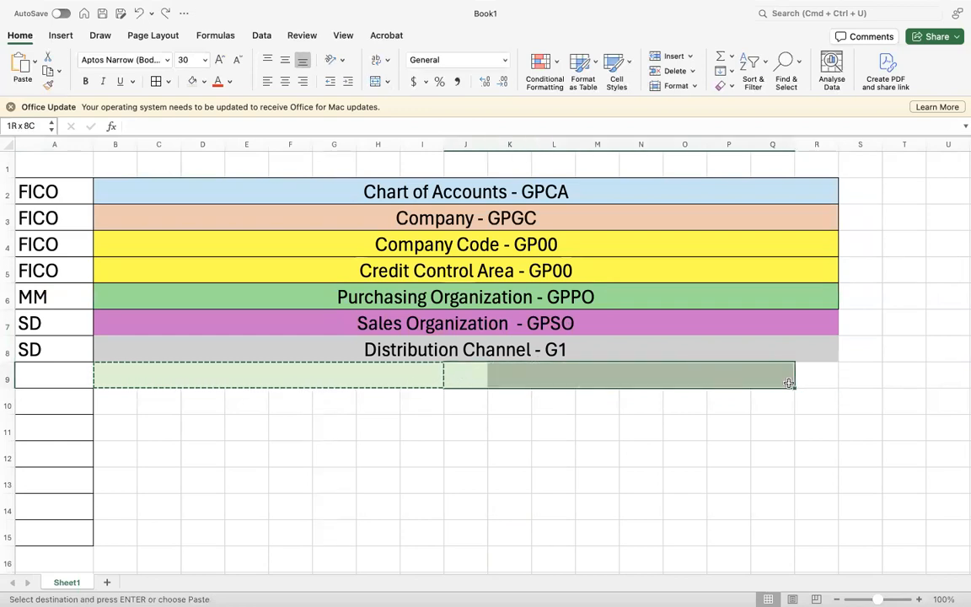
pyautogui.click(377, 80)
# Step: Fill the merged block J9 to Q9 with the darkest green theme shade
pyautogui.click(203, 81)
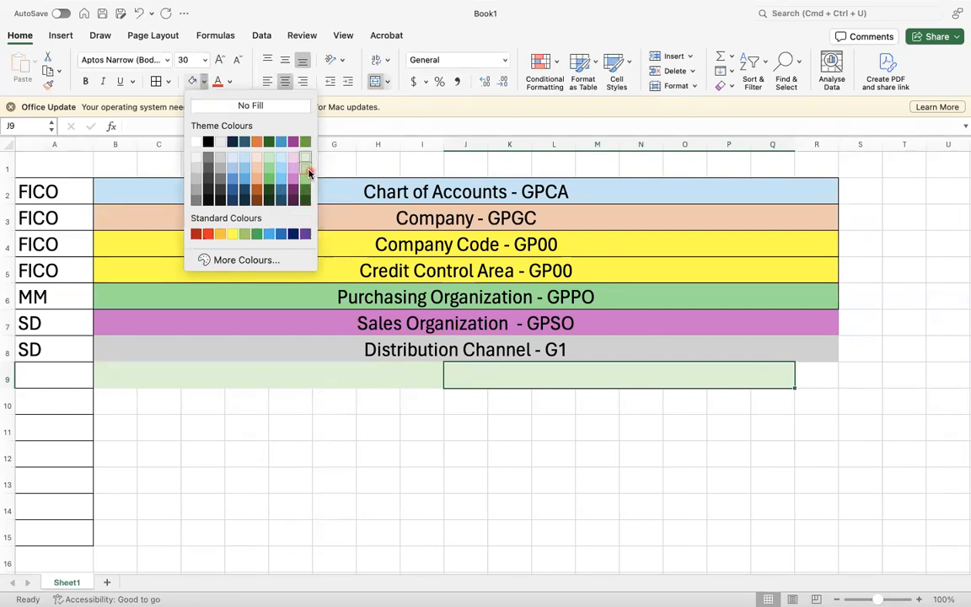
pyautogui.click(305, 199)
pyautogui.click(352, 375)
pyautogui.click(569, 373)
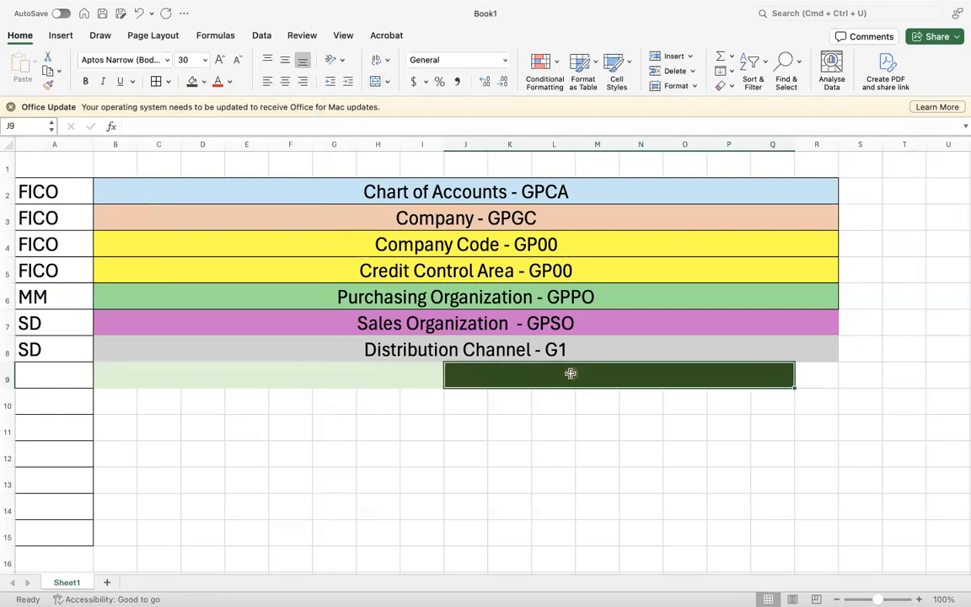
# Step: Copy the formatting of the Purchasing Organization row onto the merged block at J9
pyautogui.click(584, 296)
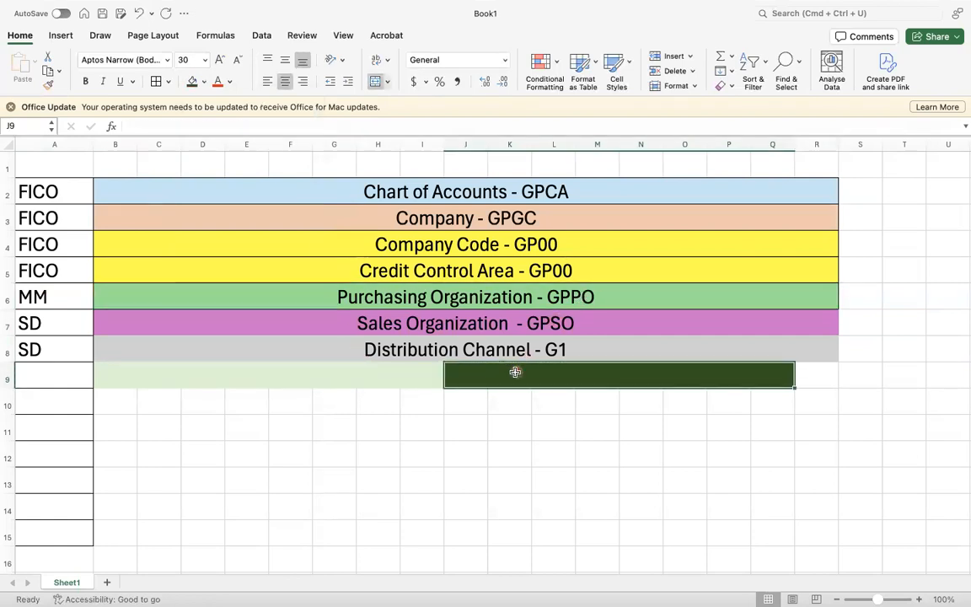
pyautogui.click(49, 84)
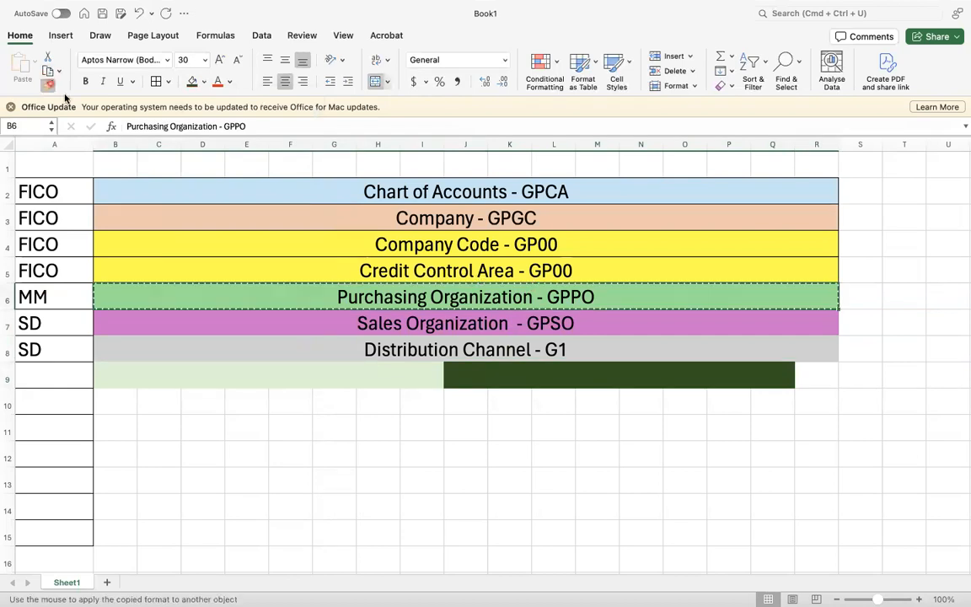
pyautogui.click(502, 382)
# Step: Recolour the Purchasing Organization row with the second-darkest green theme shade, after trying the darkest one
pyautogui.click(422, 297)
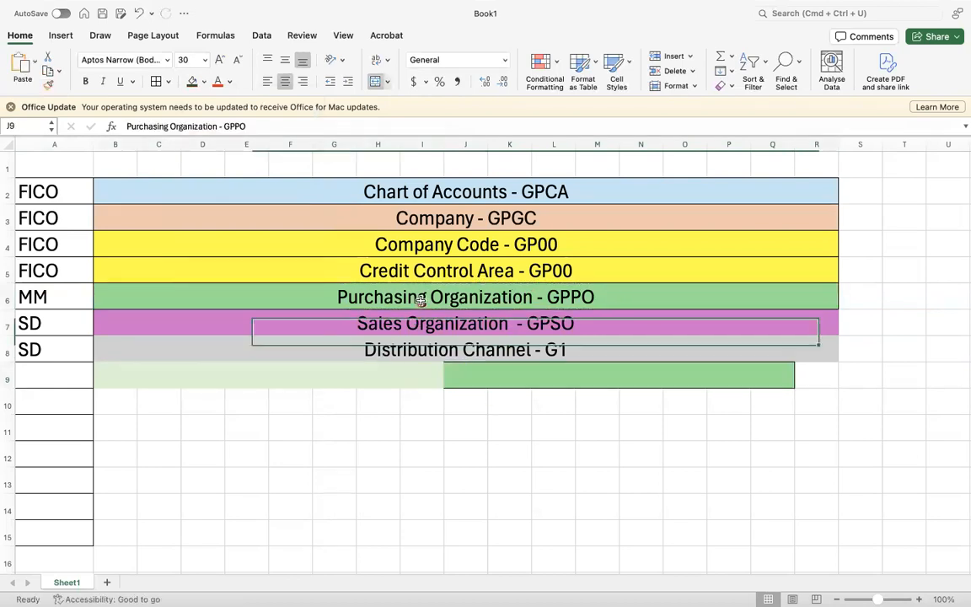
pyautogui.click(204, 82)
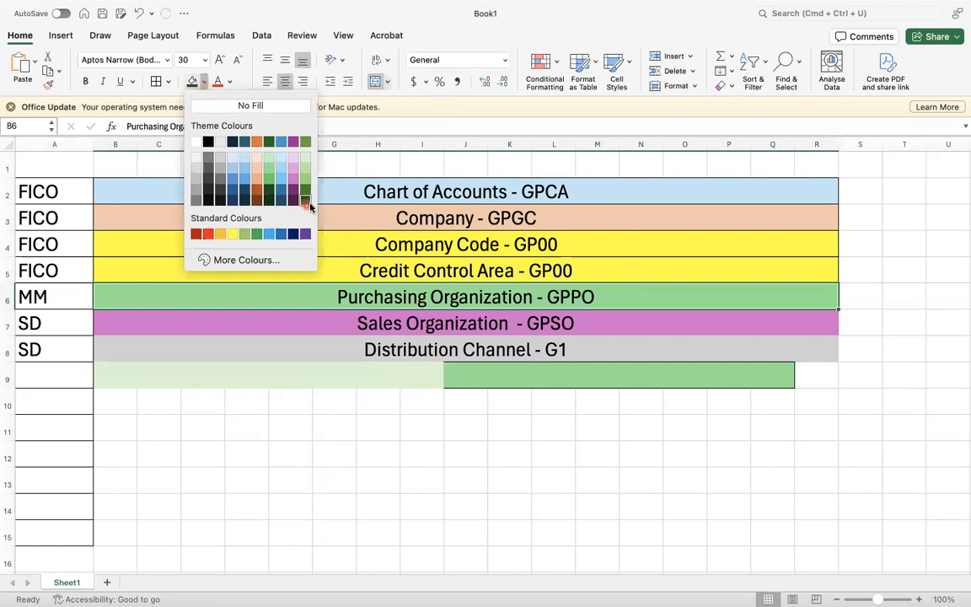
pyautogui.click(305, 200)
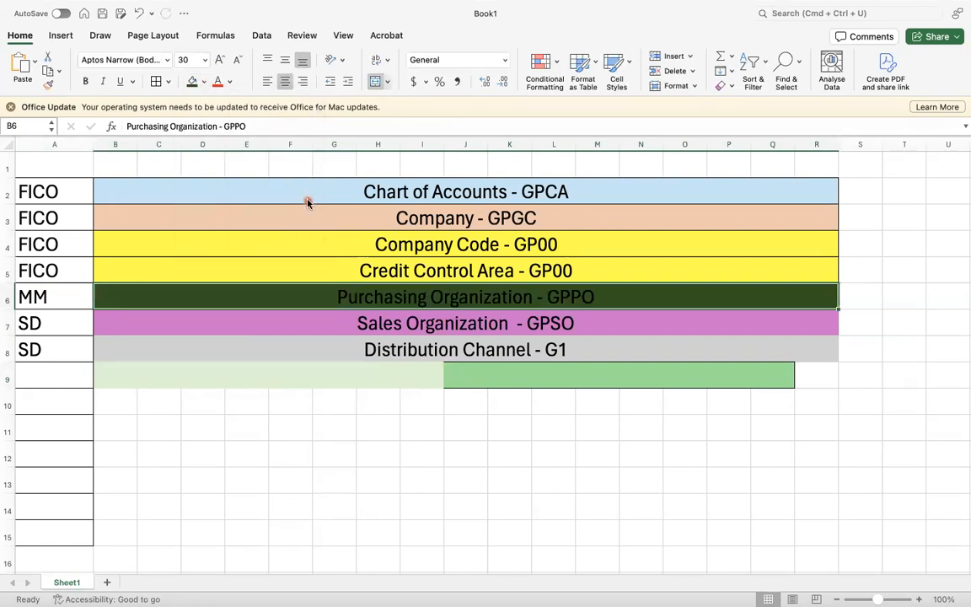
pyautogui.click(205, 82)
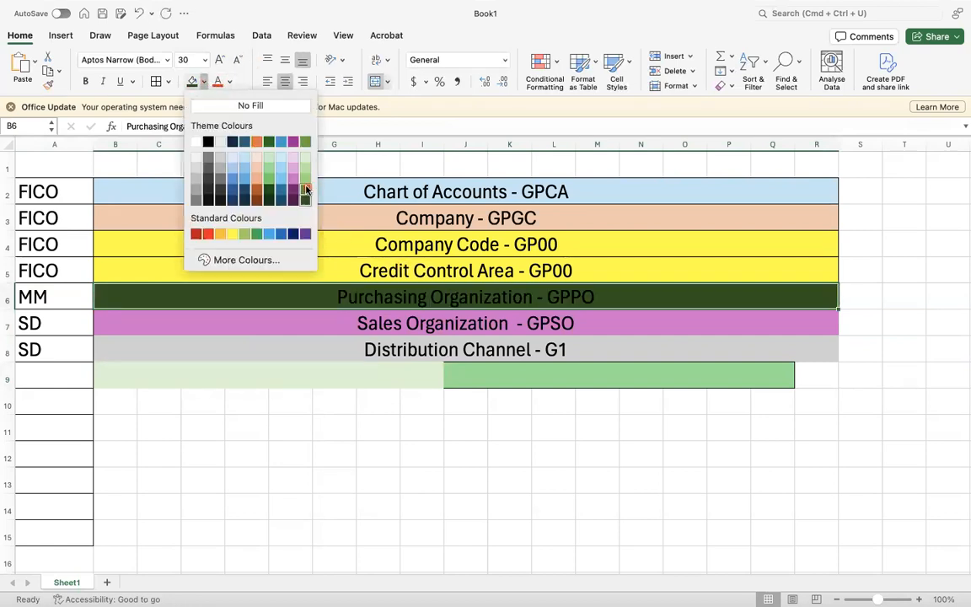
pyautogui.click(305, 191)
pyautogui.click(379, 402)
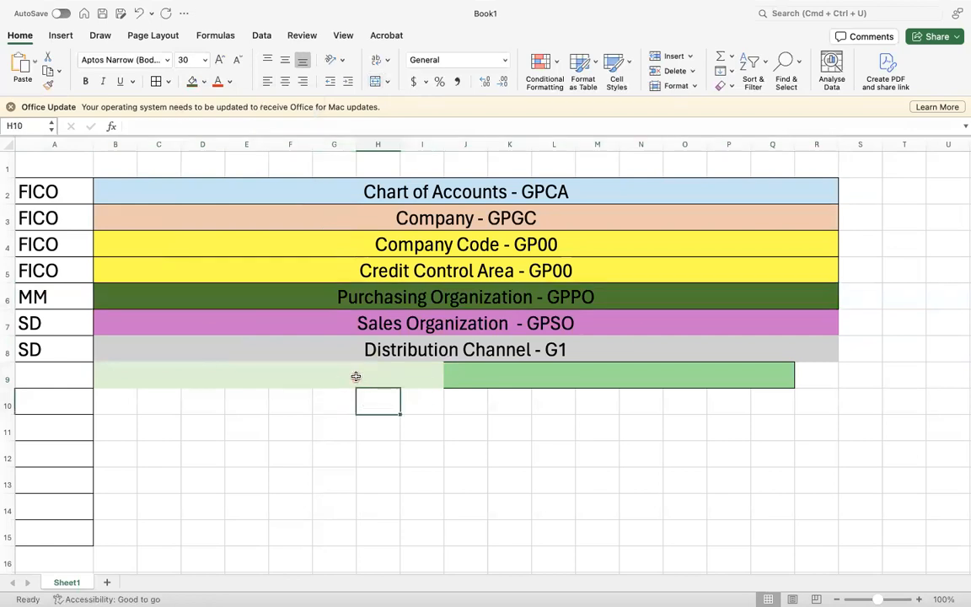
# Step: Merge and centre the light green cells B9 to I9
pyautogui.moveTo(141, 377); pyautogui.dragTo(434, 379)
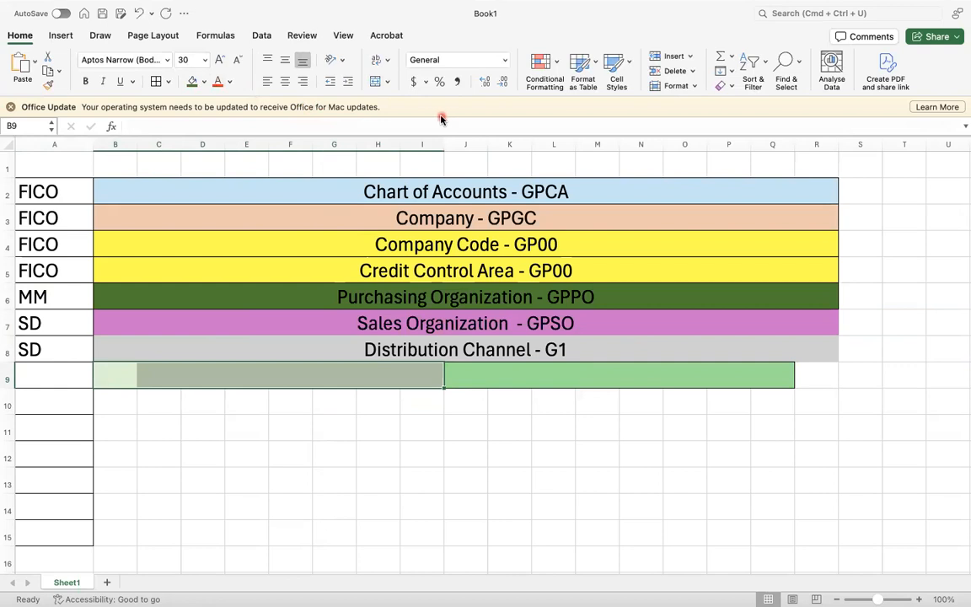
pyautogui.click(375, 81)
pyautogui.click(358, 429)
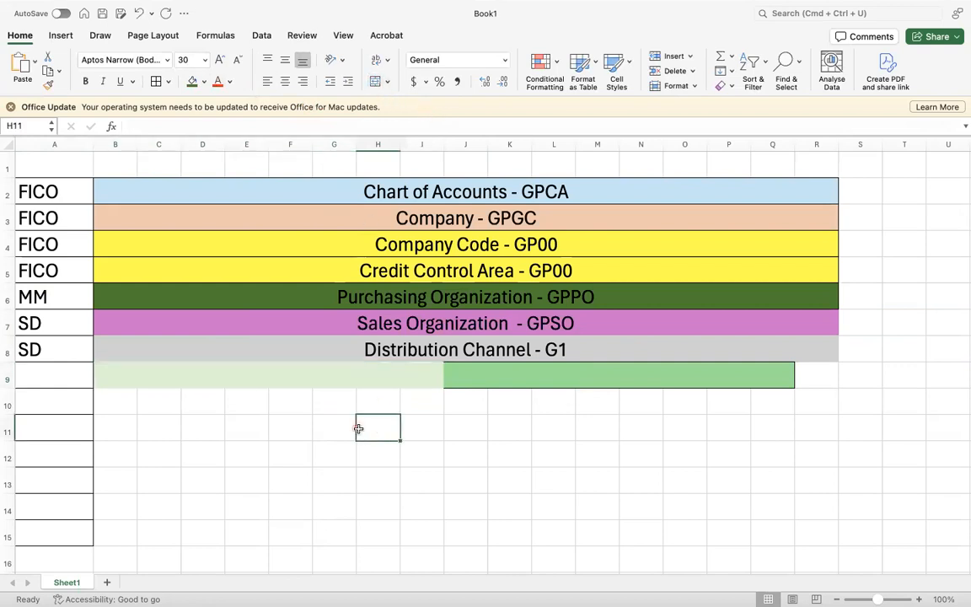
# Step: Delete column R so the upper rows of the chart end at column Q, level with row 9
pyautogui.moveTo(177, 374); pyautogui.dragTo(579, 376)
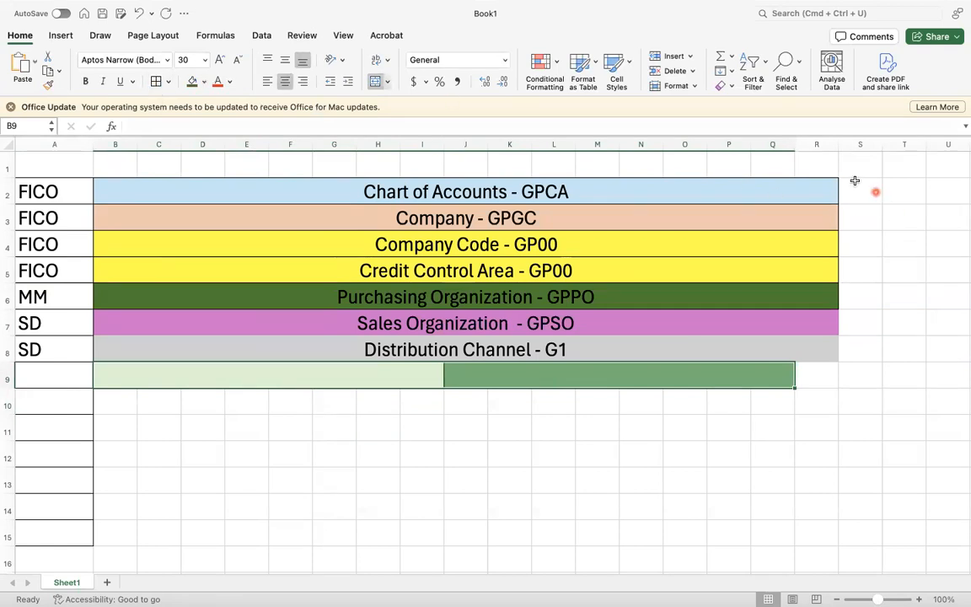
pyautogui.click(815, 144)
pyautogui.press('super+minus')
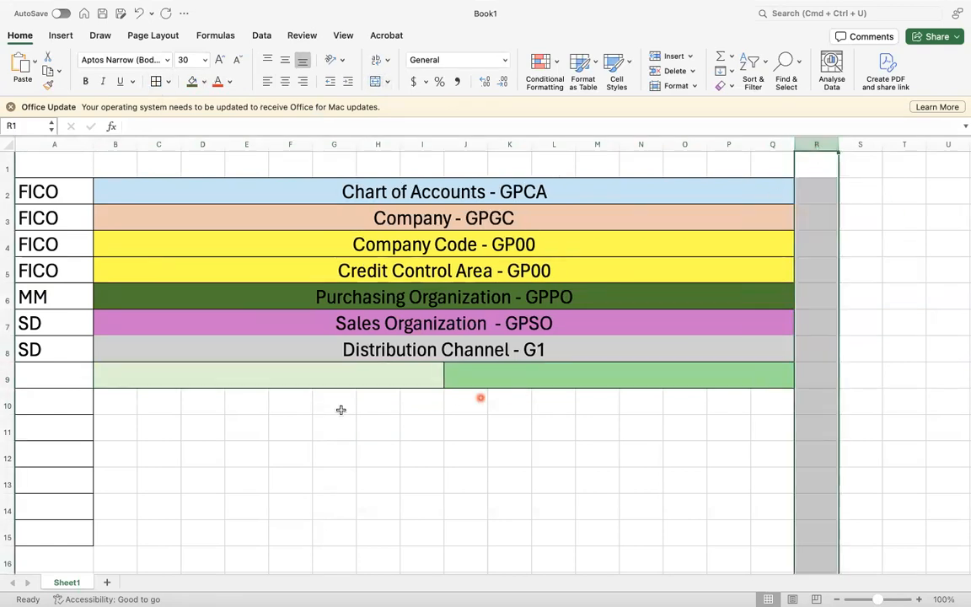
# Step: Enter "Plant 1 - GP01" in the light green merged cell B9
pyautogui.click(295, 377)
pyautogui.write('pL')
pyautogui.press('BackSpace')
pyautogui.press('BackSpace')
pyautogui.write('Plant 1')
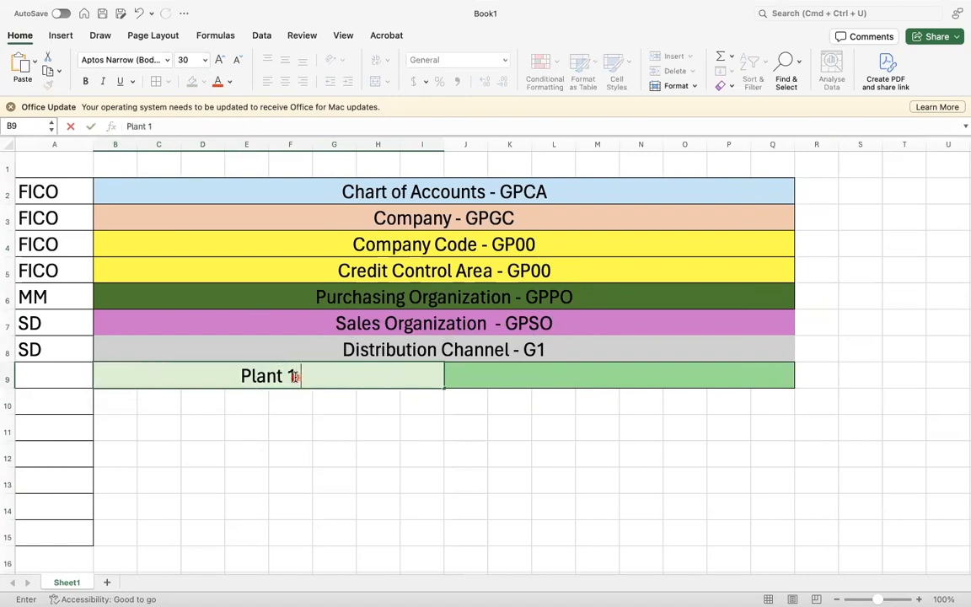
pyautogui.write(' - g')
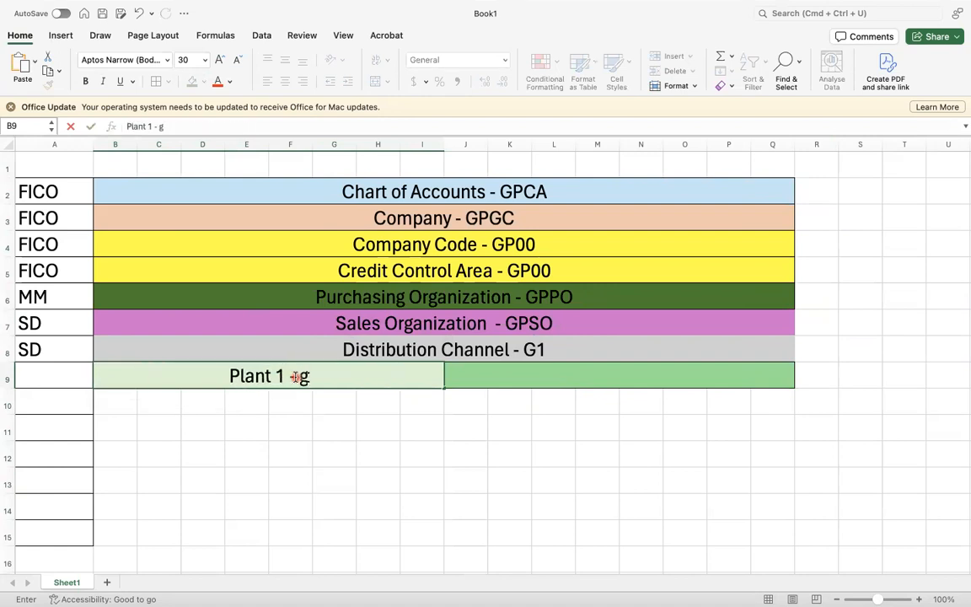
pyautogui.press('BackSpace')
pyautogui.write('GP01')
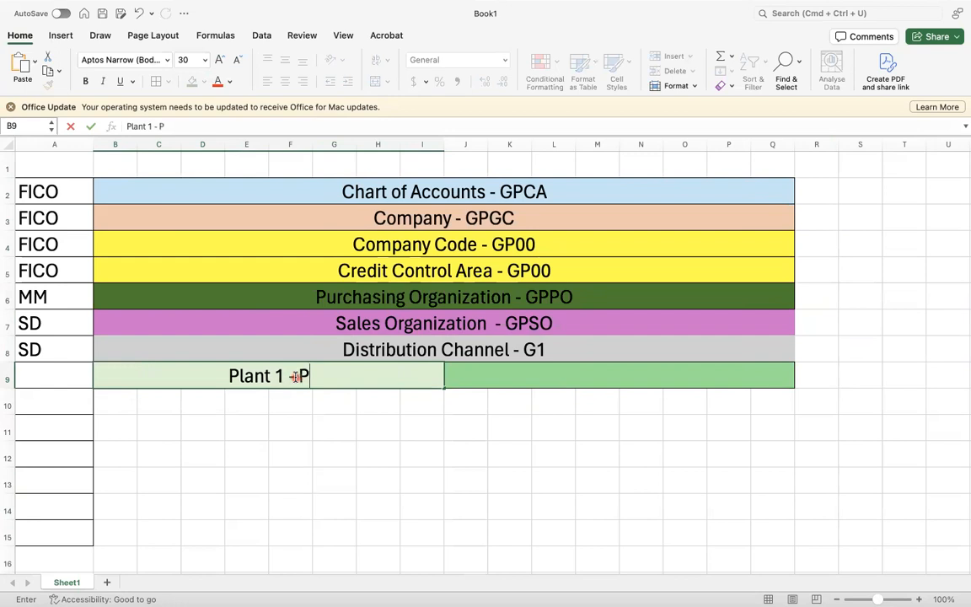
pyautogui.press('Tab')
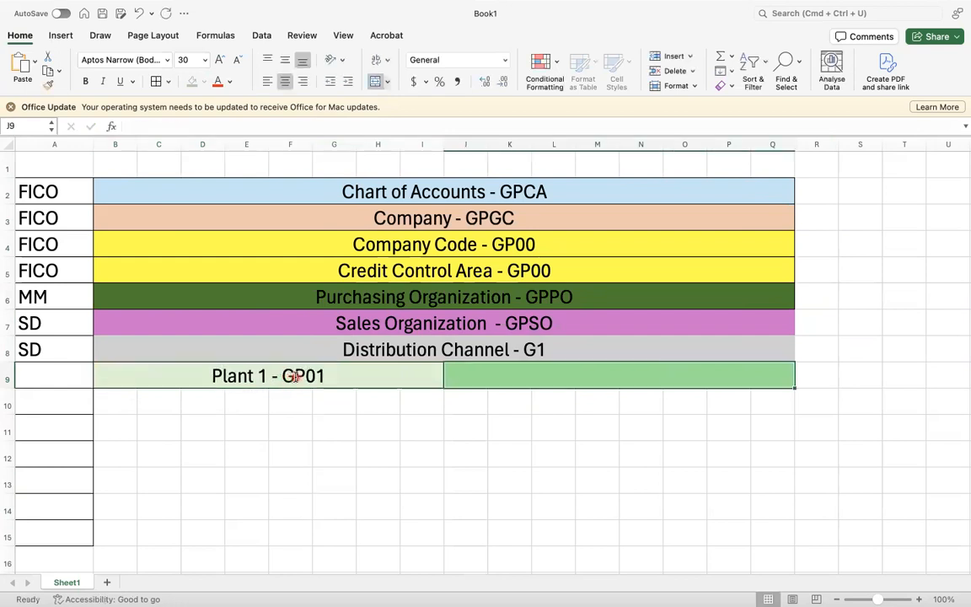
# Step: Enter "Plant 2 - GP02" in the green merged cell J9
pyautogui.write('pLANT')
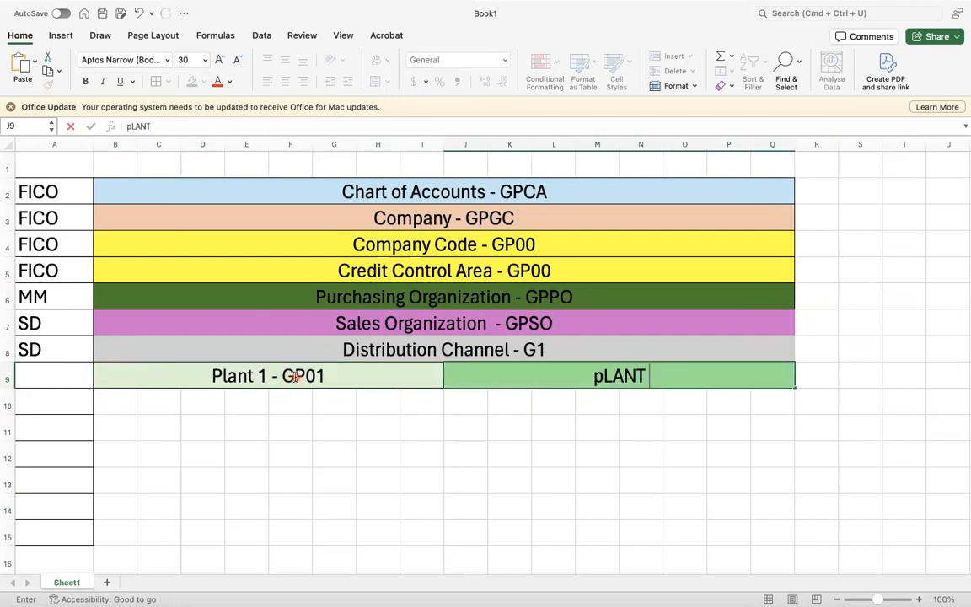
pyautogui.press('BackSpace')
pyautogui.press('BackSpace')
pyautogui.press('BackSpace')
pyautogui.press('BackSpace')
pyautogui.press('BackSpace')
pyautogui.write('Plant 2. - g')
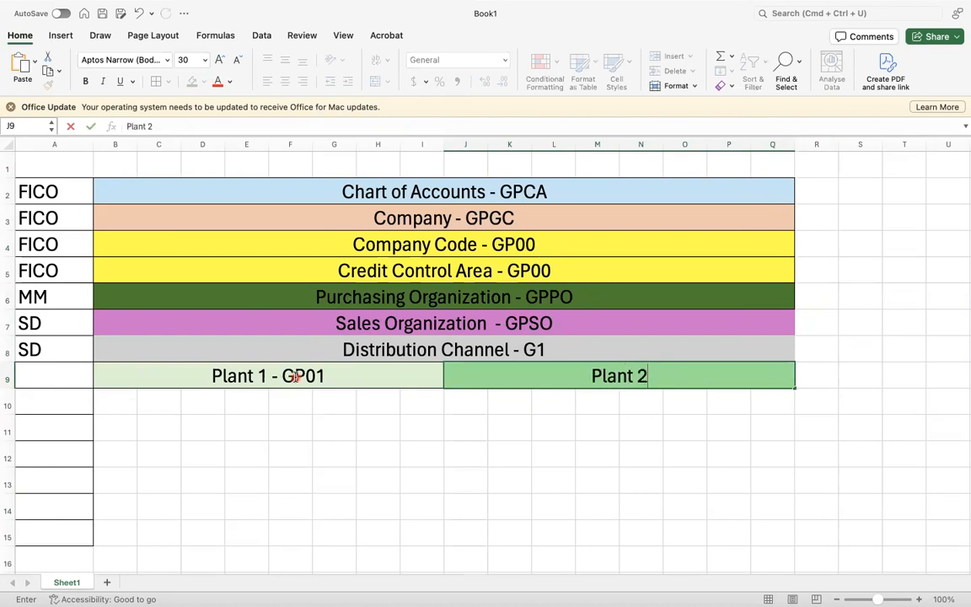
pyautogui.press('BackSpace')
pyautogui.press('BackSpace')
pyautogui.press('BackSpace')
pyautogui.press('BackSpace')
pyautogui.press('BackSpace')
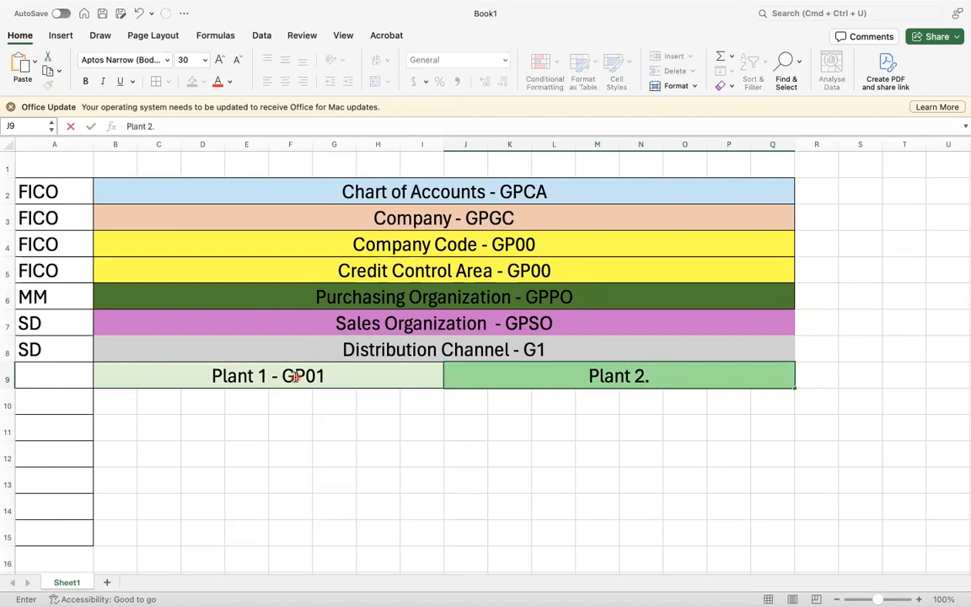
pyautogui.write('- g')
pyautogui.press('BackSpace')
pyautogui.write('GP02')
pyautogui.press('Return')
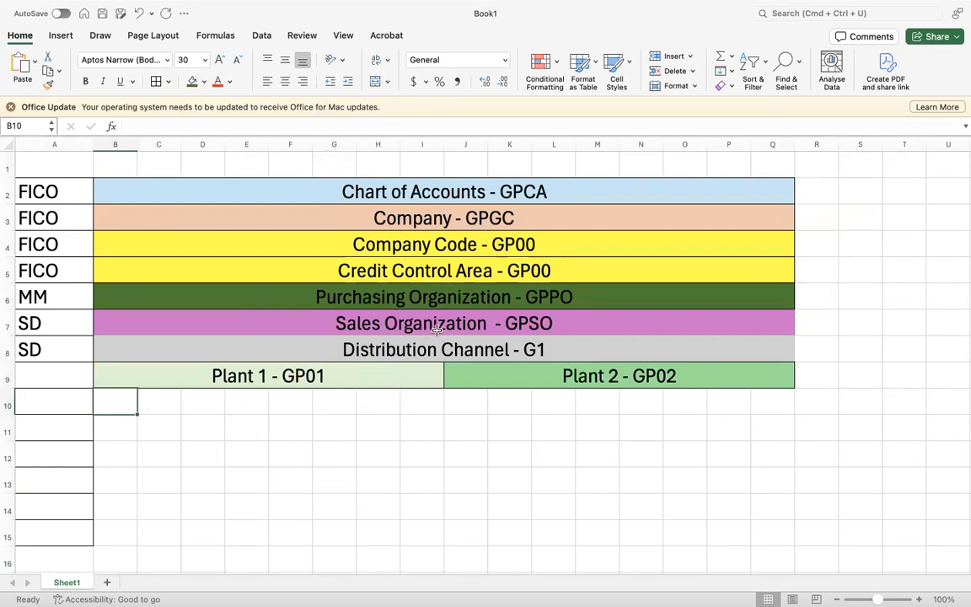
# Step: Widen both plant blocks by one column each, inserting new columns at H and M
pyautogui.click(381, 143)
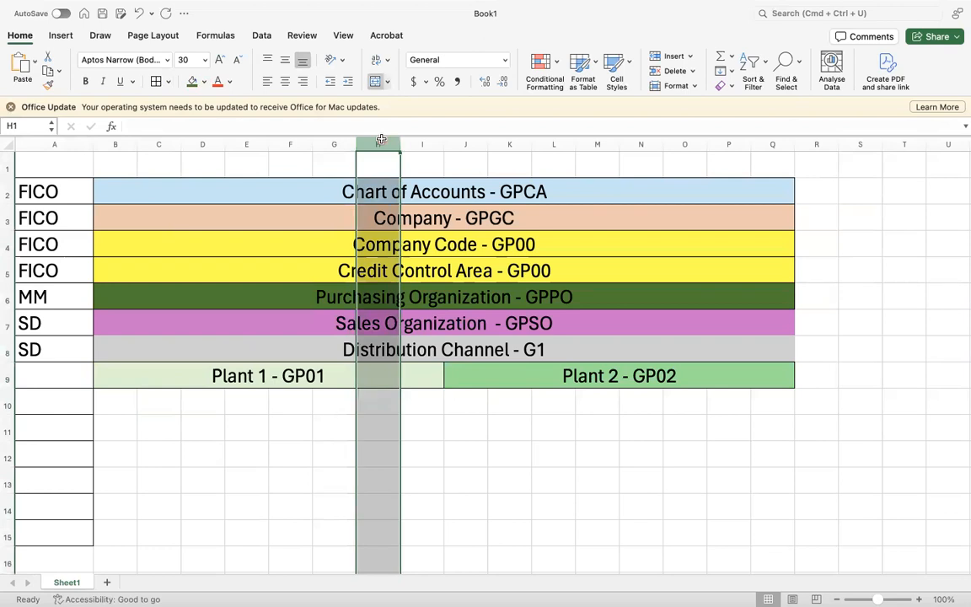
pyautogui.hotkey('ctrl', 'shift', '=')
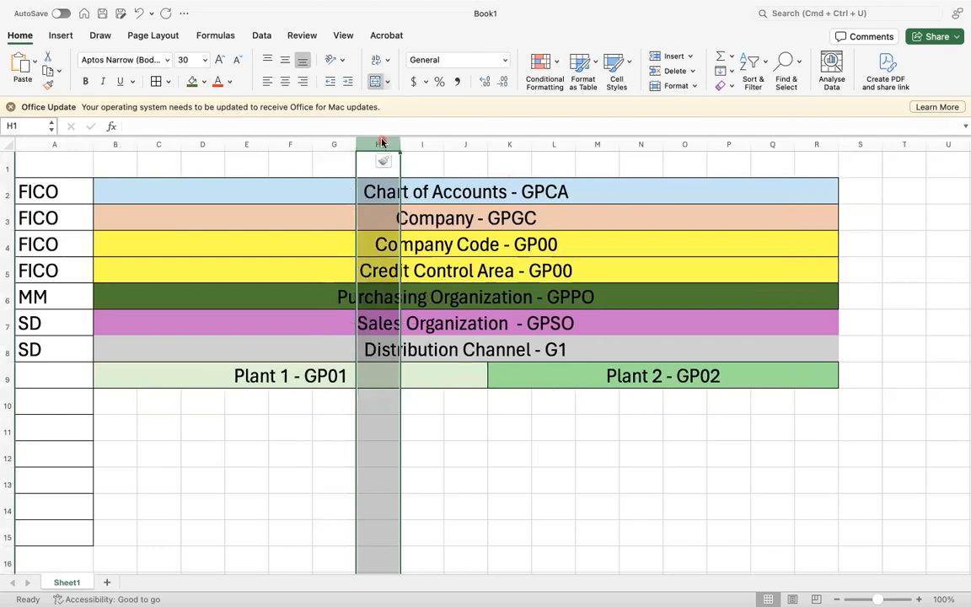
pyautogui.click(599, 143)
pyautogui.hotkey('ctrl', 'shift', '=')
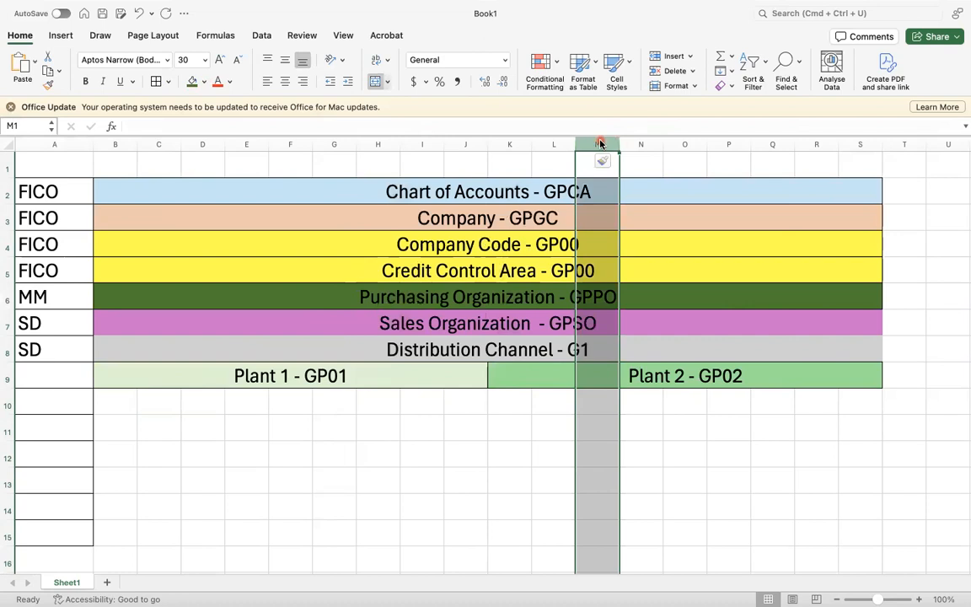
pyautogui.click(551, 420)
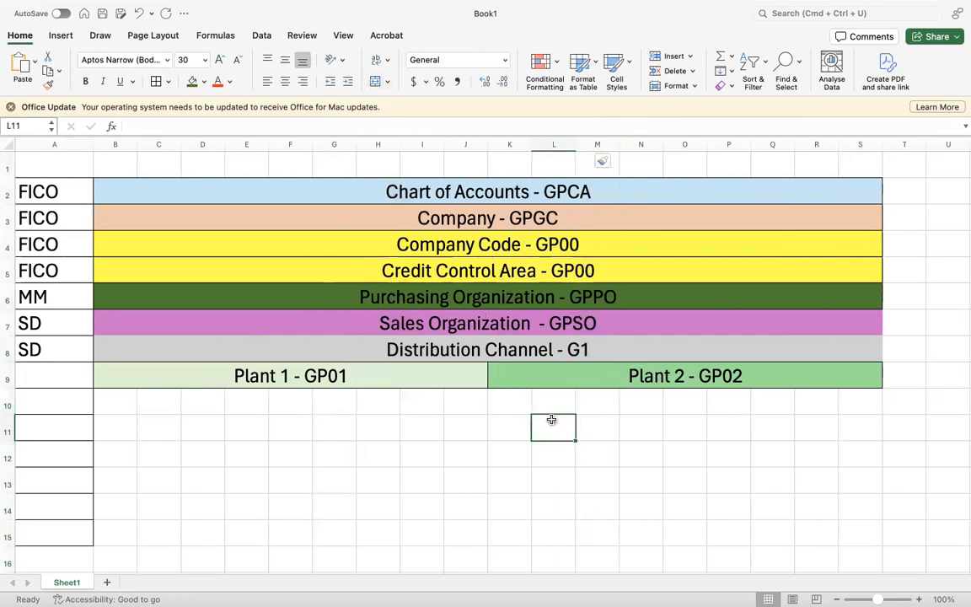
# Step: Enter the module label "MM" in A9 beside the plant row
pyautogui.click(62, 376)
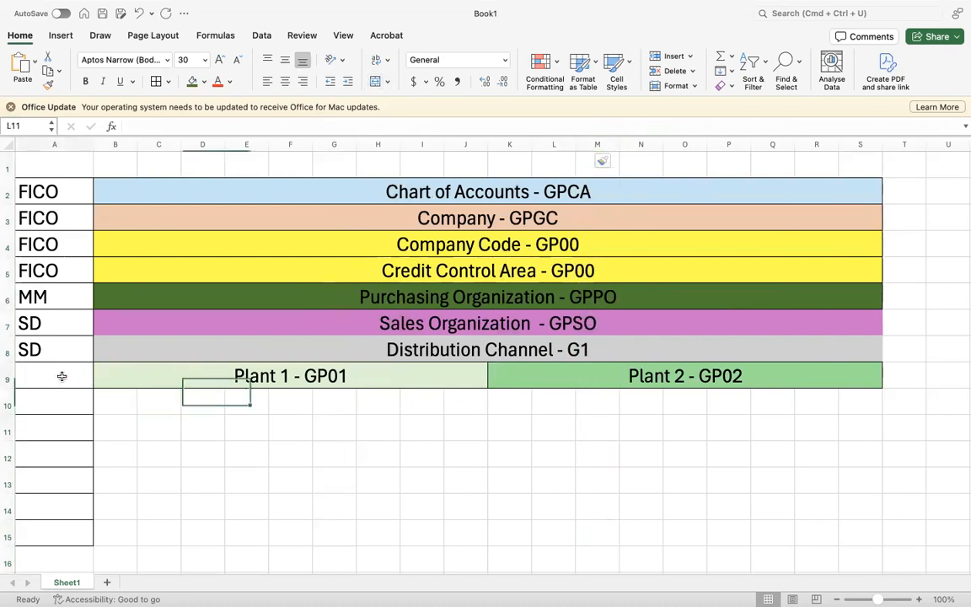
pyautogui.write('SD')
pyautogui.press('BackSpace')
pyautogui.press('BackSpace')
pyautogui.write('MM')
pyautogui.press('Return')
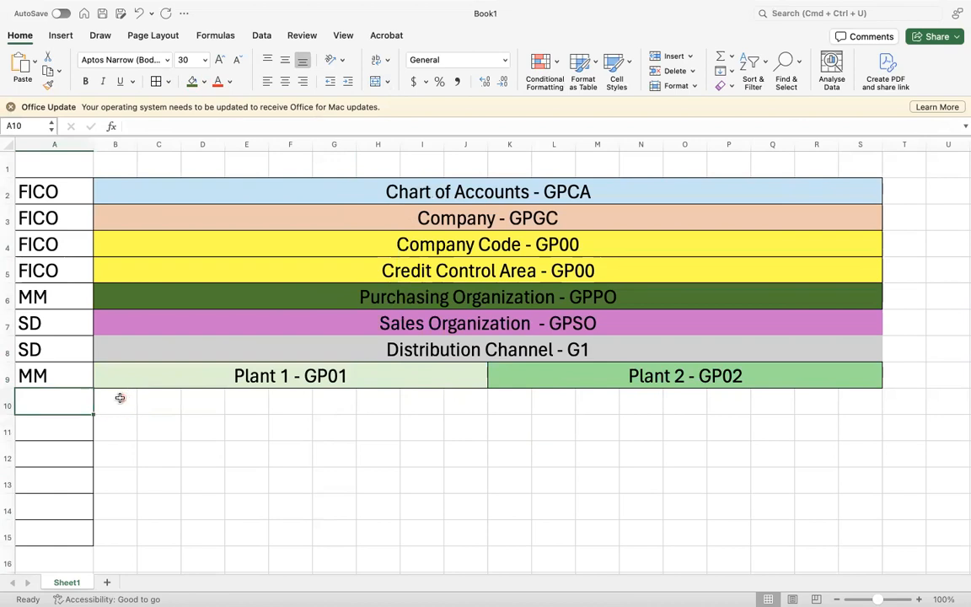
# Step: Fill cells B10 to D10 below Plant 1 with light pink, and merge and centre them
pyautogui.click(119, 400)
pyautogui.moveTo(119, 400); pyautogui.dragTo(233, 408)
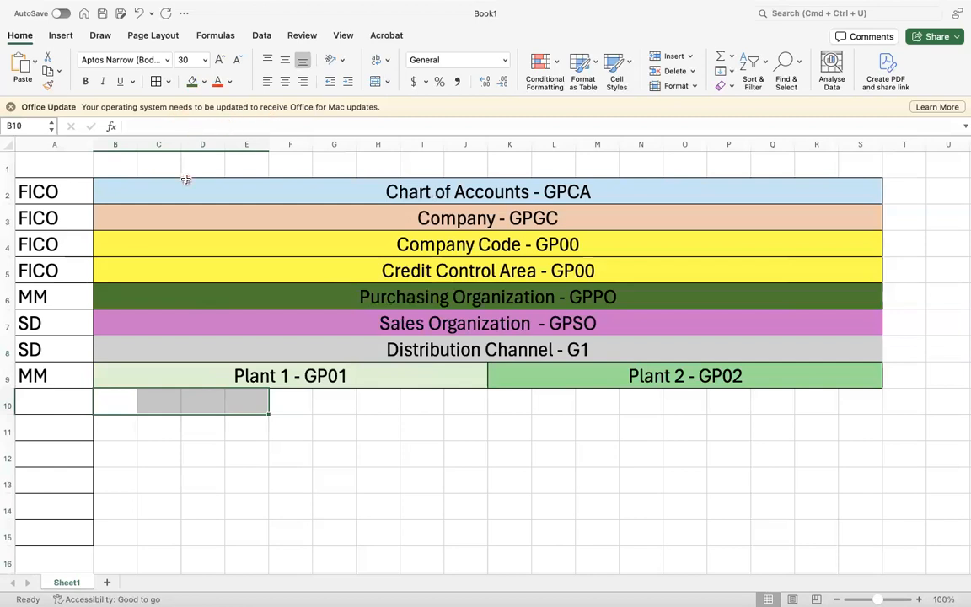
pyautogui.moveTo(119, 398); pyautogui.dragTo(185, 399)
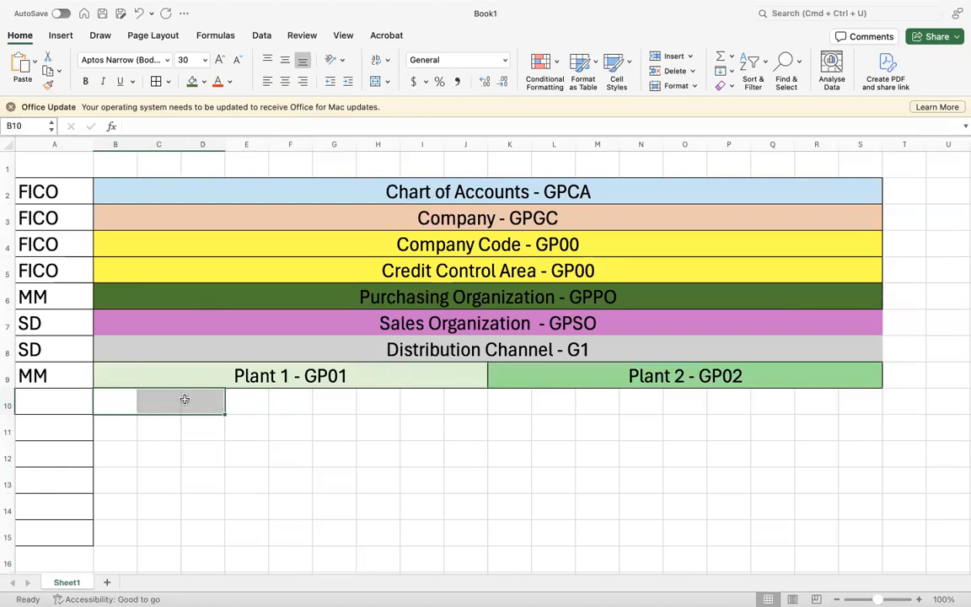
pyautogui.click(204, 81)
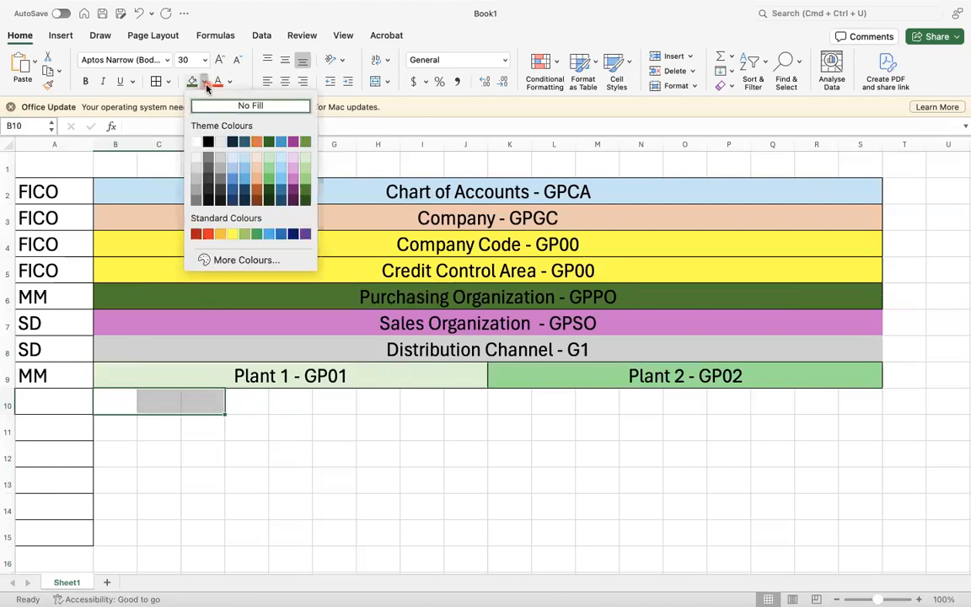
pyautogui.click(292, 161)
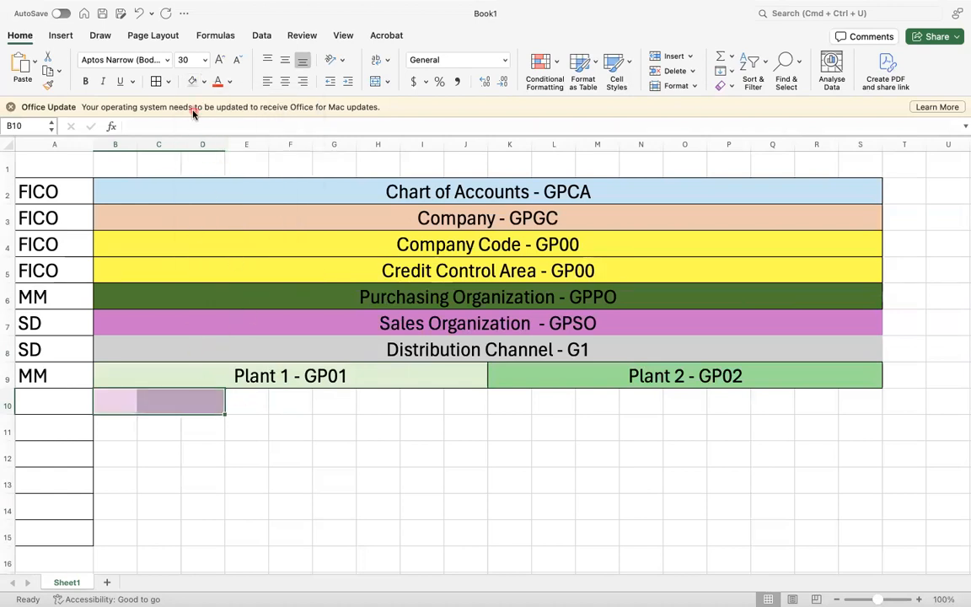
pyautogui.click(375, 81)
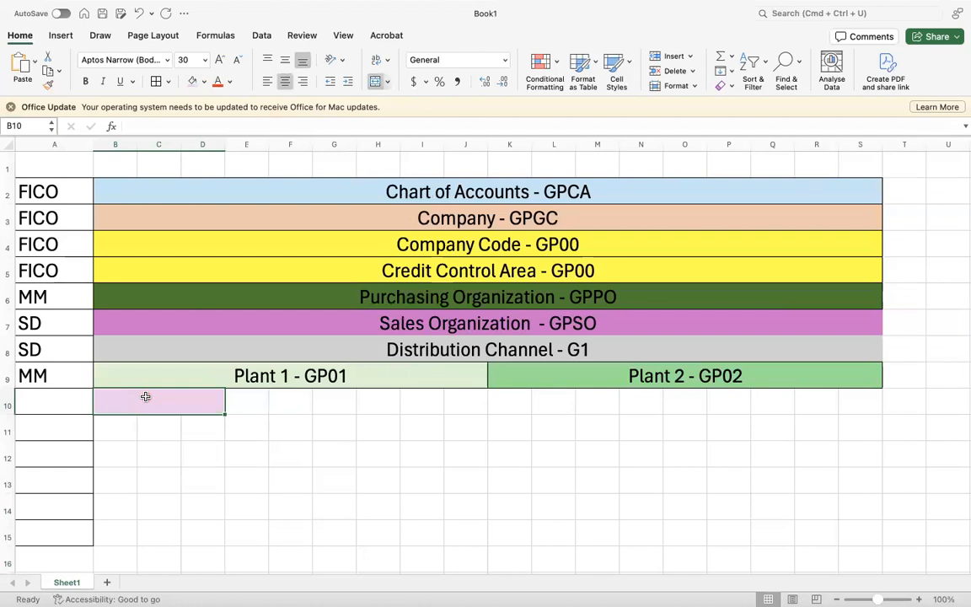
# Step: Enter "Shipping Point - GSP1" in the light pink merged cell B10 below Plant 1
pyautogui.write('Sh')
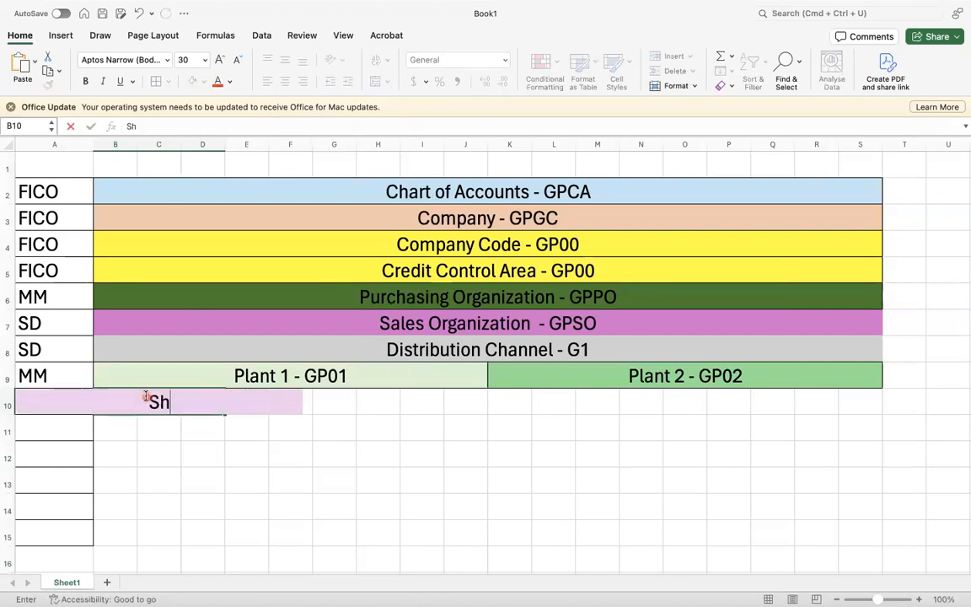
pyautogui.write('ipping p')
pyautogui.press('BackSpace')
pyautogui.write('p')
pyautogui.press('BackSpace')
pyautogui.write('Point')
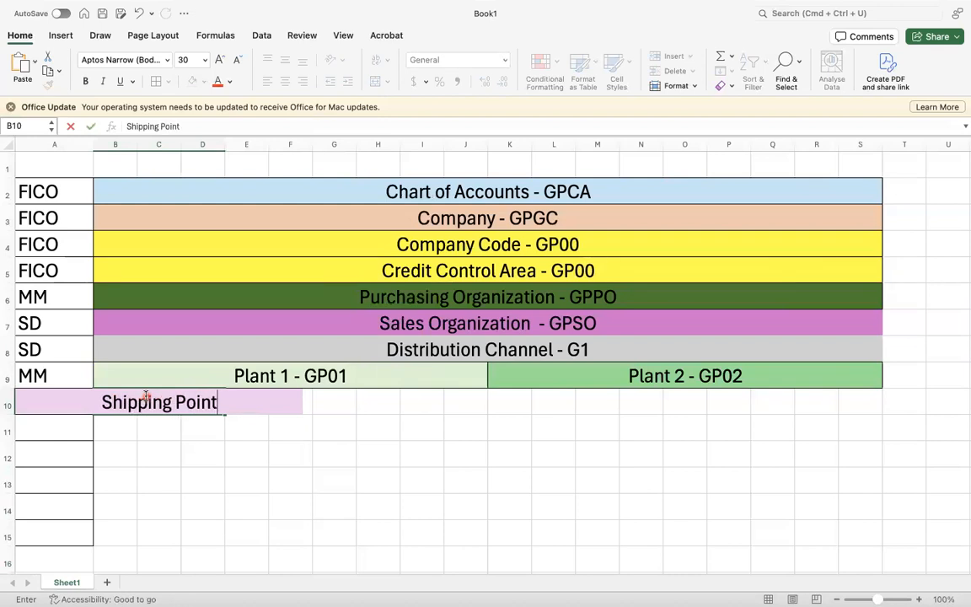
pyautogui.write(' - ')
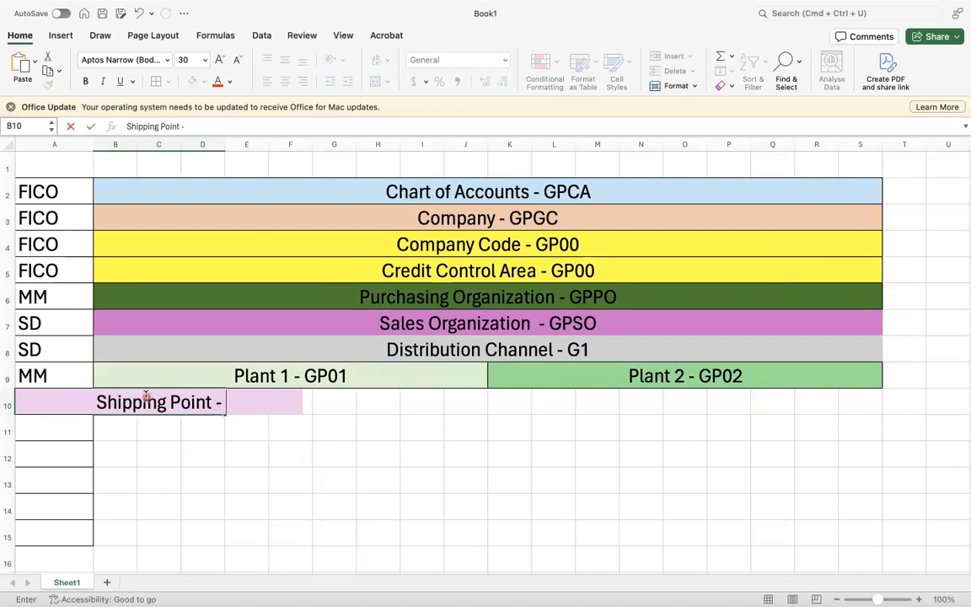
pyautogui.write('GP')
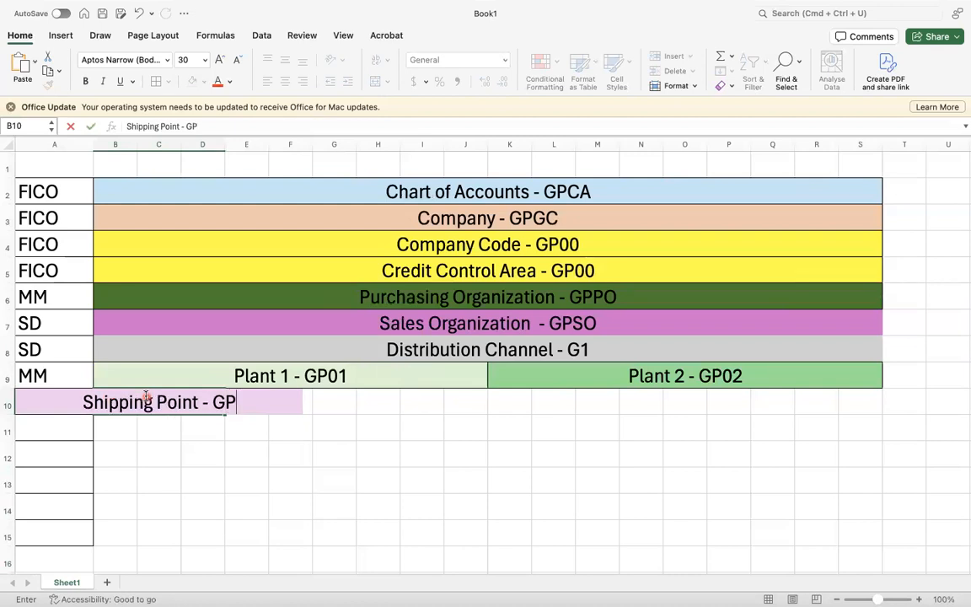
pyautogui.press('BackSpace')
pyautogui.write('SP1')
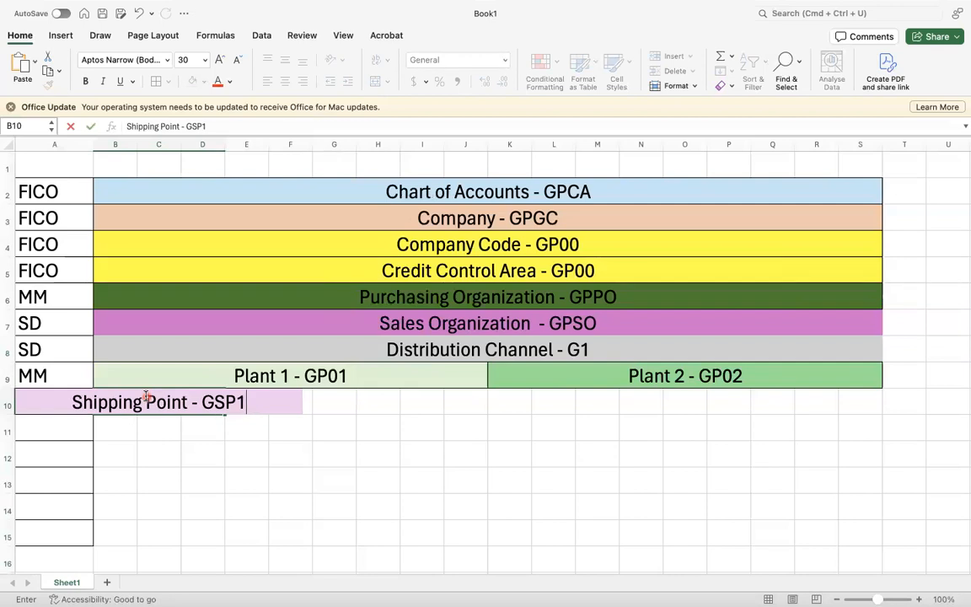
pyautogui.press('Tab')
# Step: Extend the GSP1 shipping point block to B10:F10 with the light pink fill, and merge and centre it
pyautogui.moveTo(124, 396); pyautogui.dragTo(299, 401)
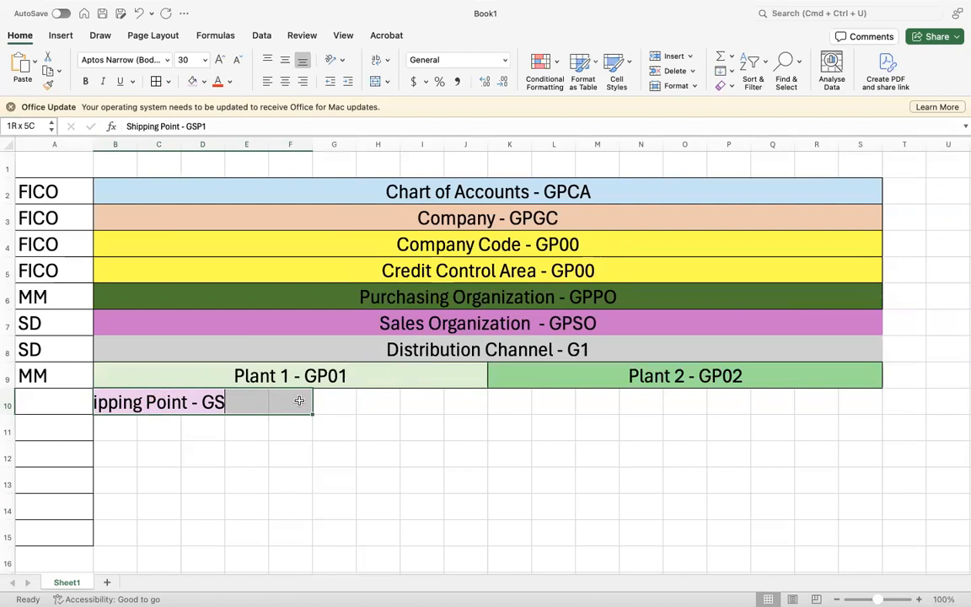
pyautogui.moveTo(299, 401); pyautogui.dragTo(299, 401)
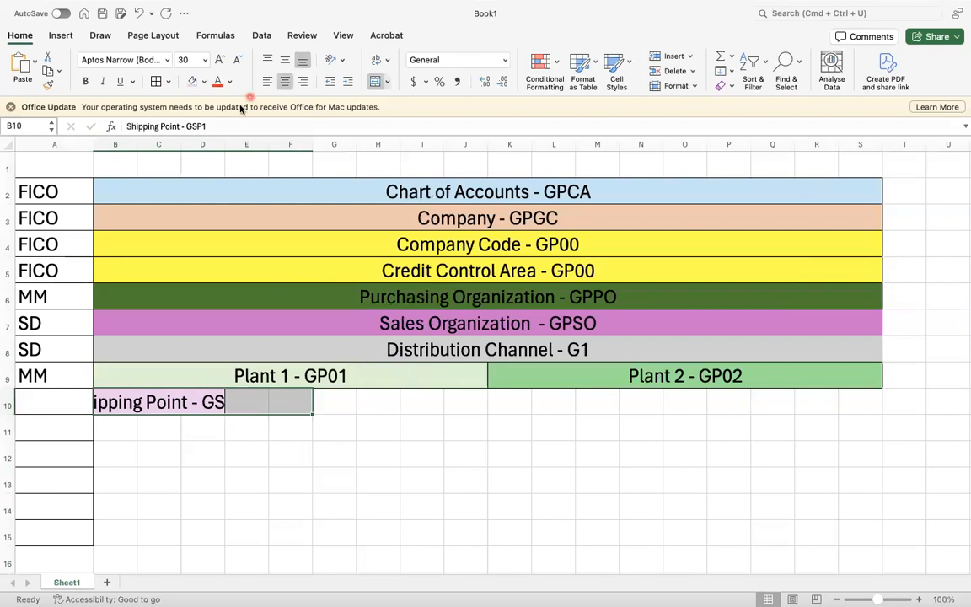
pyautogui.click(192, 81)
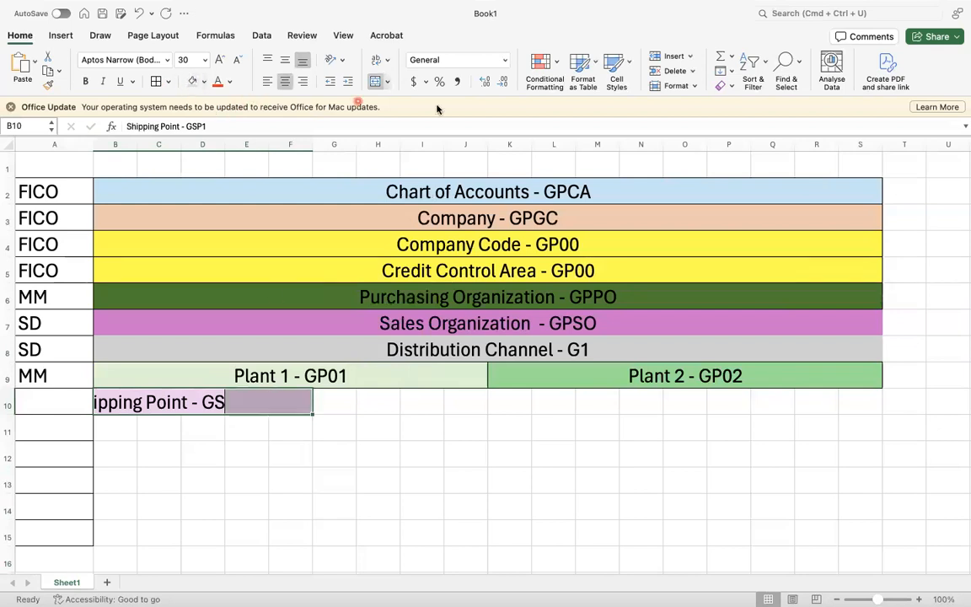
pyautogui.click(371, 82)
pyautogui.click(337, 450)
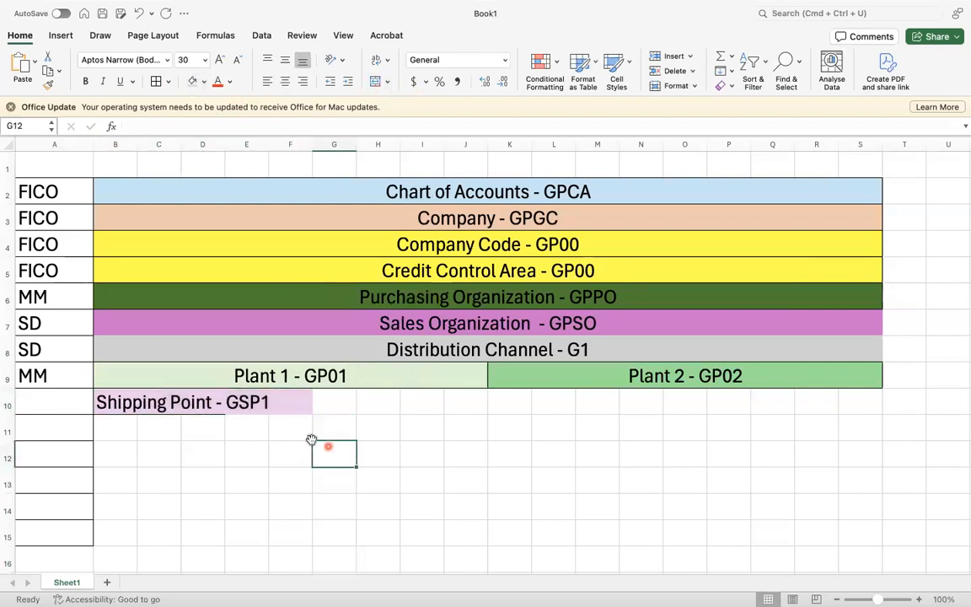
pyautogui.moveTo(101, 402); pyautogui.dragTo(299, 402)
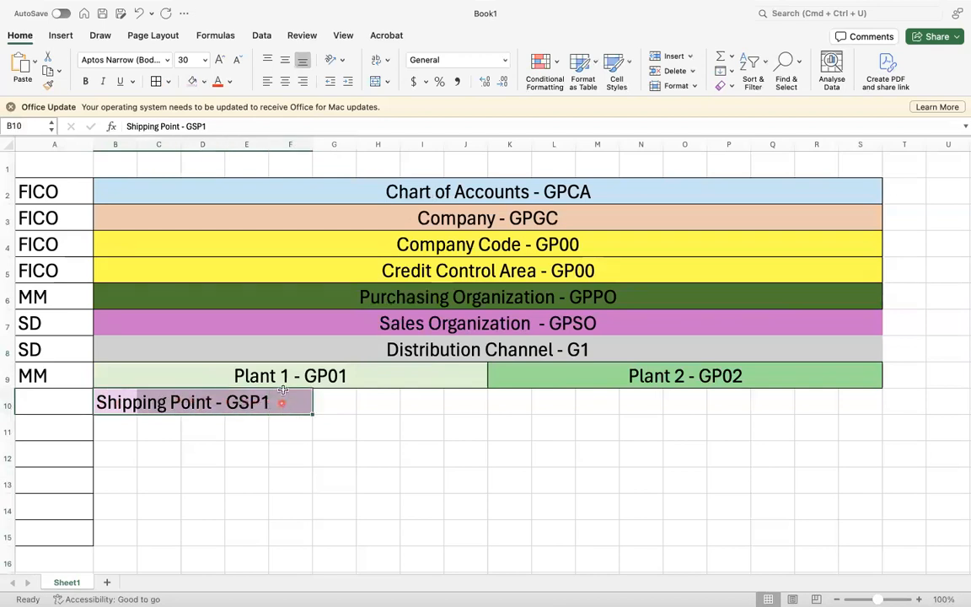
pyautogui.click(381, 82)
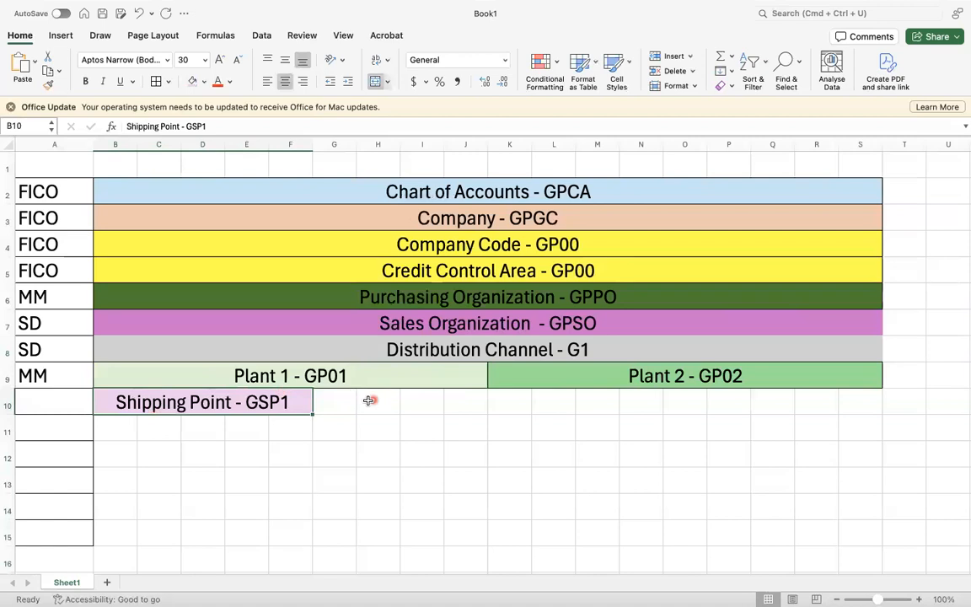
# Step: Merge and centre cells G10 to J10 and fill them with blue
pyautogui.moveTo(339, 397); pyautogui.dragTo(461, 396)
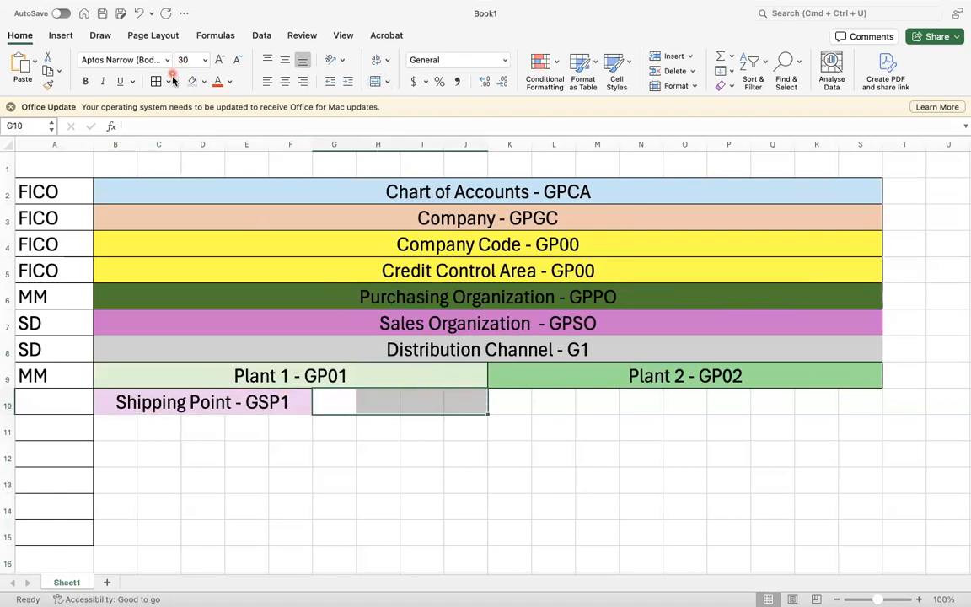
pyautogui.click(375, 82)
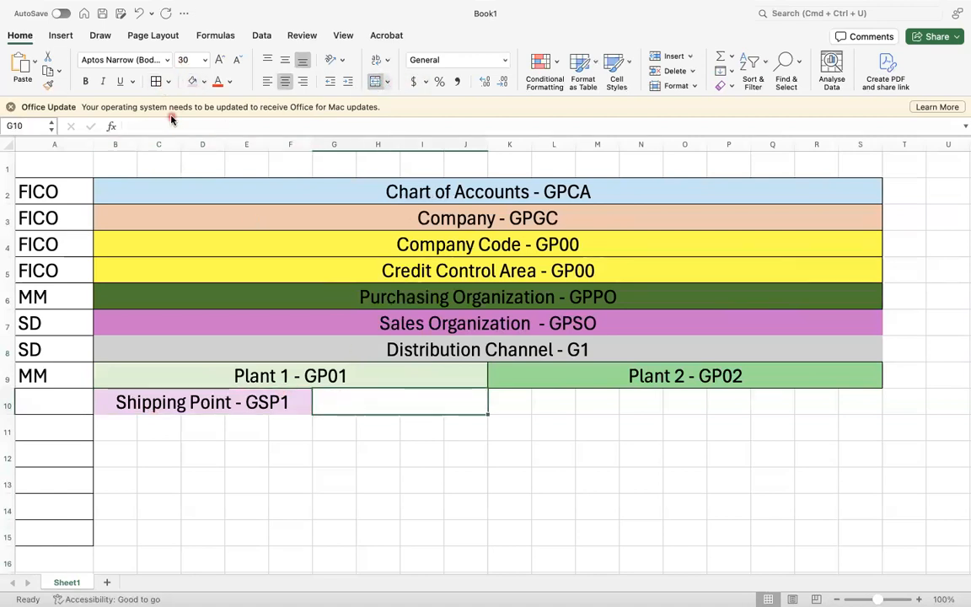
pyautogui.click(203, 82)
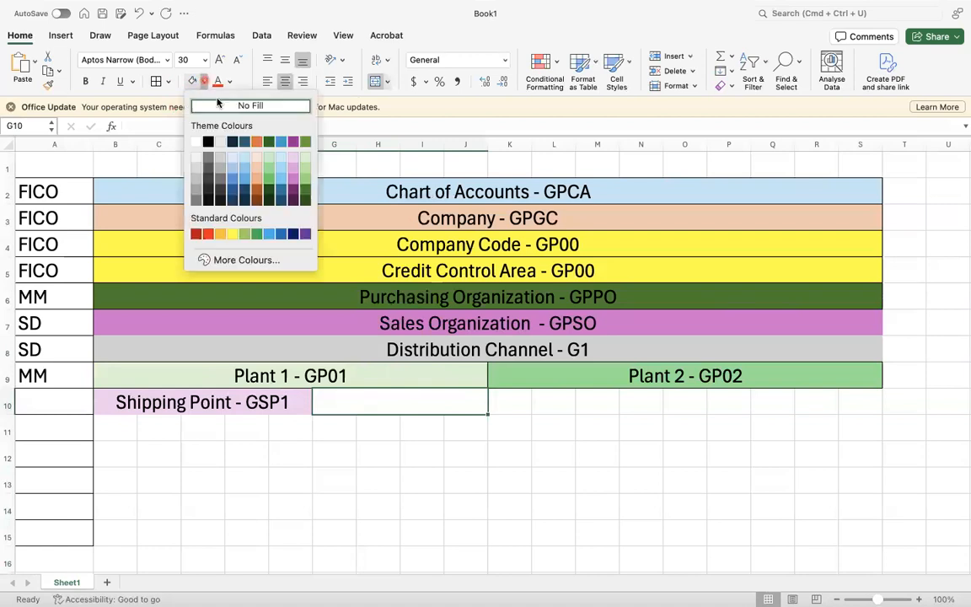
pyautogui.click(280, 144)
# Step: Enter "Shipping Point - GSP2" in the blue merged cell G10
pyautogui.write('sHIPP')
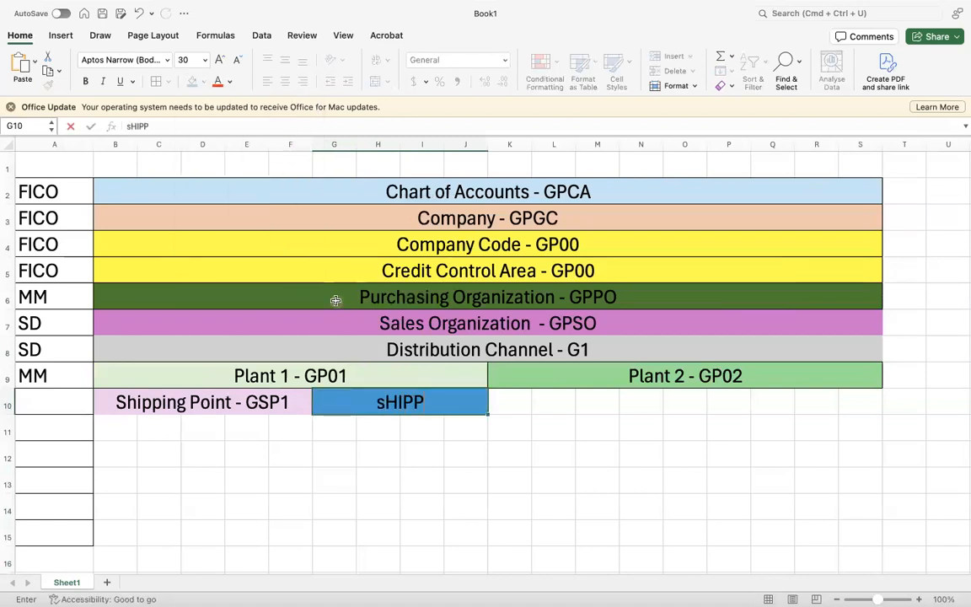
pyautogui.write('ING')
pyautogui.press('BackSpace')
pyautogui.press('BackSpace')
pyautogui.press('BackSpace')
pyautogui.press('BackSpace')
pyautogui.press('BackSpace')
pyautogui.press('BackSpace')
pyautogui.press('BackSpace')
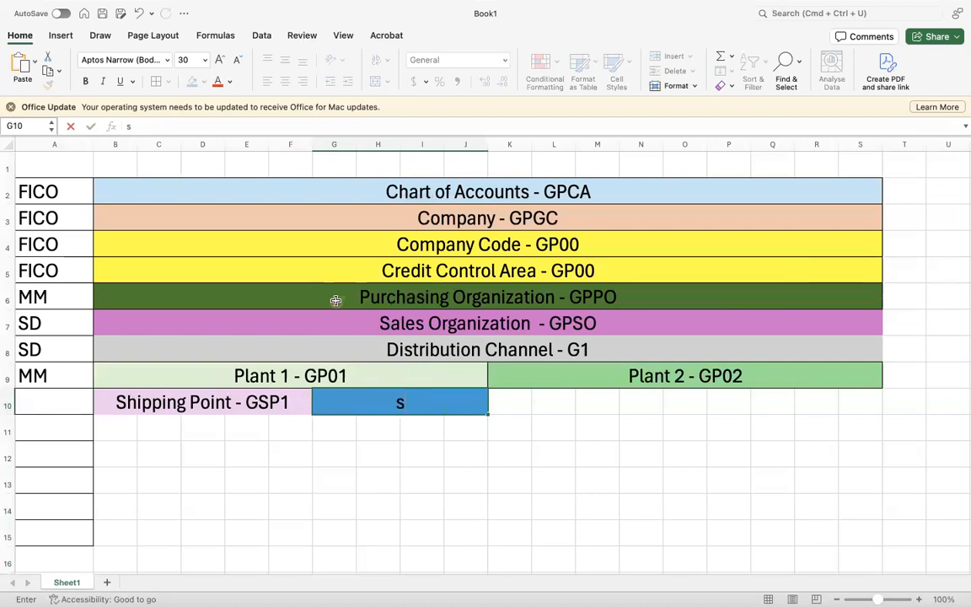
pyautogui.write('hipping Pi')
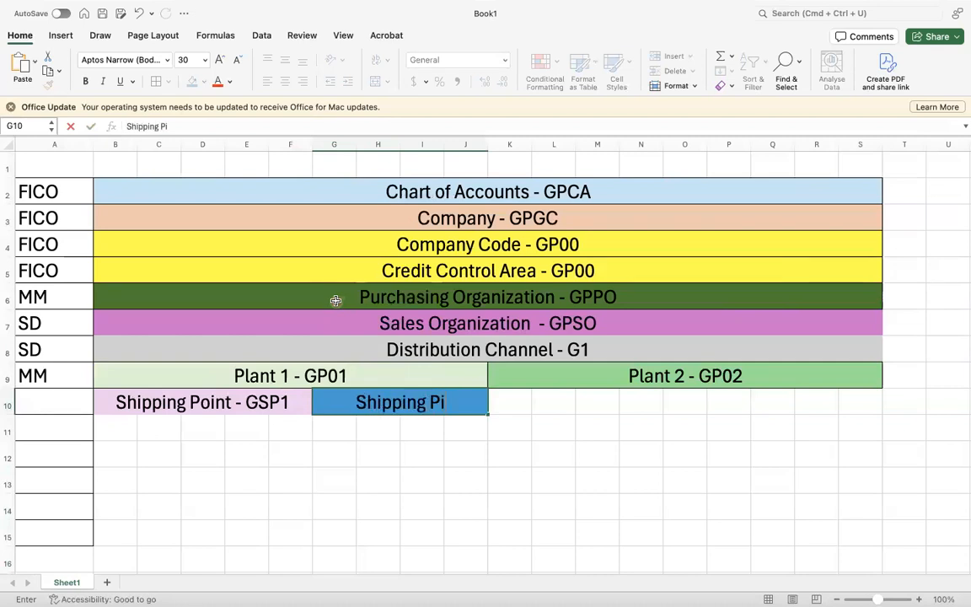
pyautogui.press('BackSpace')
pyautogui.write('oint')
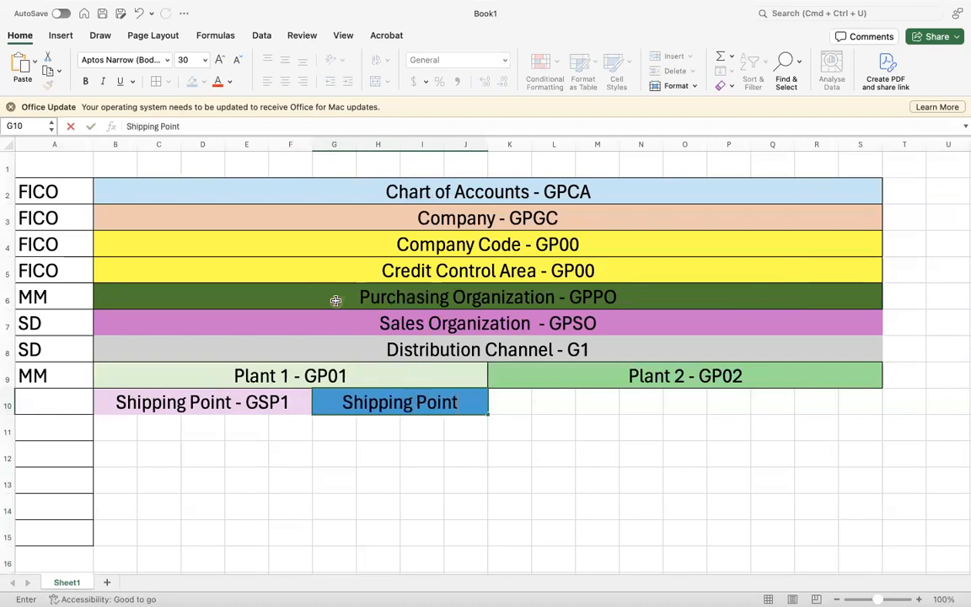
pyautogui.write(' - g')
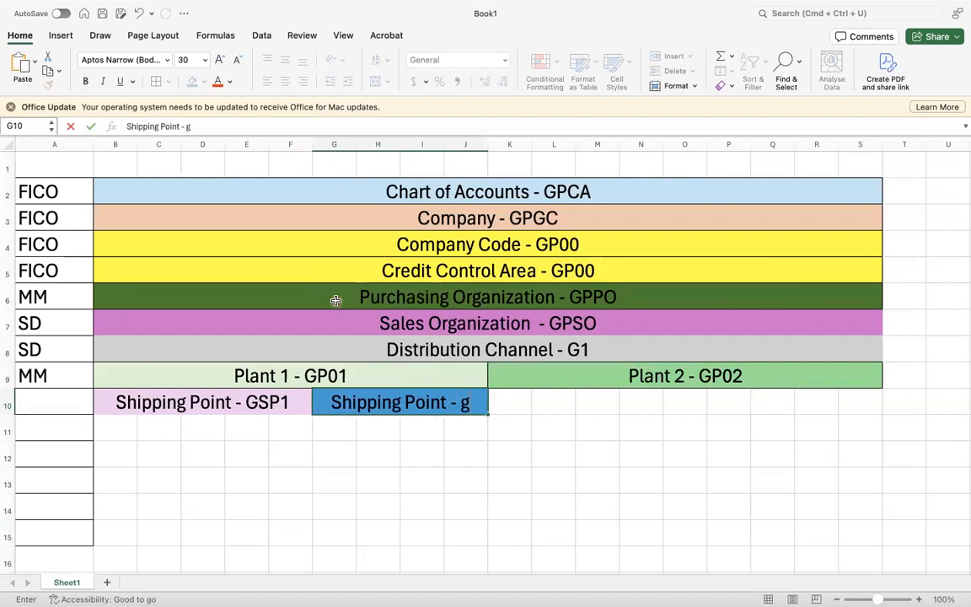
pyautogui.write('s')
pyautogui.press('BackSpace')
pyautogui.press('BackSpace')
pyautogui.write('GSP1')
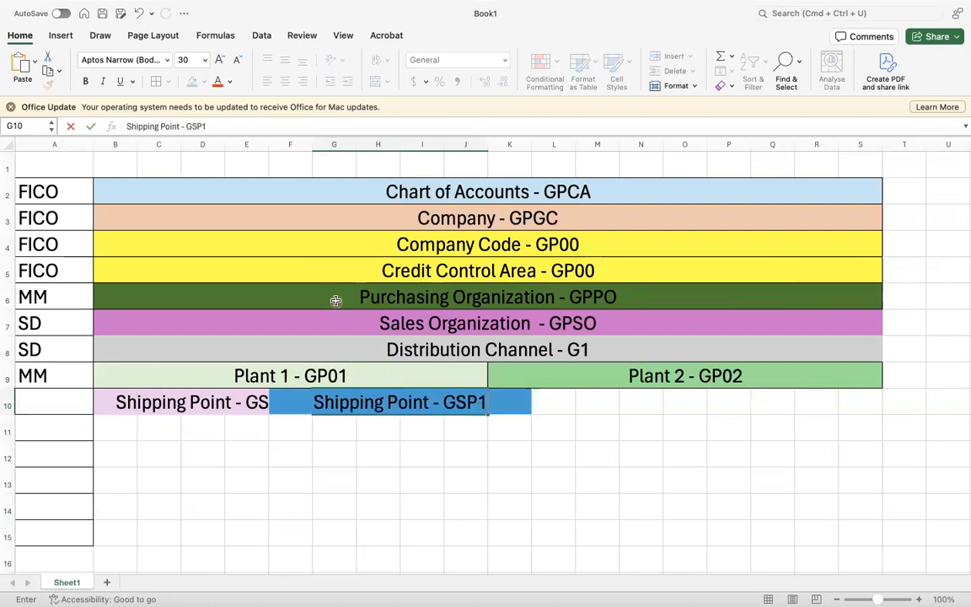
pyautogui.press('BackSpace')
pyautogui.write('2')
pyautogui.press('Return')
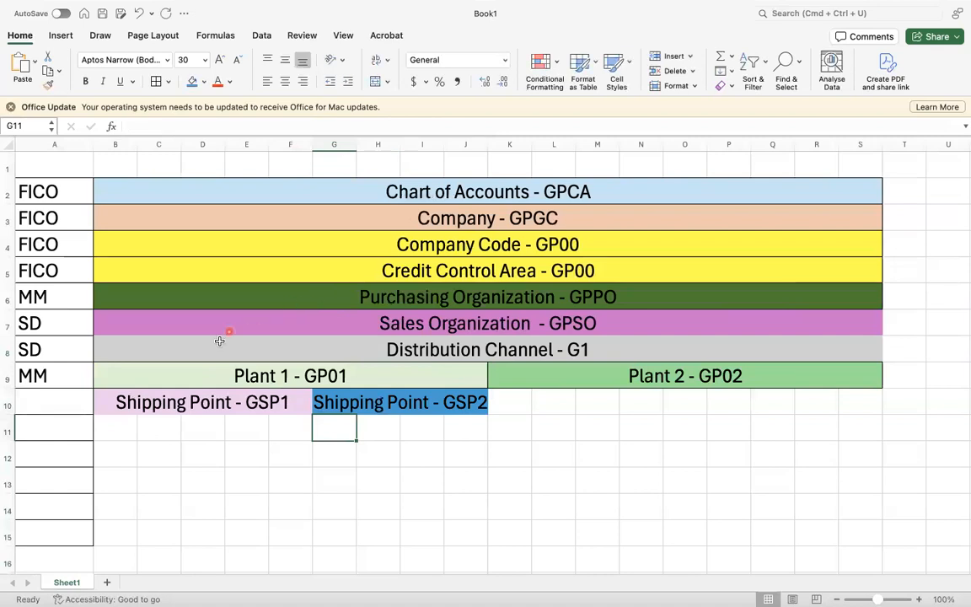
# Step: Set the font size of both Plant 1 shipping point cells to 20
pyautogui.moveTo(165, 403); pyautogui.dragTo(372, 405)
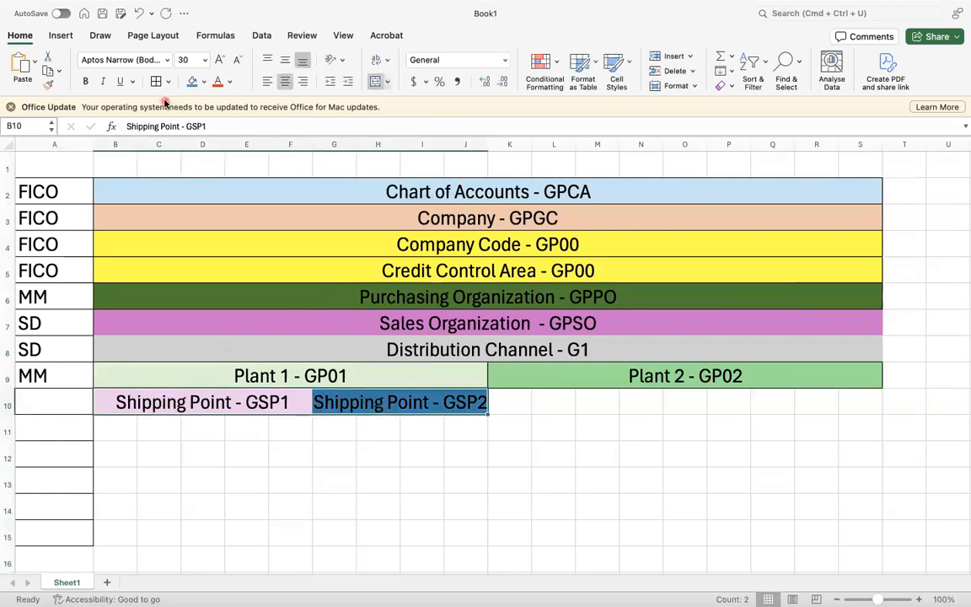
pyautogui.click(187, 60)
pyautogui.write('20')
pyautogui.press('Return')
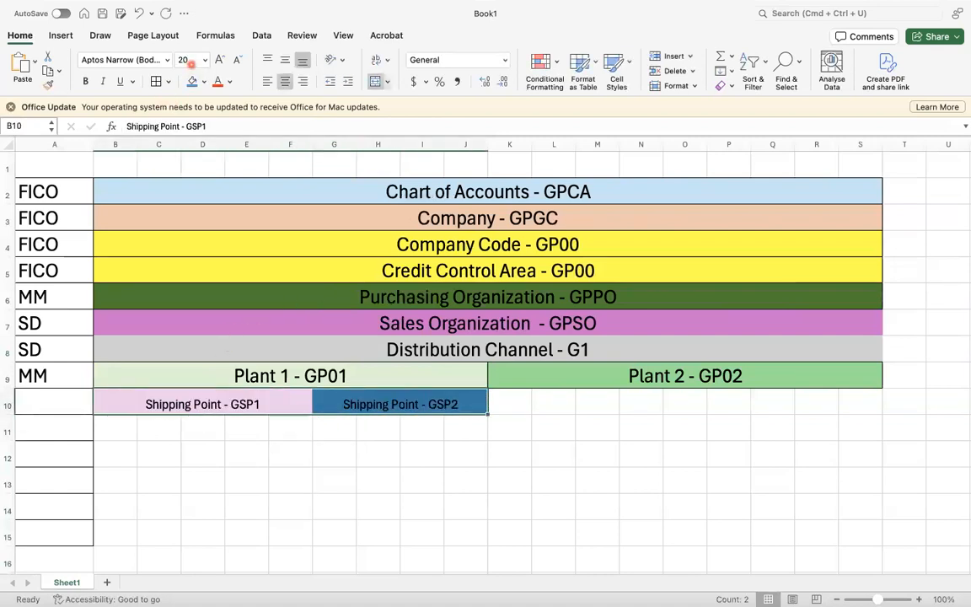
pyautogui.click(291, 427)
pyautogui.click(407, 391)
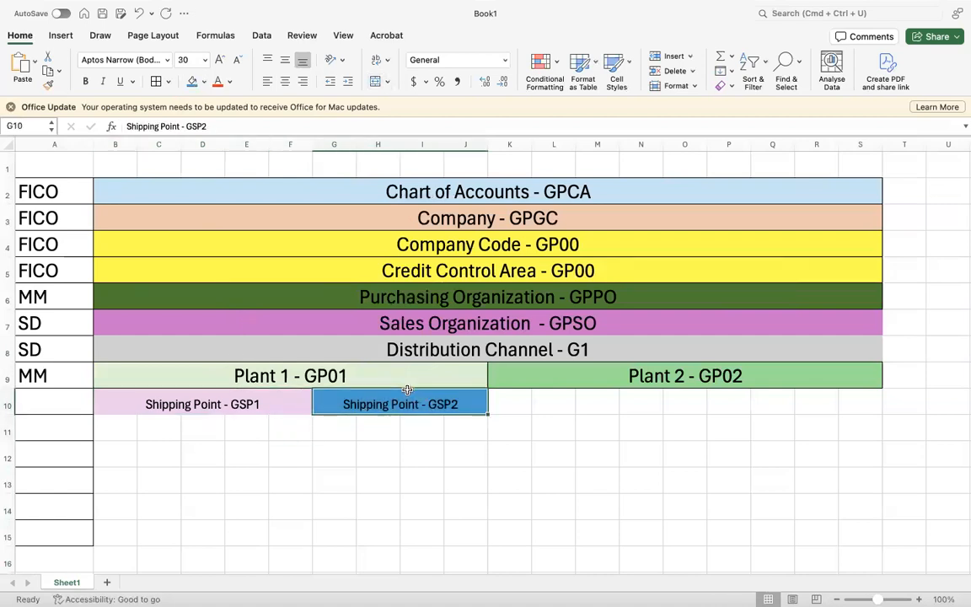
pyautogui.click(374, 82)
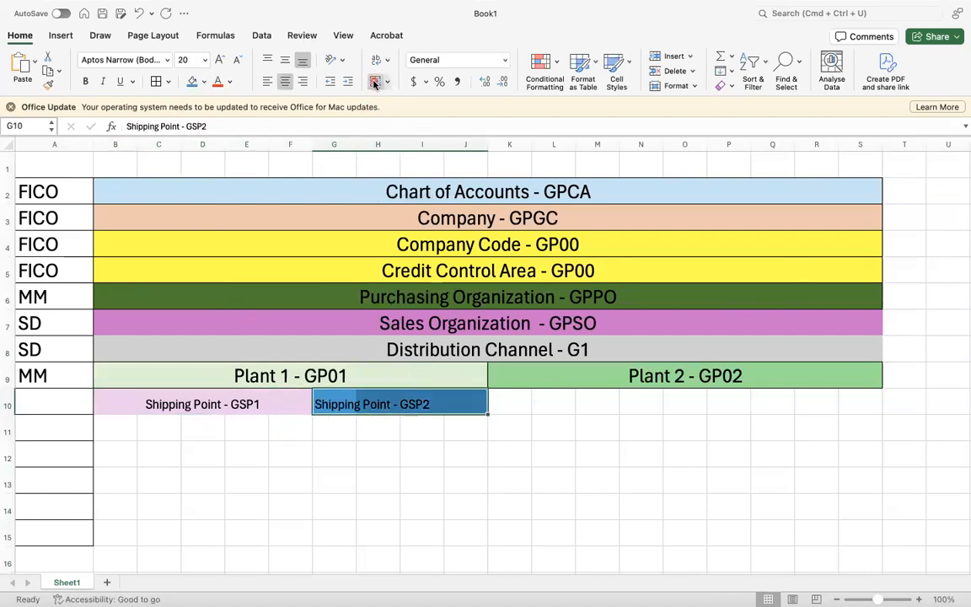
pyautogui.click(306, 430)
# Step: Add borders to the two Plant 1 shipping point cells and copy them below Plant 2, starting at K10
pyautogui.moveTo(189, 403); pyautogui.dragTo(453, 401)
pyautogui.click(156, 85)
pyautogui.press('super+c')
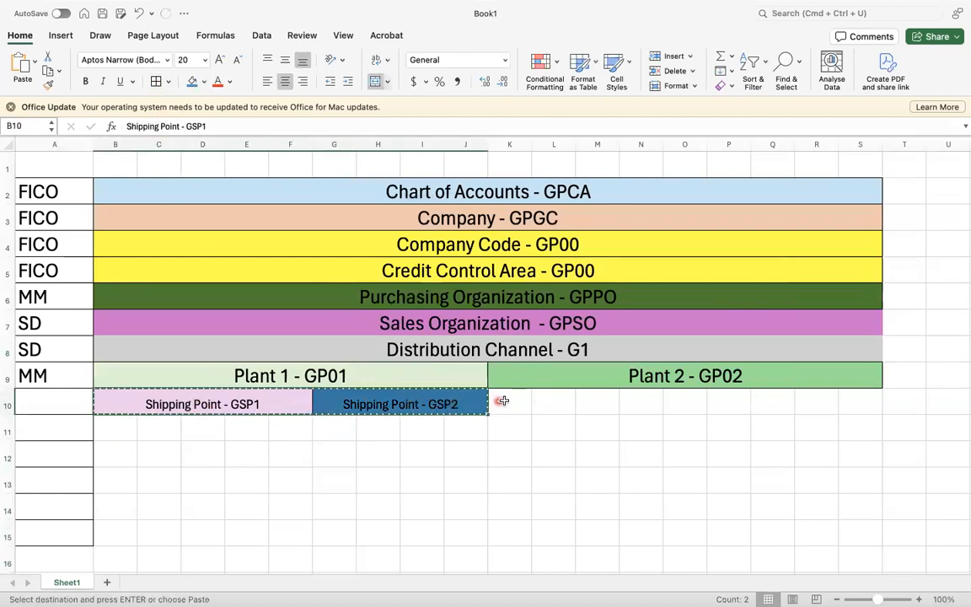
pyautogui.click(504, 401)
pyautogui.press('super+v')
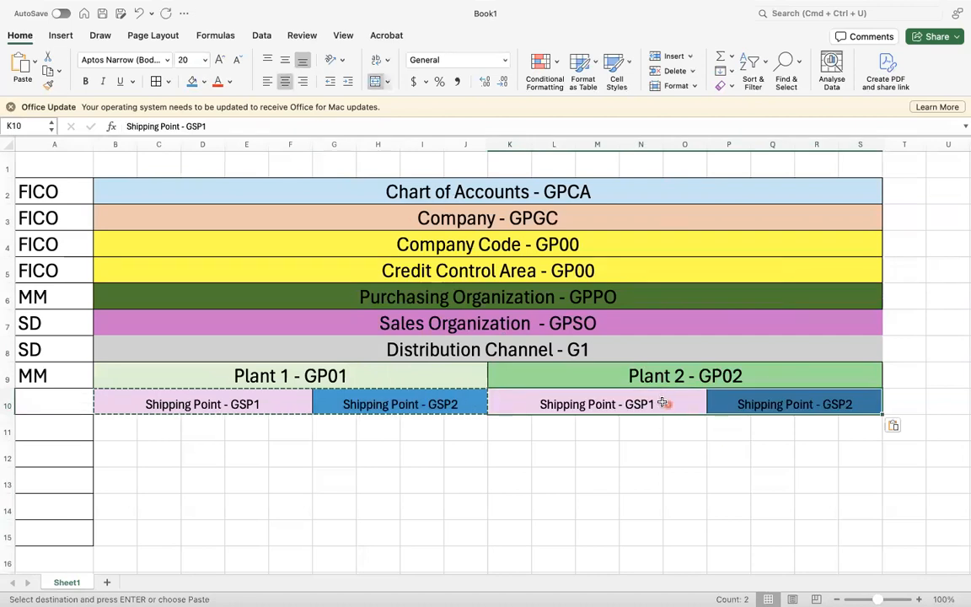
# Step: Change the text of the pink shipping point cell K10 below Plant 2 to "Shipping Point - GS01"
pyautogui.click(663, 403)
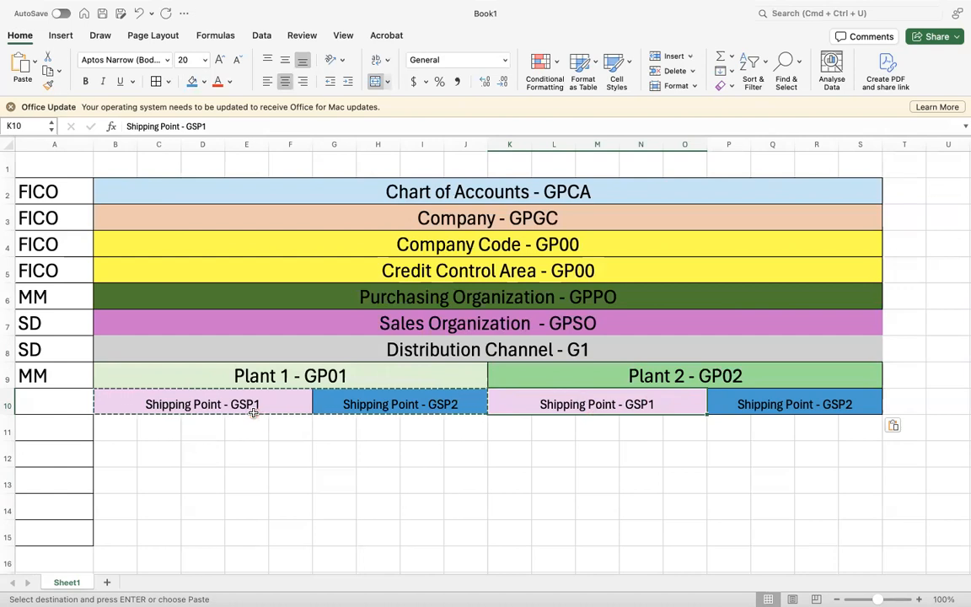
pyautogui.click(546, 394)
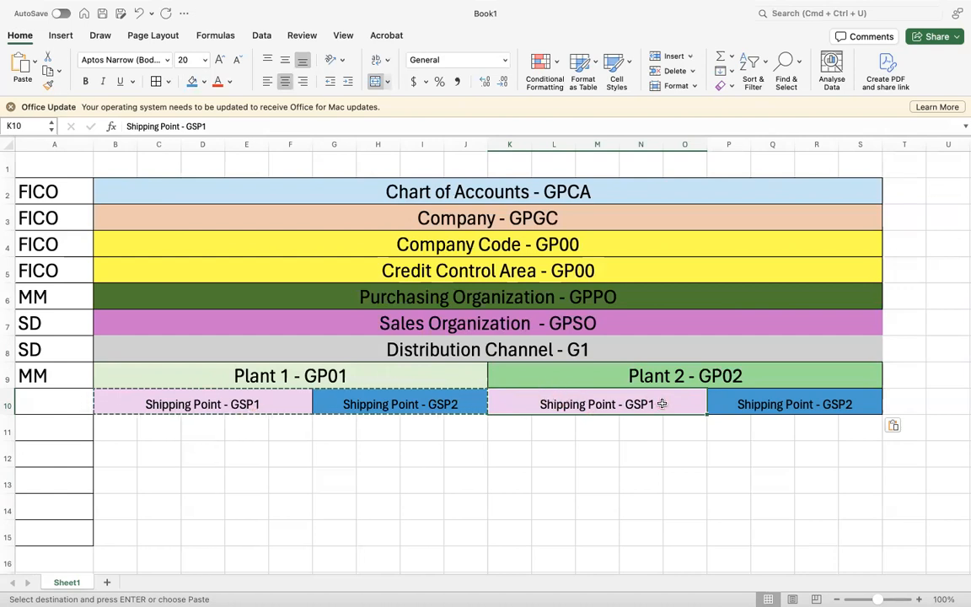
pyautogui.doubleClick(660, 404)
pyautogui.press('BackSpace')
pyautogui.press('BackSpace')
pyautogui.press('BackSpace')
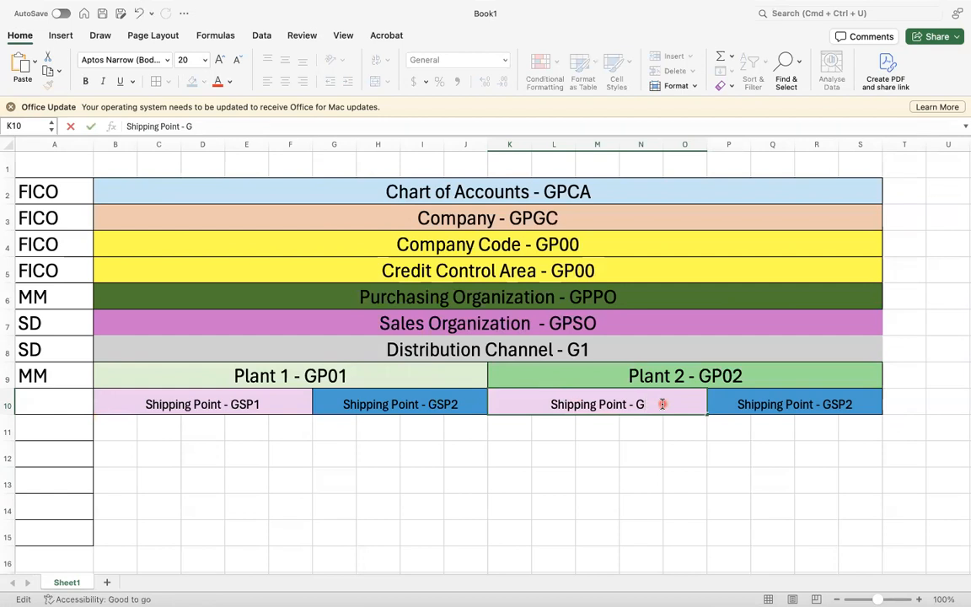
pyautogui.write('P')
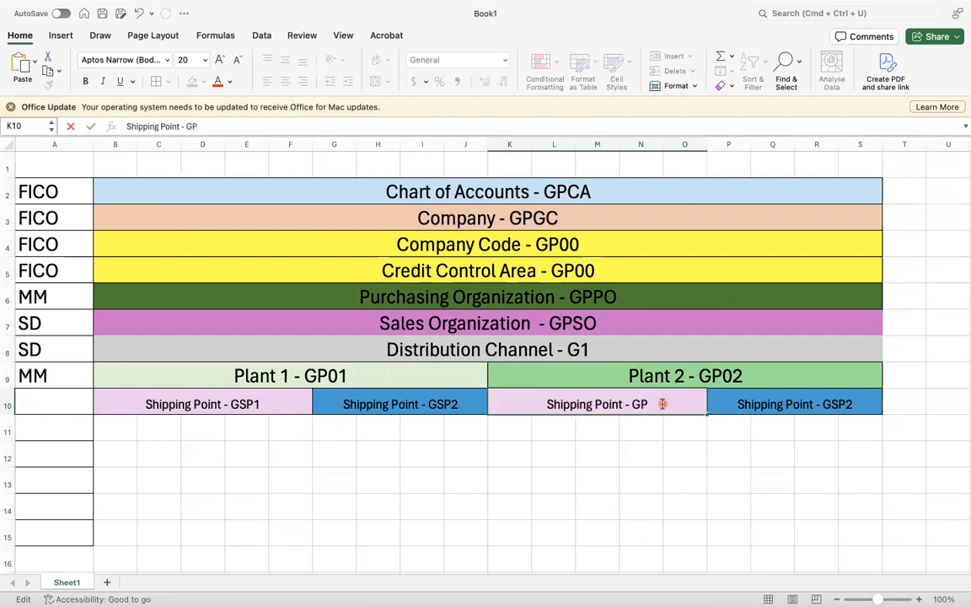
pyautogui.press('BackSpace')
pyautogui.write('S01')
pyautogui.press('Tab')
# Step: Change the text of the blue shipping point cell P10 below Plant 2 to "Shipping Point - GS02"
pyautogui.doubleClick(845, 403)
pyautogui.press('BackSpace')
pyautogui.press('BackSpace')
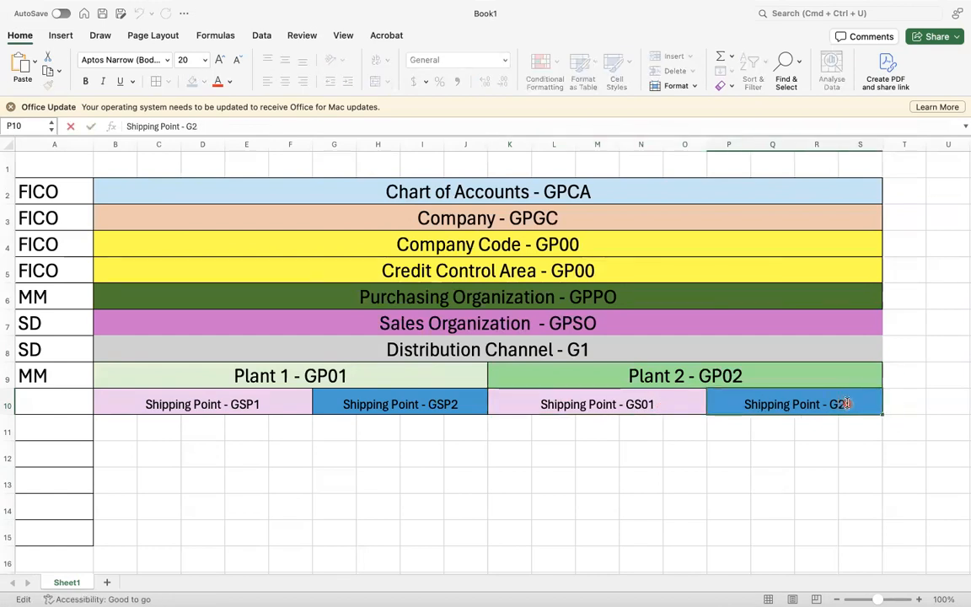
pyautogui.write('S0')
pyautogui.press('Return')
pyautogui.click(671, 477)
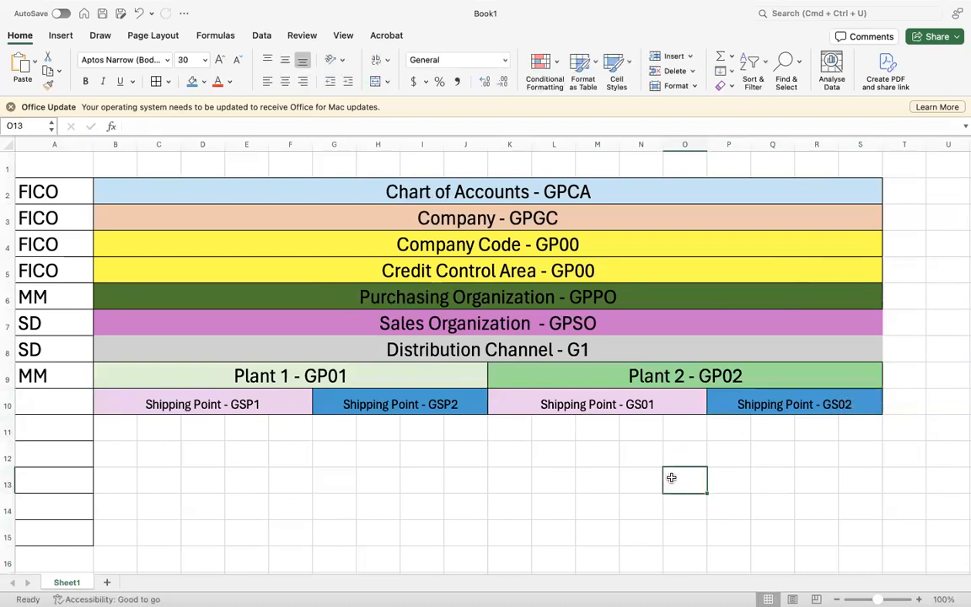
pyautogui.press('super+s')
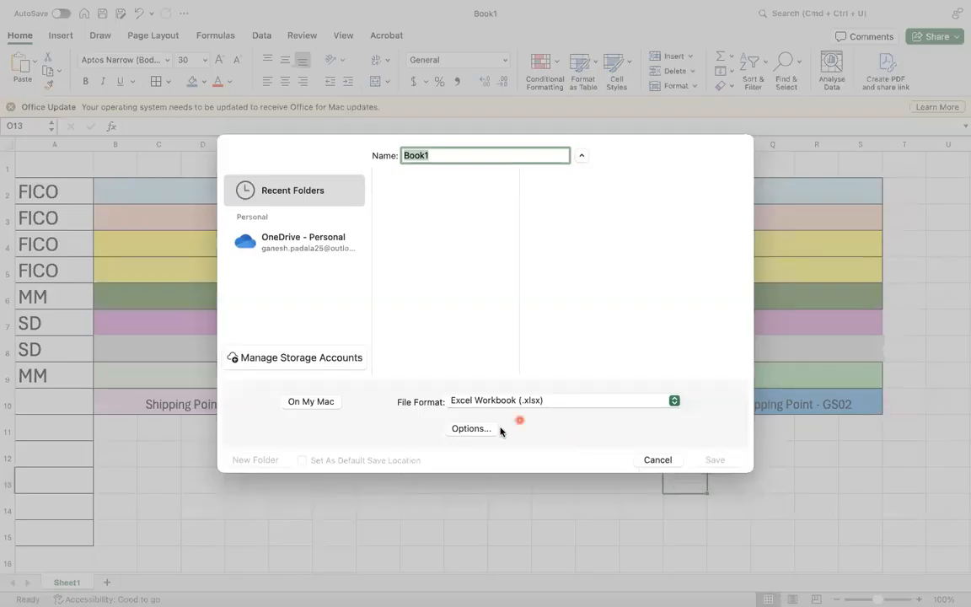
pyautogui.click(659, 460)
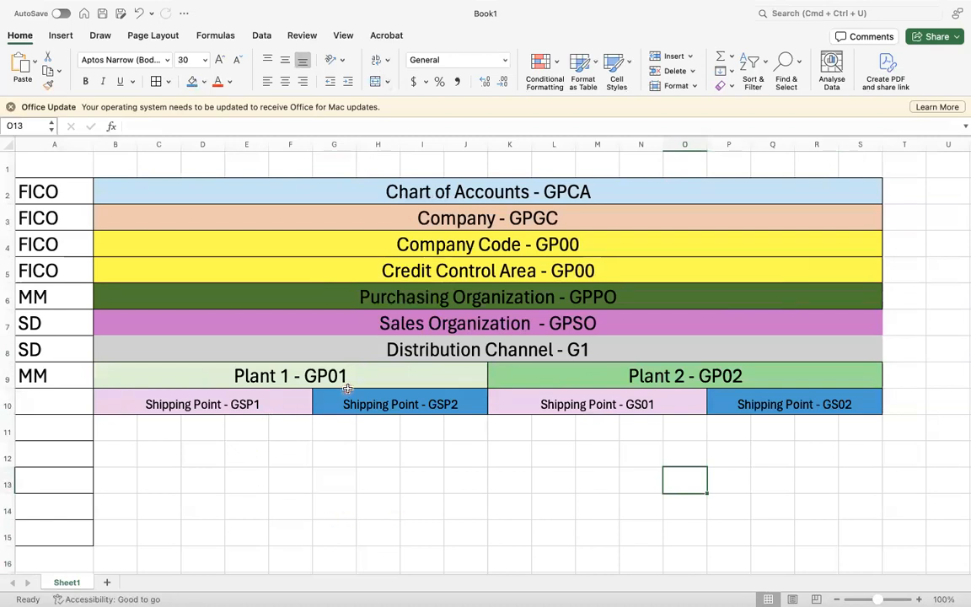
# Step: Change the text of the pink shipping point cell B10 below Plant 1 to "Shipping Point - P011"
pyautogui.doubleClick(260, 404)
pyautogui.press('BackSpace')
pyautogui.press('BackSpace')
pyautogui.press('BackSpace')
pyautogui.press('BackSpace')
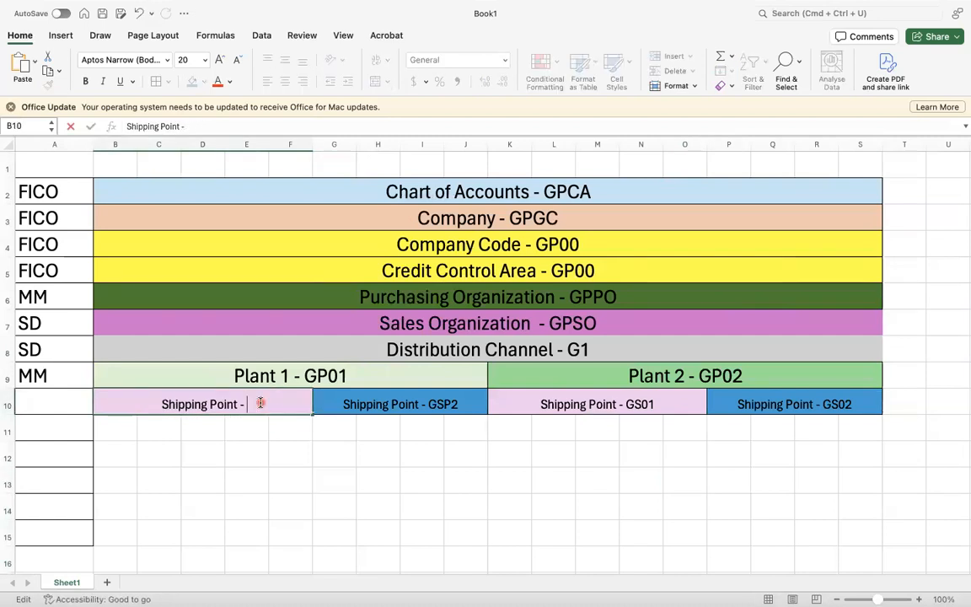
pyautogui.write('P')
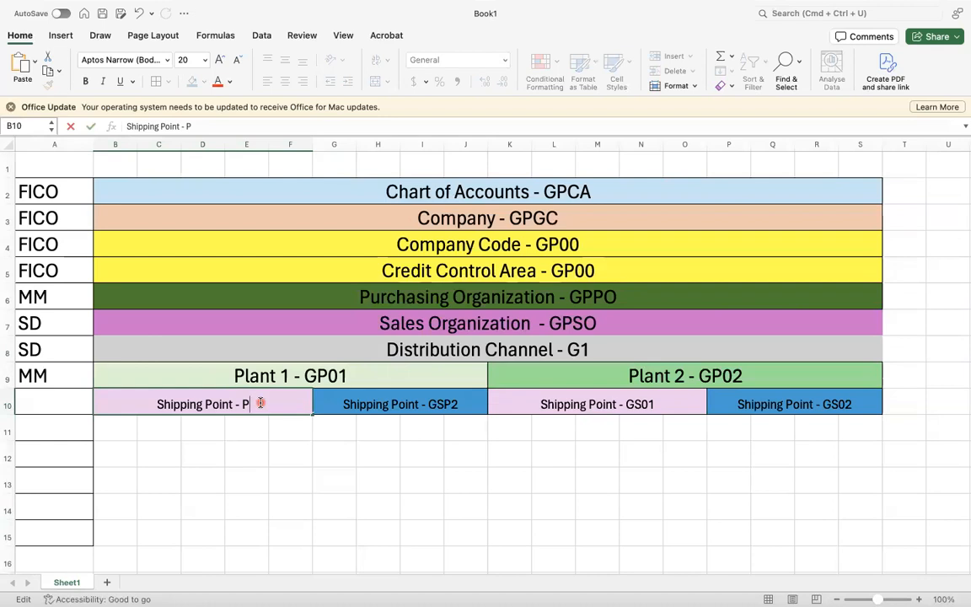
pyautogui.press('BackSpace')
pyautogui.write('G')
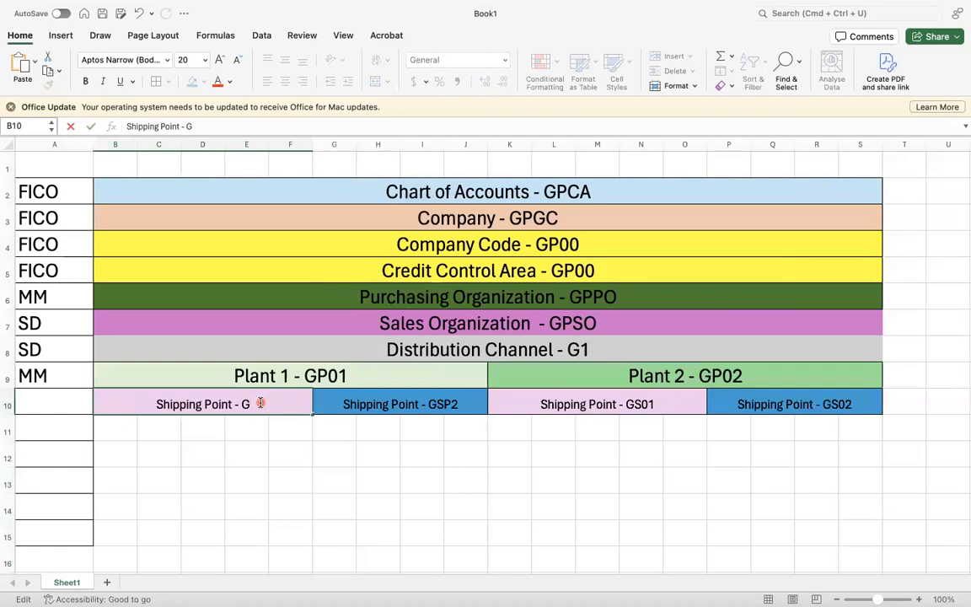
pyautogui.press('BackSpace')
pyautogui.write('P01')
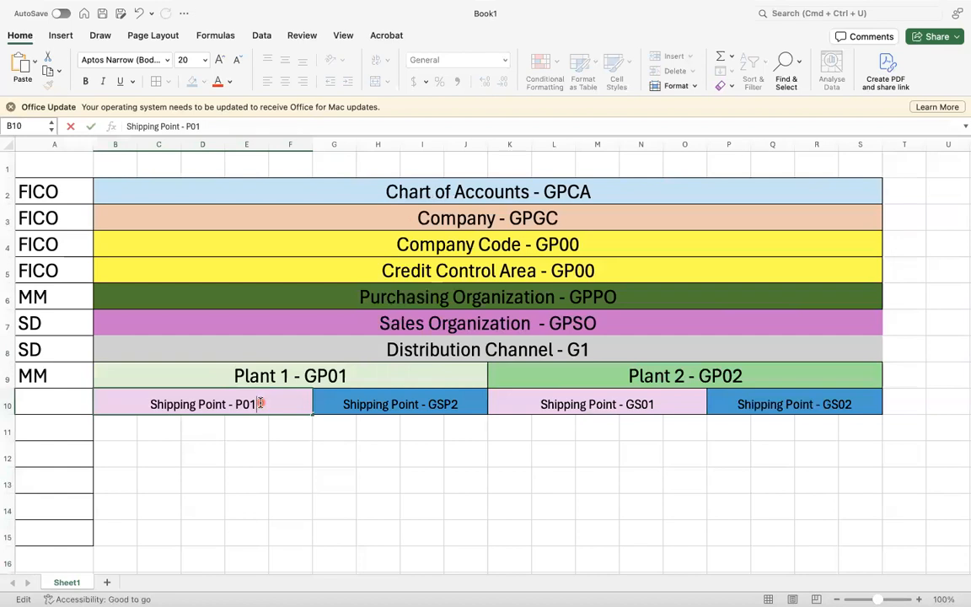
pyautogui.write('1')
# Step: Change the text of the blue shipping point cell G10 below Plant 1 to "Shipping Point - P012"
pyautogui.doubleClick(435, 404)
pyautogui.press('BackSpace')
pyautogui.press('BackSpace')
pyautogui.press('BackSpace')
pyautogui.press('BackSpace')
pyautogui.write('P012')
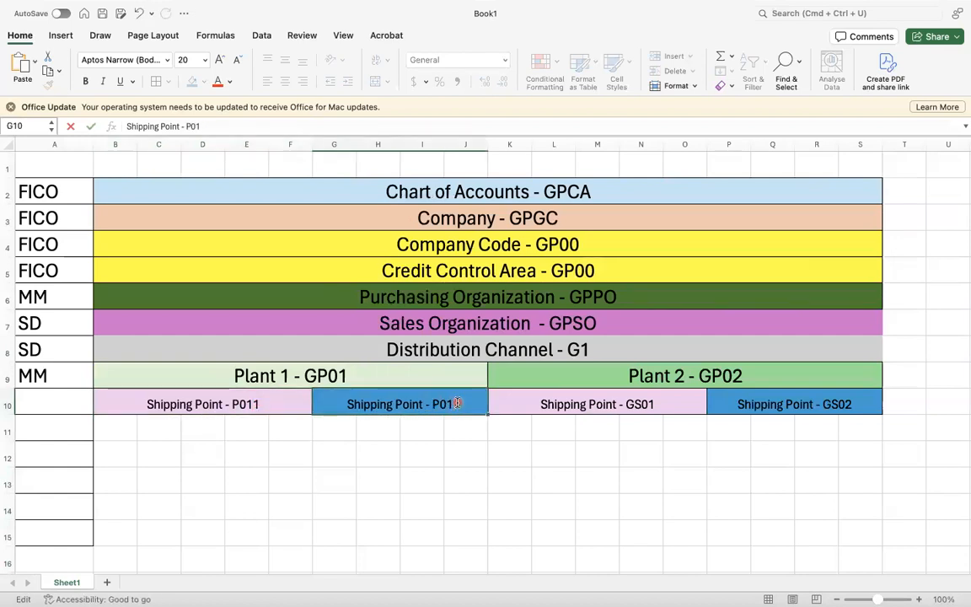
pyautogui.click(480, 460)
# Step: Change the text of the pink shipping point cell K10 below Plant 2 to "Shipping Point -P021"
pyautogui.doubleClick(648, 403)
pyautogui.press('BackSpace')
pyautogui.press('BackSpace')
pyautogui.press('BackSpace')
pyautogui.press('BackSpace')
pyautogui.press('BackSpace')
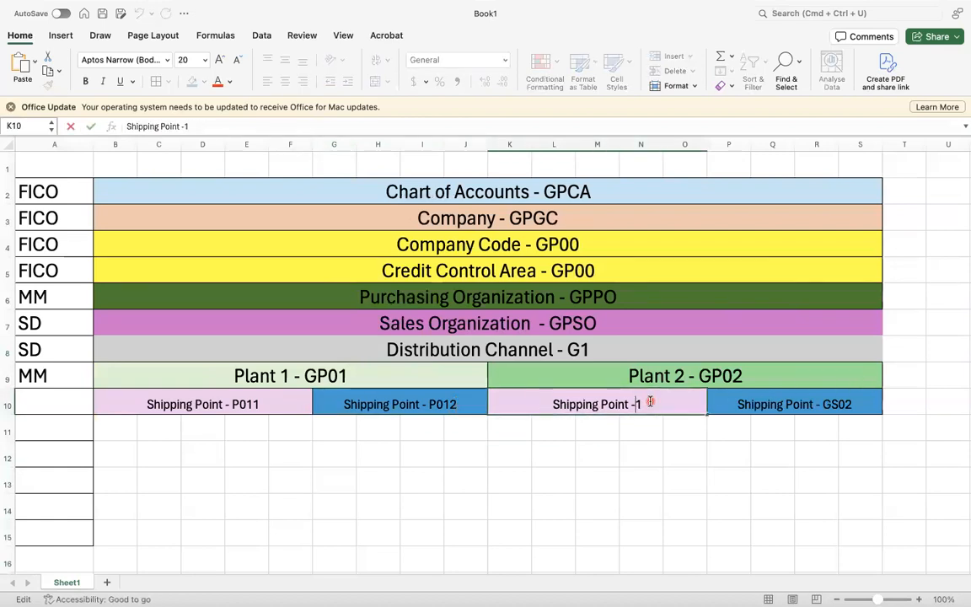
pyautogui.write('-P02')
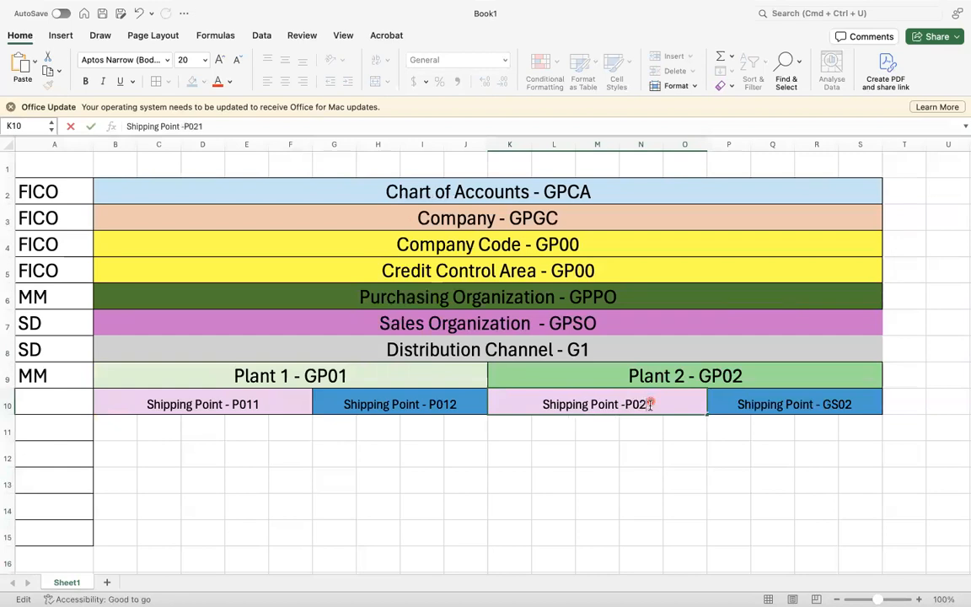
# Step: Change the text of the blue shipping point cell P10 below Plant 2 to "Shipping Point - P022"
pyautogui.click(850, 400)
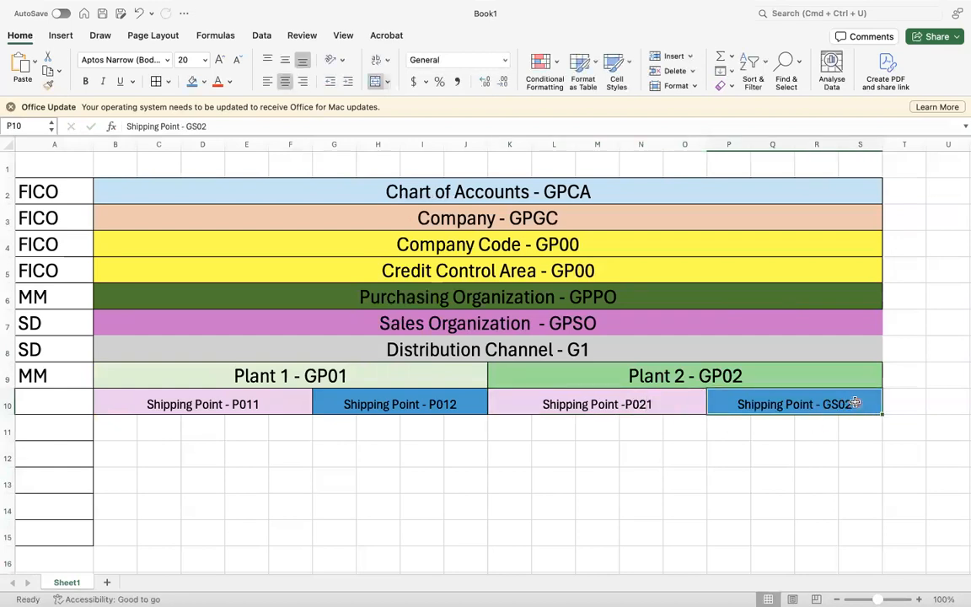
pyautogui.doubleClick(852, 403)
pyautogui.press('BackSpace')
pyautogui.press('BackSpace')
pyautogui.press('BackSpace')
pyautogui.press('BackSpace')
pyautogui.write('P')
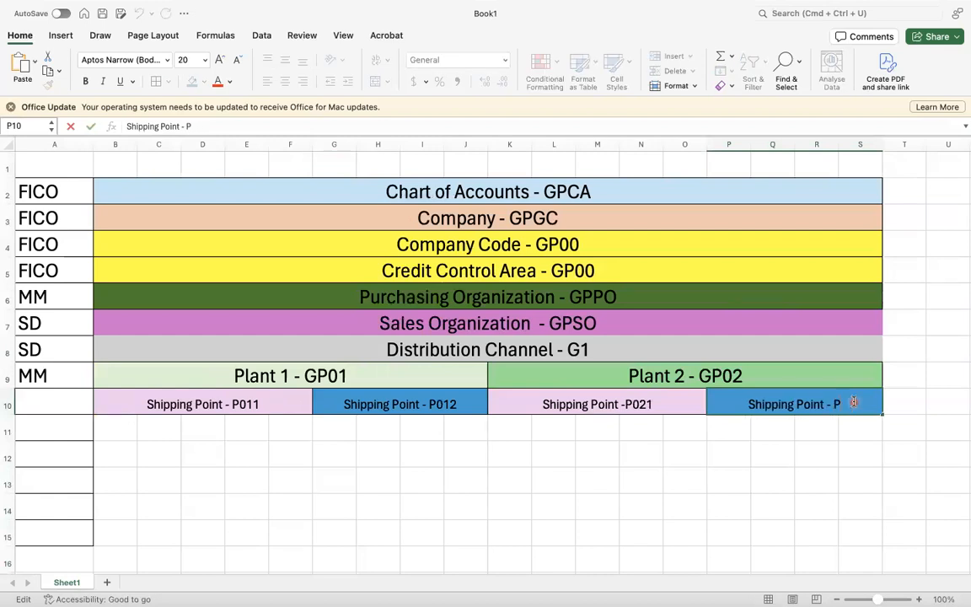
pyautogui.write('022')
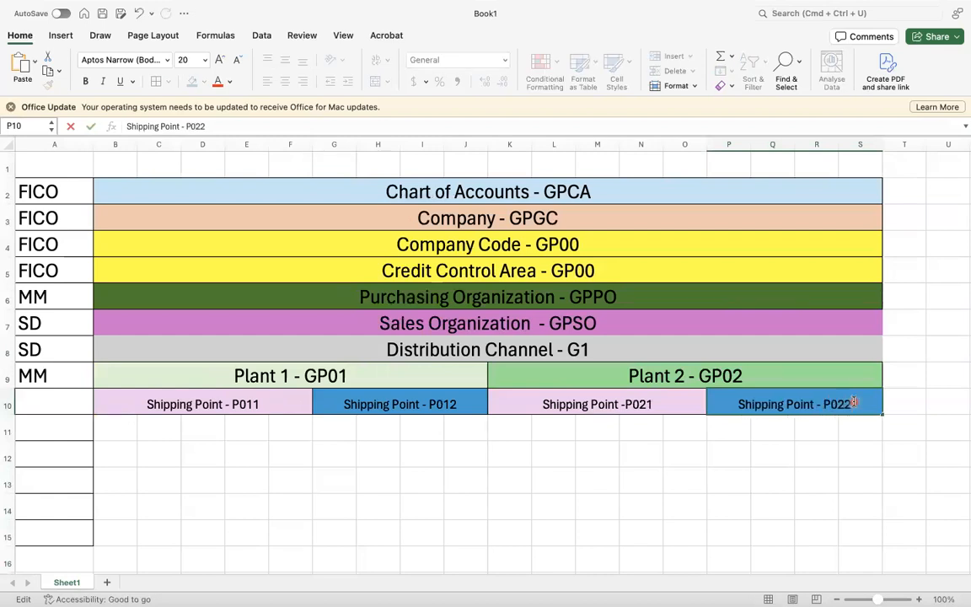
pyautogui.press('Return')
pyautogui.click(677, 502)
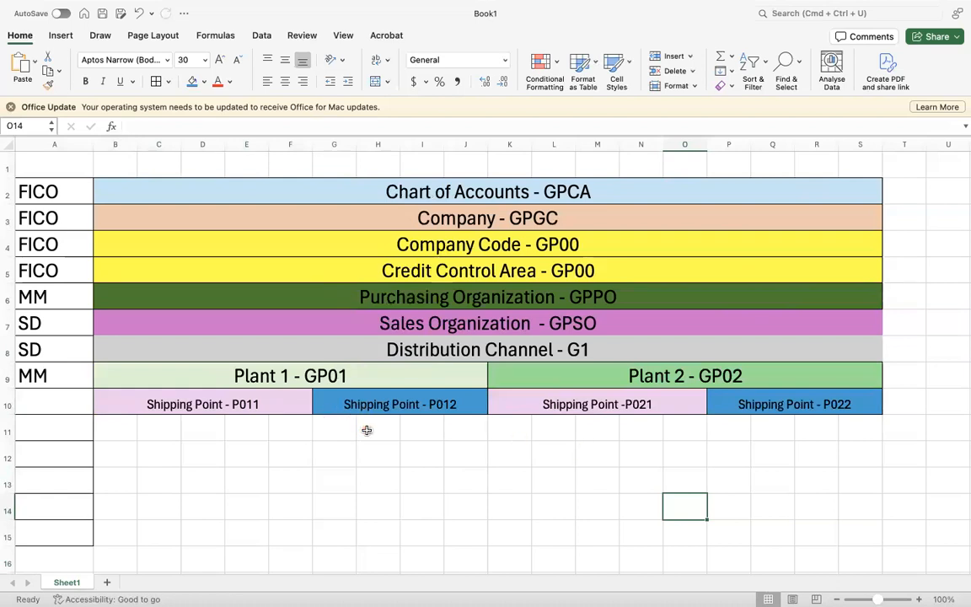
# Step: Label the shipping point row with the modules "MM/SD" in cell A10
pyautogui.click(148, 404)
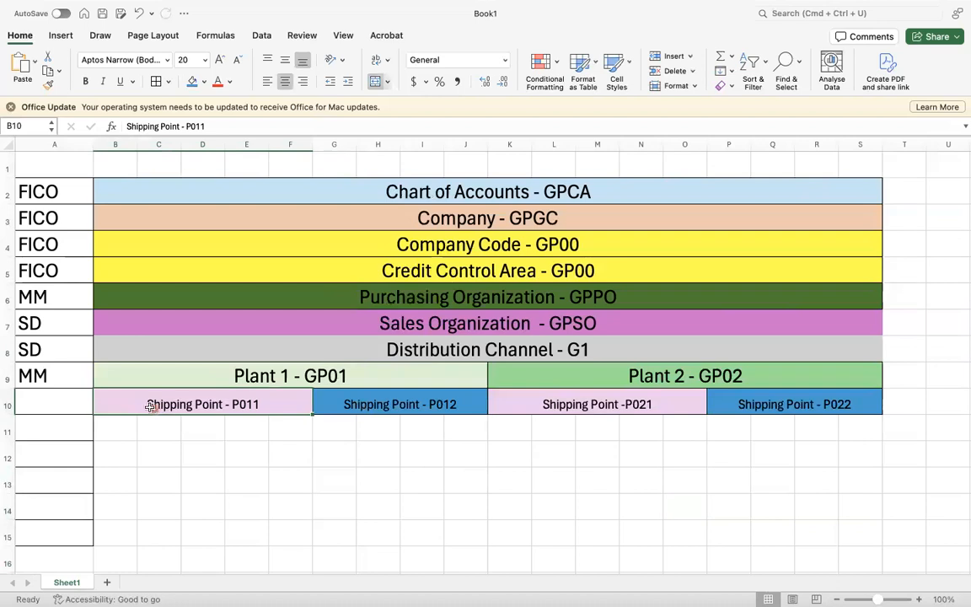
pyautogui.moveTo(225, 401); pyautogui.dragTo(408, 401)
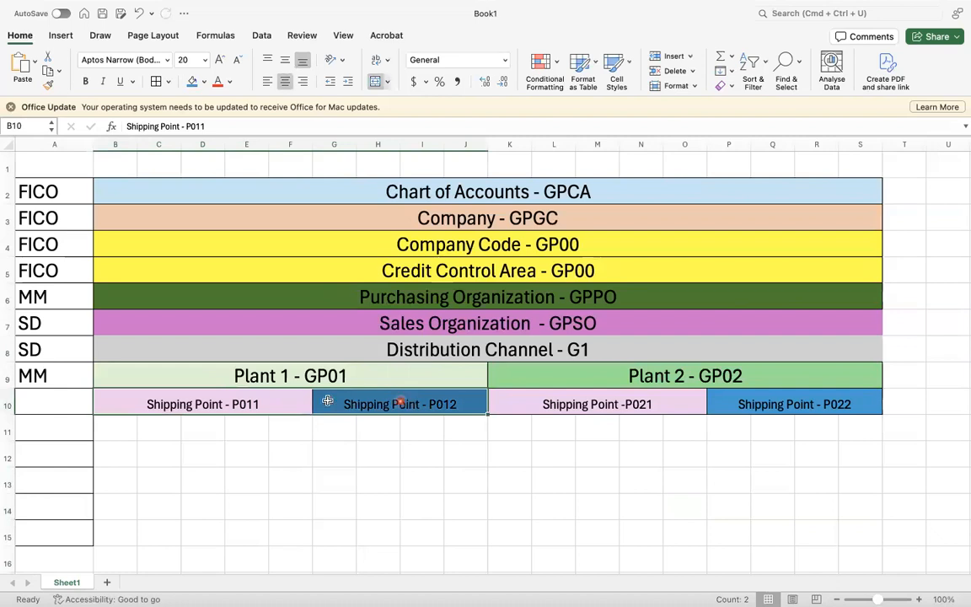
pyautogui.click(75, 406)
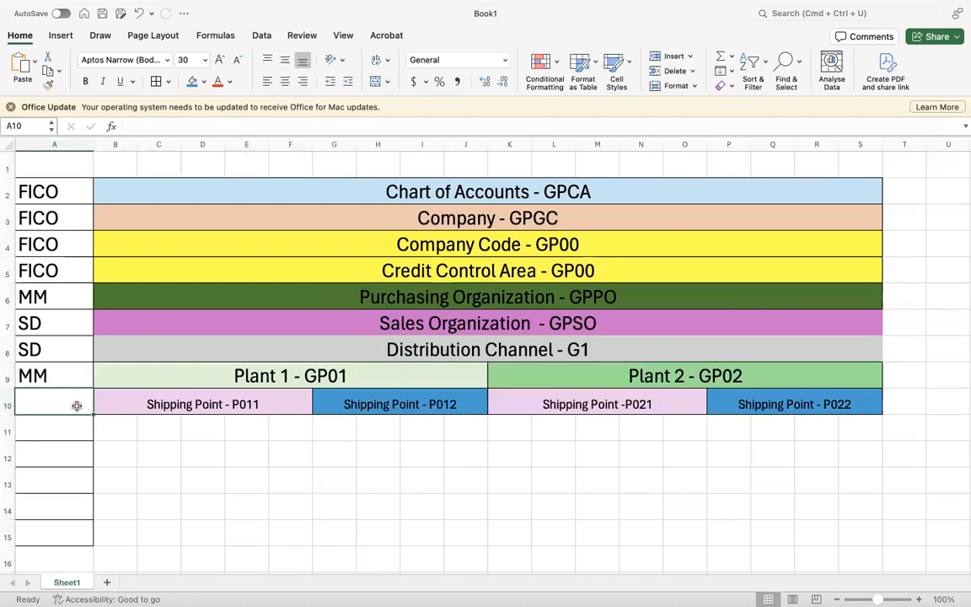
pyautogui.write('MM/SD')
pyautogui.press('Return')
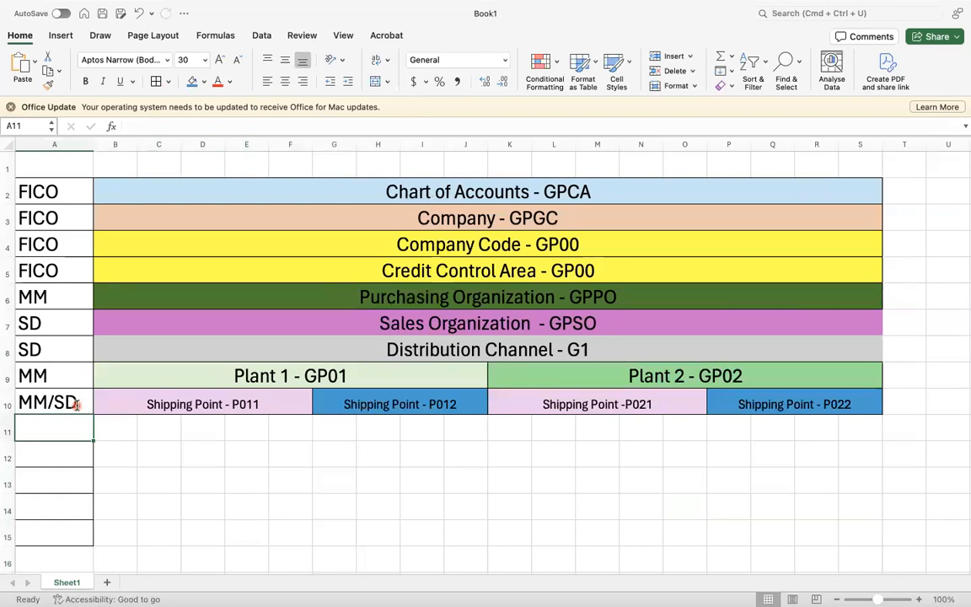
pyautogui.press('super+s')
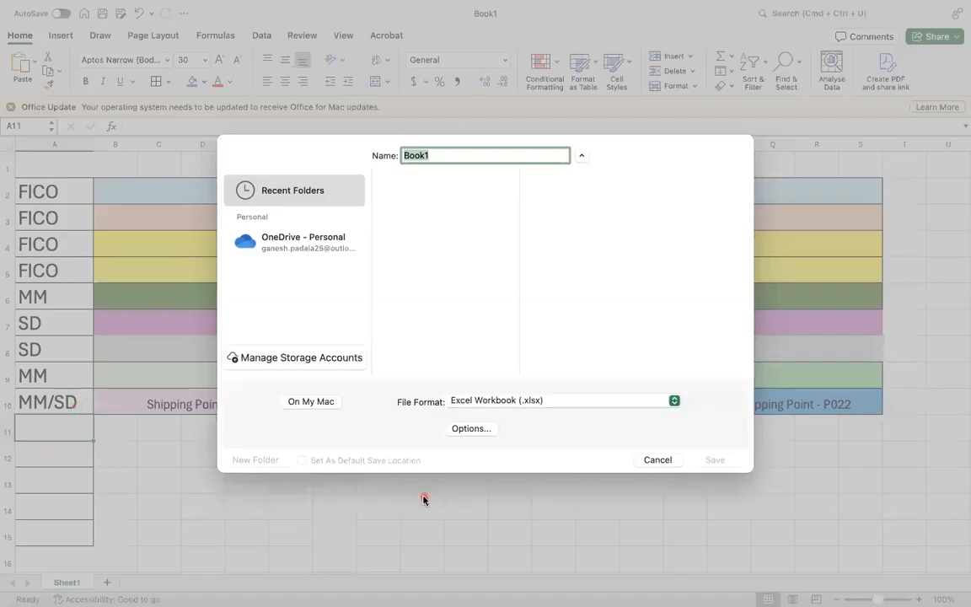
pyautogui.click(655, 460)
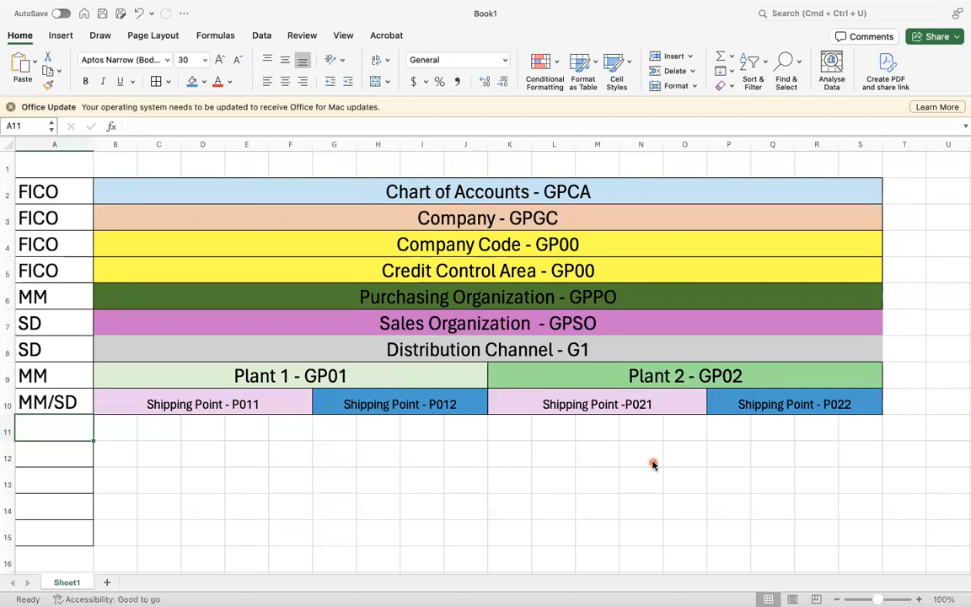
pyautogui.click(208, 400)
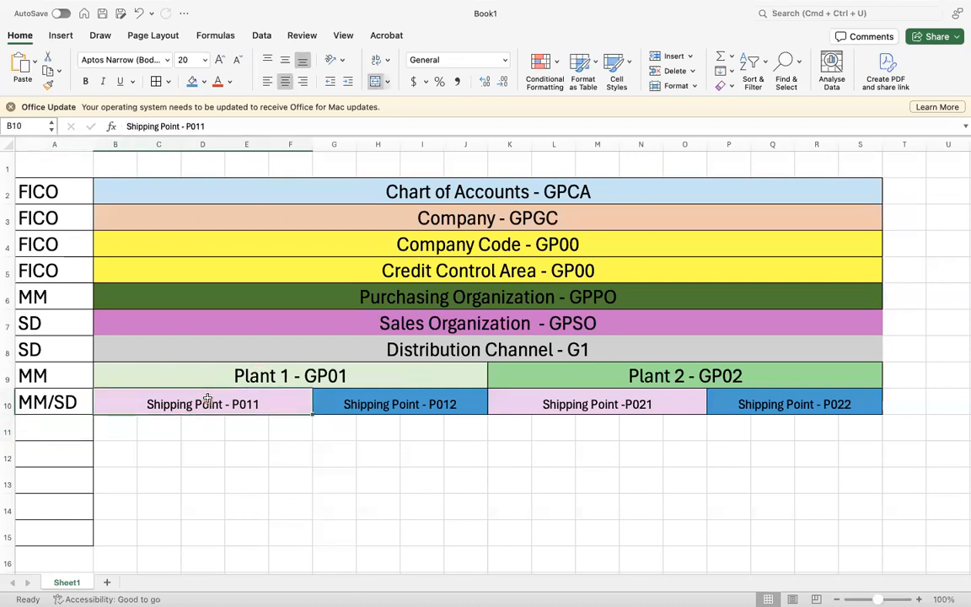
pyautogui.click(373, 372)
pyautogui.click(684, 375)
pyautogui.click(287, 405)
pyautogui.click(53, 434)
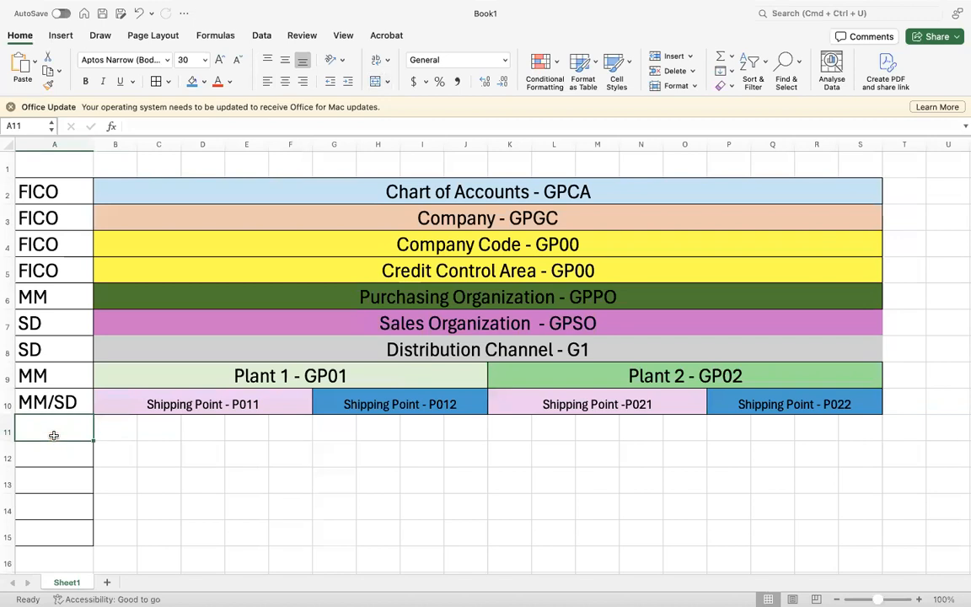
# Step: Fill cells B11:C11 below the first shipping point with light grey and merge and centre them
pyautogui.moveTo(113, 429); pyautogui.dragTo(281, 420)
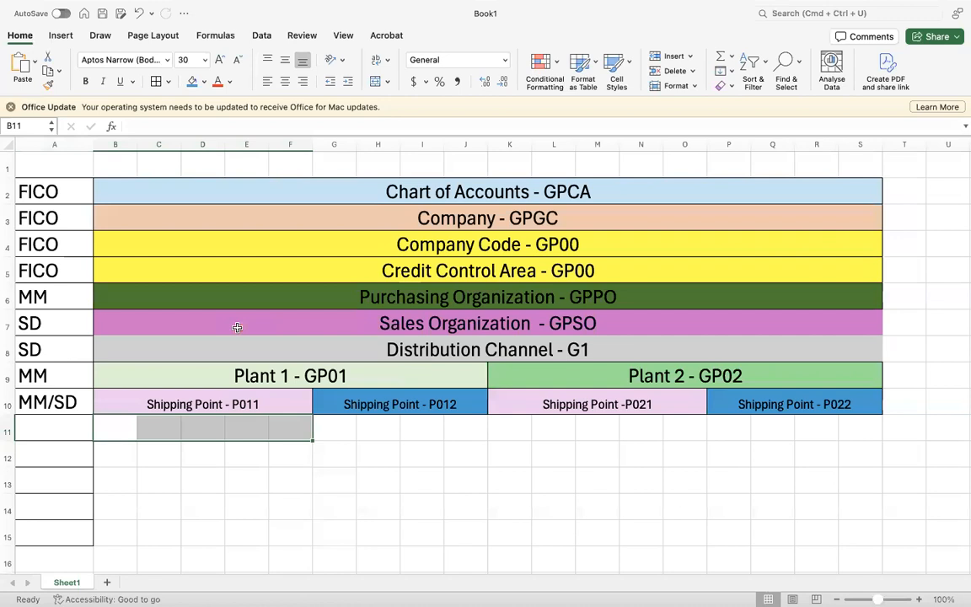
pyautogui.moveTo(119, 427); pyautogui.dragTo(178, 427)
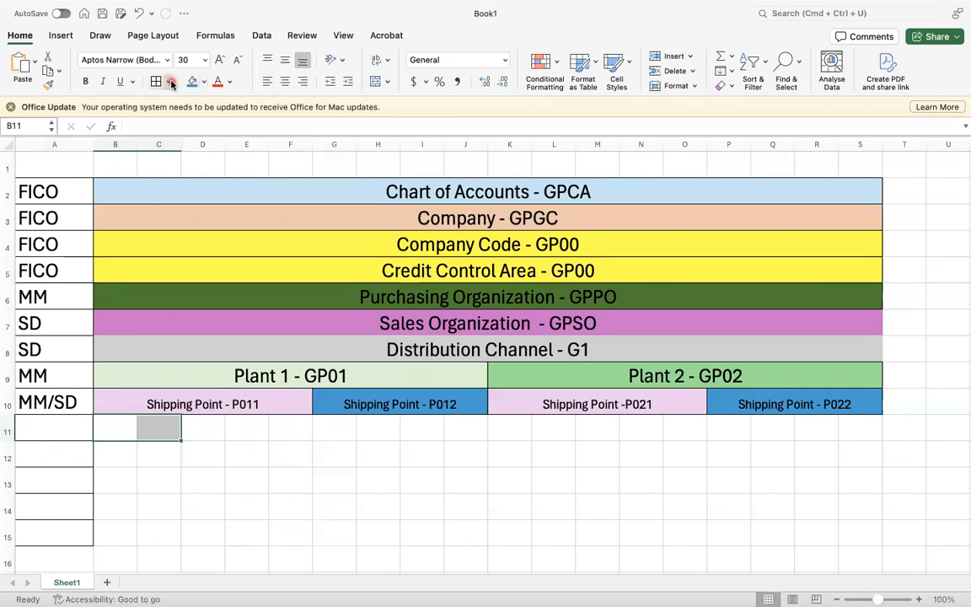
pyautogui.click(205, 83)
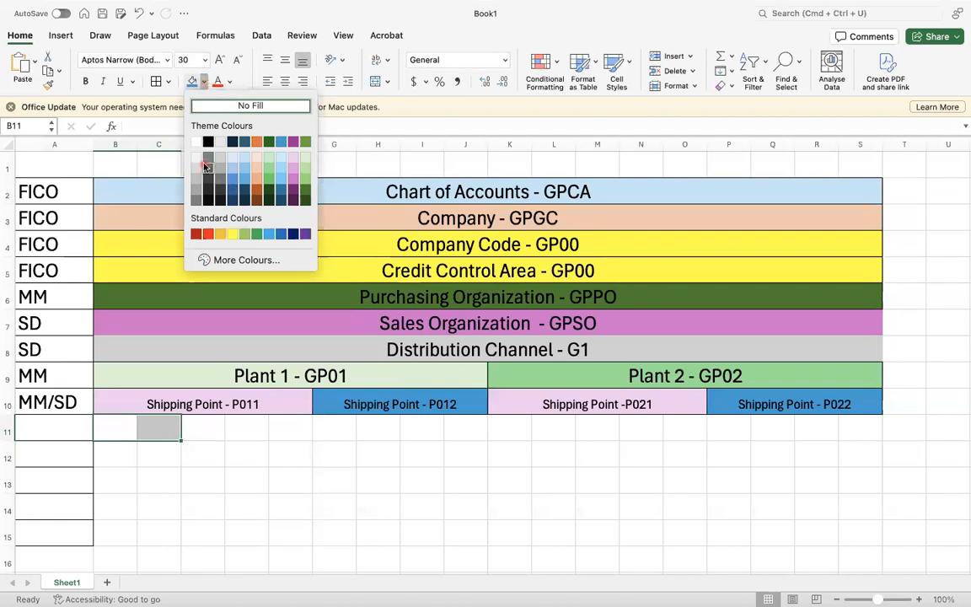
pyautogui.click(196, 169)
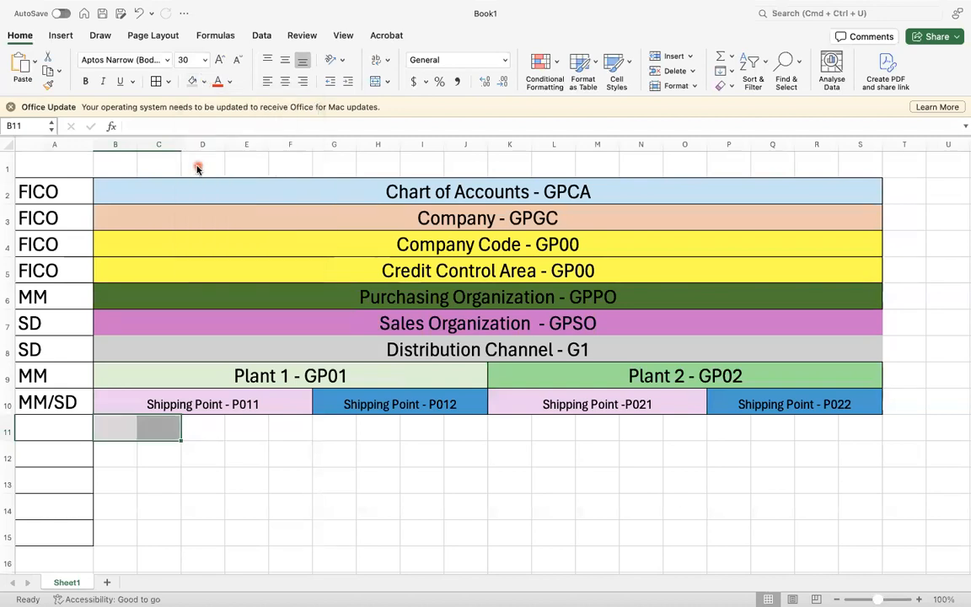
pyautogui.click(375, 82)
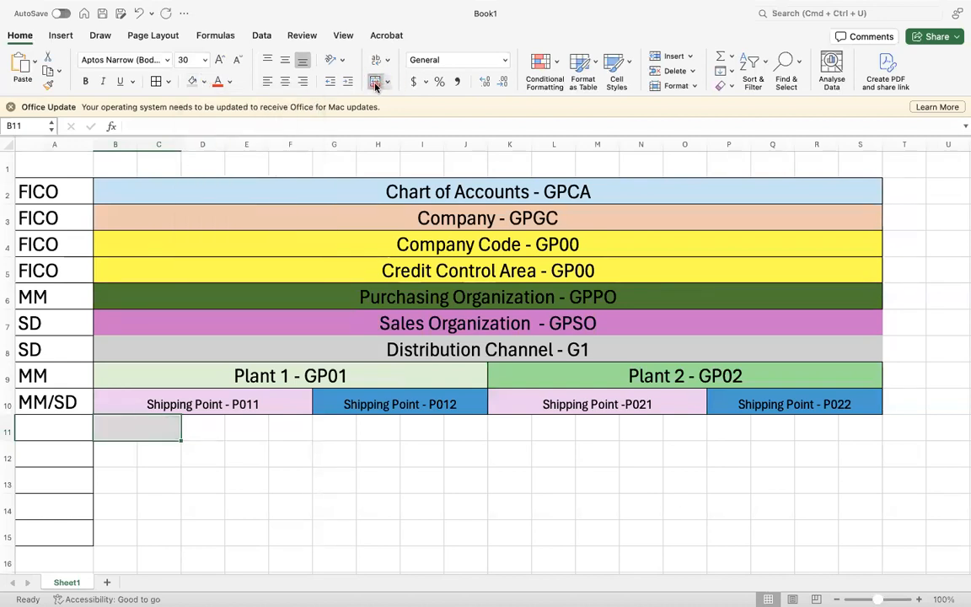
# Step: Enter the storage location label "Sloc-FG01" in the merged grey cell B11
pyautogui.write('S')
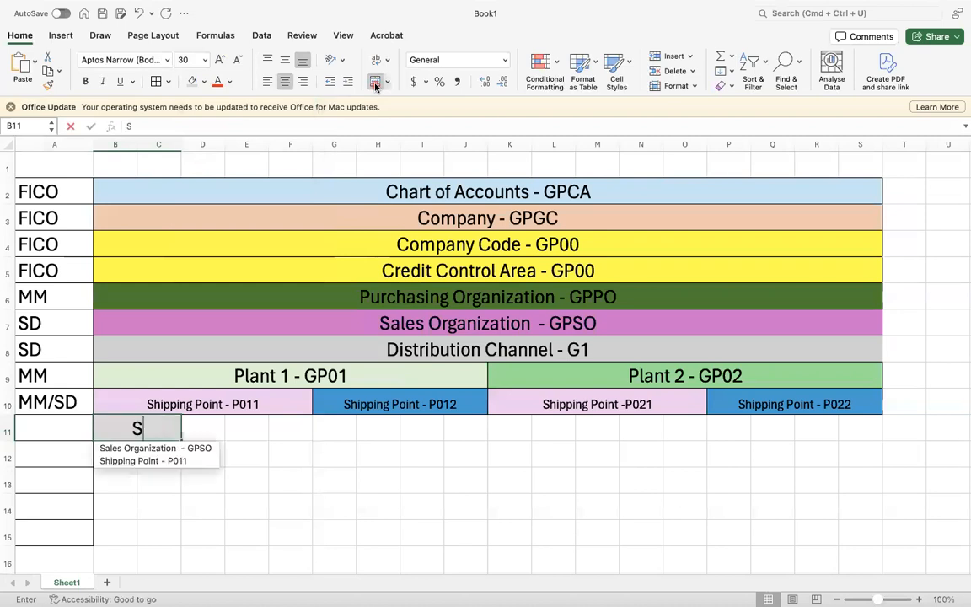
pyautogui.write('tora')
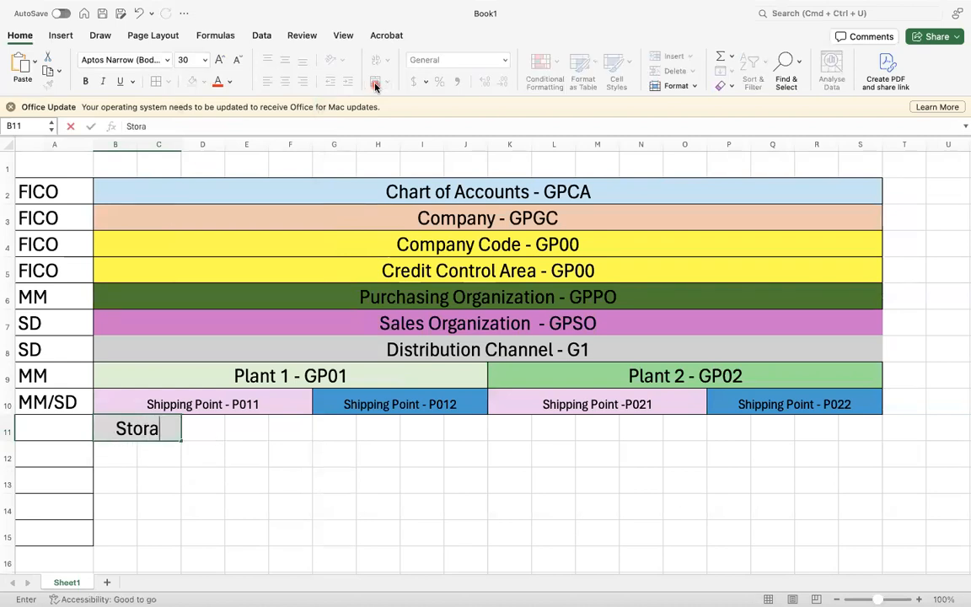
pyautogui.write('ge loca')
pyautogui.press('BackSpace')
pyautogui.press('BackSpace')
pyautogui.press('BackSpace')
pyautogui.press('BackSpace')
pyautogui.press('BackSpace')
pyautogui.press('BackSpace')
pyautogui.press('BackSpace')
pyautogui.press('BackSpace')
pyautogui.press('BackSpace')
pyautogui.press('BackSpace')
pyautogui.press('BackSpace')
pyautogui.write('Loc')
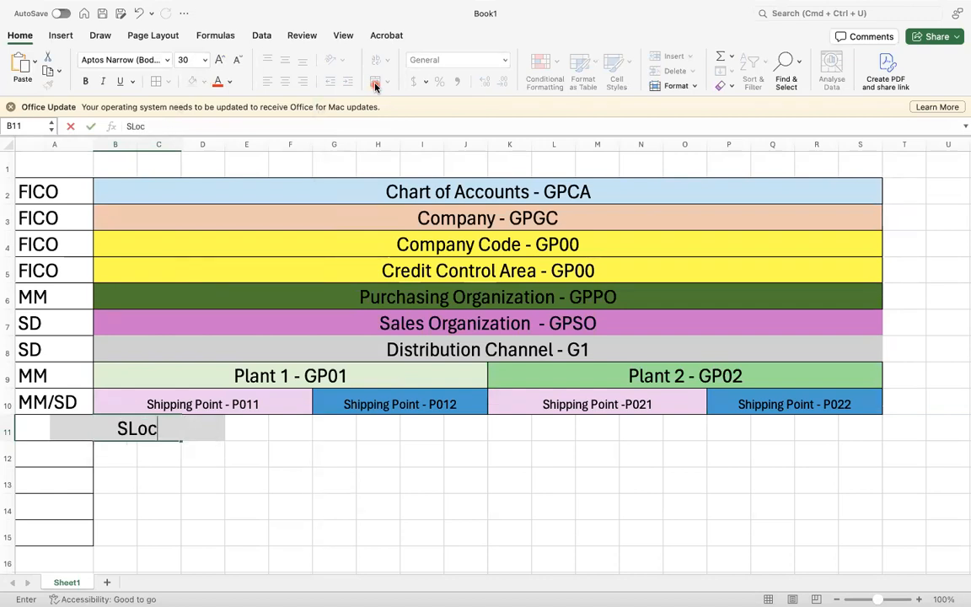
pyautogui.write('-P')
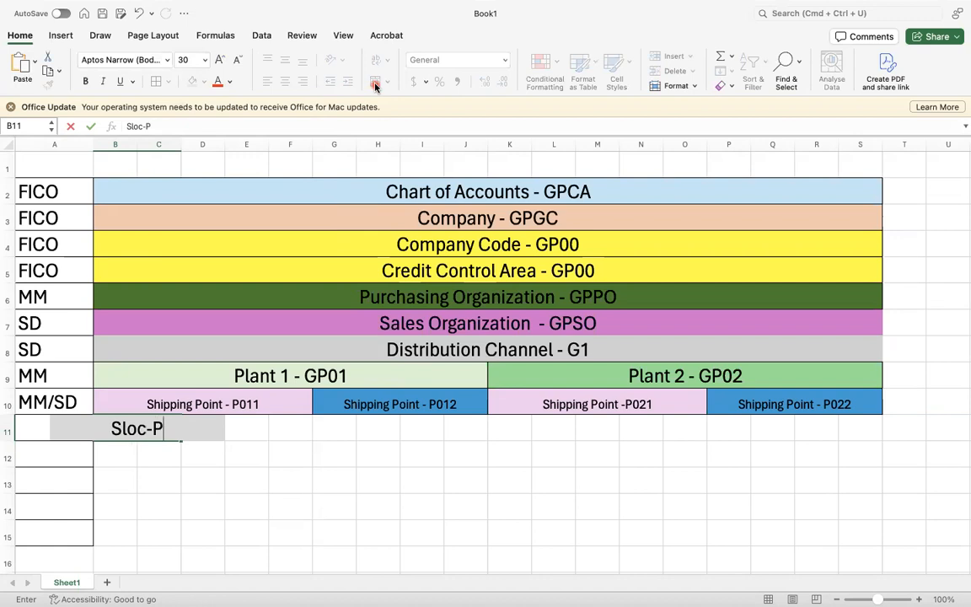
pyautogui.write('0')
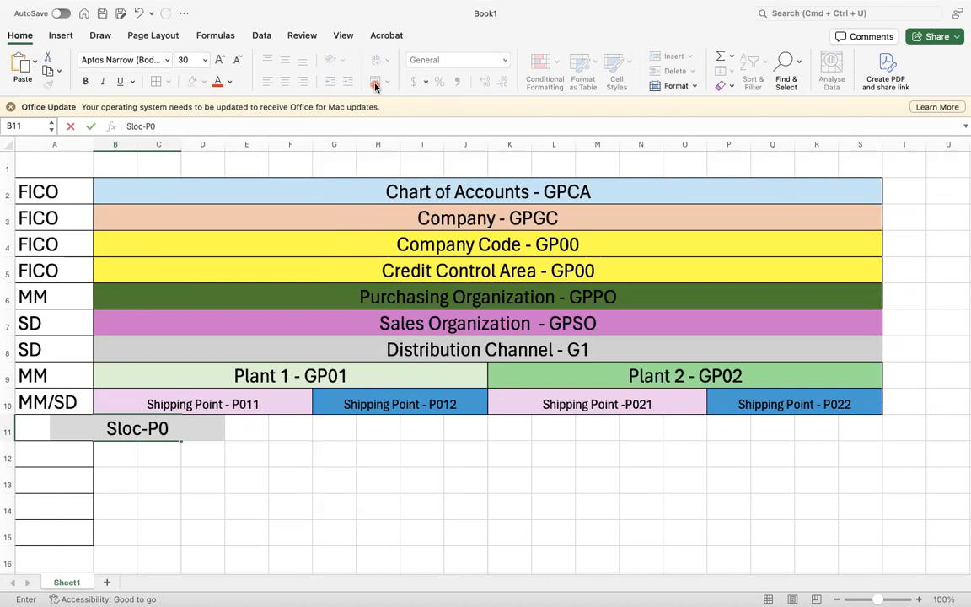
pyautogui.write('01')
pyautogui.press('BackSpace')
pyautogui.press('BackSpace')
pyautogui.press('BackSpace')
pyautogui.press('BackSpace')
pyautogui.write('G')
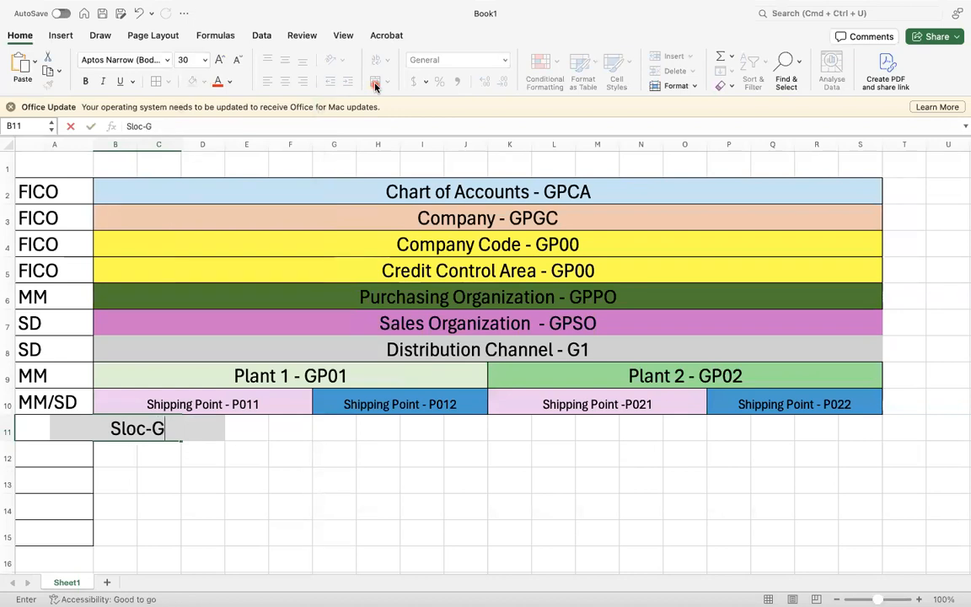
pyautogui.press('BackSpace')
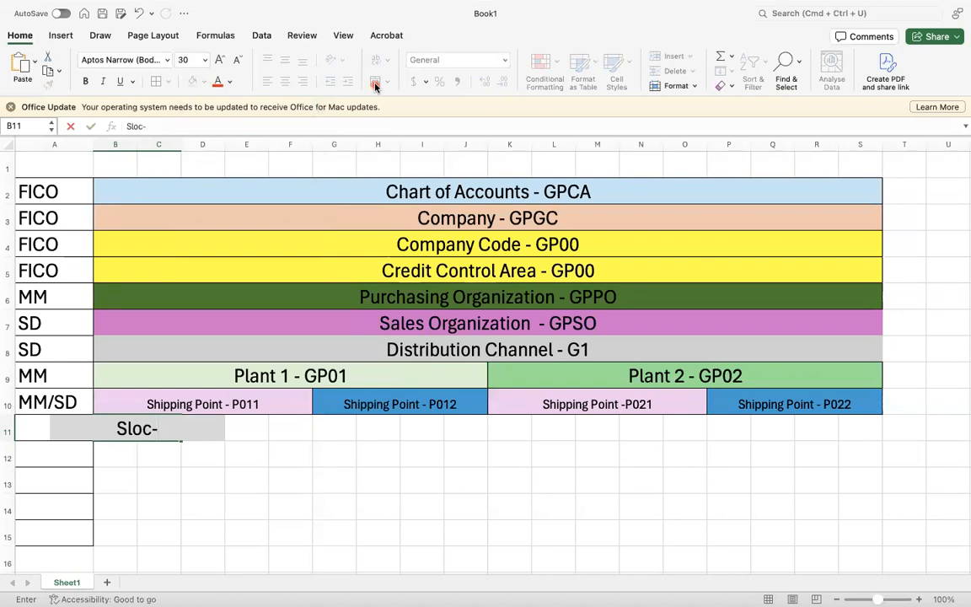
pyautogui.write('F')
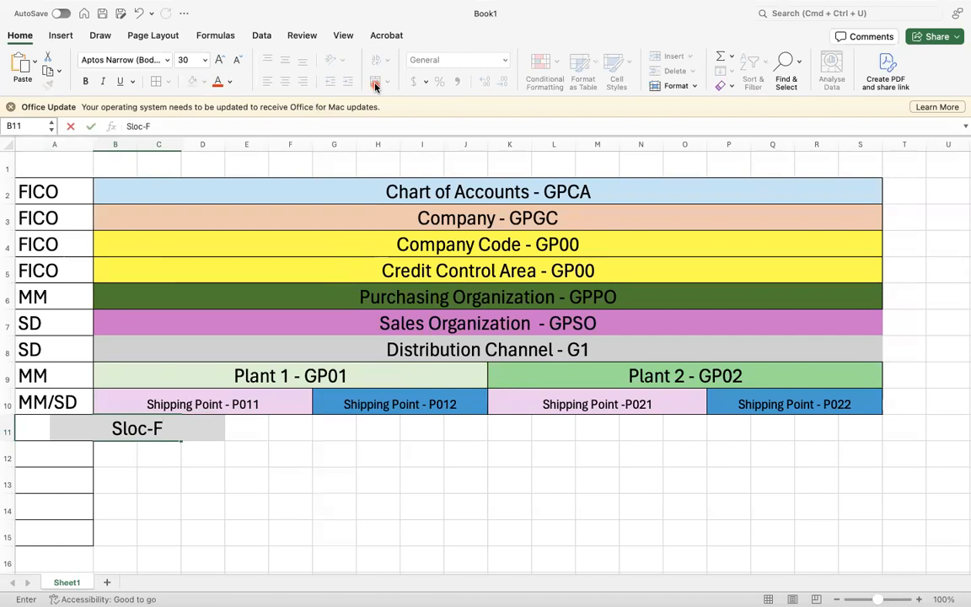
pyautogui.write('G01')
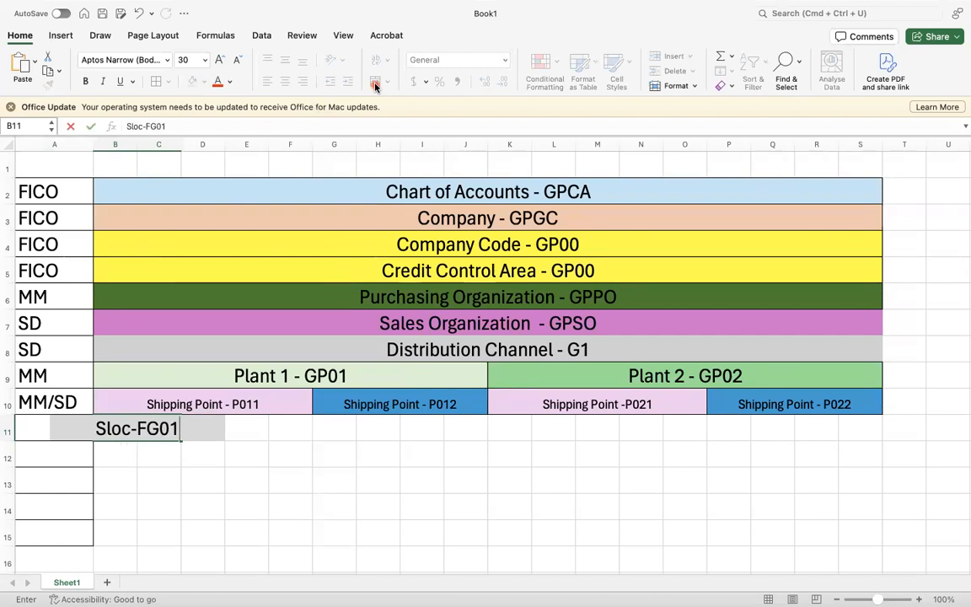
pyautogui.press('Tab')
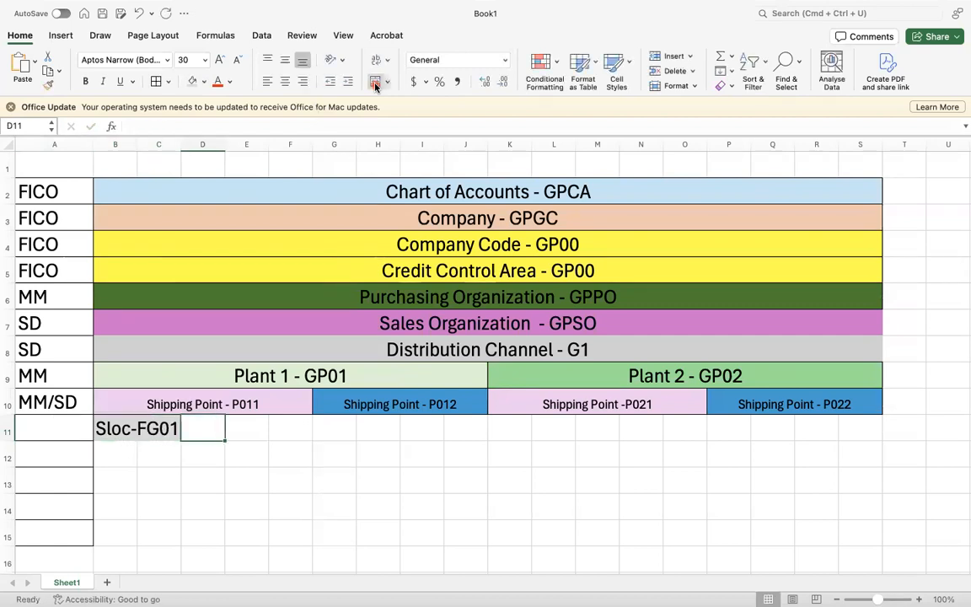
pyautogui.click(376, 85)
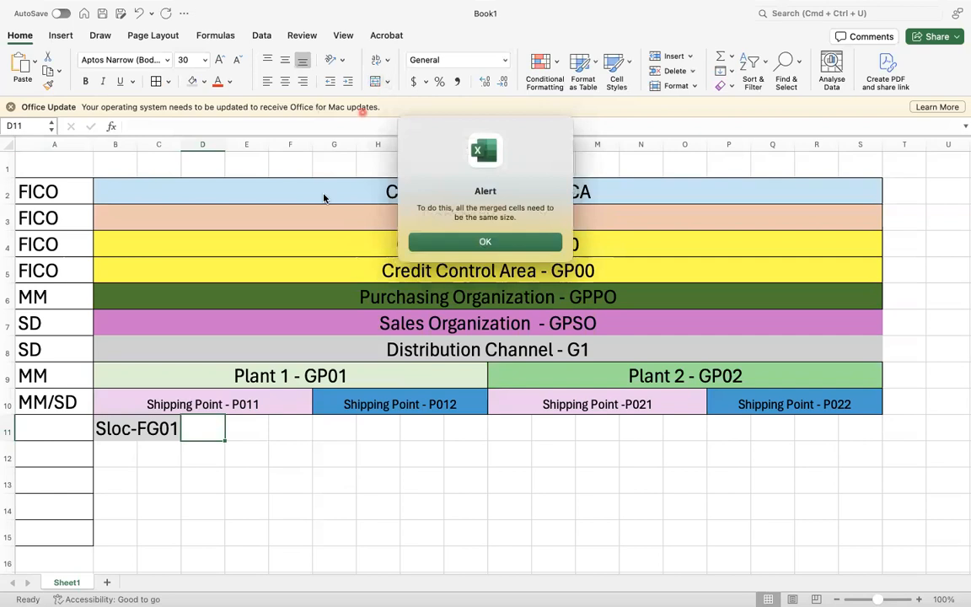
# Step: Copy the Sloc-FG01 cell into D11 beside it and change the copy's text to "Sloc-RM01"
pyautogui.click(512, 242)
pyautogui.click(127, 427)
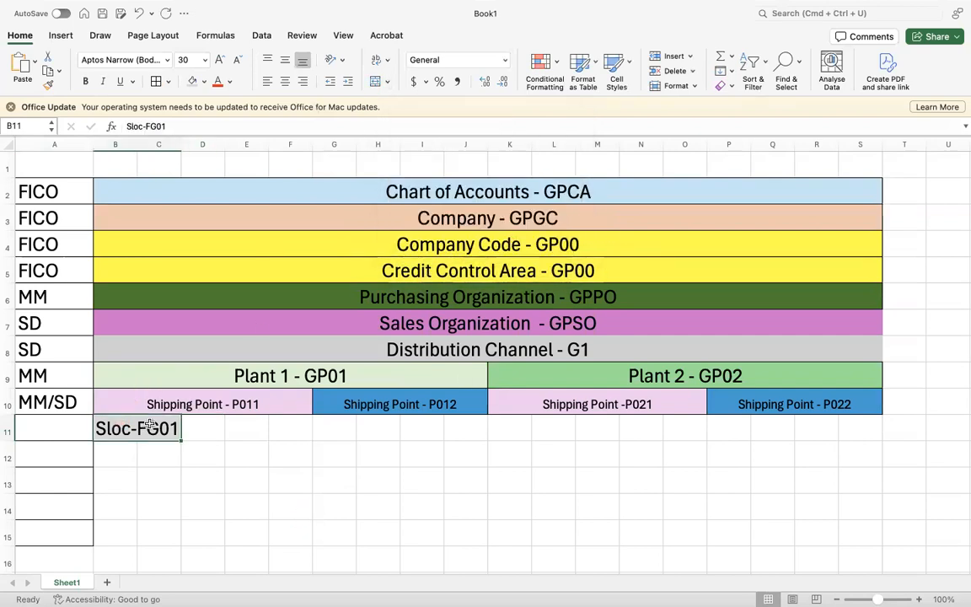
pyautogui.press('super+c')
pyautogui.click(211, 428)
pyautogui.press('super+v')
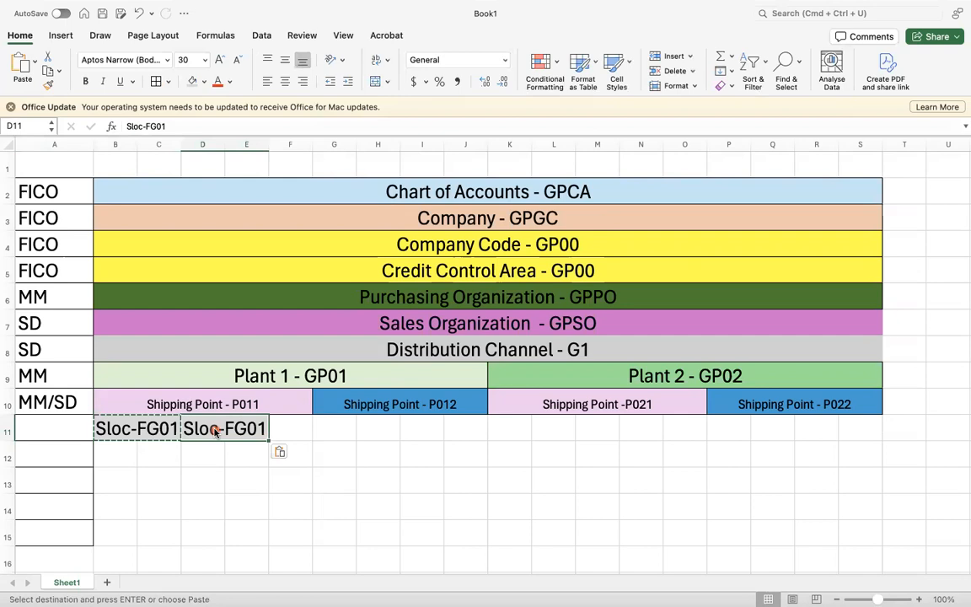
pyautogui.doubleClick(225, 428)
pyautogui.press('BackSpace')
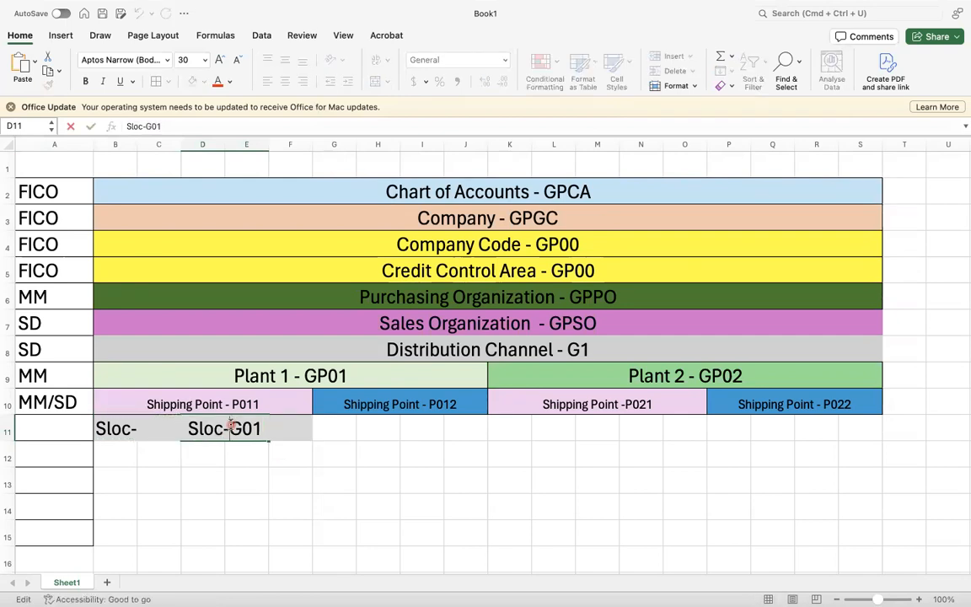
pyautogui.press('BackSpace')
pyautogui.write('RM')
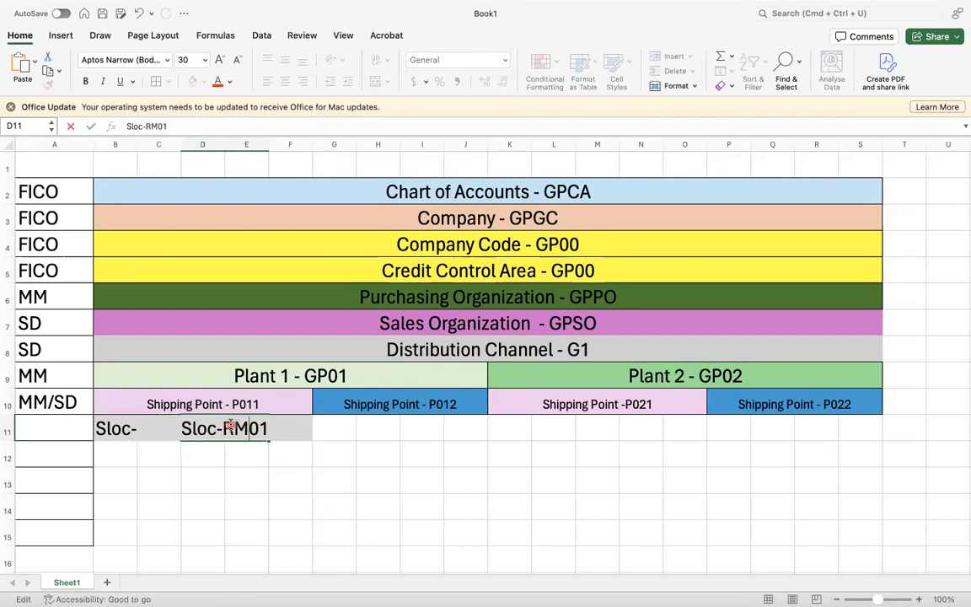
pyautogui.click(291, 538)
# Step: Paste the copied storage location cell into F11 and change its text to "Sloc-DM01"
pyautogui.click(293, 429)
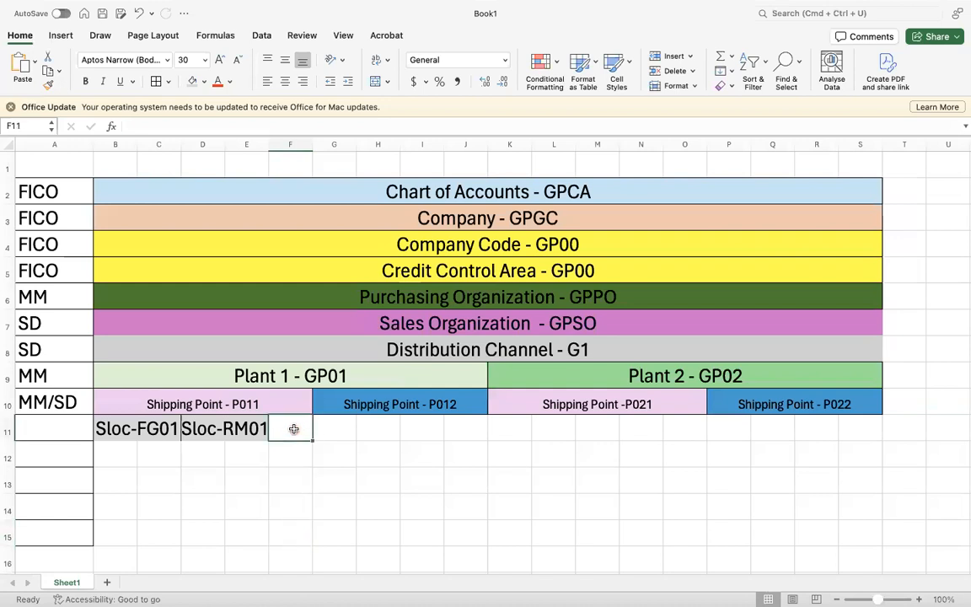
pyautogui.press('cmd+v')
pyautogui.doubleClick(315, 427)
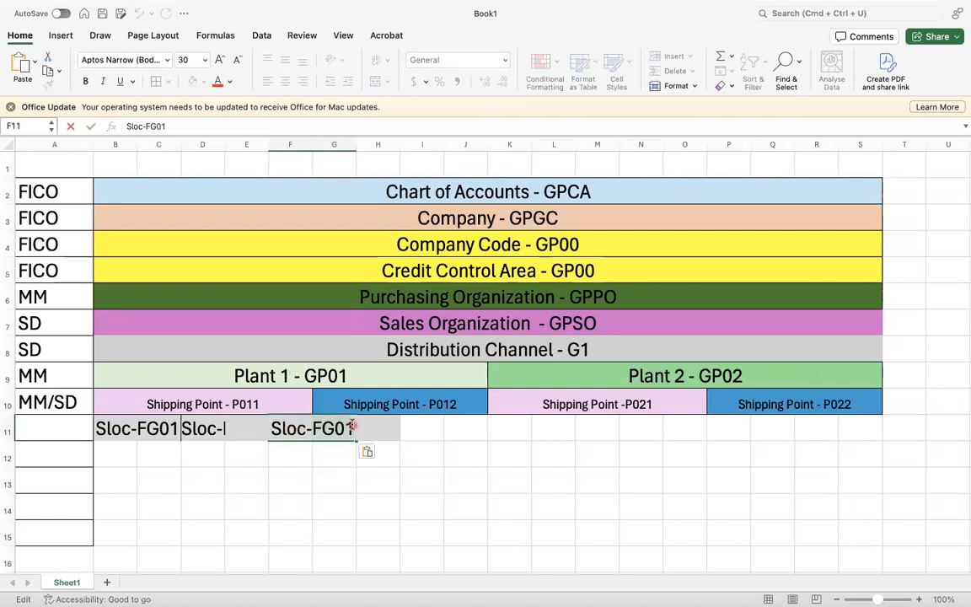
pyautogui.press('BackSpace')
pyautogui.press('BackSpace')
pyautogui.press('BackSpace')
pyautogui.press('BackSpace')
pyautogui.write('DM01')
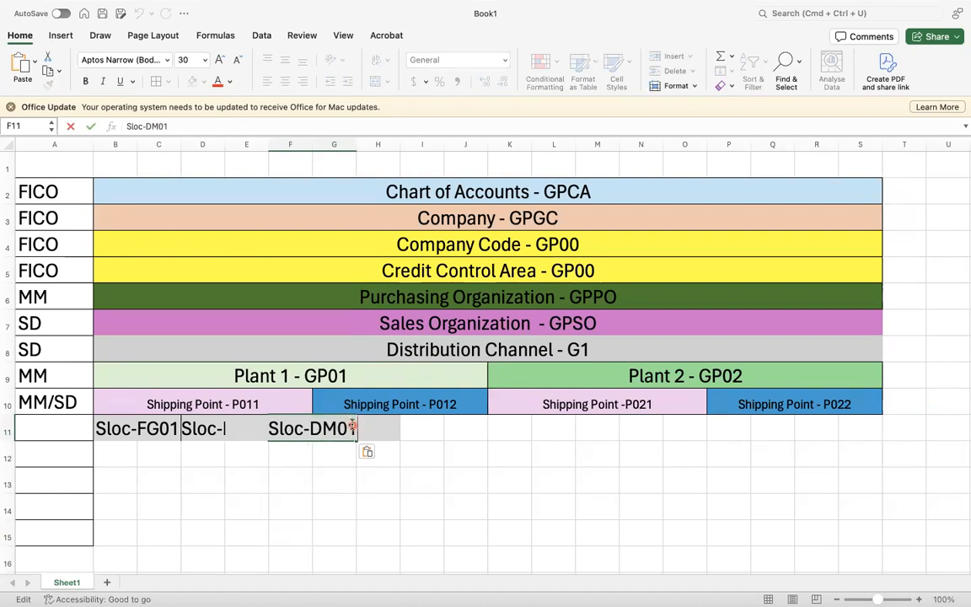
pyautogui.press('Tab')
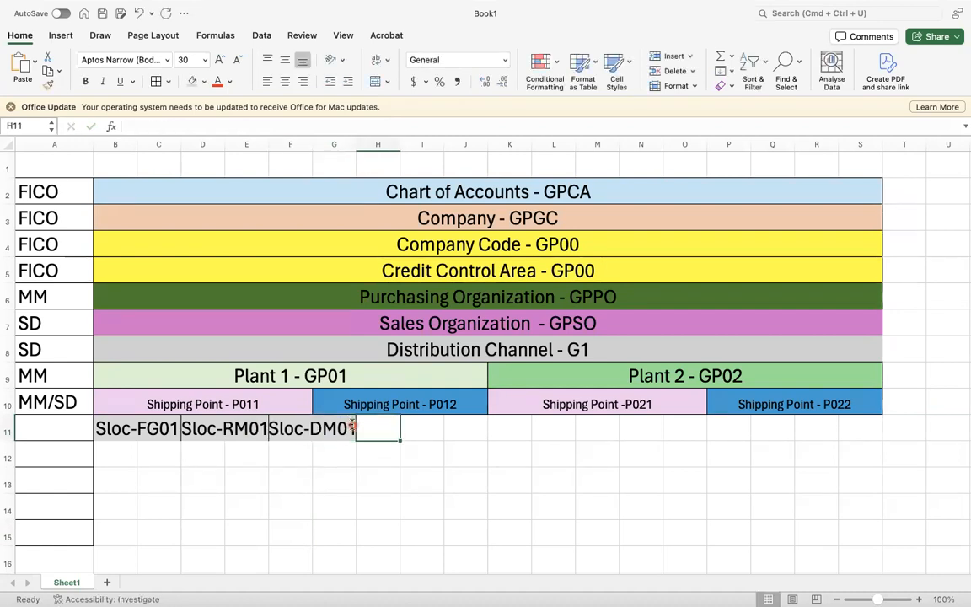
# Step: Paste the copied storage location cell into H11 and unmerge it
pyautogui.press('super+v')
pyautogui.press('Down')
pyautogui.press('Down')
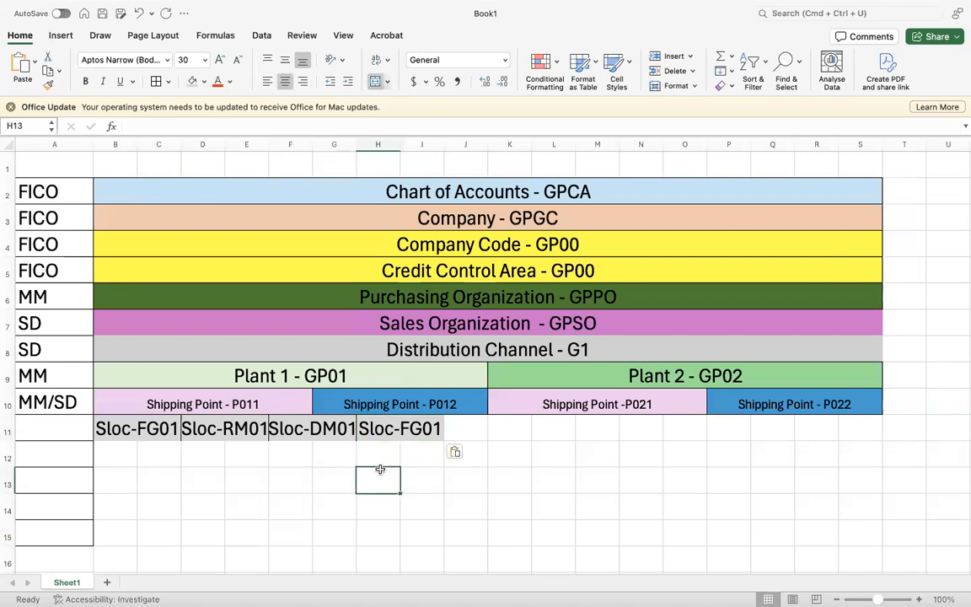
pyautogui.moveTo(378, 429); pyautogui.dragTo(449, 428)
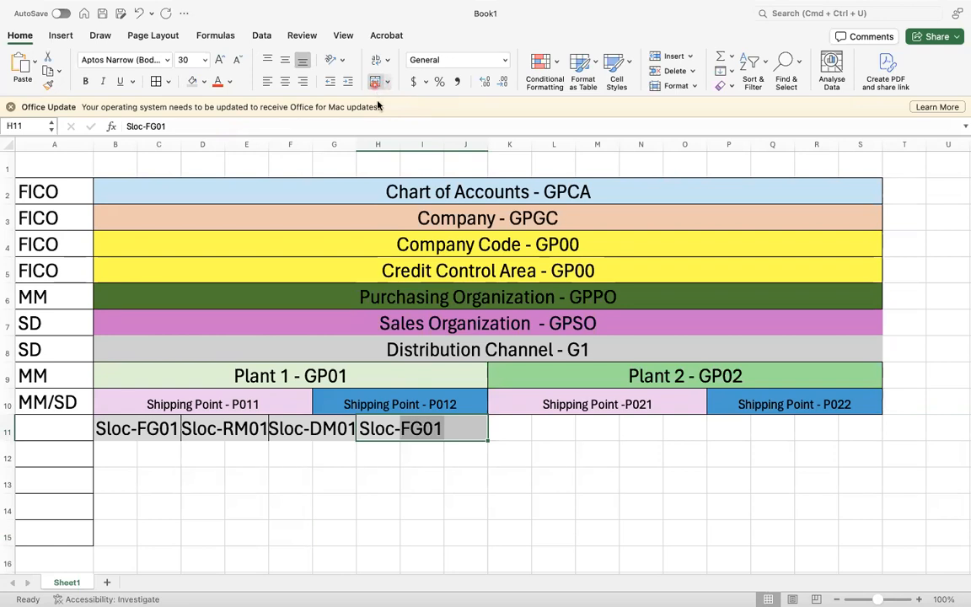
pyautogui.click(403, 428)
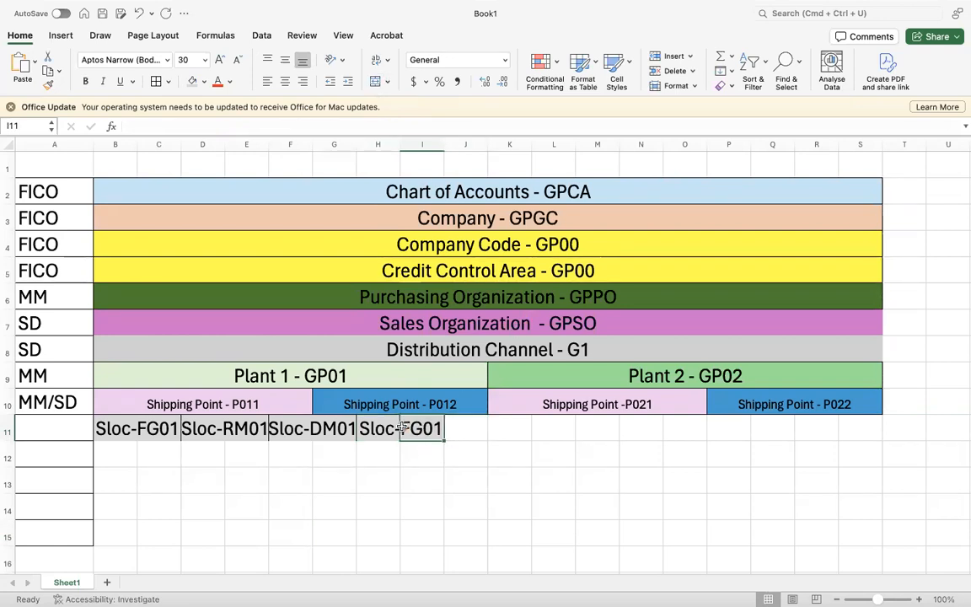
pyautogui.click(388, 428)
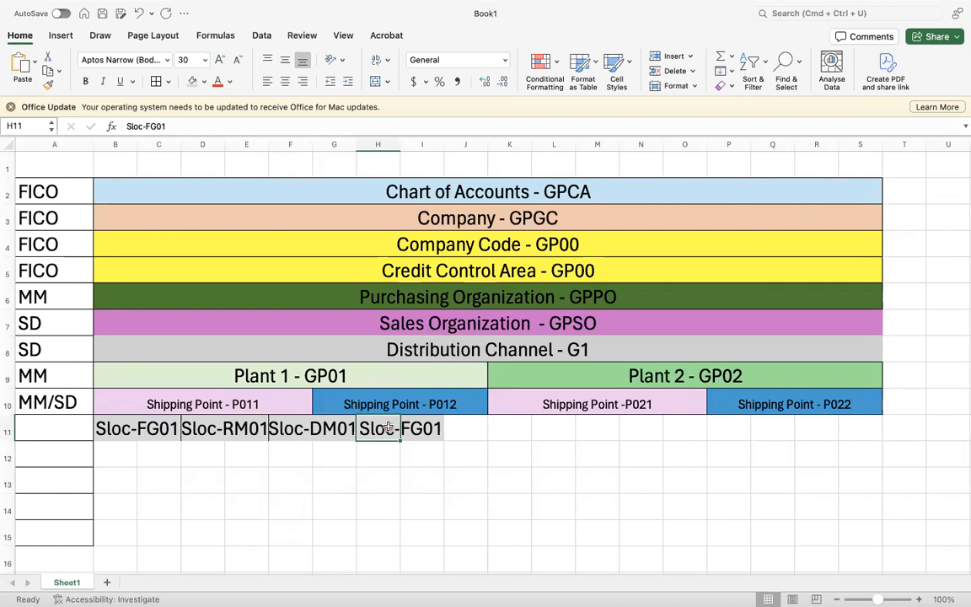
# Step: Change the text of the fourth storage location cell H11 to "Sloc-QM01"
pyautogui.doubleClick(370, 428)
pyautogui.press('BackSpace')
pyautogui.press('BackSpace')
pyautogui.press('BackSpace')
pyautogui.press('BackSpace')
pyautogui.write('QM01')
pyautogui.press('Return')
# Step: Set the font size of the storage location cells B11:J11 to 20
pyautogui.moveTo(160, 422); pyautogui.dragTo(476, 428)
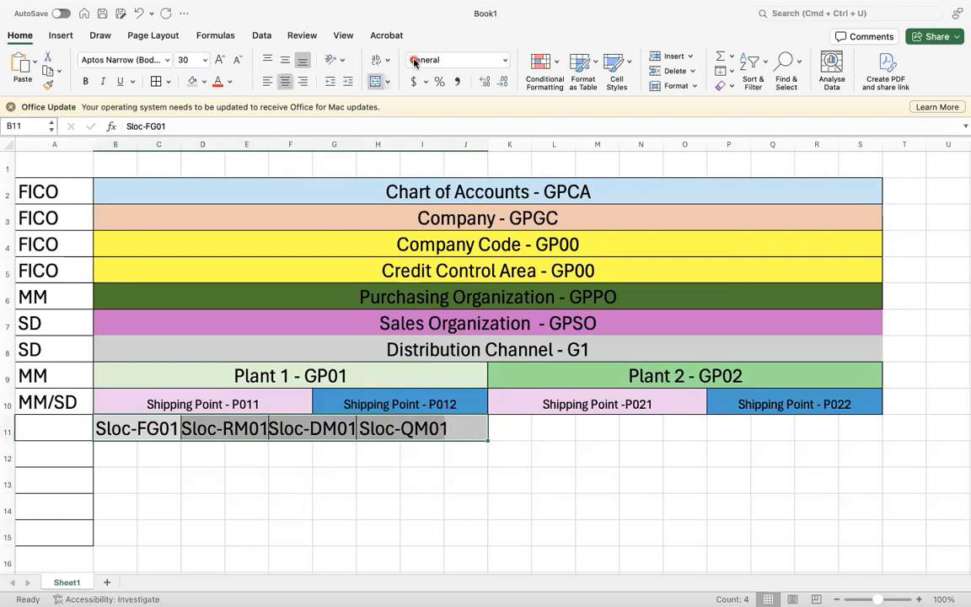
pyautogui.click(186, 60)
pyautogui.write('20')
pyautogui.press('Return')
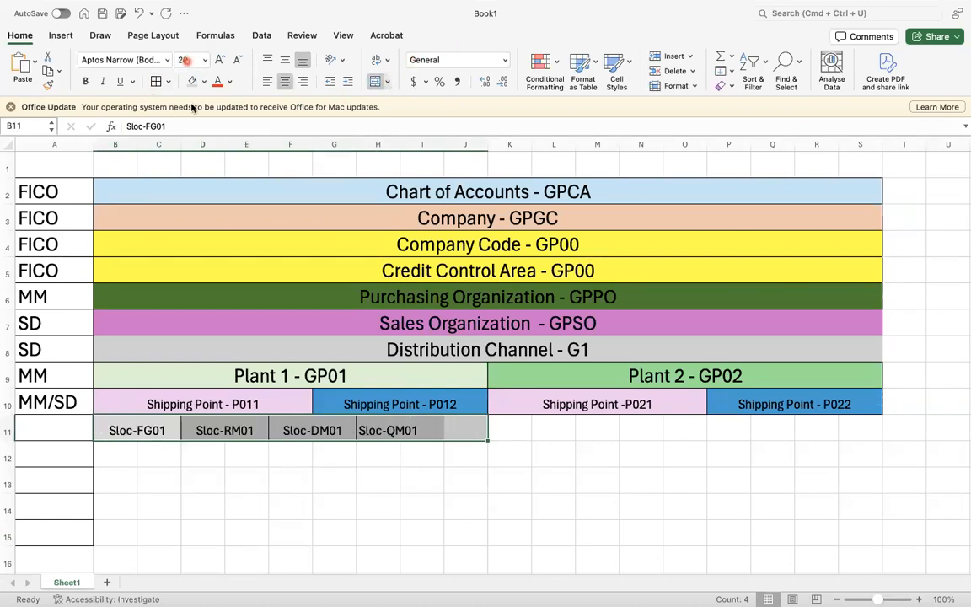
pyautogui.click(282, 452)
# Step: Copy the formatting of the Sloc-FG01 cell to the Sloc-RM01 and Sloc-DM01 cells with Format Painter
pyautogui.click(115, 429)
pyautogui.click(230, 428)
pyautogui.click(136, 429)
pyautogui.click(374, 81)
pyautogui.click(374, 82)
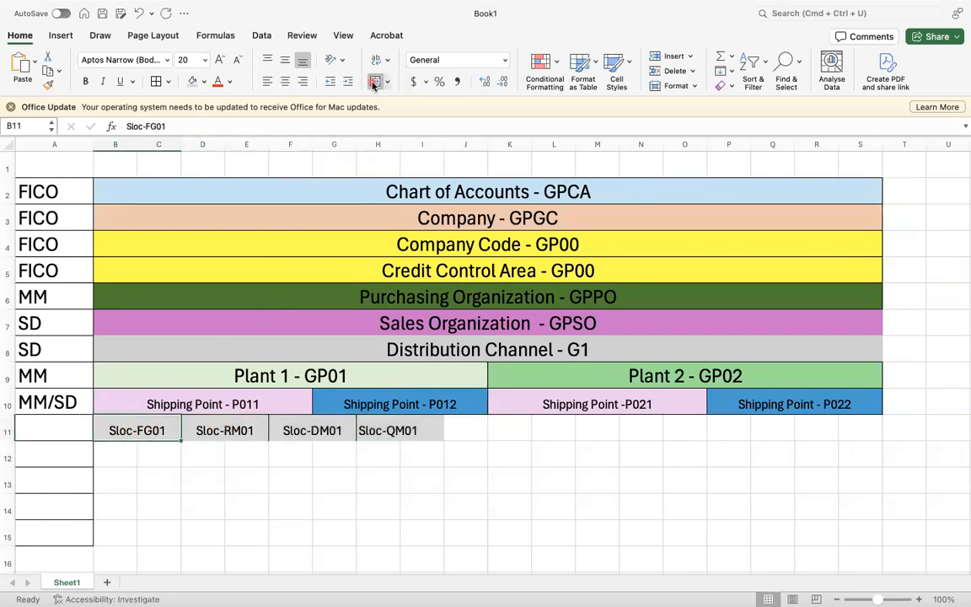
pyautogui.click(50, 87)
pyautogui.click(232, 429)
pyautogui.click(48, 83)
pyautogui.click(308, 429)
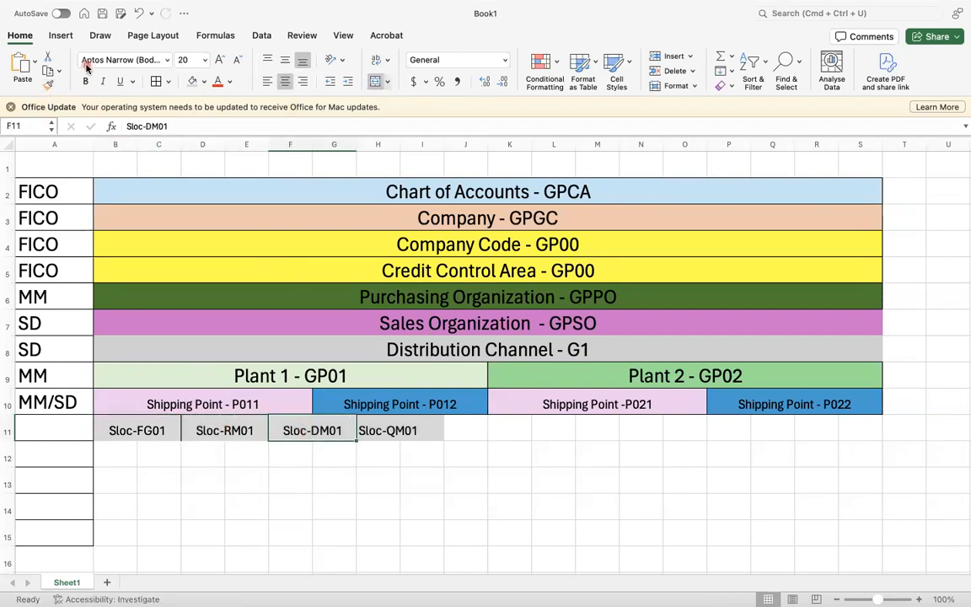
# Step: Merge and centre cells H11:J11 so that the Sloc-QM01 label spans the rest of Plant 1
pyautogui.moveTo(374, 431); pyautogui.dragTo(471, 428)
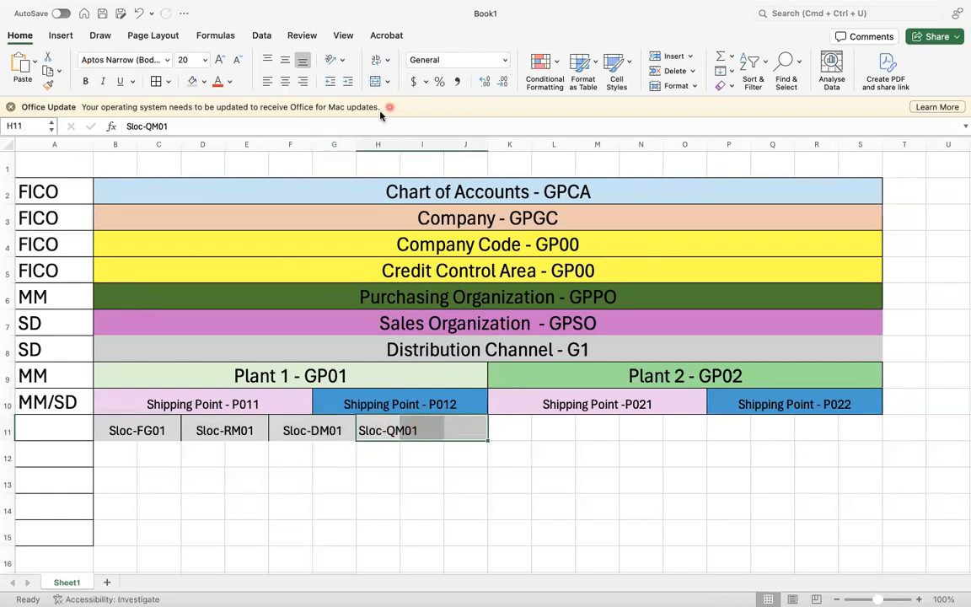
pyautogui.click(375, 81)
pyautogui.click(220, 432)
pyautogui.click(204, 82)
pyautogui.click(244, 482)
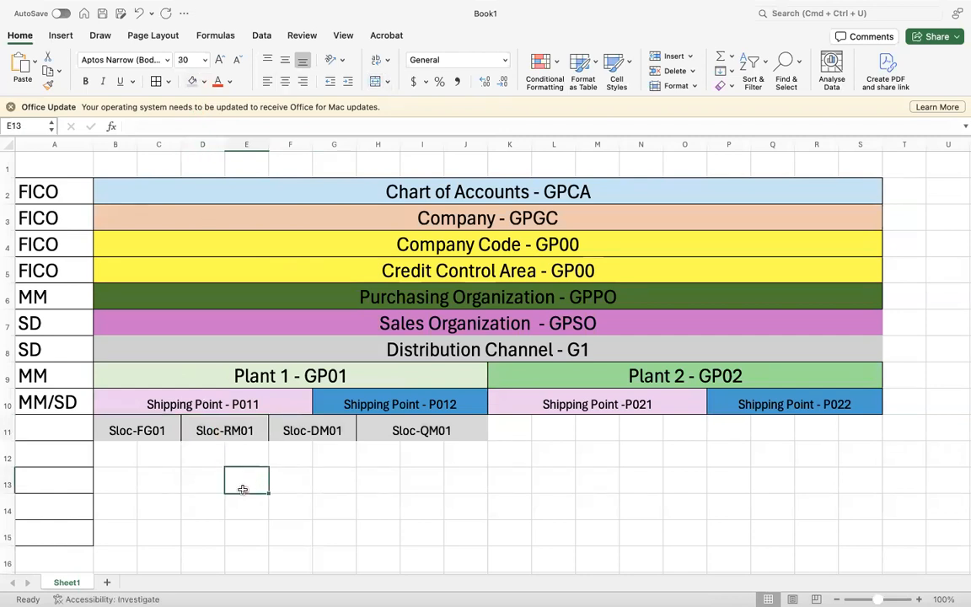
# Step: Apply the pink formatting of shipping points P011 and P021 to the blue shipping points P012 and P022
pyautogui.click(251, 401)
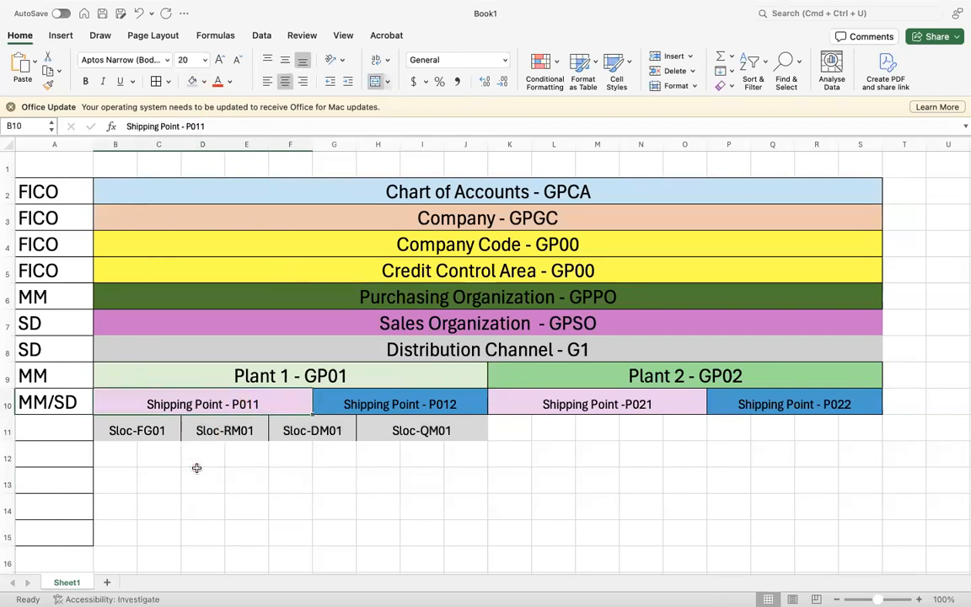
pyautogui.click(48, 82)
pyautogui.click(341, 396)
pyautogui.click(578, 401)
pyautogui.click(48, 81)
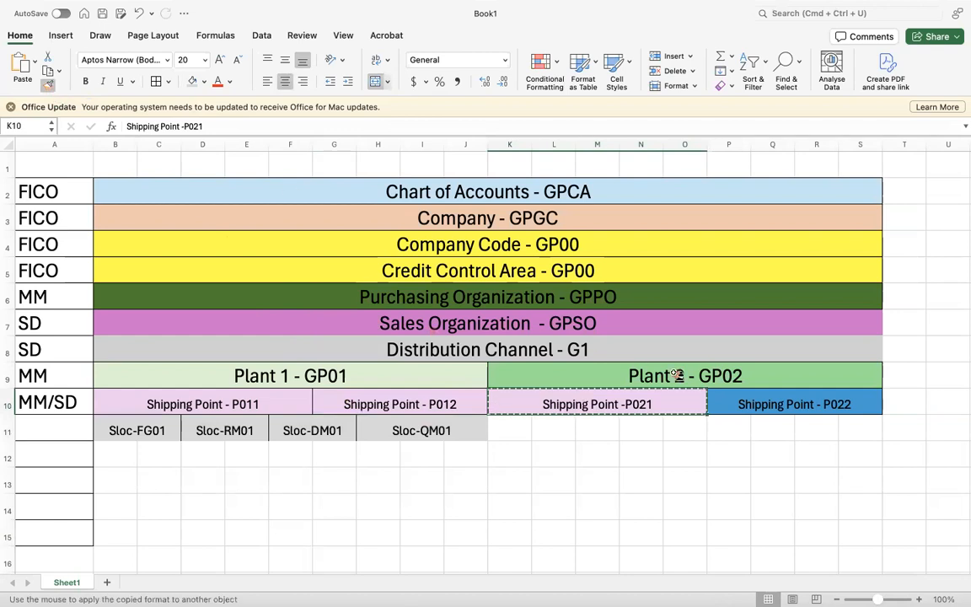
pyautogui.click(745, 403)
pyautogui.click(600, 506)
# Step: Copy the four storage location cells B11:J11 and paste them below Plant 2, starting at K11
pyautogui.moveTo(99, 427); pyautogui.dragTo(410, 428)
pyautogui.press('super+c')
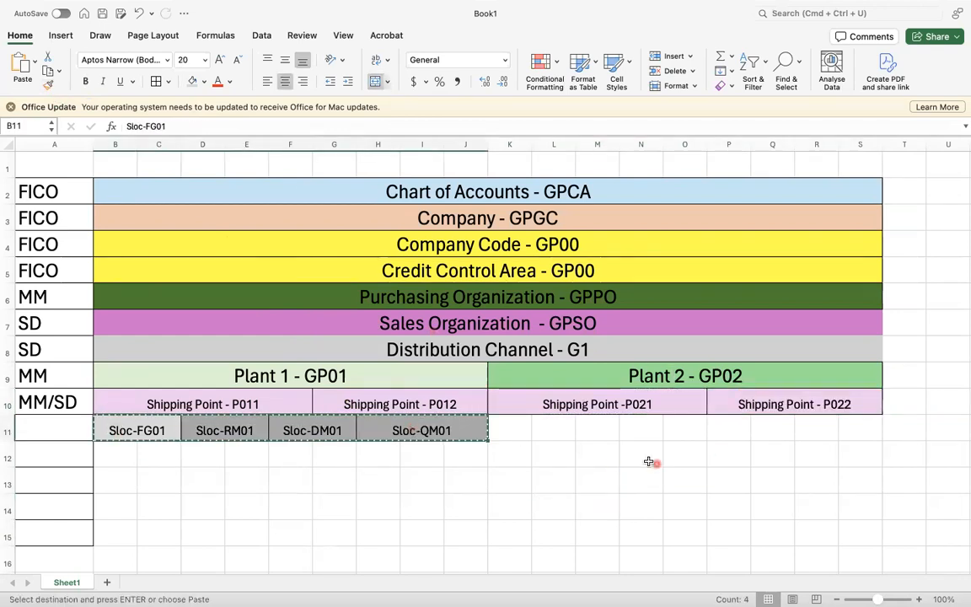
pyautogui.click(536, 427)
pyautogui.click(508, 426)
pyautogui.press('super+v')
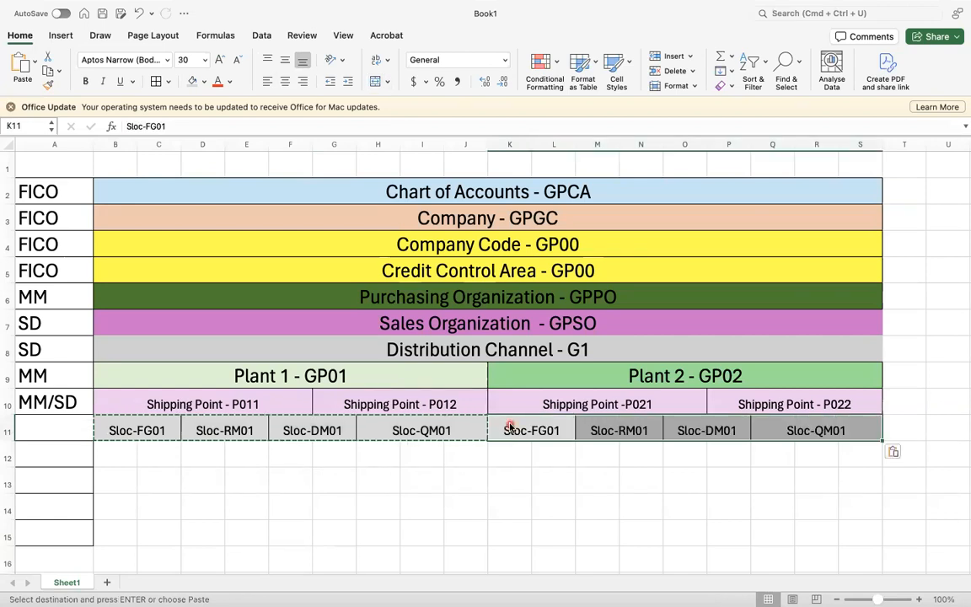
pyautogui.click(759, 544)
pyautogui.click(535, 487)
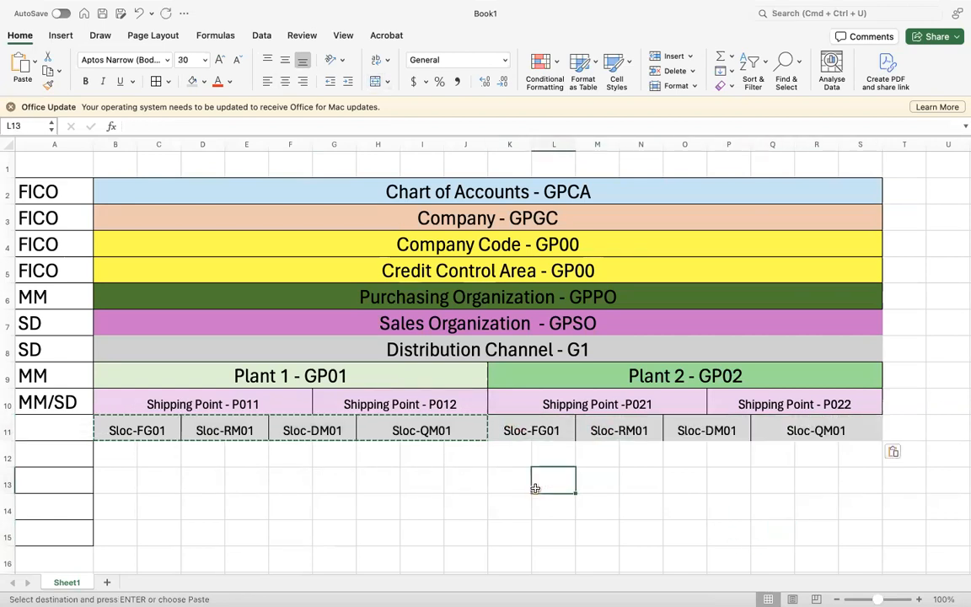
pyautogui.press('super+s')
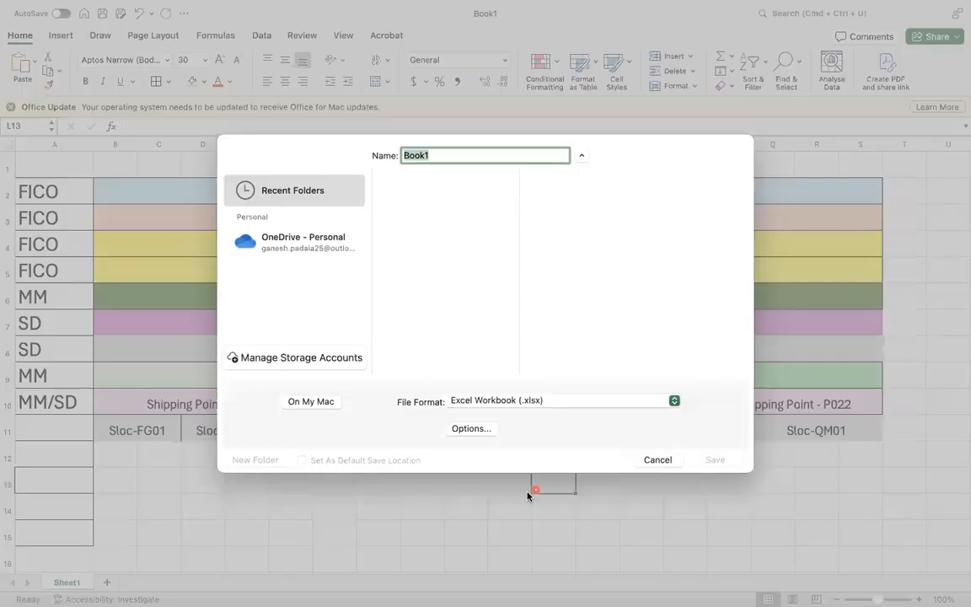
pyautogui.click(656, 460)
pyautogui.click(357, 511)
# Step: Add borders to the storage location cells B11:S11 and label their row with the module "MM" in A11
pyautogui.moveTo(137, 430); pyautogui.dragTo(843, 429)
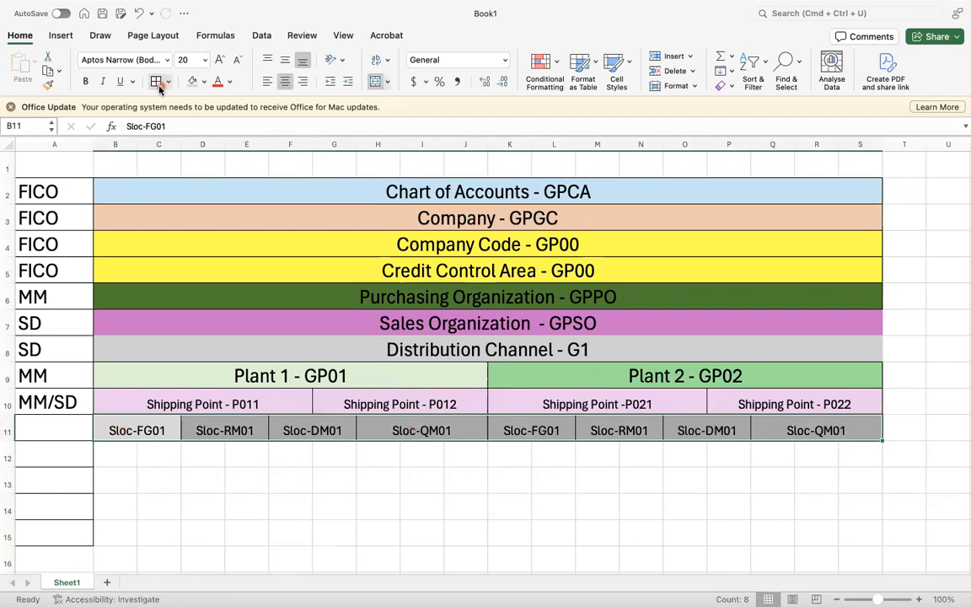
pyautogui.click(201, 500)
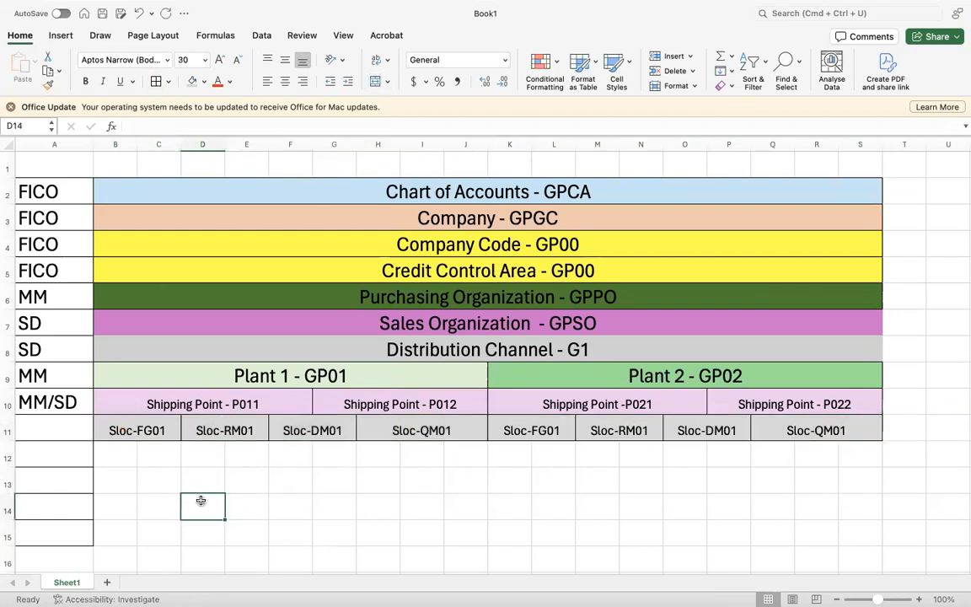
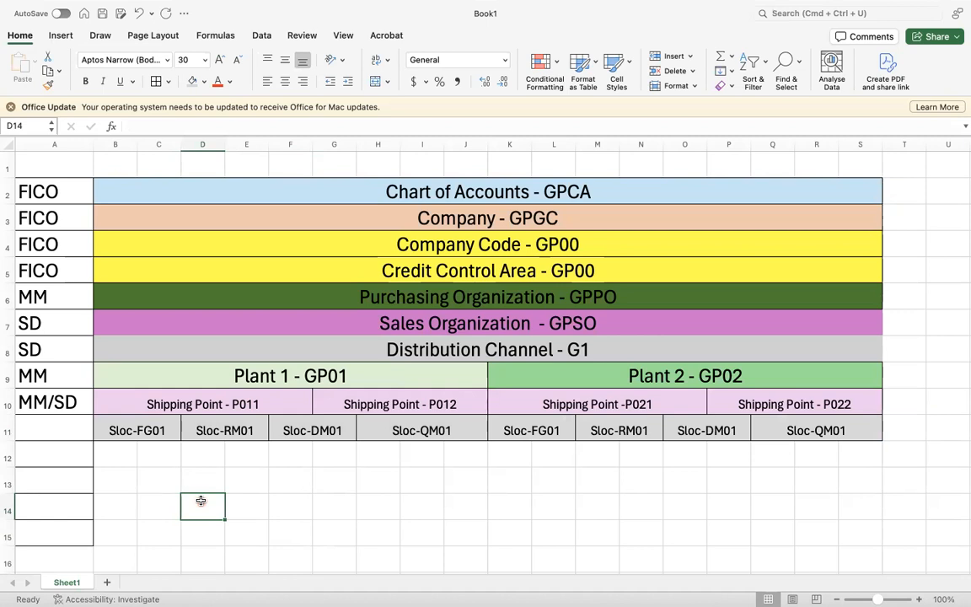
pyautogui.doubleClick(32, 430)
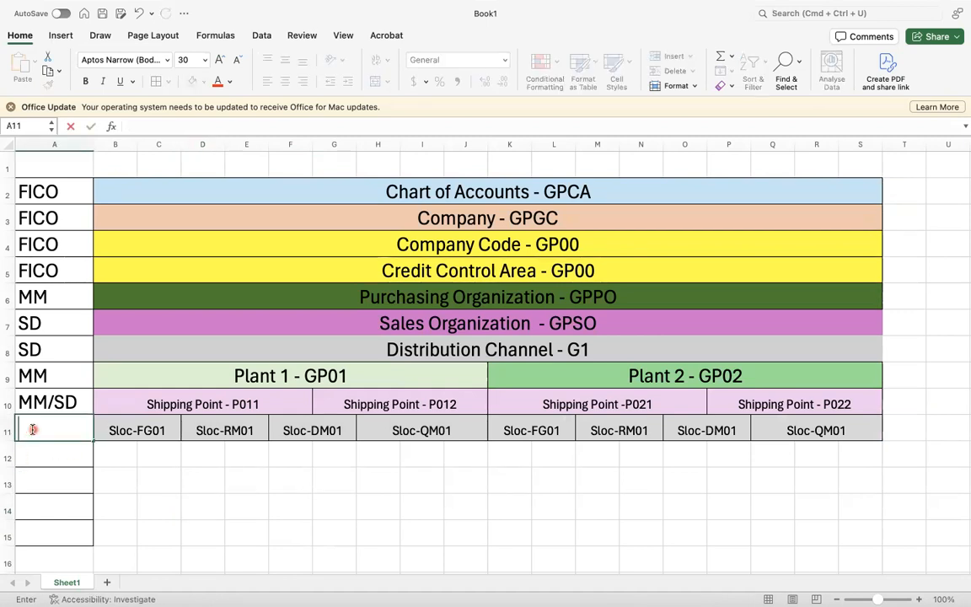
pyautogui.write('MM')
pyautogui.press('Return')
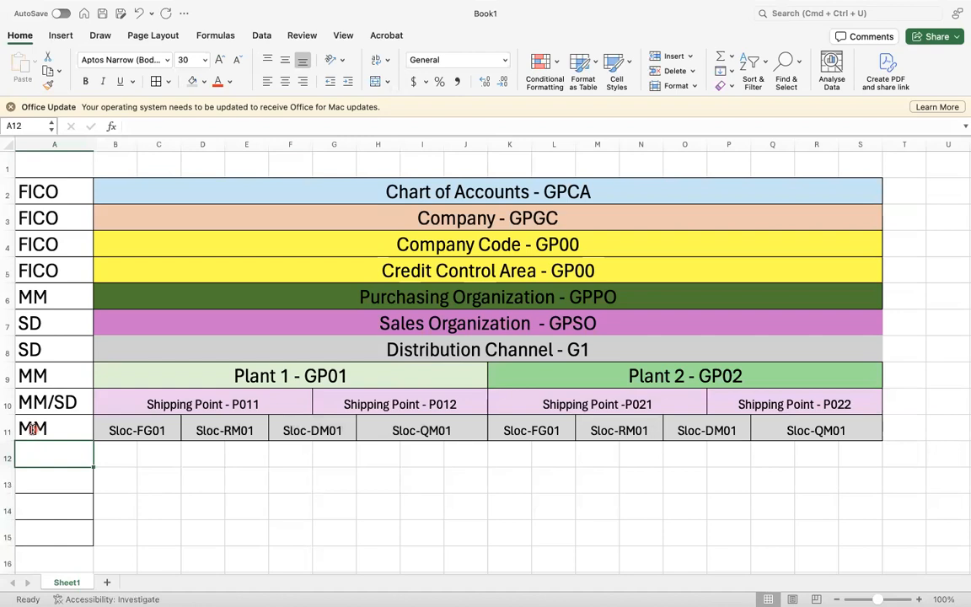
pyautogui.moveTo(403, 190); pyautogui.dragTo(410, 424)
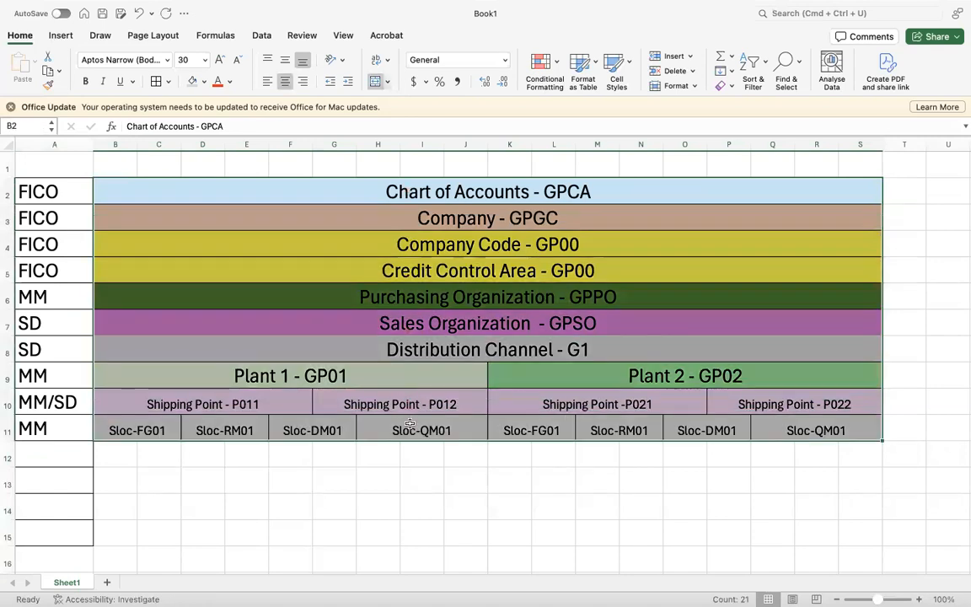
pyautogui.click(371, 378)
pyautogui.click(495, 314)
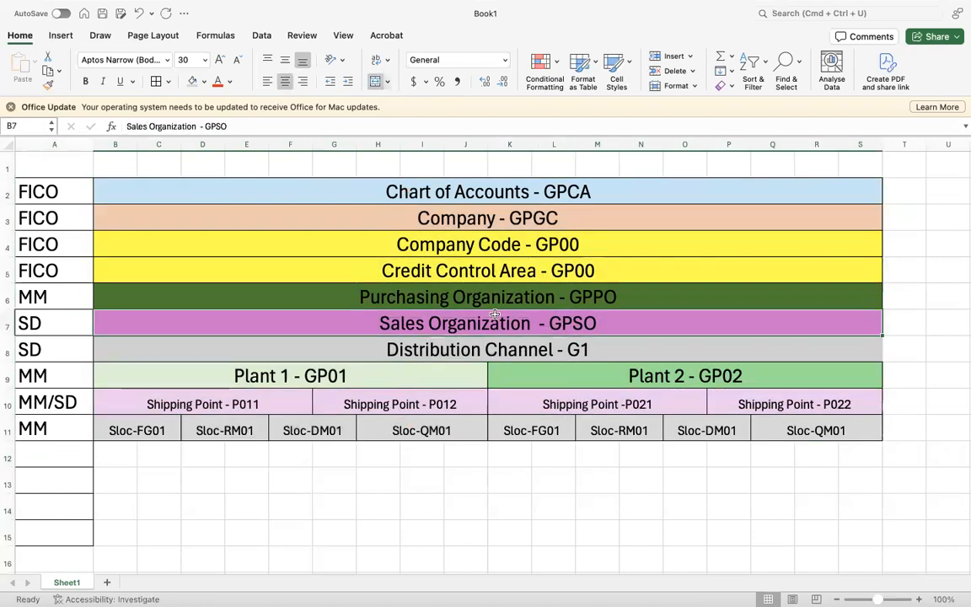
pyautogui.click(620, 374)
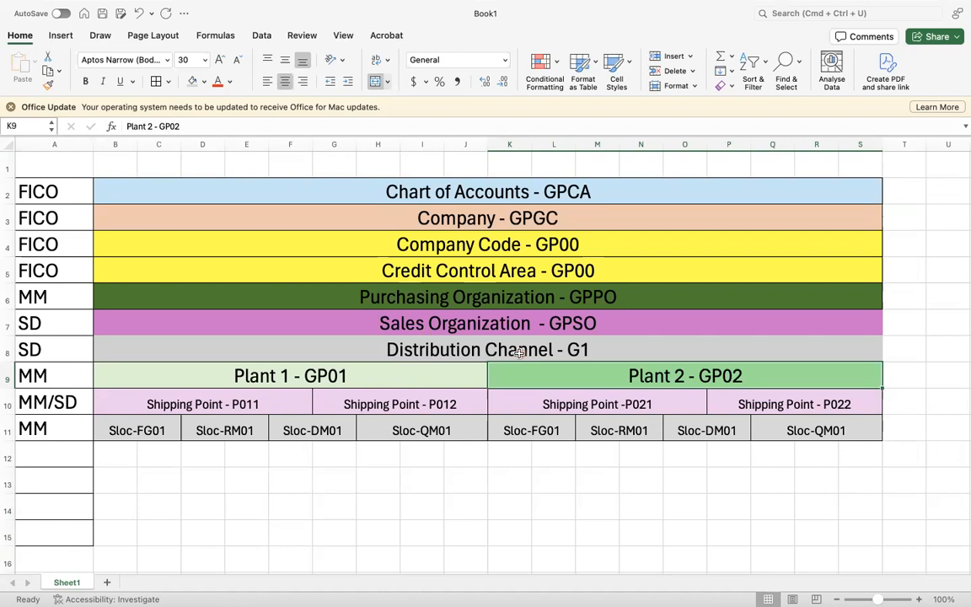
# Step: Insert a row above the plant row and fill it with a copy of the Distribution Channel row
pyautogui.click(8, 375)
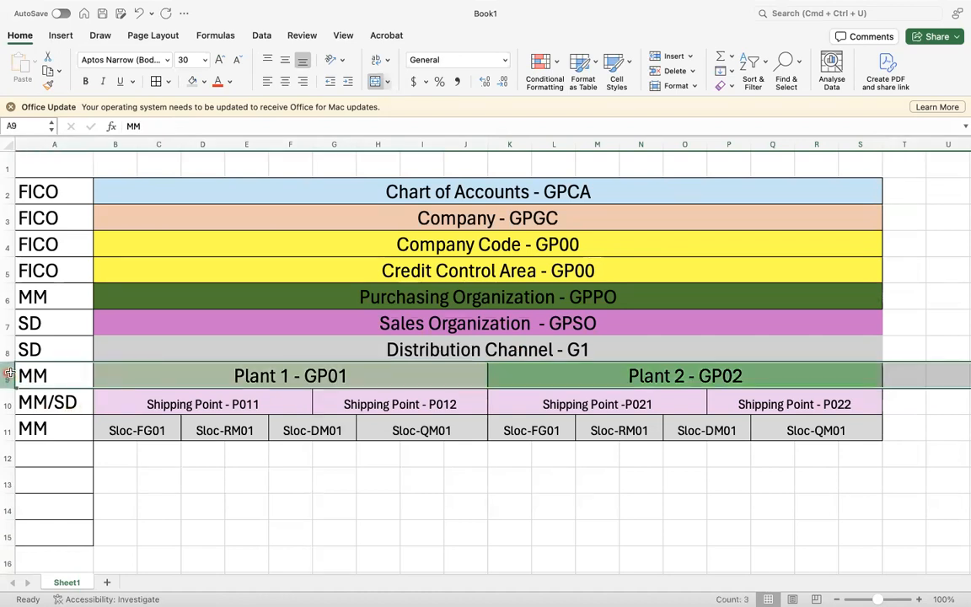
pyautogui.press('super+shift+equal')
pyautogui.press('super+d')
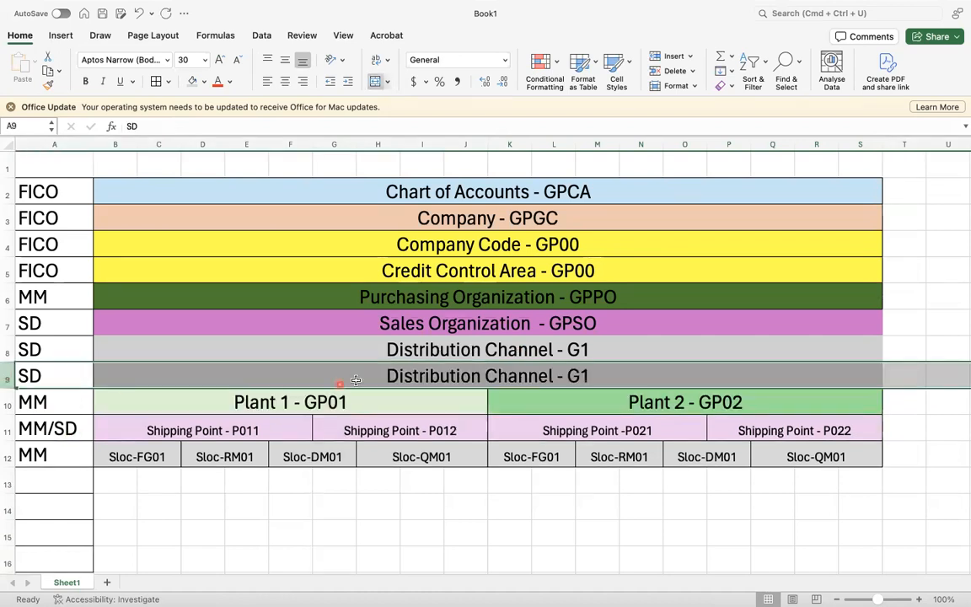
pyautogui.click(444, 376)
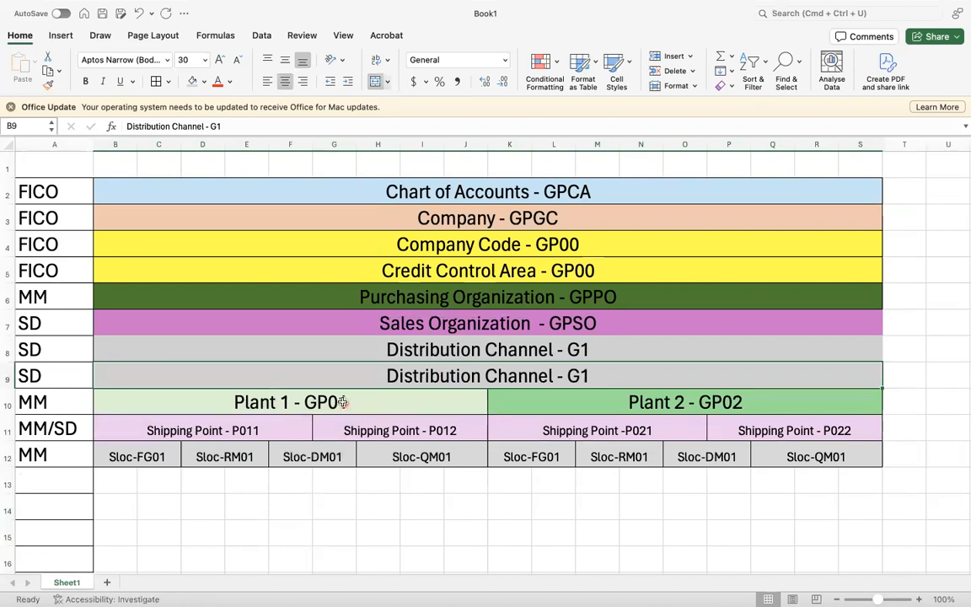
# Step: Copy the formatting of the two plant cells onto the duplicate Distribution Channel row 9
pyautogui.moveTo(329, 403); pyautogui.dragTo(559, 401)
pyautogui.click(49, 85)
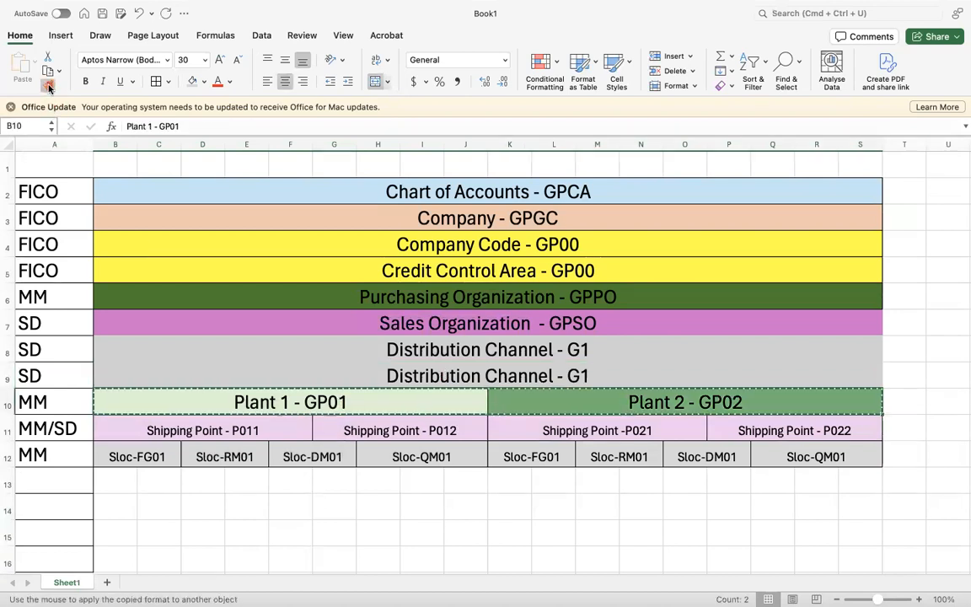
pyautogui.click(252, 367)
# Step: Enter "Sales Area - GPS1" in B9, above Plant 1
pyautogui.write('Sales O')
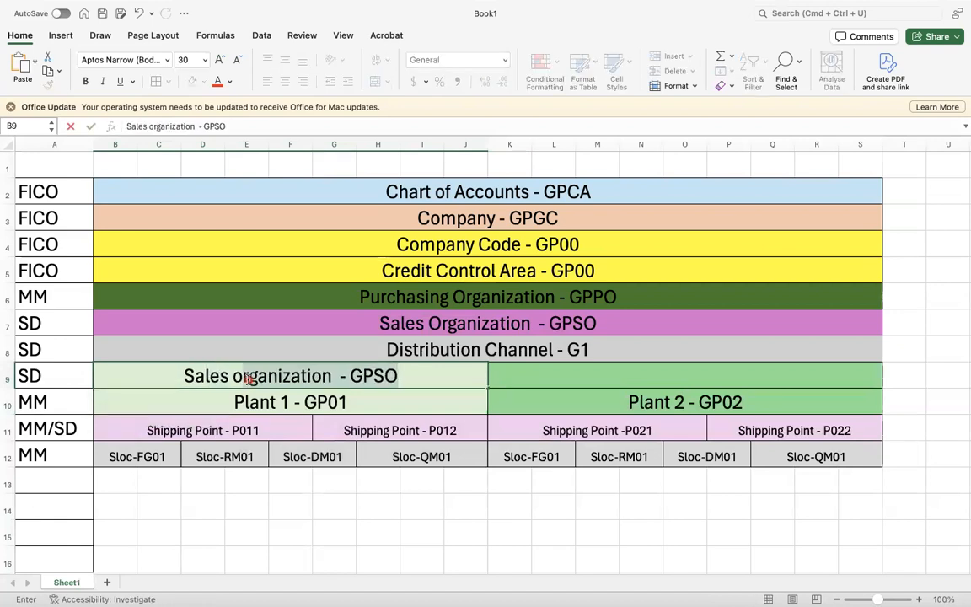
pyautogui.press('BackSpace')
pyautogui.press('BackSpace')
pyautogui.write('Area ')
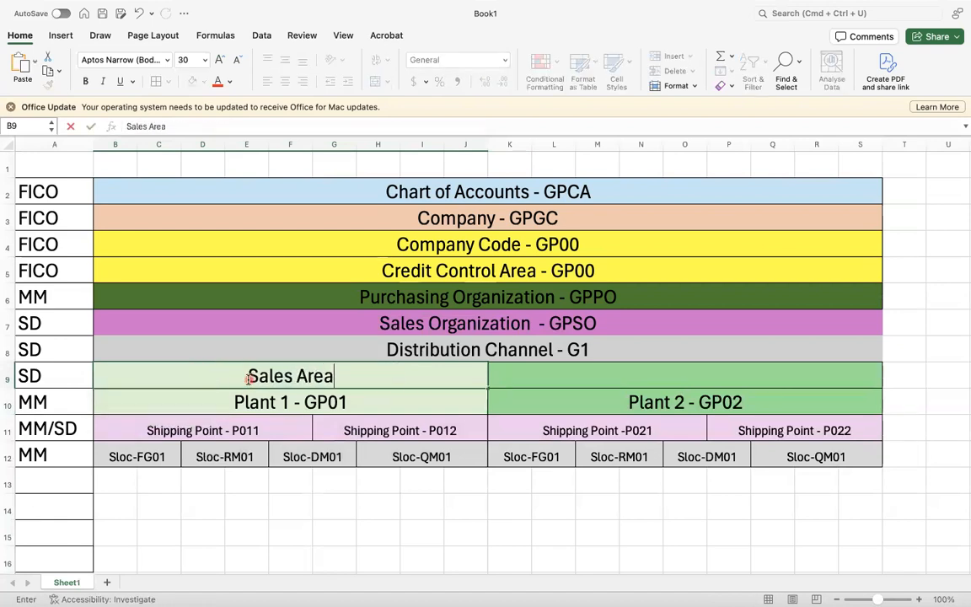
pyautogui.write('- gp')
pyautogui.press('BackSpace')
pyautogui.press('BackSpace')
pyautogui.write('GPS1')
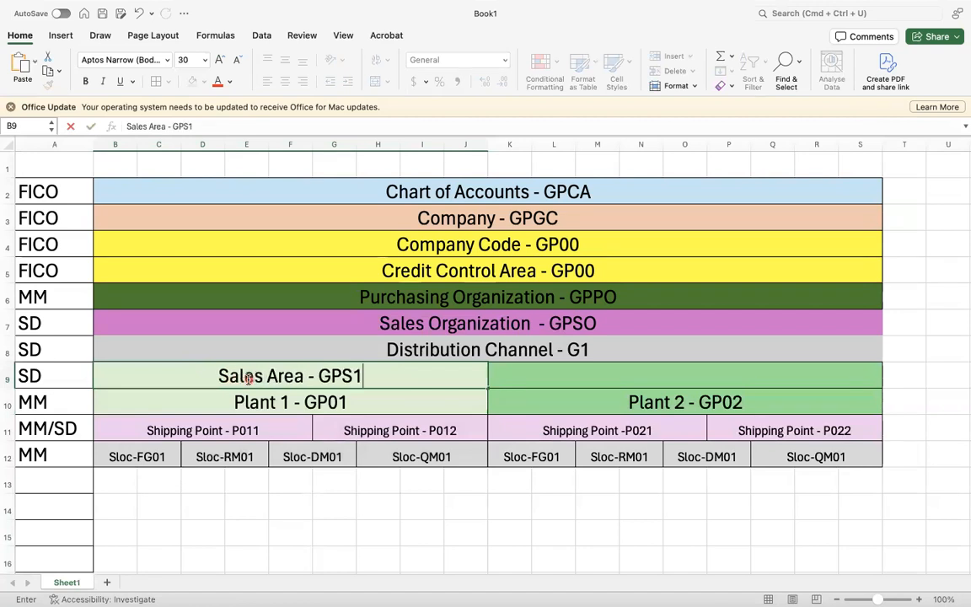
pyautogui.press('Tab')
# Step: Enter "Sales Area - GPS2" in K9, above Plant 2
pyautogui.write('sa')
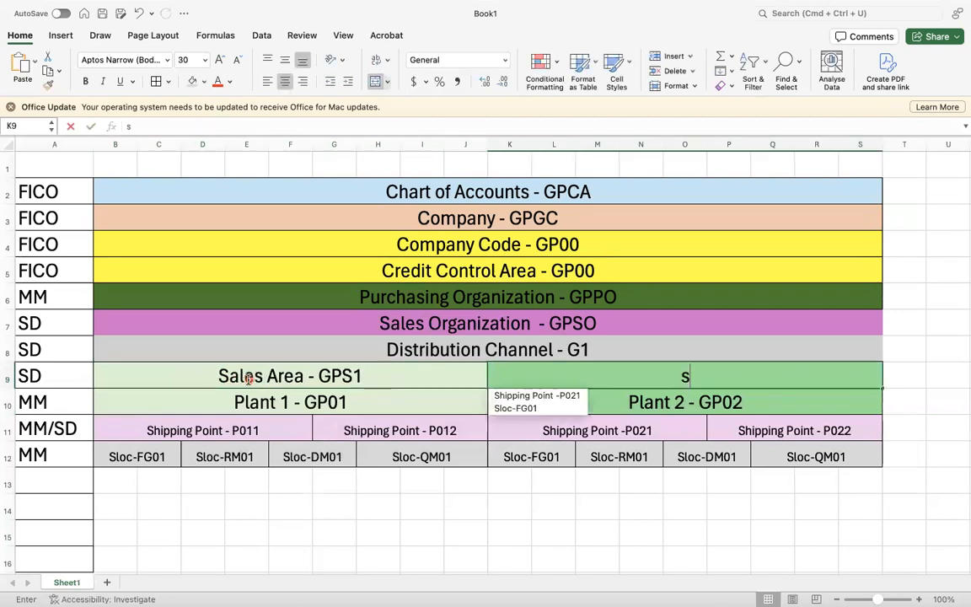
pyautogui.press('BackSpace')
pyautogui.press('BackSpace')
pyautogui.write('S')
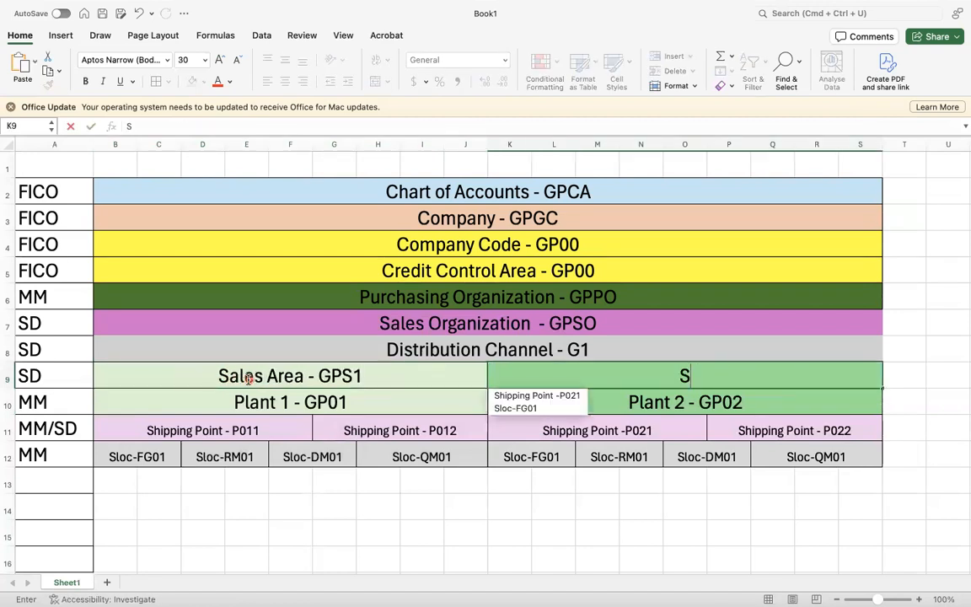
pyautogui.write('ales A')
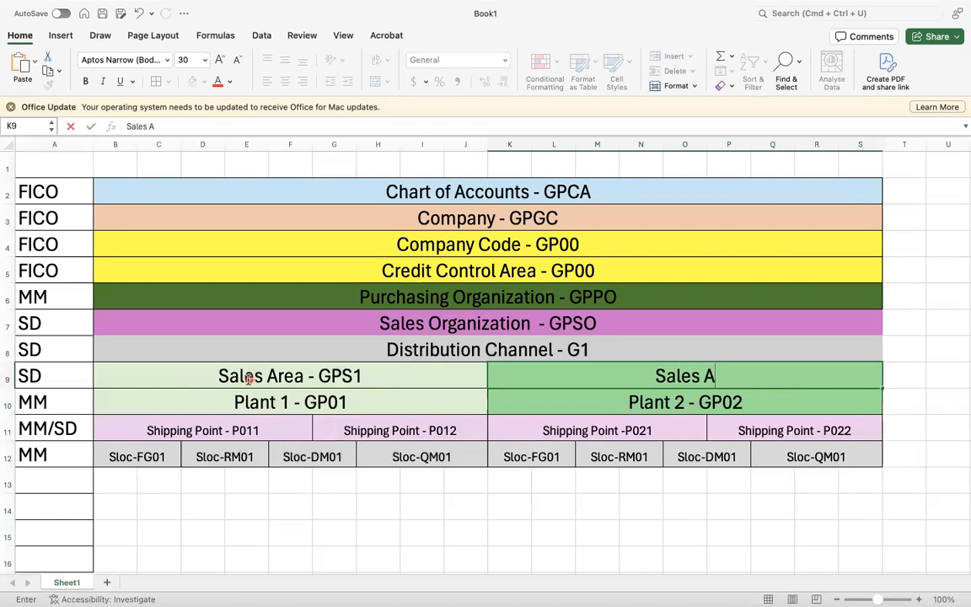
pyautogui.write('rea')
pyautogui.press('XF86AudioMute')
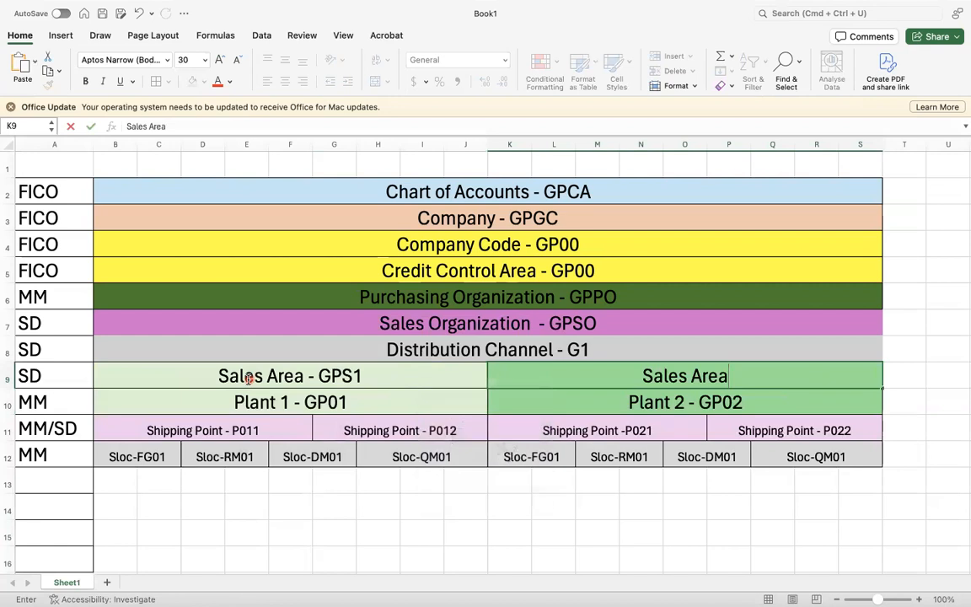
pyautogui.press('XF86AudioRaiseVolume')
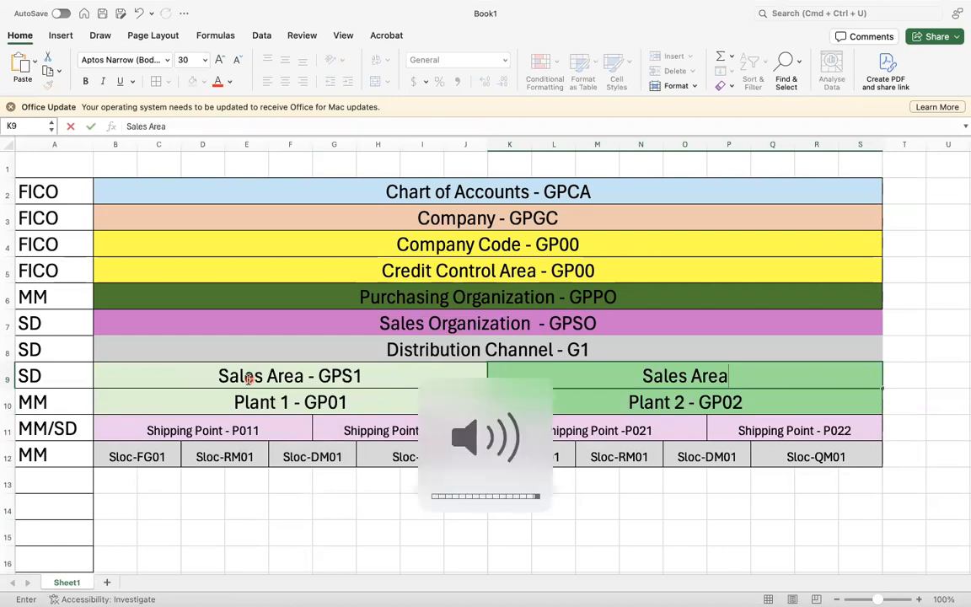
pyautogui.write('G')
pyautogui.press('BackSpace')
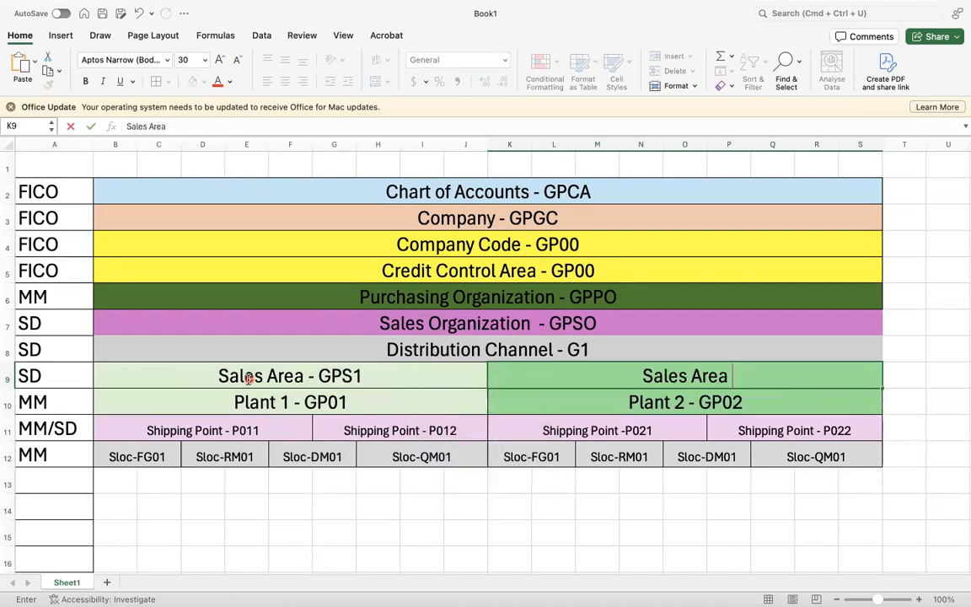
pyautogui.write('- g')
pyautogui.press('BackSpace')
pyautogui.write('GPS2')
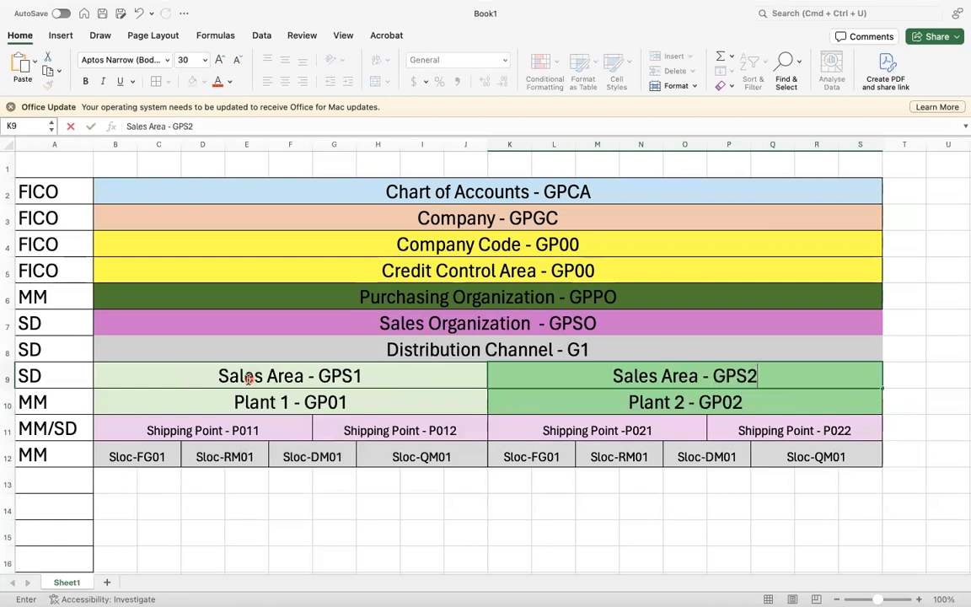
pyautogui.press('Return')
# Step: Fill both sales area cells in row 9 with light blue
pyautogui.click(287, 373)
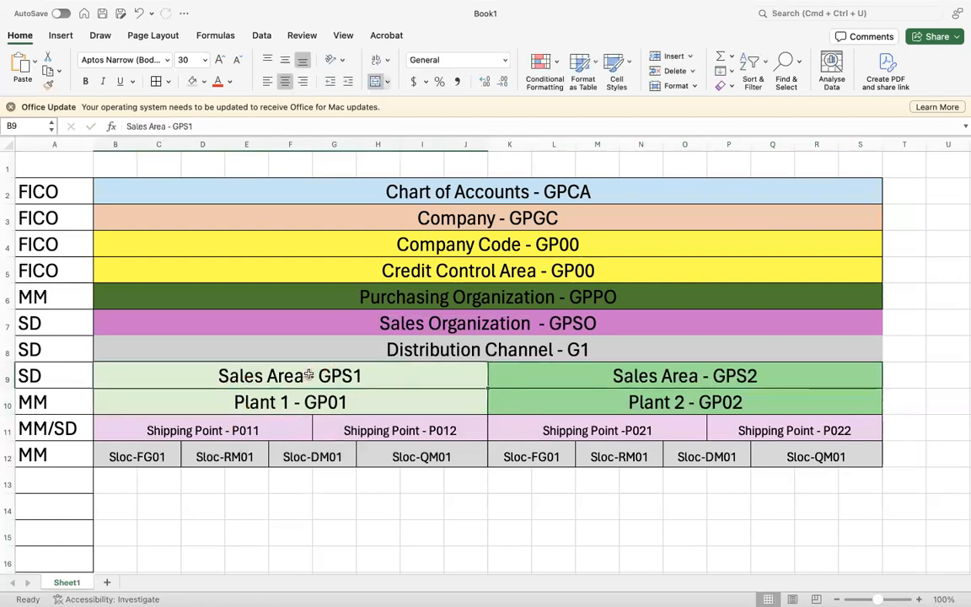
pyautogui.moveTo(425, 371)
pyautogui.mouseDown()
pyautogui.moveTo(417, 372)
pyautogui.moveTo(564, 372)
pyautogui.mouseUp()
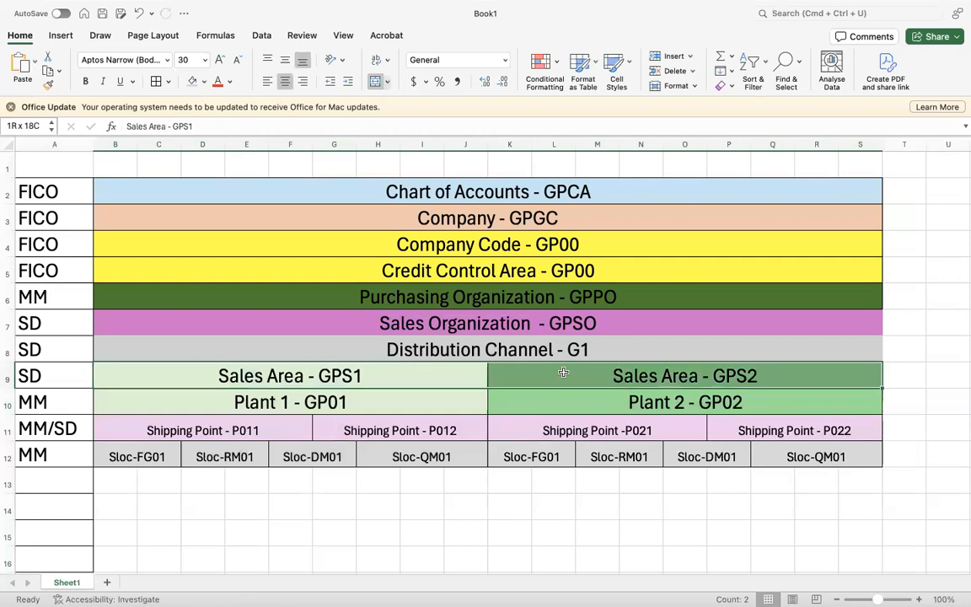
pyautogui.click(203, 81)
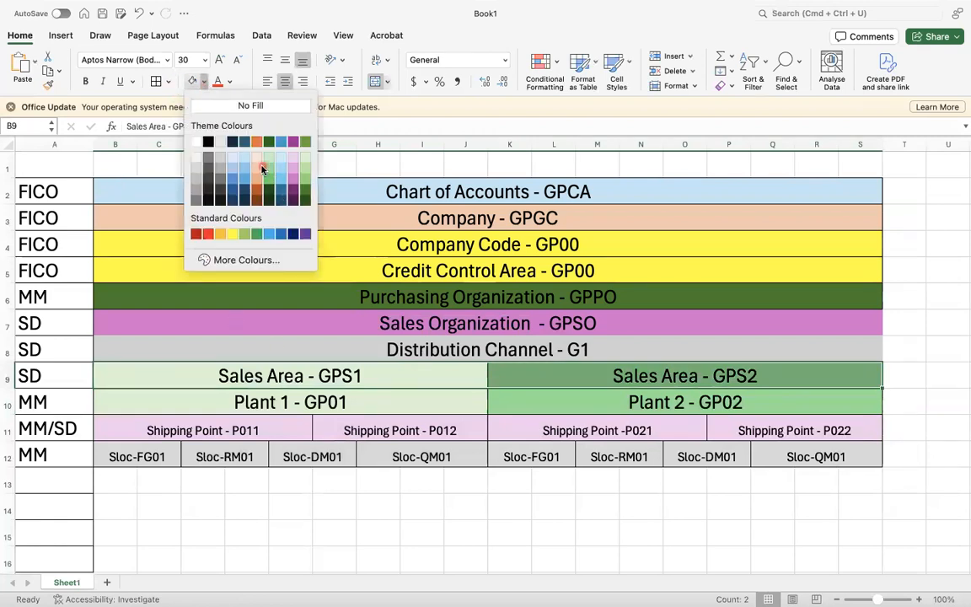
pyautogui.click(248, 162)
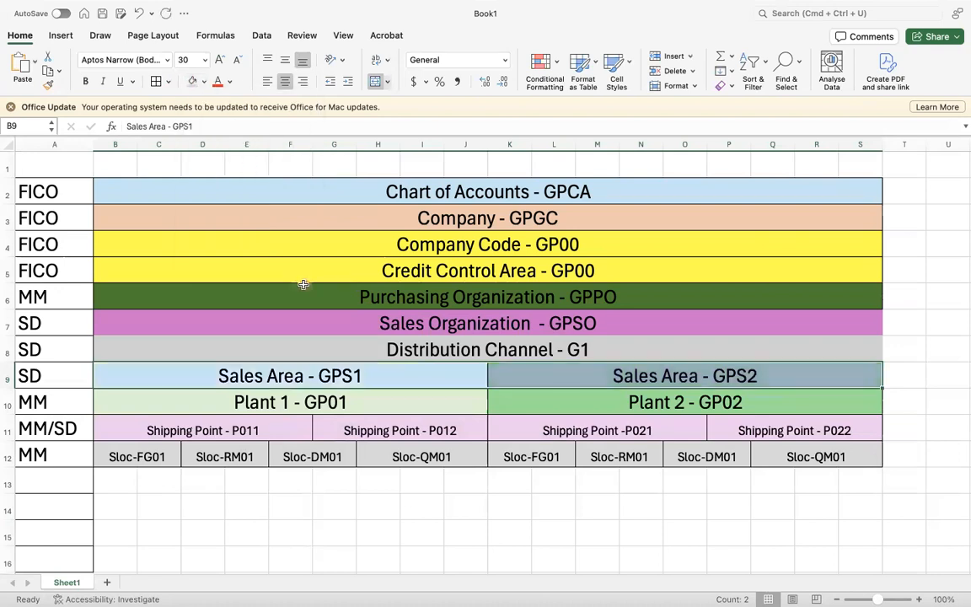
# Step: Fill both plant cells in row 10 with the same medium green
pyautogui.click(305, 402)
pyautogui.moveTo(305, 402); pyautogui.dragTo(513, 401)
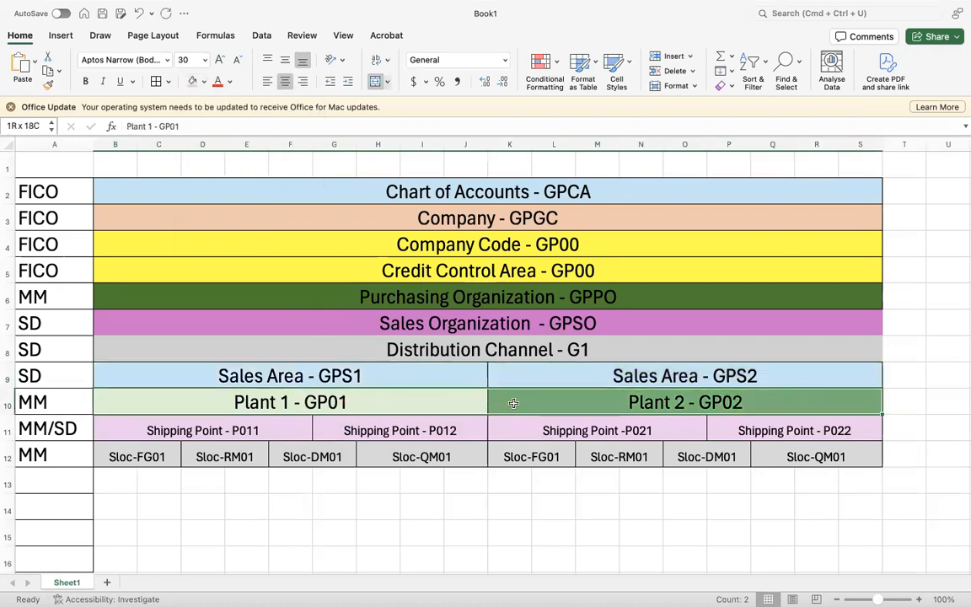
pyautogui.click(205, 85)
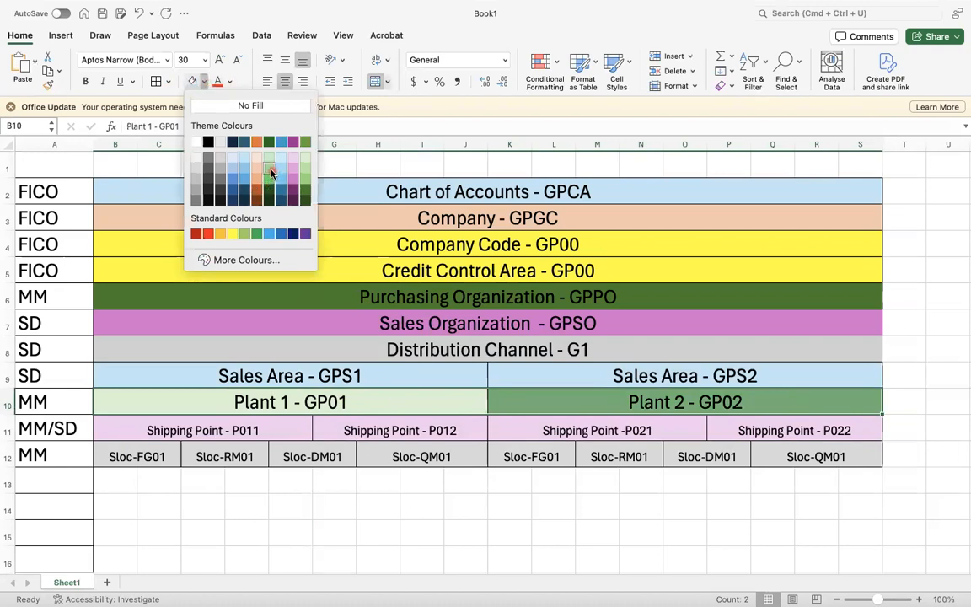
pyautogui.click(271, 172)
pyautogui.click(301, 490)
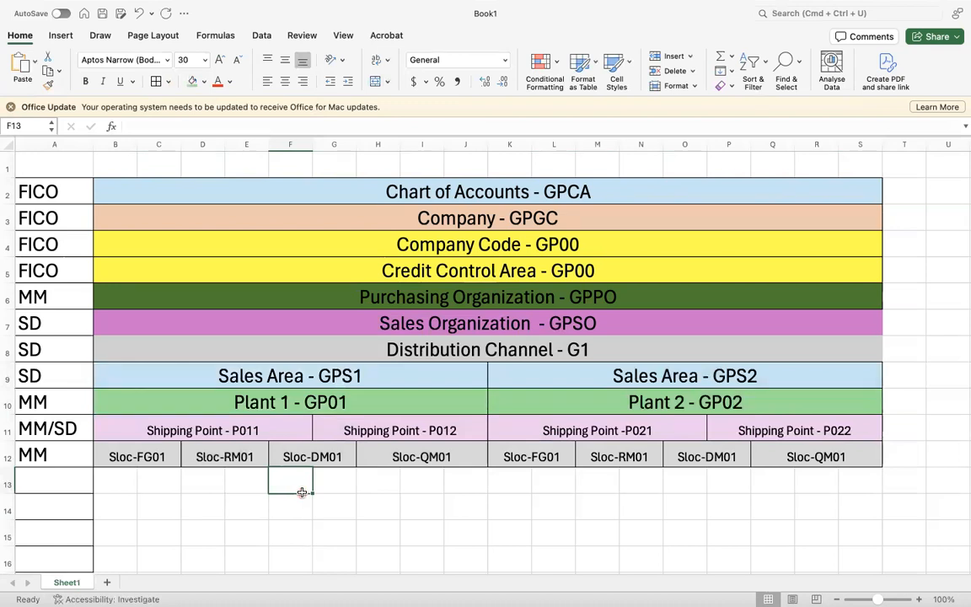
# Step: Duplicate the storage location row into the empty row 13 below it
pyautogui.click(8, 478)
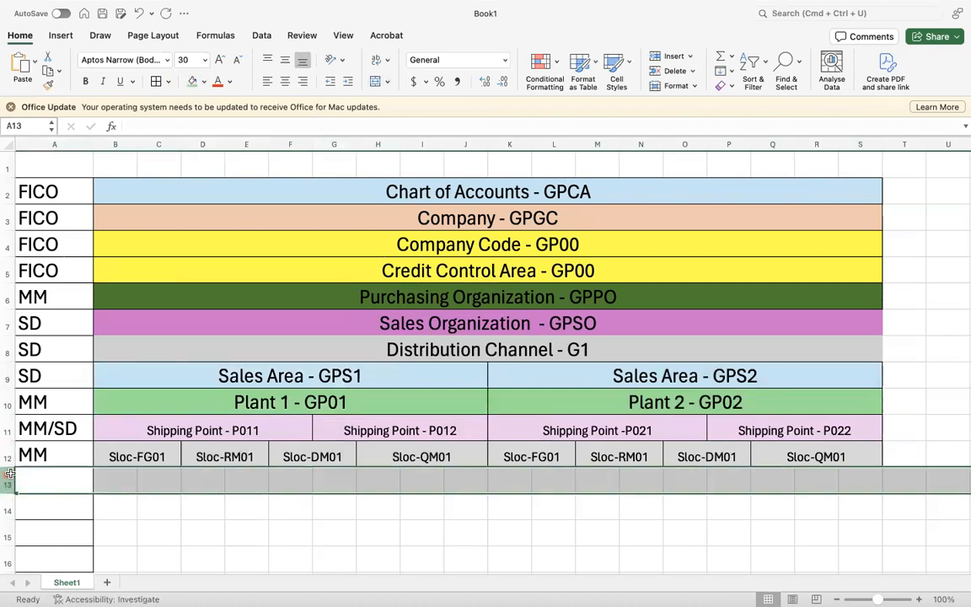
pyautogui.press('super+d')
pyautogui.click(63, 481)
# Step: Replace the contents of B13 with "Purchase Group - G01"
pyautogui.click(136, 482)
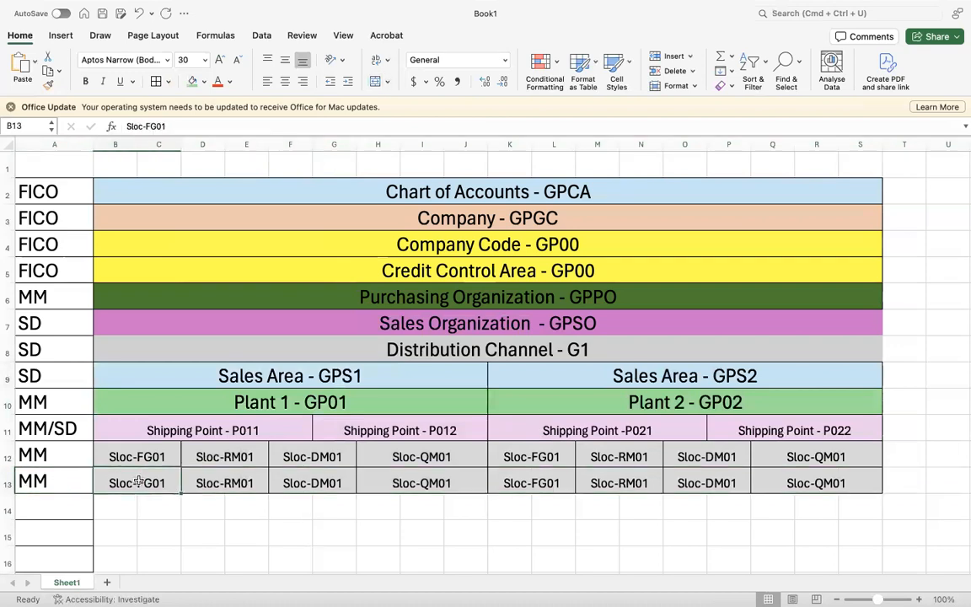
pyautogui.write('Pu')
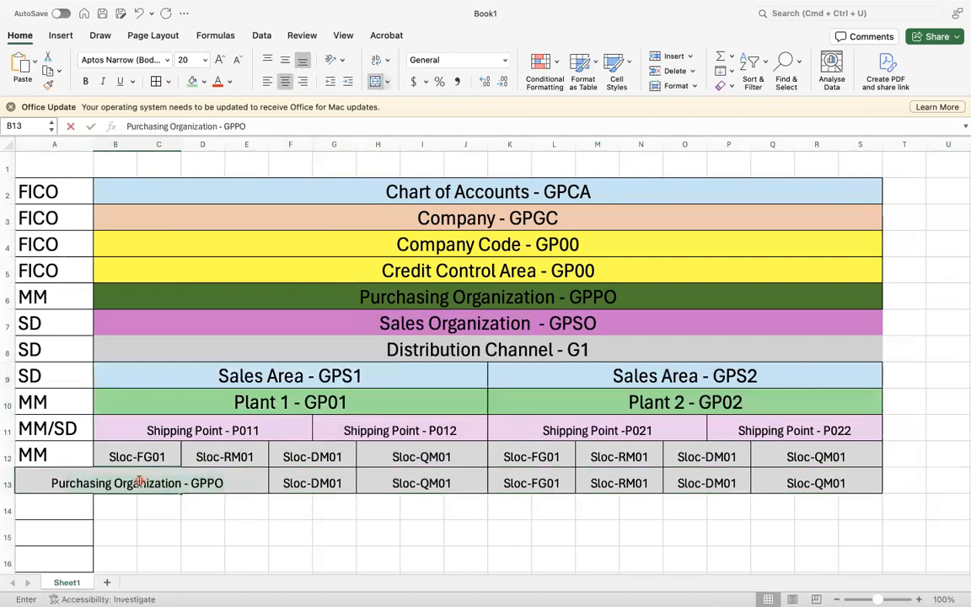
pyautogui.write('rchase')
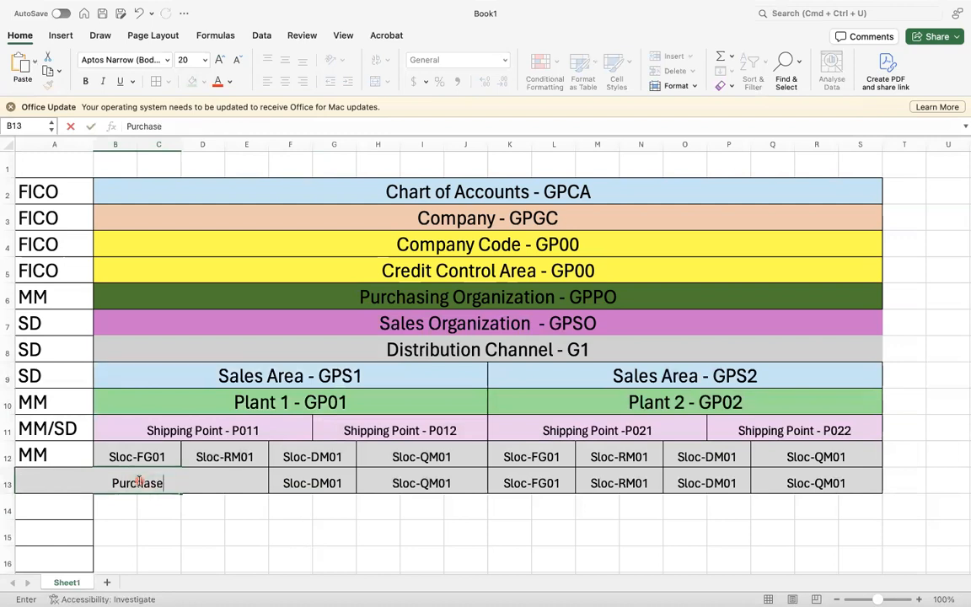
pyautogui.write(' Group - G01')
pyautogui.press('Tab')
# Step: Reduce the font size of the purchase group cell B13 to 14 so the text fits
pyautogui.click(139, 482)
pyautogui.click(192, 63)
pyautogui.write('16')
pyautogui.press('Return')
pyautogui.click(193, 64)
pyautogui.write('14')
pyautogui.press('Return')
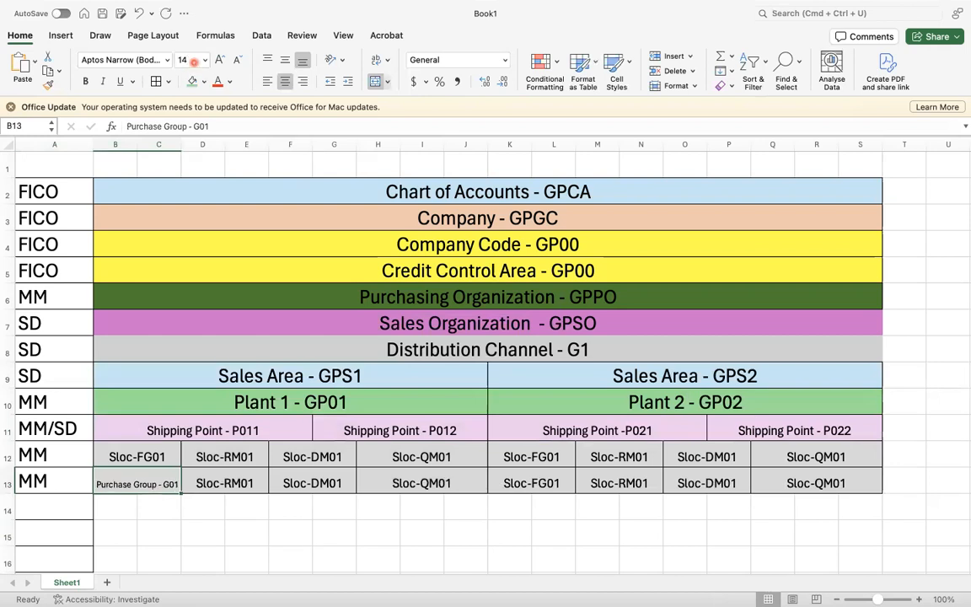
# Step: Copy the purchase group cell B13 into D13 and change its text to "Purchase Group - G02"
pyautogui.press('super+c')
pyautogui.click(229, 482)
pyautogui.press('super+v')
pyautogui.press('Escape')
pyautogui.doubleClick(263, 483)
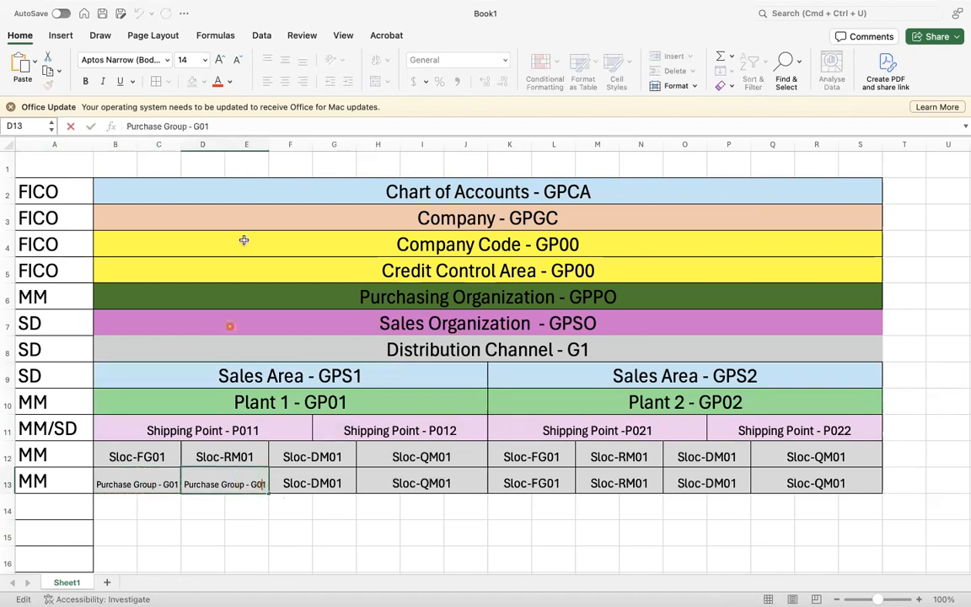
pyautogui.press('BackSpace')
pyautogui.write('2')
pyautogui.press('Return')
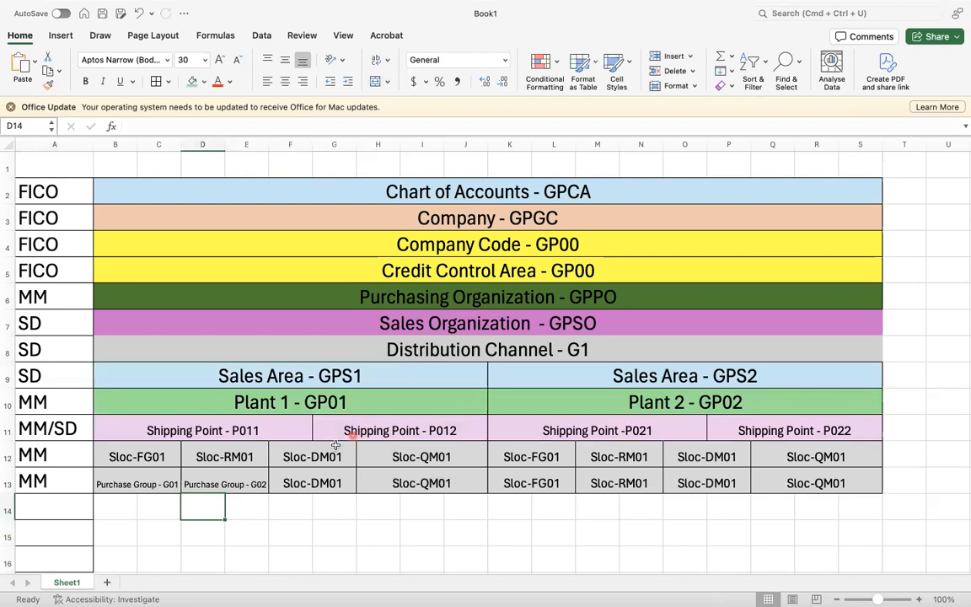
# Step: Copy the purchase group cell D13 into F13 and change its text to "Purchase Group - G03"
pyautogui.click(289, 484)
pyautogui.click(226, 483)
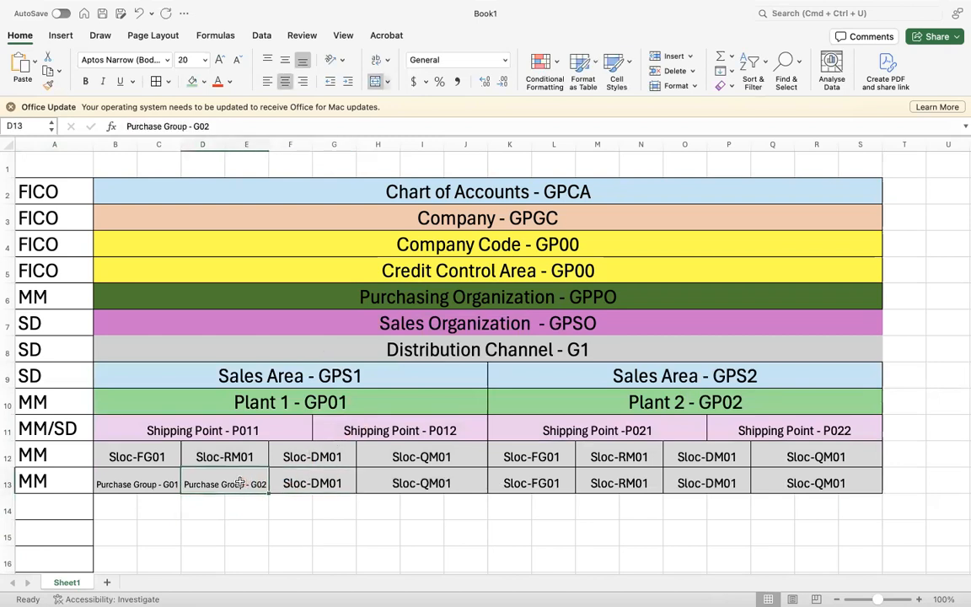
pyautogui.click(210, 127)
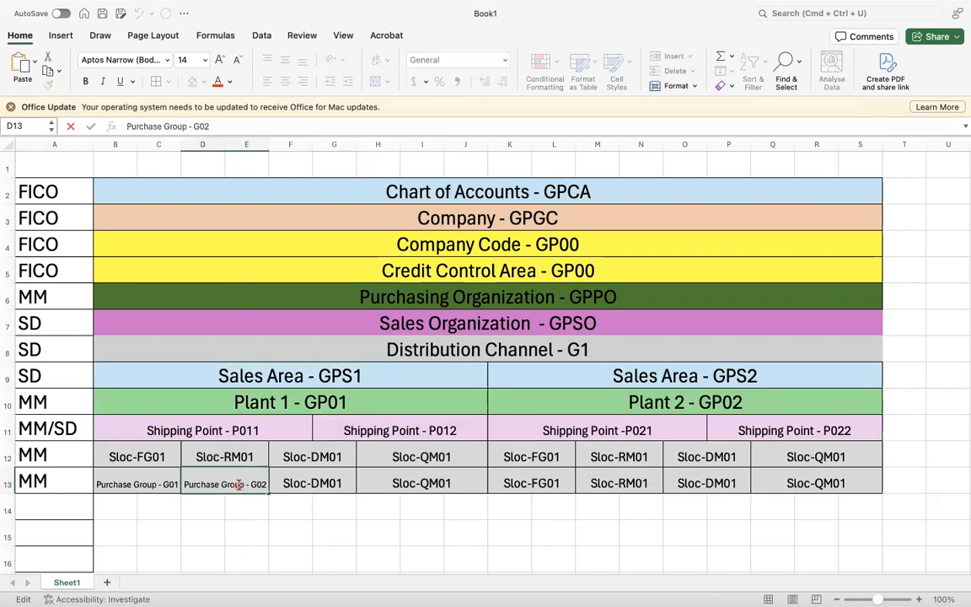
pyautogui.click(252, 517)
pyautogui.click(226, 483)
pyautogui.press('super+c')
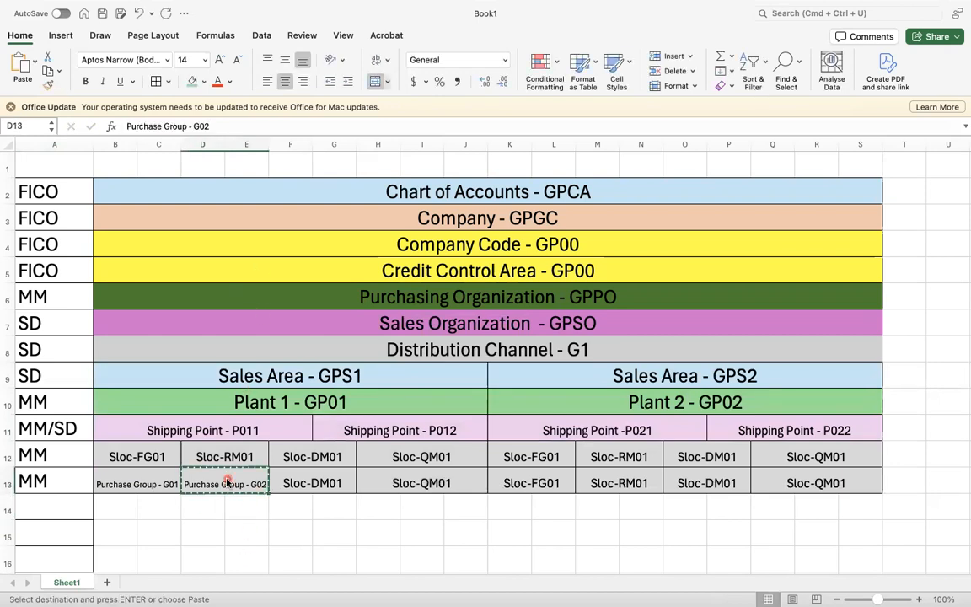
pyautogui.click(296, 485)
pyautogui.press('super+v')
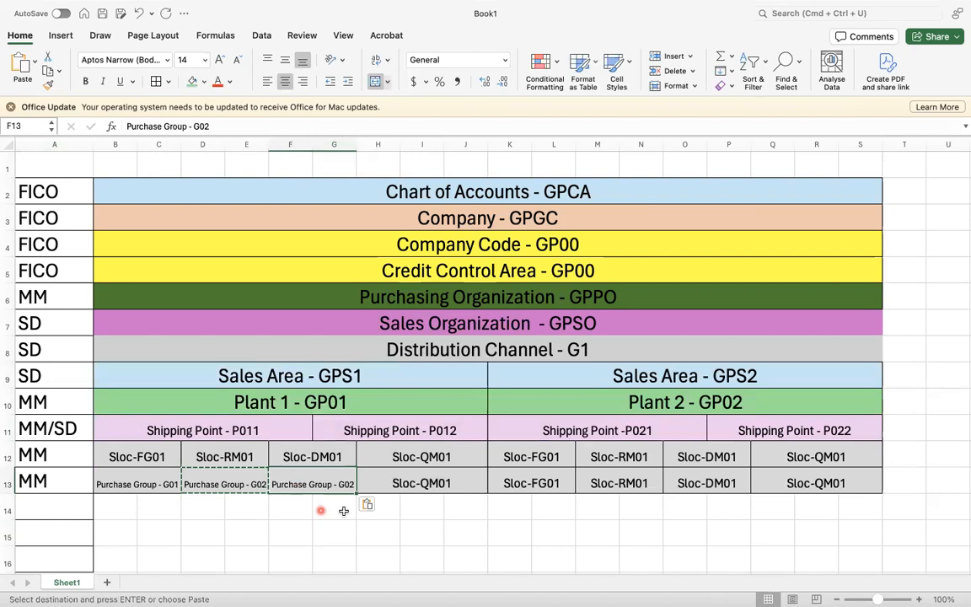
pyautogui.click(215, 126)
pyautogui.press('BackSpace')
pyautogui.write('3')
pyautogui.press('Return')
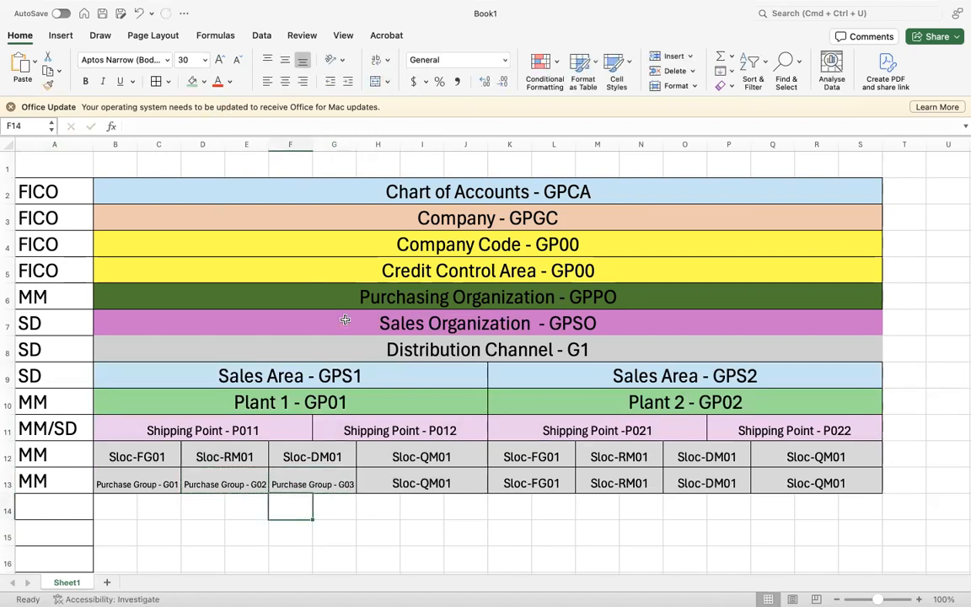
# Step: Copy the purchase group cell F13 and paste it over the storage location in H13
pyautogui.click(311, 482)
pyautogui.press('super+c')
pyautogui.click(380, 482)
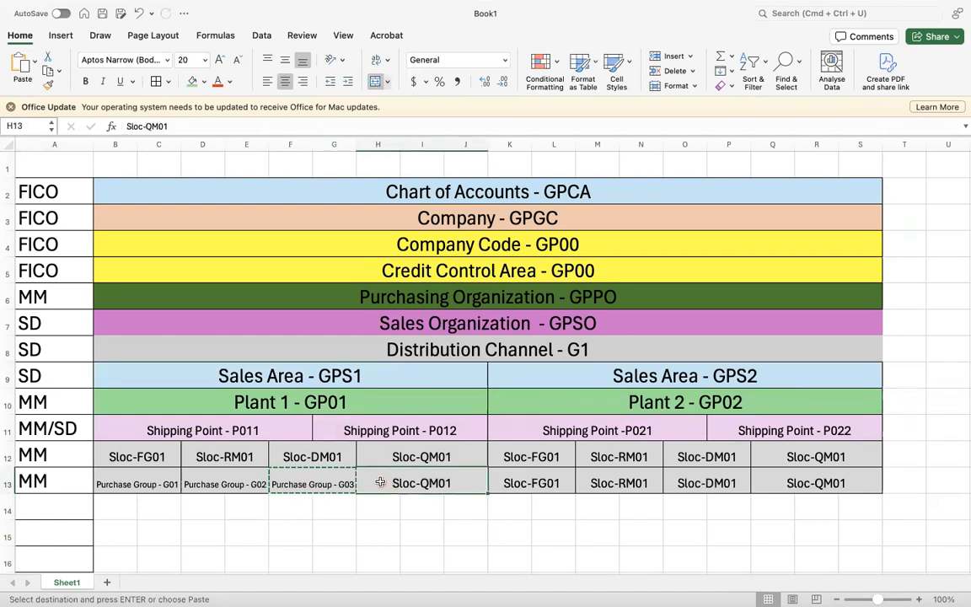
pyautogui.press('super+v')
pyautogui.click(384, 510)
# Step: Apply the formatting of the purchase group cell F13 to H13
pyautogui.click(308, 480)
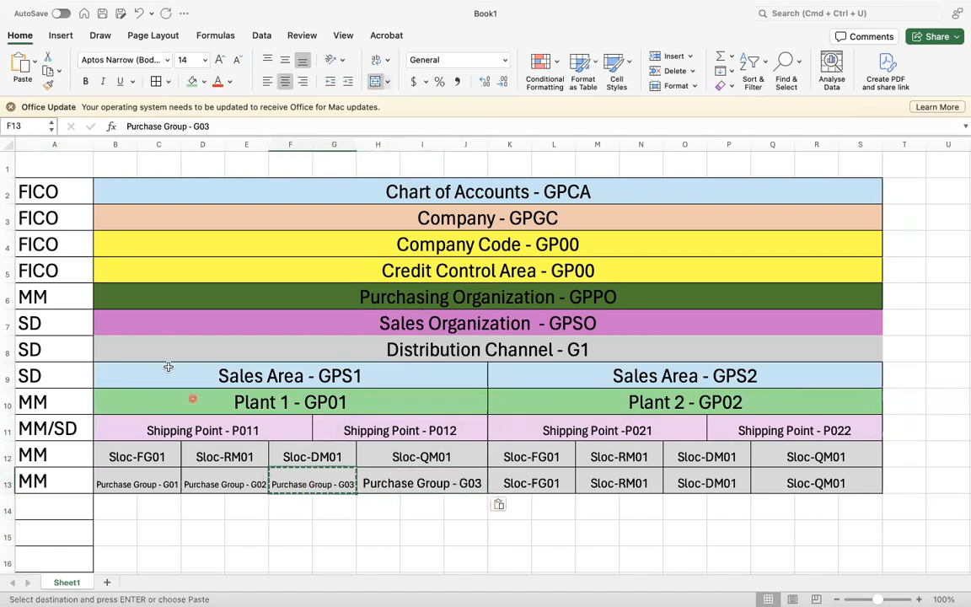
pyautogui.click(438, 477)
pyautogui.click(325, 481)
pyautogui.click(48, 83)
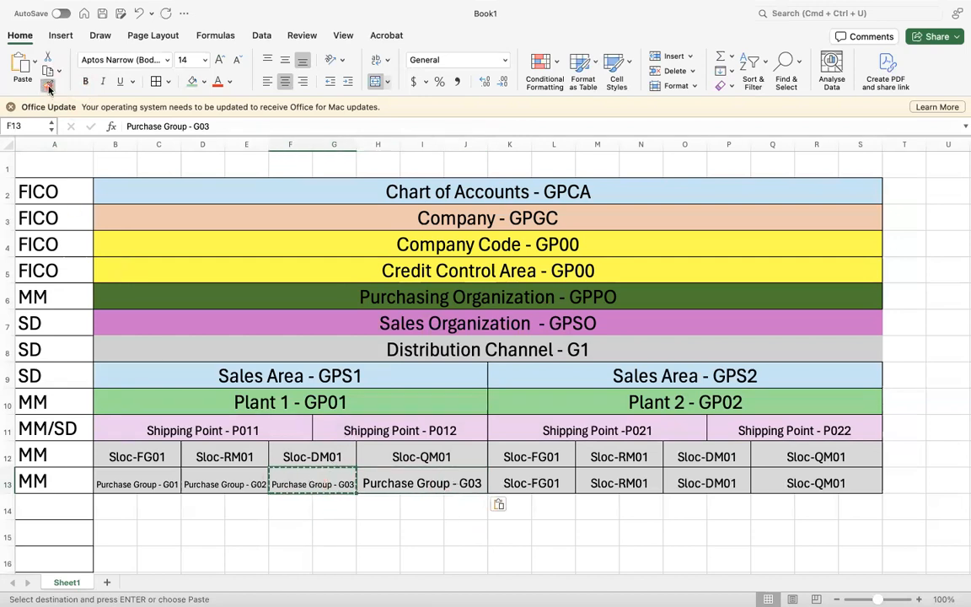
pyautogui.click(389, 482)
pyautogui.click(407, 512)
# Step: Merge and centre cells H13:J13 into one purchase group cell
pyautogui.moveTo(411, 484); pyautogui.dragTo(459, 480)
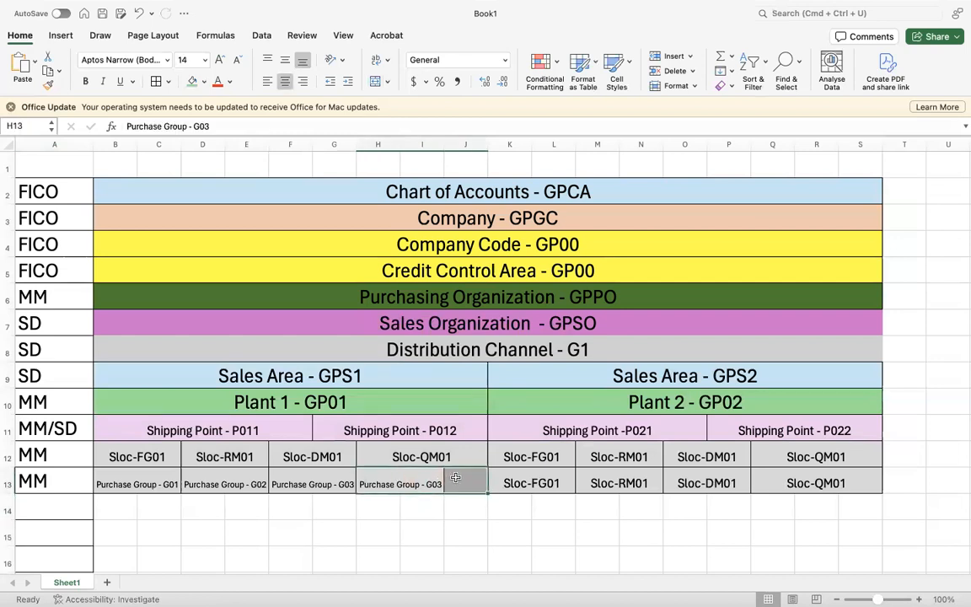
pyautogui.click(376, 81)
pyautogui.click(421, 536)
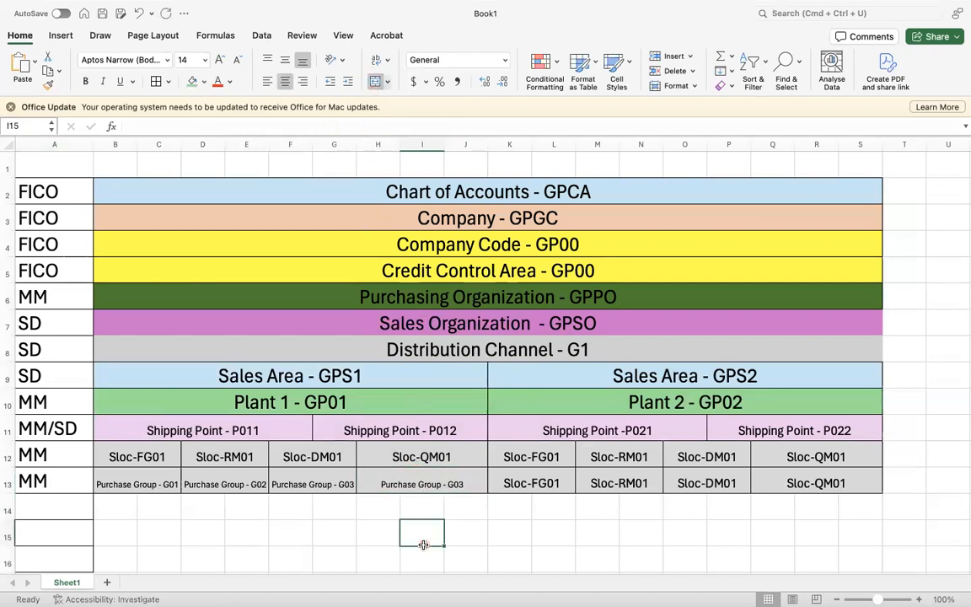
# Step: Copy the purchase group cells B13:J13 and paste them from K13 onward, replacing the storage locations there
pyautogui.moveTo(100, 482); pyautogui.dragTo(421, 482)
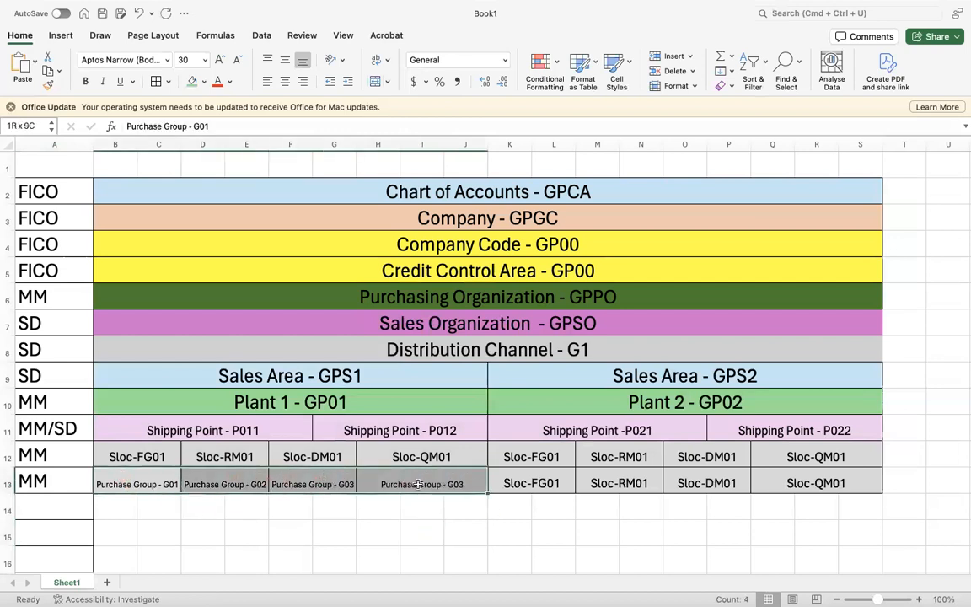
pyautogui.press('super+c')
pyautogui.click(527, 482)
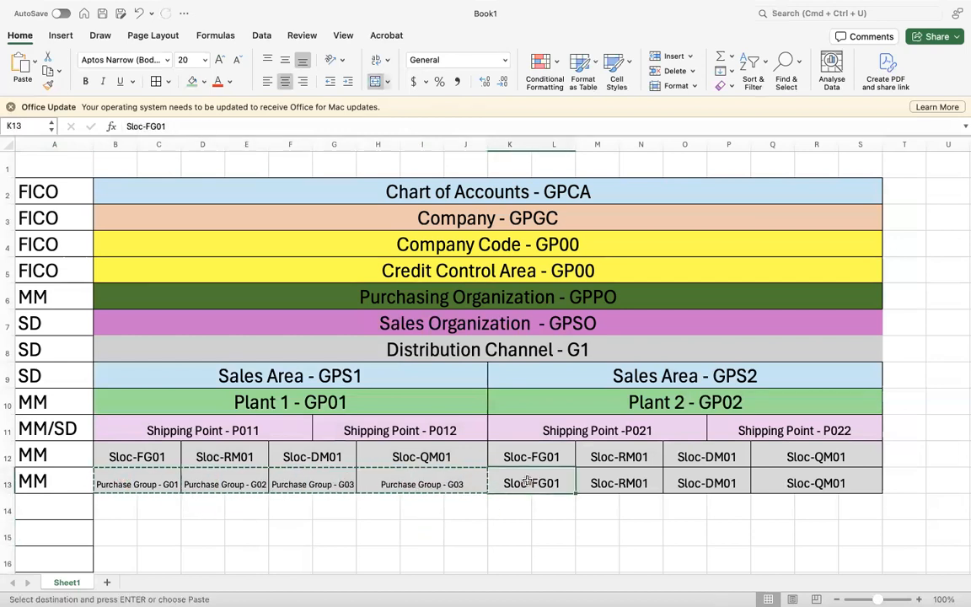
pyautogui.press('super+v')
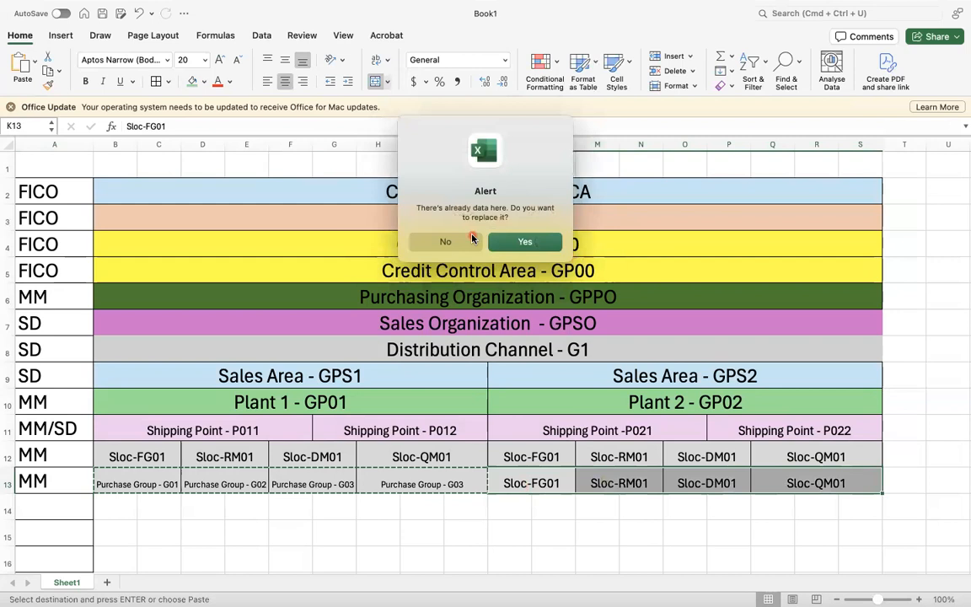
pyautogui.click(518, 241)
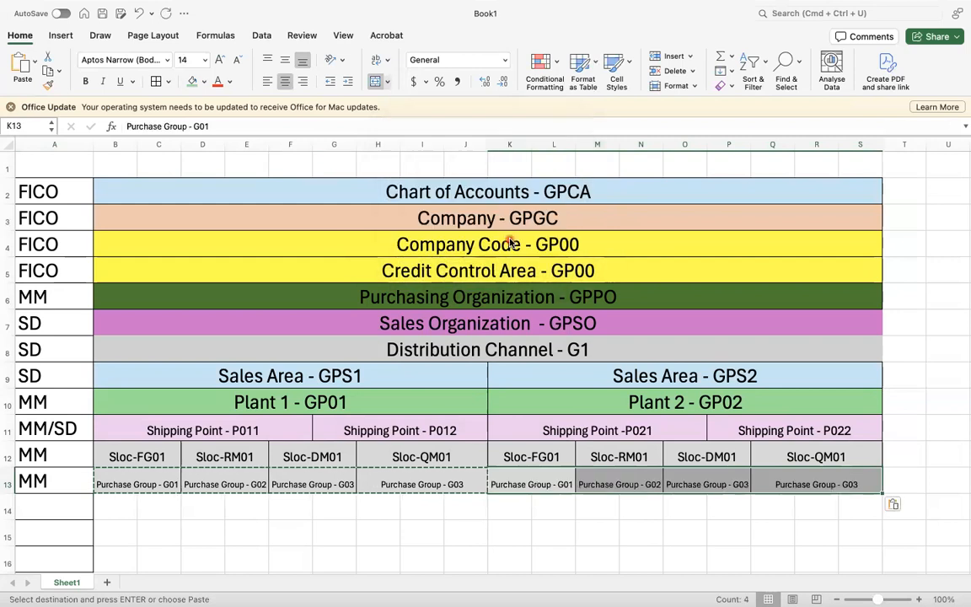
# Step: Change the text of K13 to "Purchase Group - G05" and that of H13 to "Purchase Group - G04"
pyautogui.doubleClick(561, 482)
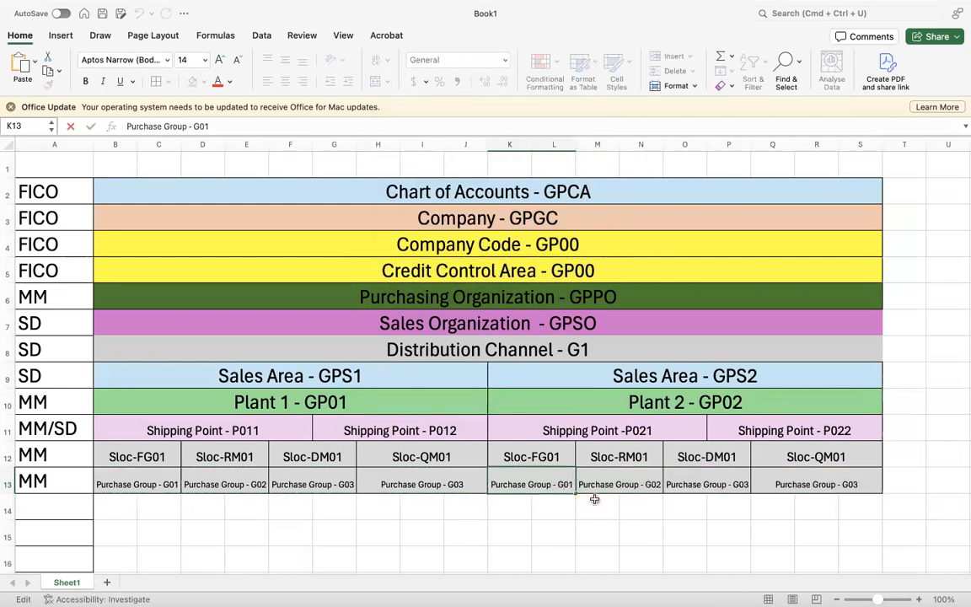
pyautogui.press('BackSpace')
pyautogui.write('5')
pyautogui.doubleClick(463, 482)
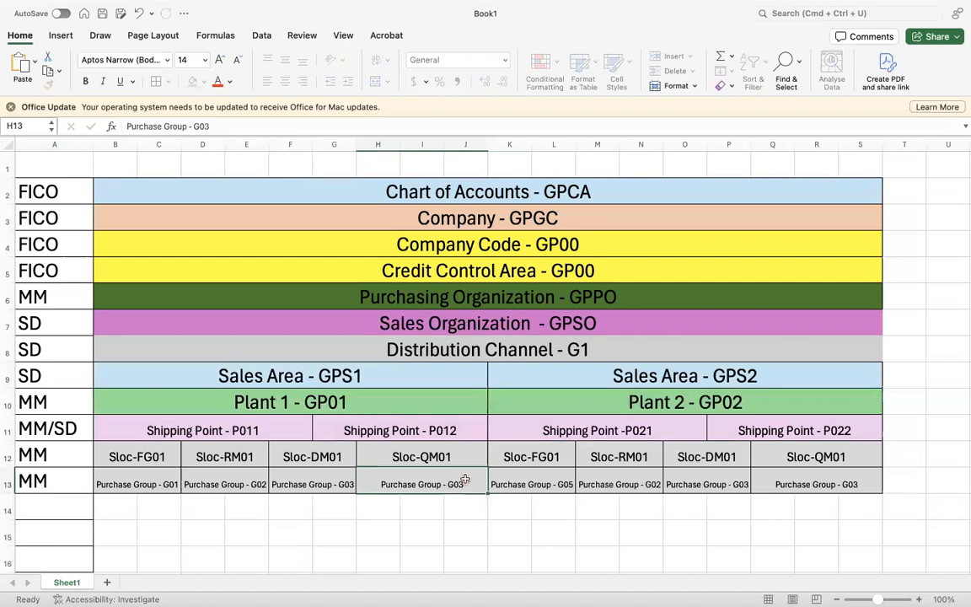
pyautogui.press('BackSpace')
pyautogui.write('4')
pyautogui.click(513, 532)
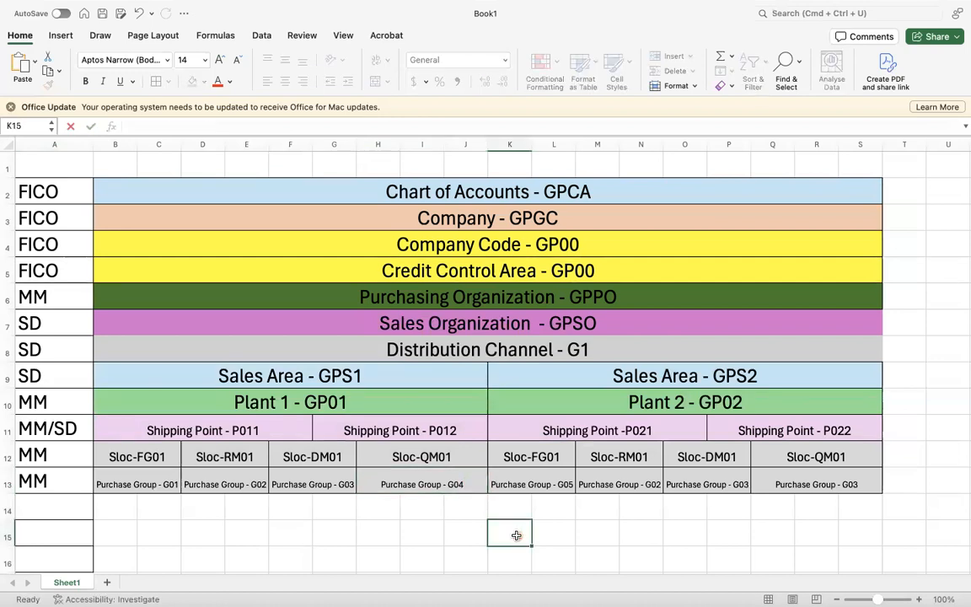
# Step: Change the text of M13 to "Purchase Group - G06" and that of O13 to "Purchase Group - G07"
pyautogui.click(628, 477)
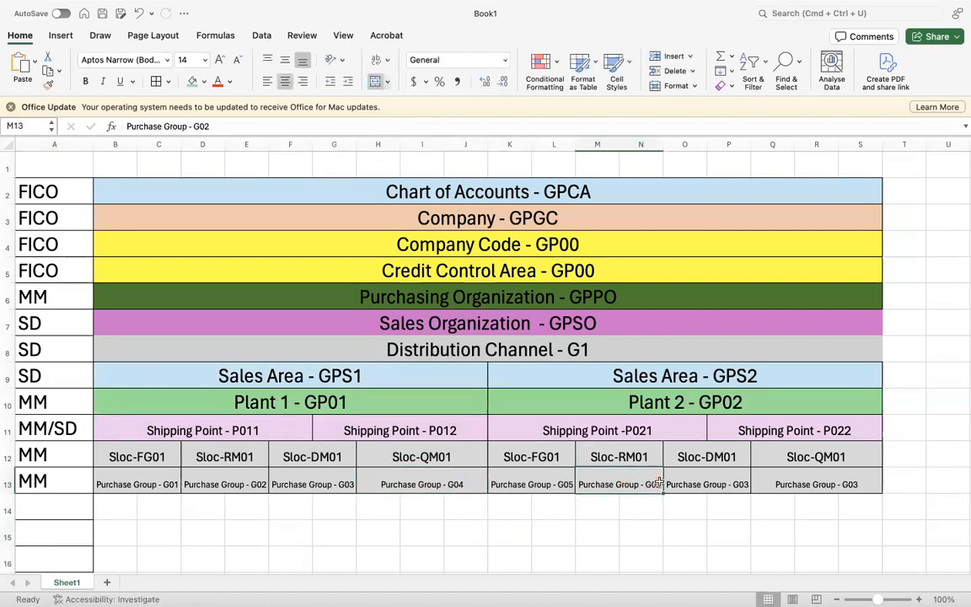
pyautogui.click(217, 126)
pyautogui.press('BackSpace')
pyautogui.write('6')
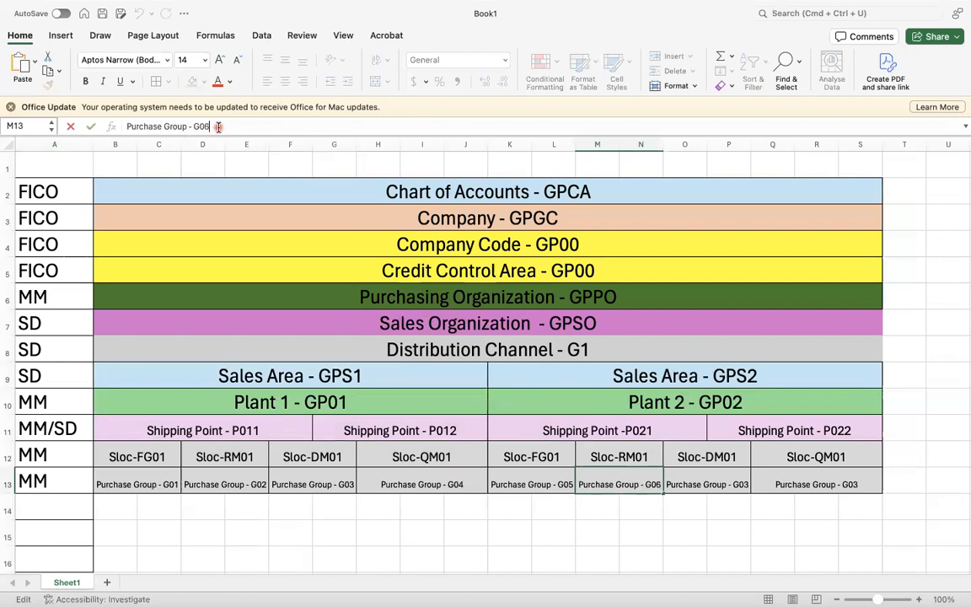
pyautogui.click(713, 478)
pyautogui.click(218, 127)
pyautogui.press('BackSpace')
pyautogui.write('7')
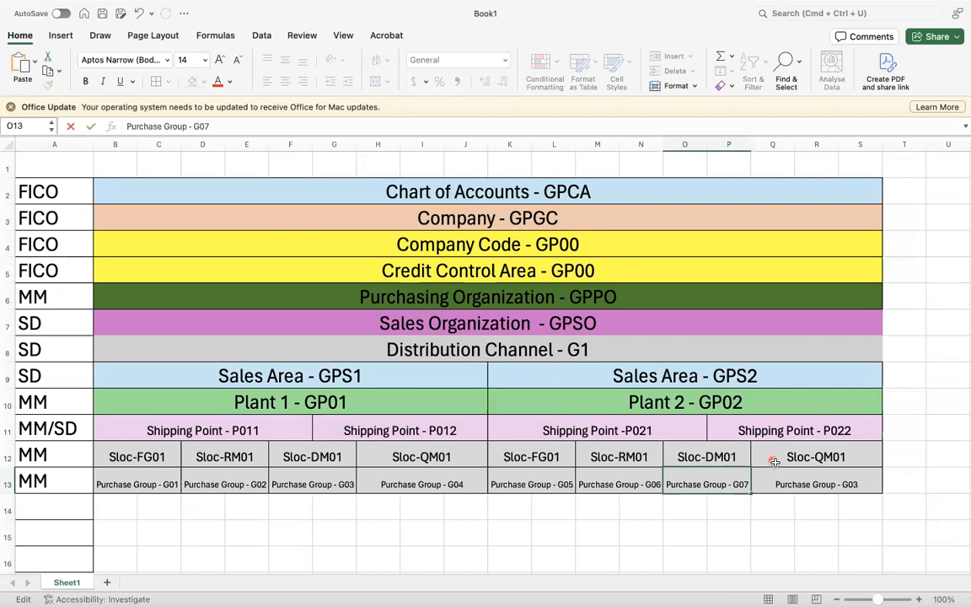
# Step: Change the text of Q13 to "Purchase Group - G08"
pyautogui.press('Tab')
pyautogui.click(218, 126)
pyautogui.press('BackSpace')
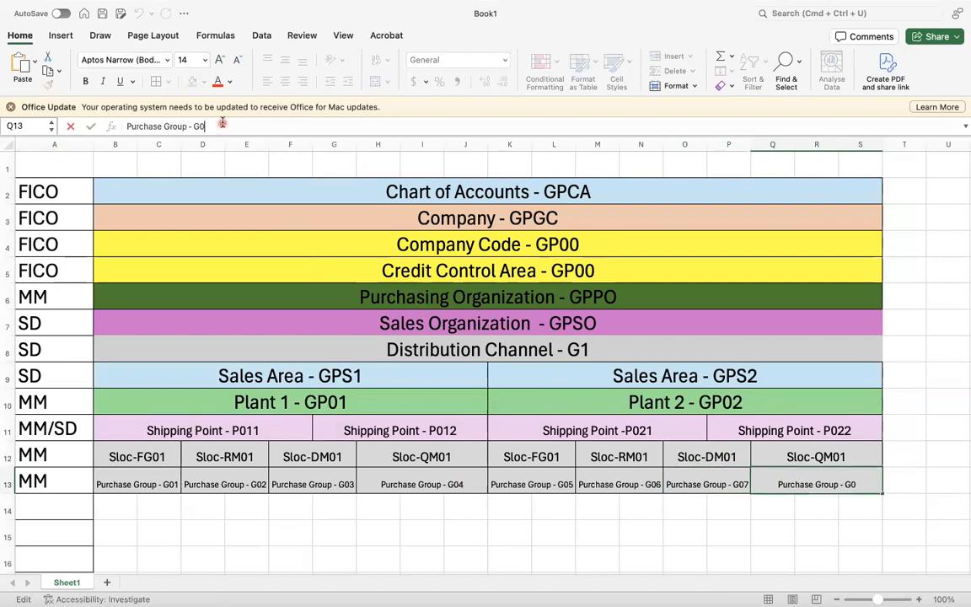
pyautogui.write('8')
pyautogui.press('Return')
pyautogui.click(112, 485)
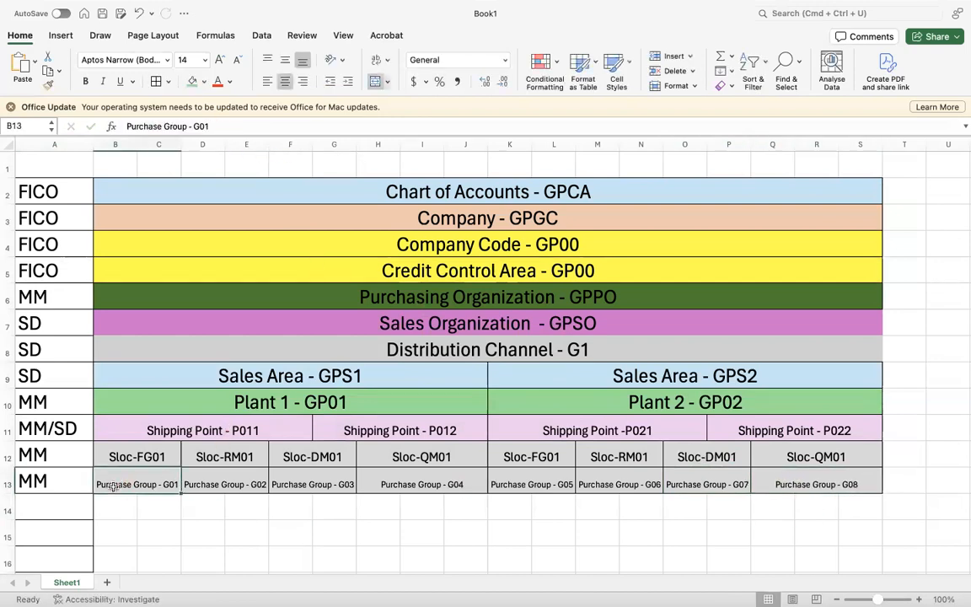
pyautogui.press('super+s')
pyautogui.click(654, 460)
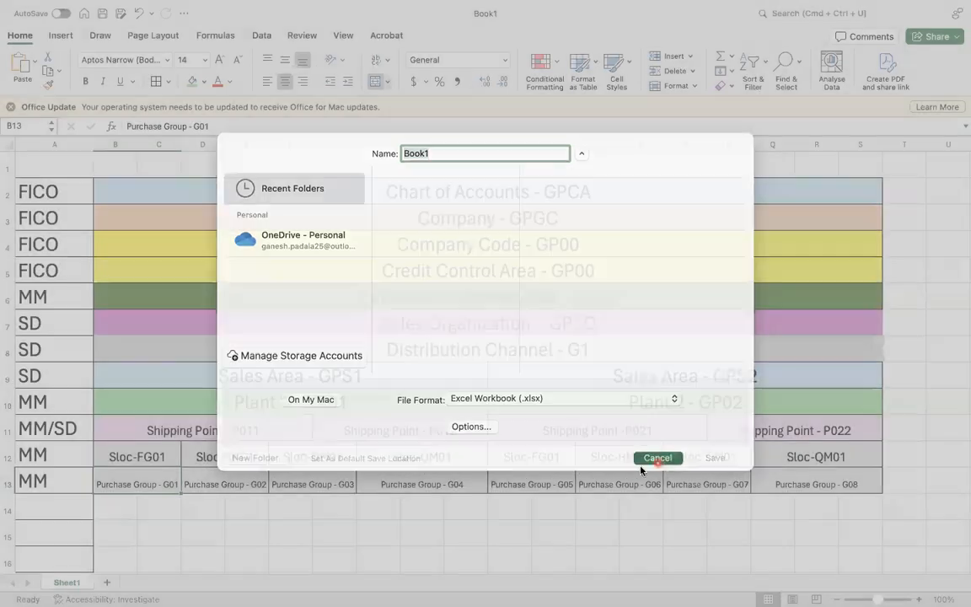
pyautogui.click(303, 402)
pyautogui.click(688, 405)
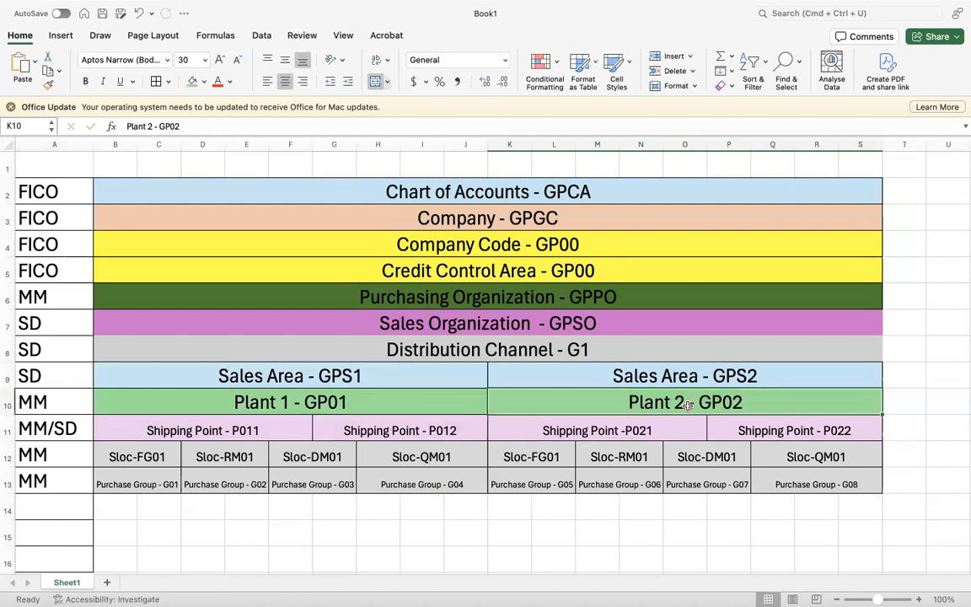
pyautogui.click(131, 459)
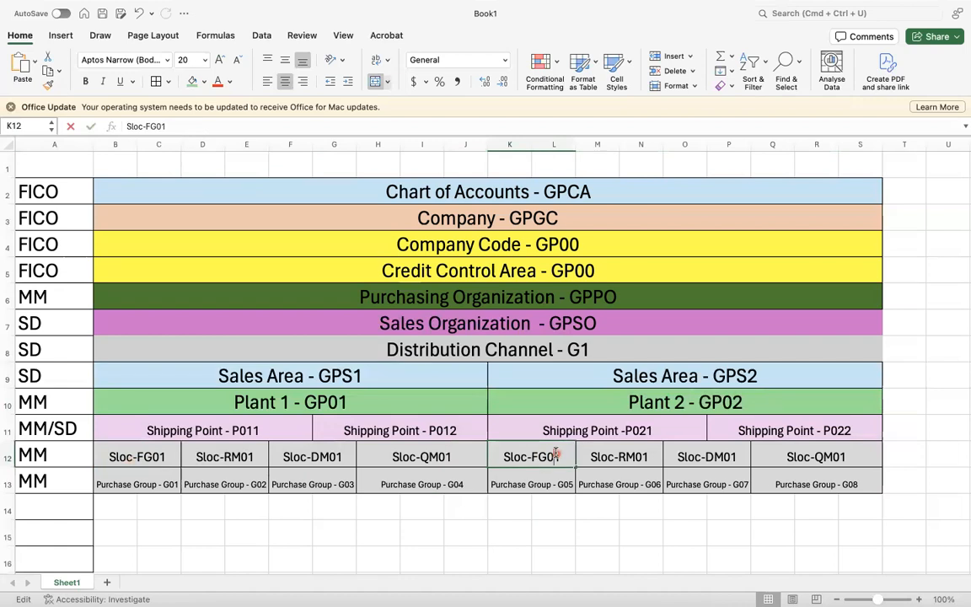
pyautogui.doubleClick(555, 455)
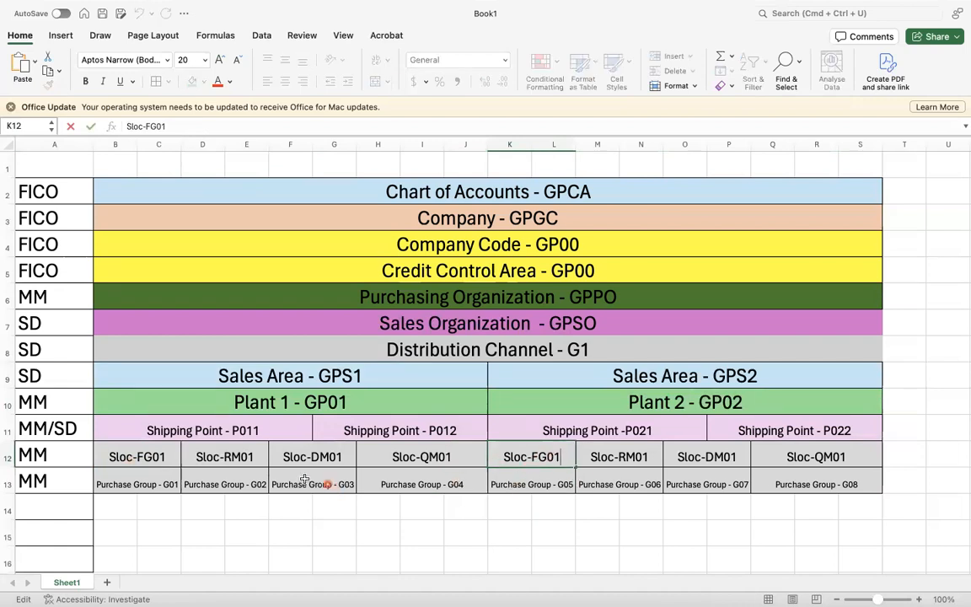
# Step: Renumber the four storage locations under Plant 1 in row 12 to Sloc-FG11, Sloc-RM11, Sloc-DM11 and Sloc-QM11
pyautogui.doubleClick(158, 455)
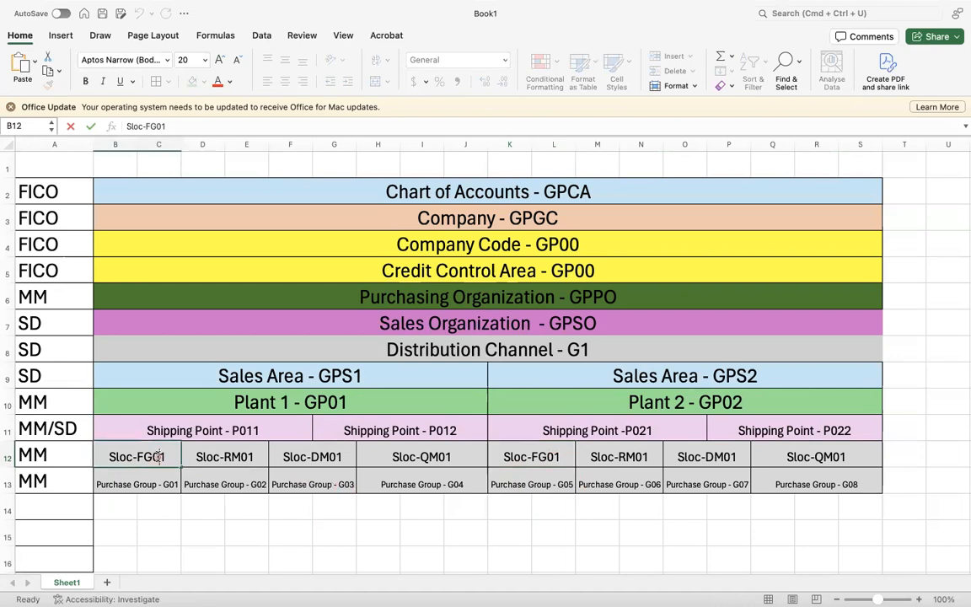
pyautogui.press('BackSpace')
pyautogui.write('1')
pyautogui.doubleClick(245, 455)
pyautogui.press('BackSpace')
pyautogui.write('1')
pyautogui.doubleClick(334, 456)
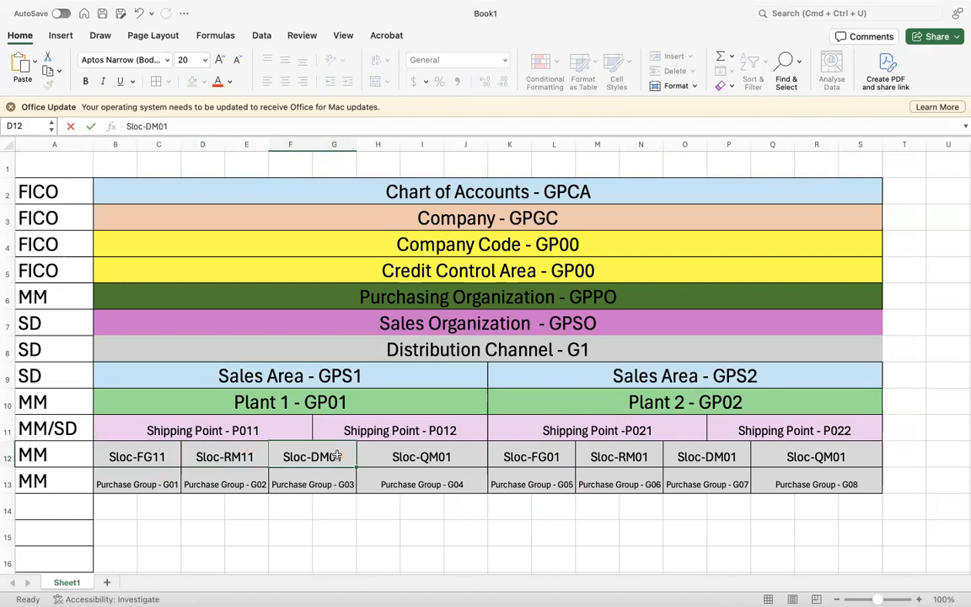
pyautogui.press('BackSpace')
pyautogui.write('1')
pyautogui.doubleClick(448, 456)
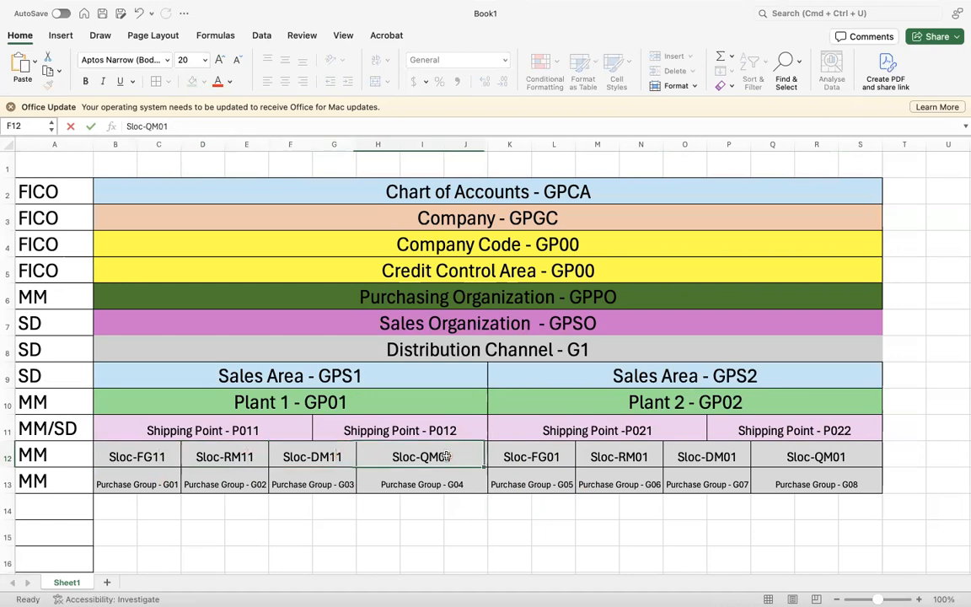
pyautogui.write('1')
pyautogui.press('Return')
# Step: Renumber the four storage locations under Plant 2 in row 12 to Sloc-FG21, Sloc-RM21, Sloc-DM21 and Sloc-QM21
pyautogui.doubleClick(555, 455)
pyautogui.press('BackSpace')
pyautogui.write('2')
pyautogui.doubleClick(641, 456)
pyautogui.press('BackSpace')
pyautogui.write('2')
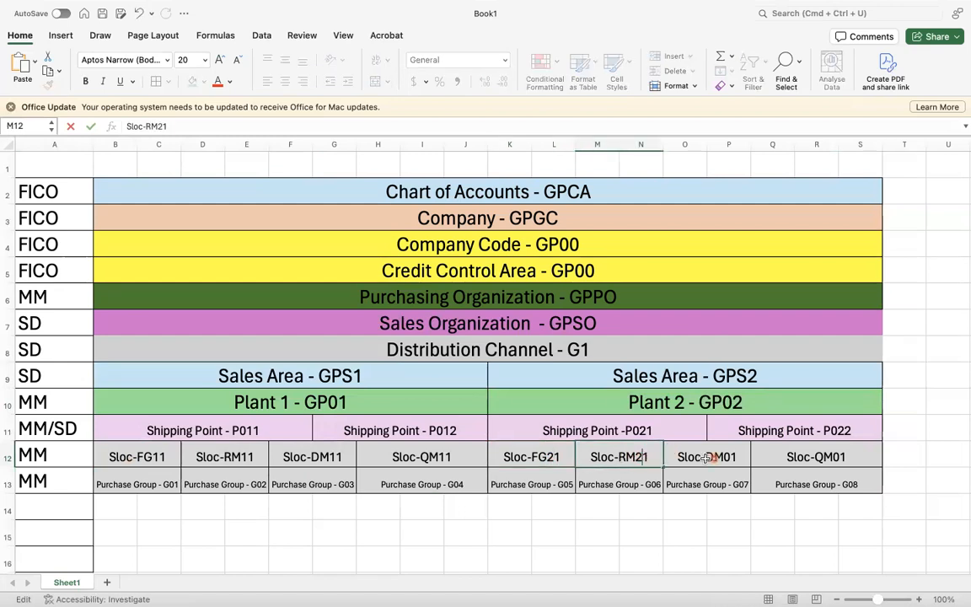
pyautogui.doubleClick(730, 456)
pyautogui.press('BackSpace')
pyautogui.write('2')
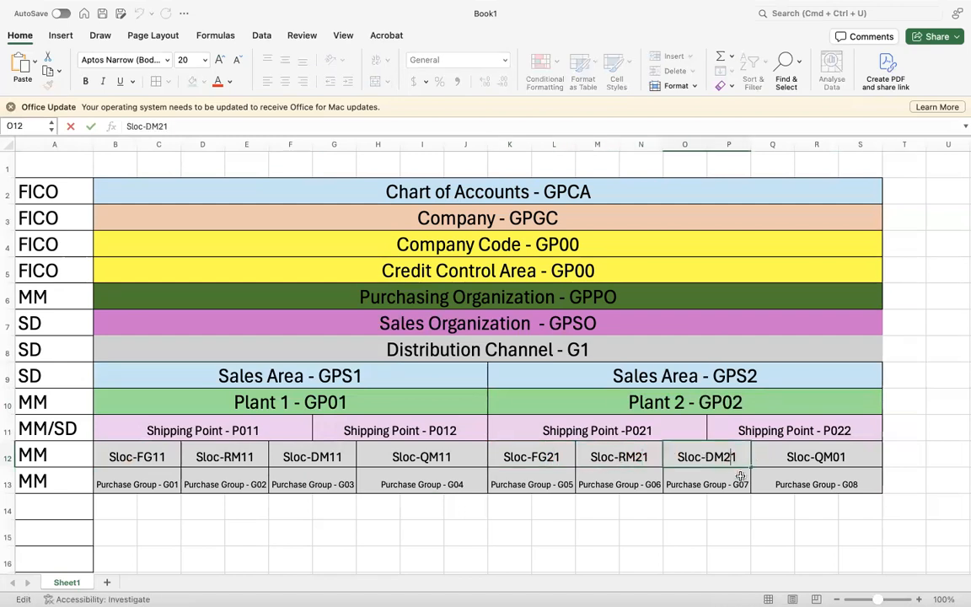
pyautogui.doubleClick(841, 456)
pyautogui.press('BackSpace')
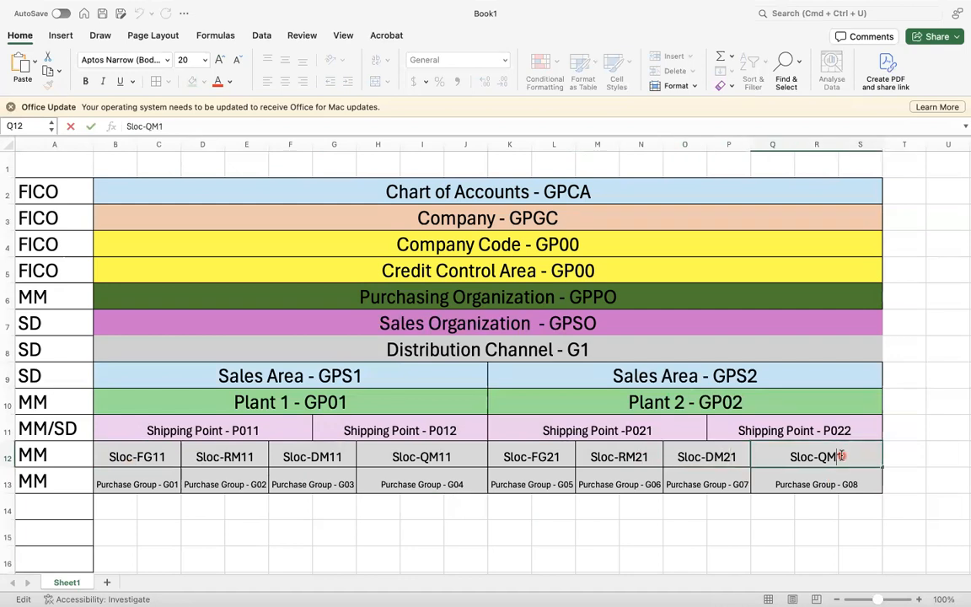
pyautogui.write('2')
pyautogui.press('Return')
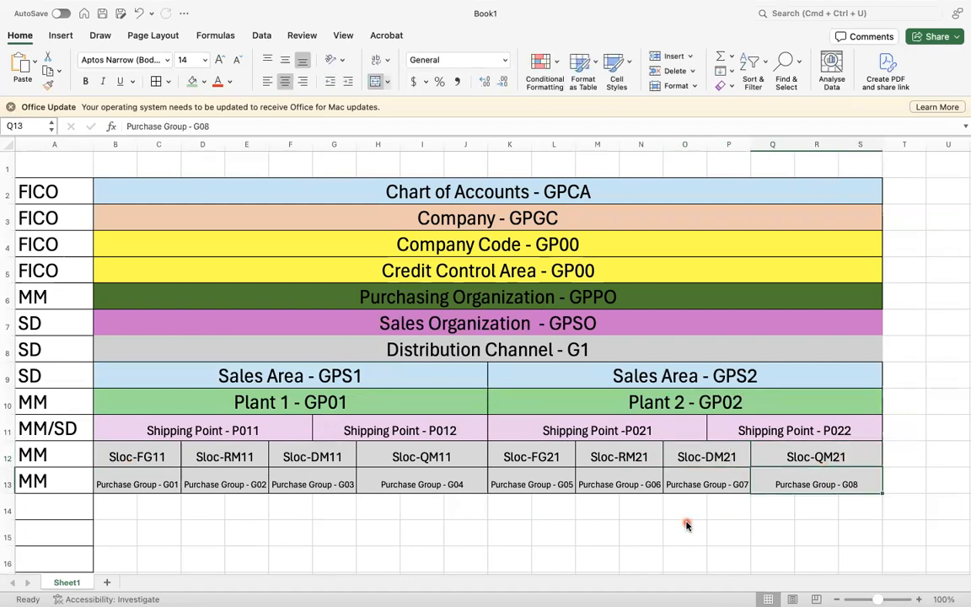
pyautogui.press('super+s')
pyautogui.click(666, 458)
pyautogui.click(491, 540)
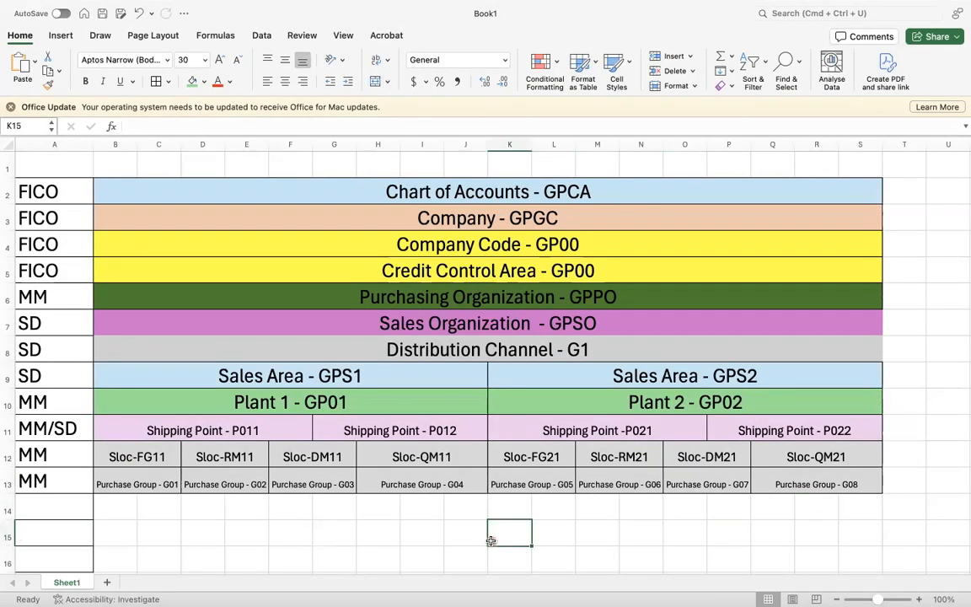
pyautogui.click(323, 350)
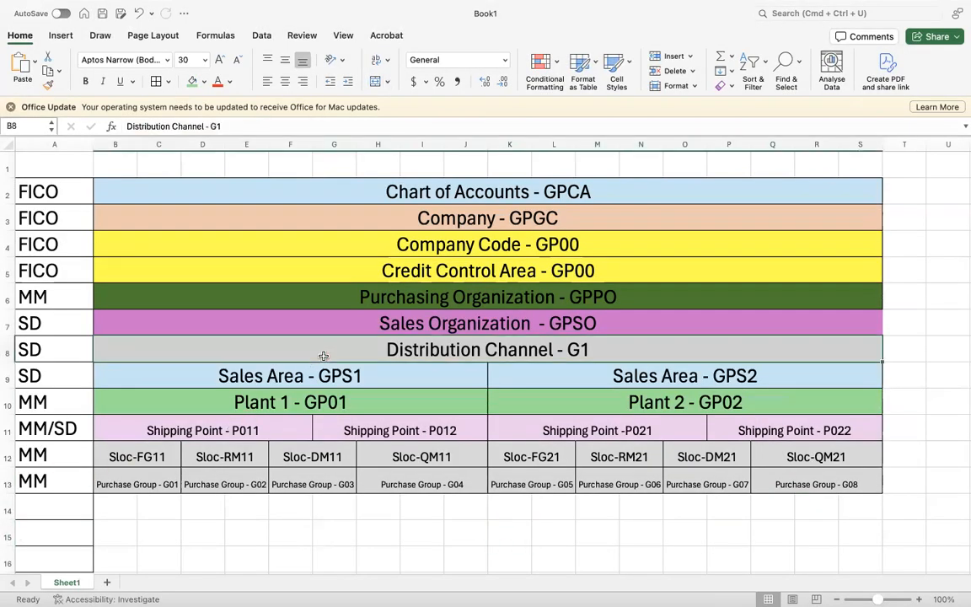
pyautogui.click(294, 371)
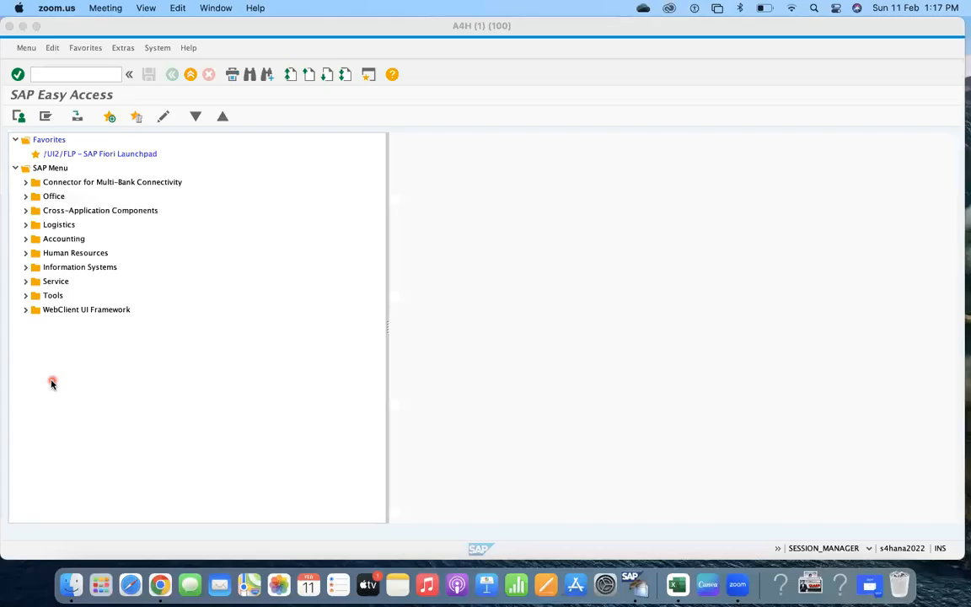
# Step: Switch to SAP GUI, run transaction SPRO and open the SAP Reference IMG
pyautogui.click(54, 78)
pyautogui.write('SPRO')
pyautogui.press('Return')
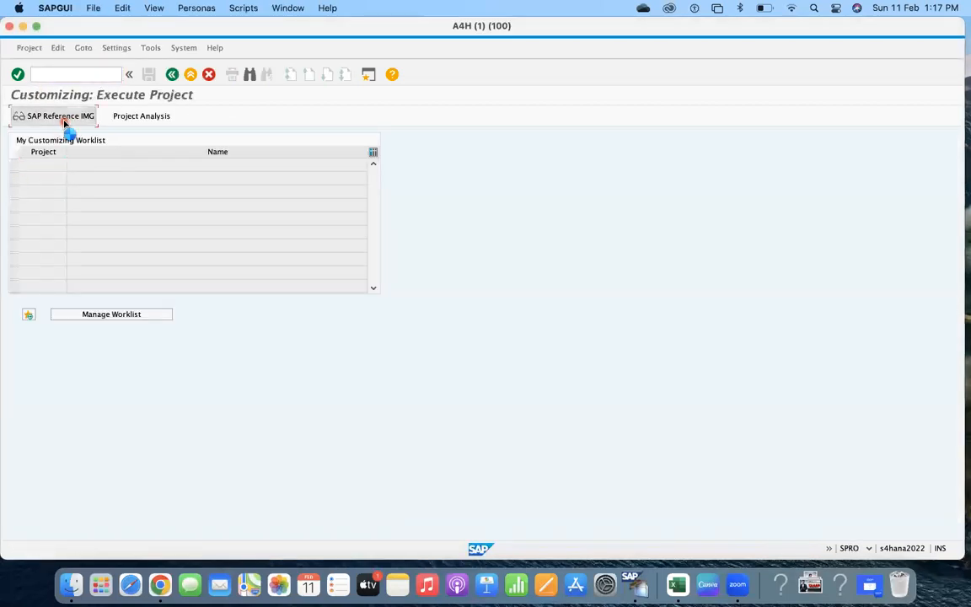
pyautogui.click(64, 123)
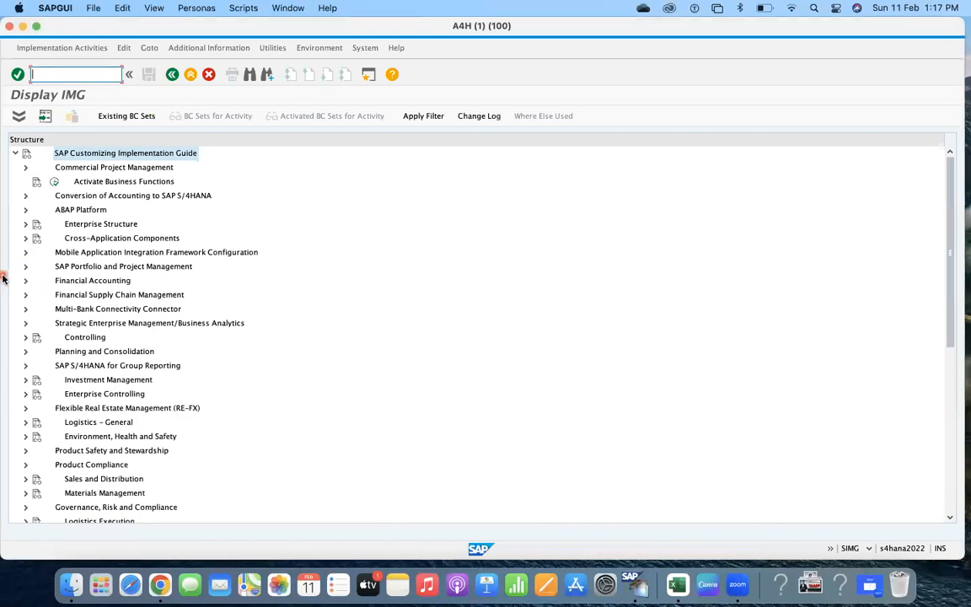
# Step: Expand Enterprise Structure, Definition and Financial Accounting, and examine the company, credit control area, business area and functional area definition activities
pyautogui.click(25, 223)
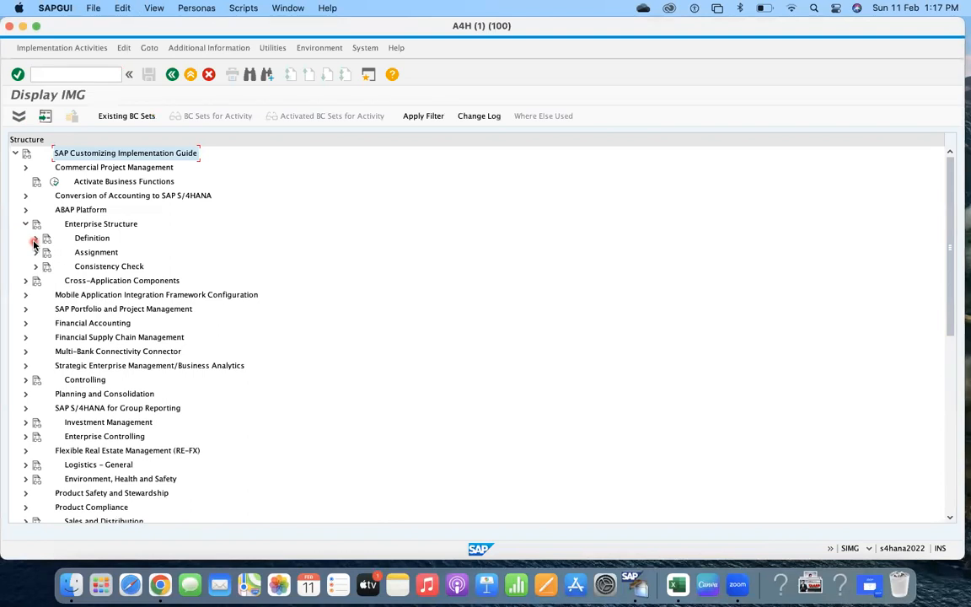
pyautogui.click(34, 240)
pyautogui.click(45, 252)
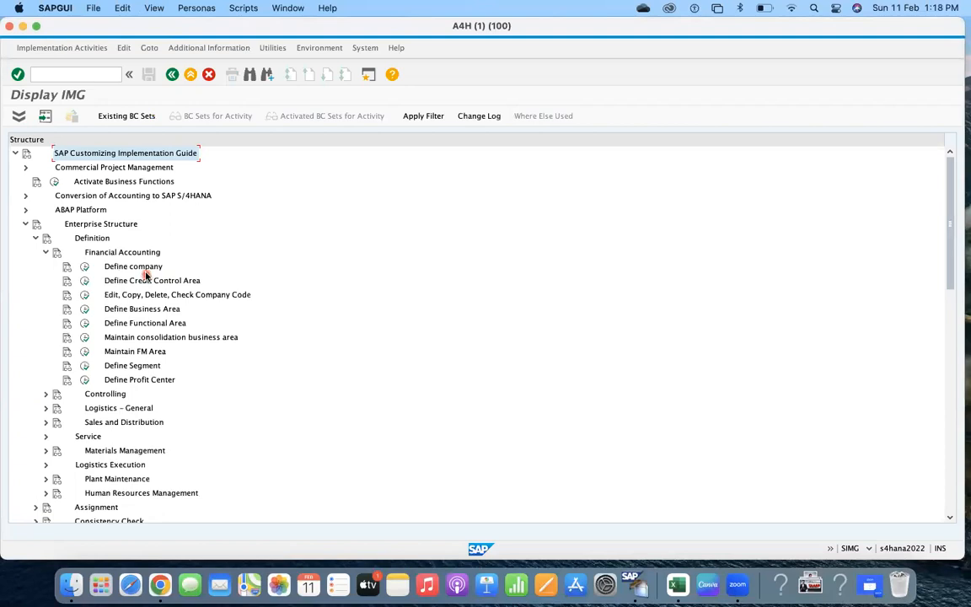
pyautogui.click(144, 270)
pyautogui.click(145, 280)
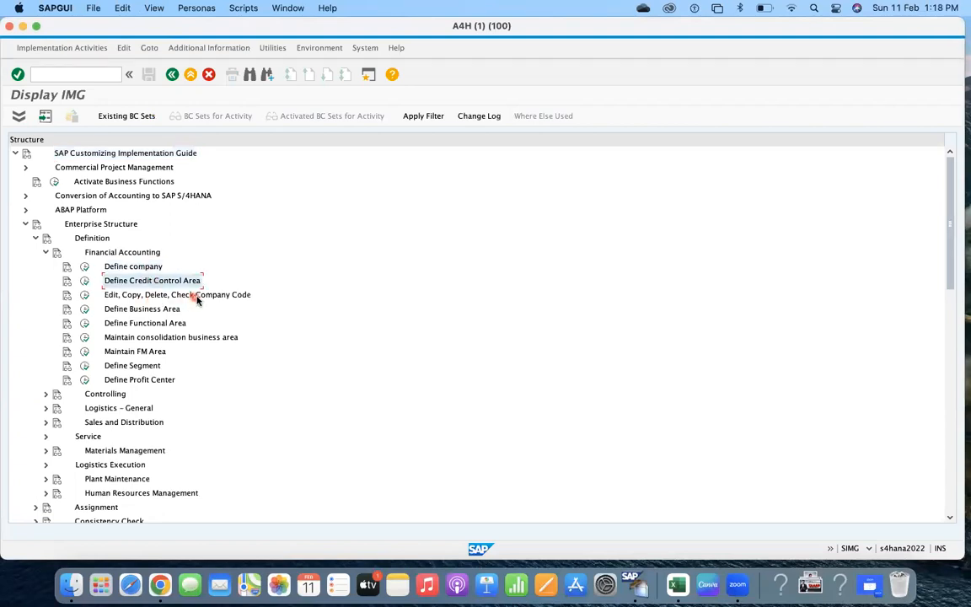
pyautogui.click(155, 310)
pyautogui.click(144, 325)
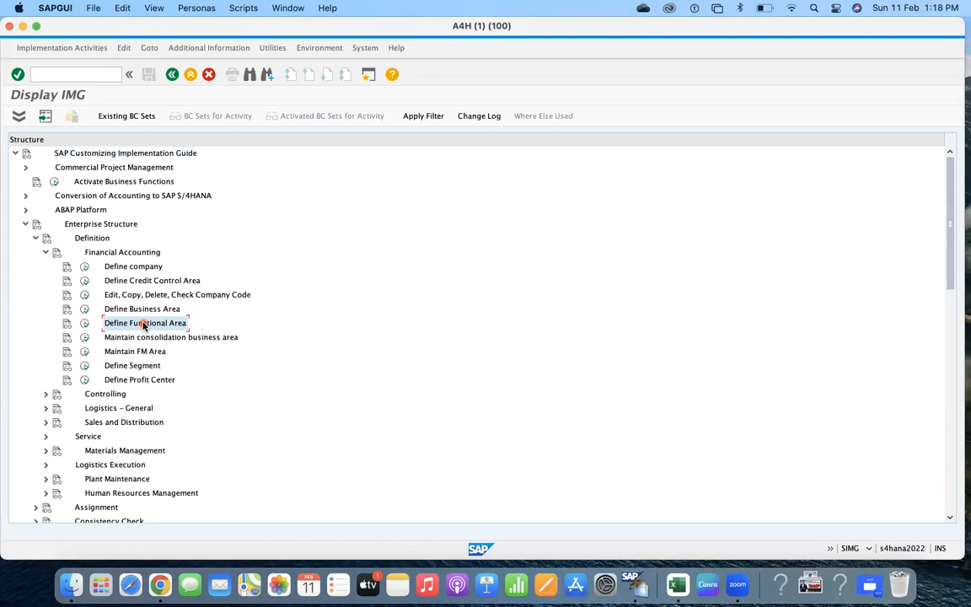
# Step: Collapse Financial Accounting, expand Controlling under Definition and select the Maintain Controlling Area activity
pyautogui.click(45, 253)
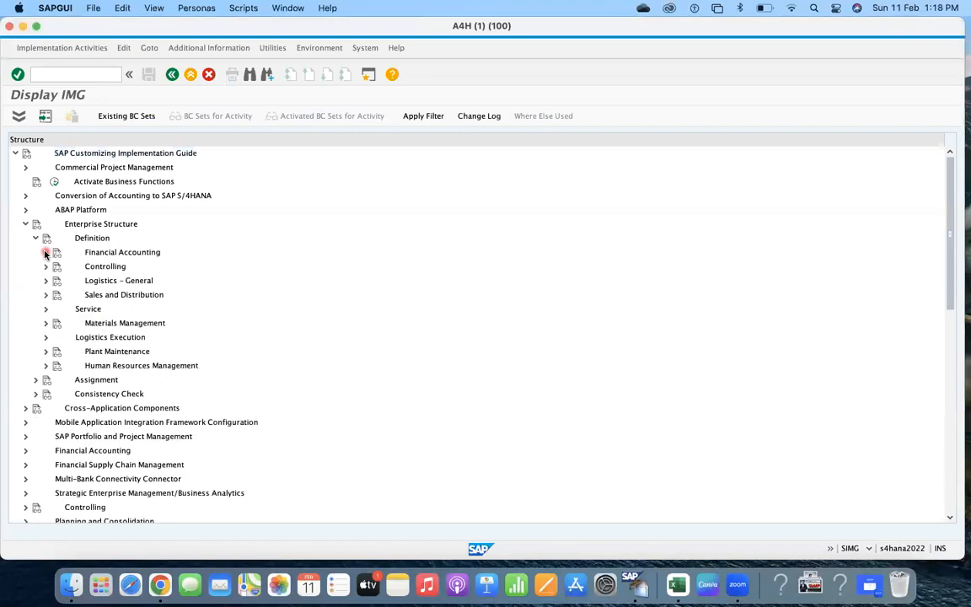
pyautogui.click(46, 266)
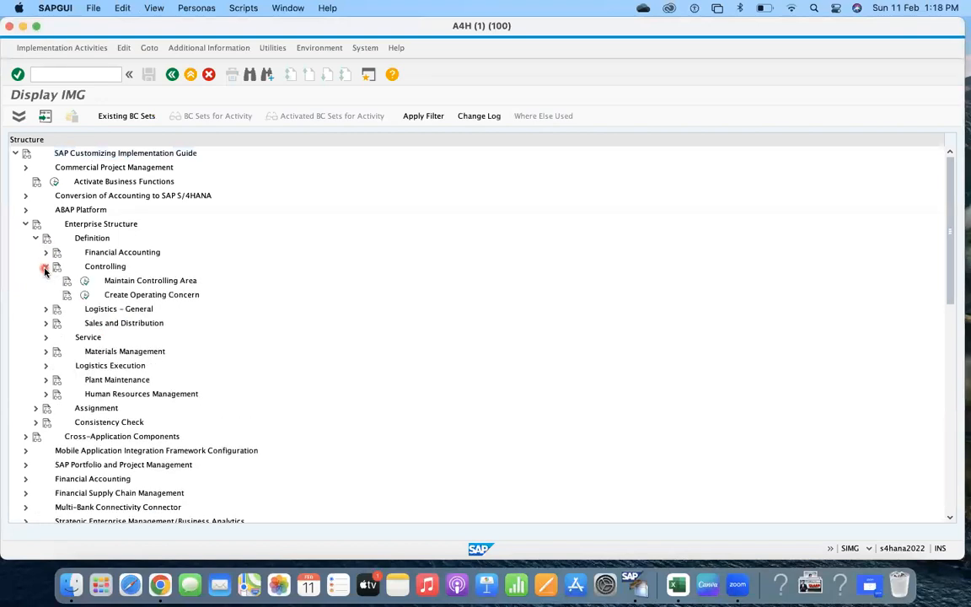
pyautogui.click(131, 282)
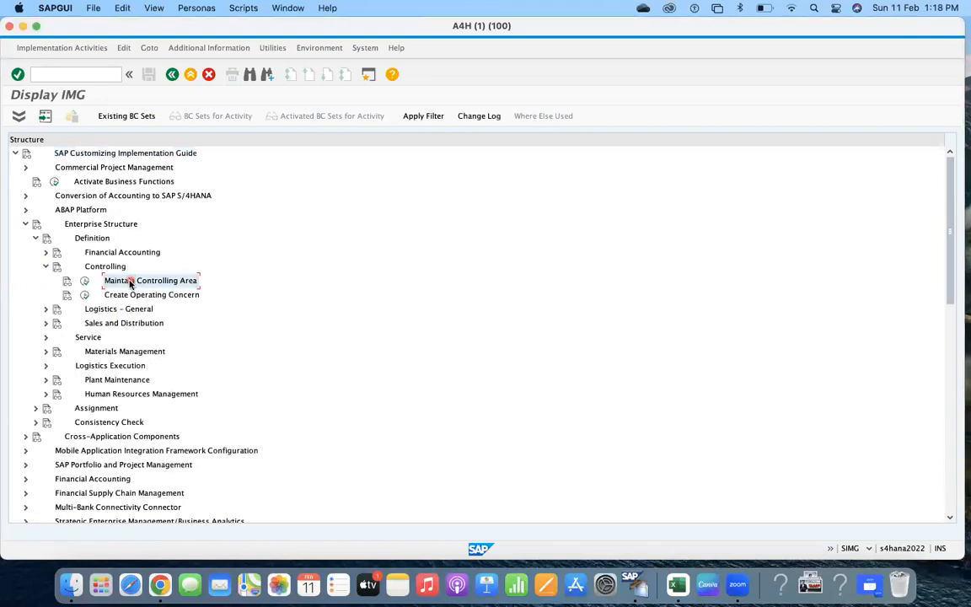
# Step: Collapse Controlling, expand Logistics - General, and examine the plant and division definition activities
pyautogui.click(45, 267)
pyautogui.click(45, 281)
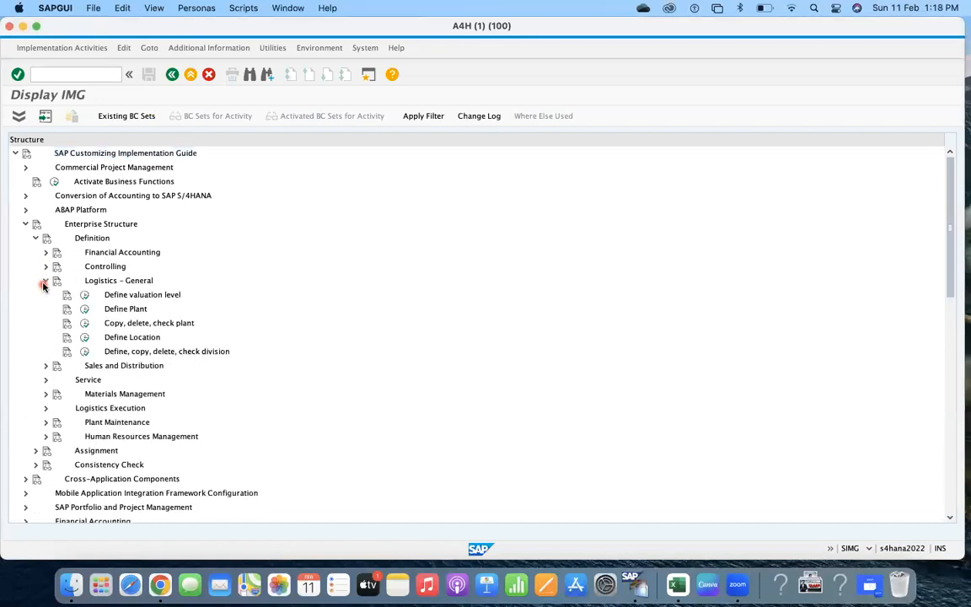
pyautogui.click(133, 310)
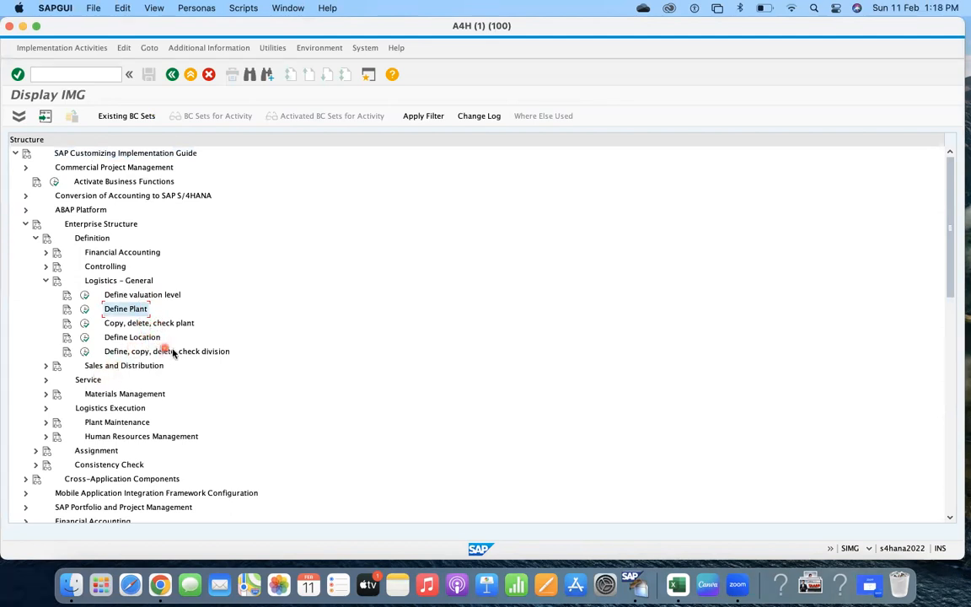
pyautogui.click(175, 353)
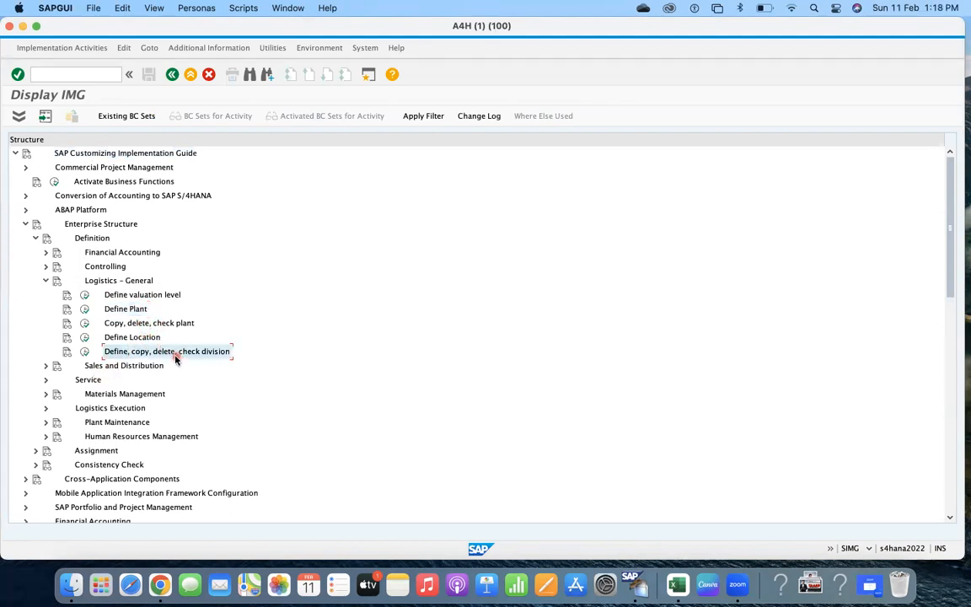
# Step: Expand Sales and Distribution and examine the sales organization, distribution channel, sales office and sales group activities
pyautogui.click(46, 367)
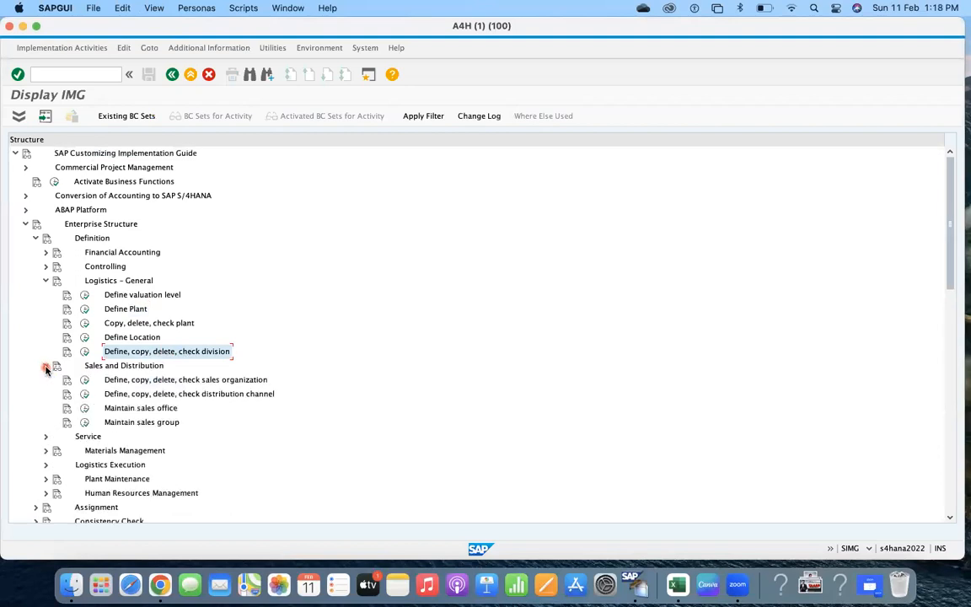
pyautogui.click(212, 381)
pyautogui.click(210, 397)
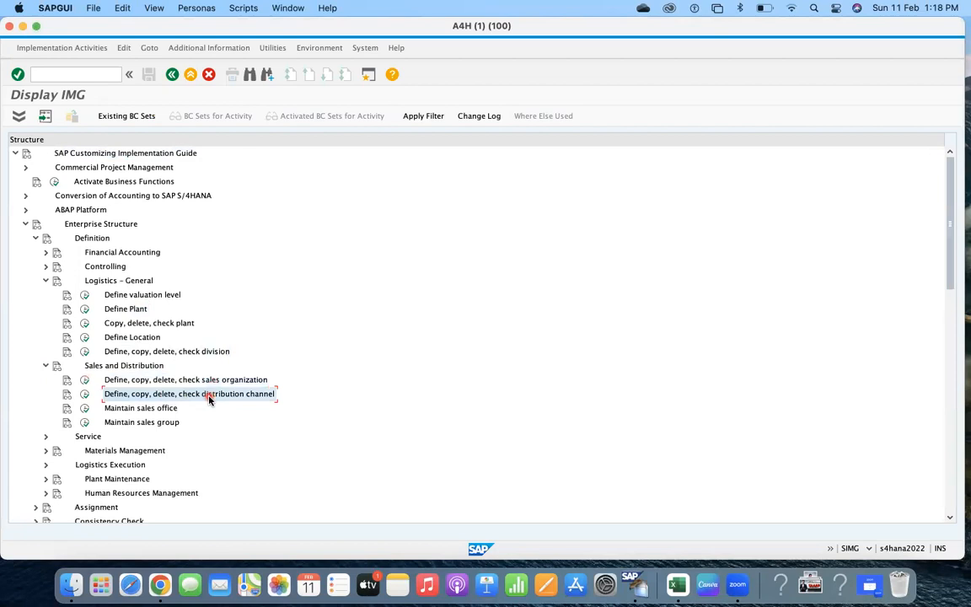
pyautogui.click(162, 409)
pyautogui.click(153, 424)
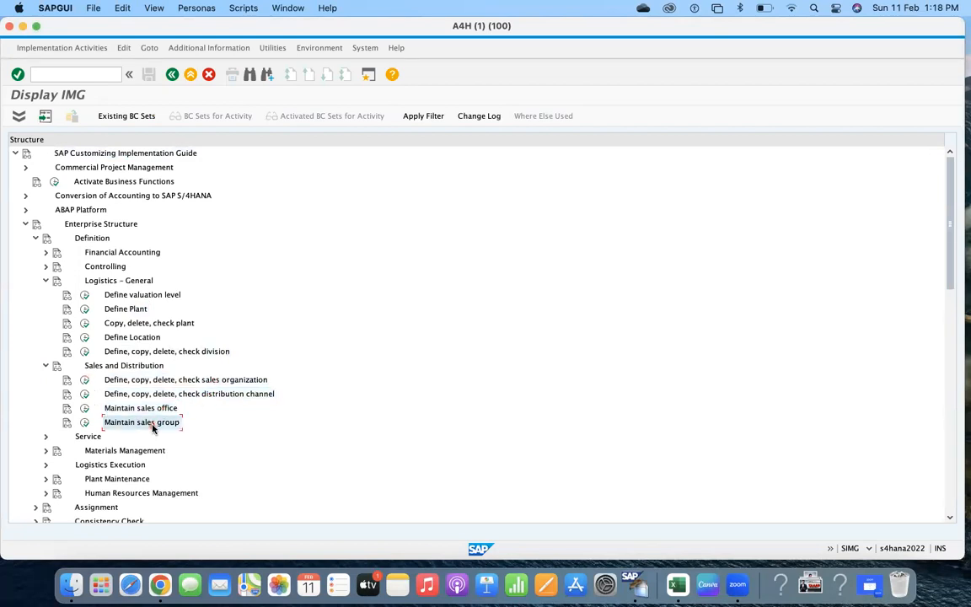
# Step: Switch to Excel, insert a new row 9 above the Sales Area row, and fill it with a copy of that row
pyautogui.press('super+Tab')
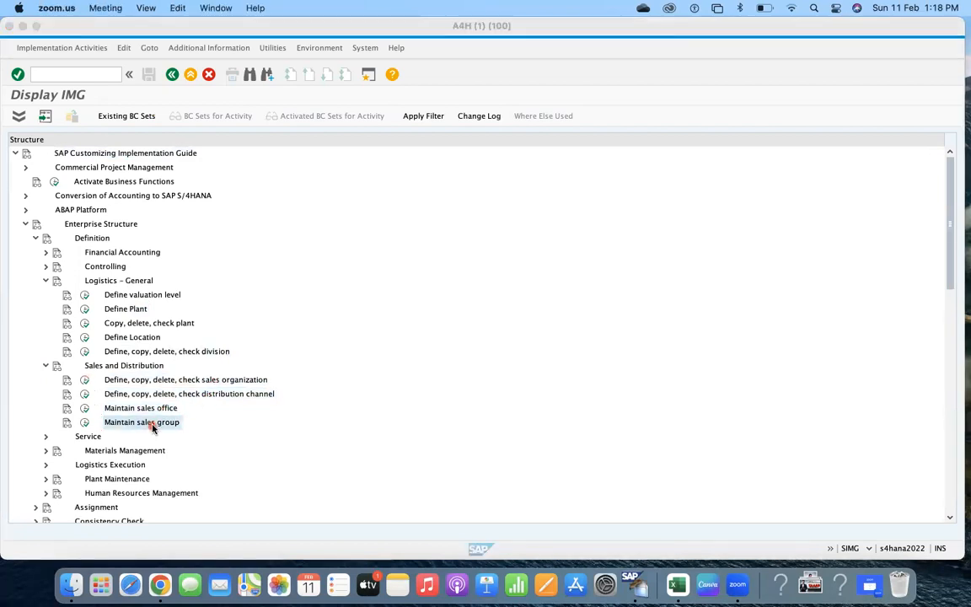
pyautogui.press('super+Tab')
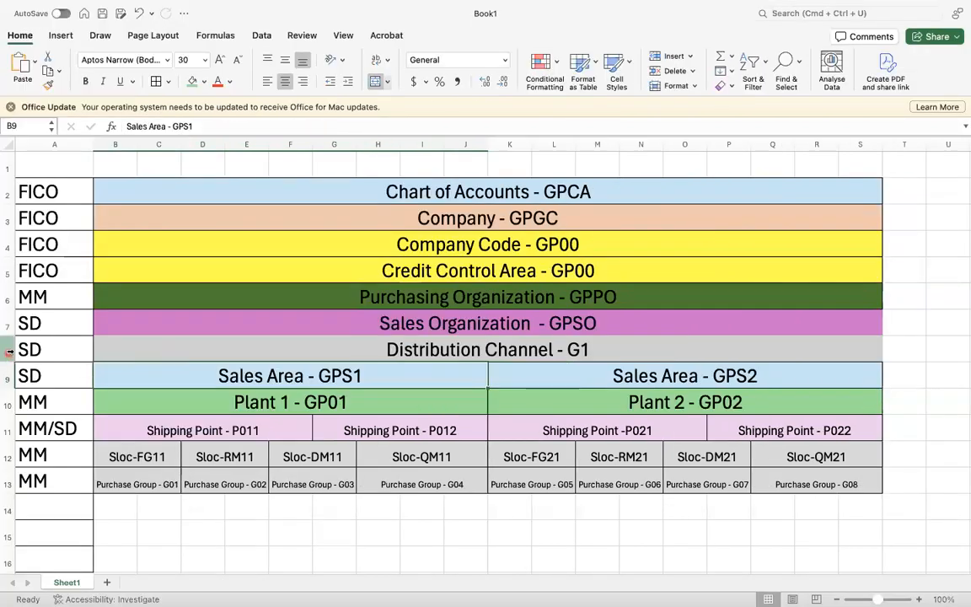
pyautogui.click(8, 375)
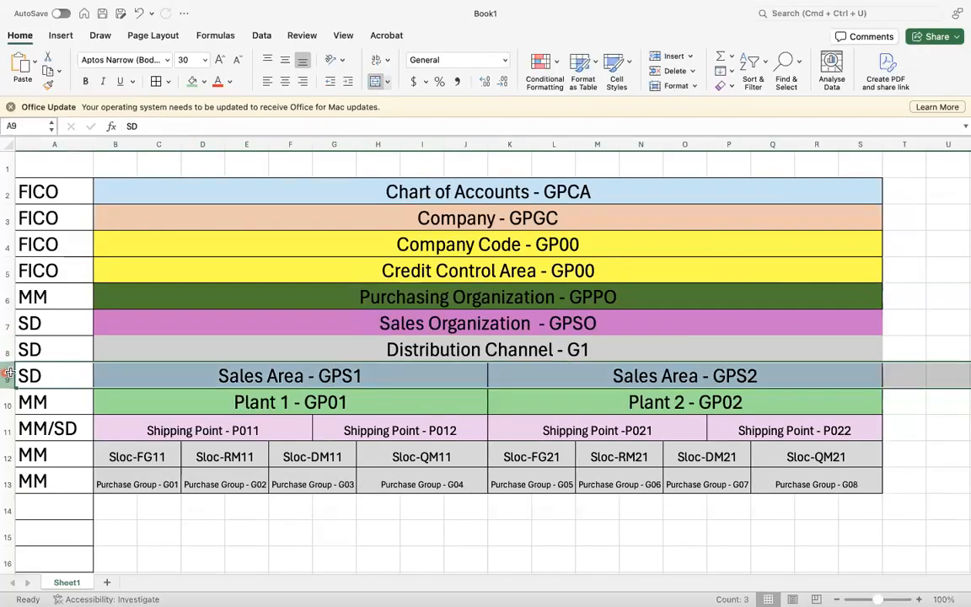
pyautogui.hotkey('ctrl', 'shift', '=')
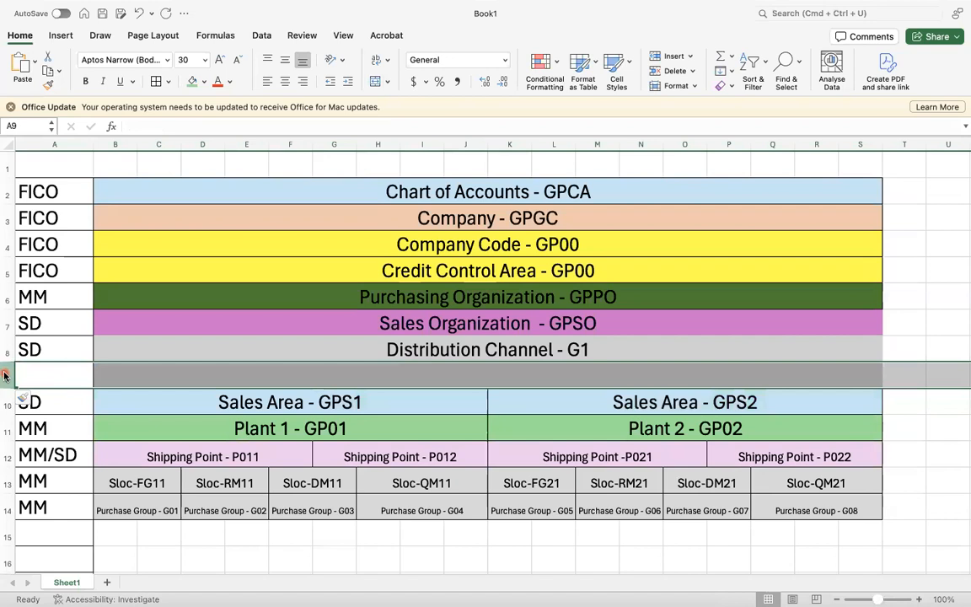
pyautogui.click(8, 402)
pyautogui.press('super+c')
pyautogui.click(8, 376)
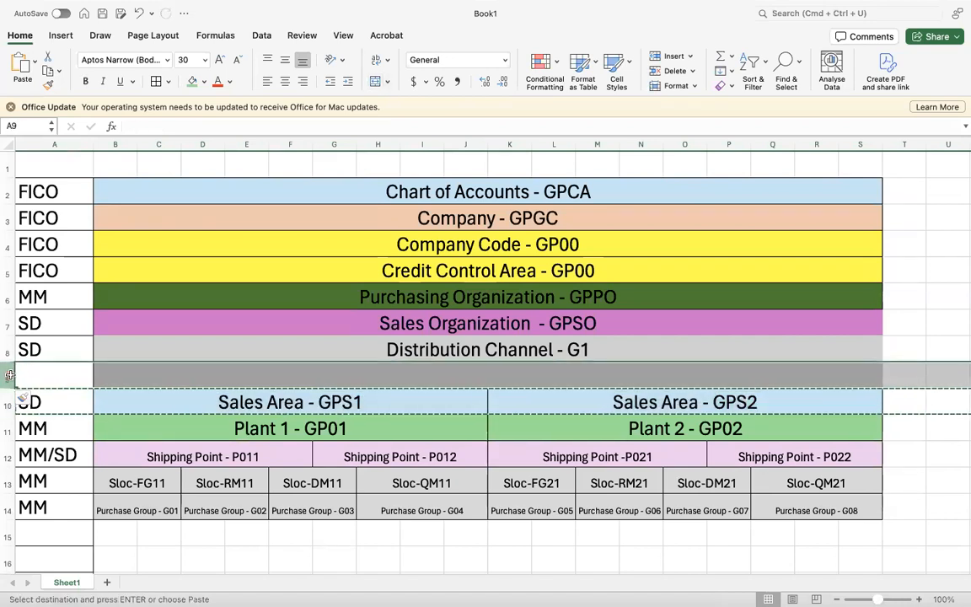
pyautogui.press('super+v')
# Step: Change the first label in row 10, above Plant 1, to "Sales Office - GSO1"
pyautogui.doubleClick(268, 403)
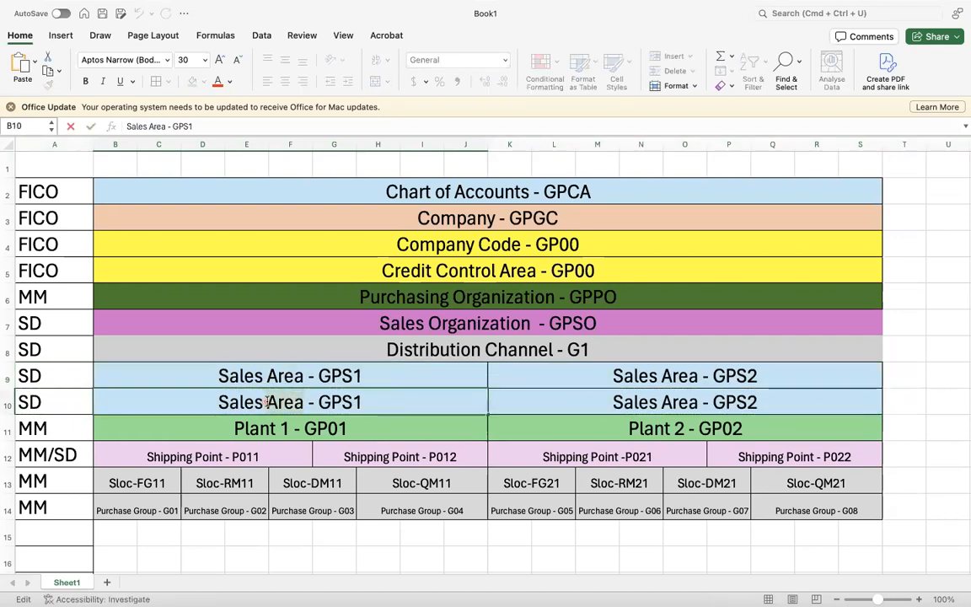
pyautogui.press('Delete')
pyautogui.press('Delete')
pyautogui.press('Delete')
pyautogui.press('Delete')
pyautogui.write('Office')
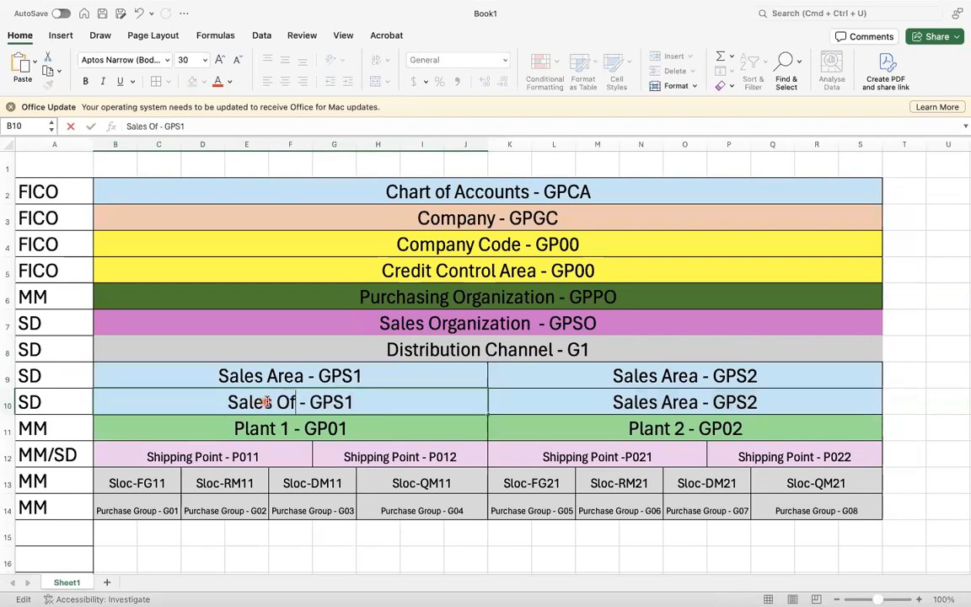
pyautogui.doubleClick(364, 399)
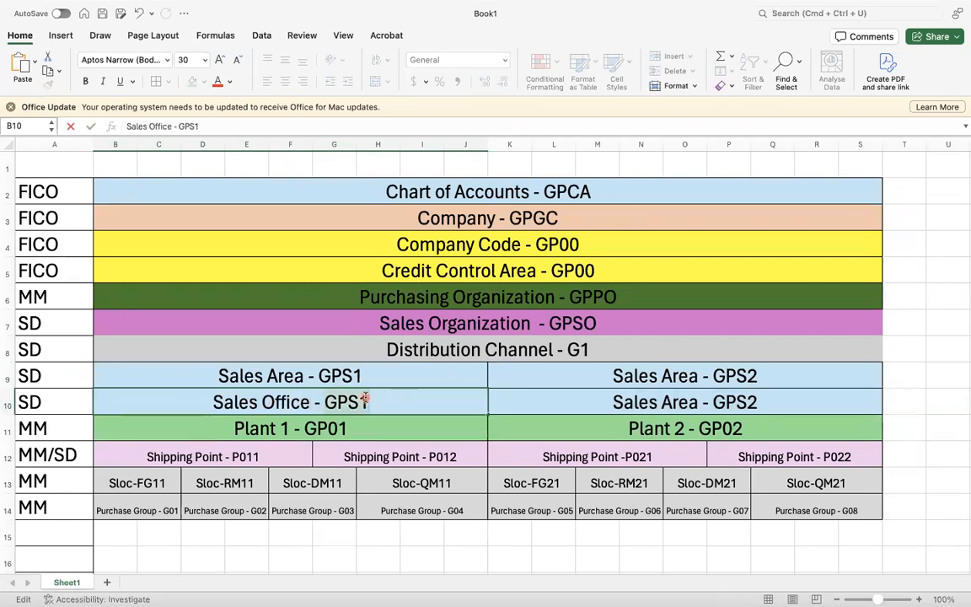
pyautogui.write('GSO1')
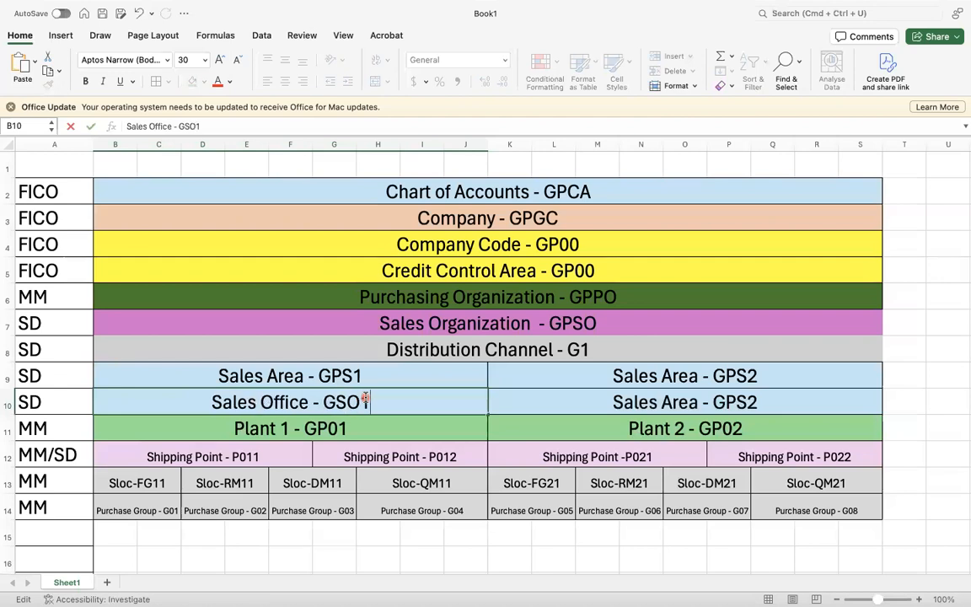
pyautogui.press('Tab')
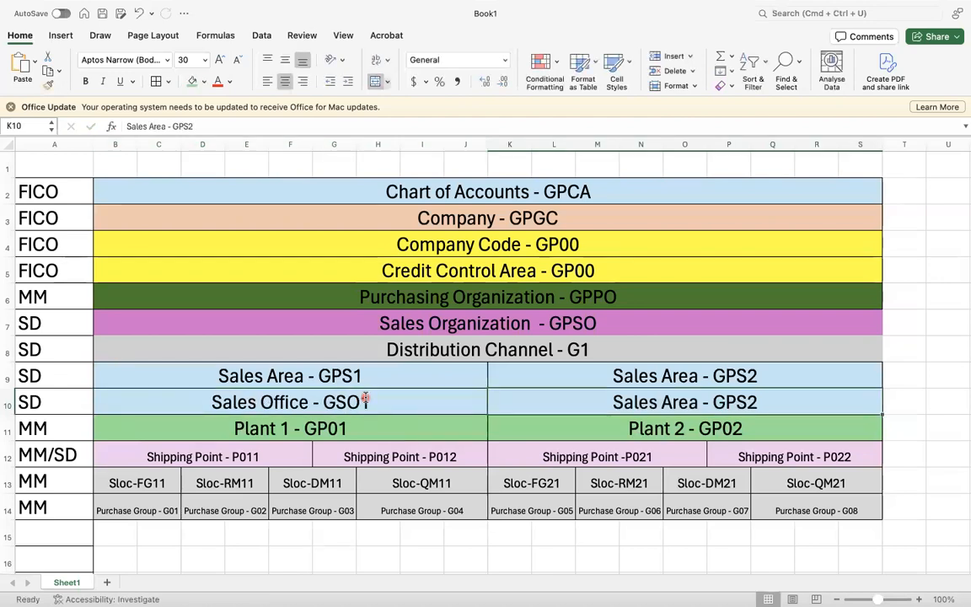
# Step: Copy the sales office label to the cell above Plant 2 and change its text to "Sales Office - GSO2"
pyautogui.click(375, 394)
pyautogui.press('super+c')
pyautogui.click(678, 396)
pyautogui.press('super+v')
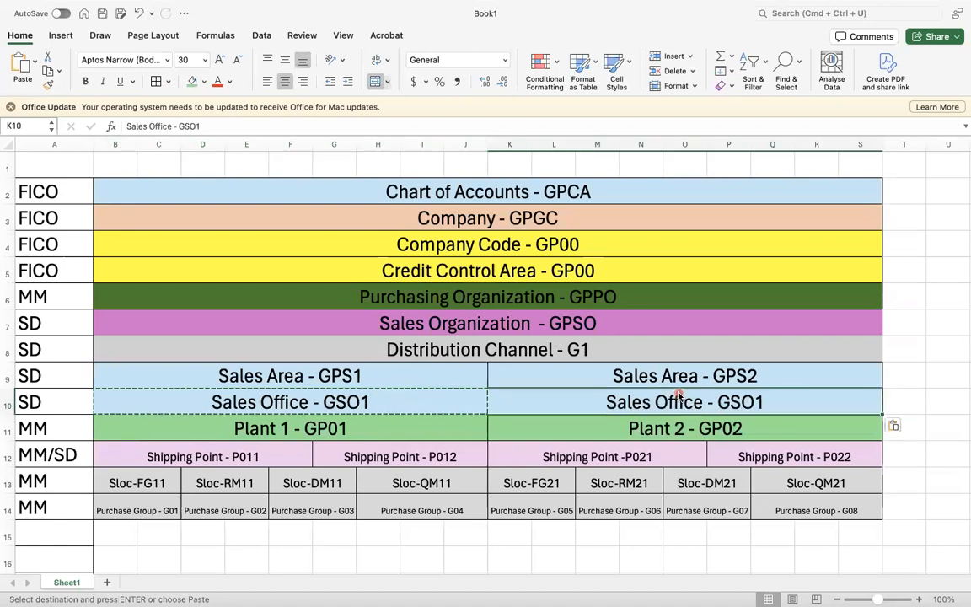
pyautogui.press('Escape')
pyautogui.doubleClick(761, 402)
pyautogui.press('BackSpace')
pyautogui.write('2')
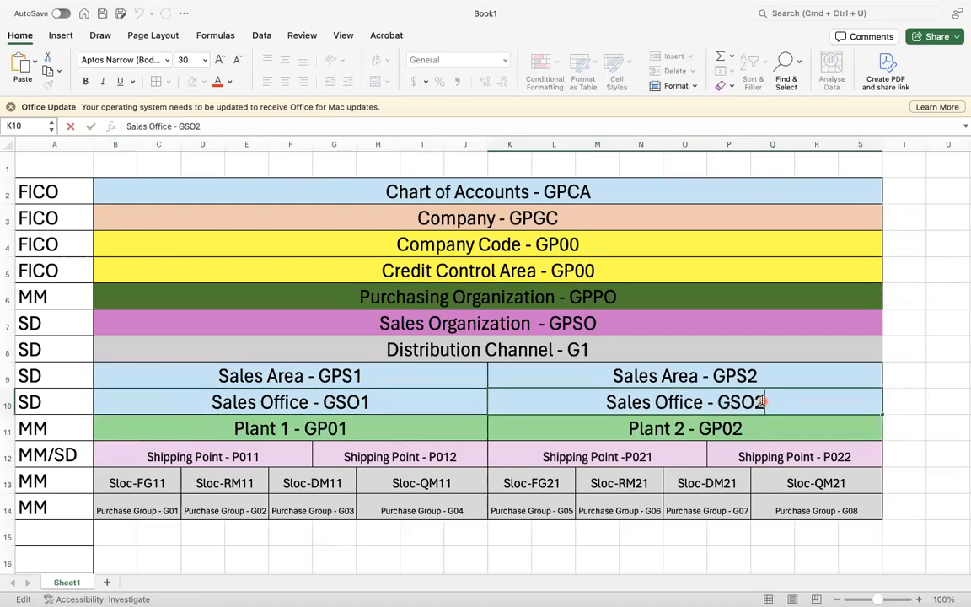
pyautogui.press('Return')
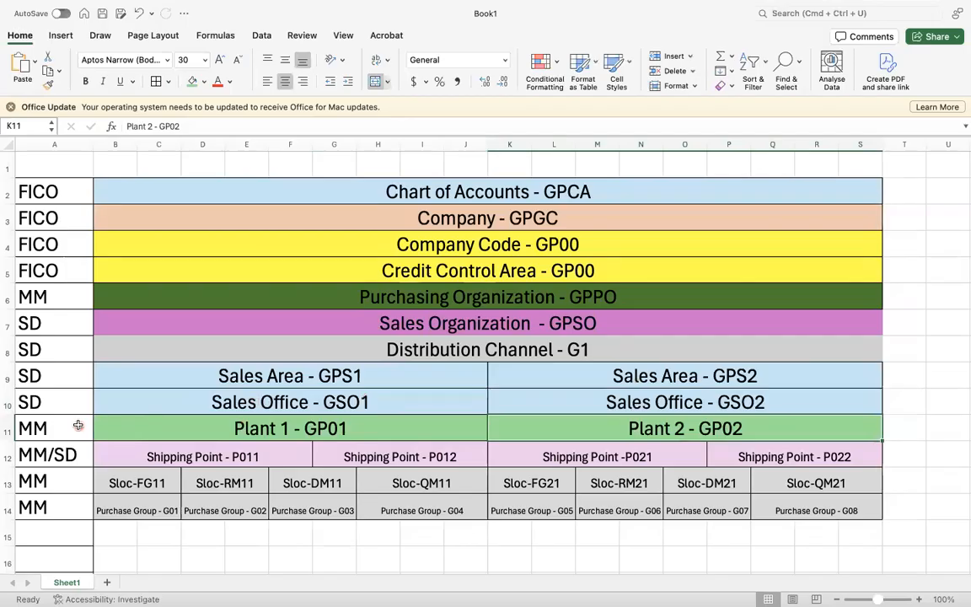
# Step: Insert a new row 11 above the plant row and fill it down from the Sales Office row
pyautogui.hotkey('ctrl', 'Left')
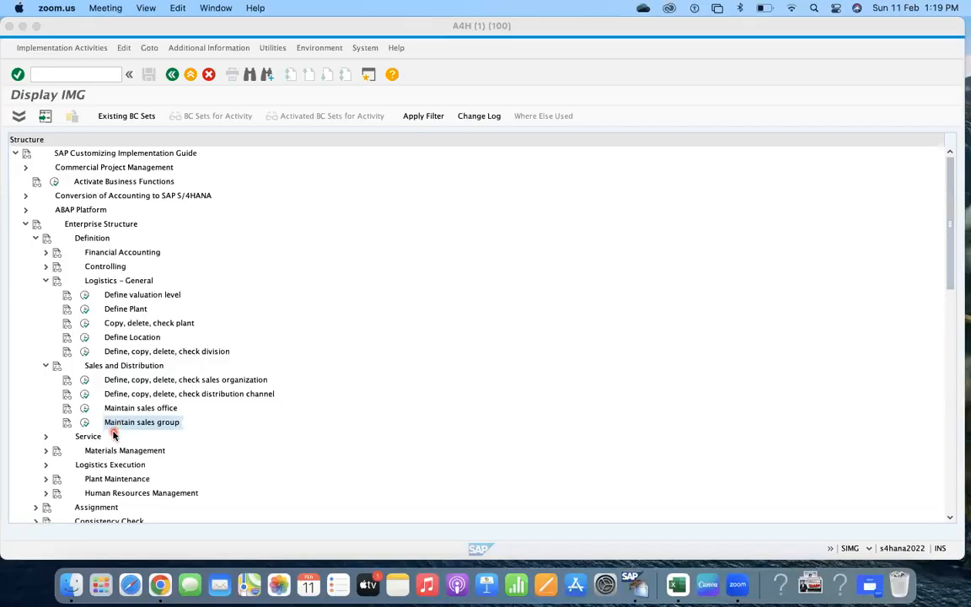
pyautogui.hotkey('ctrl', 'Right')
pyautogui.click(8, 428)
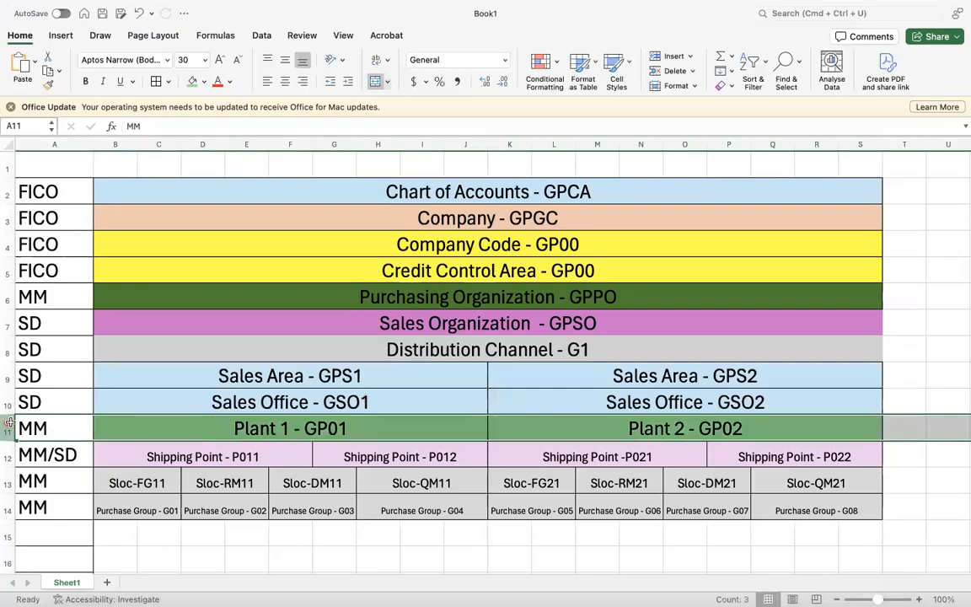
pyautogui.press('super+shift+equal')
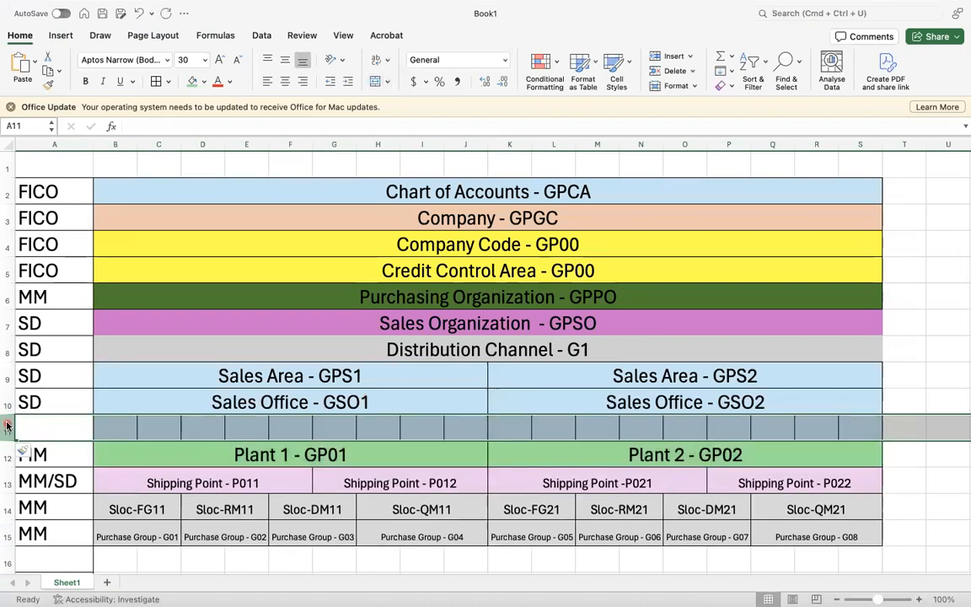
pyautogui.press('super+d')
# Step: Replace the first label in row 11, above Plant 1, with "Sales Group - GSG1"
pyautogui.click(257, 428)
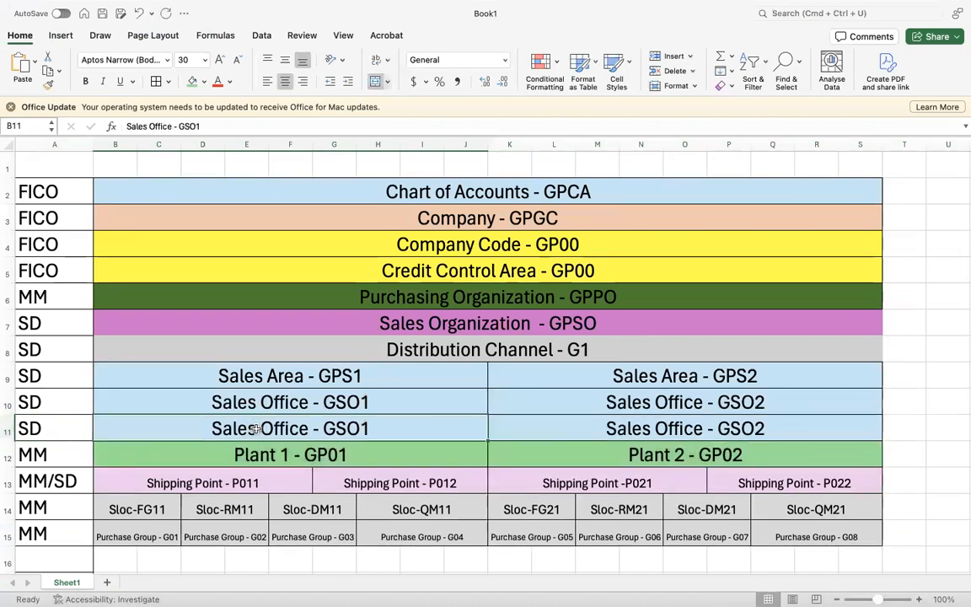
pyautogui.write('s')
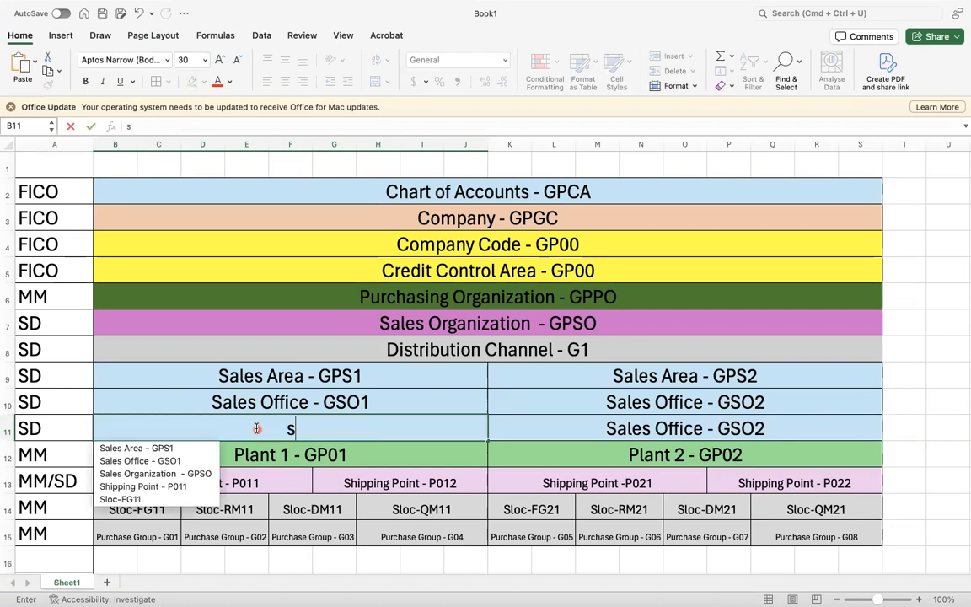
pyautogui.write('a')
pyautogui.press('BackSpace')
pyautogui.press('BackSpace')
pyautogui.write('Sales Group')
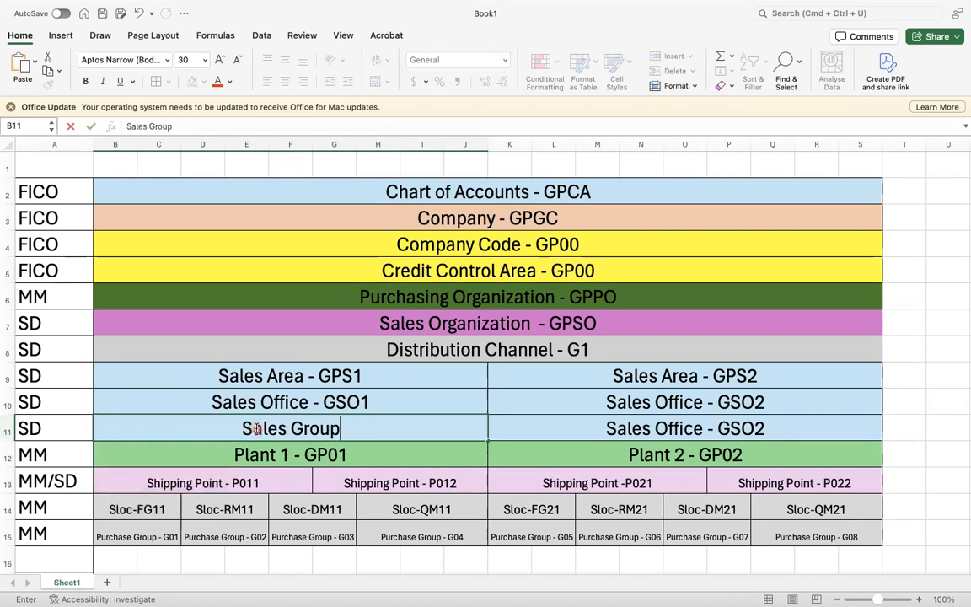
pyautogui.write(' - GS')
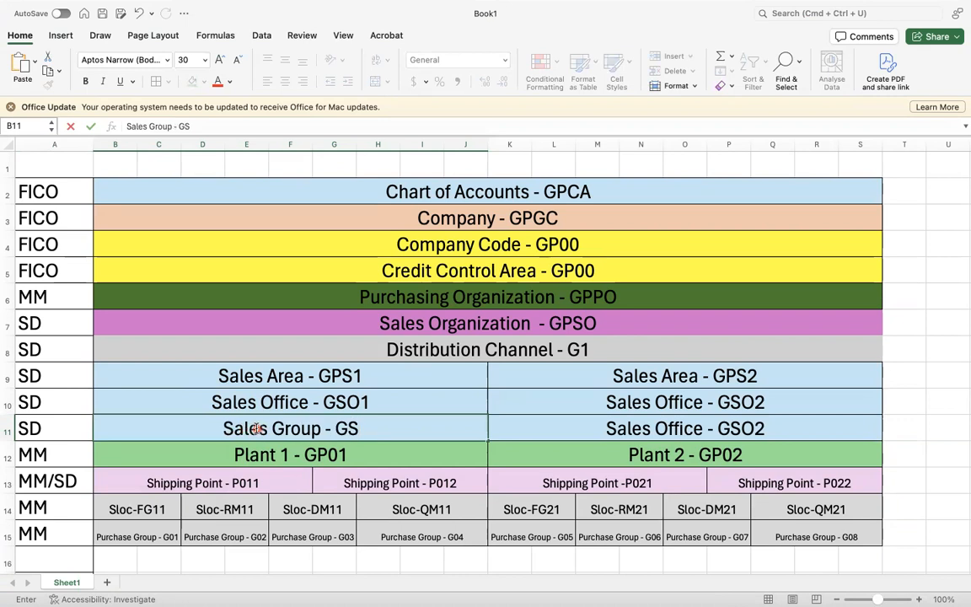
pyautogui.write('G1')
pyautogui.press('Tab')
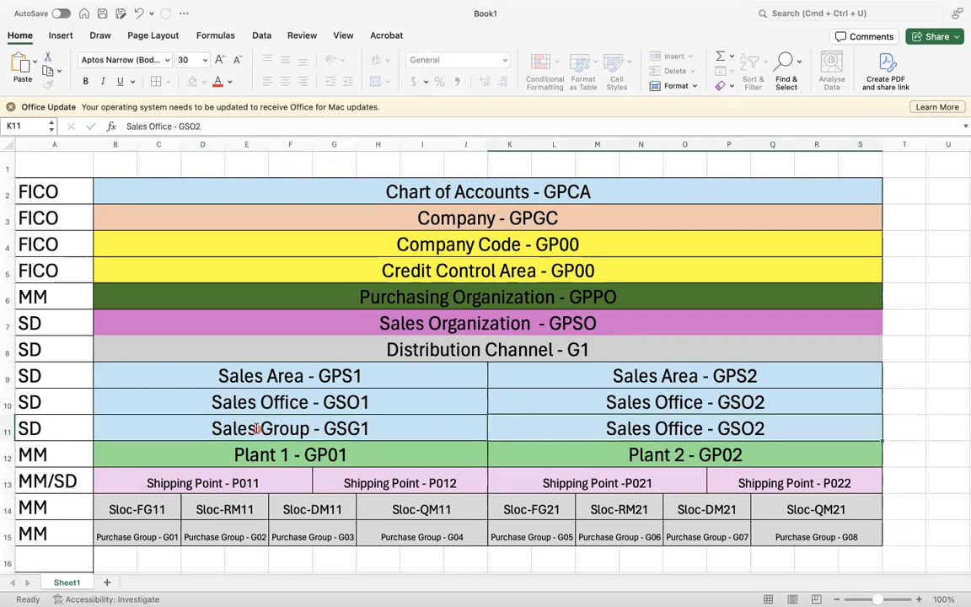
# Step: Copy the sales group label to the cell above Plant 2 and change its text to "Sales Group - GSG2"
pyautogui.click(268, 425)
pyautogui.press('super+c')
pyautogui.click(644, 427)
pyautogui.press('super+v')
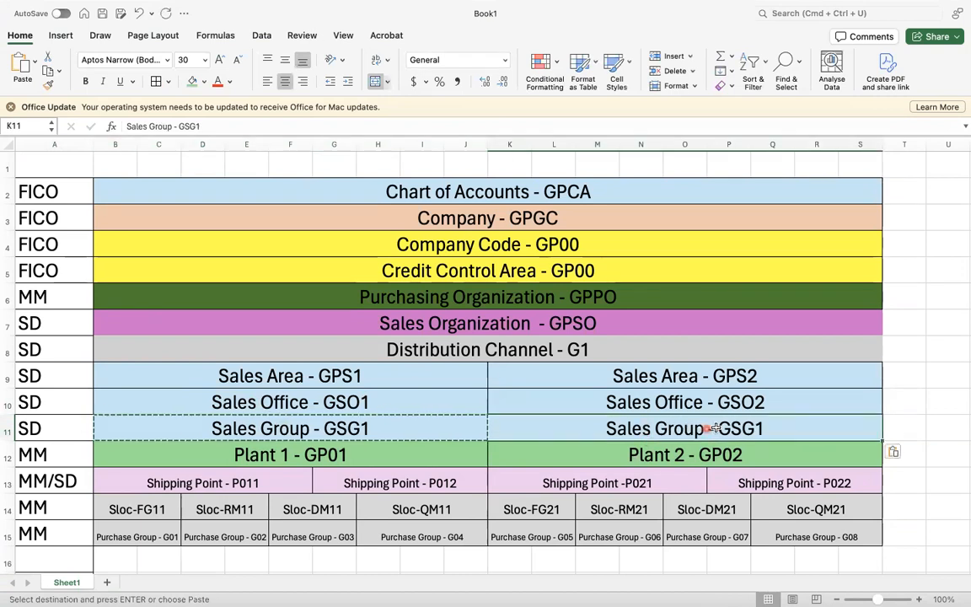
pyautogui.doubleClick(762, 427)
pyautogui.press('BackSpace')
pyautogui.write('2')
pyautogui.press('Return')
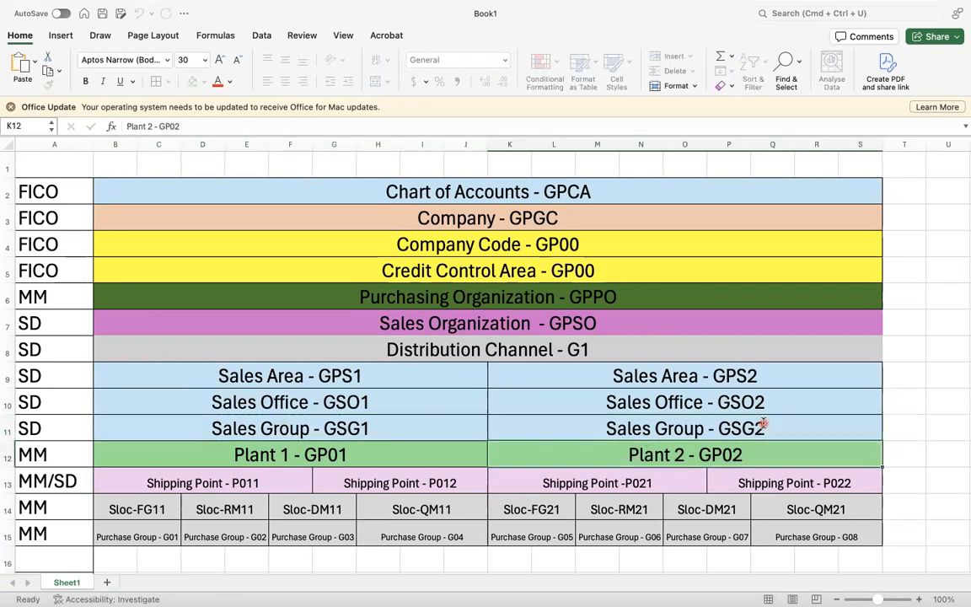
# Step: Save the workbook locally on the Desktop as "SAP Practice Suggestions" in Excel Workbook (.xlsx) format
pyautogui.press('super+s')
pyautogui.click(666, 461)
pyautogui.click(386, 365)
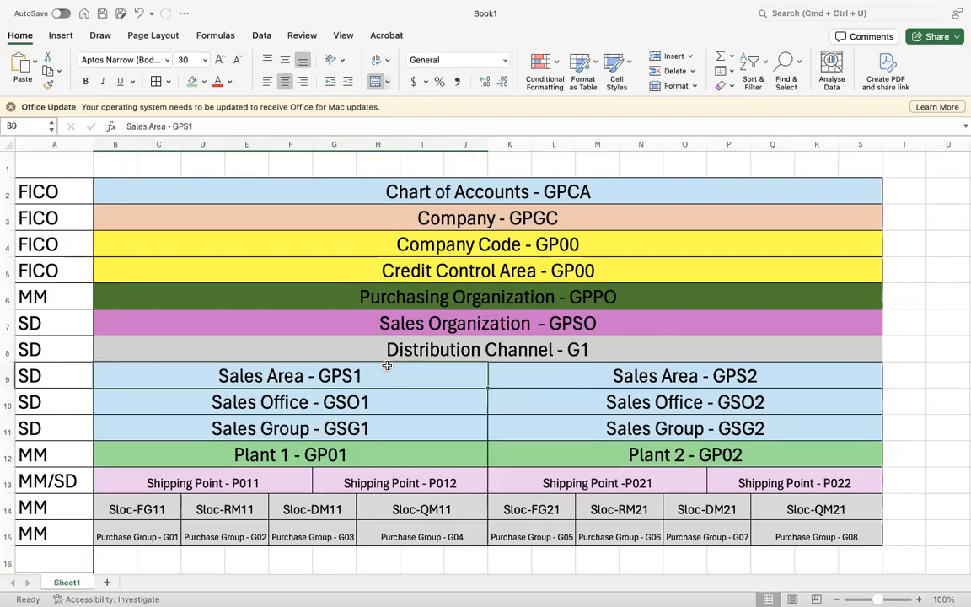
pyautogui.press('super+s')
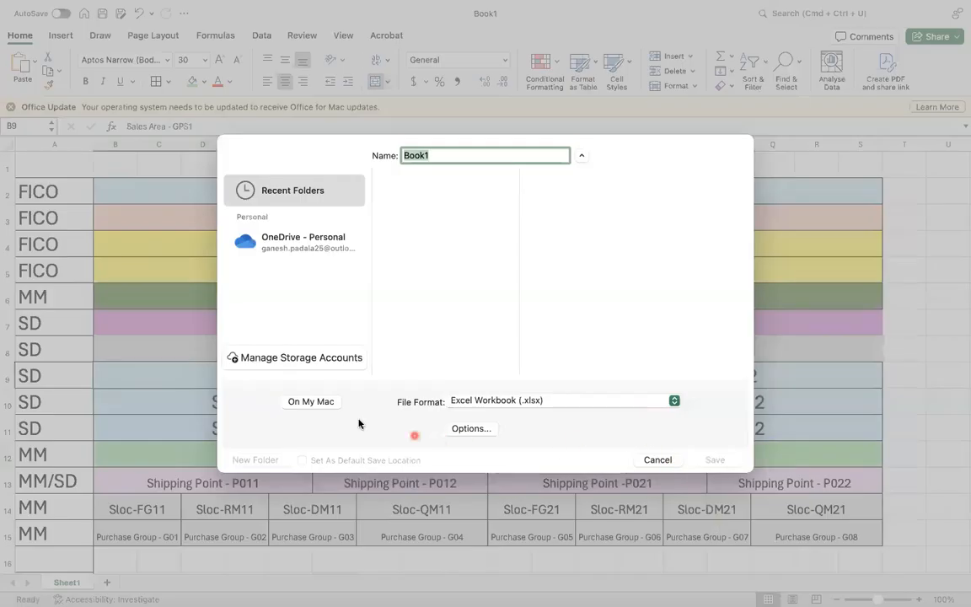
pyautogui.click(310, 403)
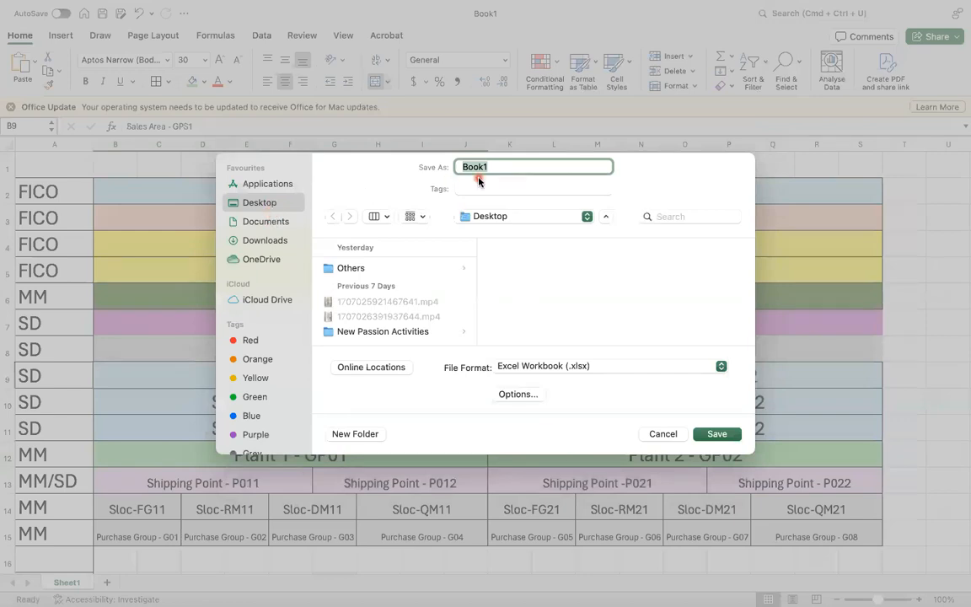
pyautogui.write('SAP Practice Suggestions')
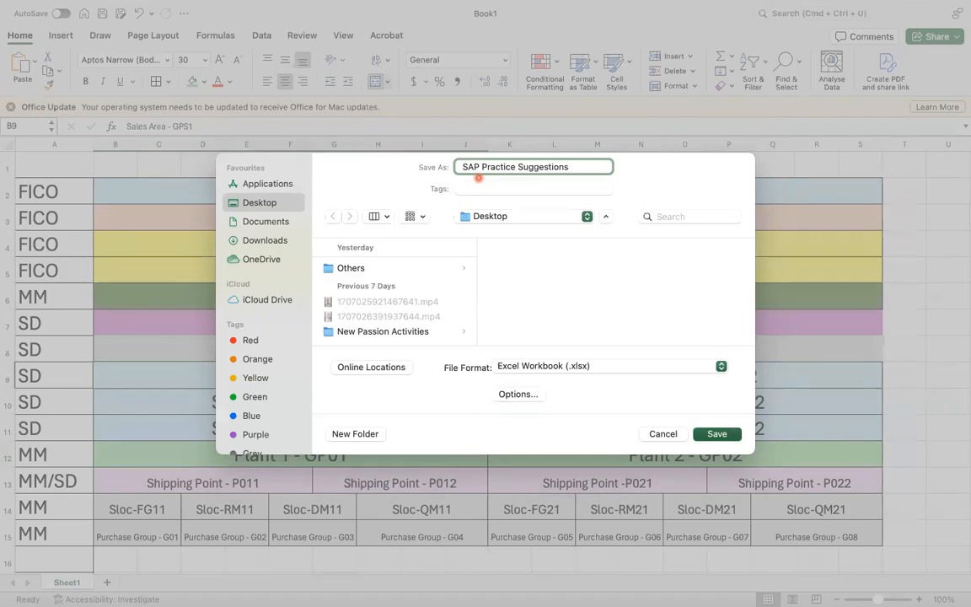
pyautogui.press('Return')
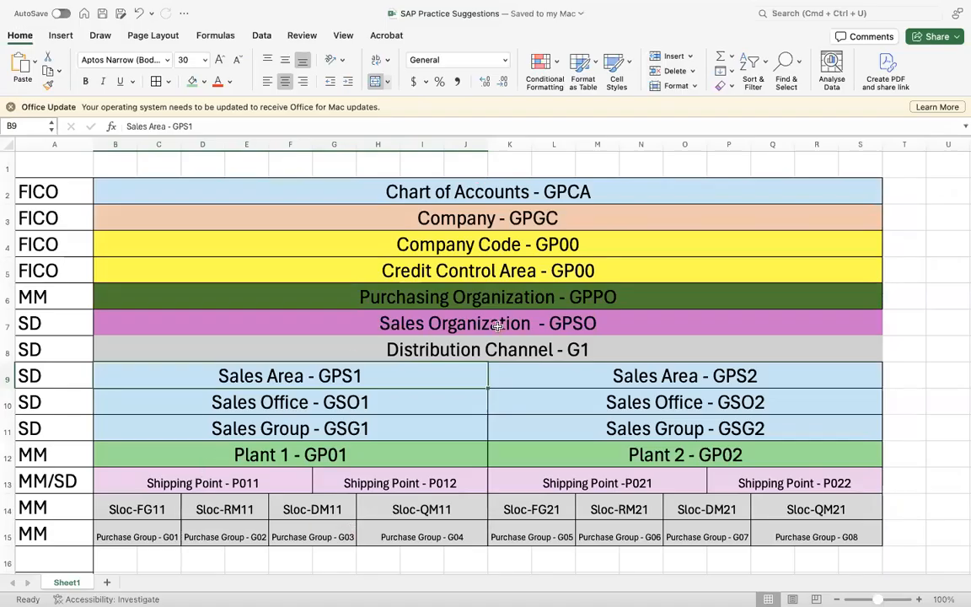
# Step: Rename the Sheet1 worksheet as "Organization Structure"
pyautogui.doubleClick(67, 582)
pyautogui.write('Organization S')
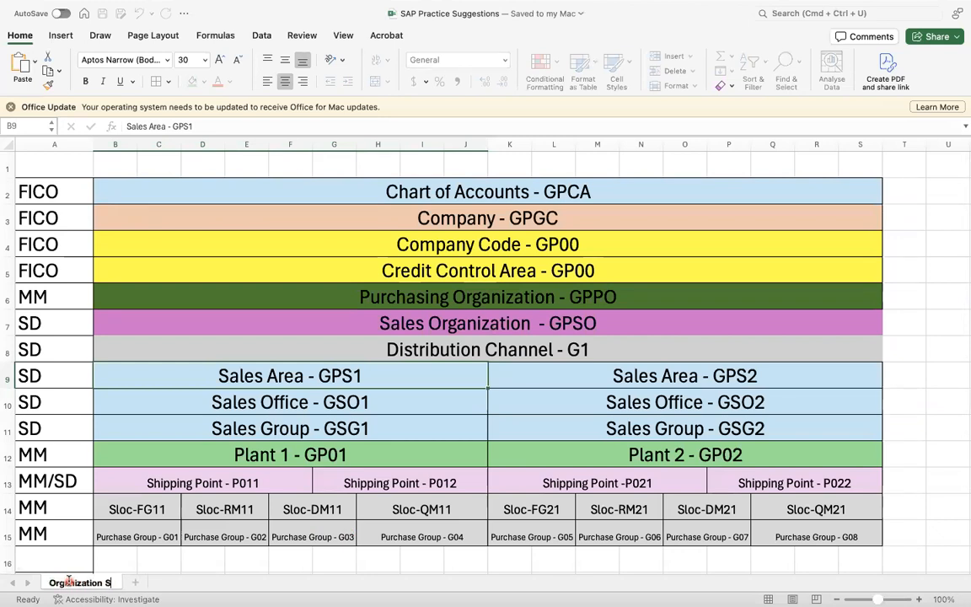
pyautogui.write('tructure')
pyautogui.press('Return')
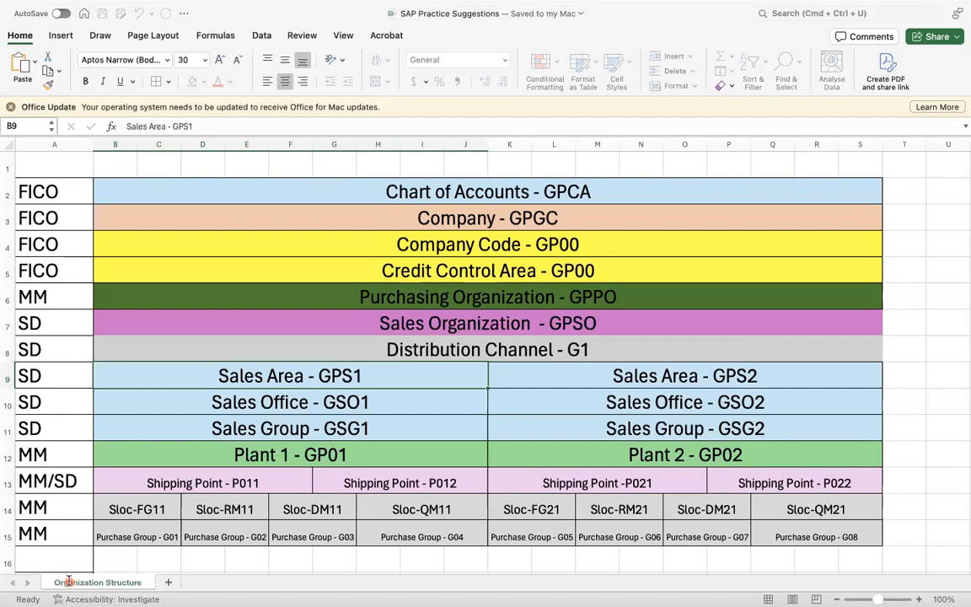
# Step: Switch to the SAP customizing guide and examine the storage location and purchasing organization definitions under Materials Management
pyautogui.hotkey('ctrl', 'Left')
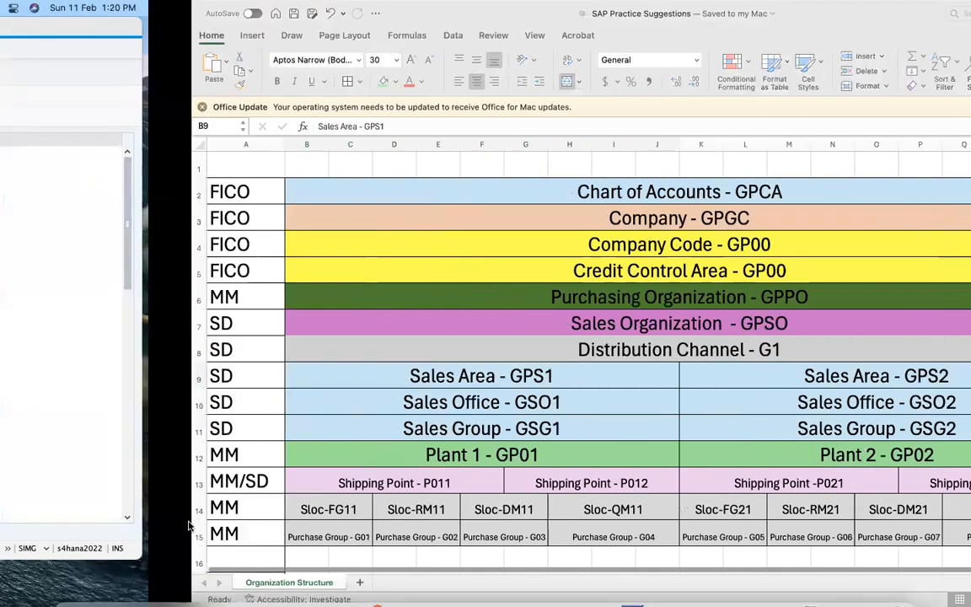
pyautogui.click(45, 449)
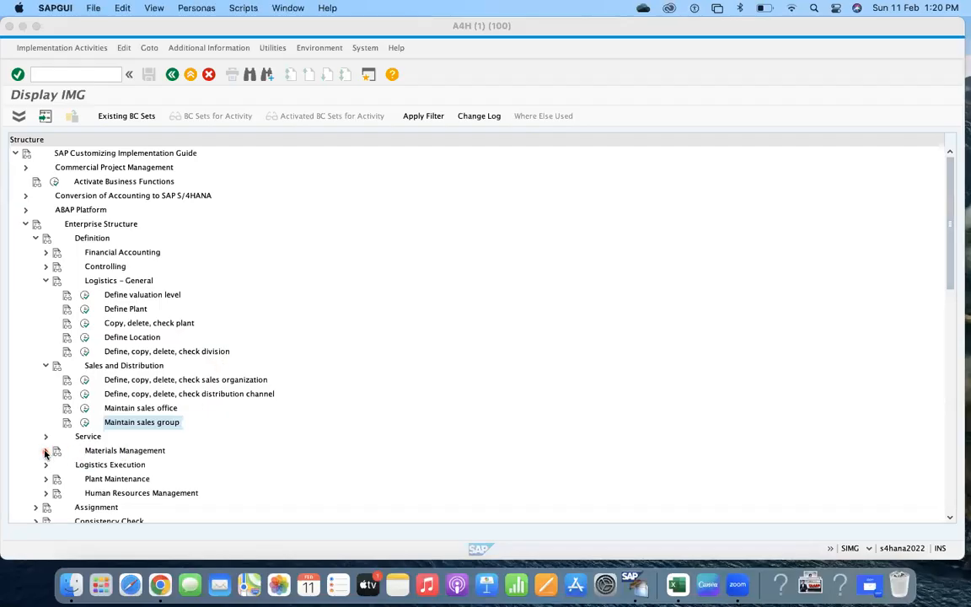
pyautogui.click(46, 450)
pyautogui.click(150, 478)
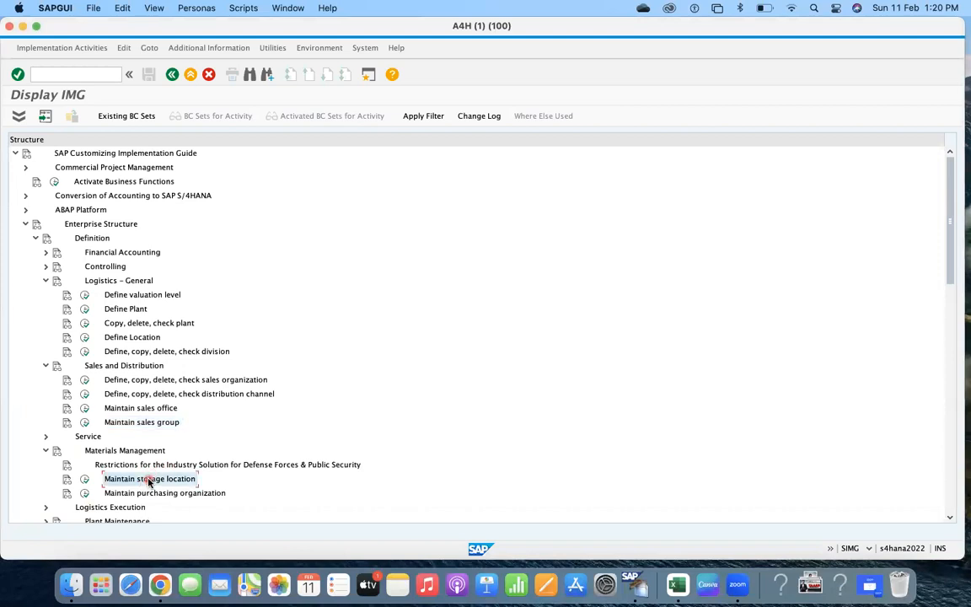
pyautogui.click(155, 493)
# Step: Examine the shipping point and warehouse number definitions under Logistics Execution, and return to the Excel workbook
pyautogui.press('Down')
pyautogui.press('Down')
pyautogui.press('Down')
pyautogui.press('Down')
pyautogui.press('Down')
pyautogui.press('Down')
pyautogui.press('Down')
pyautogui.press('Down')
pyautogui.press('Down')
pyautogui.press('Down')
pyautogui.press('Down')
pyautogui.press('Down')
pyautogui.press('Down')
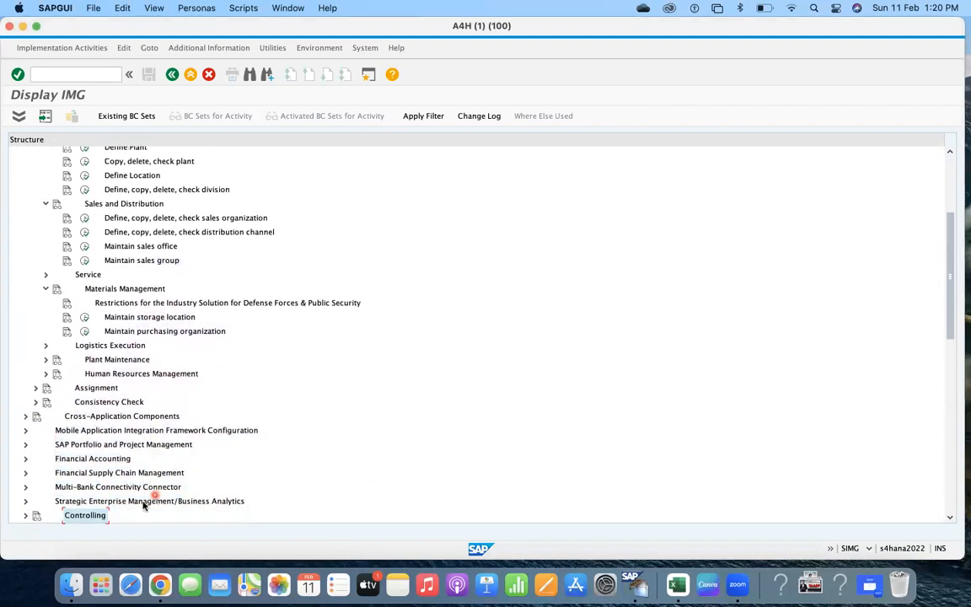
pyautogui.click(45, 344)
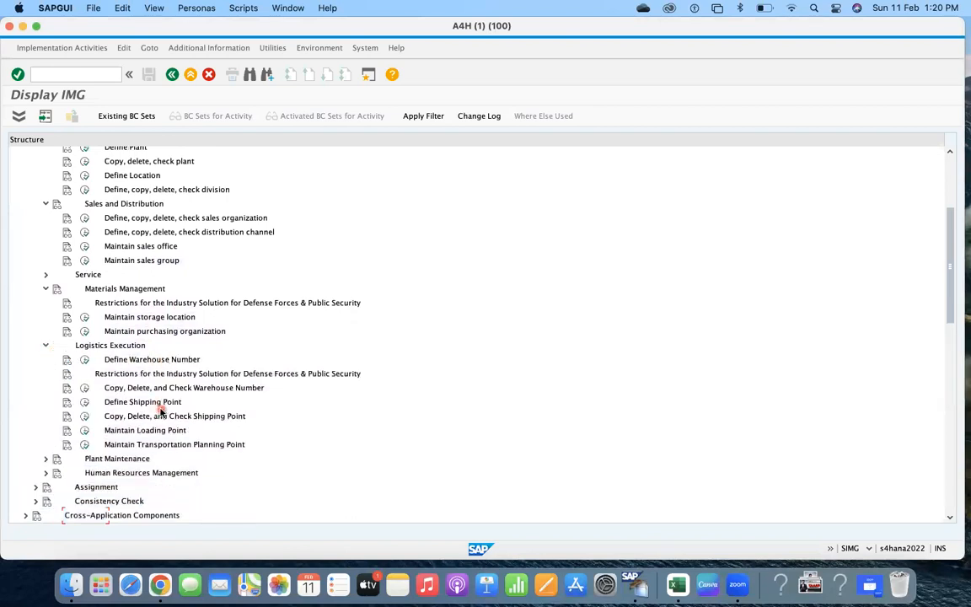
pyautogui.click(160, 401)
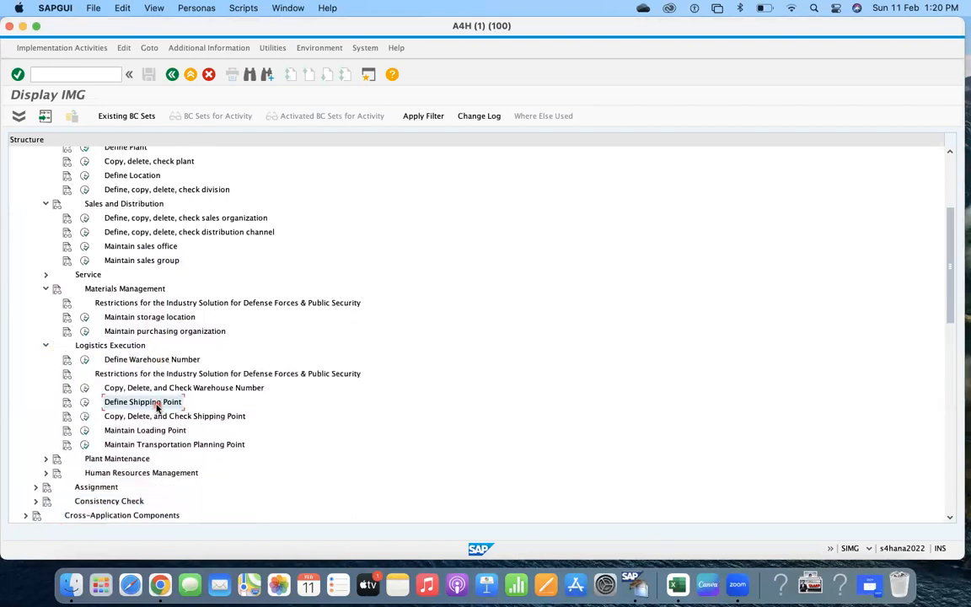
pyautogui.click(170, 360)
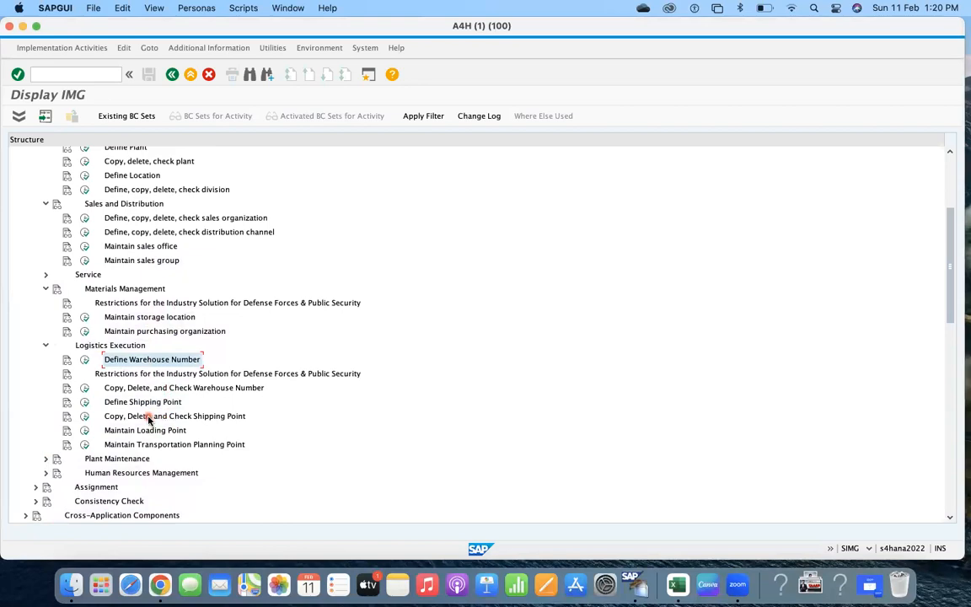
pyautogui.press('super+Tab')
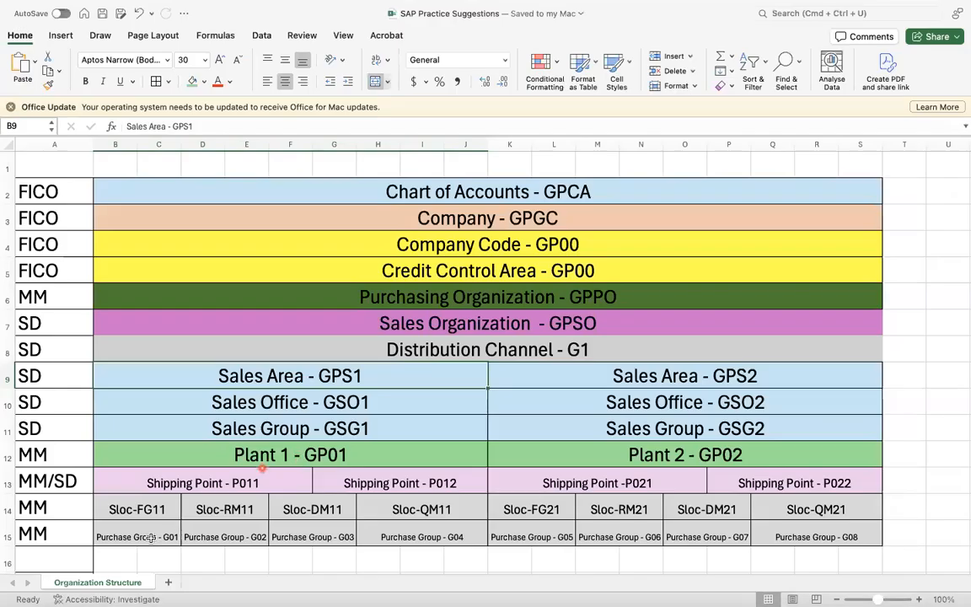
pyautogui.click(8, 145)
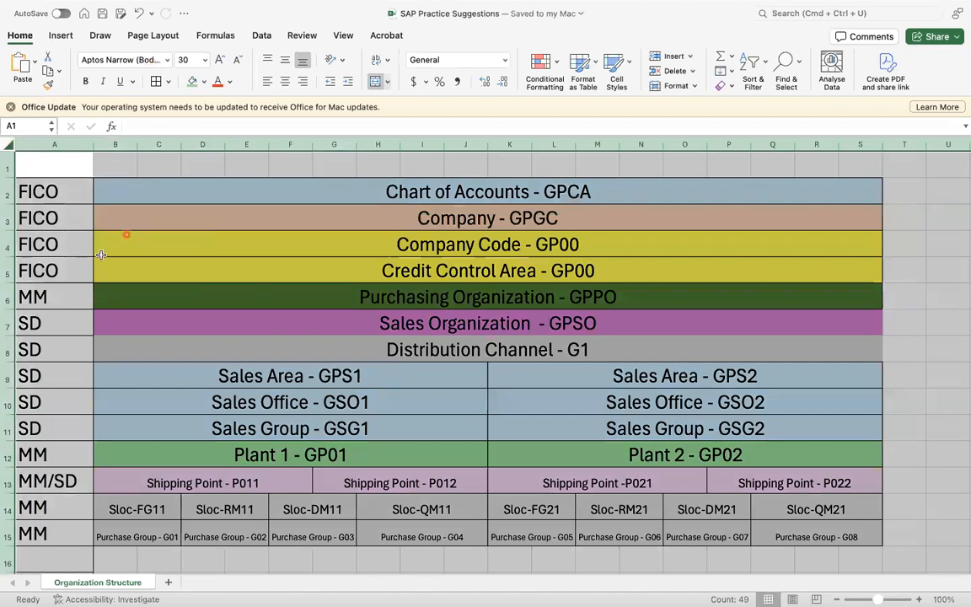
pyautogui.click(25, 427)
pyautogui.click(8, 167)
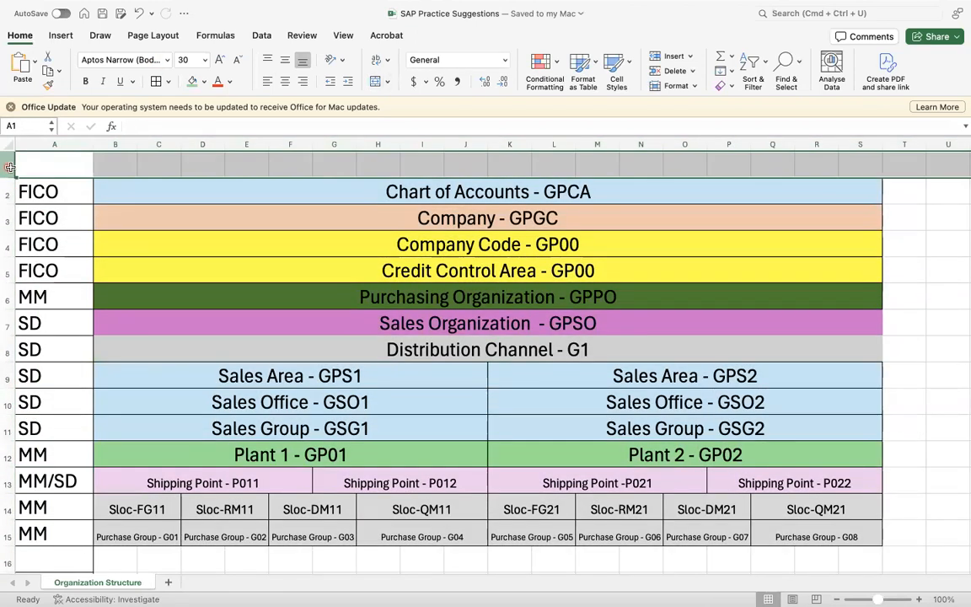
pyautogui.click(136, 234)
pyautogui.moveTo(51, 165); pyautogui.dragTo(554, 158)
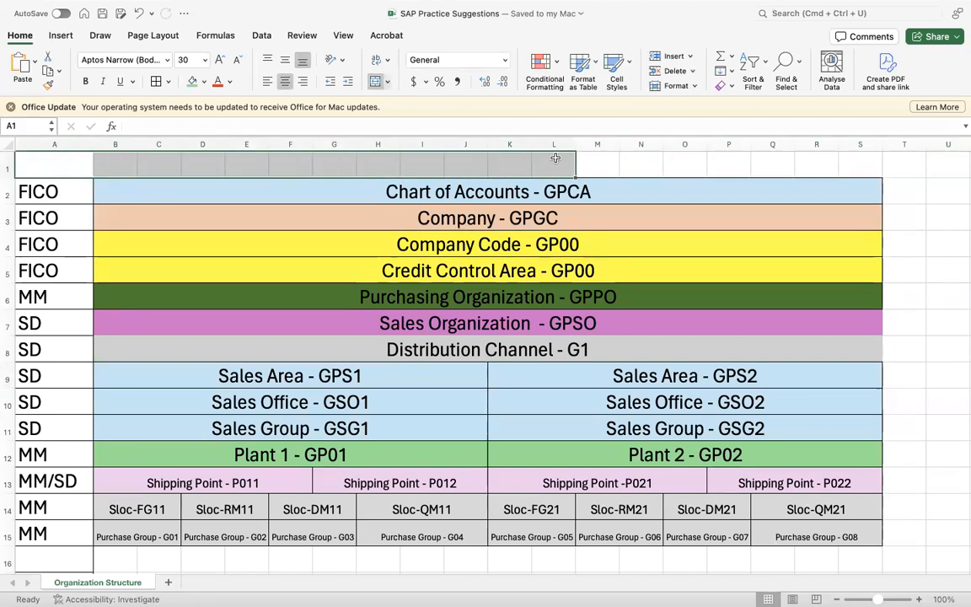
pyautogui.click(149, 159)
pyautogui.click(115, 165)
pyautogui.moveTo(116, 164); pyautogui.dragTo(819, 173)
# Step: Delete columns S and J so the chart's two plant halves become narrower
pyautogui.click(861, 145)
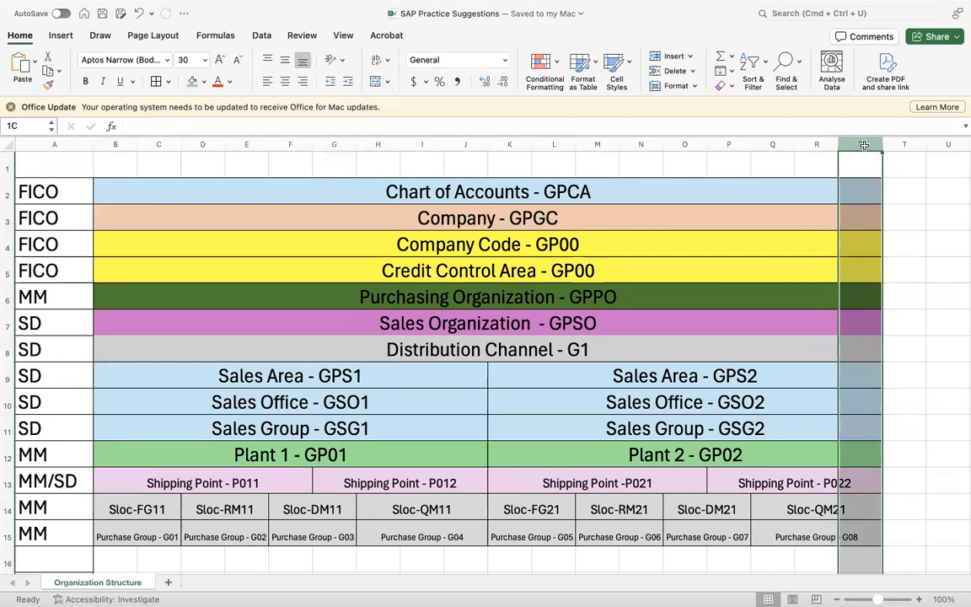
pyautogui.hotkey('ctrl', '-')
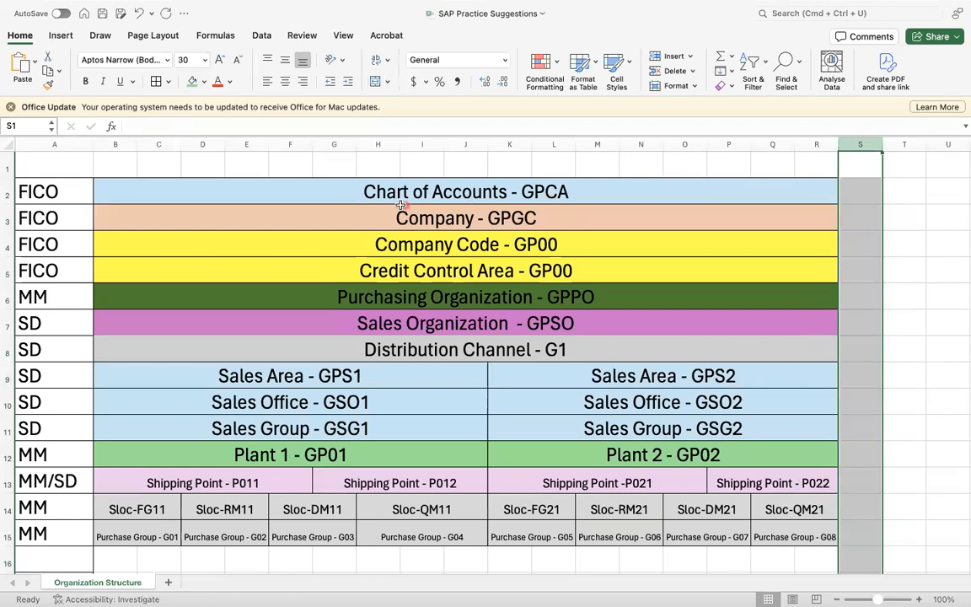
pyautogui.click(470, 148)
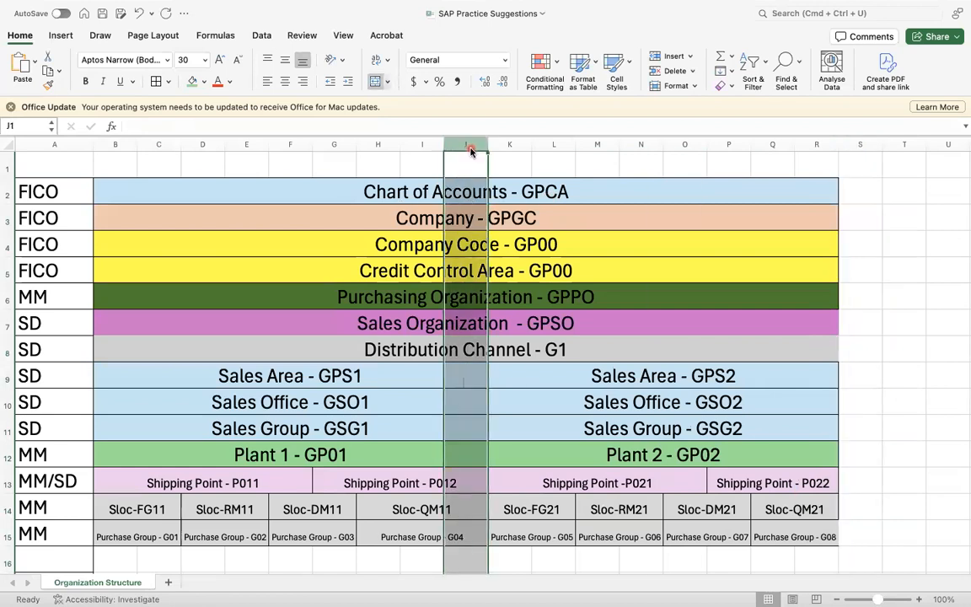
pyautogui.hotkey('ctrl', '-')
pyautogui.click(563, 236)
# Step: Merge and centre B1:Q1 and enter the heading "Organization Structure"
pyautogui.moveTo(119, 160); pyautogui.dragTo(762, 162)
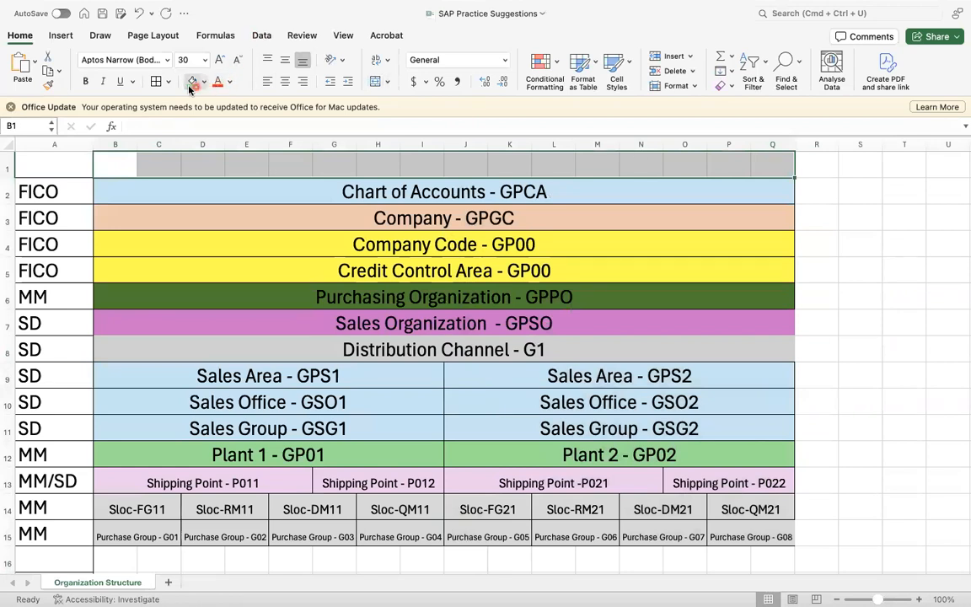
pyautogui.click(374, 82)
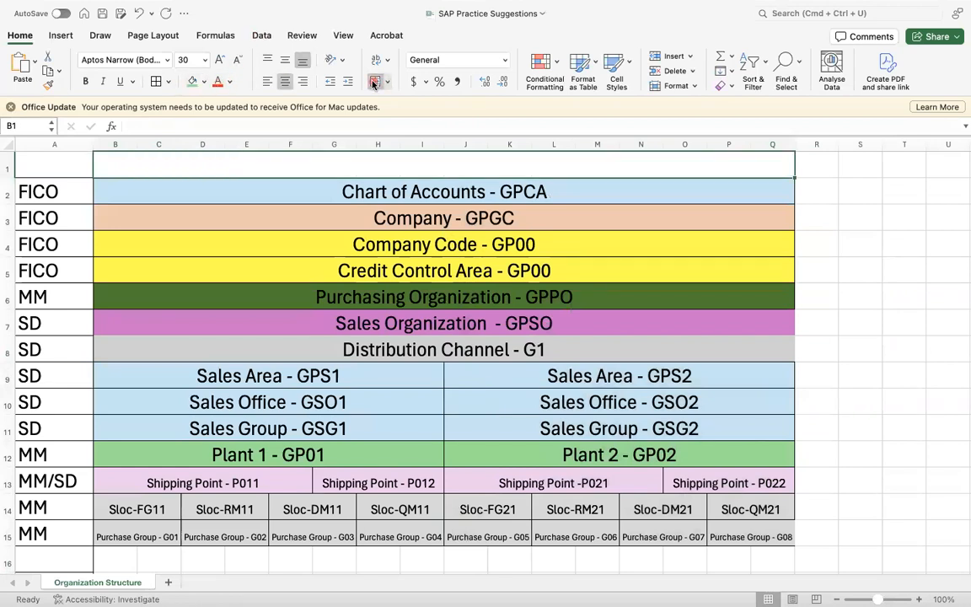
pyautogui.write('Organiza')
pyautogui.press('BackSpace')
pyautogui.press('BackSpace')
pyautogui.write('ization sTR')
pyautogui.press('BackSpace')
pyautogui.press('BackSpace')
pyautogui.press('BackSpace')
pyautogui.write('Structure')
pyautogui.press('Return')
# Step: Enter the heading "Module" in cell A1
pyautogui.click(62, 169)
pyautogui.write('mO')
pyautogui.press('BackSpace')
pyautogui.press('BackSpace')
pyautogui.write('Mode')
pyautogui.write('ule')
pyautogui.write('s')
pyautogui.press('BackSpace')
pyautogui.press('Return')
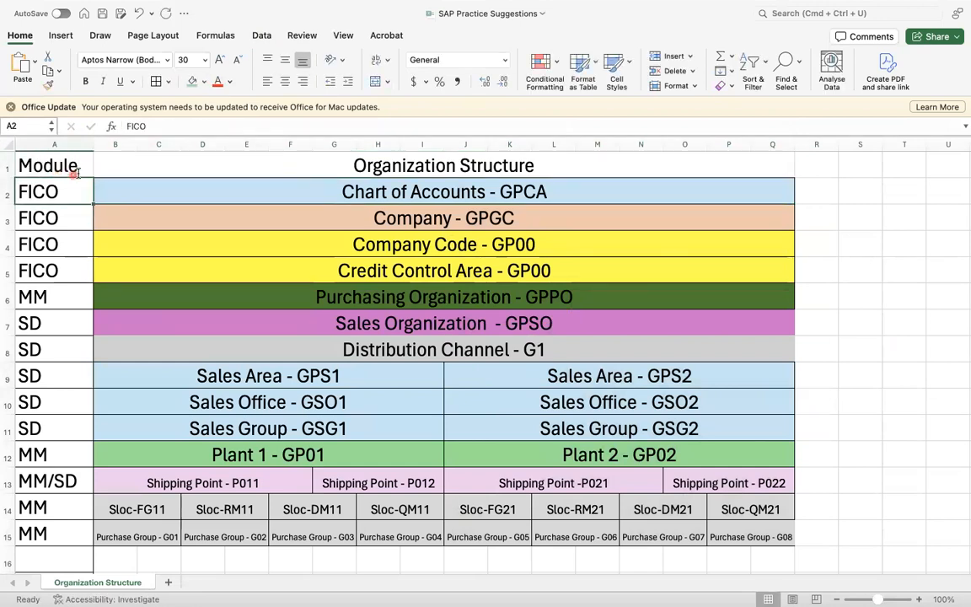
# Step: Fill both heading cells in row 1 with orange
pyautogui.moveTo(52, 167); pyautogui.dragTo(546, 164)
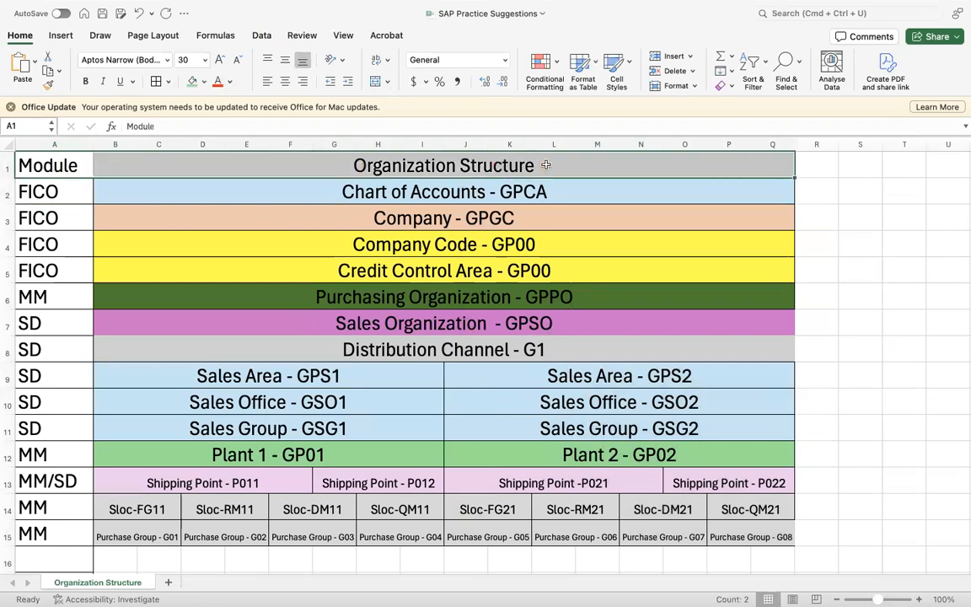
pyautogui.click(203, 81)
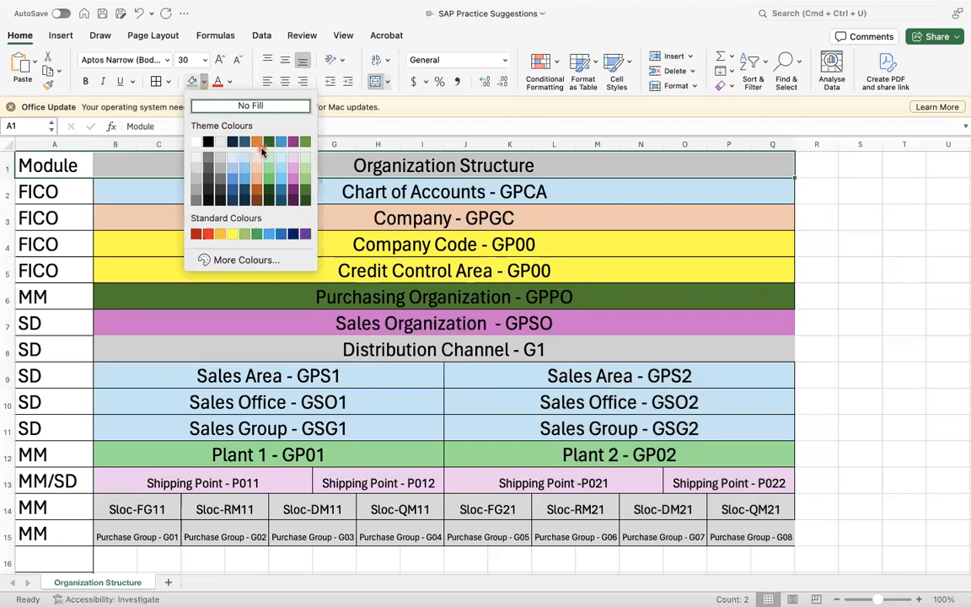
pyautogui.click(257, 187)
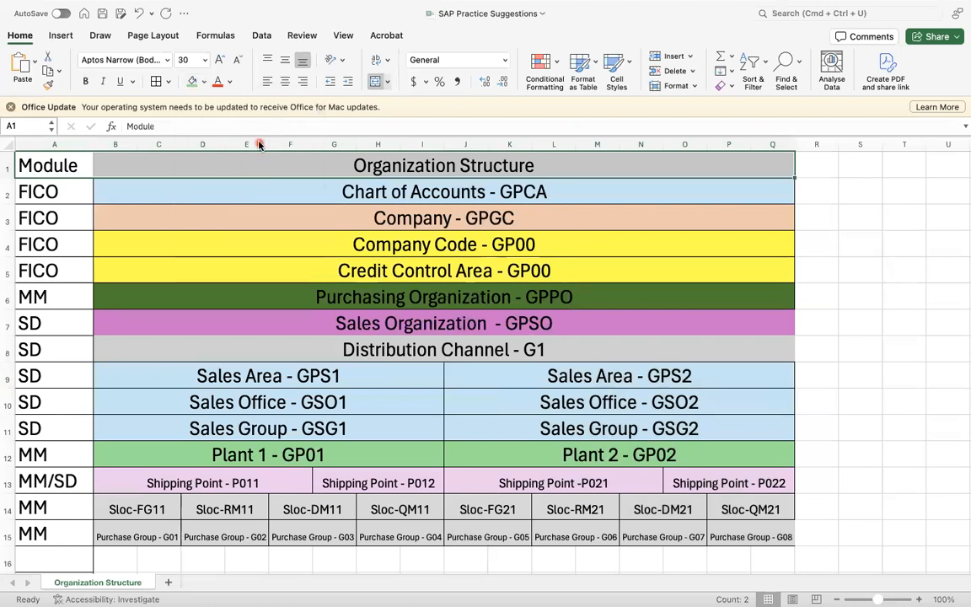
pyautogui.click(225, 196)
# Step: Change the fill of the row 1 headings to green
pyautogui.click(40, 166)
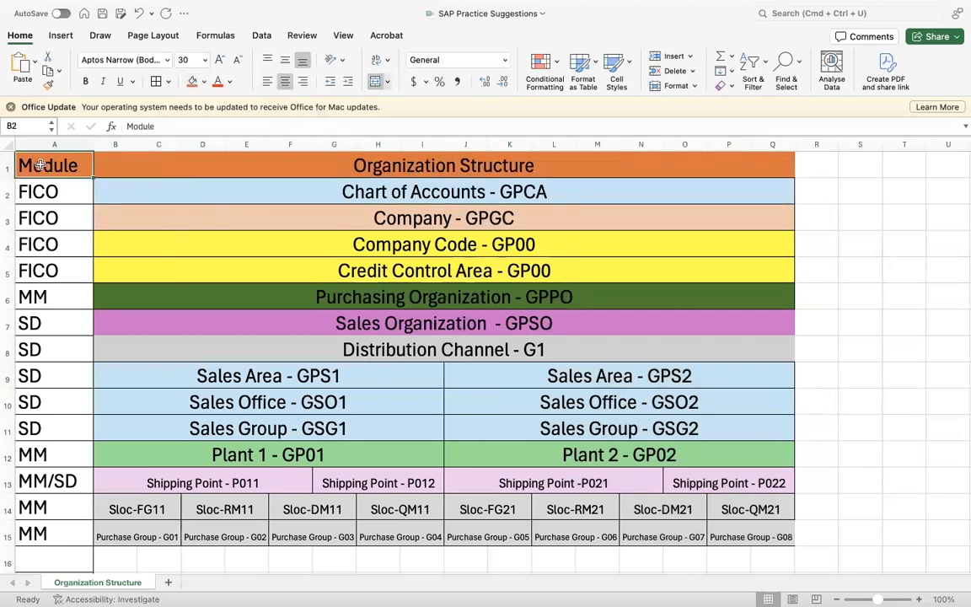
pyautogui.moveTo(60, 166); pyautogui.dragTo(178, 168)
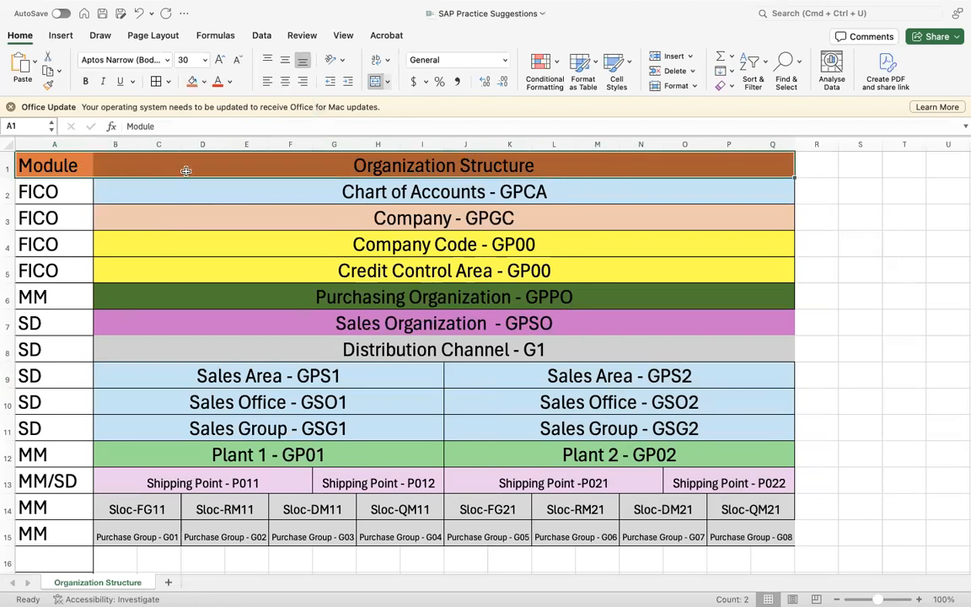
pyautogui.click(203, 82)
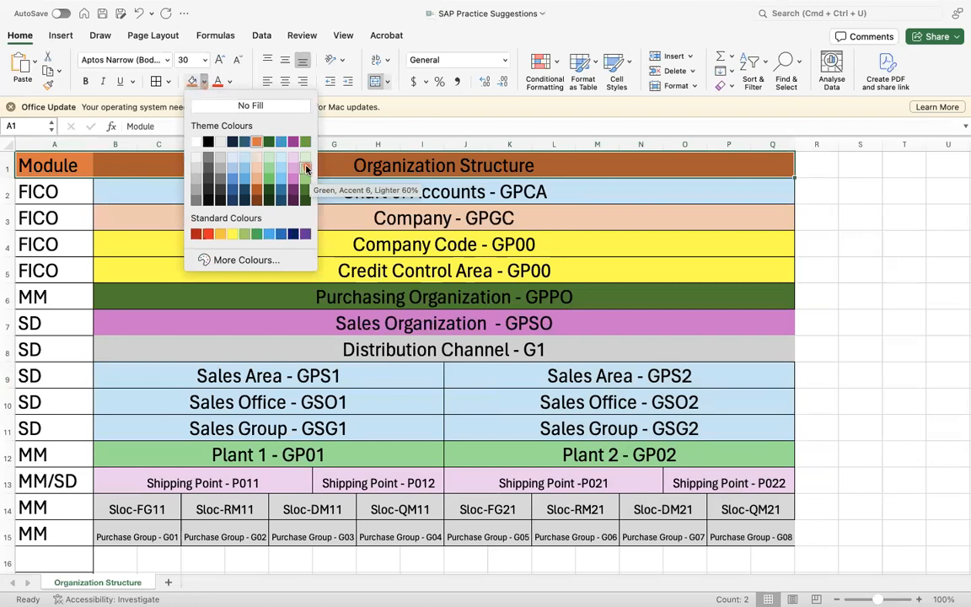
pyautogui.click(271, 140)
pyautogui.click(310, 301)
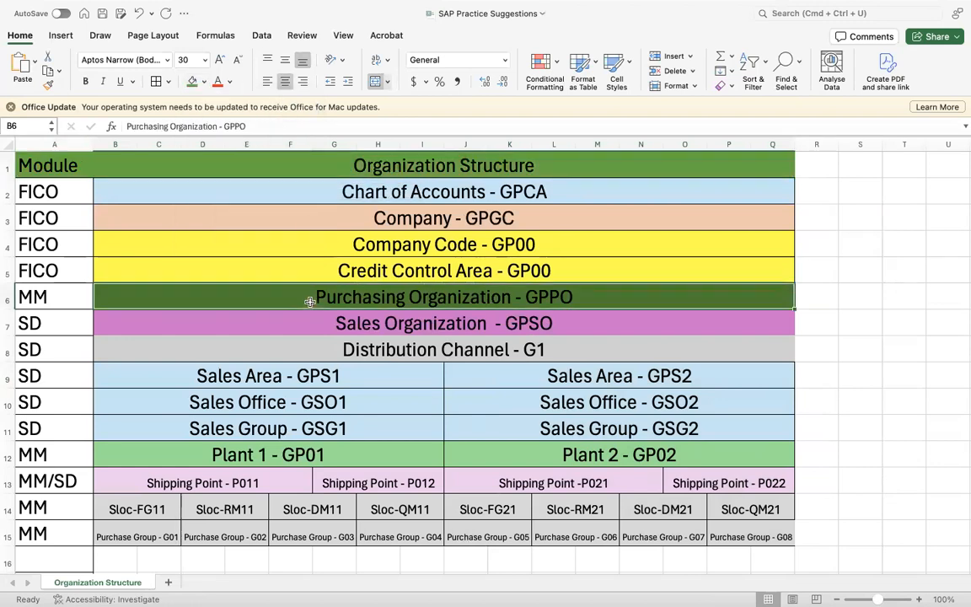
# Step: Change the fill of the row 1 headings to grey
pyautogui.moveTo(61, 162); pyautogui.dragTo(353, 165)
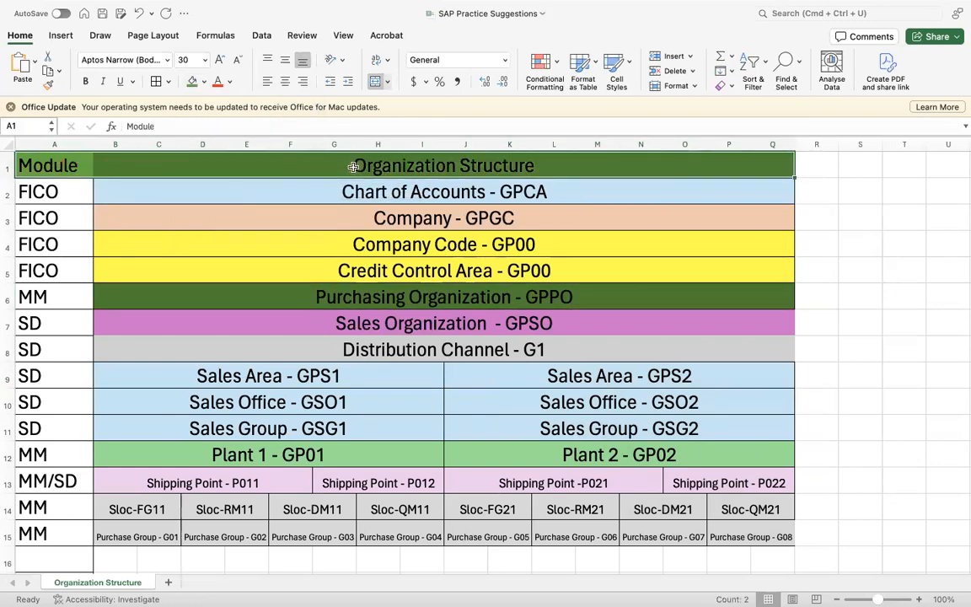
pyautogui.click(203, 82)
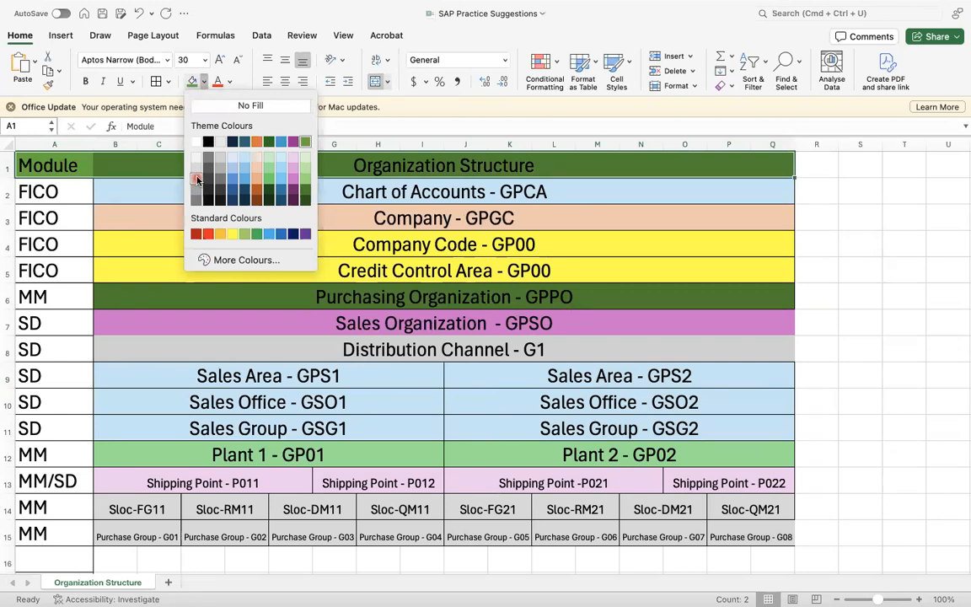
pyautogui.click(196, 178)
pyautogui.click(209, 350)
# Step: Fill the "Module" and "Organization Structure" heading cells with the lighter orange theme colour
pyautogui.moveTo(84, 164); pyautogui.dragTo(432, 174)
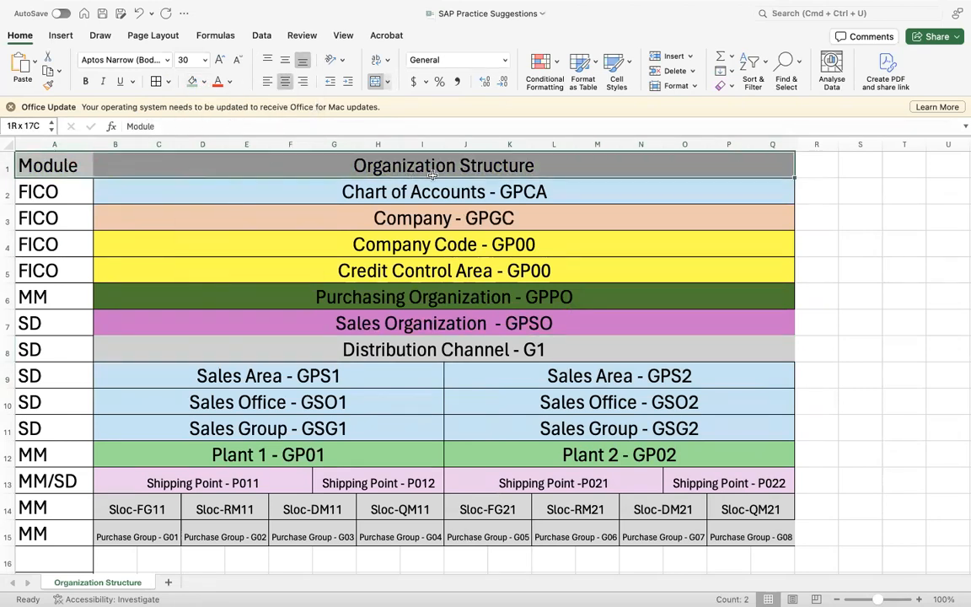
pyautogui.click(203, 82)
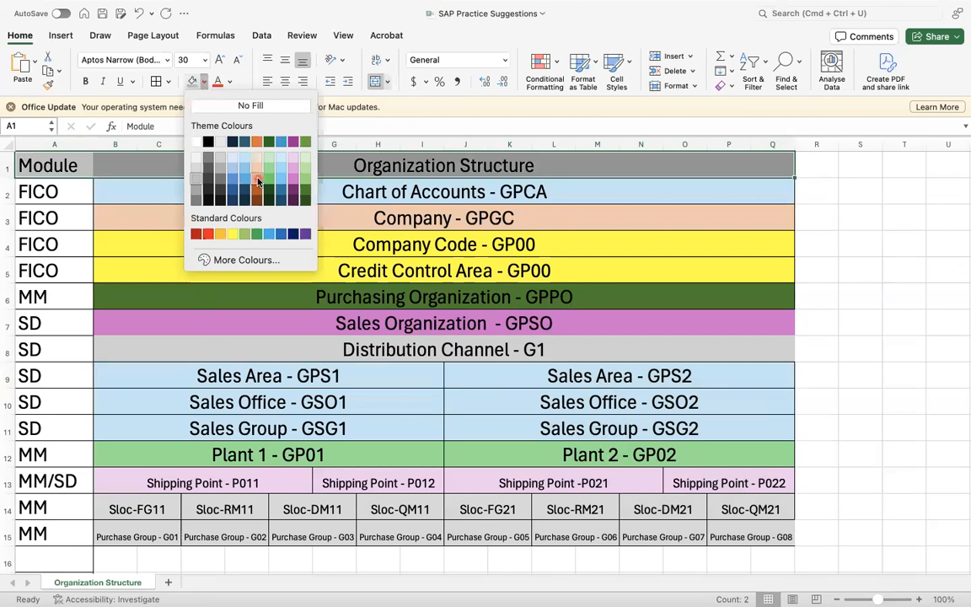
pyautogui.click(258, 182)
pyautogui.click(244, 375)
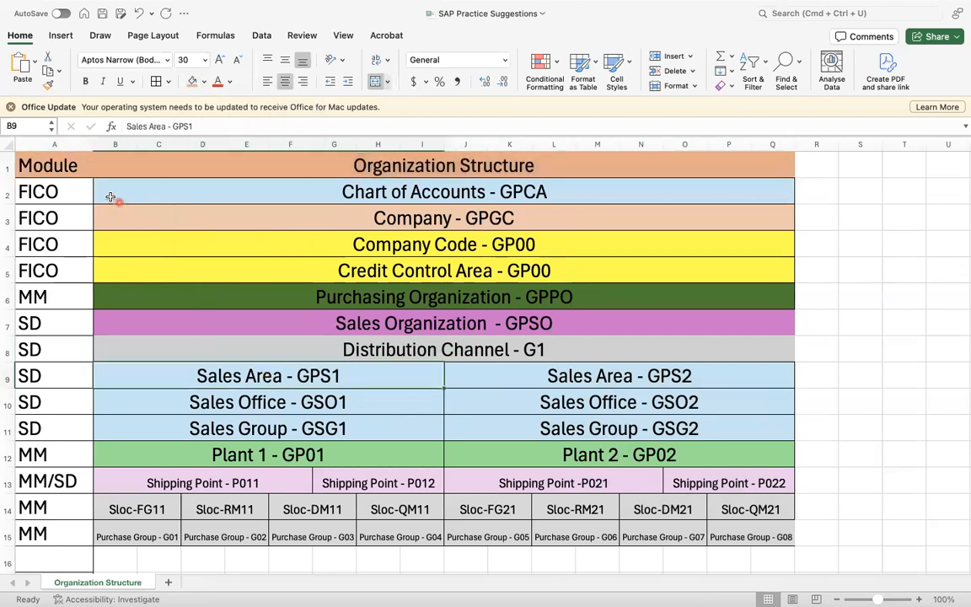
pyautogui.click(75, 163)
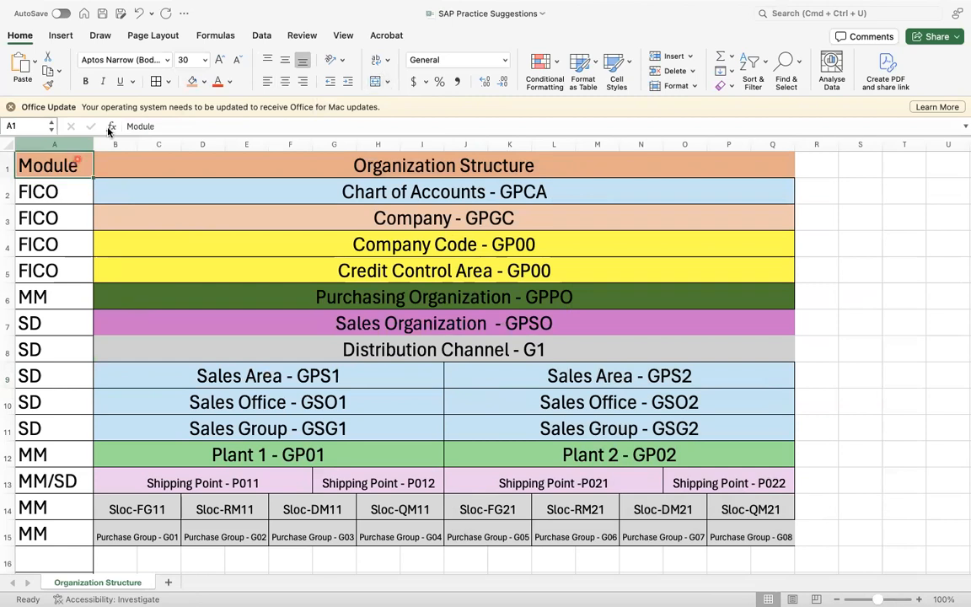
pyautogui.click(201, 166)
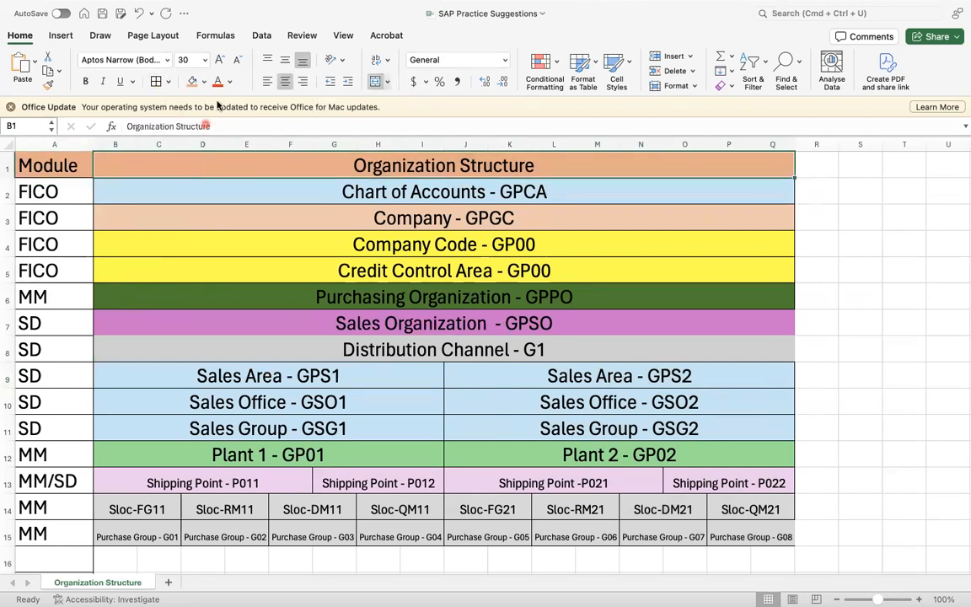
# Step: Enter WM in the Module column of row 16
pyautogui.click(215, 348)
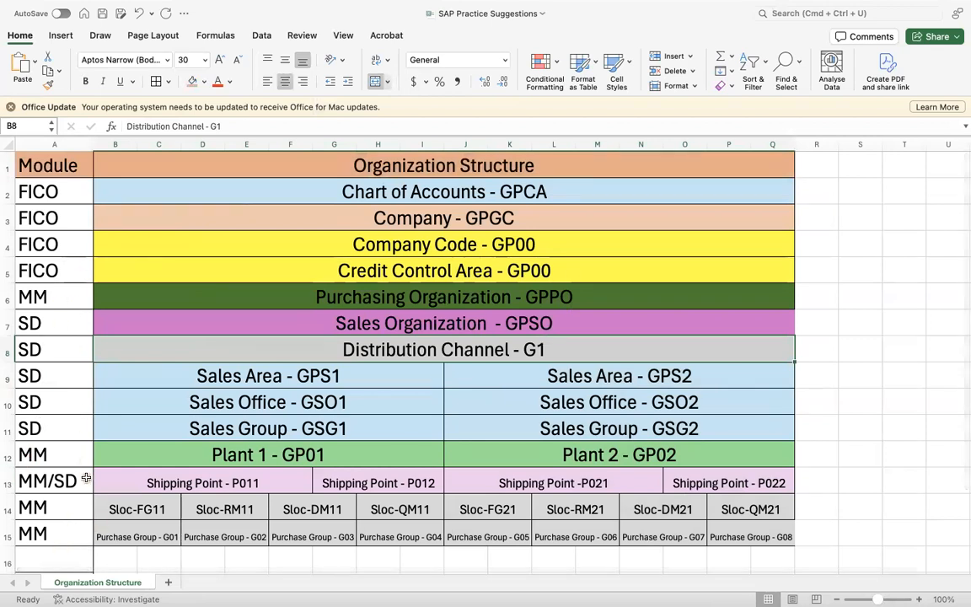
pyautogui.click(46, 558)
pyautogui.write('WM')
pyautogui.press('Tab')
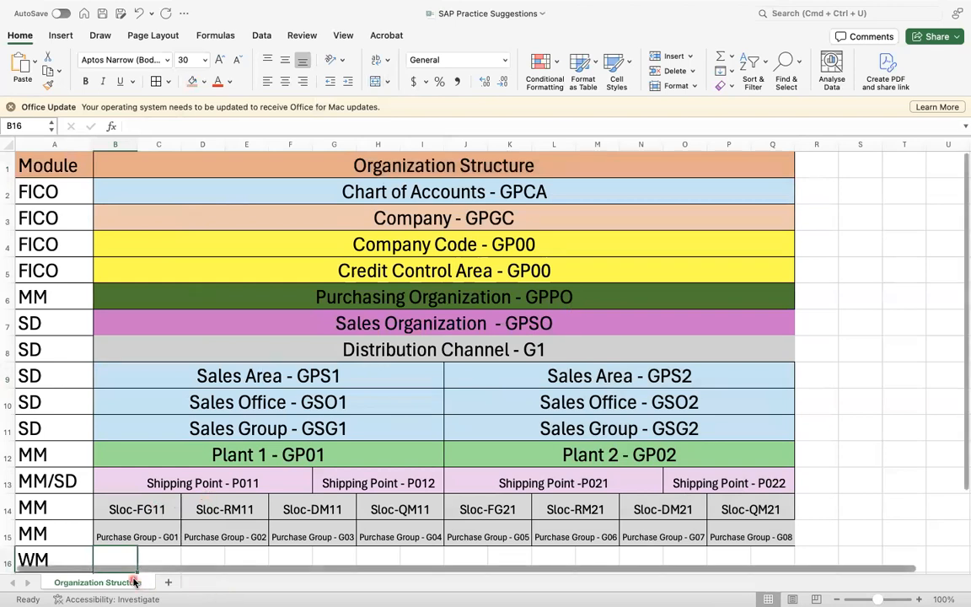
pyautogui.moveTo(124, 559); pyautogui.dragTo(408, 551)
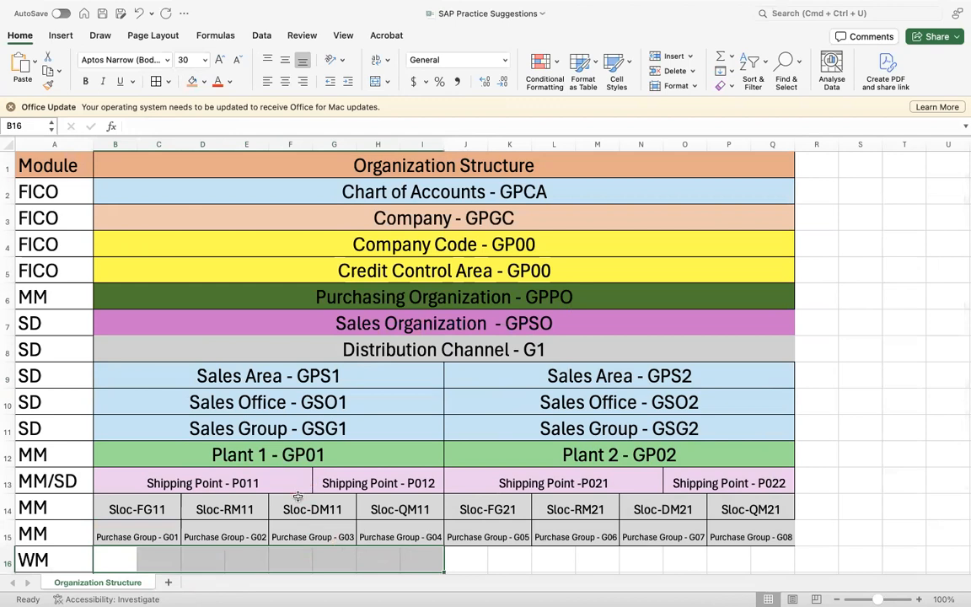
# Step: Copy the whole plant row 12 onto row 16 and set its module label to WM
pyautogui.click(8, 455)
pyautogui.press('cmd+c')
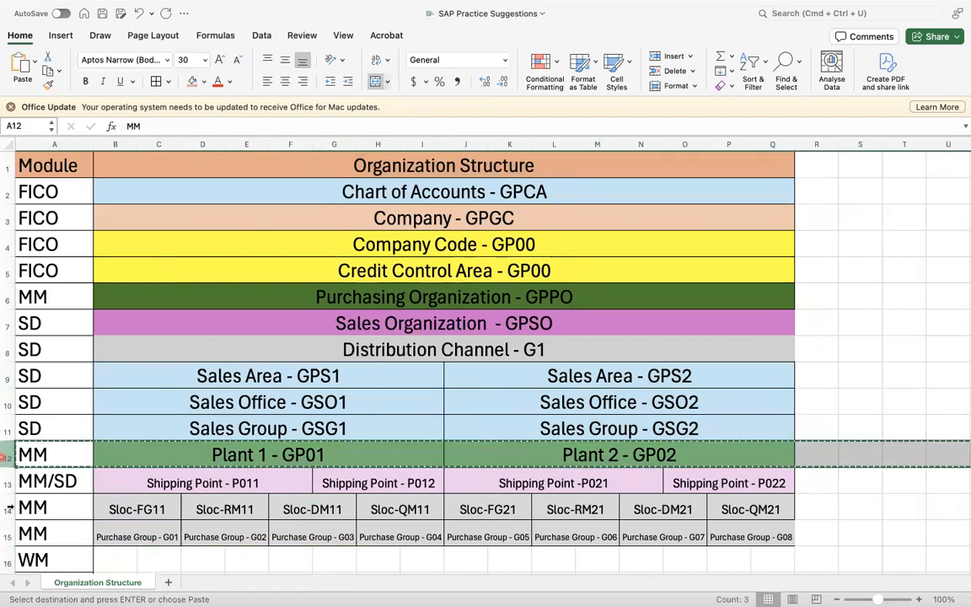
pyautogui.click(8, 559)
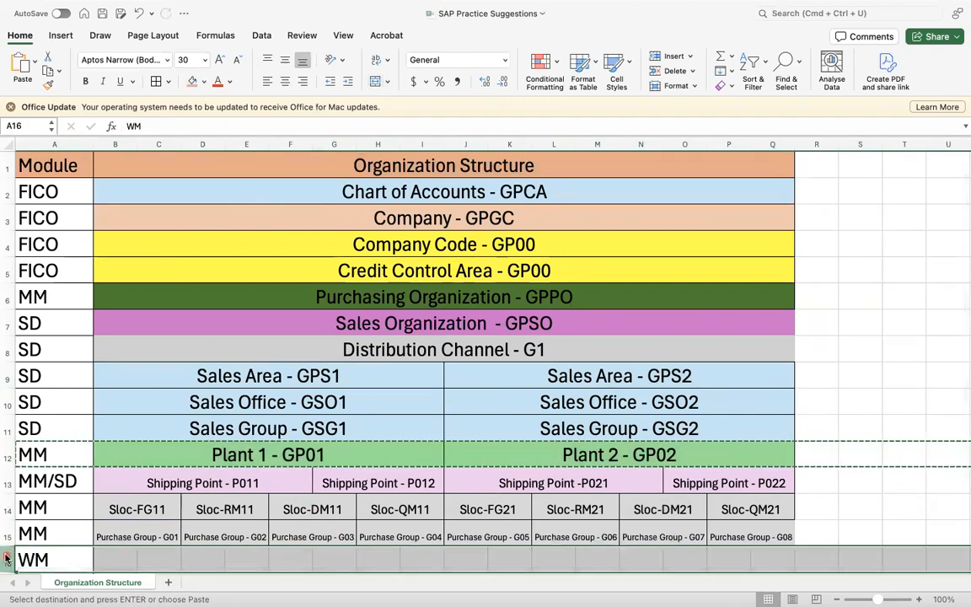
pyautogui.press('cmd+v')
pyautogui.write('wm')
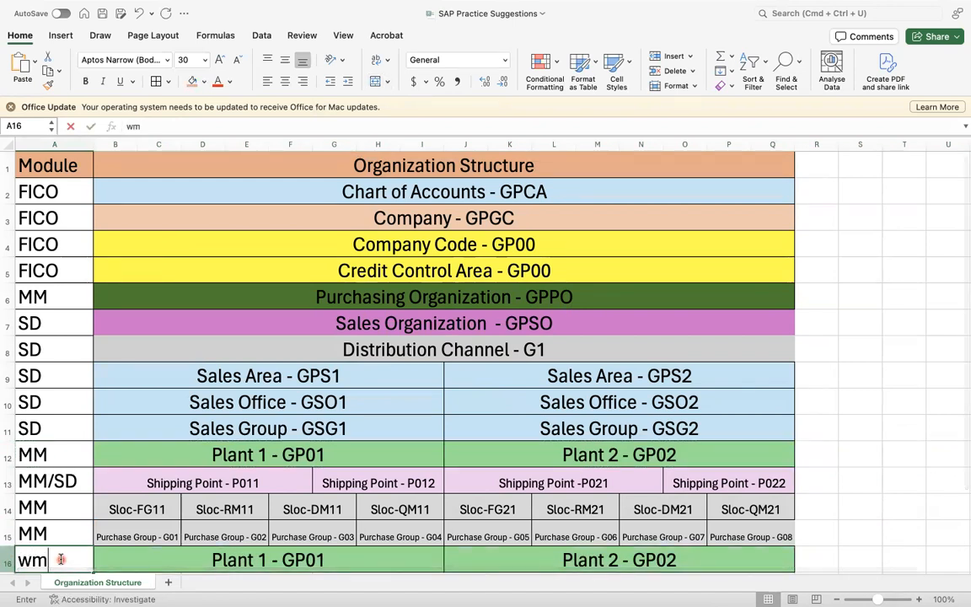
pyautogui.press('BackSpace')
pyautogui.press('BackSpace')
pyautogui.write('WM')
pyautogui.press('Tab')
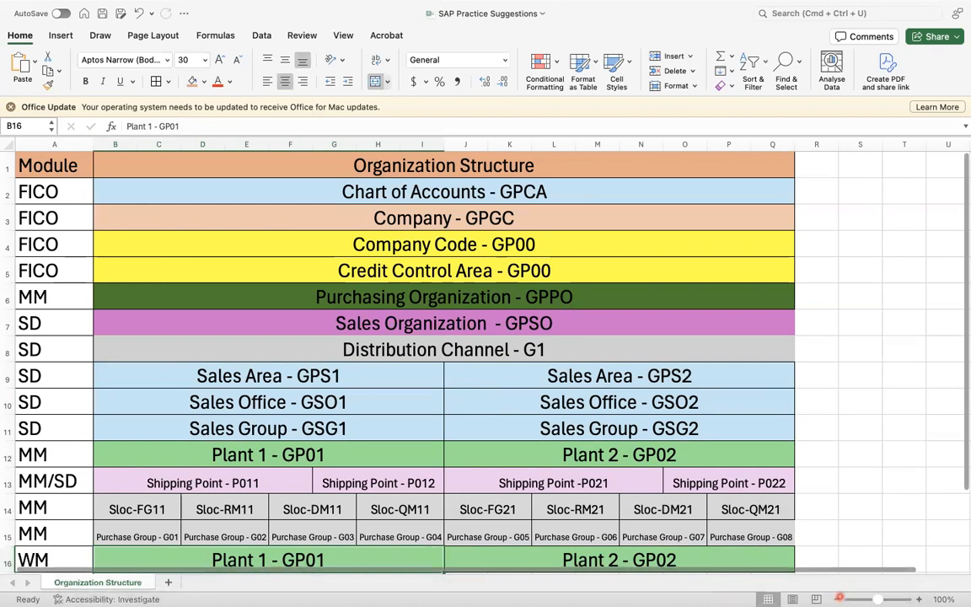
# Step: Replace the Plant 1 text in row 16 with "Warehouse Number - G001"
pyautogui.click(835, 598)
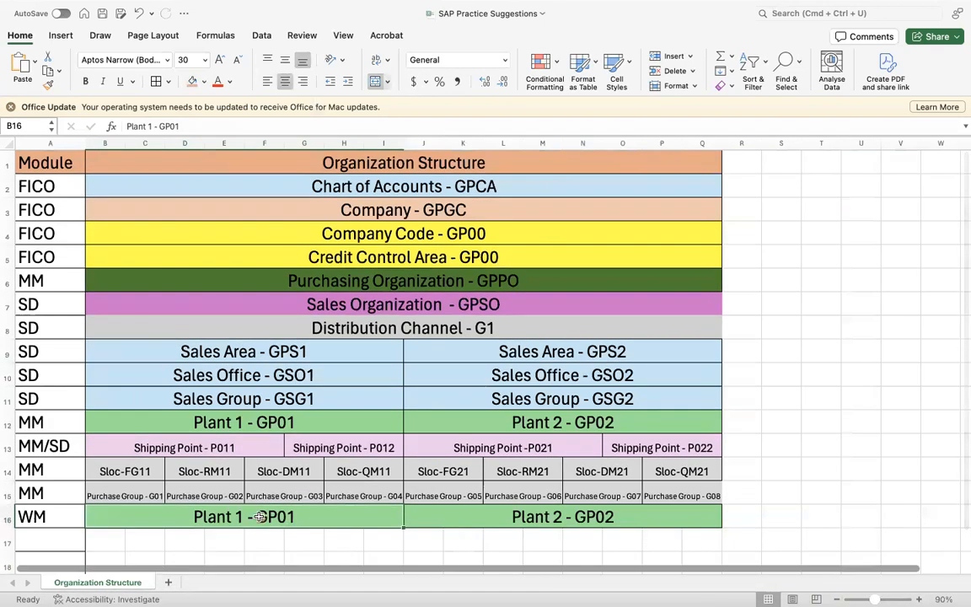
pyautogui.write('Warehouse Number')
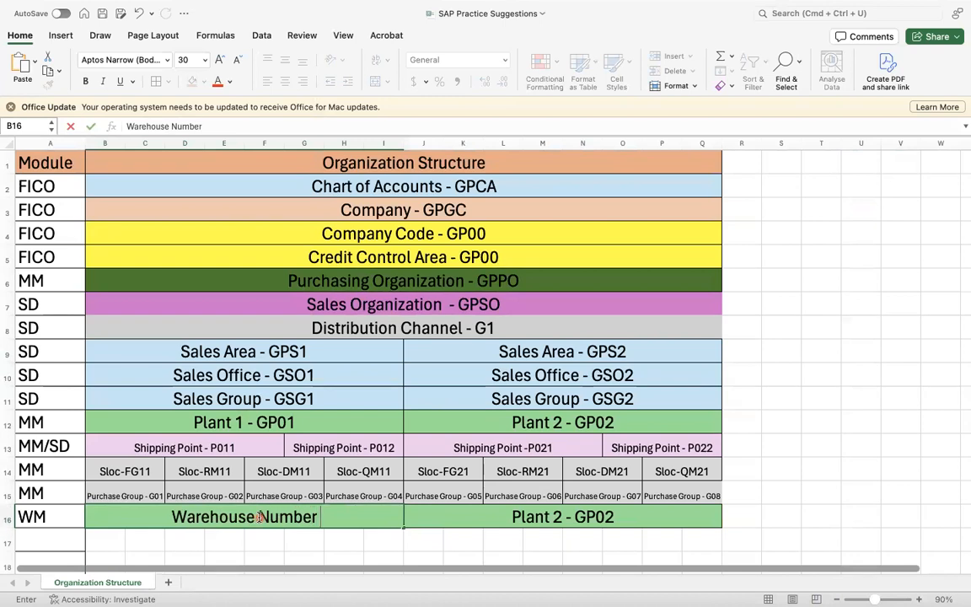
pyautogui.write(' -')
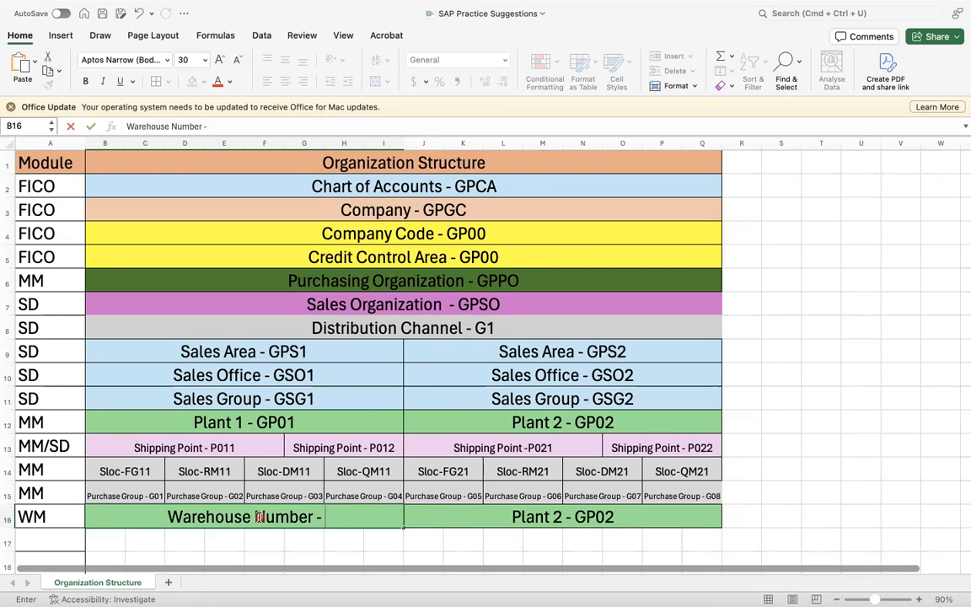
pyautogui.doubleClick(60, 513)
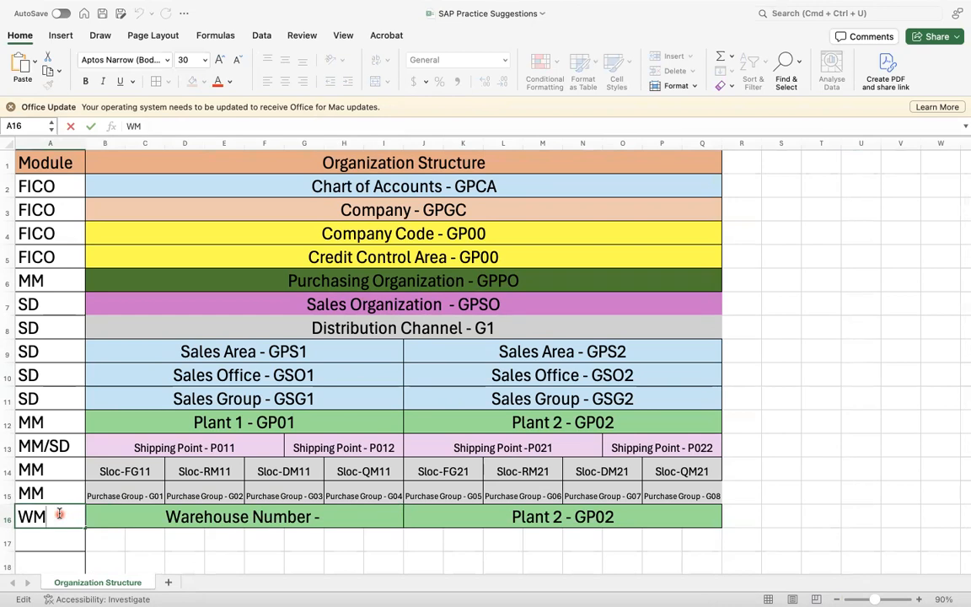
pyautogui.click(346, 519)
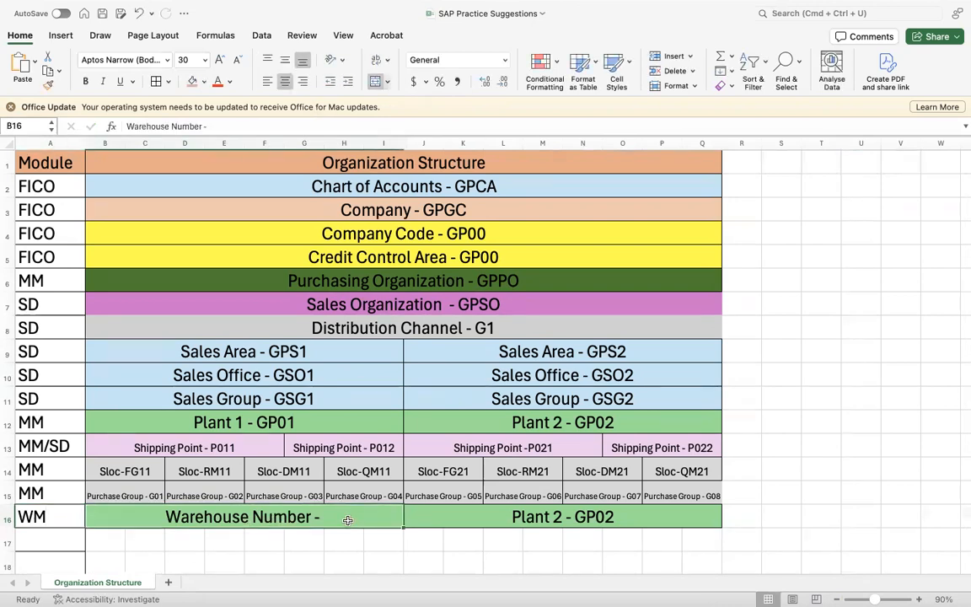
pyautogui.doubleClick(348, 519)
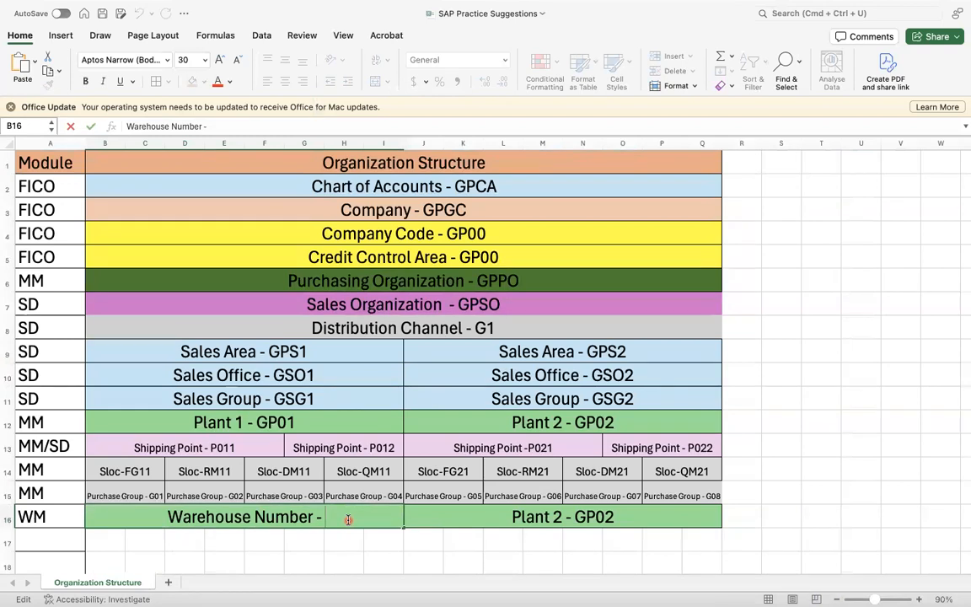
pyautogui.write('G001')
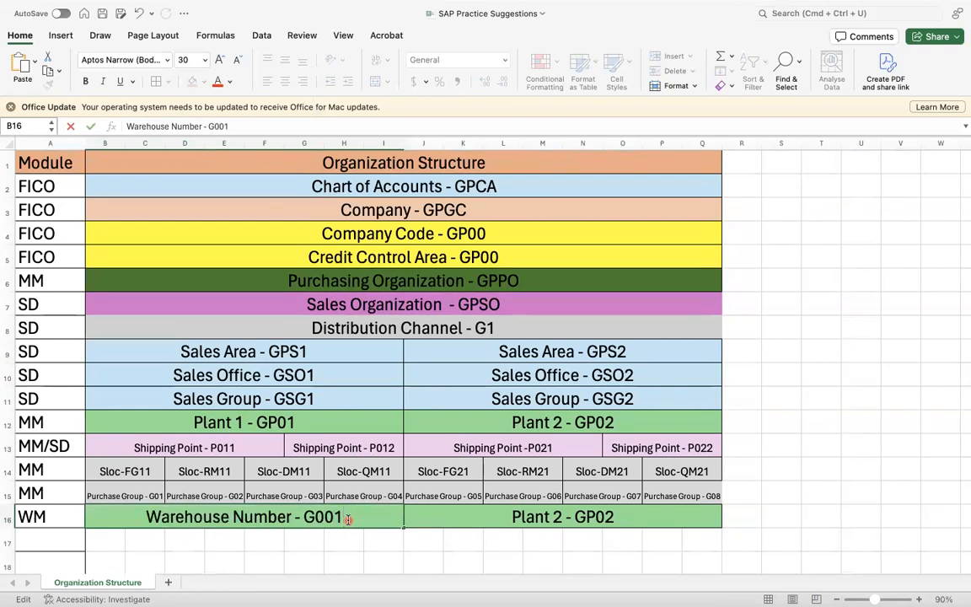
pyautogui.press('Tab')
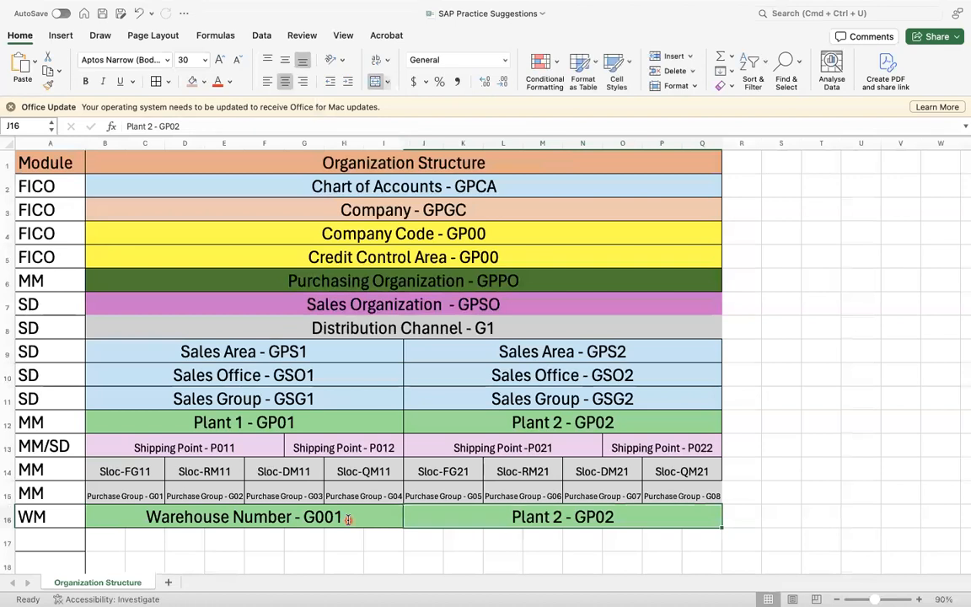
# Step: Copy the warehouse number cell over the Plant 2 cell in row 16 and change its code to G002
pyautogui.click(324, 522)
pyautogui.press('super+c')
pyautogui.click(498, 511)
pyautogui.press('super+v')
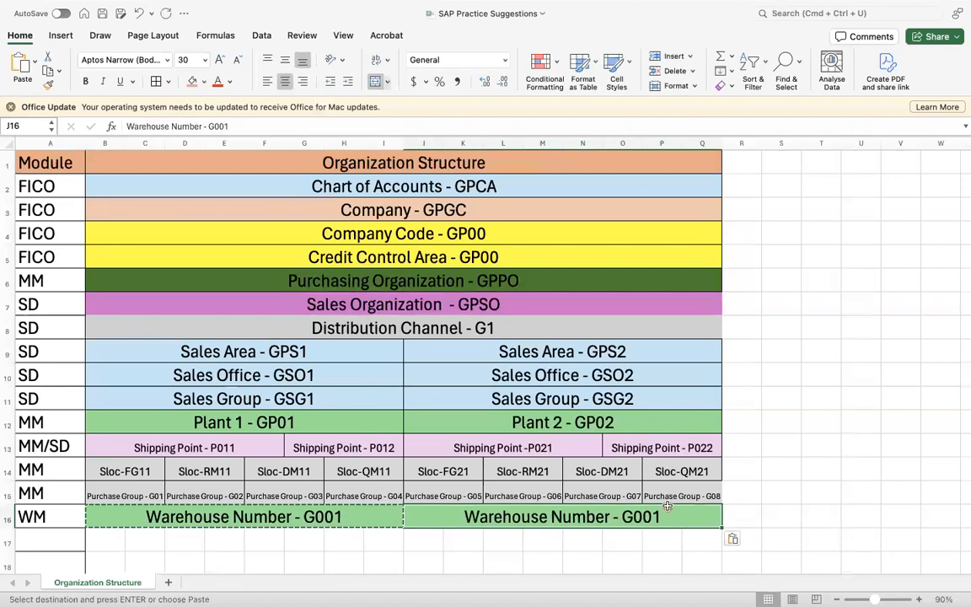
pyautogui.doubleClick(666, 515)
pyautogui.press('BackSpace')
pyautogui.write('2')
pyautogui.press('Return')
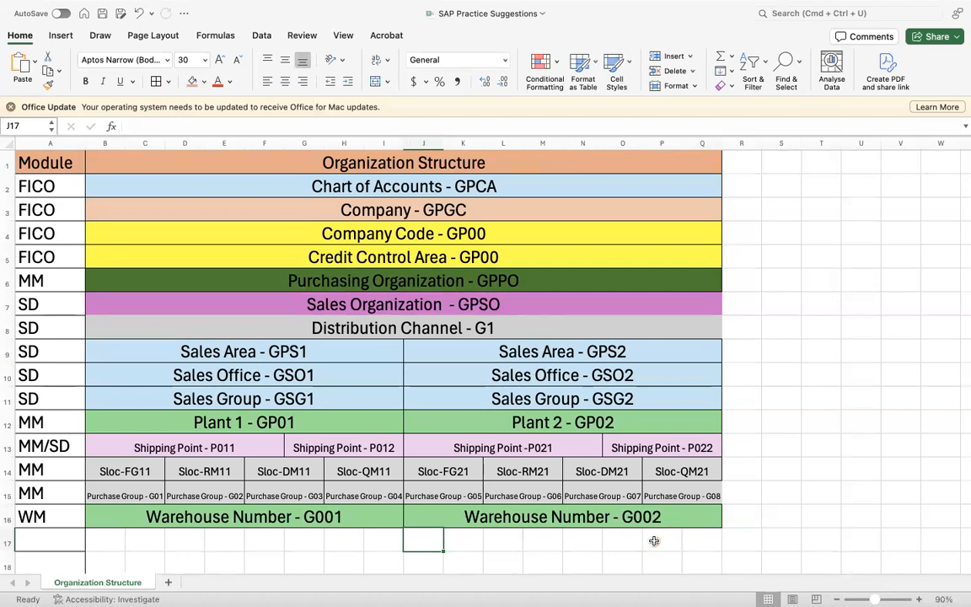
# Step: Change the module label of the warehouse number row to EWM
pyautogui.click(64, 510)
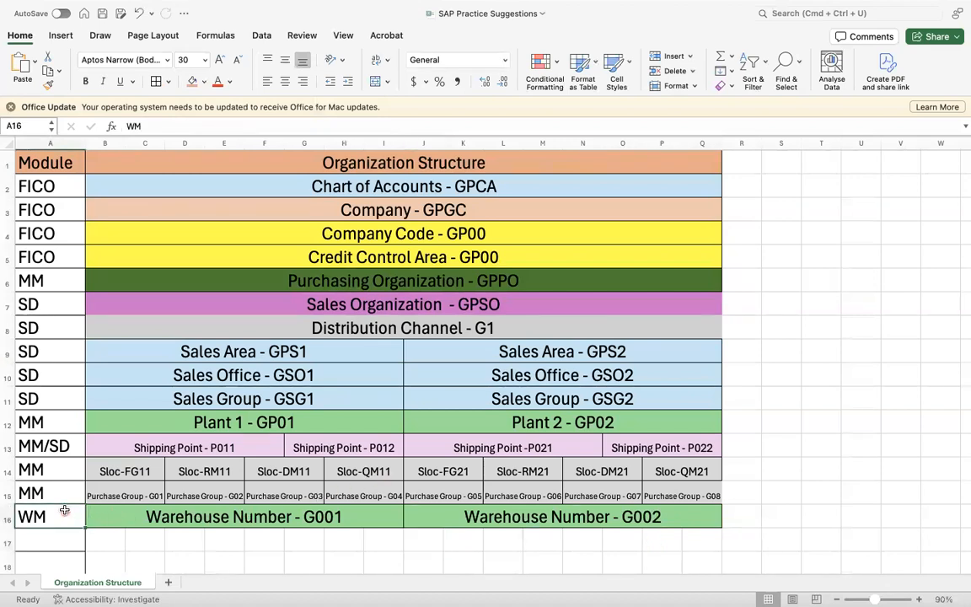
pyautogui.write('EWM')
pyautogui.press('Return')
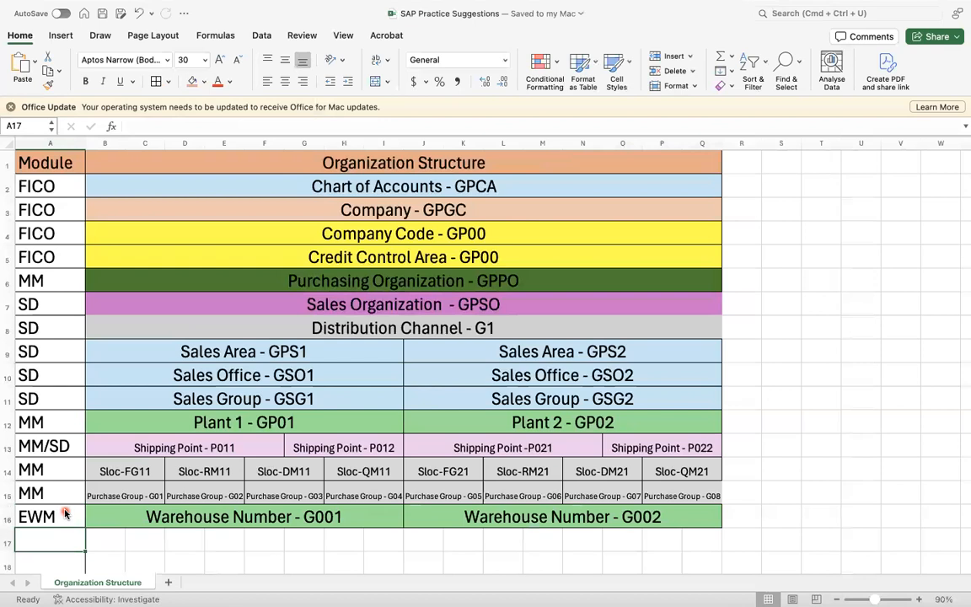
# Step: Fill row 17 down from the warehouse number row and replace its first warehouse entry with "Storage Type"
pyautogui.click(9, 543)
pyautogui.hotkey('ctrl', 'd')
pyautogui.click(127, 534)
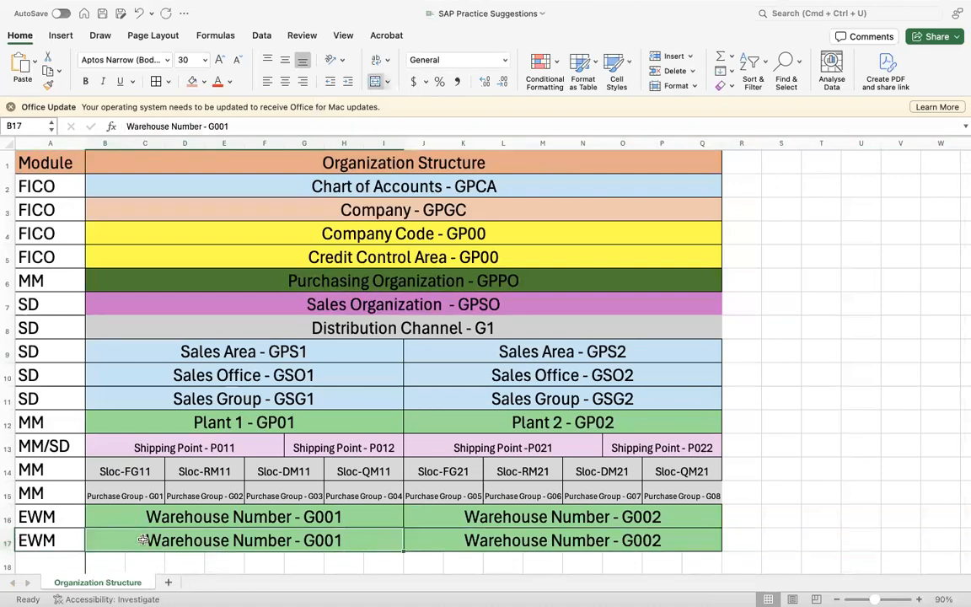
pyautogui.write('St')
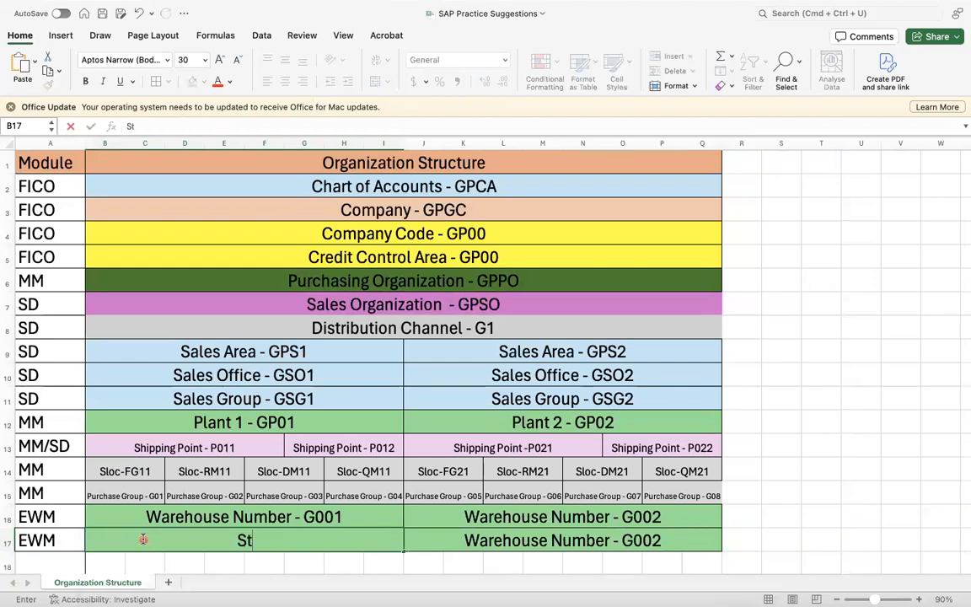
pyautogui.write('orage Type')
pyautogui.press('Return')
# Step: Unmerge the Storage Type cell spanning B17:I17 and merge only B17:C17
pyautogui.click(178, 510)
pyautogui.click(375, 84)
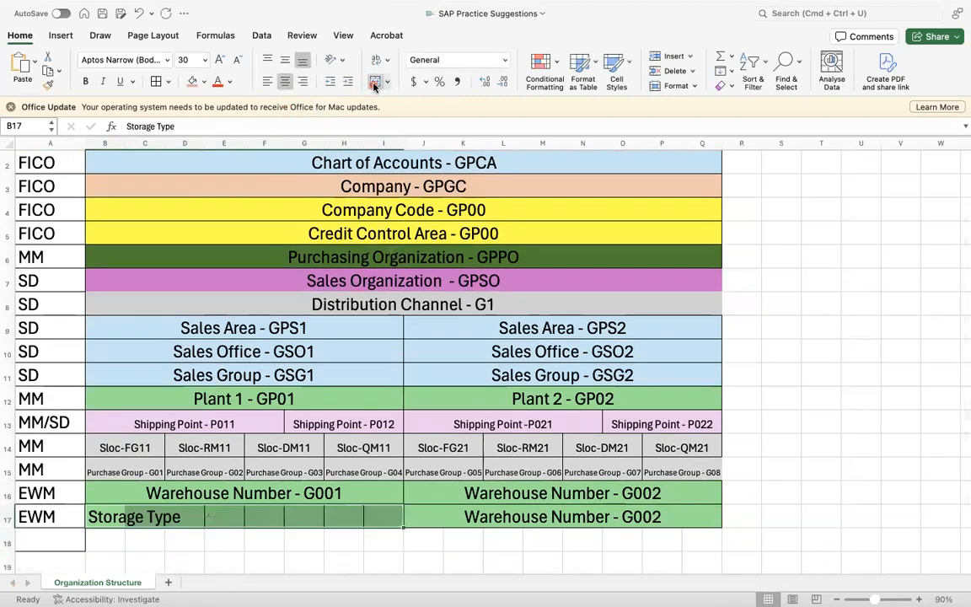
pyautogui.click(107, 515)
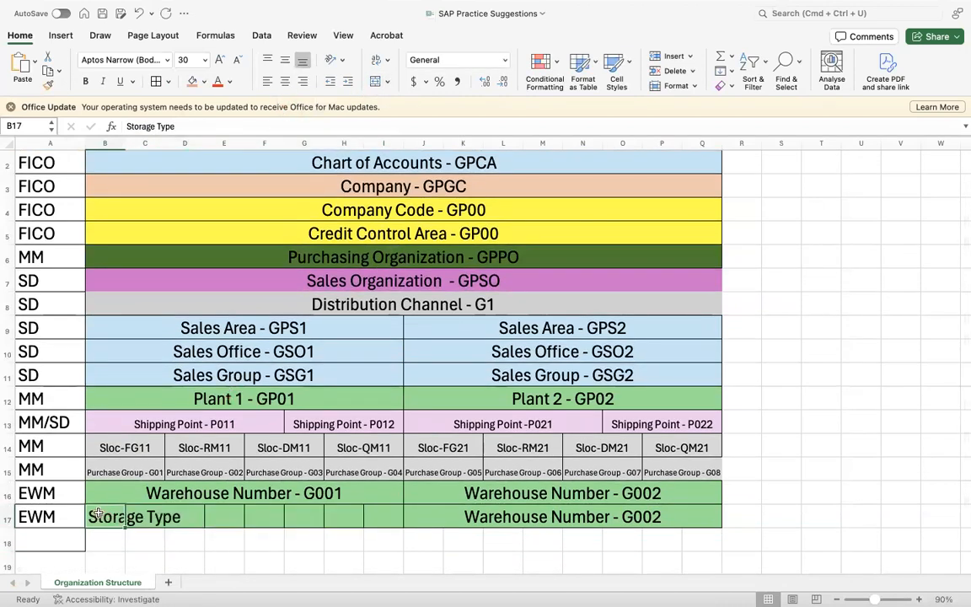
pyautogui.moveTo(98, 513); pyautogui.dragTo(149, 513)
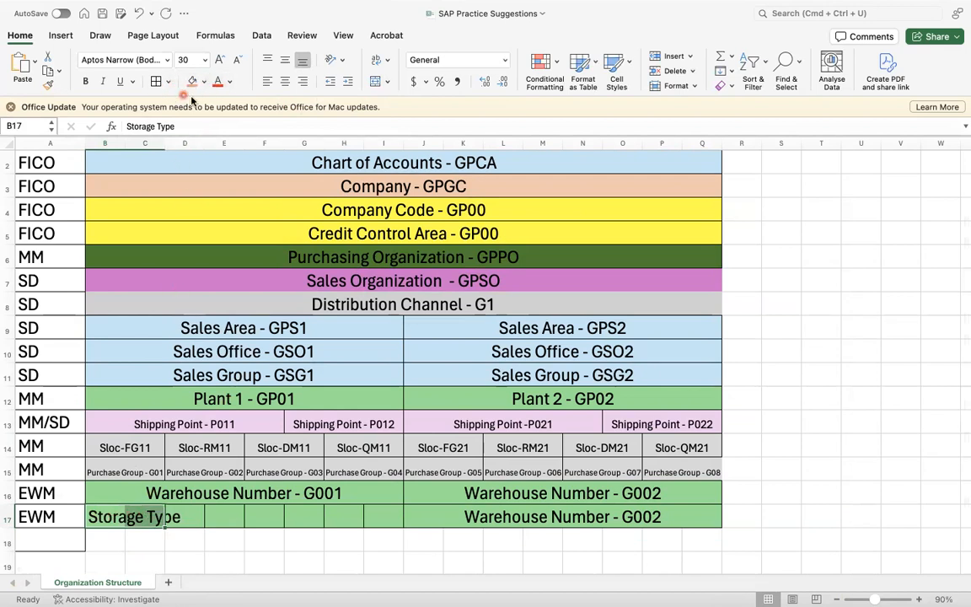
pyautogui.click(375, 85)
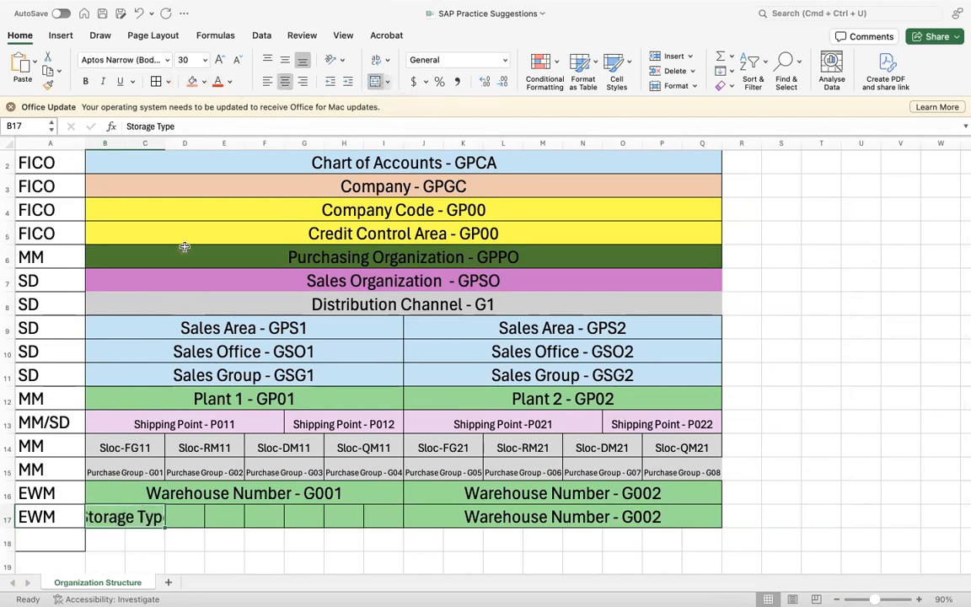
# Step: Set the Storage Type cell's font size to 16 and extend its text to "Storage Type-F01"
pyautogui.click(193, 60)
pyautogui.write('16')
pyautogui.press('Return')
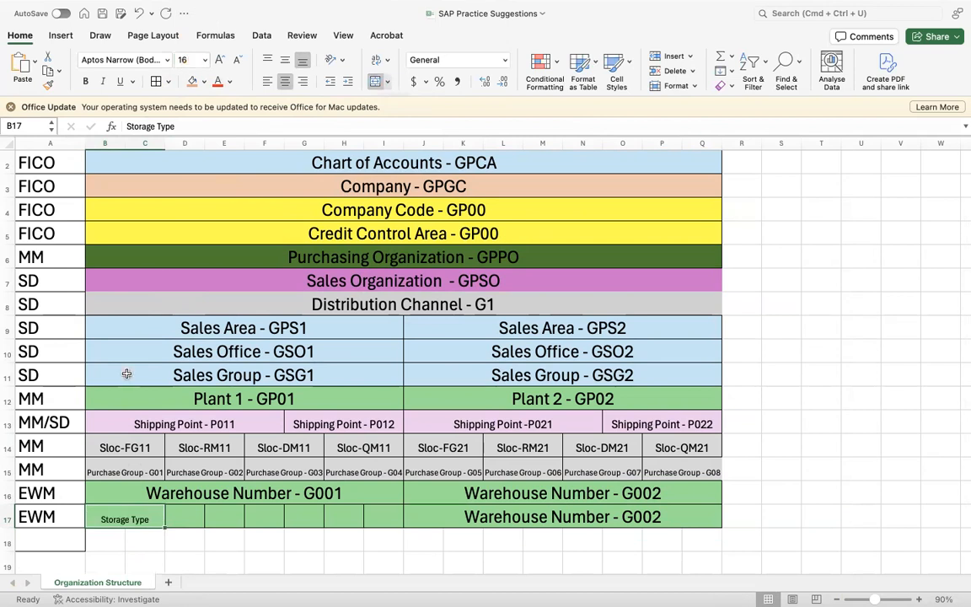
pyautogui.doubleClick(152, 518)
pyautogui.write('-F01')
pyautogui.press('Tab')
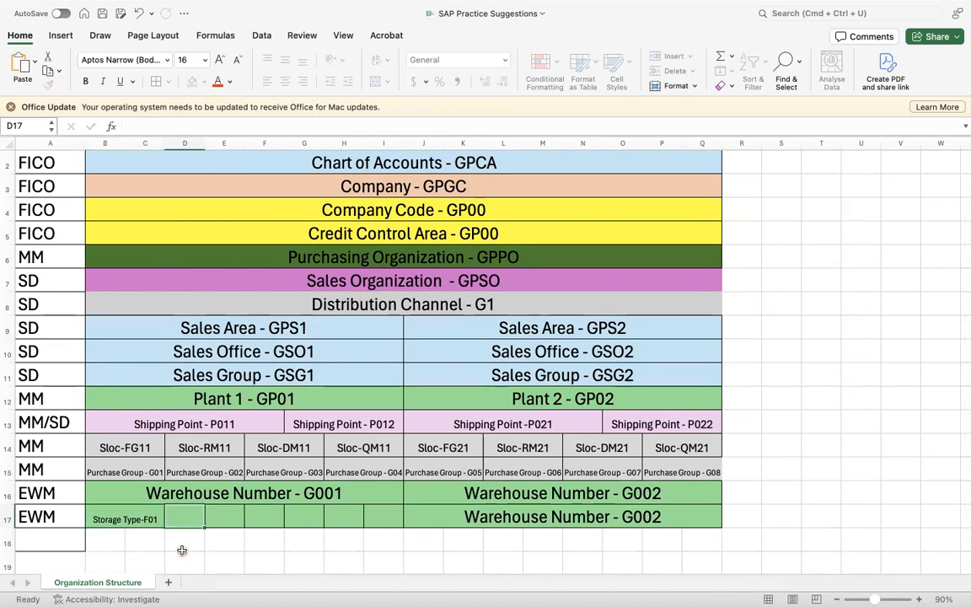
# Step: Copy the Storage Type-F01 cell into D17 and change its code to F02
pyautogui.press('super+v')
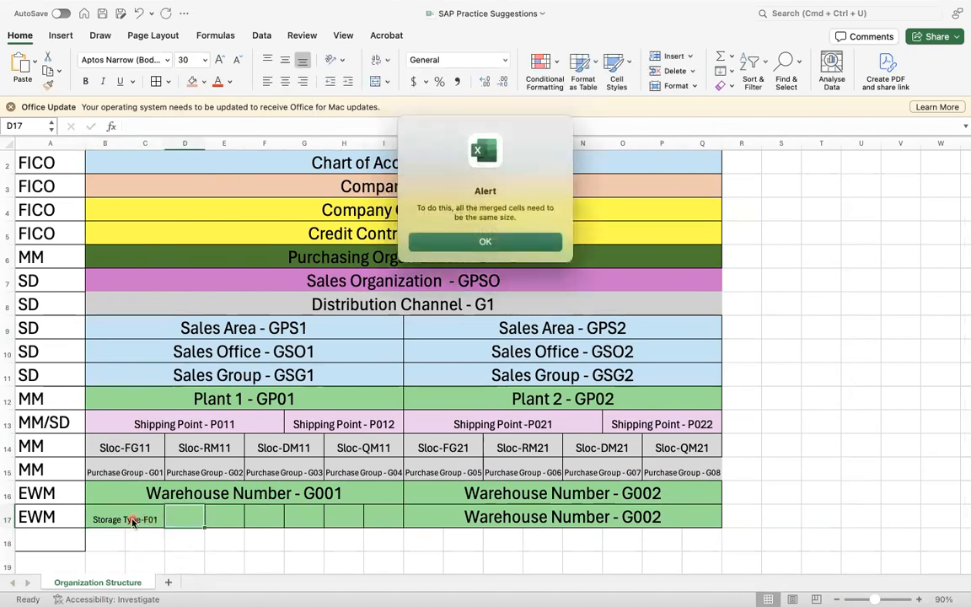
pyautogui.press('Return')
pyautogui.click(130, 519)
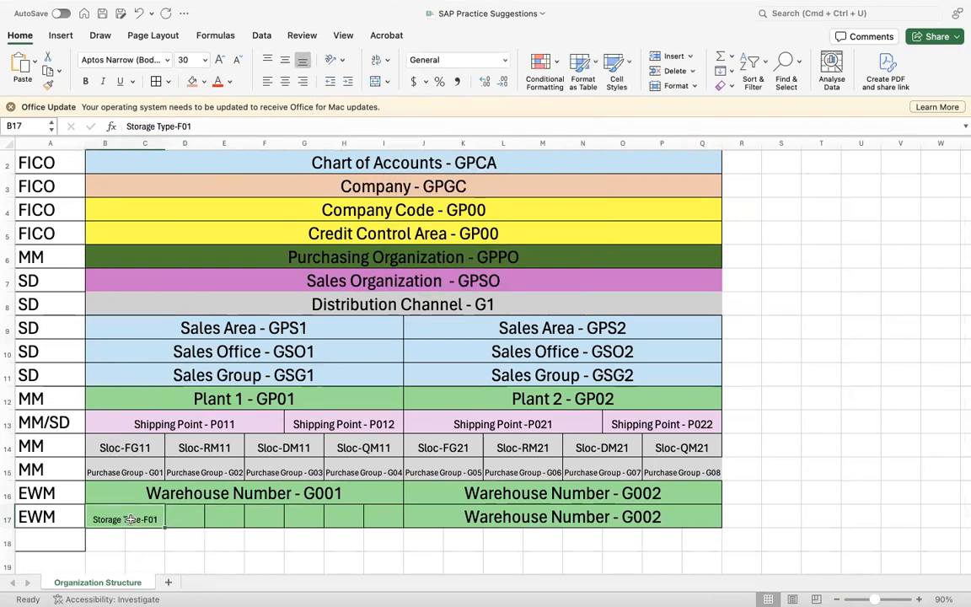
pyautogui.press('super+c')
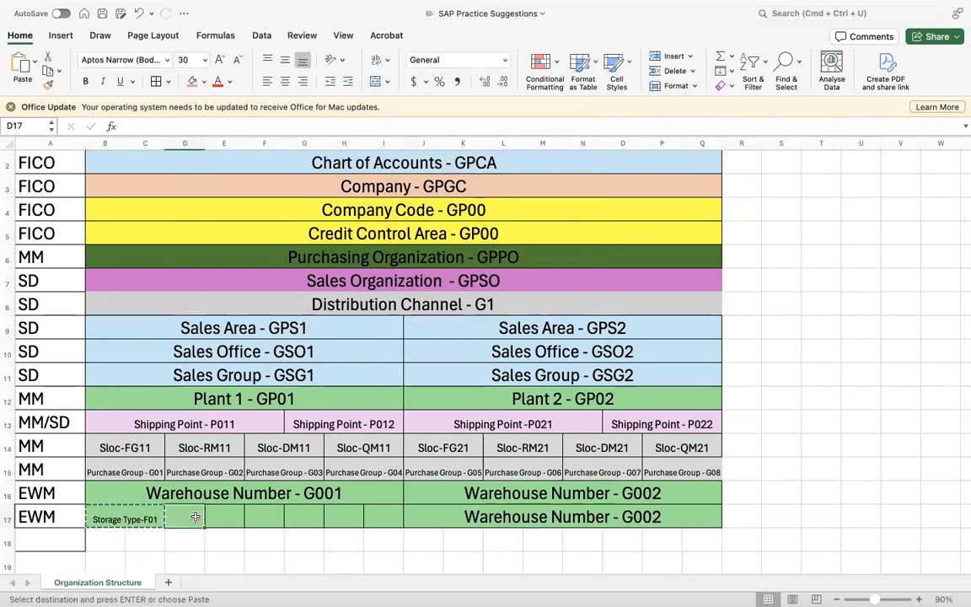
pyautogui.doubleClick(195, 516)
pyautogui.press('super+v')
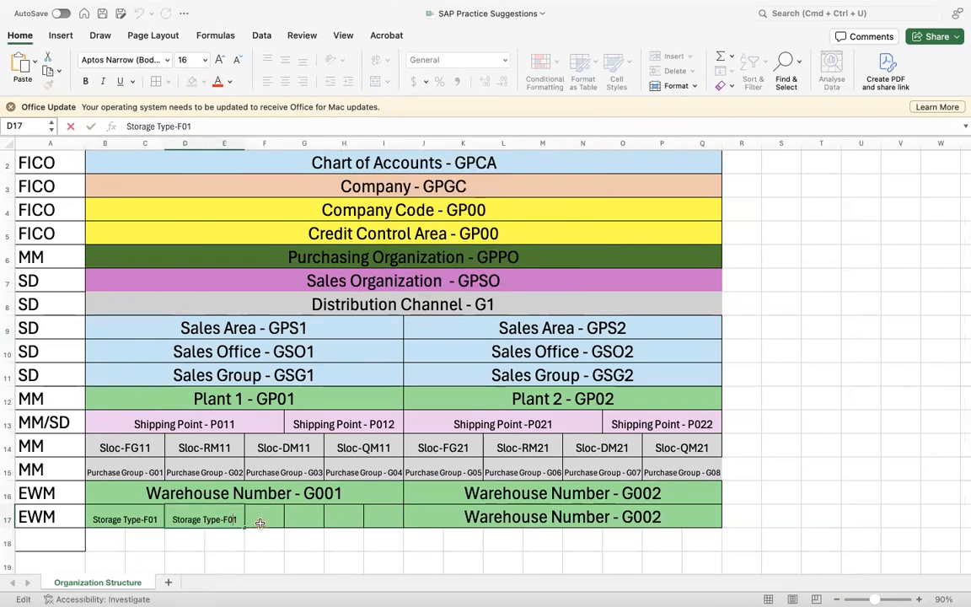
pyautogui.press('BackSpace')
pyautogui.write('2')
pyautogui.press('Tab')
# Step: Paste the copied storage type cell into F17 and change its code to F03
pyautogui.press('super+v')
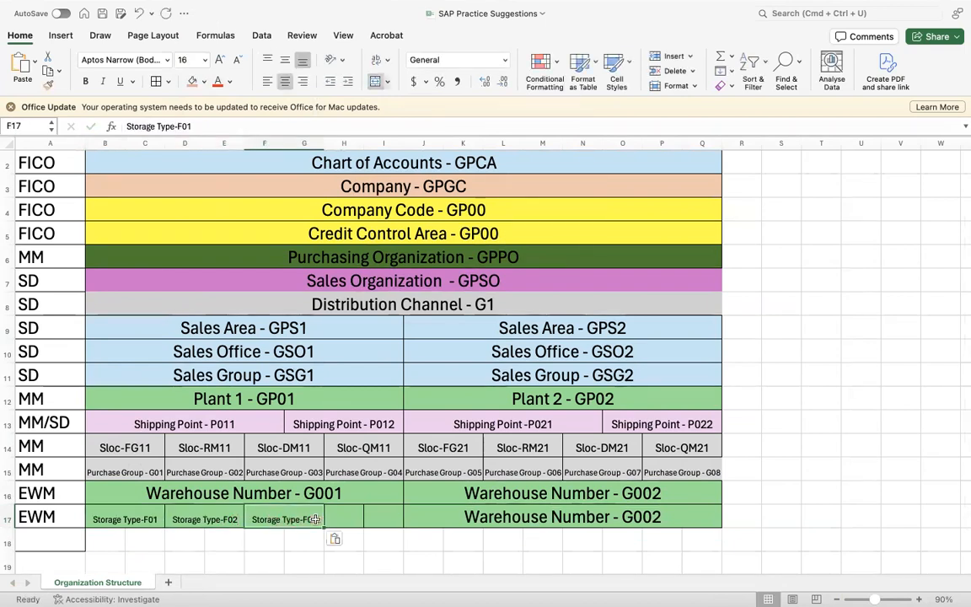
pyautogui.doubleClick(315, 519)
pyautogui.press('BackSpace')
pyautogui.write('3')
pyautogui.click(393, 515)
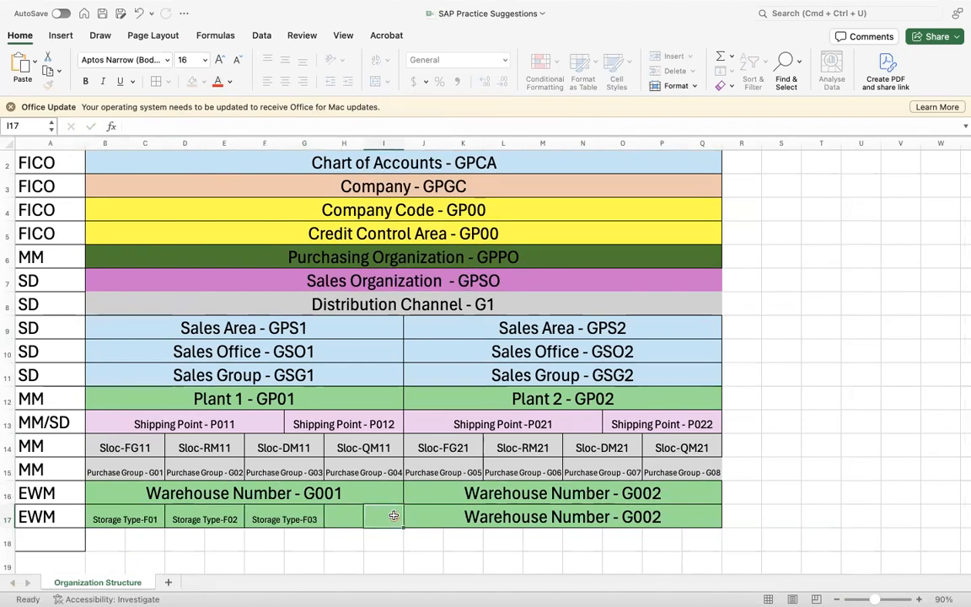
# Step: Change the storage type code in D17 to M01
pyautogui.click(226, 519)
pyautogui.doubleClick(226, 518)
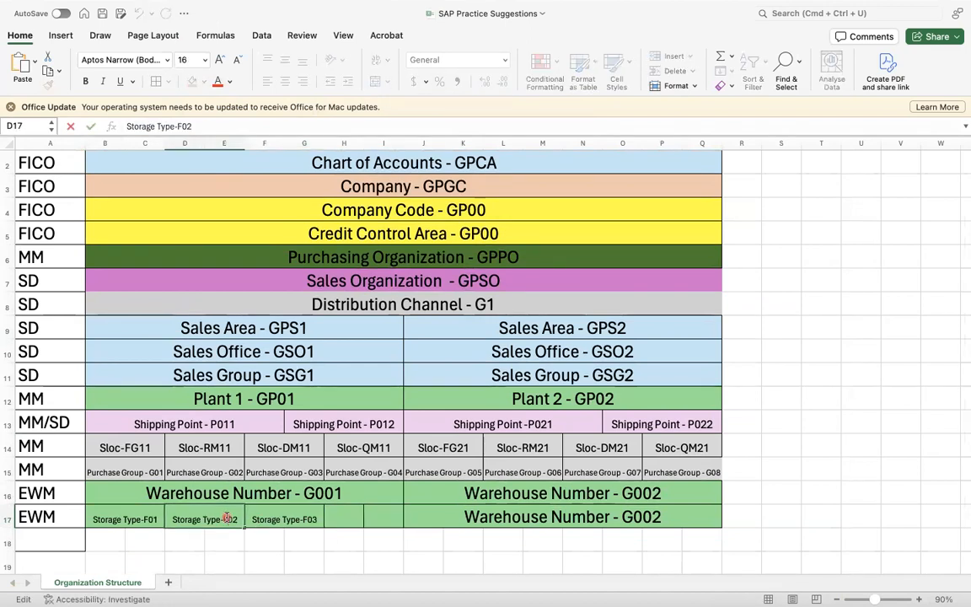
pyautogui.press('BackSpace')
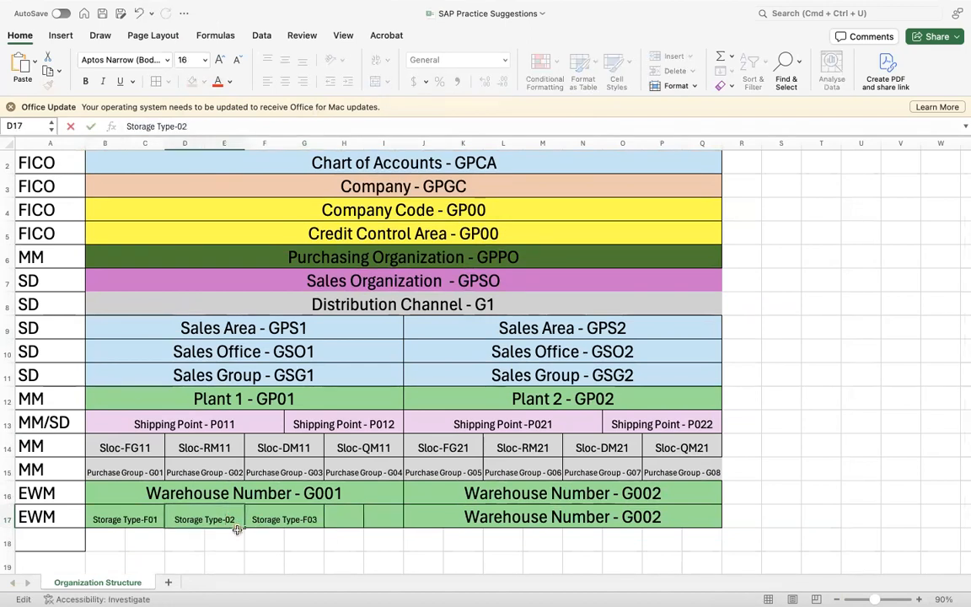
pyautogui.write('M')
pyautogui.press('BackSpace')
pyautogui.write('1')
# Step: Change the storage type code in F17 to N01
pyautogui.click(308, 518)
pyautogui.doubleClick(308, 518)
pyautogui.press('BackSpace')
pyautogui.write('N')
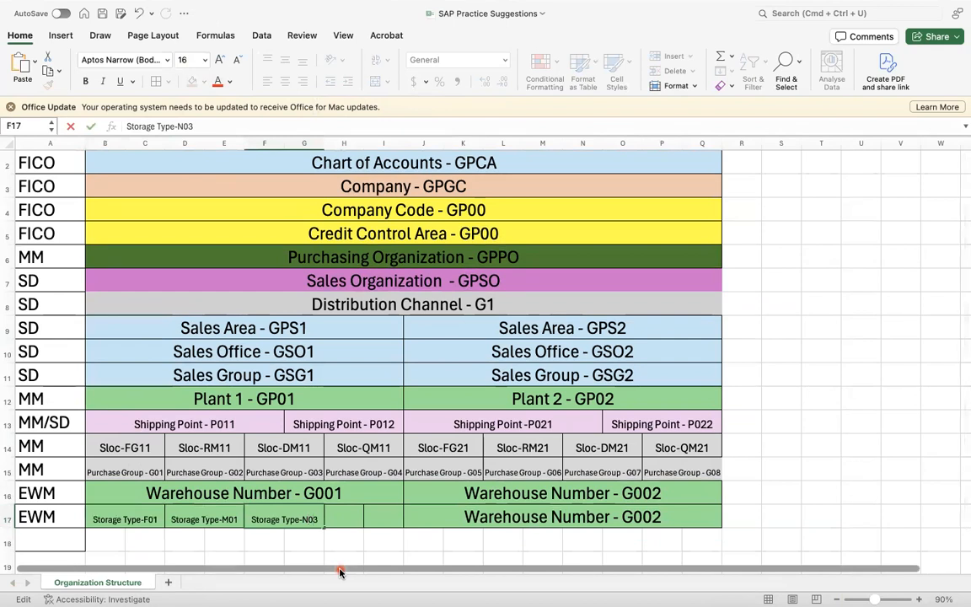
pyautogui.press('BackSpace')
pyautogui.write('1')
pyautogui.press('Tab')
# Step: Copy the Storage Type-N01 cell into H17 and change its code to D01
pyautogui.click(294, 508)
pyautogui.hotkey('ctrl', 'c')
pyautogui.click(349, 519)
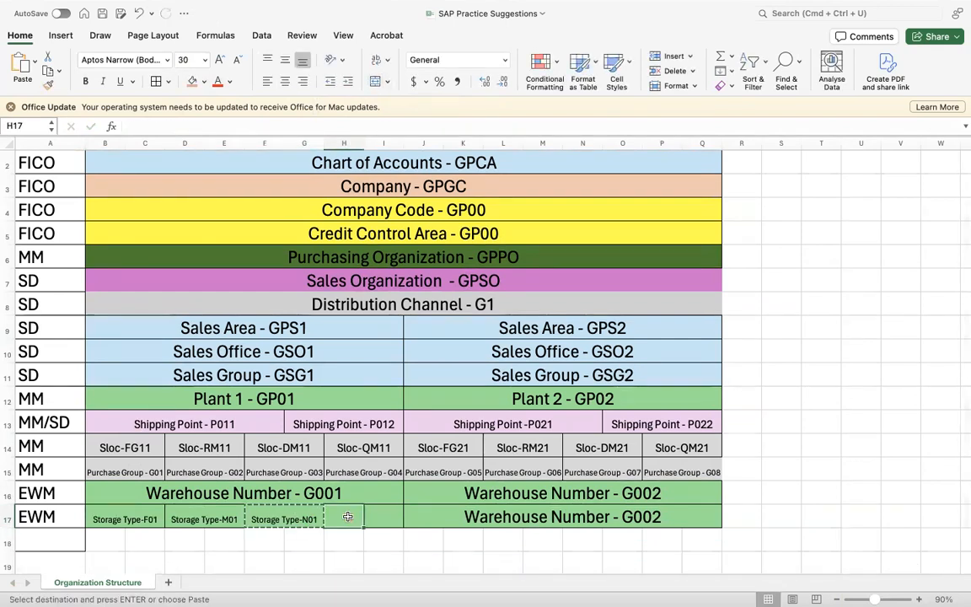
pyautogui.hotkey('ctrl', 'v')
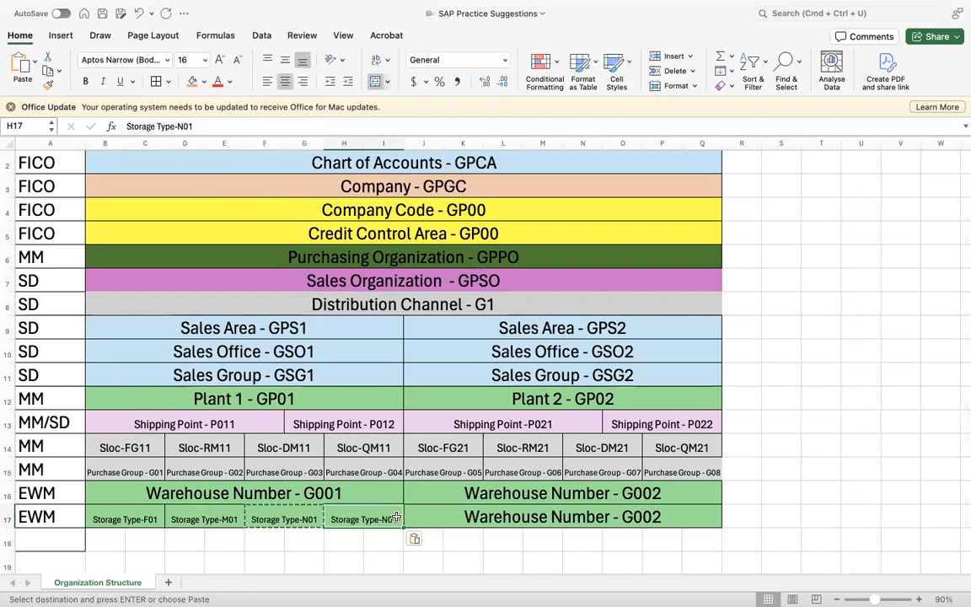
pyautogui.doubleClick(397, 518)
pyautogui.press('BackSpace')
pyautogui.press('BackSpace')
pyautogui.press('BackSpace')
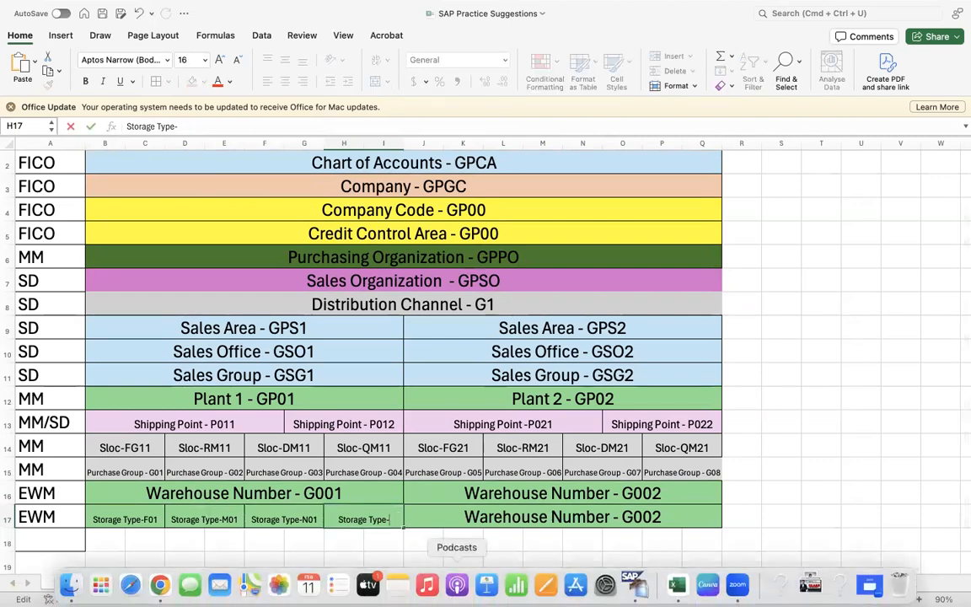
pyautogui.press('Return')
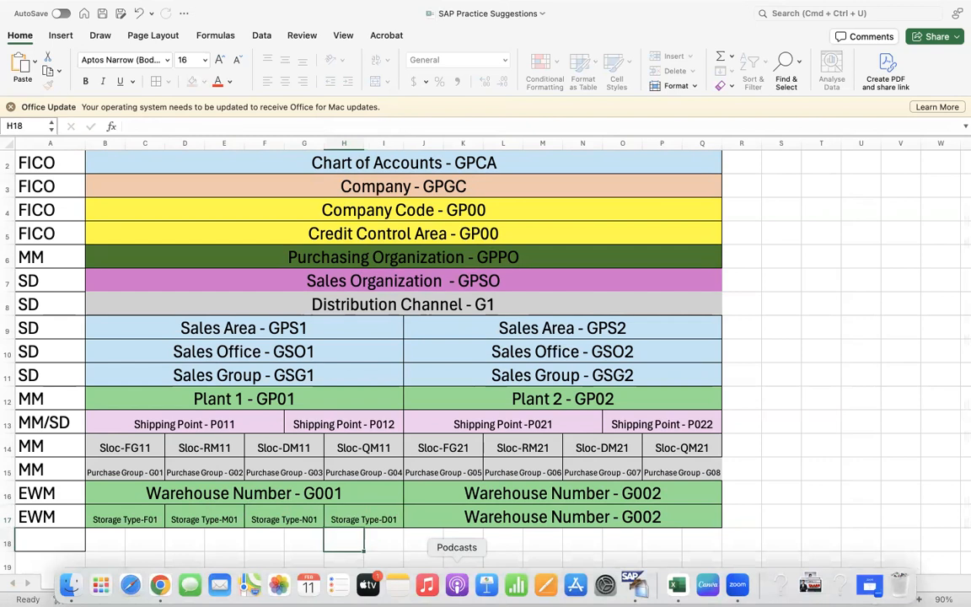
# Step: Copy the four storage type cells under warehouse G001 over the G002 cell at J17
pyautogui.moveTo(124, 519); pyautogui.dragTo(354, 515)
pyautogui.press('super+c')
pyautogui.click(440, 514)
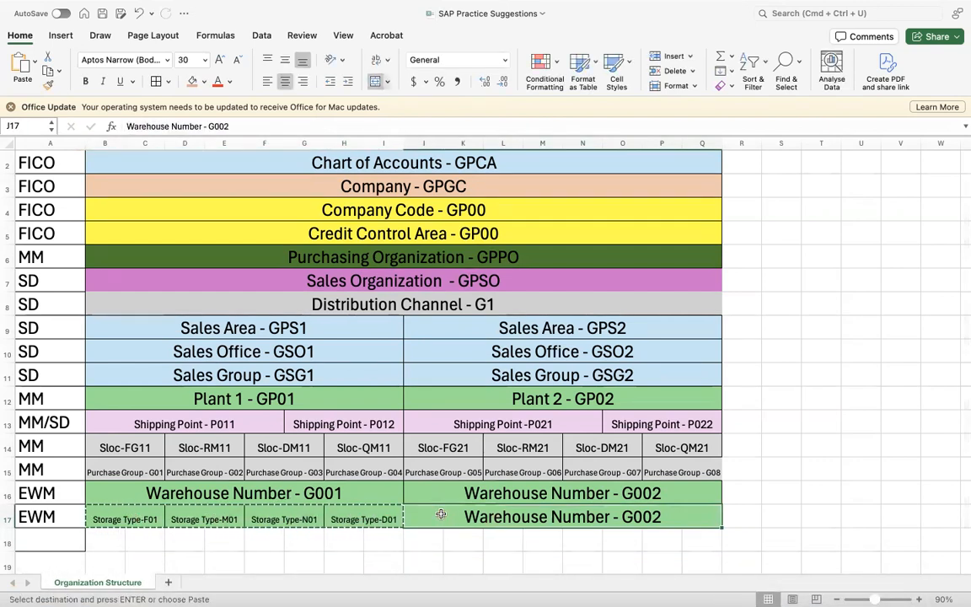
pyautogui.press('super+v')
# Step: Try a light blue fill and a dark grey fill on both Warehouse Number cells in row 16
pyautogui.click(496, 498)
pyautogui.moveTo(134, 492); pyautogui.dragTo(455, 490)
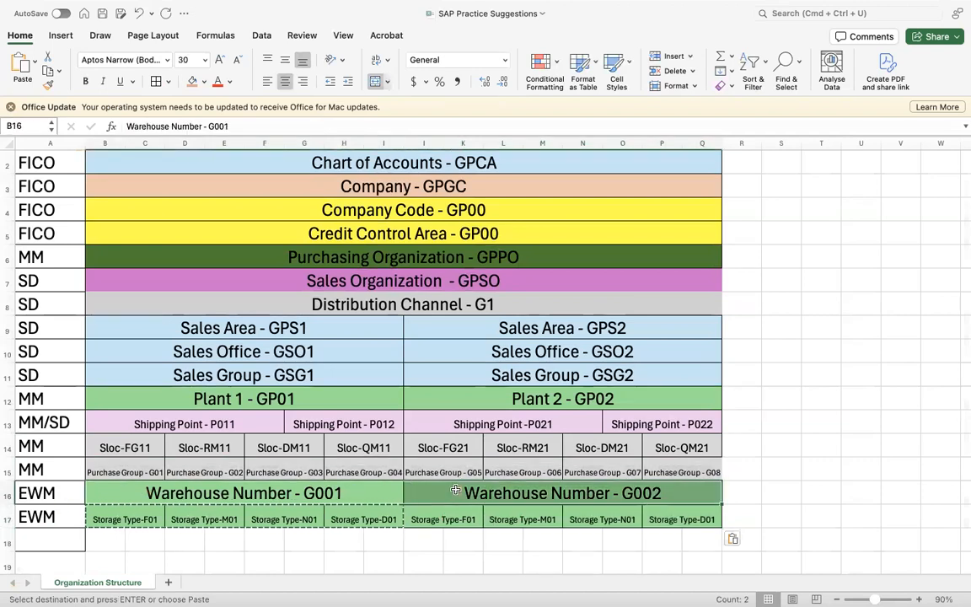
pyautogui.click(203, 83)
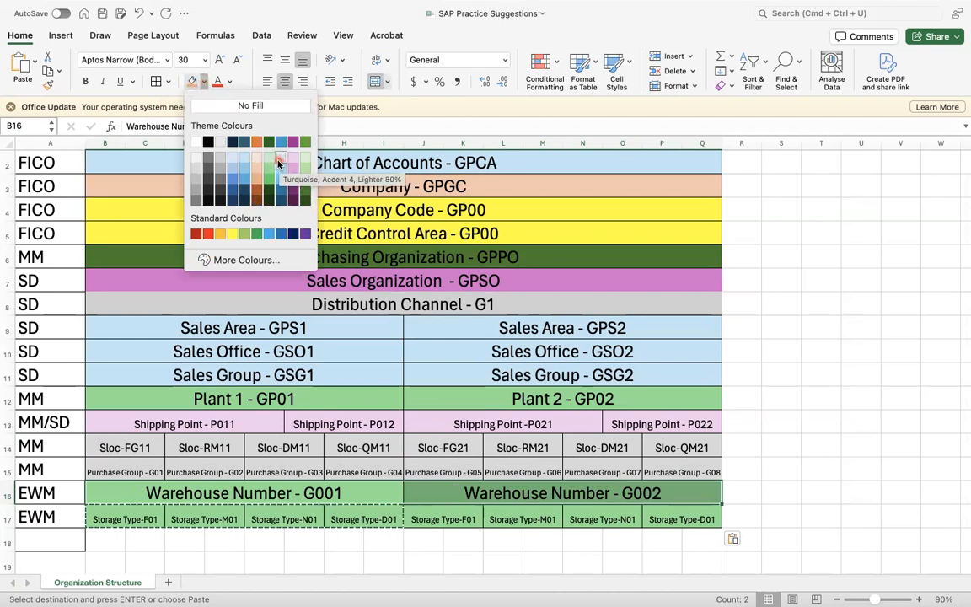
pyautogui.click(233, 171)
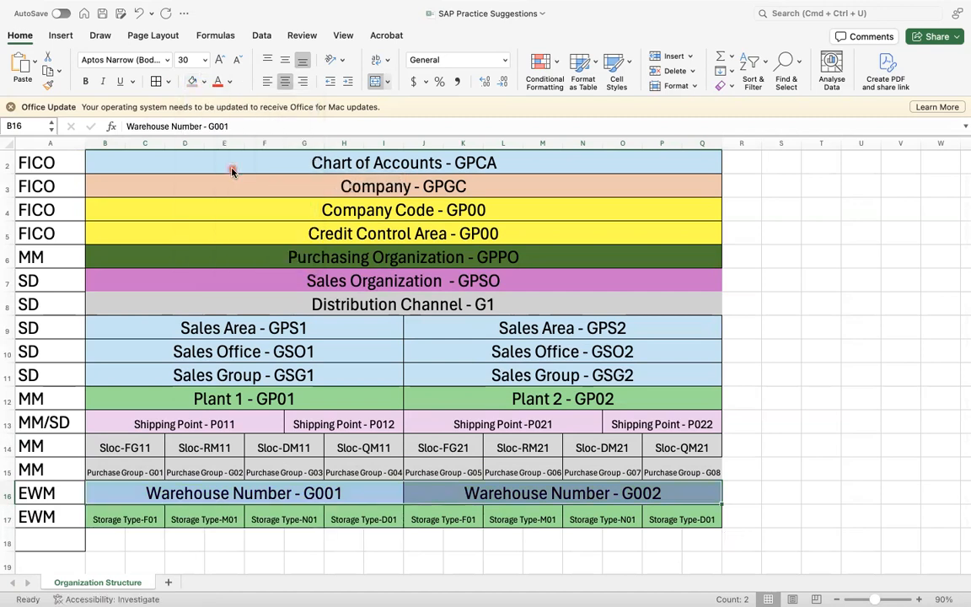
pyautogui.click(204, 81)
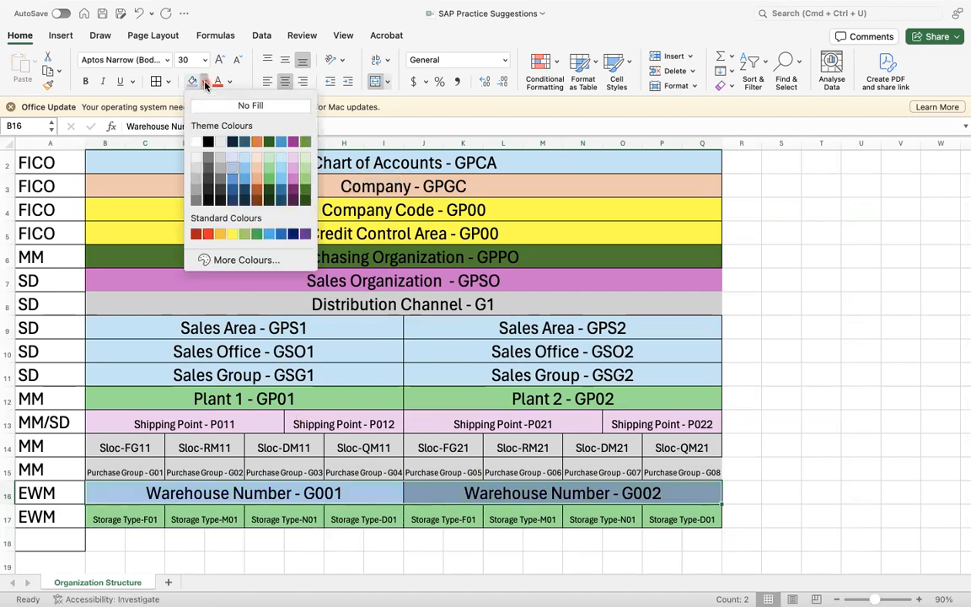
pyautogui.click(208, 163)
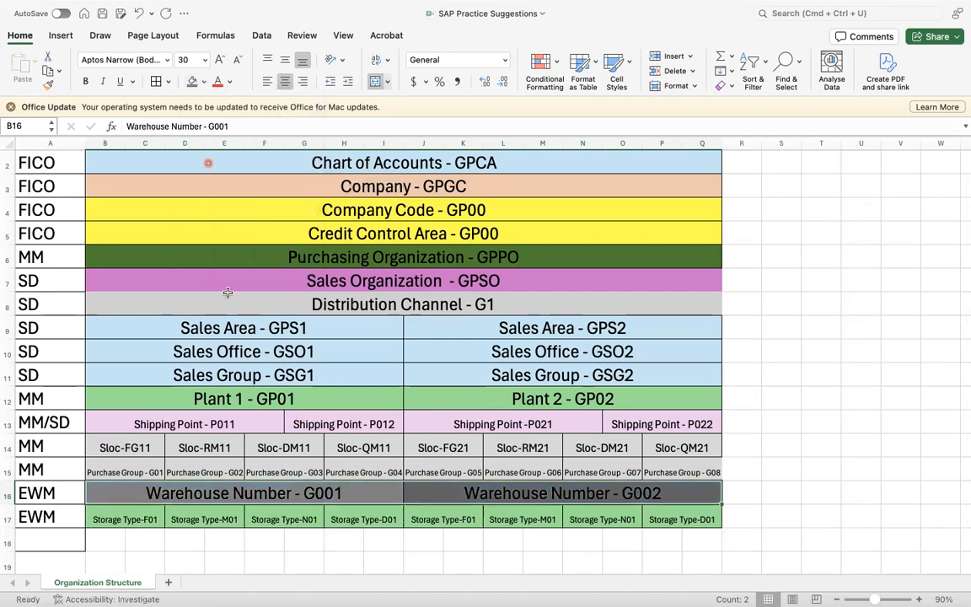
pyautogui.click(274, 507)
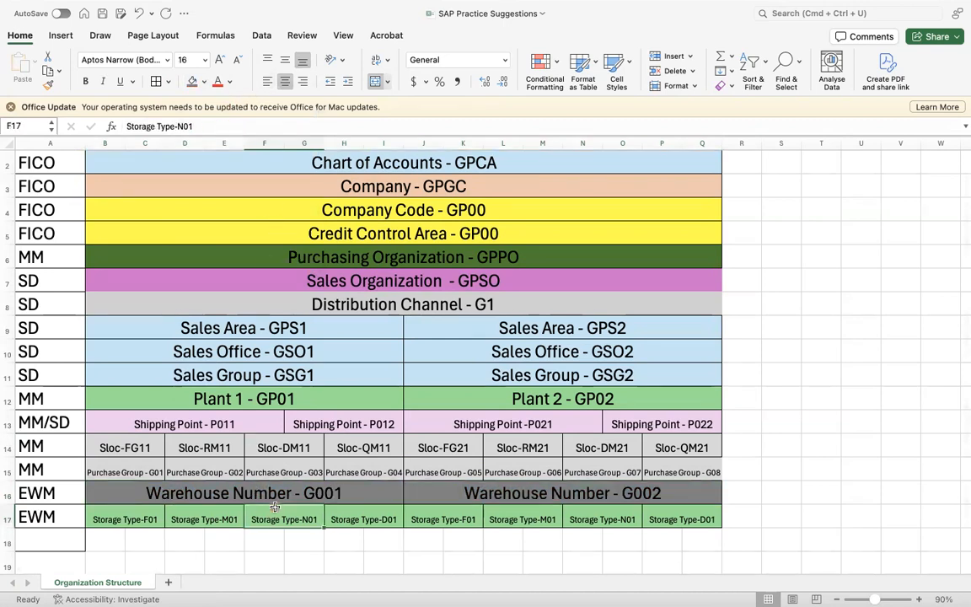
pyautogui.click(520, 493)
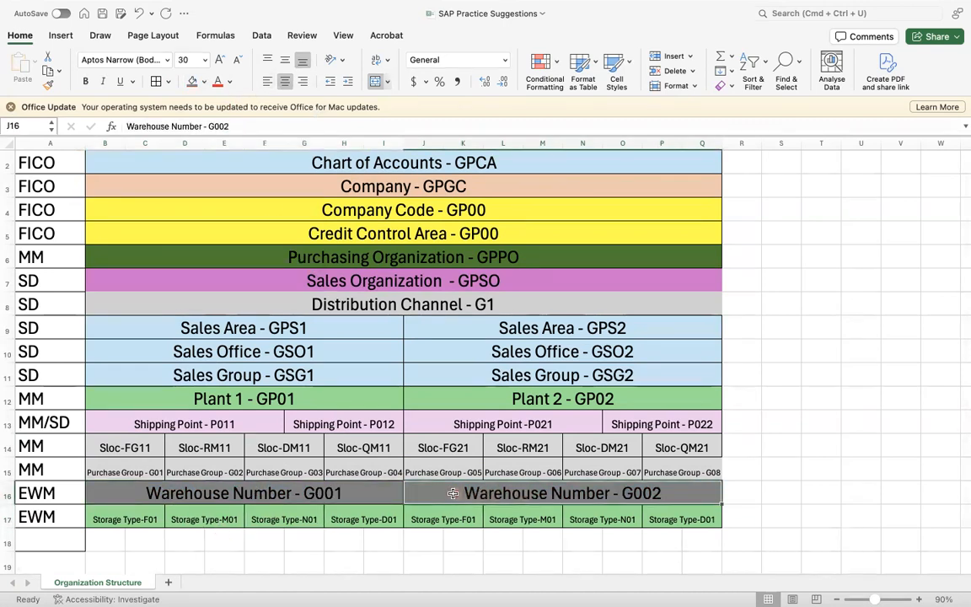
# Step: Fill all eight storage type cells in row 17 with the standard orange colour
pyautogui.moveTo(118, 519); pyautogui.dragTo(682, 519)
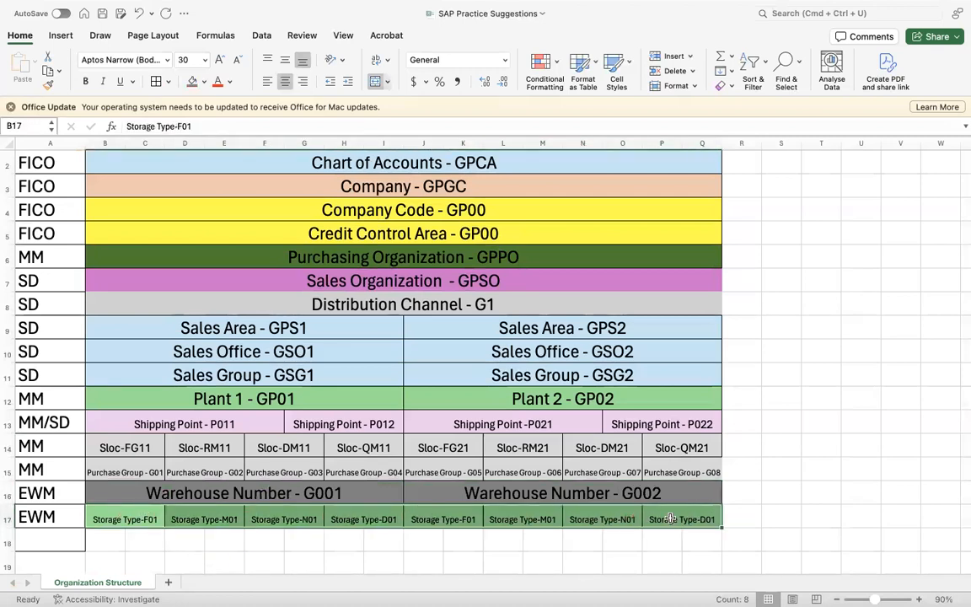
pyautogui.click(205, 82)
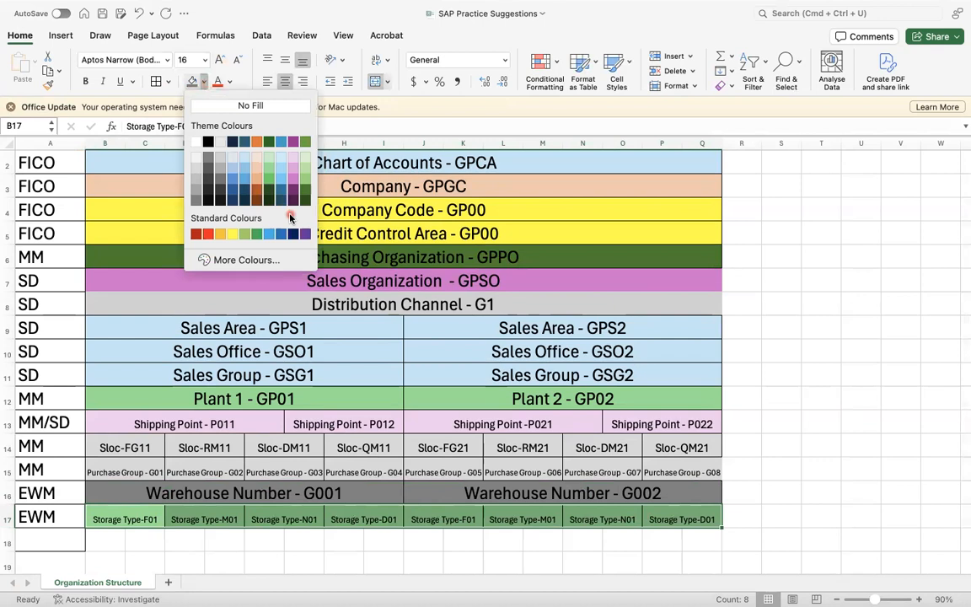
pyautogui.click(220, 234)
pyautogui.click(358, 546)
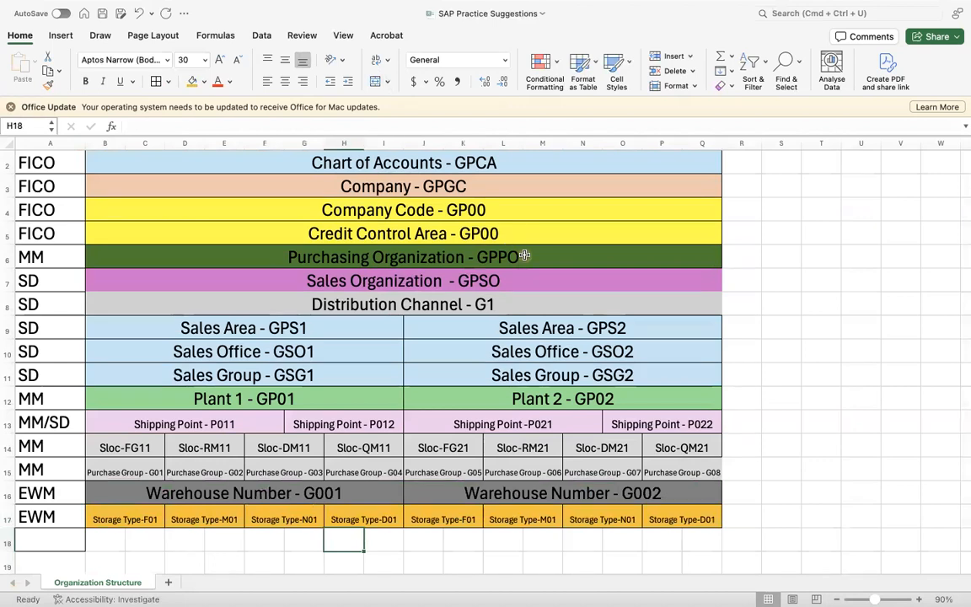
pyautogui.click(358, 287)
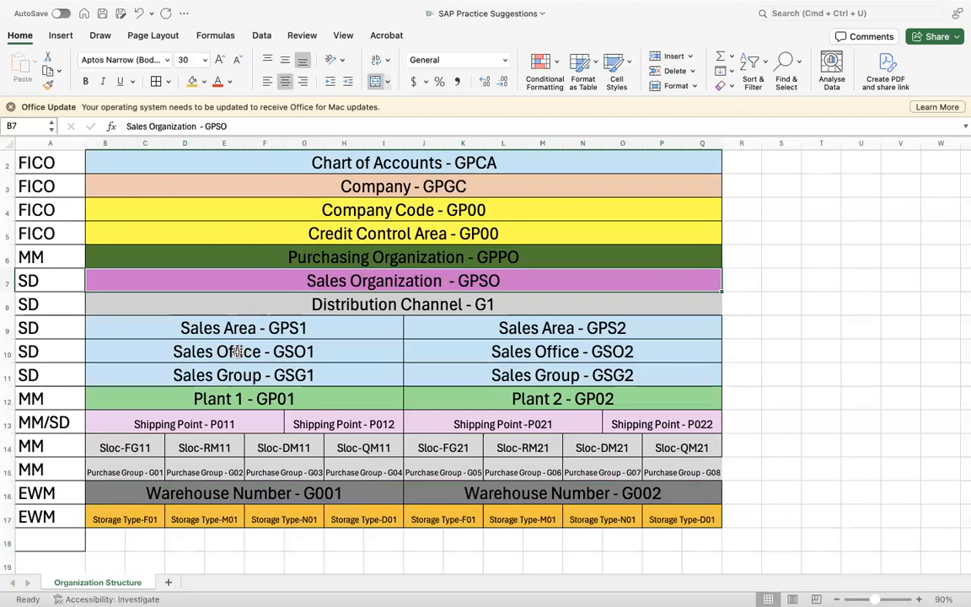
pyautogui.click(214, 426)
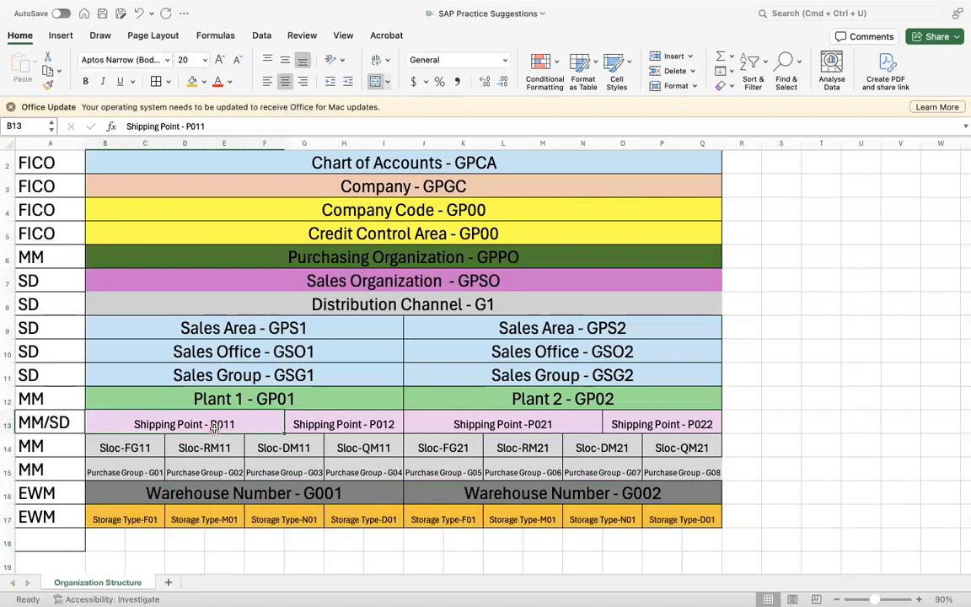
pyautogui.click(126, 453)
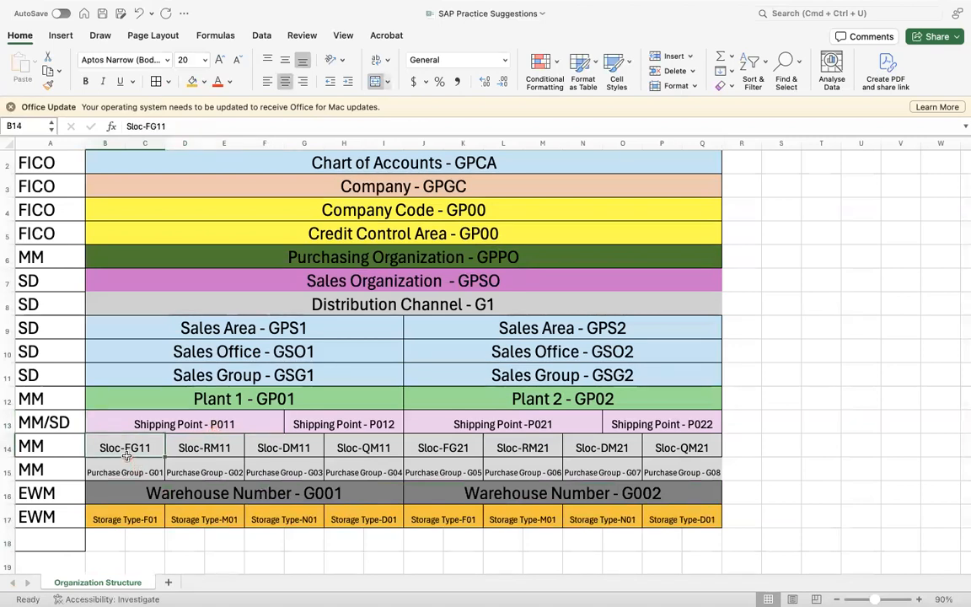
pyautogui.click(253, 399)
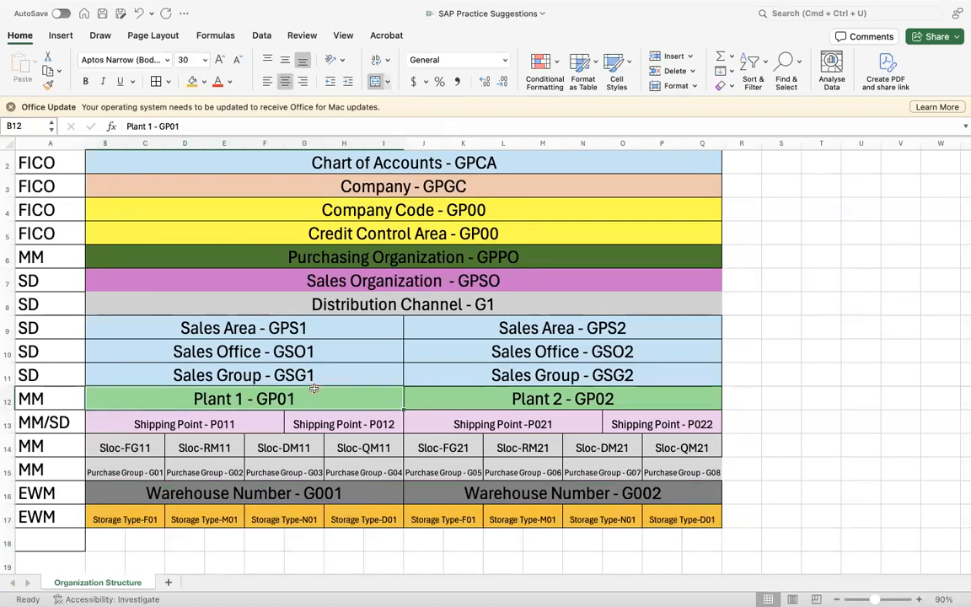
# Step: Set the font size of all eight Purchase Group cells in row 15 to 13
pyautogui.click(135, 473)
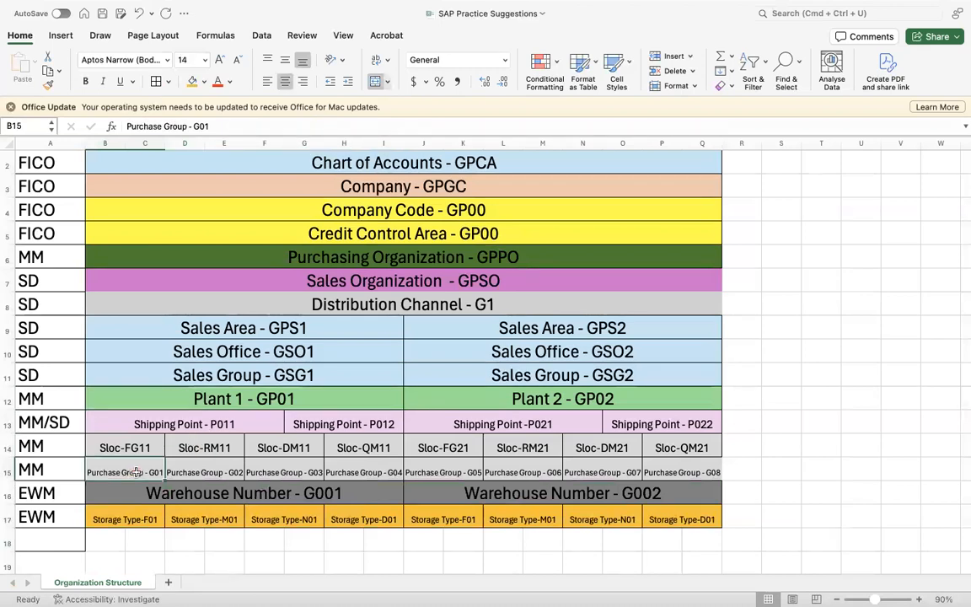
pyautogui.moveTo(135, 473); pyautogui.dragTo(683, 472)
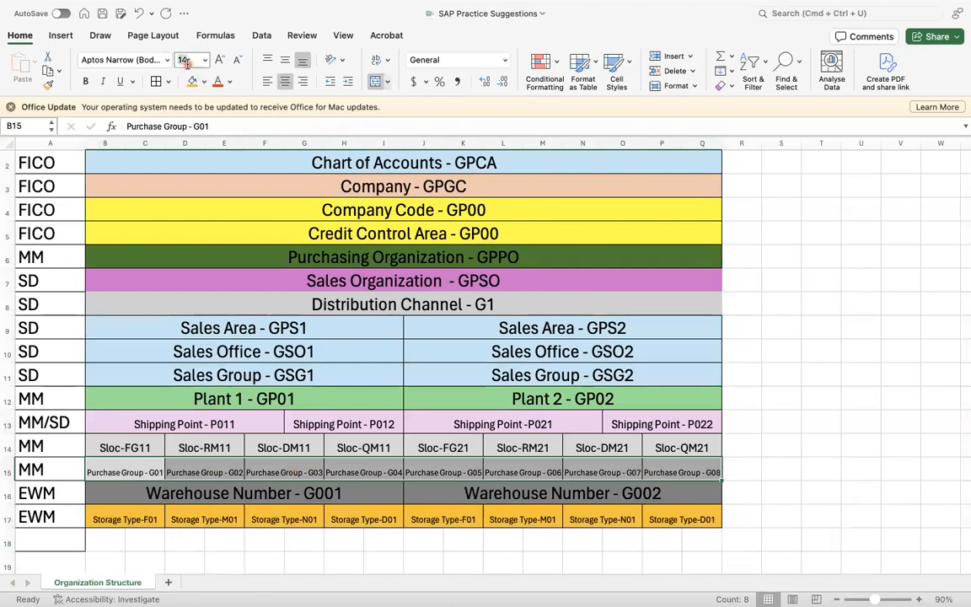
pyautogui.press('Return')
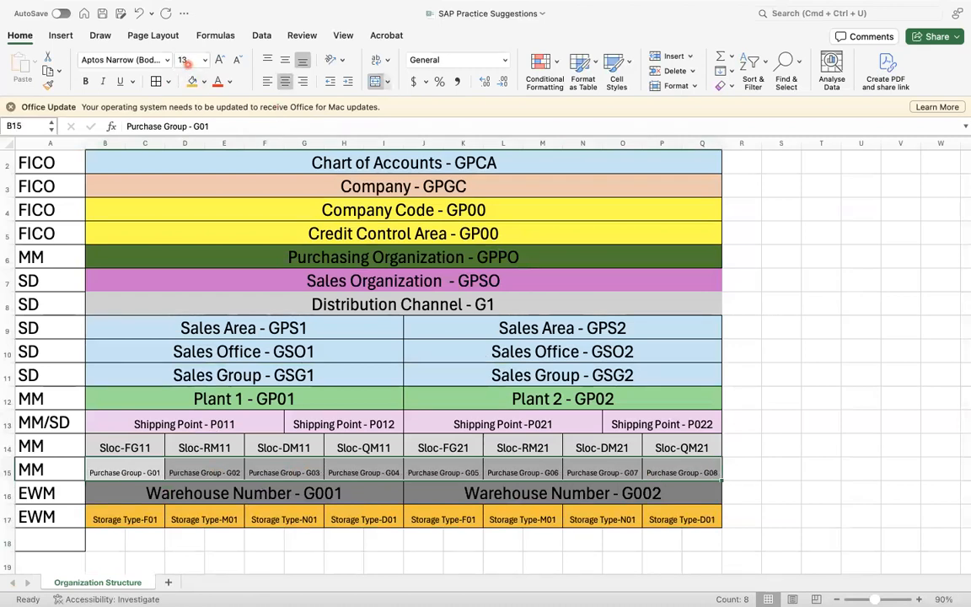
# Step: Fill both Warehouse Number cells in row 16 with a custom dark blue from the colour wheel
pyautogui.click(170, 493)
pyautogui.moveTo(263, 487); pyautogui.dragTo(489, 493)
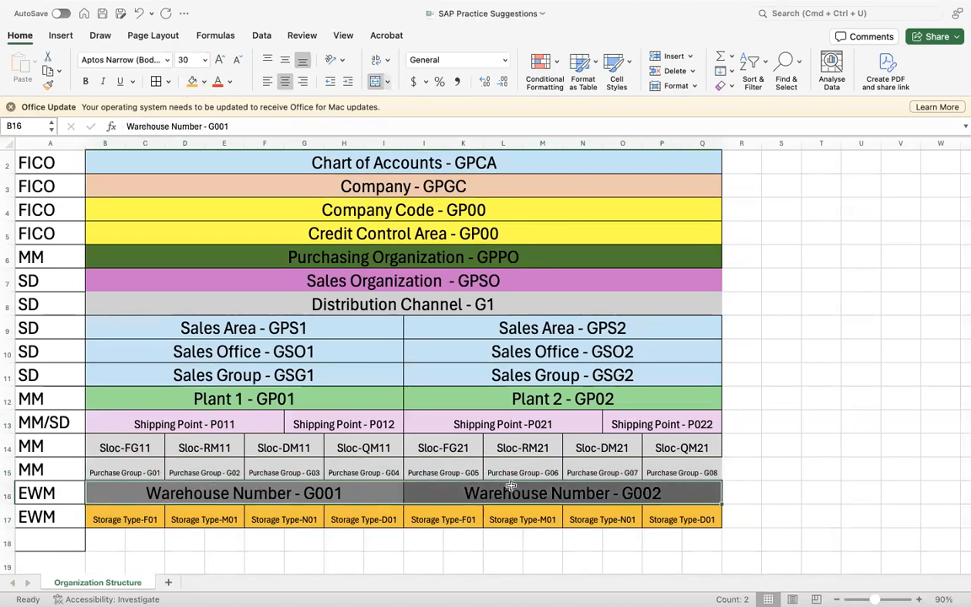
pyautogui.click(205, 82)
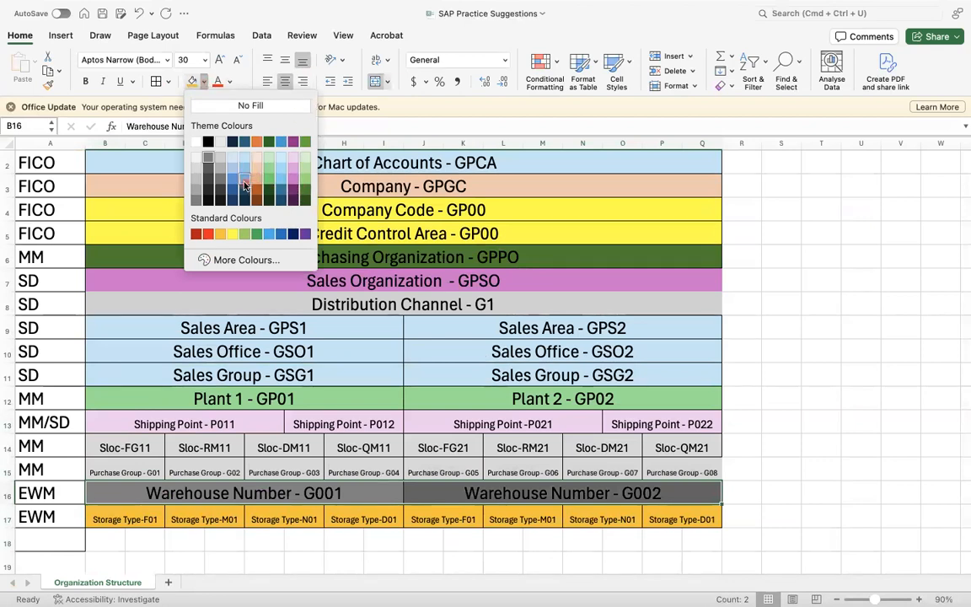
pyautogui.click(229, 260)
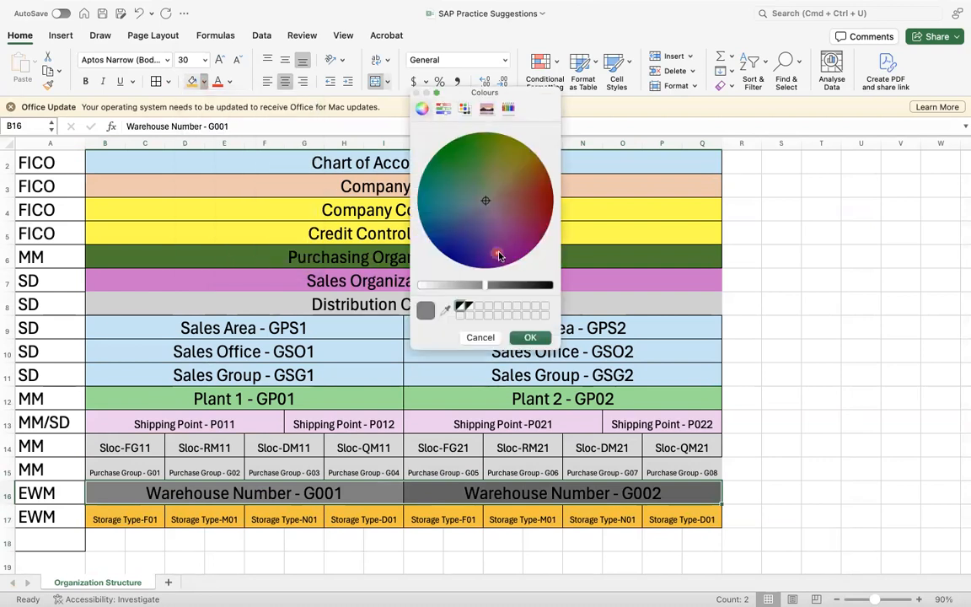
pyautogui.click(468, 245)
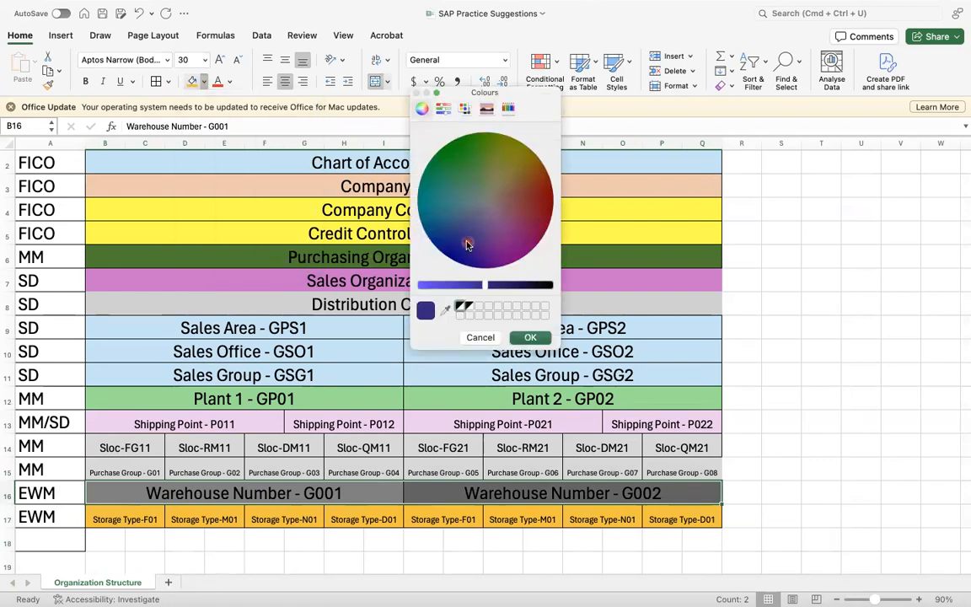
pyautogui.click(531, 339)
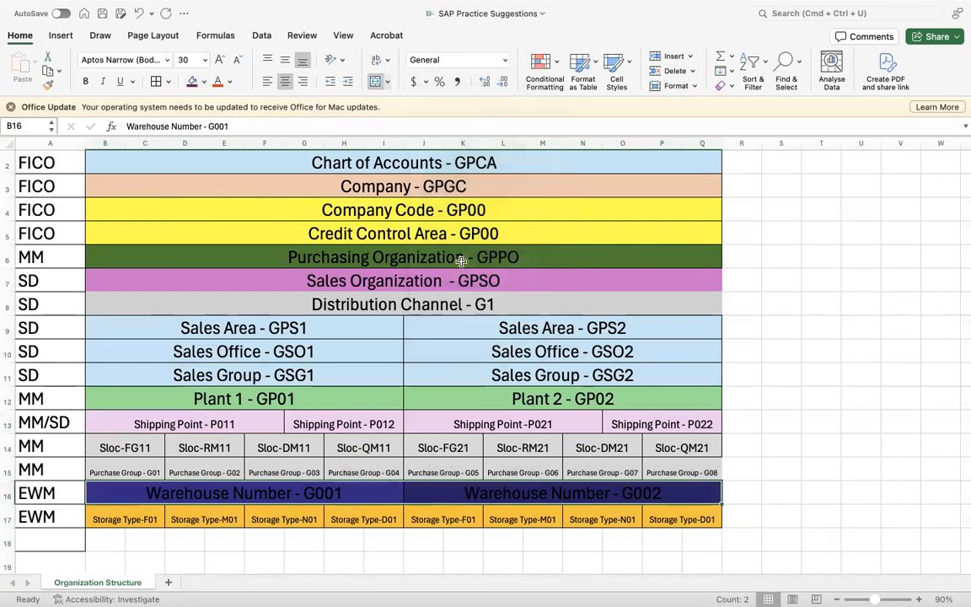
# Step: Change the fill of both Warehouse Number cells to a custom olive colour from the colour wheel
pyautogui.click(204, 84)
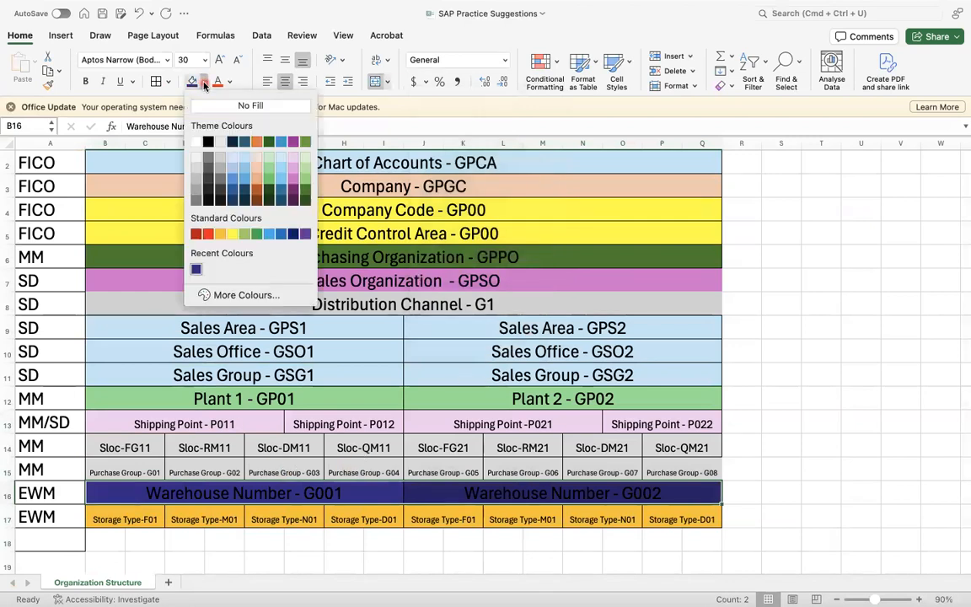
pyautogui.click(232, 294)
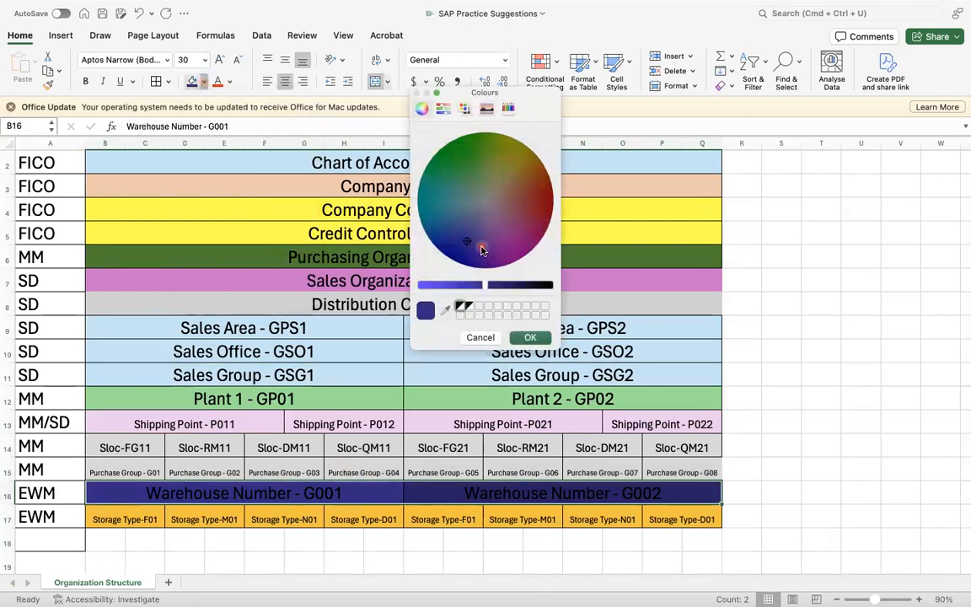
pyautogui.click(505, 161)
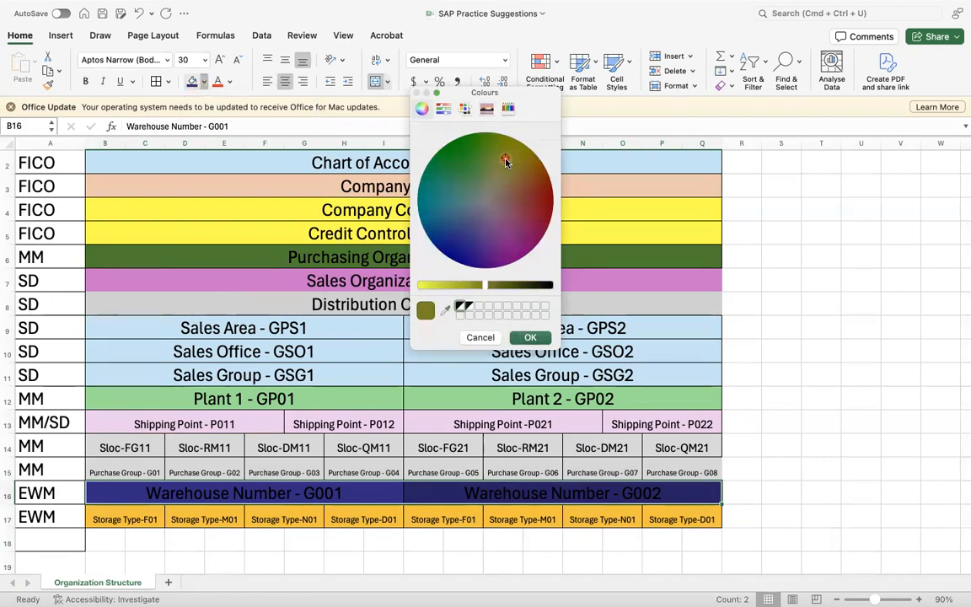
pyautogui.click(529, 337)
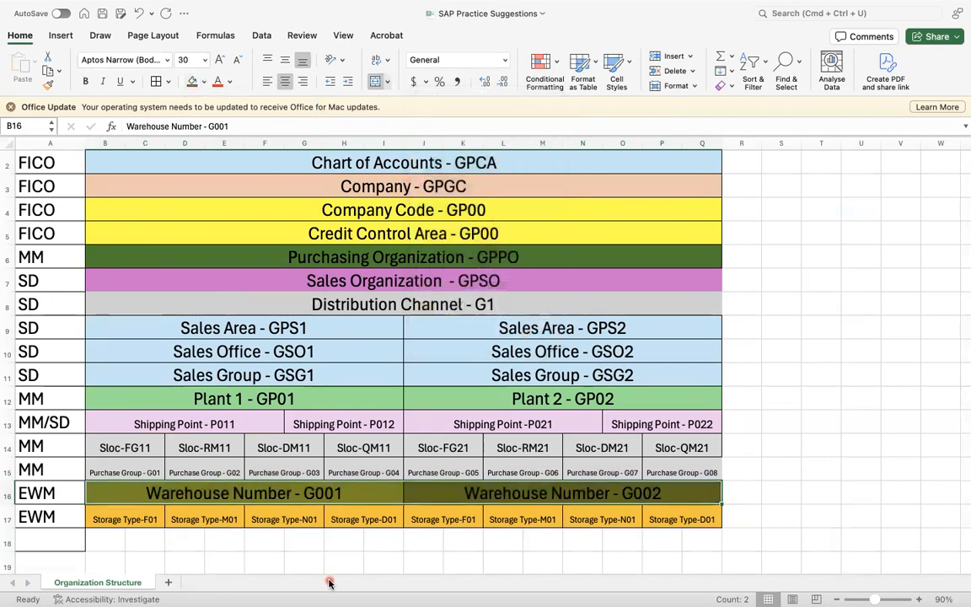
pyautogui.click(331, 546)
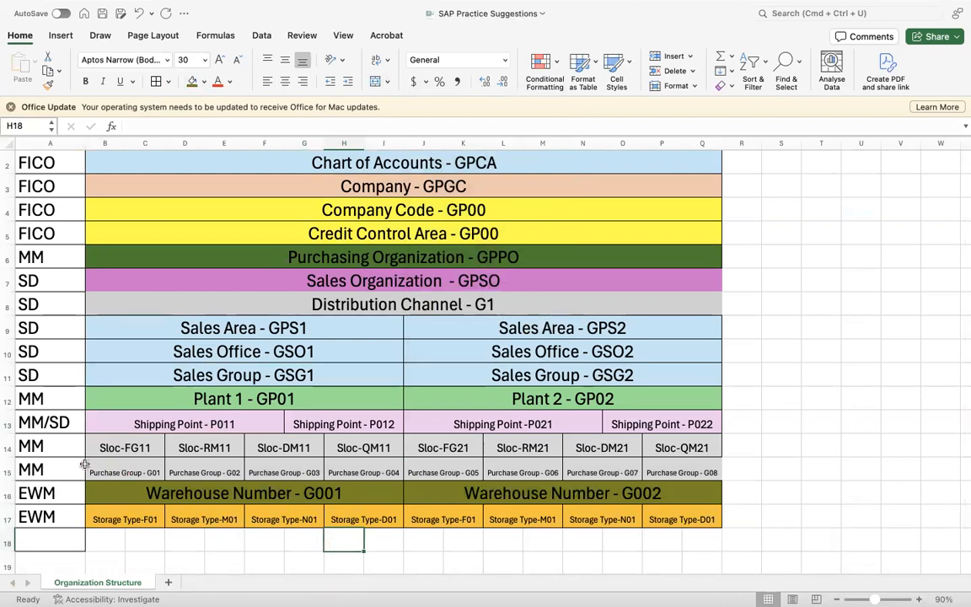
# Step: Fill all eight Purchase Group cells in row 15 with the lightest green theme colour
pyautogui.moveTo(92, 473); pyautogui.dragTo(687, 474)
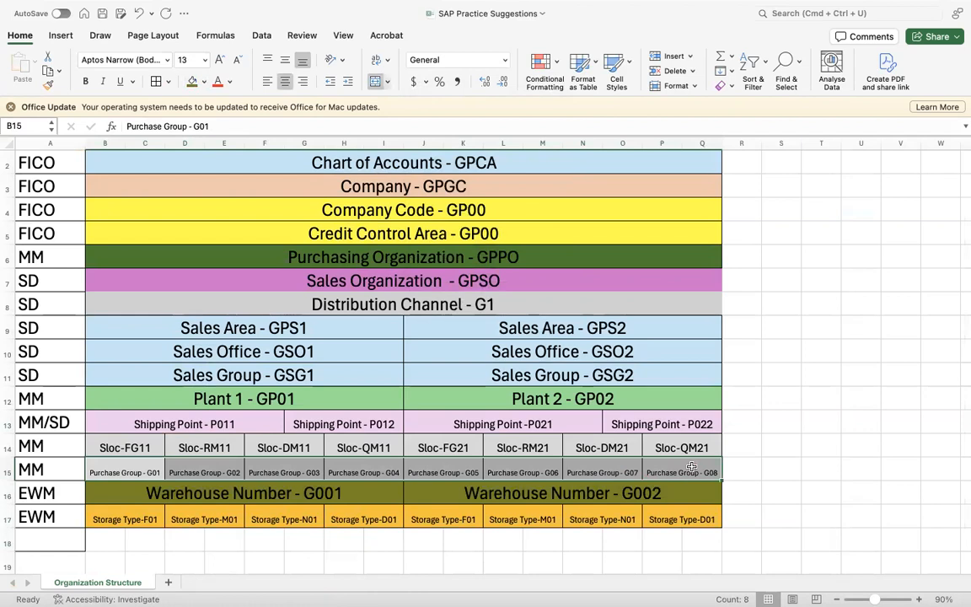
pyautogui.click(204, 81)
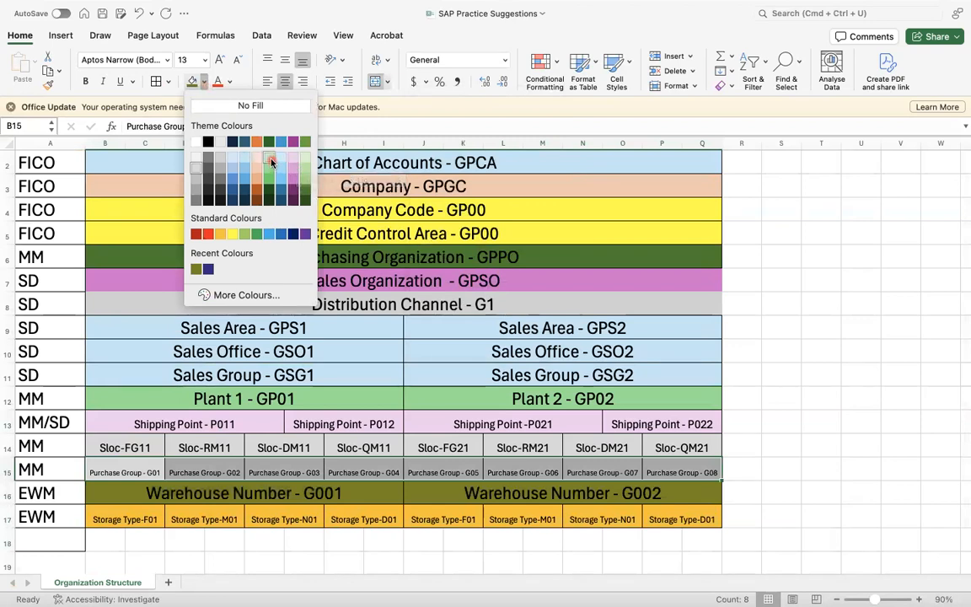
pyautogui.press('Escape')
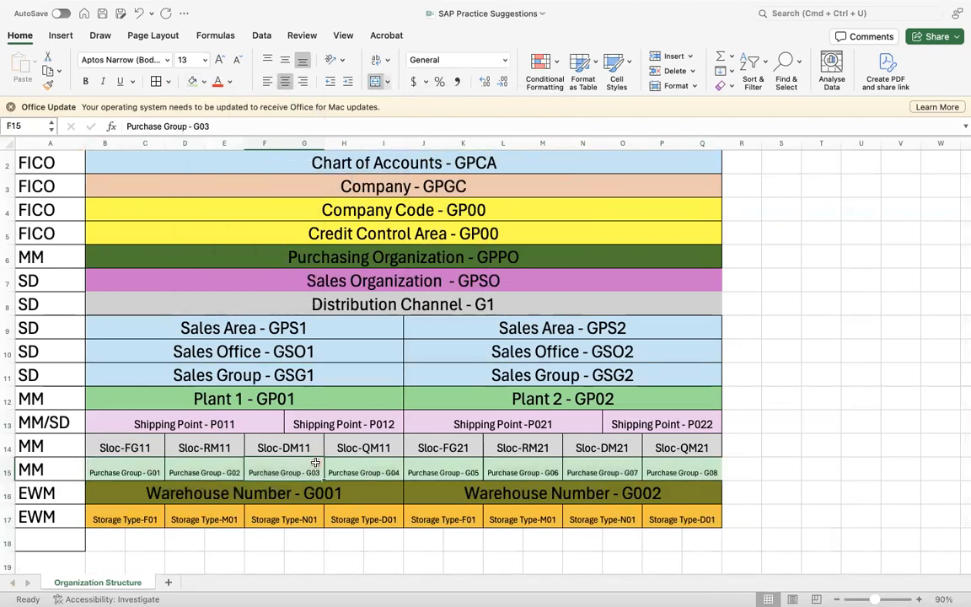
# Step: Remove the leftover bordered row 18 below the storage type row
pyautogui.click(118, 517)
pyautogui.moveTo(118, 516); pyautogui.dragTo(670, 521)
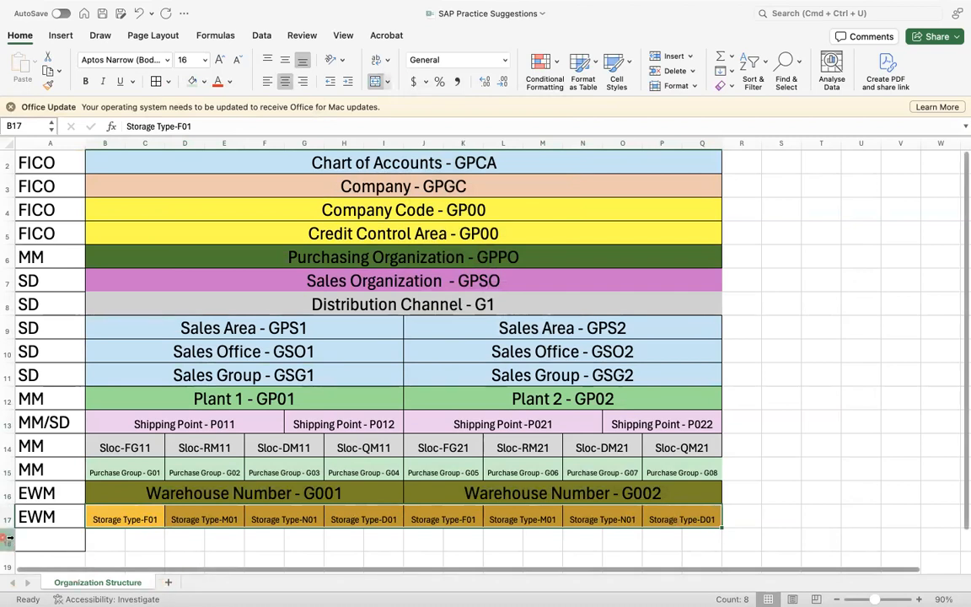
pyautogui.click(7, 540)
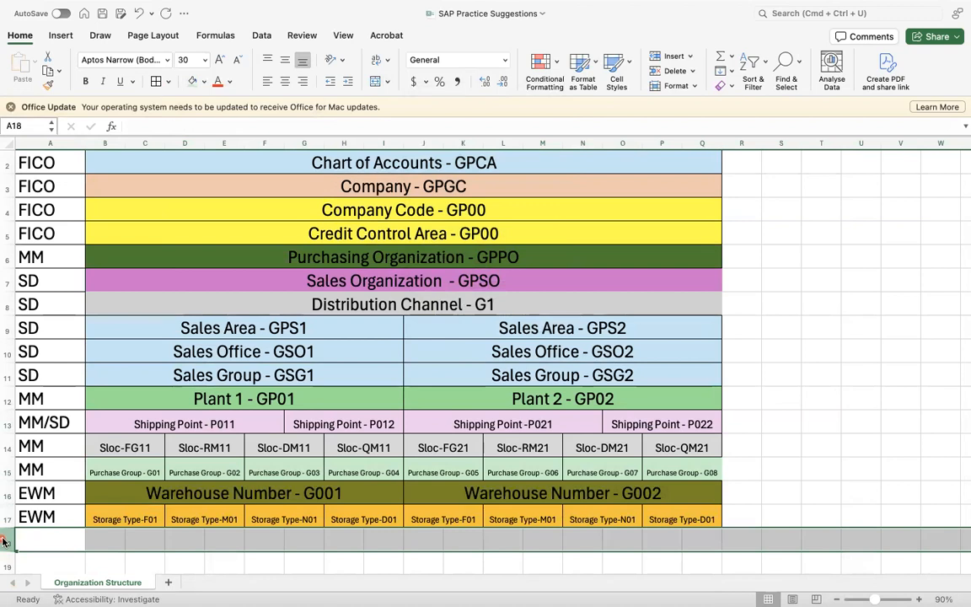
# Step: Review the organization structure from the Module header down to the warehouse number and storage type rows
pyautogui.press('Up')
pyautogui.press('Up')
pyautogui.press('Up')
pyautogui.press('Up')
pyautogui.press('Up')
pyautogui.press('Up')
pyautogui.press('Up')
pyautogui.press('Up')
pyautogui.press('Up')
pyautogui.press('Up')
pyautogui.press('Up')
pyautogui.press('Up')
pyautogui.press('Up')
pyautogui.press('Up')
pyautogui.press('Up')
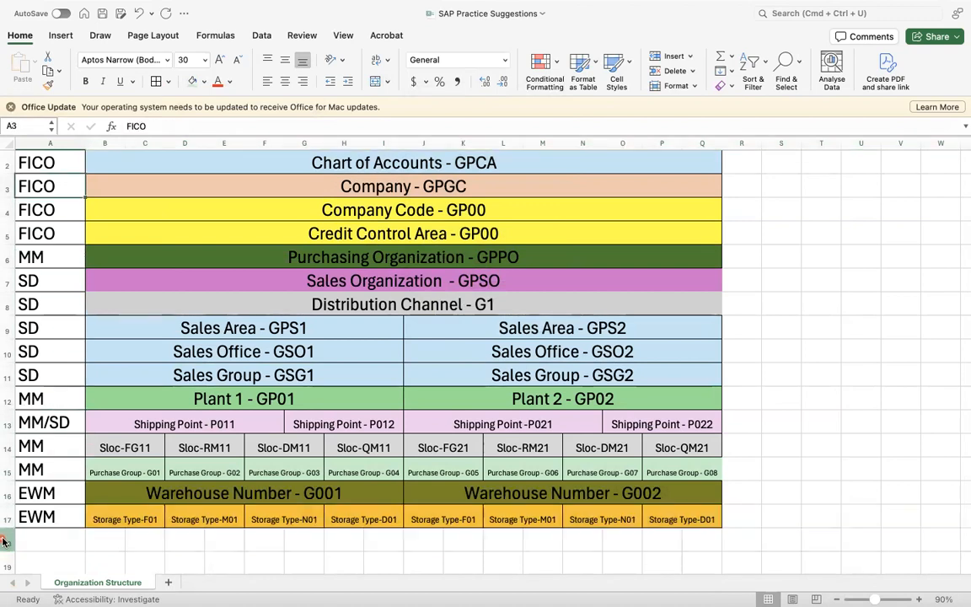
pyautogui.press('Up')
pyautogui.press('Up')
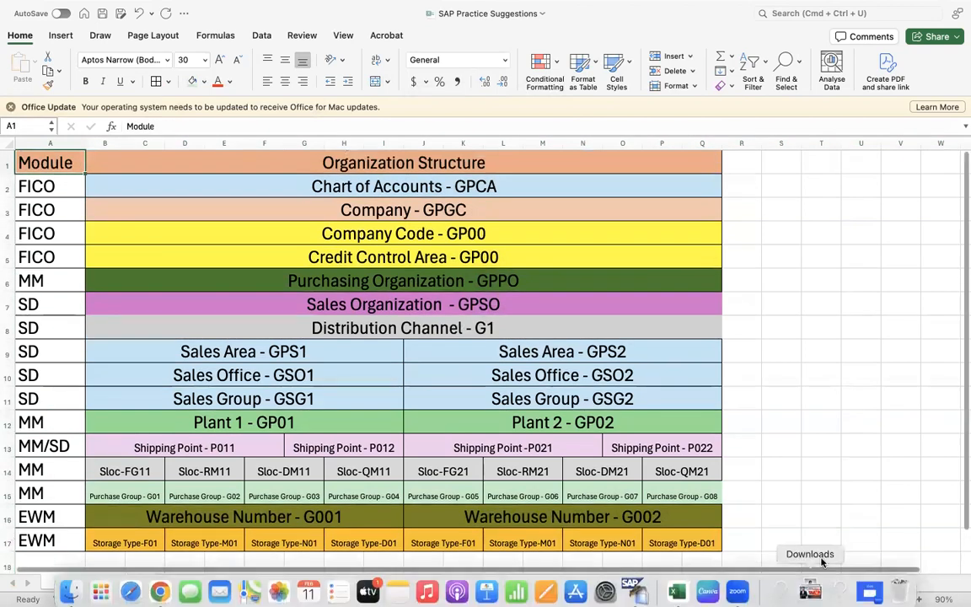
pyautogui.click(848, 487)
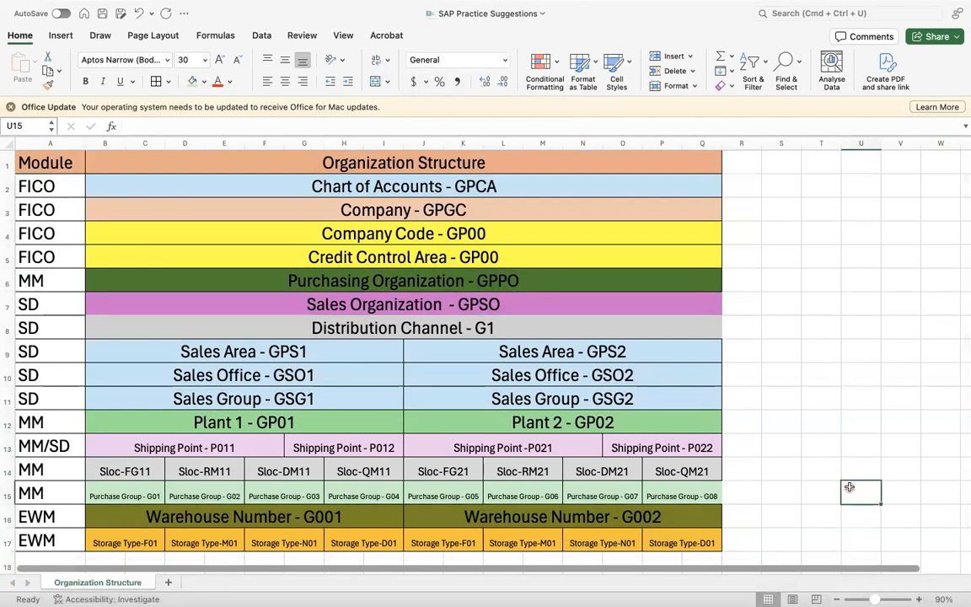
pyautogui.click(124, 538)
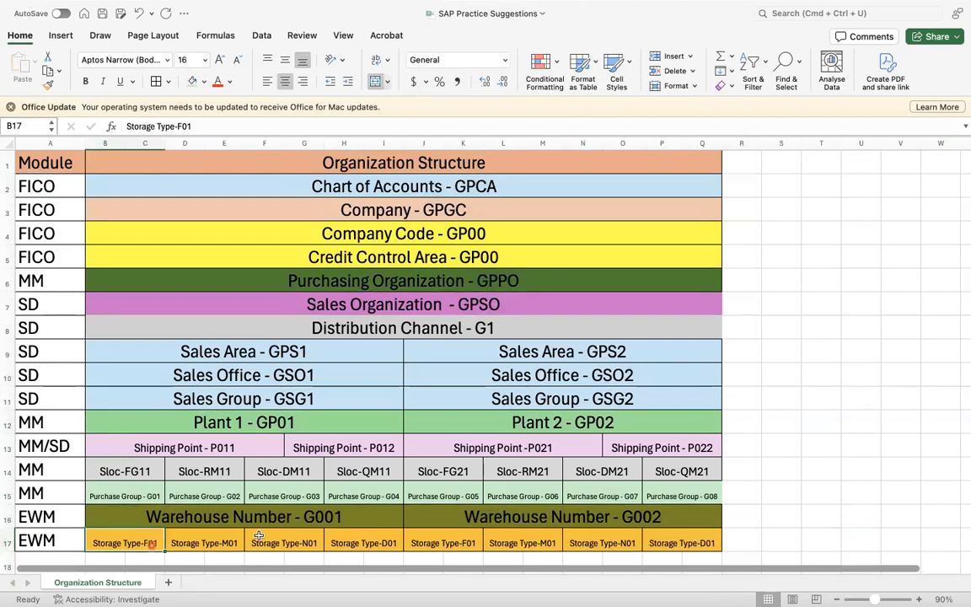
pyautogui.click(200, 519)
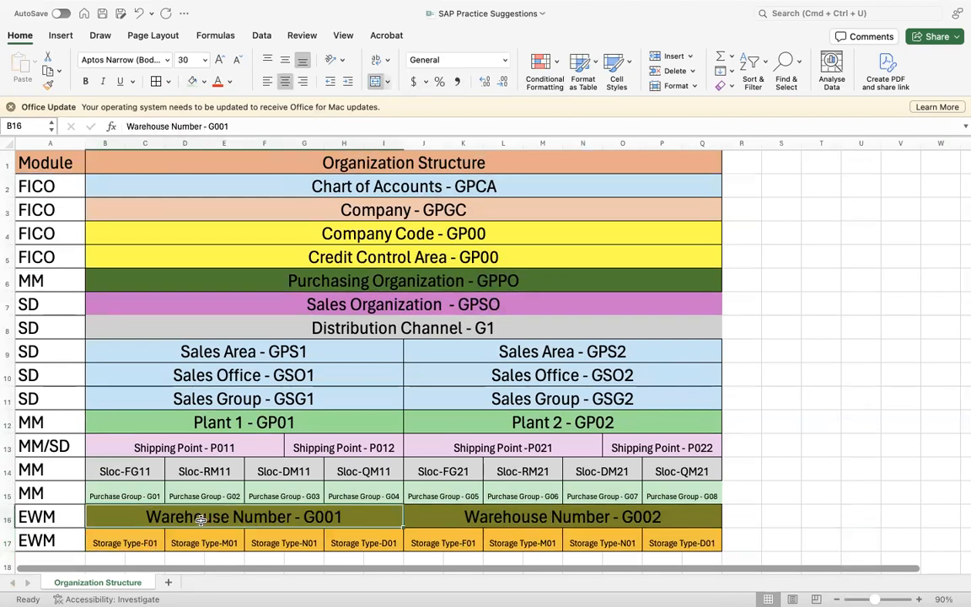
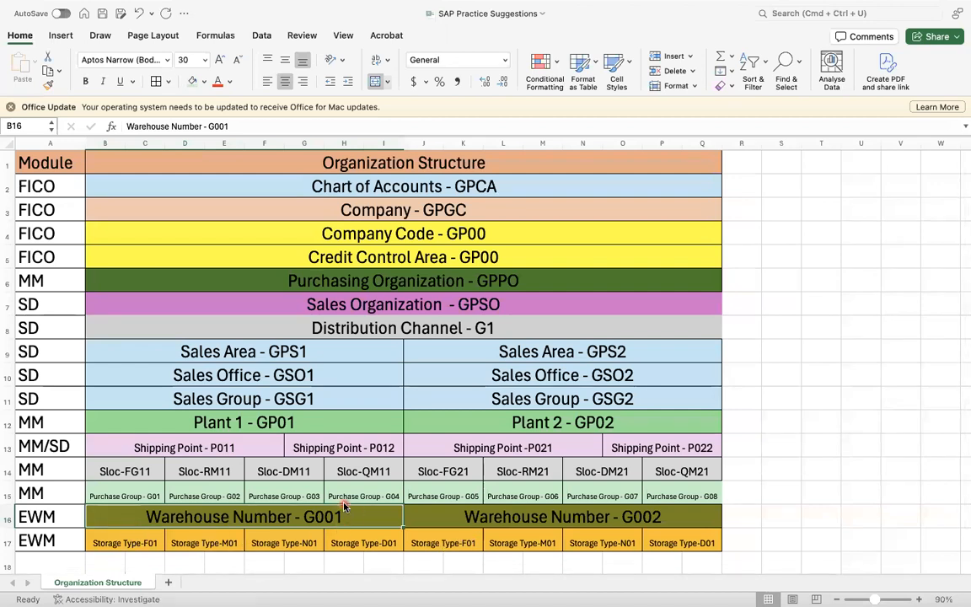
pyautogui.click(432, 543)
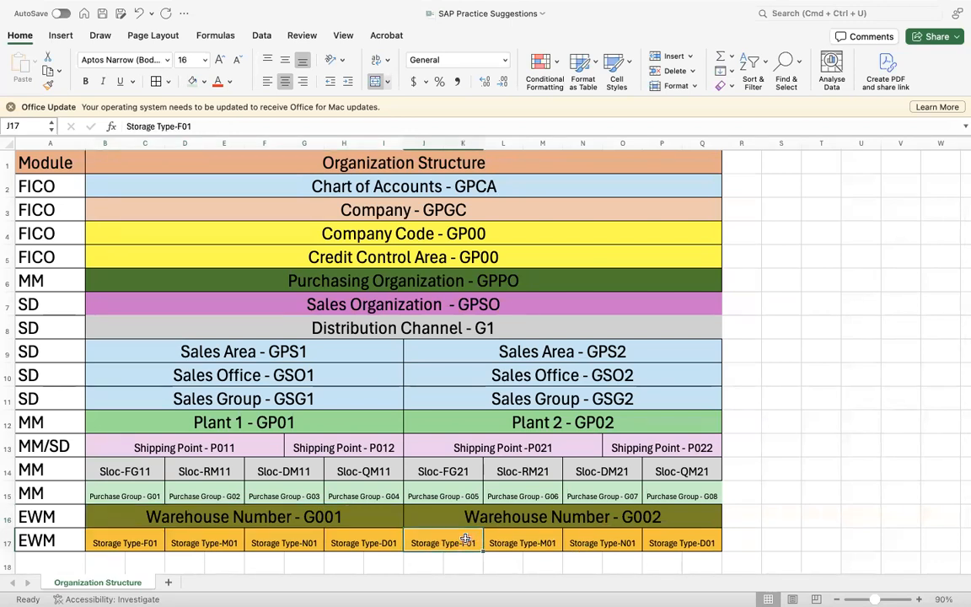
pyautogui.doubleClick(466, 541)
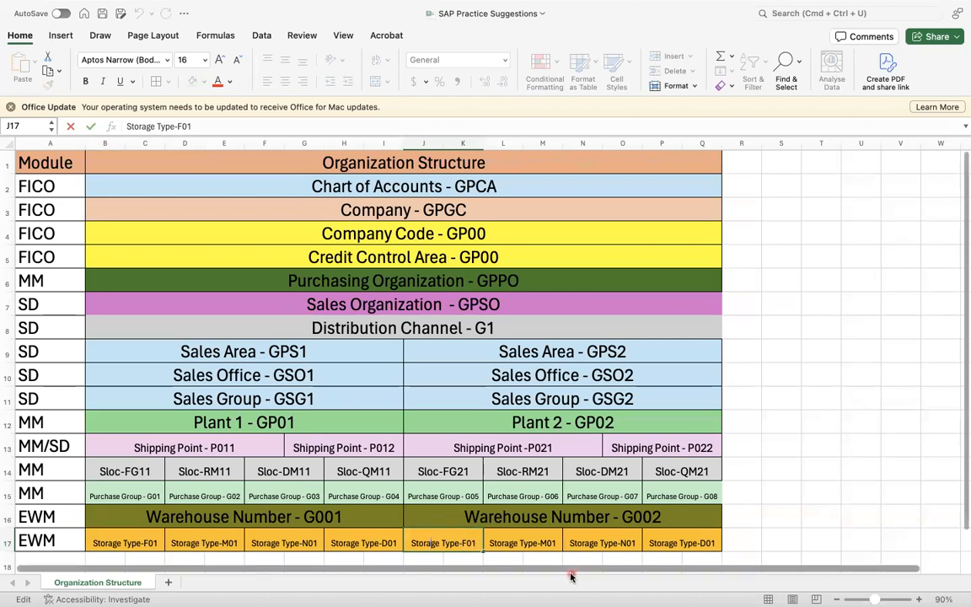
pyautogui.click(796, 516)
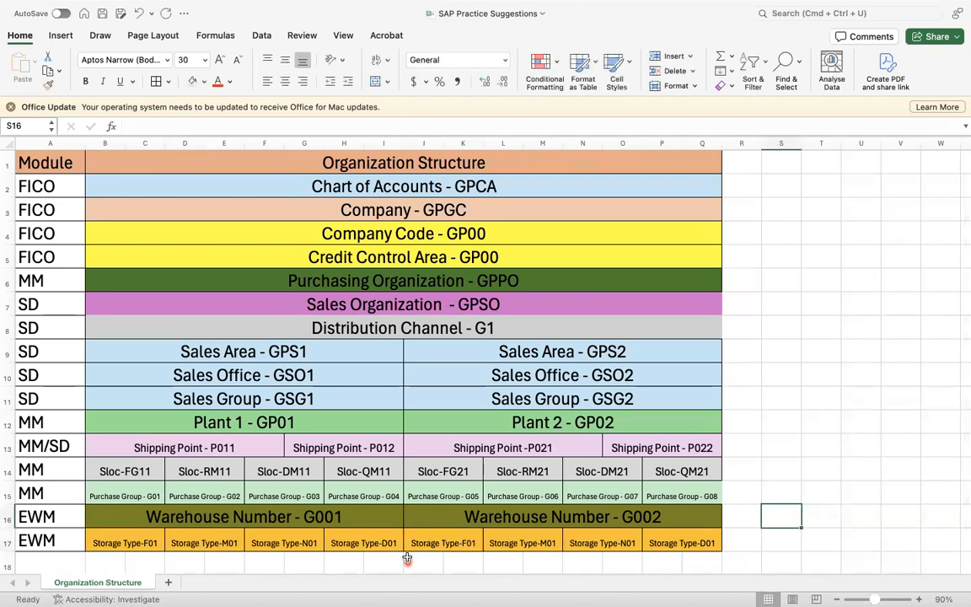
# Step: Replace every 1 with 2 in the four storage type cells under Warehouse Number - G002
pyautogui.moveTo(431, 540); pyautogui.dragTo(711, 540)
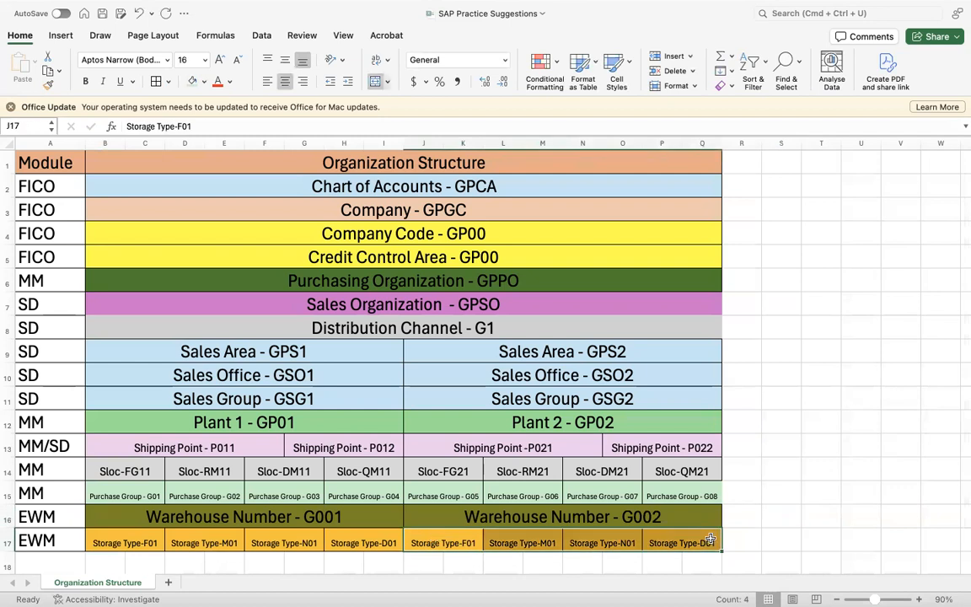
pyautogui.press('super+f')
pyautogui.click(808, 134)
pyautogui.click(938, 131)
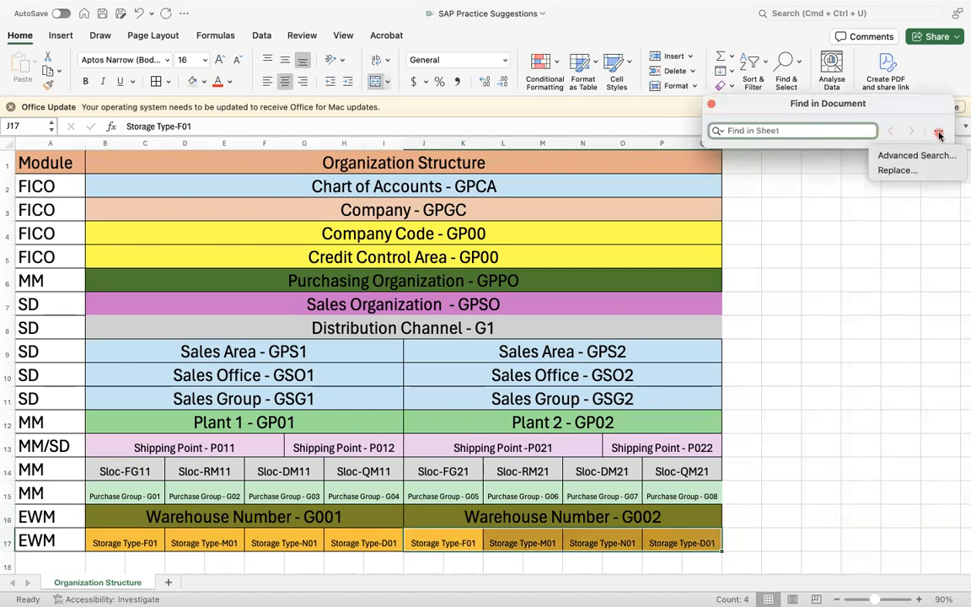
pyautogui.click(916, 171)
pyautogui.write('1')
pyautogui.click(628, 201)
pyautogui.write('2')
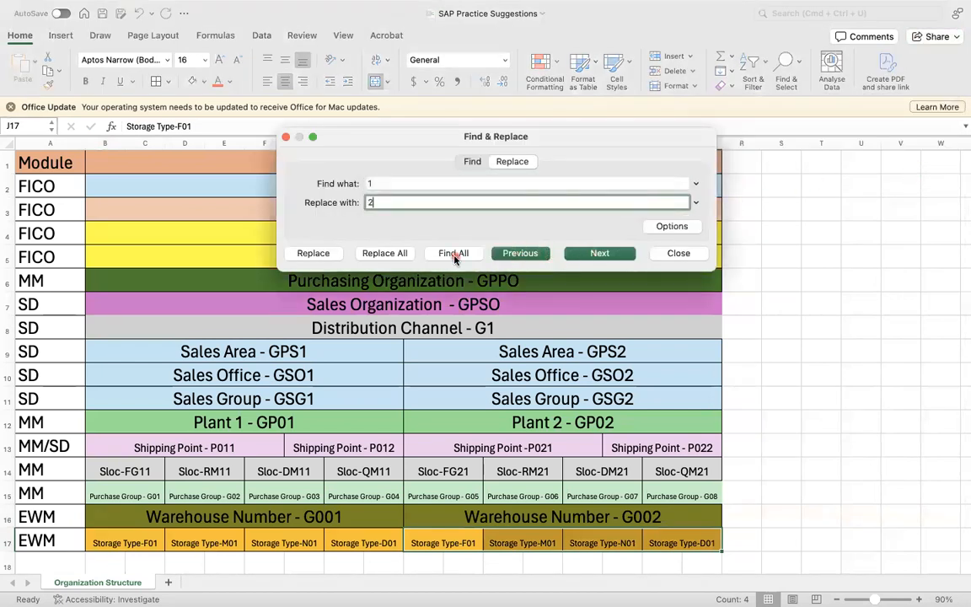
pyautogui.click(379, 253)
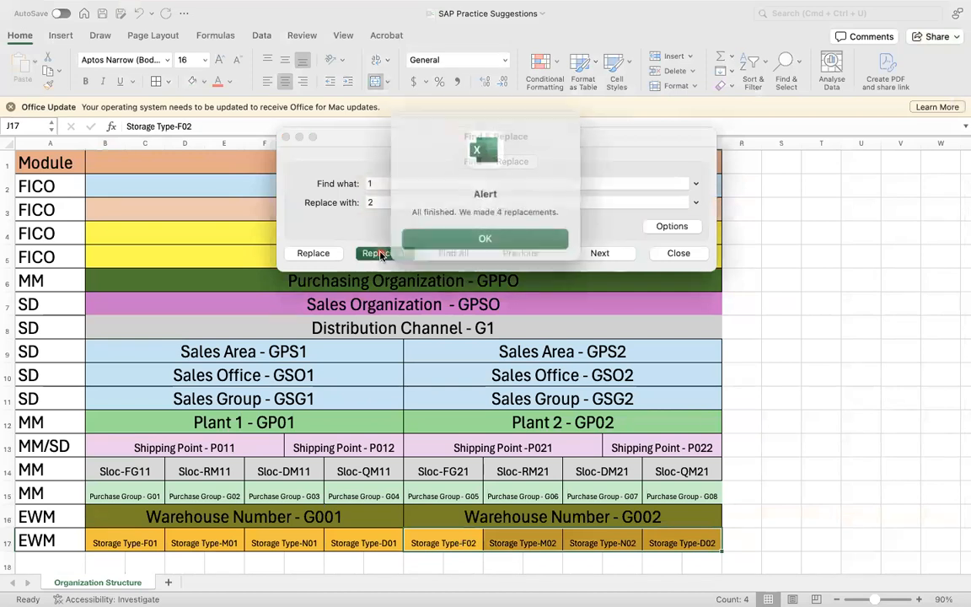
pyautogui.click(487, 236)
pyautogui.click(678, 253)
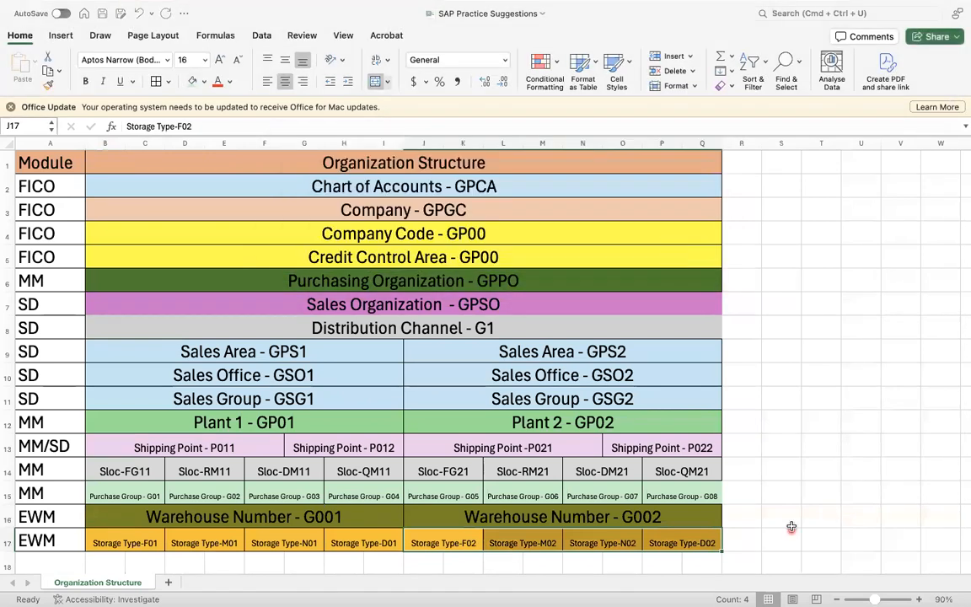
pyautogui.click(446, 540)
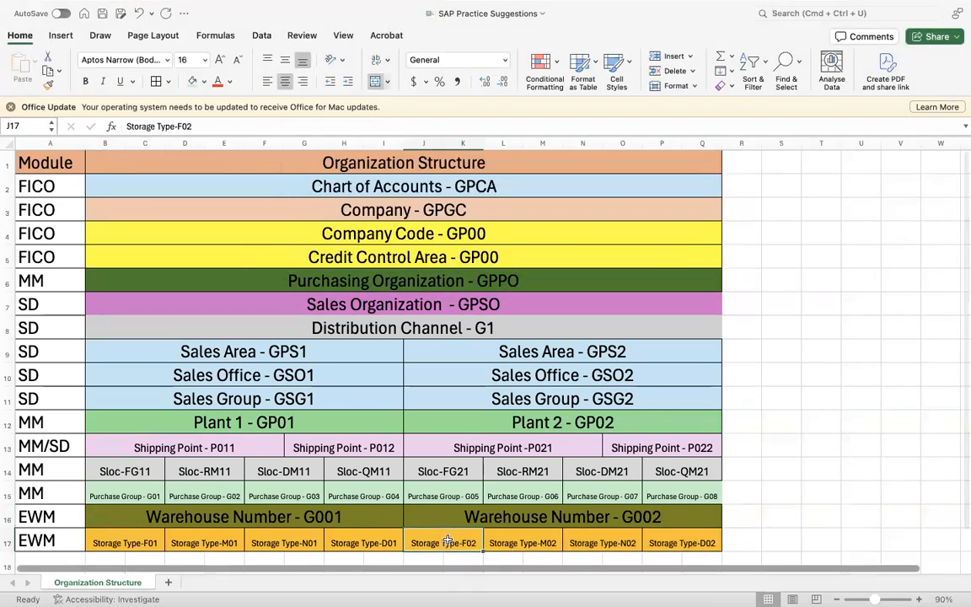
# Step: Add a new worksheet and set the font size of all its cells to 20
pyautogui.click(168, 583)
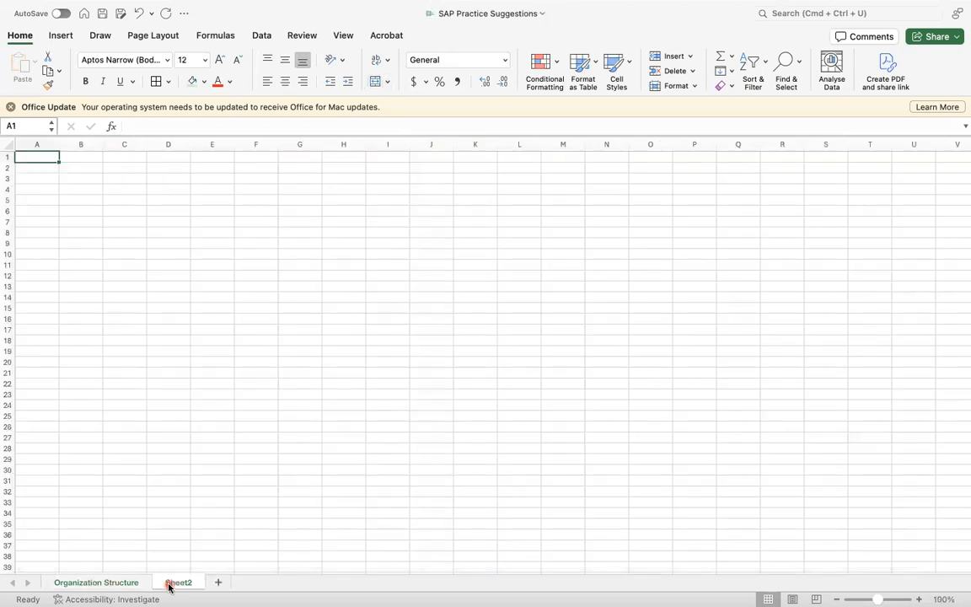
pyautogui.click(8, 145)
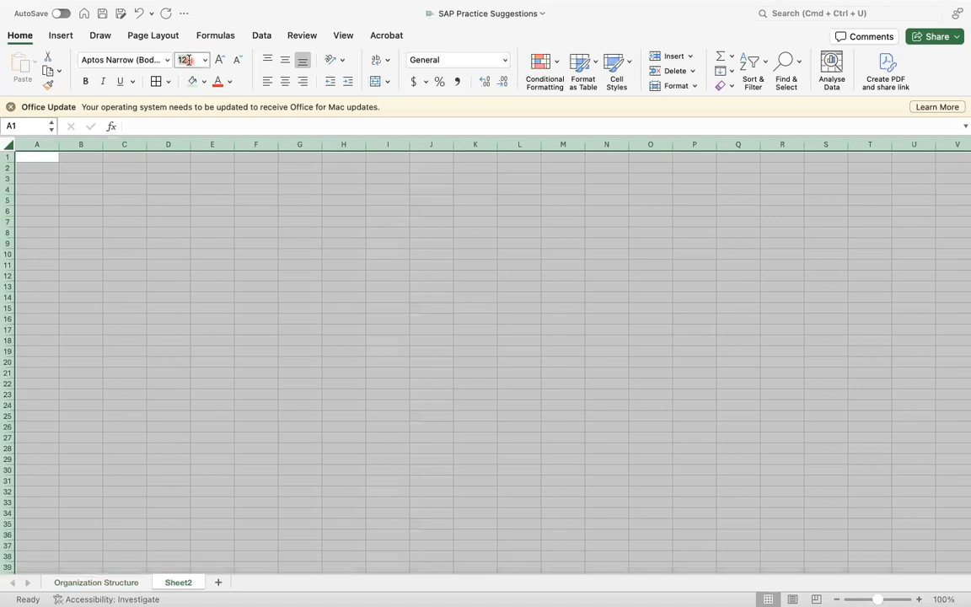
pyautogui.press('Return')
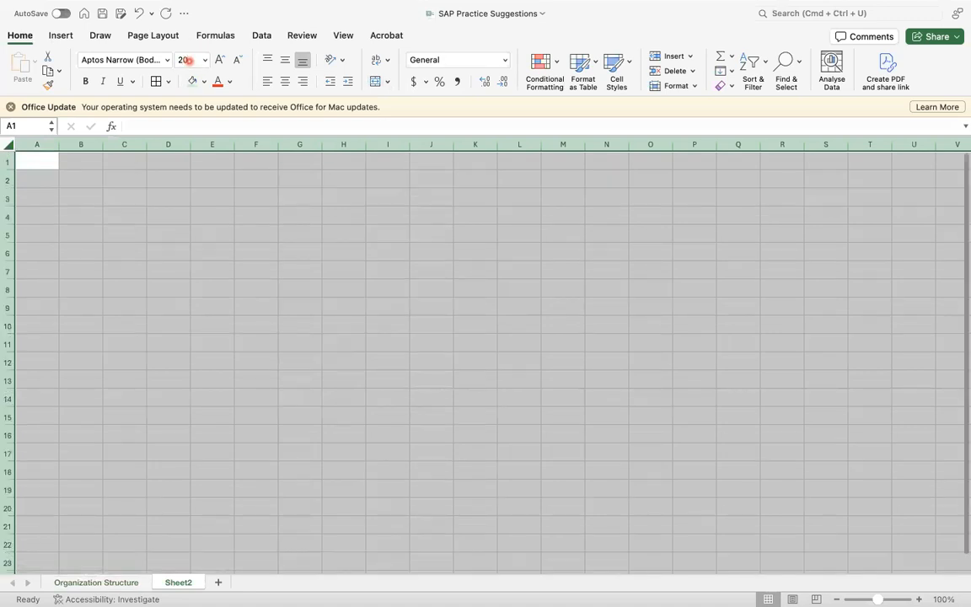
# Step: Rename the new worksheet as Scenarios
pyautogui.doubleClick(175, 582)
pyautogui.write('scenarios')
pyautogui.click(429, 450)
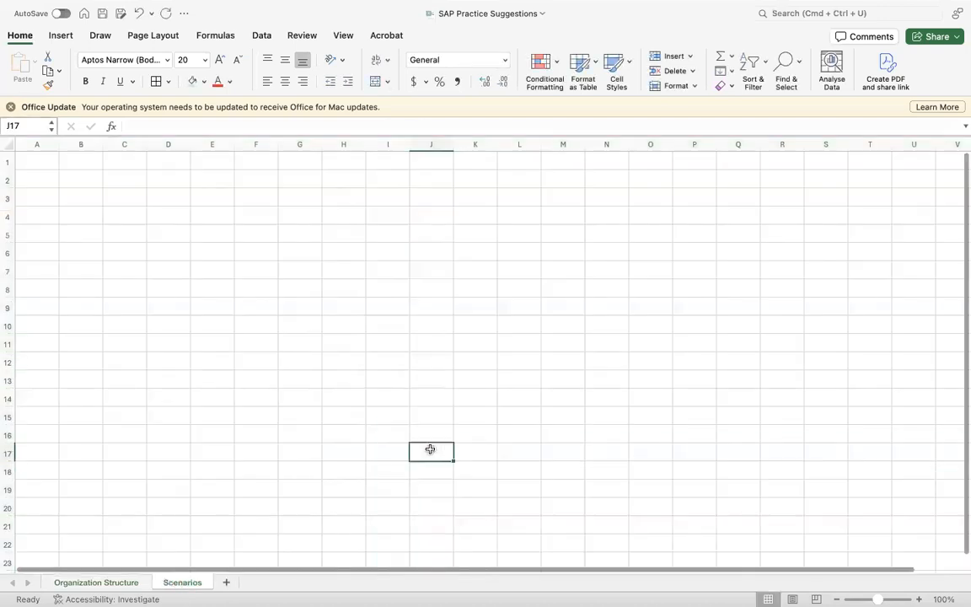
# Step: Set the font size of all cells in the Scenarios sheet to 24
pyautogui.click(8, 146)
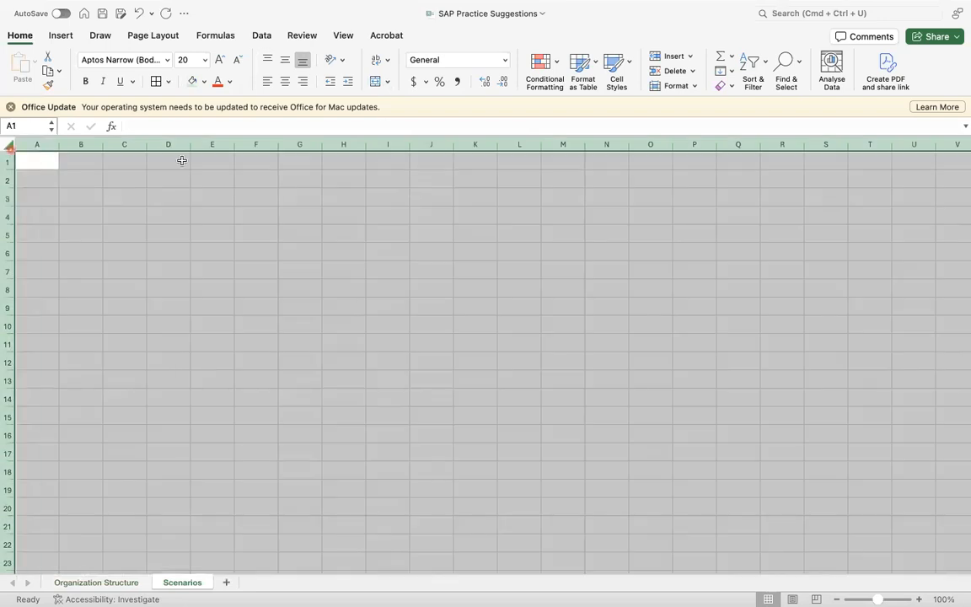
pyautogui.click(192, 57)
pyautogui.write('24')
pyautogui.press('Return')
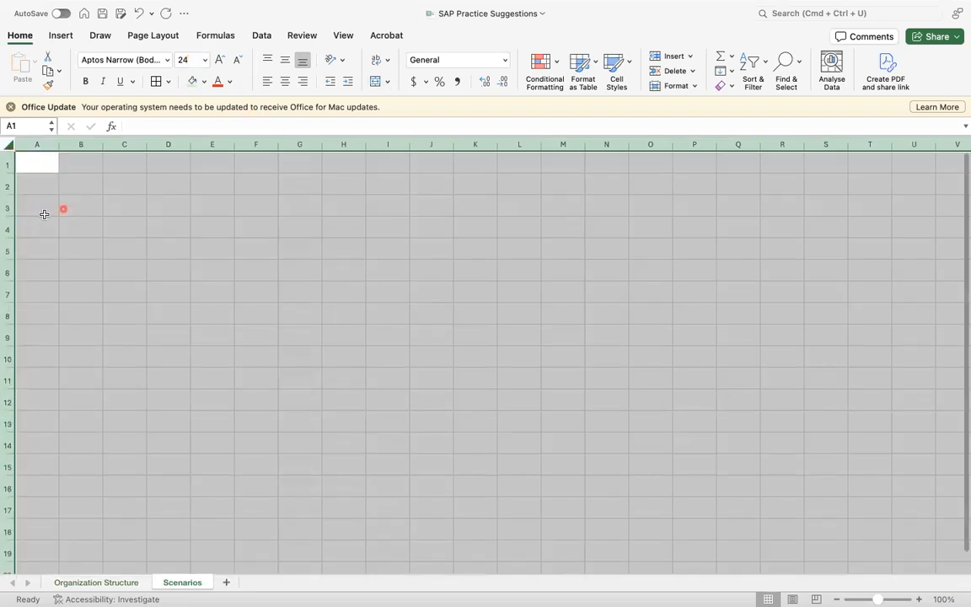
# Step: Enter the bold heading "Scenario Number" in cell A1
pyautogui.click(48, 181)
pyautogui.click(44, 164)
pyautogui.press('super+b')
pyautogui.write('S')
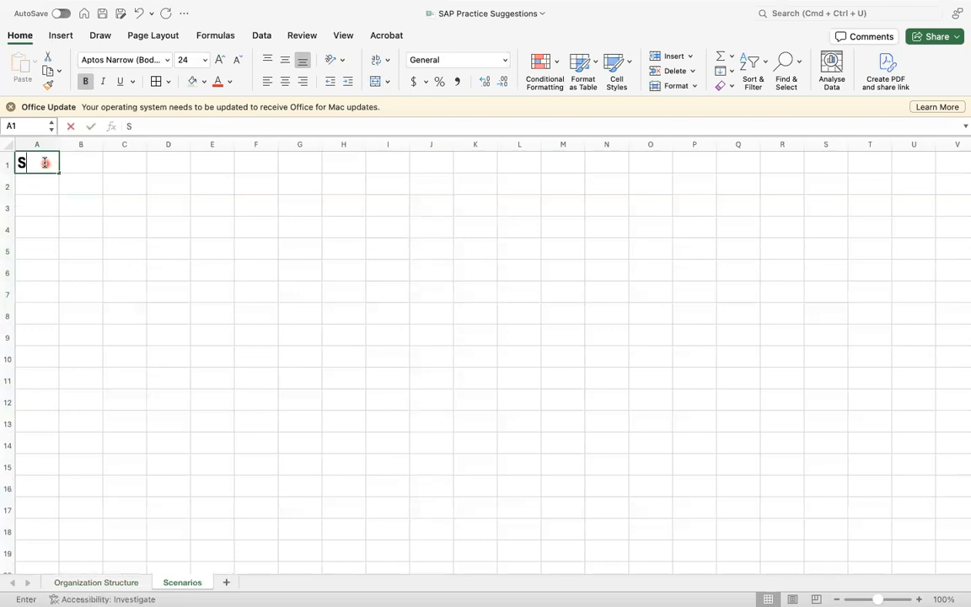
pyautogui.write('cenario Number')
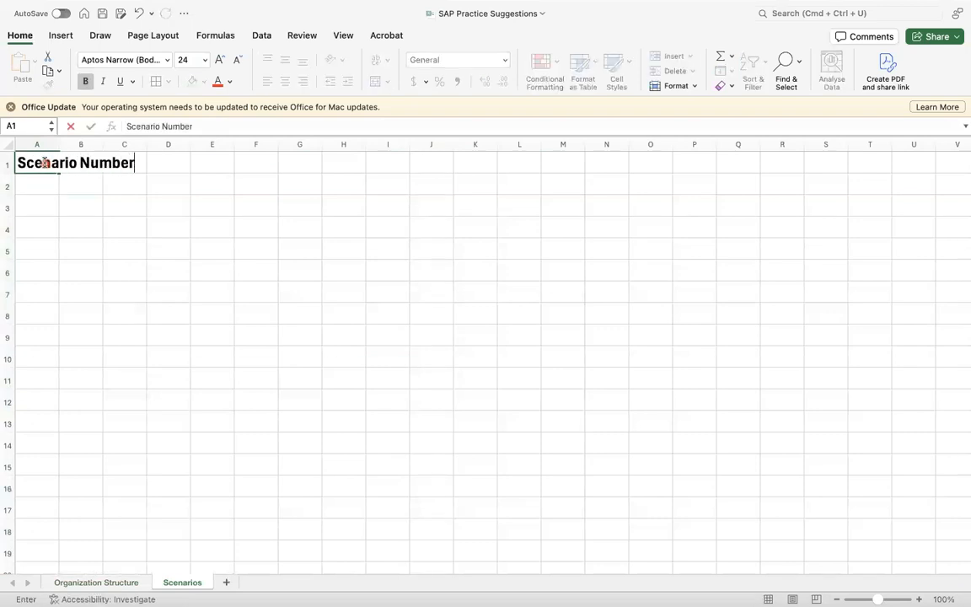
pyautogui.press('Tab')
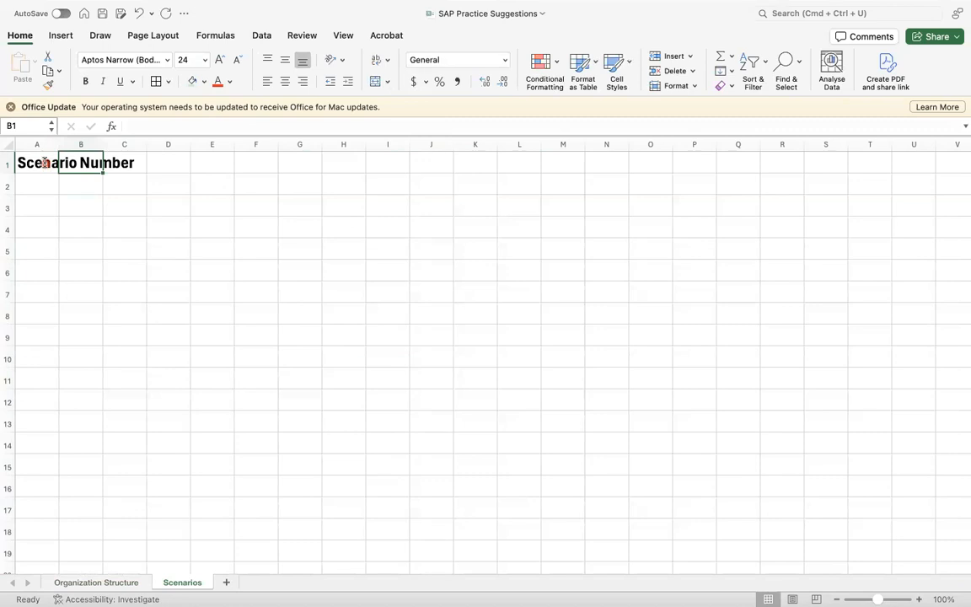
# Step: Enter the heading "Scenario Description" in cell B1 and make it bold
pyautogui.write('Sc')
pyautogui.press('BackSpace')
pyautogui.press('BackSpace')
pyautogui.write('s')
pyautogui.press('BackSpace')
pyautogui.write('S')
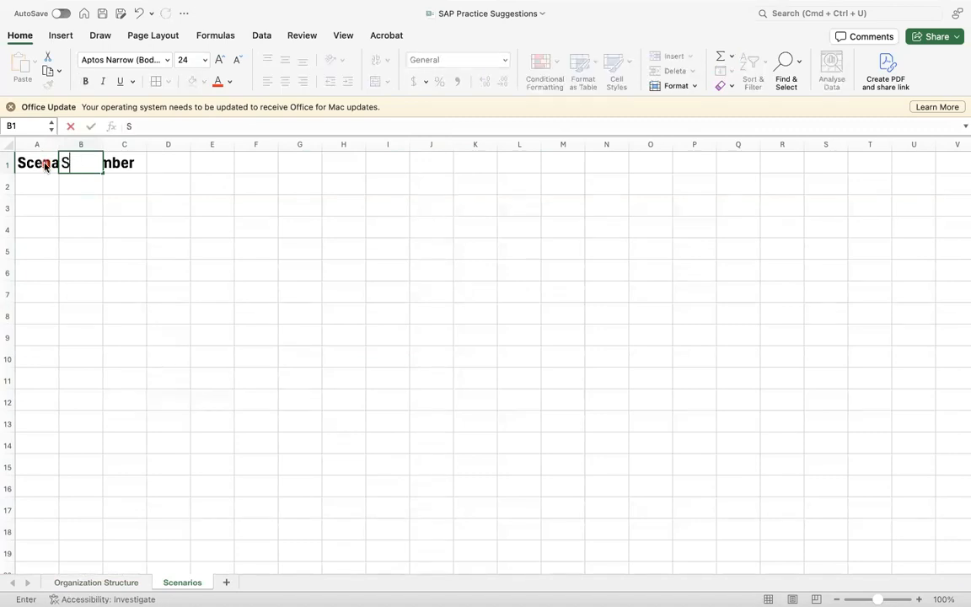
pyautogui.write('cenario D')
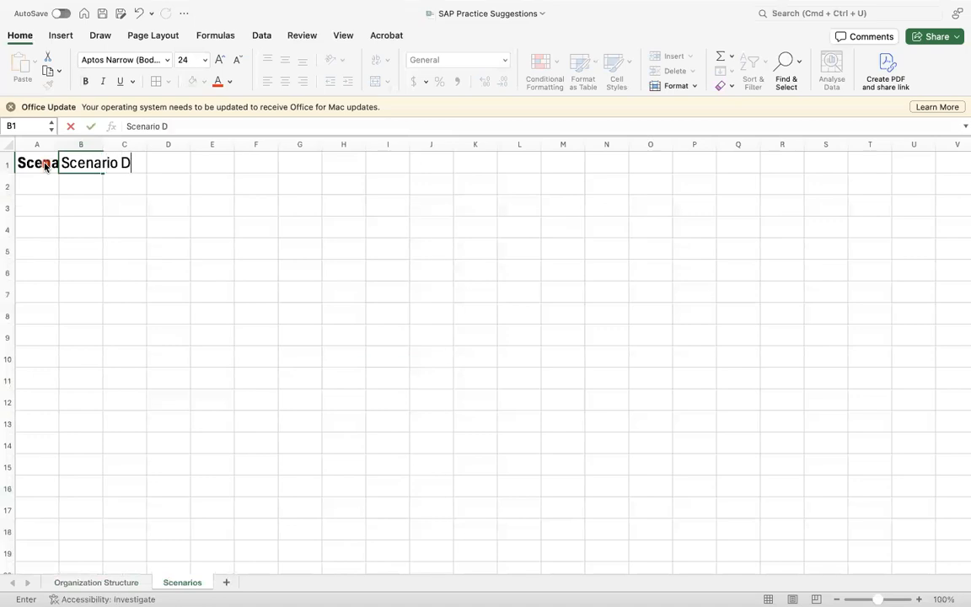
pyautogui.write('ecrcription')
pyautogui.press('Return')
pyautogui.click(88, 162)
pyautogui.press('super+b')
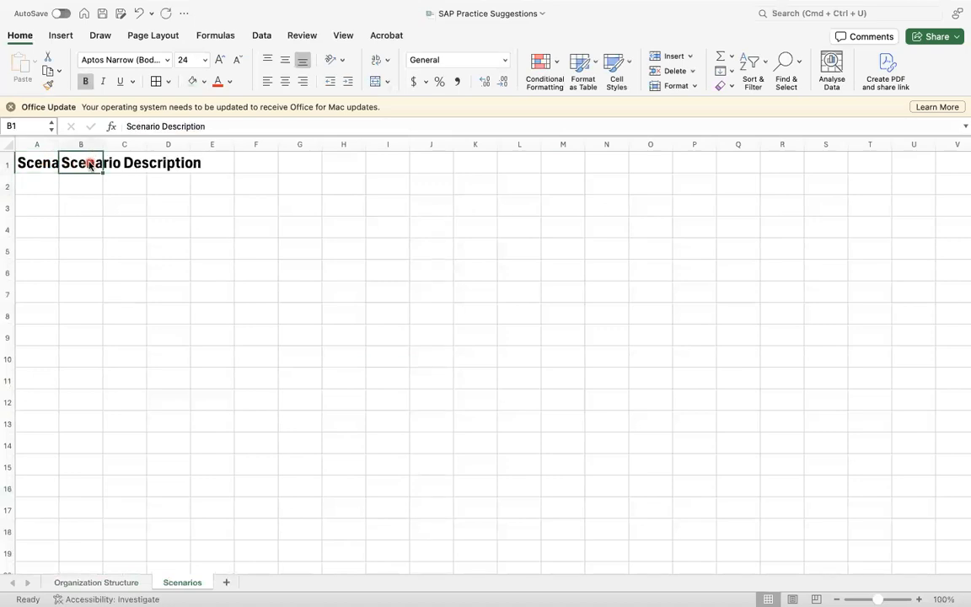
# Step: Autofit all column widths of the Scenarios sheet to their contents
pyautogui.click(8, 145)
pyautogui.moveTo(56, 142); pyautogui.dragTo(56, 142)
pyautogui.doubleClick(57, 142)
pyautogui.click(143, 202)
# Step: Enter 1 as the first scenario number in cell A2
pyautogui.click(94, 182)
pyautogui.write('1')
pyautogui.press('Return')
pyautogui.click(96, 163)
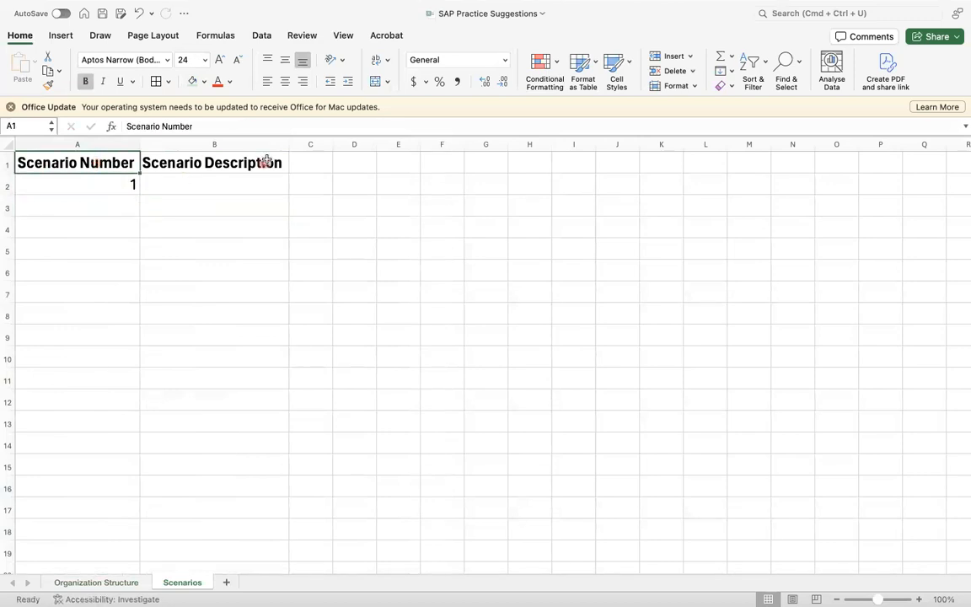
# Step: Widen the Scenario Description column to about four and a half times its width and fill both header cells with light green
pyautogui.moveTo(288, 144); pyautogui.dragTo(811, 140)
pyautogui.click(206, 167)
pyautogui.moveTo(72, 162); pyautogui.dragTo(276, 163)
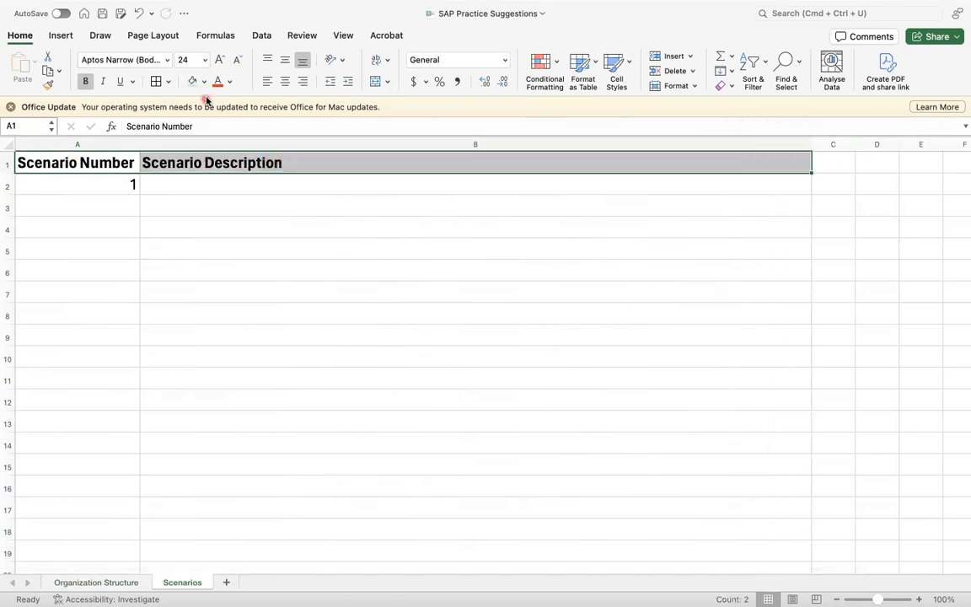
pyautogui.click(193, 82)
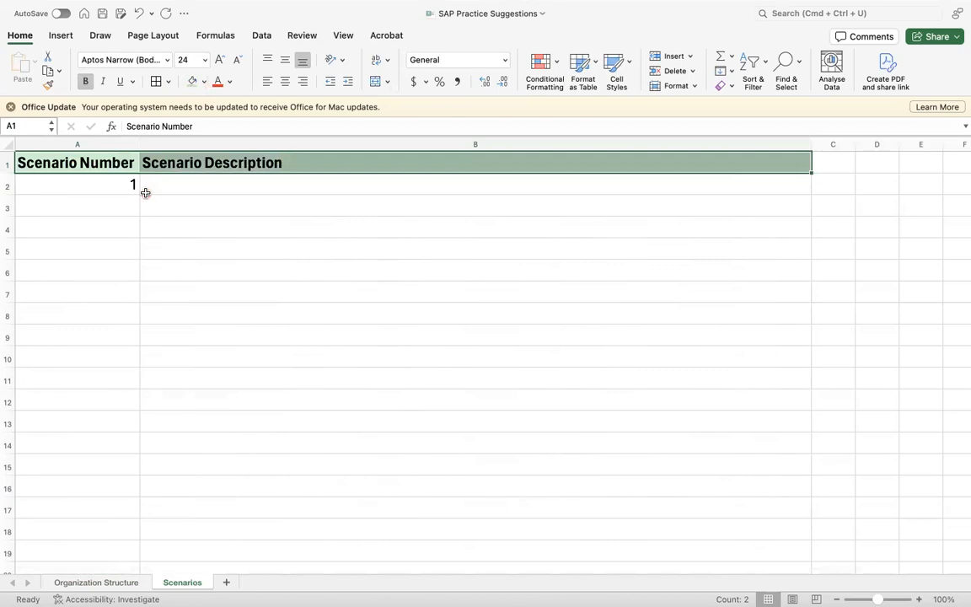
# Step: Apply all borders to cells A1:B12 of the Scenarios sheet and left-align their contents
pyautogui.hotkey('shift', 'Down')
pyautogui.hotkey('shift', 'Down')
pyautogui.hotkey('shift', 'Down')
pyautogui.hotkey('shift', 'Down')
pyautogui.hotkey('shift', 'Down')
pyautogui.hotkey('shift', 'Down')
pyautogui.hotkey('shift', 'Down')
pyautogui.hotkey('shift', 'Down')
pyautogui.hotkey('shift', 'Down')
pyautogui.hotkey('shift', 'Down')
pyautogui.hotkey('shift', 'Down')
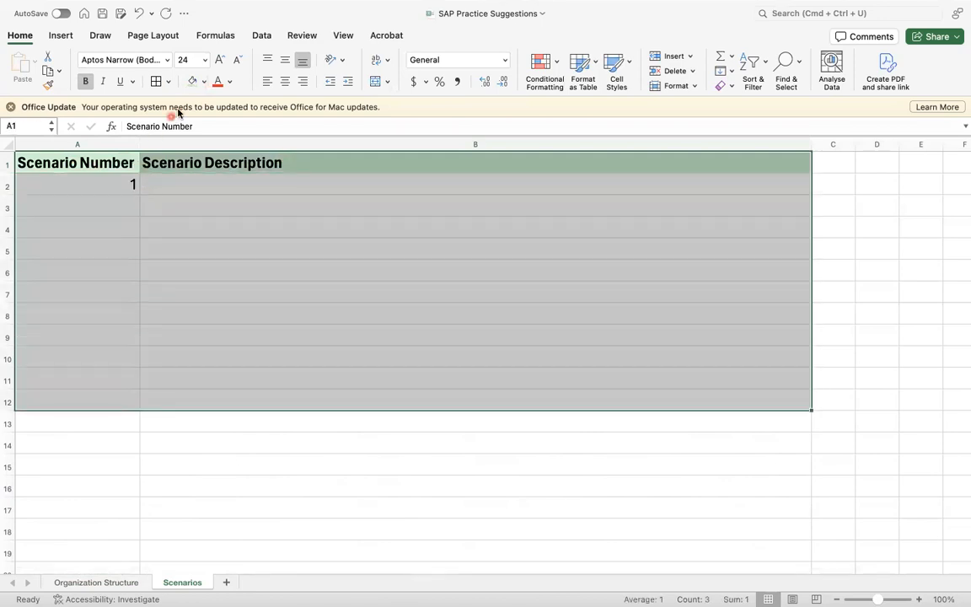
pyautogui.click(155, 80)
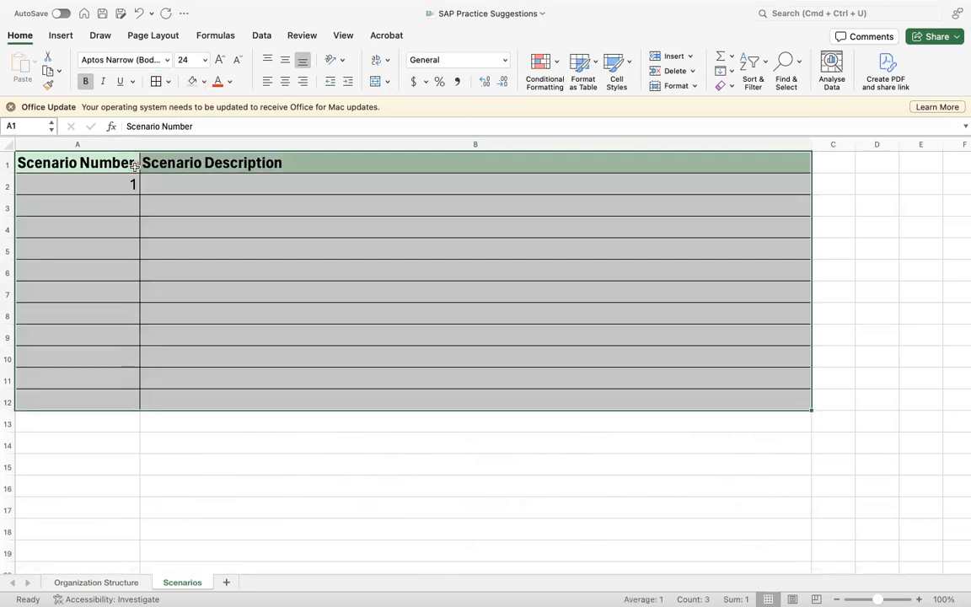
pyautogui.click(266, 83)
pyautogui.click(205, 185)
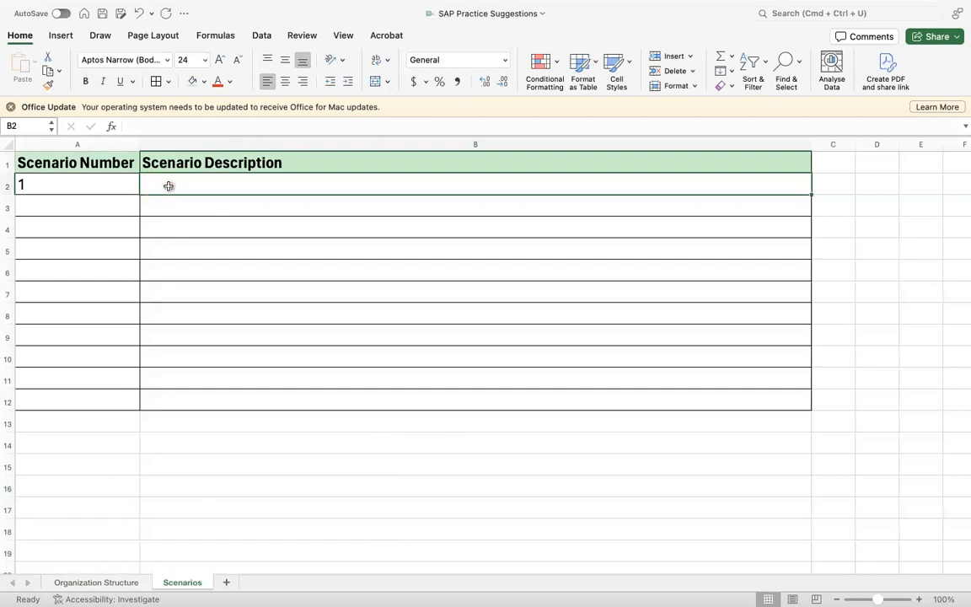
pyautogui.click(109, 187)
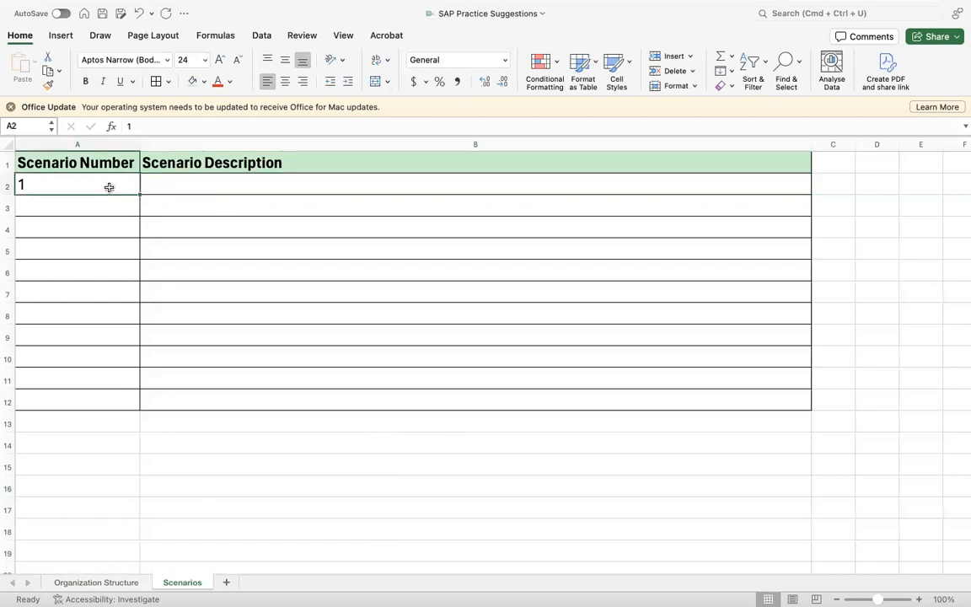
# Step: Insert a new sheet before Scenarios and rename it Master Data
pyautogui.rightClick(177, 587)
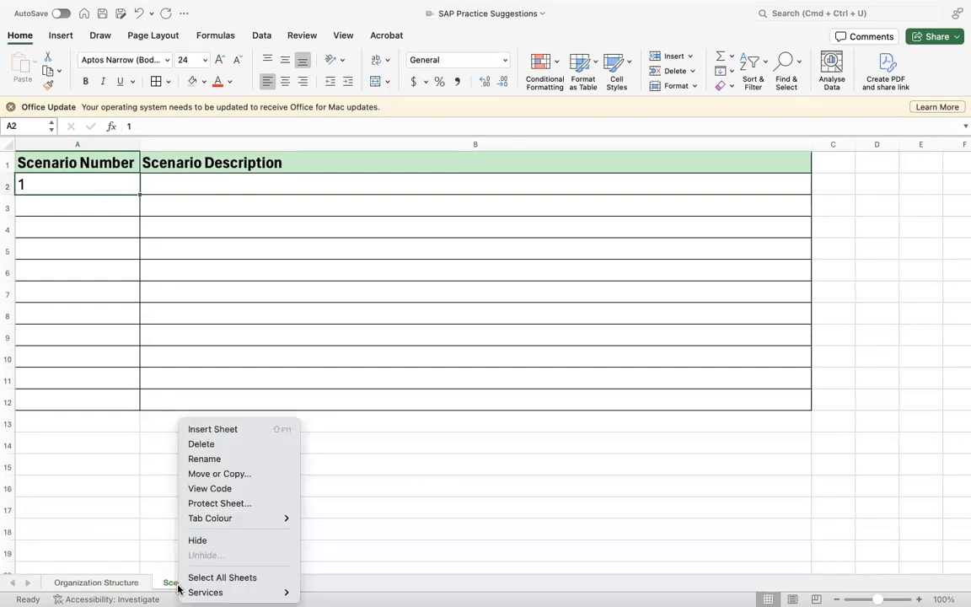
pyautogui.click(235, 432)
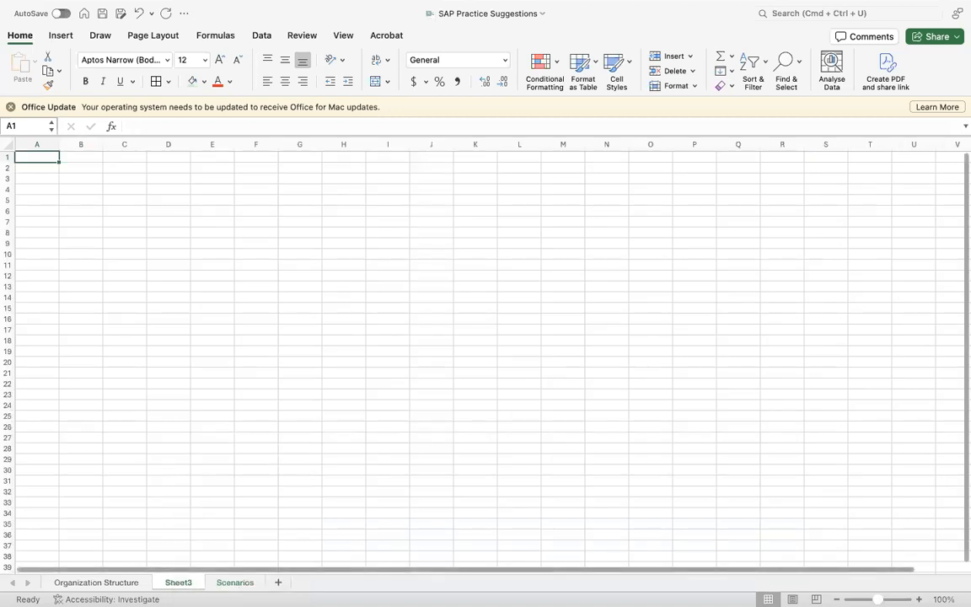
pyautogui.doubleClick(174, 582)
pyautogui.write('M')
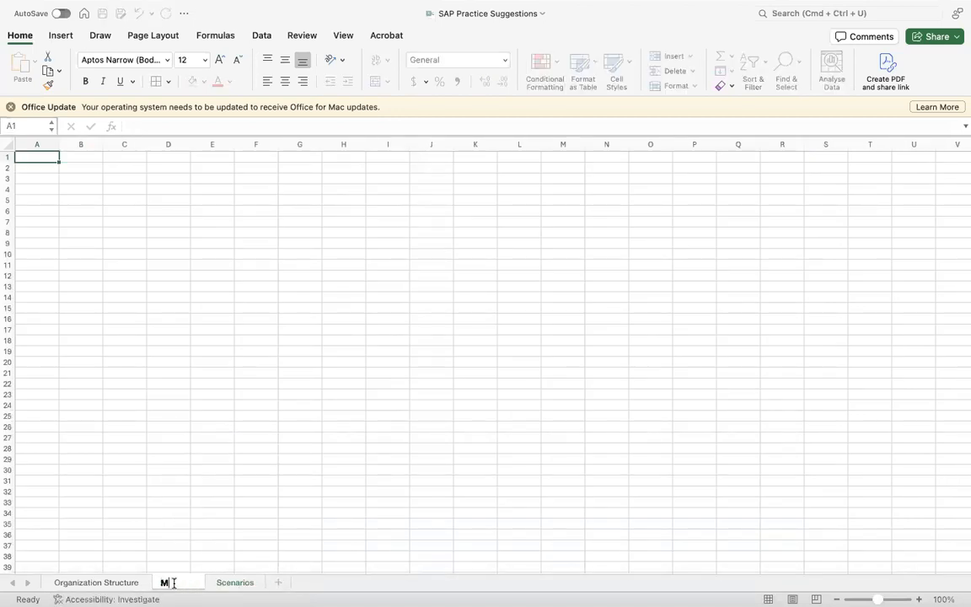
pyautogui.write('aster Data')
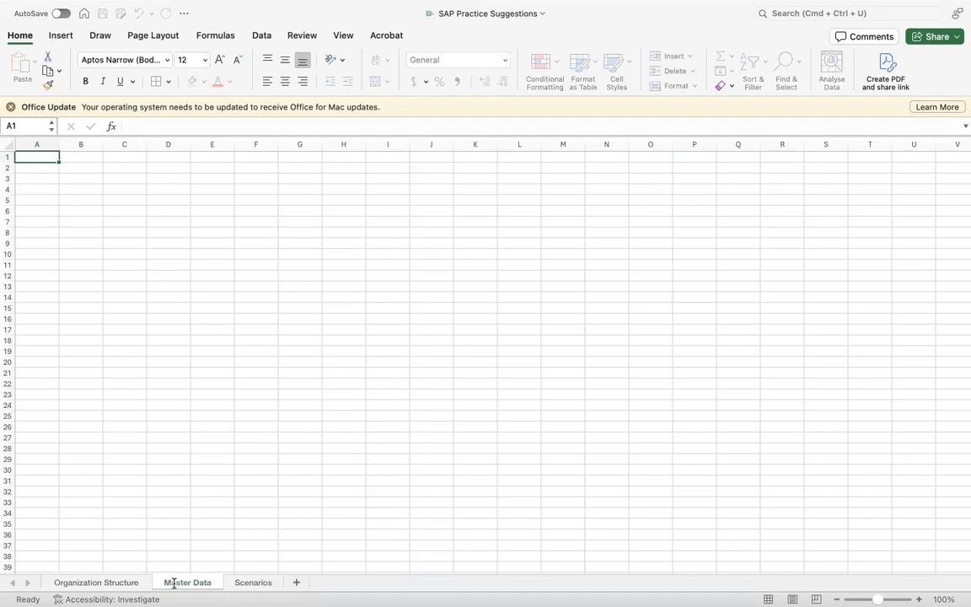
pyautogui.press('Return')
# Step: Set the tab colour of the Organization Structure sheet to light blue
pyautogui.click(96, 582)
pyautogui.rightClick(96, 582)
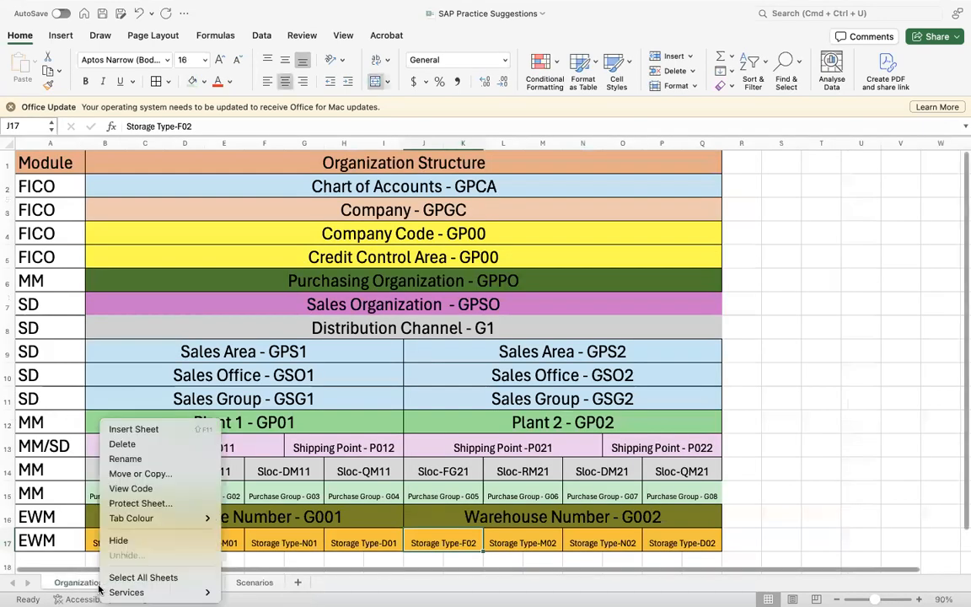
pyautogui.moveTo(160, 520)
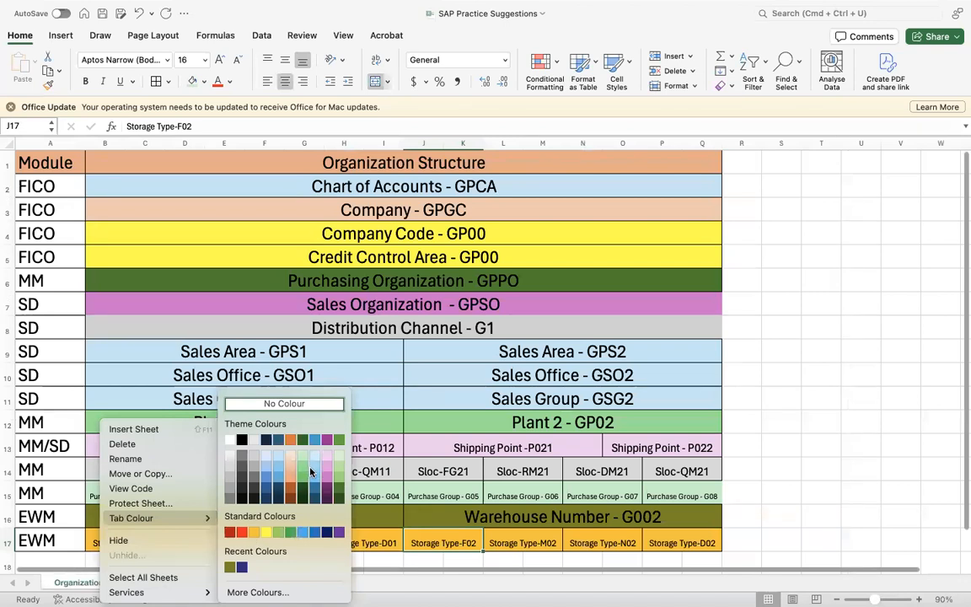
pyautogui.click(310, 472)
# Step: Set the tab colour of the Master Data sheet to light purple
pyautogui.click(188, 581)
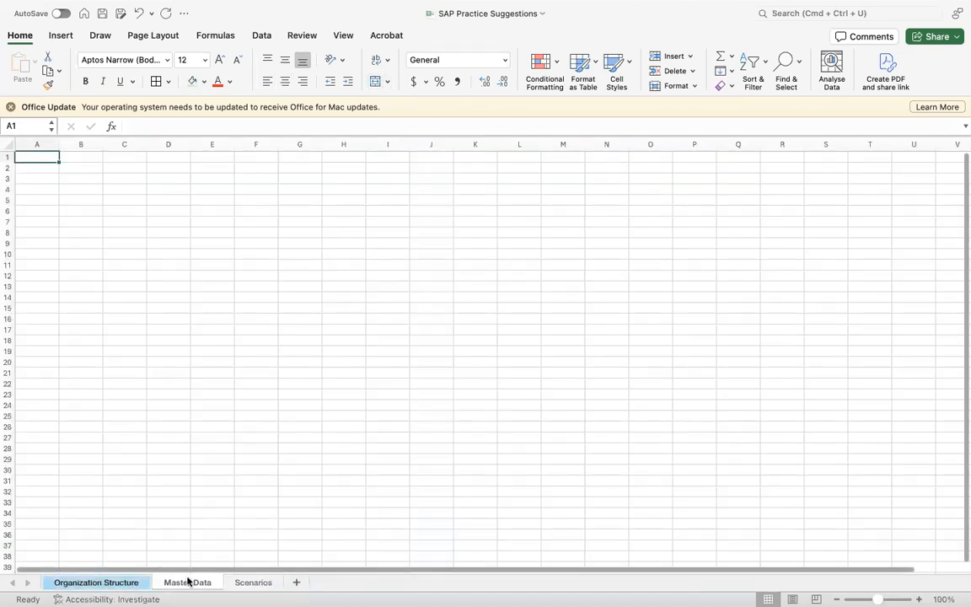
pyautogui.rightClick(185, 583)
pyautogui.moveTo(234, 517)
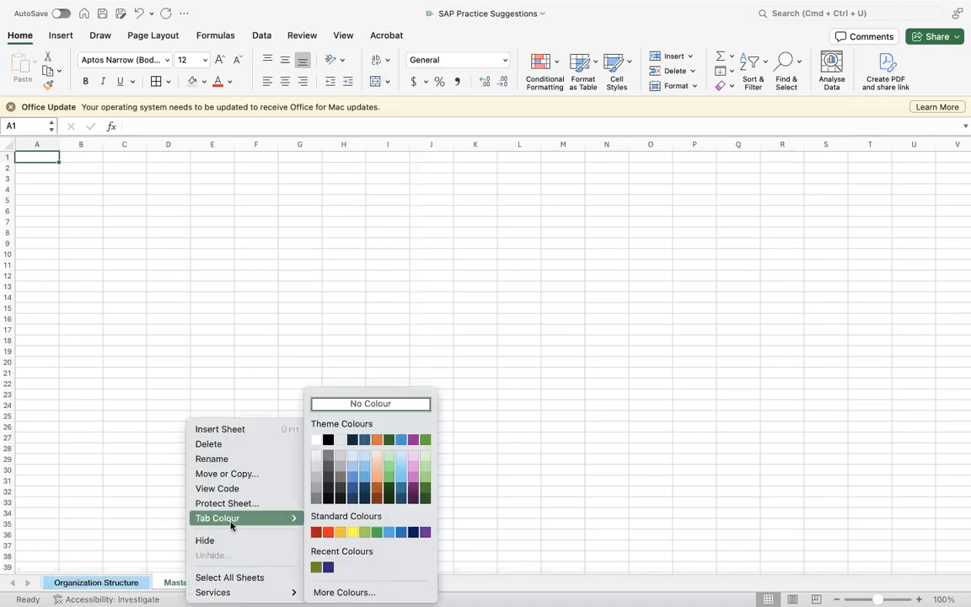
pyautogui.click(412, 471)
# Step: Set the tab colour of the Scenarios sheet to light green
pyautogui.click(253, 582)
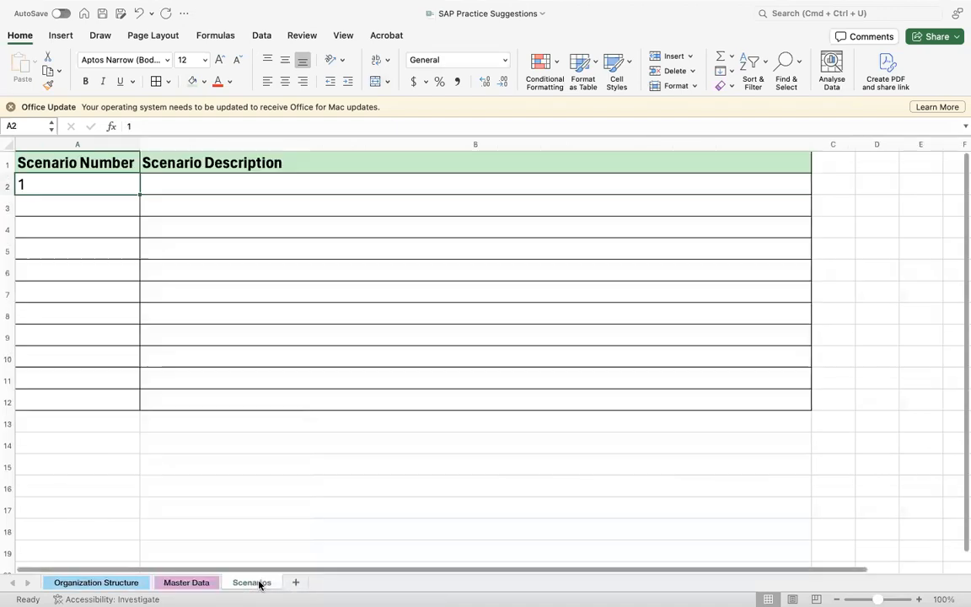
pyautogui.rightClick(260, 584)
pyautogui.moveTo(334, 520)
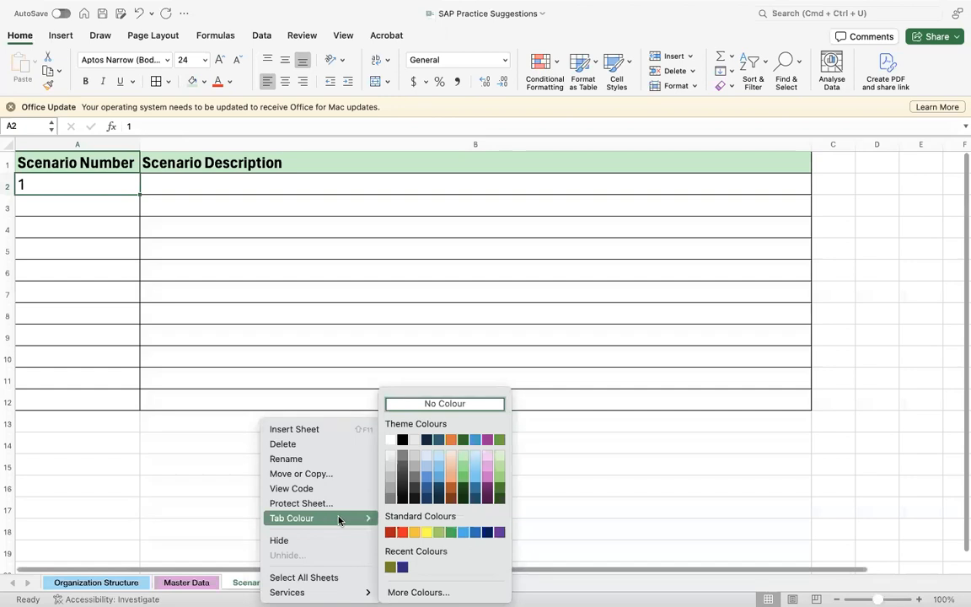
pyautogui.click(496, 465)
pyautogui.click(230, 522)
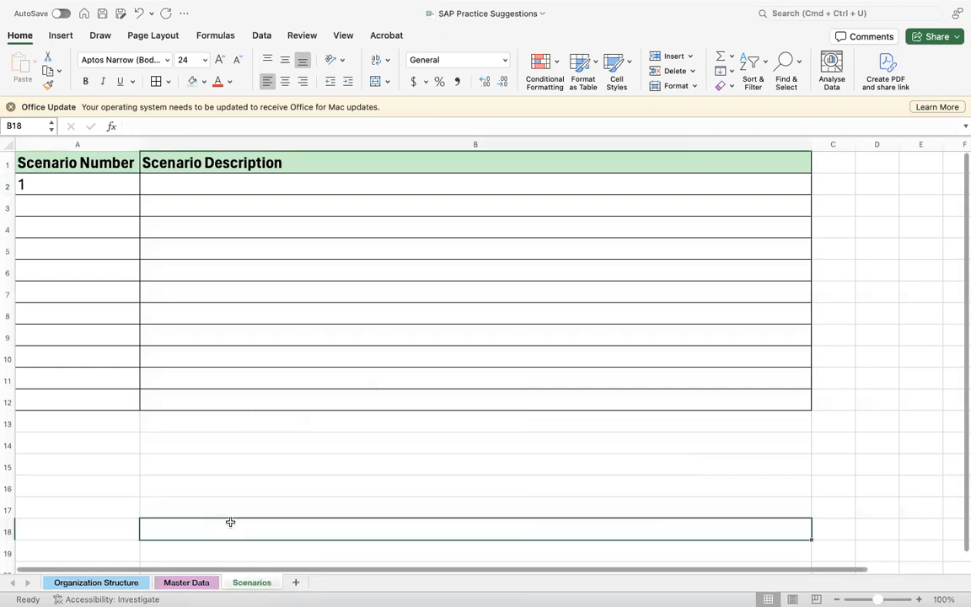
# Step: Set the font size of the entire Master Data sheet to 24
pyautogui.click(189, 579)
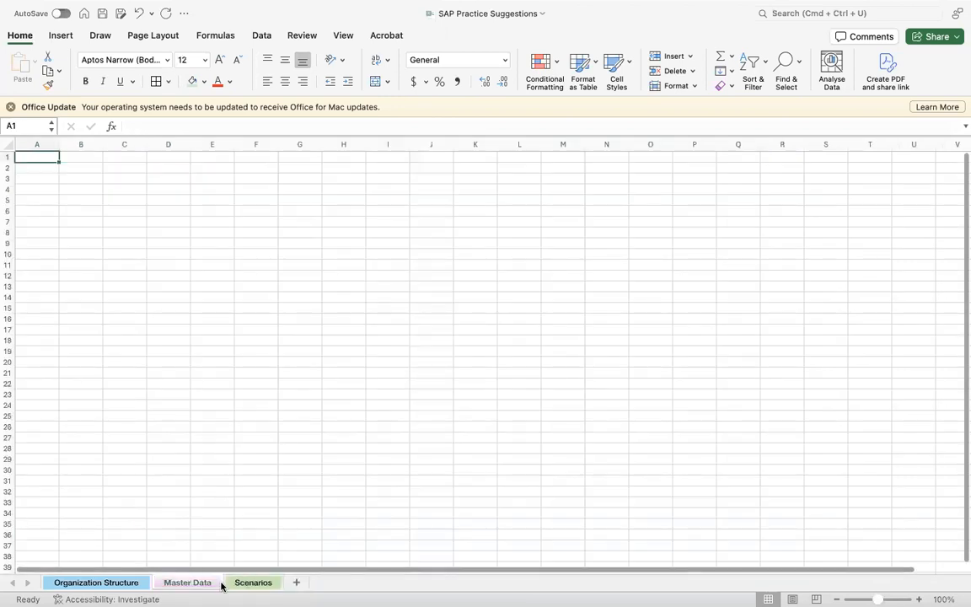
pyautogui.click(8, 143)
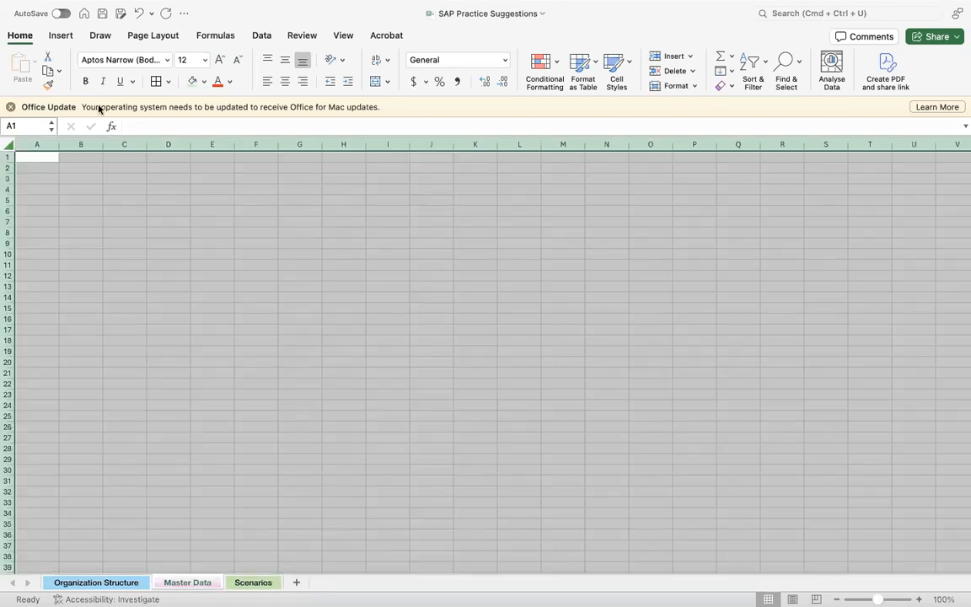
pyautogui.write('24')
pyautogui.press('Return')
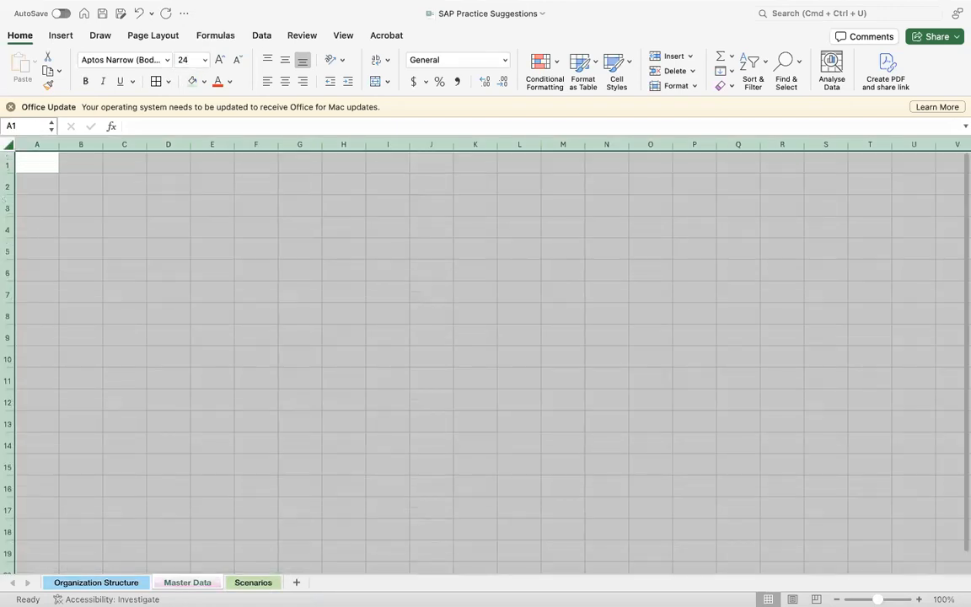
# Step: Enter the headings "S.No.", "Type of Master Data" and "Module" in cells A1 to C1 of the Master Data sheet
pyautogui.click(39, 163)
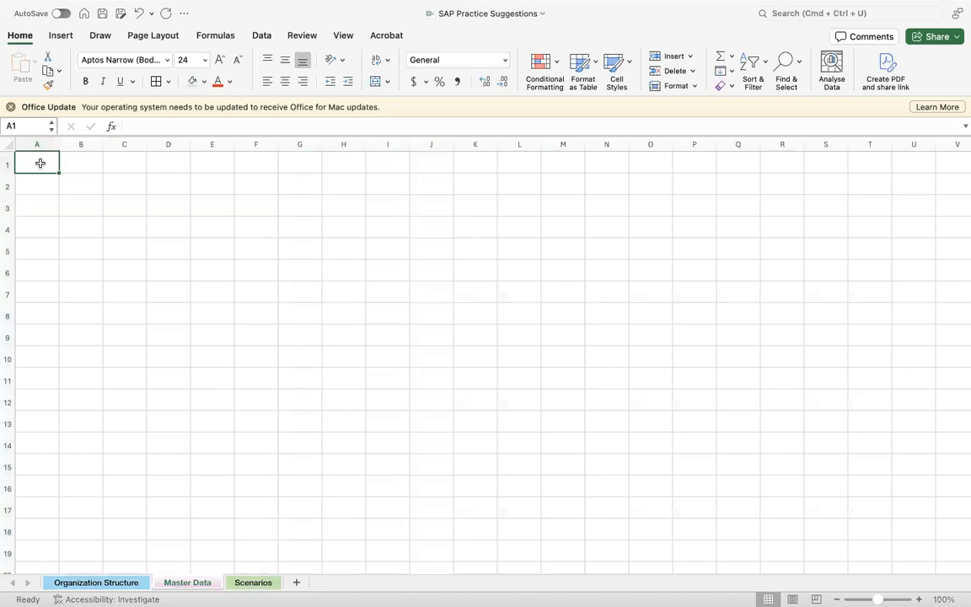
pyautogui.write('S.n')
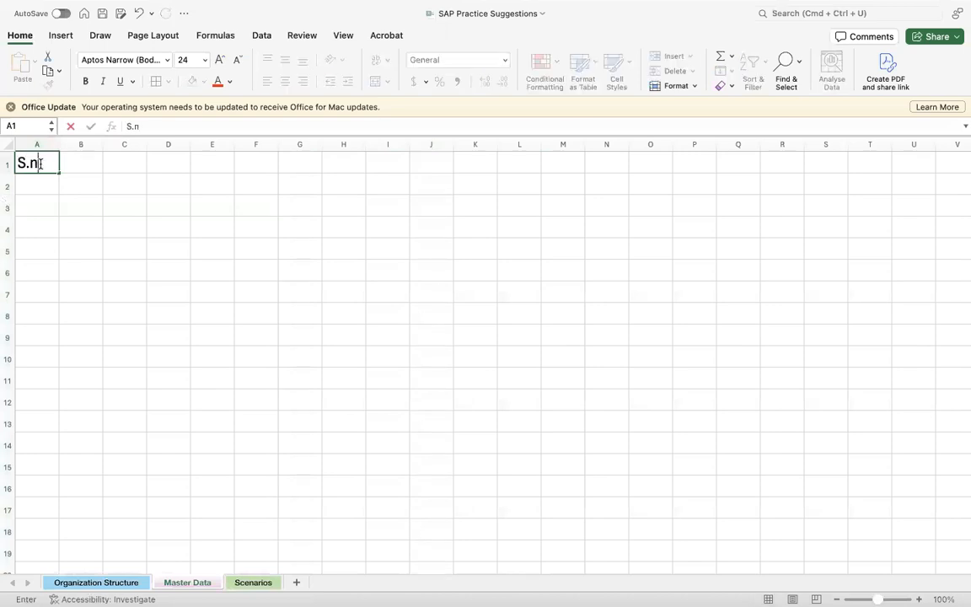
pyautogui.press('BackSpace')
pyautogui.write('No.')
pyautogui.press('Tab')
pyautogui.write('Maste')
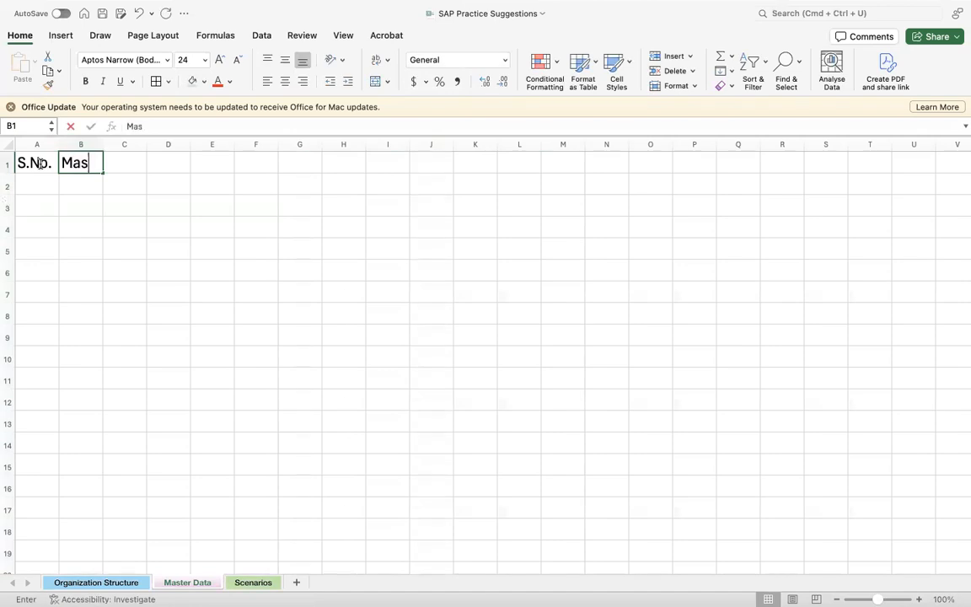
pyautogui.press('BackSpace')
pyautogui.write('er')
pyautogui.press('BackSpace')
pyautogui.press('BackSpace')
pyautogui.press('BackSpace')
pyautogui.press('BackSpace')
pyautogui.press('BackSpace')
pyautogui.press('BackSpace')
pyautogui.write('ty')
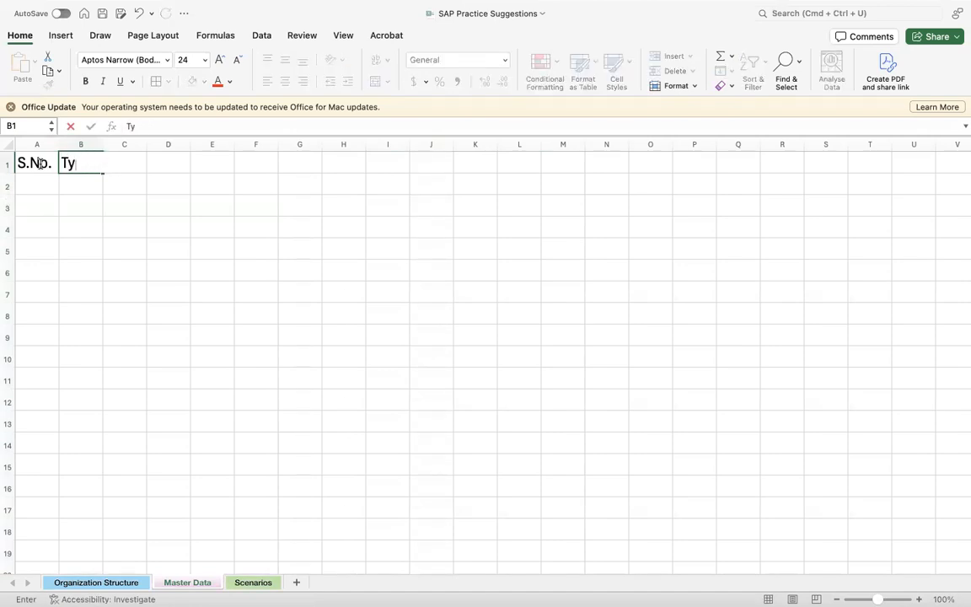
pyautogui.write('pe of Master Data')
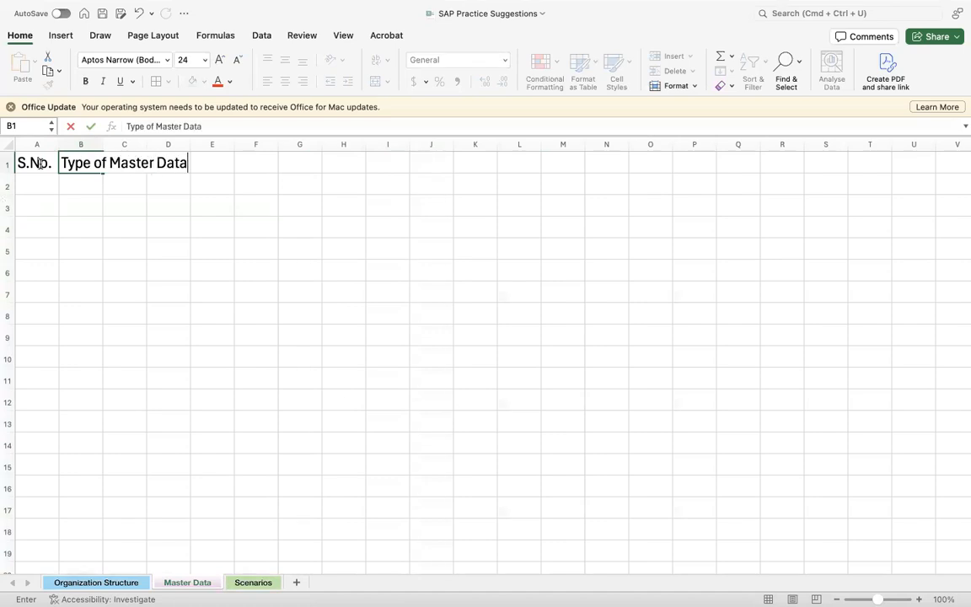
pyautogui.press('Tab')
pyautogui.write('Module')
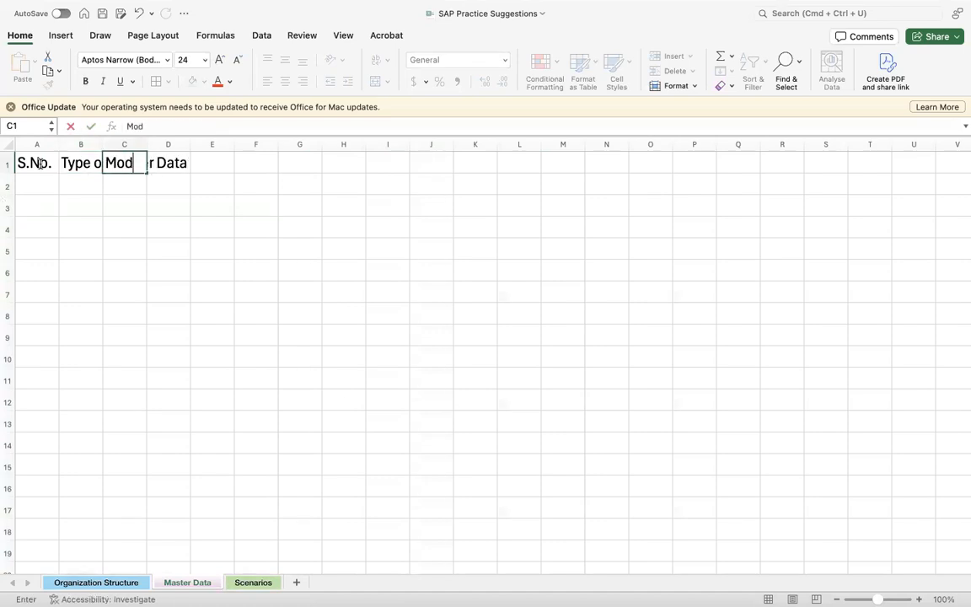
pyautogui.press('Return')
# Step: Autofit all column widths of the Master Data sheet and make the headings in A1:C1 bold
pyautogui.click(9, 144)
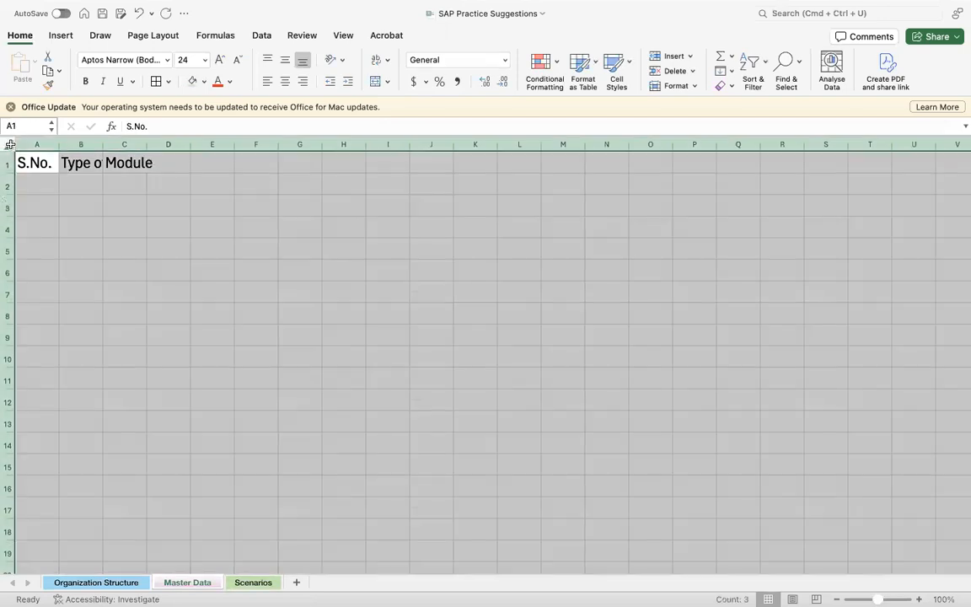
pyautogui.doubleClick(59, 144)
pyautogui.click(124, 231)
pyautogui.moveTo(49, 165); pyautogui.dragTo(234, 162)
pyautogui.press('super+b')
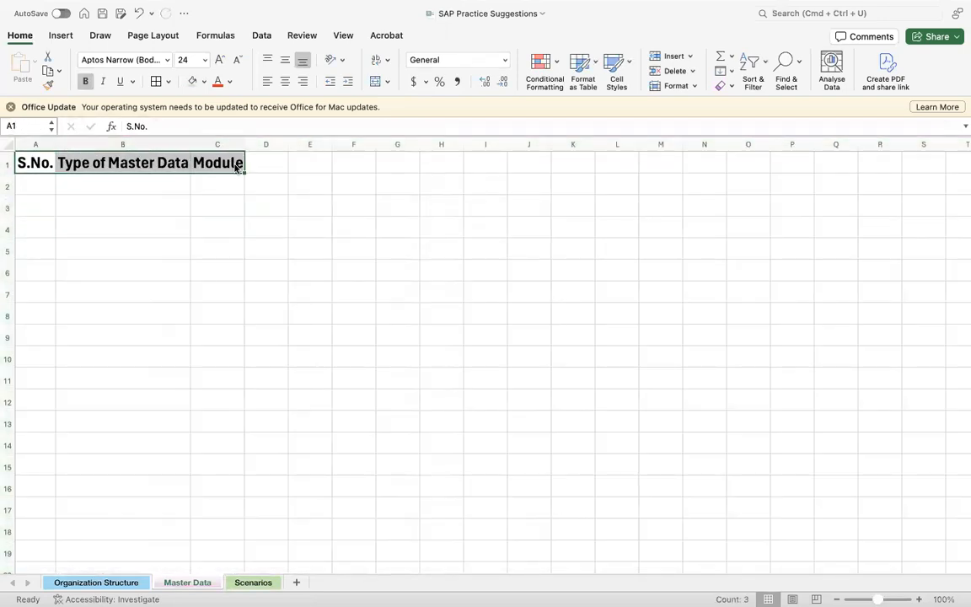
# Step: Apply all borders to cells A1:C16 of the Master Data sheet
pyautogui.hotkey('shift', 'Down')
pyautogui.hotkey('shift', 'Down')
pyautogui.hotkey('shift', 'Down')
pyautogui.hotkey('shift', 'Down')
pyautogui.hotkey('shift', 'Down')
pyautogui.hotkey('shift', 'Down')
pyautogui.hotkey('shift', 'Down')
pyautogui.hotkey('shift', 'Down')
pyautogui.hotkey('shift', 'Down')
pyautogui.hotkey('shift', 'Down')
pyautogui.hotkey('shift', 'Down')
pyautogui.hotkey('shift', 'Down')
pyautogui.hotkey('shift', 'Down')
pyautogui.hotkey('shift', 'Down')
pyautogui.hotkey('shift', 'Down')
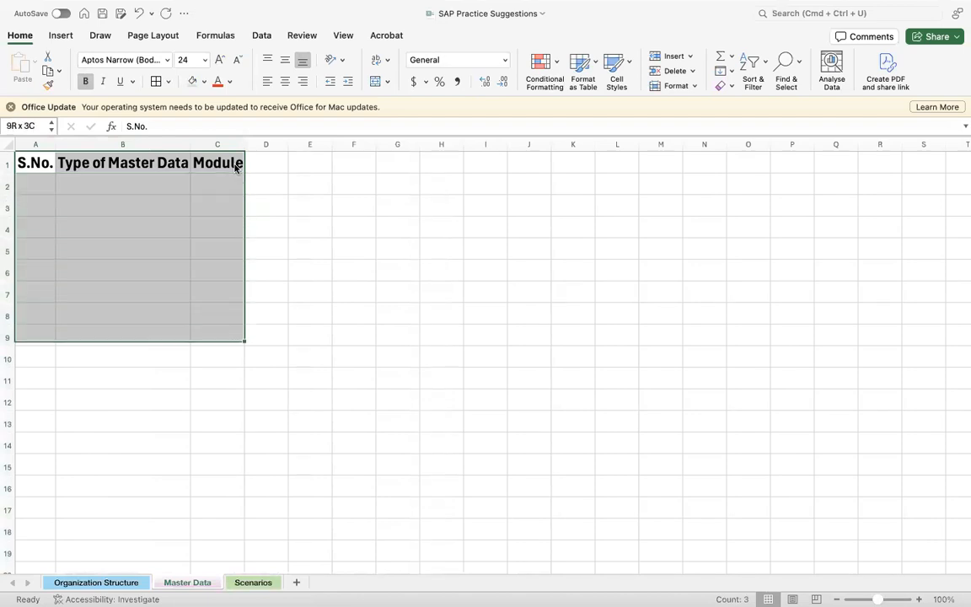
pyautogui.click(157, 81)
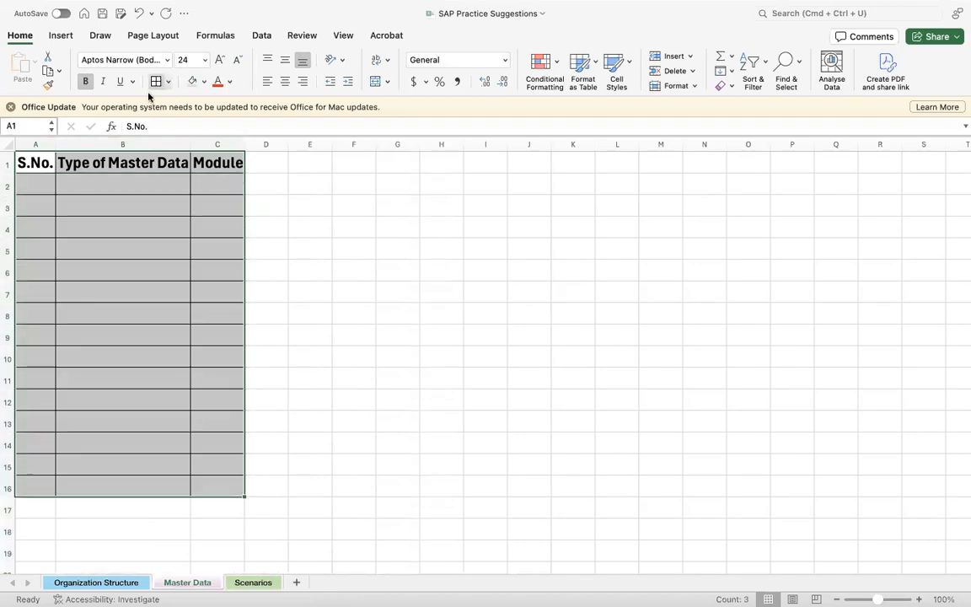
# Step: Autofit the Master Data columns again so they suit the bold headings
pyautogui.click(9, 141)
pyautogui.moveTo(53, 138); pyautogui.dragTo(53, 138)
pyautogui.doubleClick(53, 138)
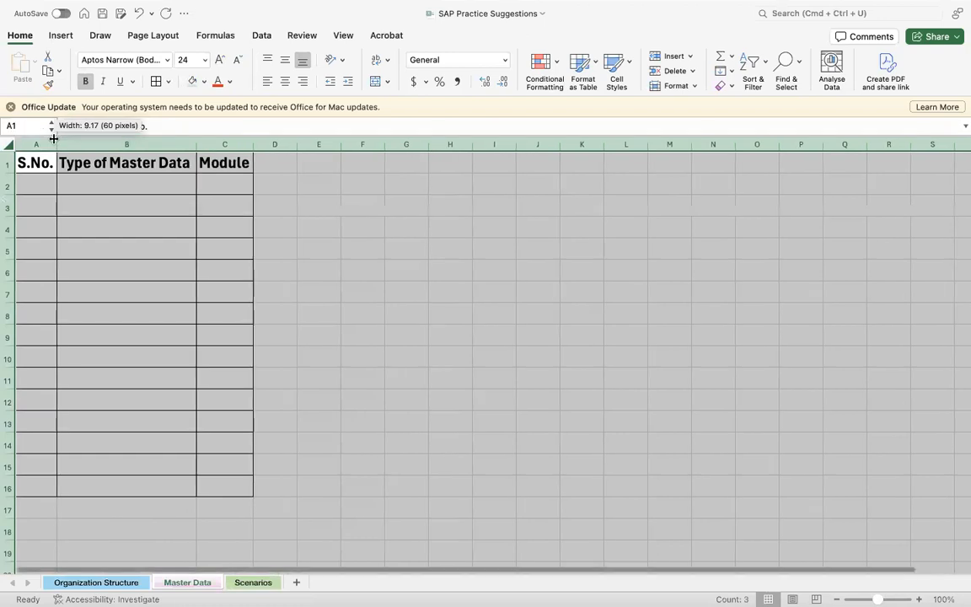
pyautogui.click(444, 268)
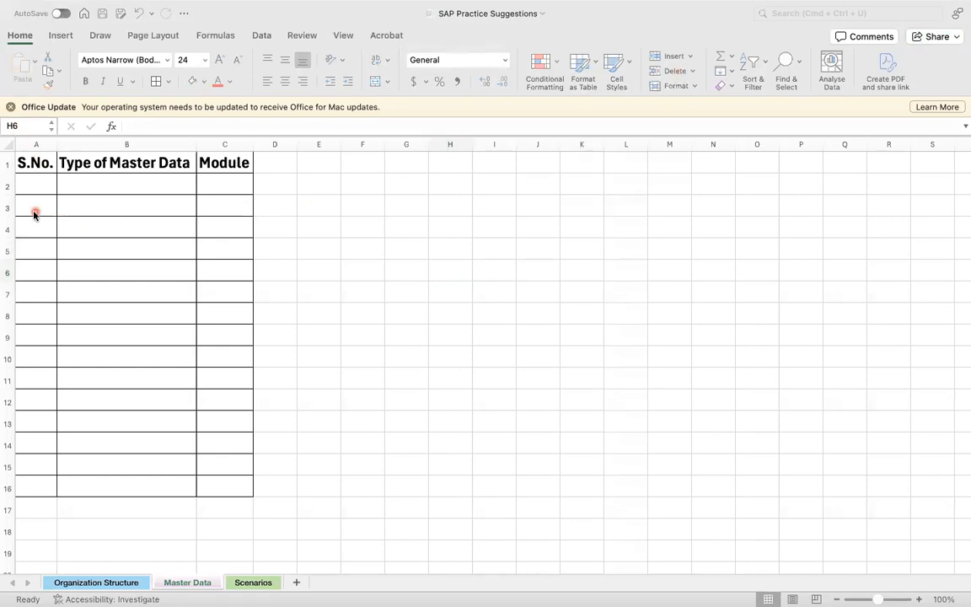
# Step: Enter 1 as the first serial number in cell A2 and left-align the whole Master Data sheet
pyautogui.click(39, 184)
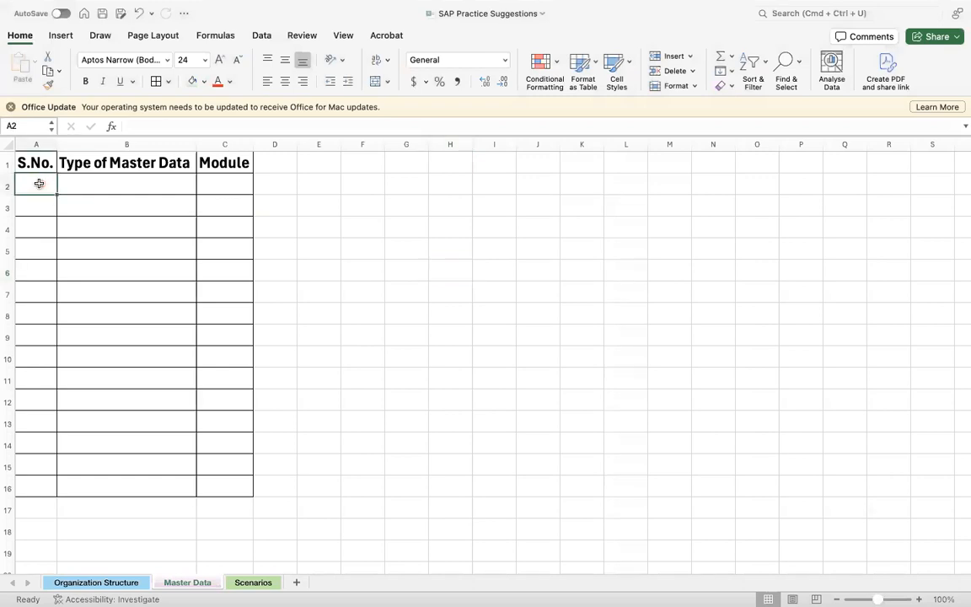
pyautogui.write('1')
pyautogui.press('Tab')
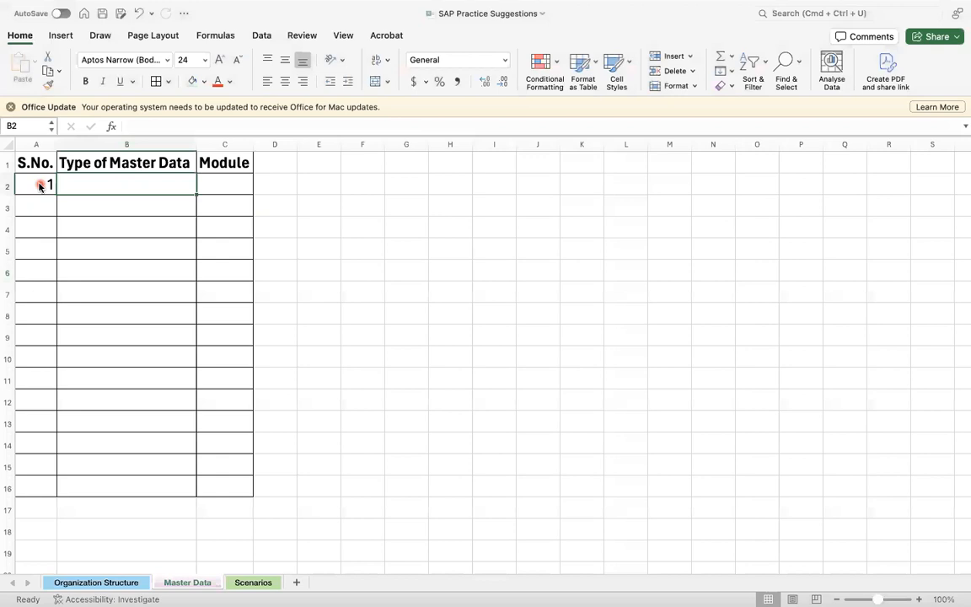
pyautogui.click(8, 145)
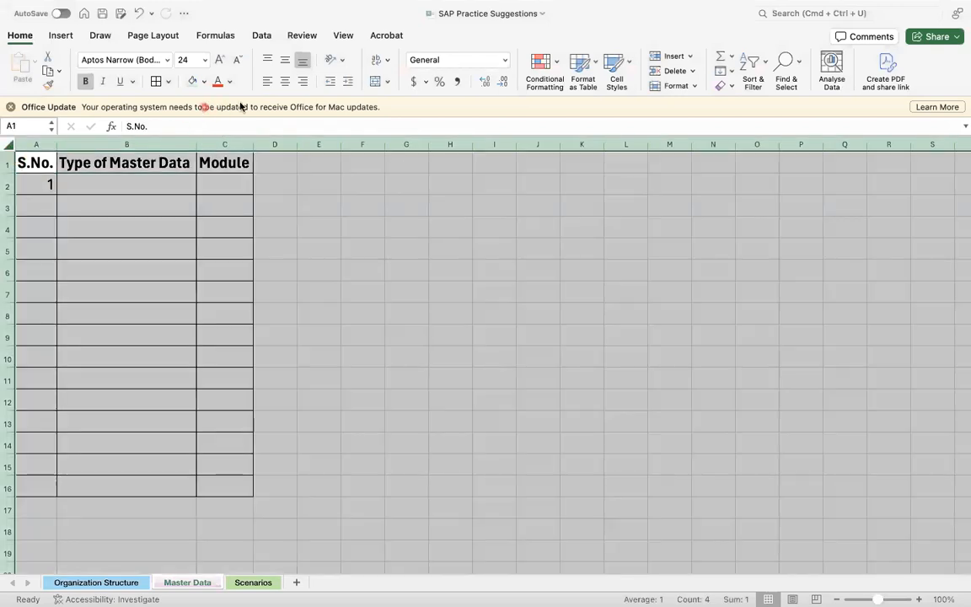
pyautogui.click(267, 82)
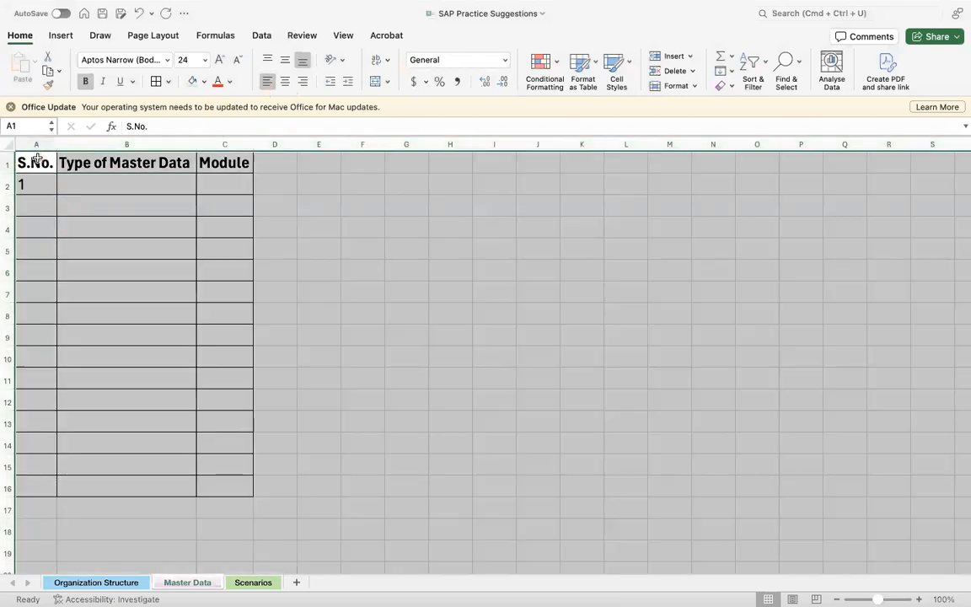
# Step: Fill the heading cells A1:C1 of the Master Data sheet with light purple
pyautogui.moveTo(37, 160); pyautogui.dragTo(214, 163)
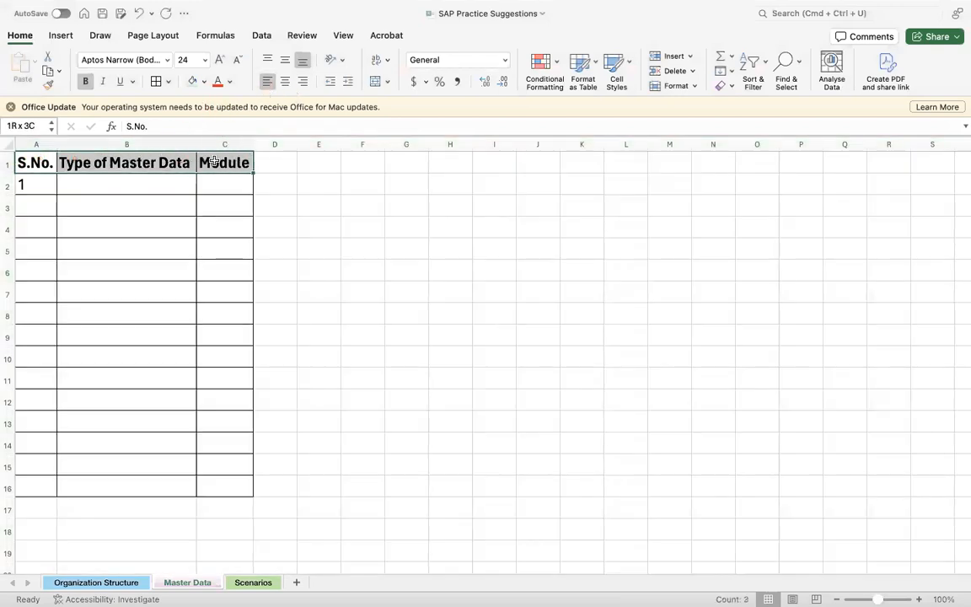
pyautogui.click(205, 82)
pyautogui.click(289, 169)
pyautogui.click(224, 236)
pyautogui.click(6, 145)
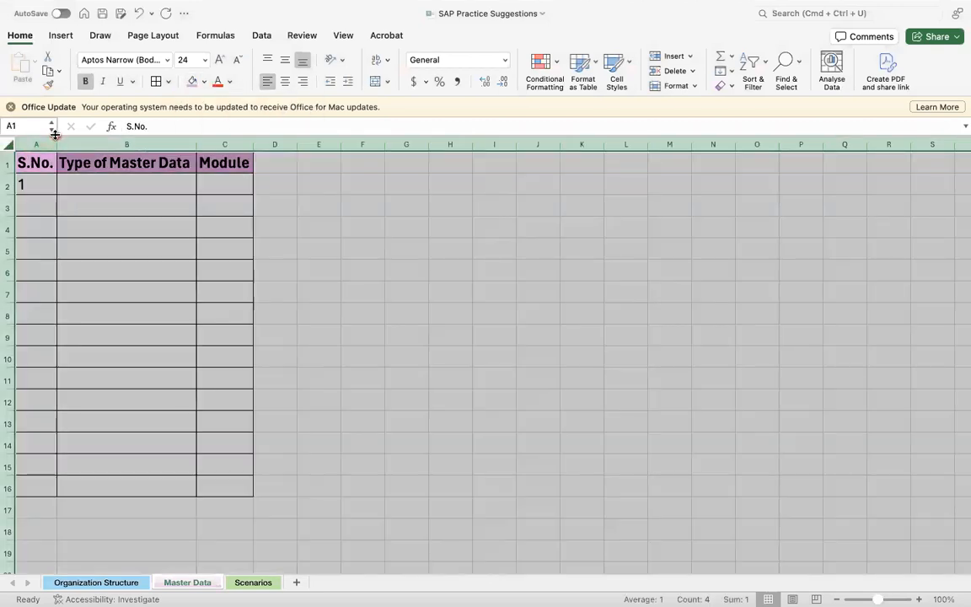
pyautogui.click(53, 135)
pyautogui.moveTo(195, 144); pyautogui.dragTo(399, 145)
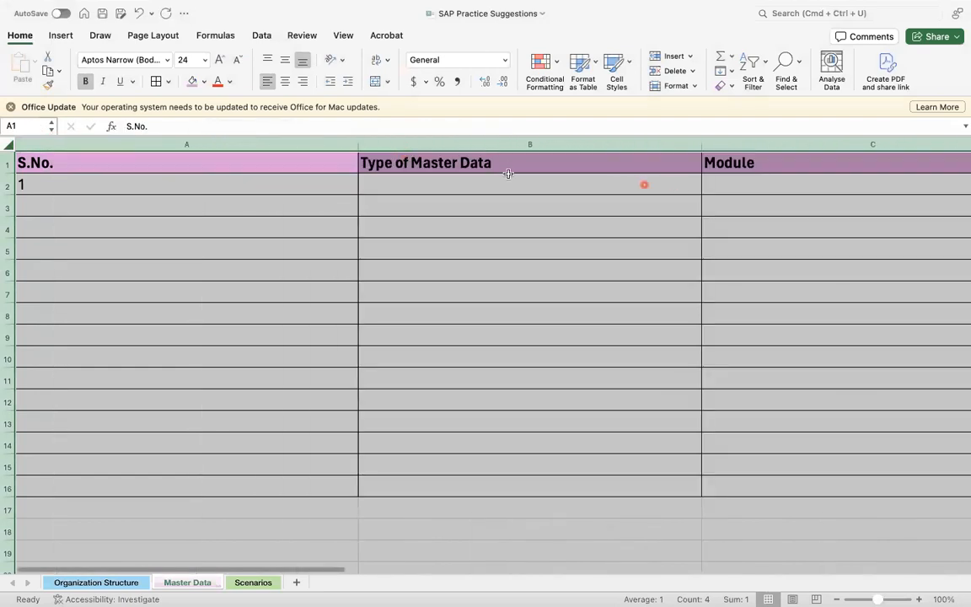
pyautogui.doubleClick(360, 148)
pyautogui.click(200, 264)
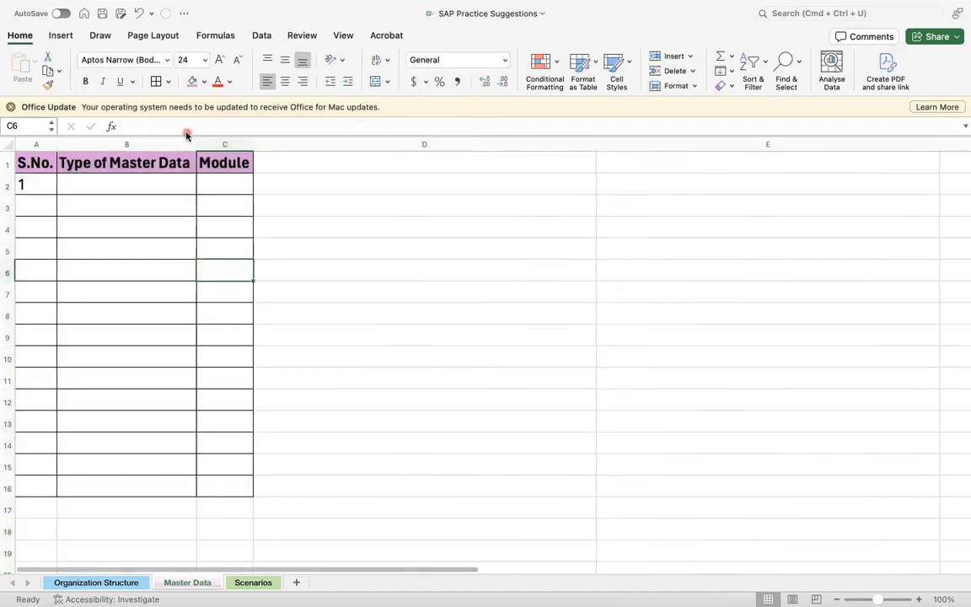
# Step: Widen the Type of Master Data and Module columns and set the font size of A2:C16 to 22
pyautogui.moveTo(192, 145); pyautogui.dragTo(517, 144)
pyautogui.click(28, 186)
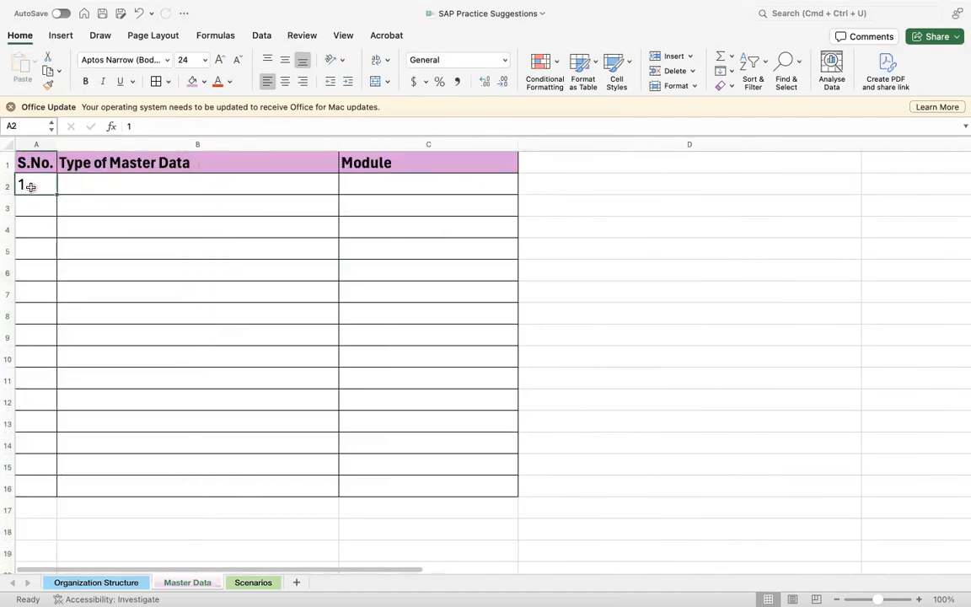
pyautogui.moveTo(27, 184); pyautogui.dragTo(427, 489)
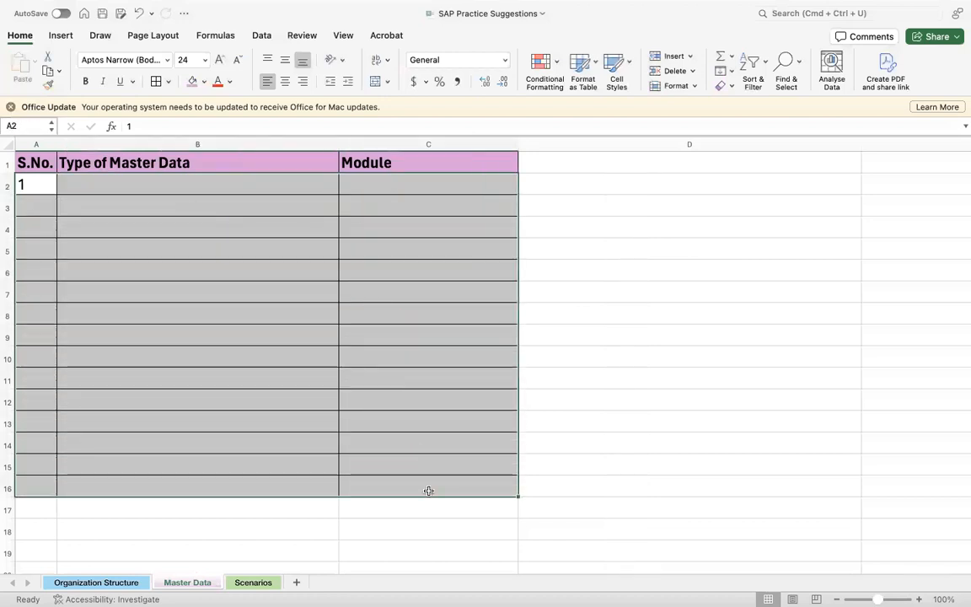
pyautogui.click(184, 60)
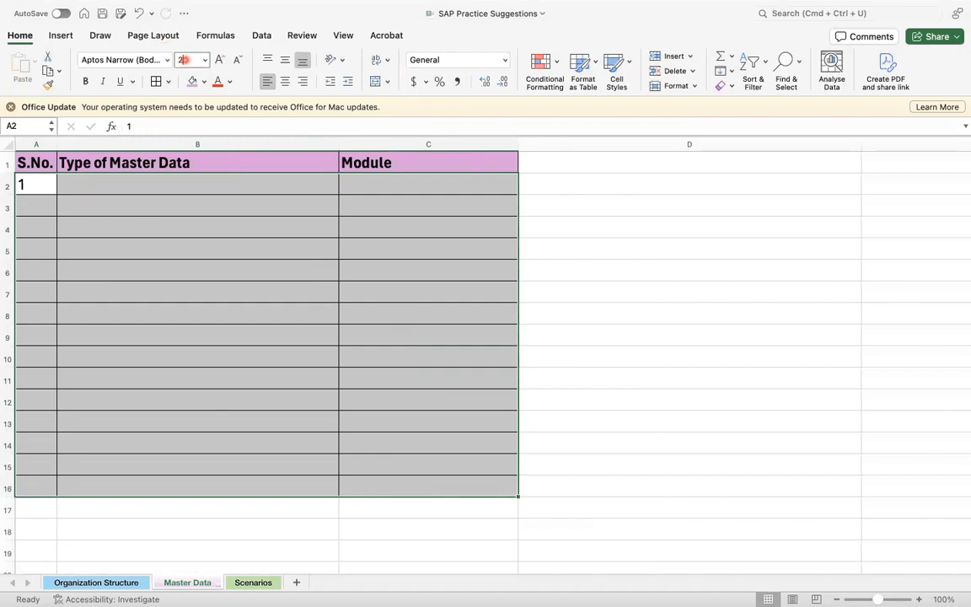
pyautogui.write('22')
pyautogui.click(119, 194)
# Step: Enter G/L Accounts with module FICO beside serial number 1 in row 2
pyautogui.click(129, 188)
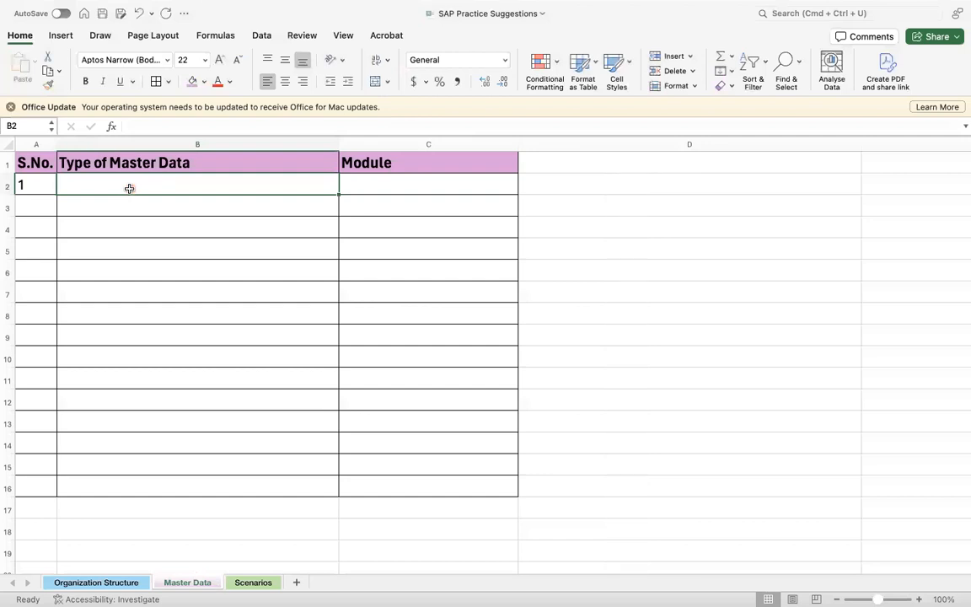
pyautogui.write('G.L')
pyautogui.press('BackSpace')
pyautogui.press('BackSpace')
pyautogui.write('/L Accounts')
pyautogui.press('Tab')
pyautogui.write('fi')
pyautogui.press('BackSpace')
pyautogui.press('BackSpace')
pyautogui.write('FICO')
pyautogui.press('Return')
# Step: Fill row 3 with serial number 2, Cost Centers and module FICO
pyautogui.click(8, 204)
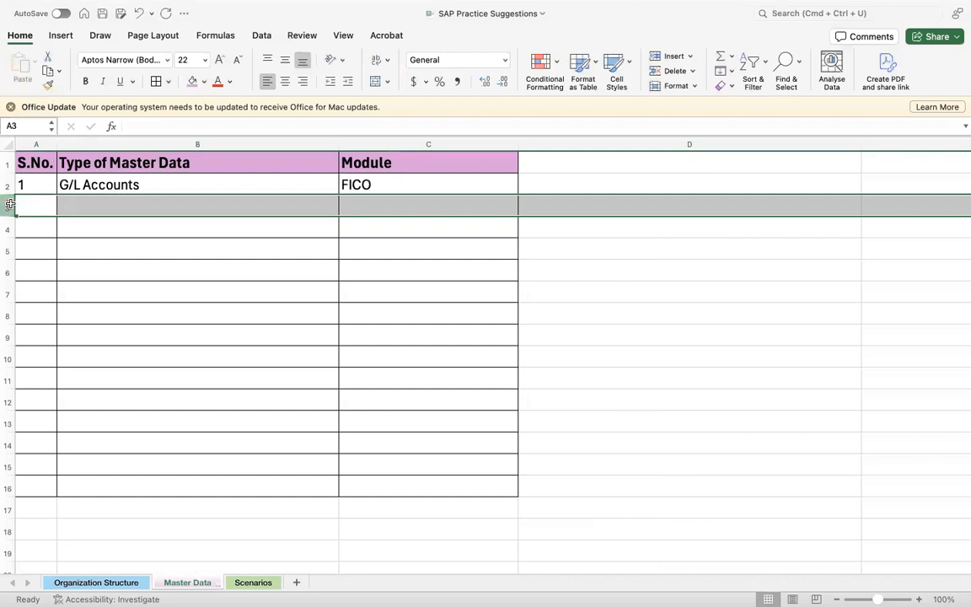
pyautogui.write('2')
pyautogui.click(114, 209)
pyautogui.write('Cost Centers')
pyautogui.press('Tab')
pyautogui.write('FICO')
pyautogui.press('Return')
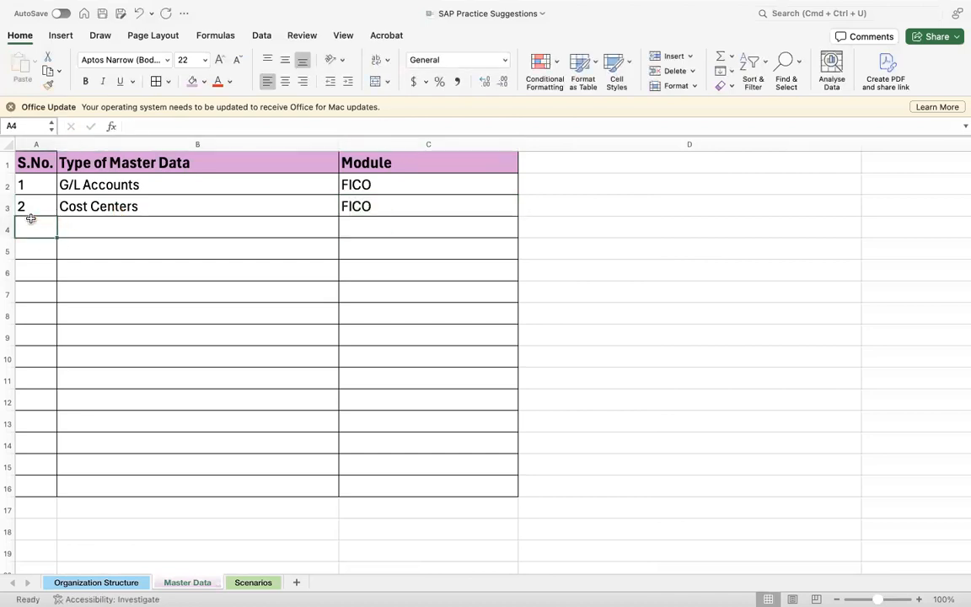
# Step: Fill row 4 with serial number 3, Profit Centers and module FICO
pyautogui.write('3')
pyautogui.press('Tab')
pyautogui.write('Profit cE')
pyautogui.press('BackSpace')
pyautogui.press('BackSpace')
pyautogui.write('Centers')
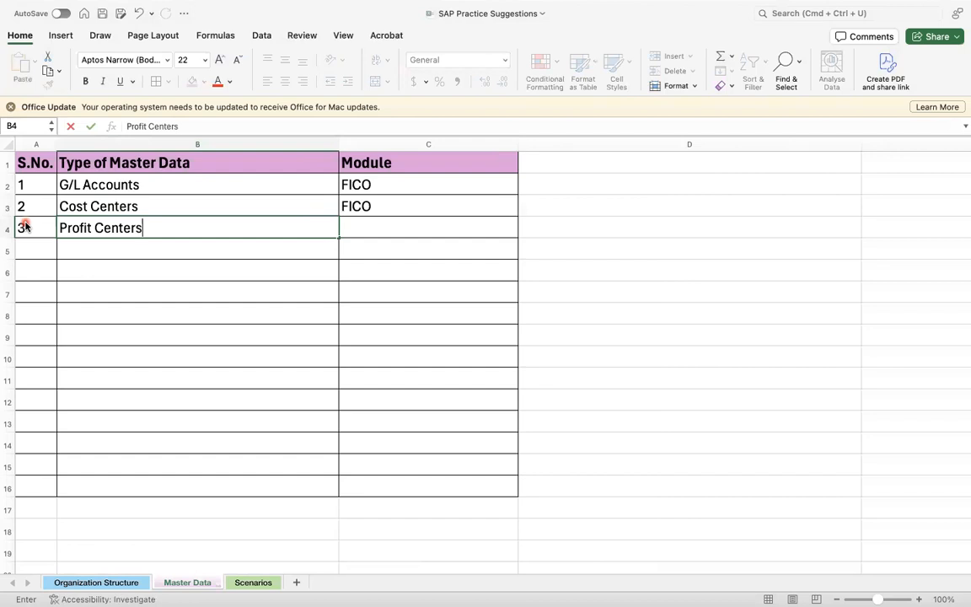
pyautogui.press('Tab')
pyautogui.write('FICO')
pyautogui.press('Return')
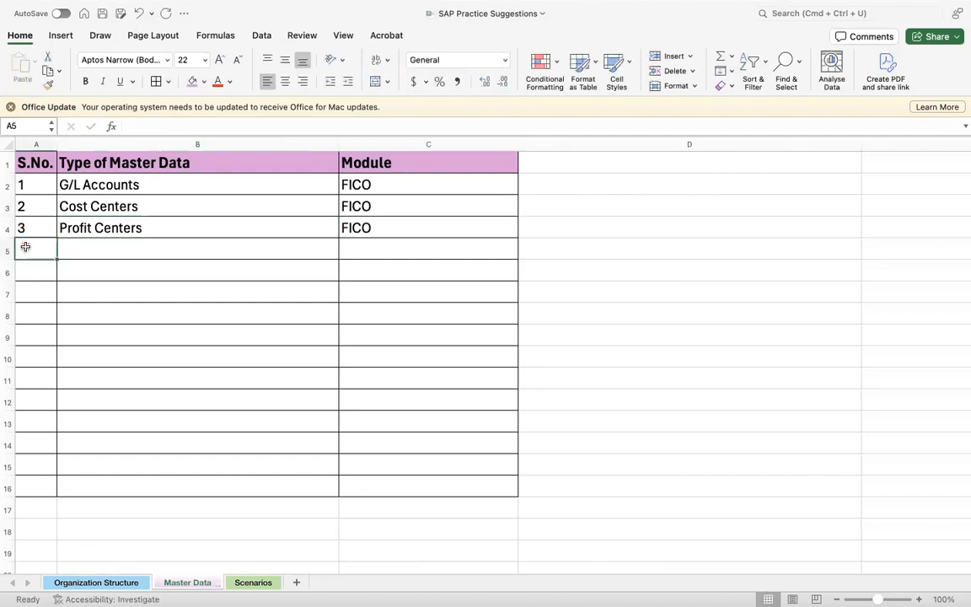
# Step: Fill row 5 with serial number 4, Tax Codes and module FICO
pyautogui.write('4')
pyautogui.press('Tab')
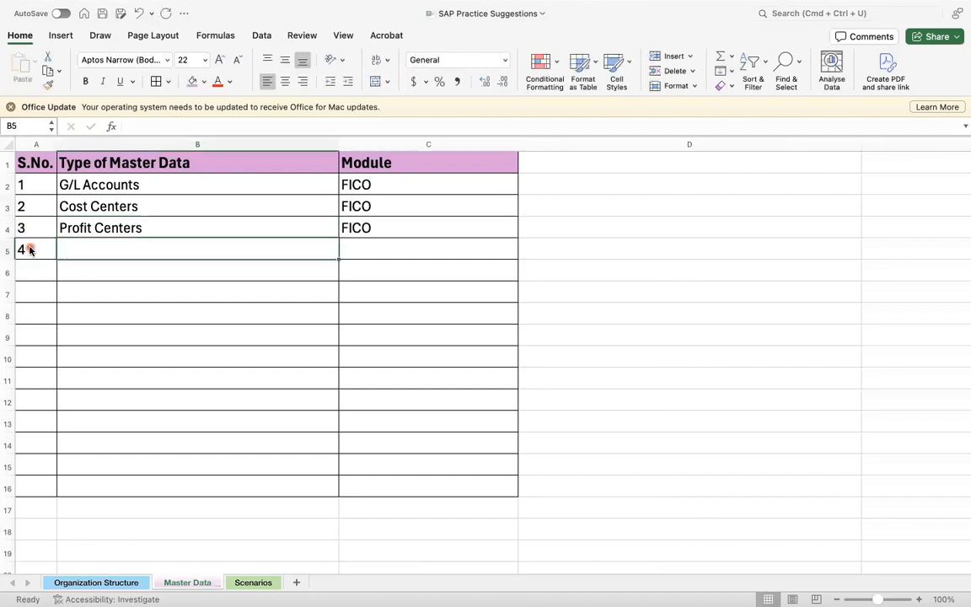
pyautogui.write('Tax Codes')
pyautogui.press('Tab')
pyautogui.write('f')
pyautogui.press('BackSpace')
pyautogui.press('BackSpace')
pyautogui.write('F')
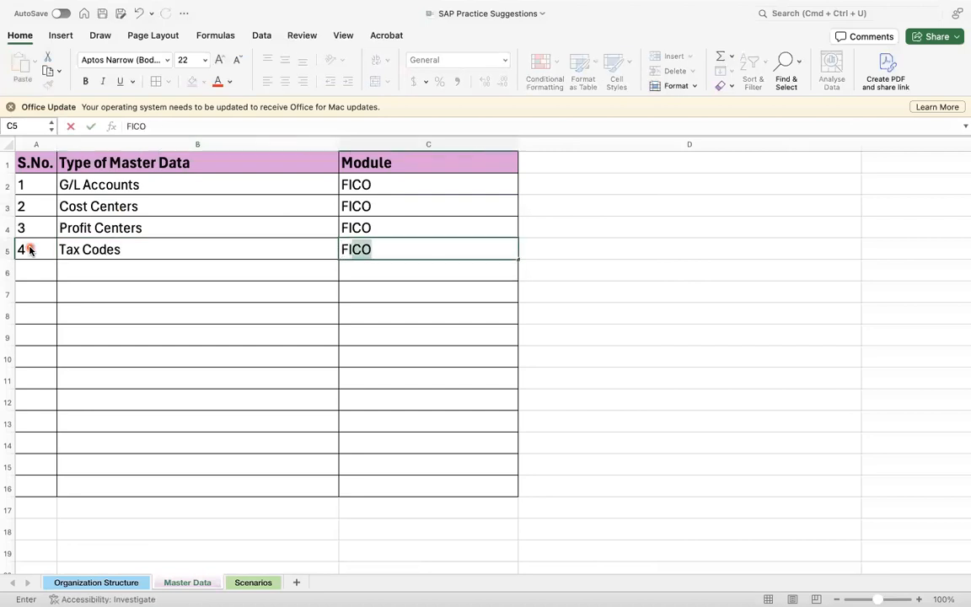
pyautogui.press('Return')
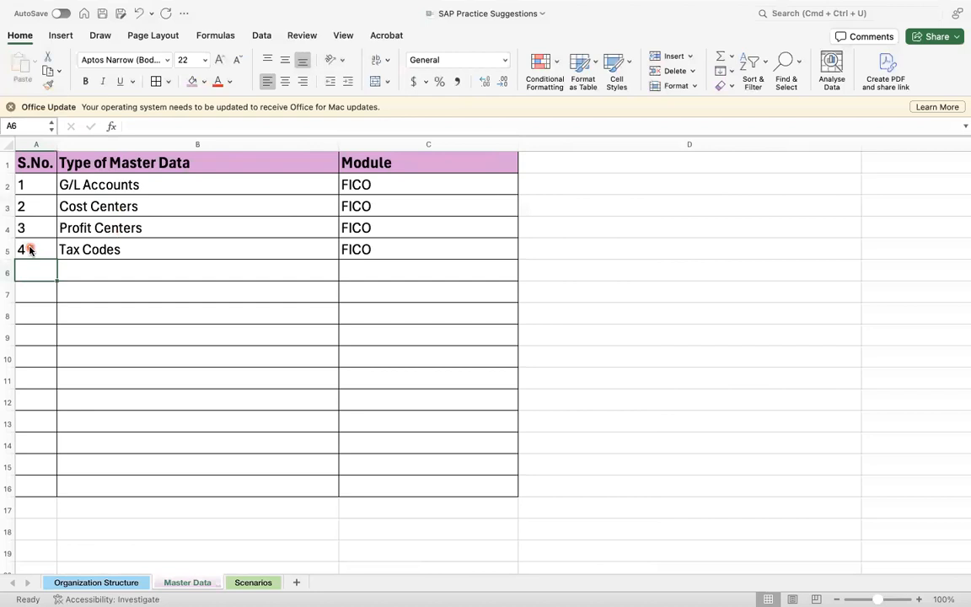
# Step: Fill row 6 with serial number 5, Output Condition Records and module FICO
pyautogui.write('5')
pyautogui.press('Tab')
pyautogui.write('Output Condition Records')
pyautogui.press('Return')
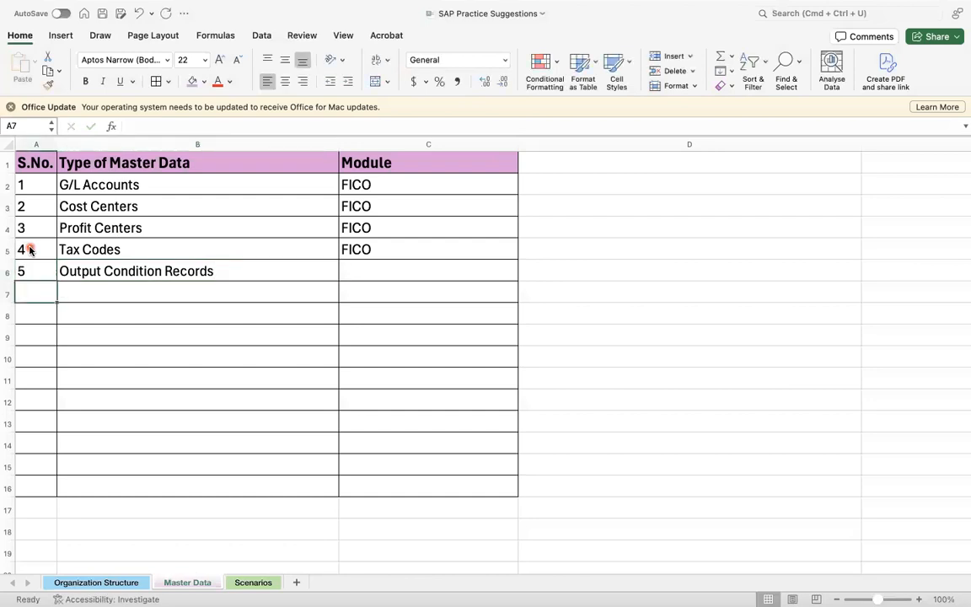
pyautogui.click(375, 270)
pyautogui.write('FICO')
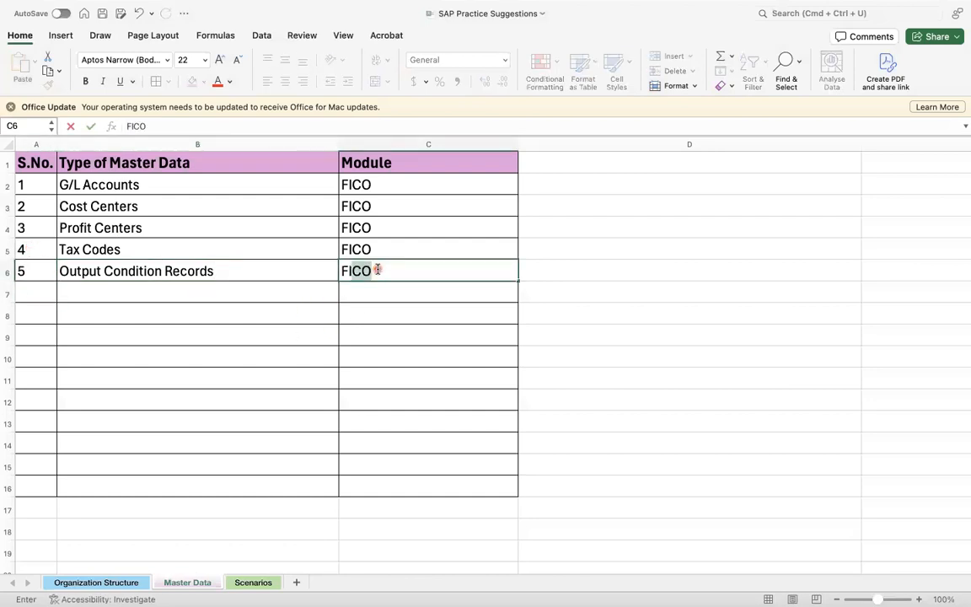
pyautogui.press('Return')
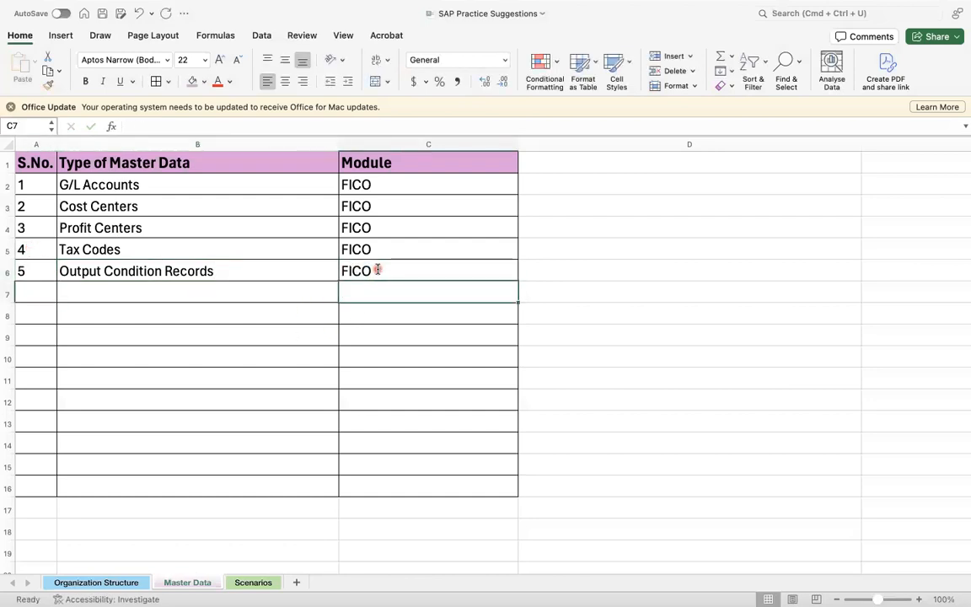
# Step: Extend the module of Output Condition Records to FICO/MM/SD and narrow the Module column to fit its entries
pyautogui.doubleClick(399, 264)
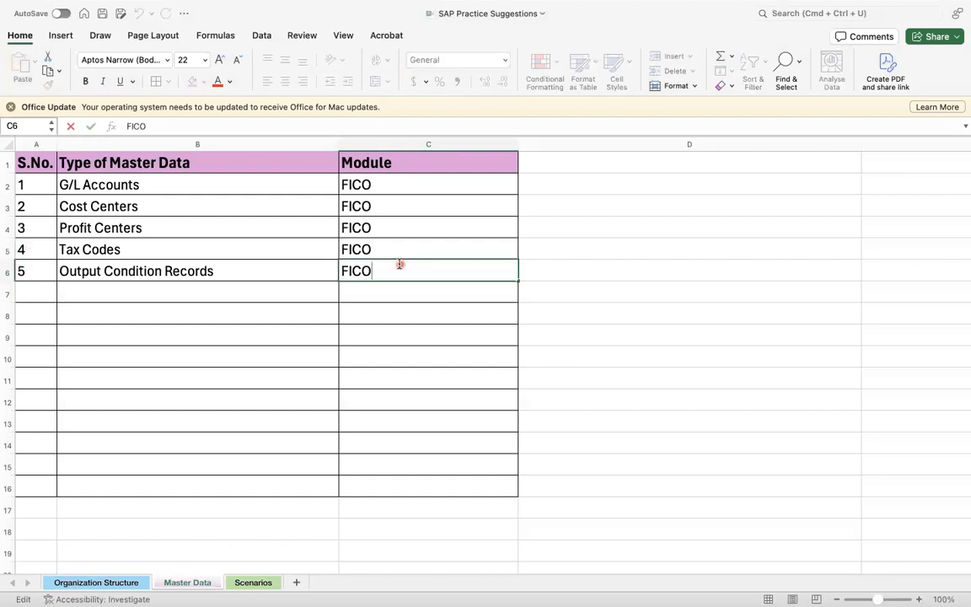
pyautogui.write('/MM/SD/')
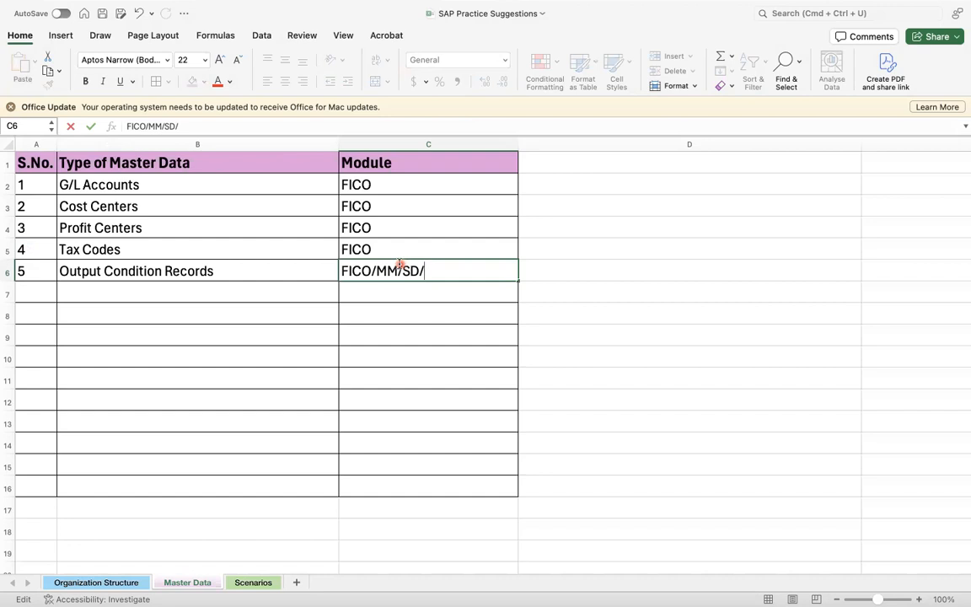
pyautogui.press('BackSpace')
pyautogui.press('Return')
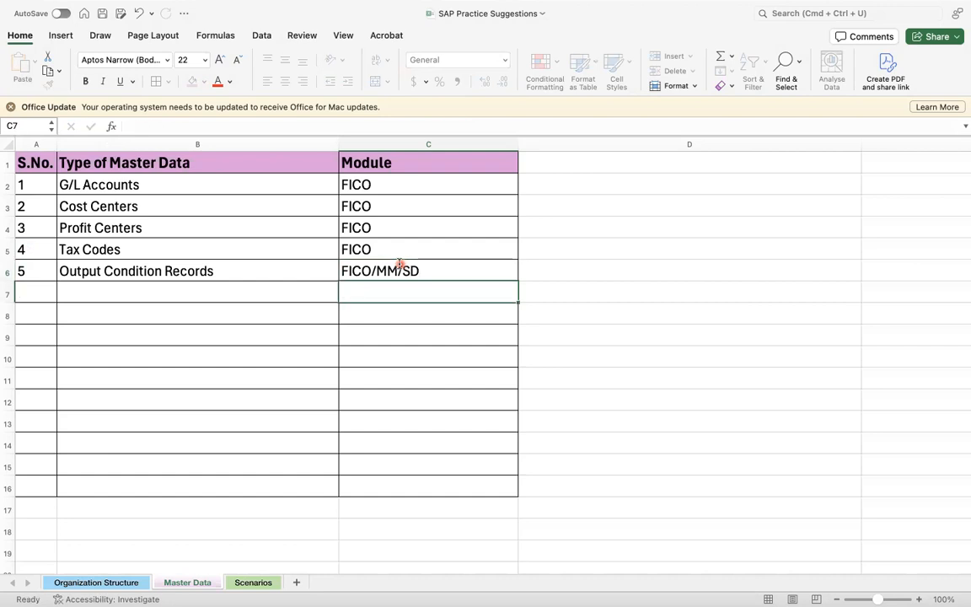
pyautogui.moveTo(518, 145); pyautogui.dragTo(423, 144)
# Step: Fill row 7 with serial number 6, Materials and module MM, and enter serial number 7 in A8
pyautogui.click(41, 297)
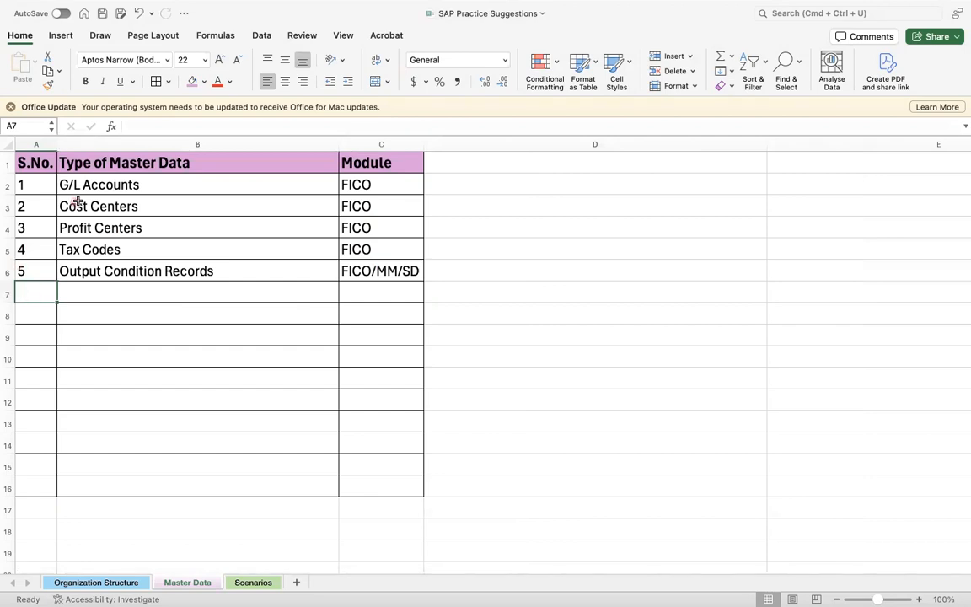
pyautogui.write('6')
pyautogui.click(82, 301)
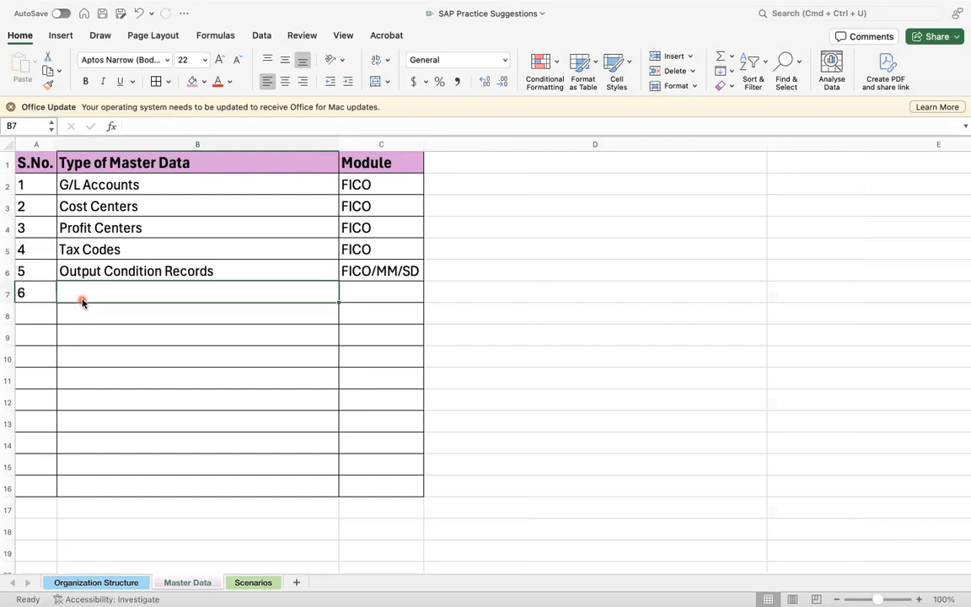
pyautogui.write('B')
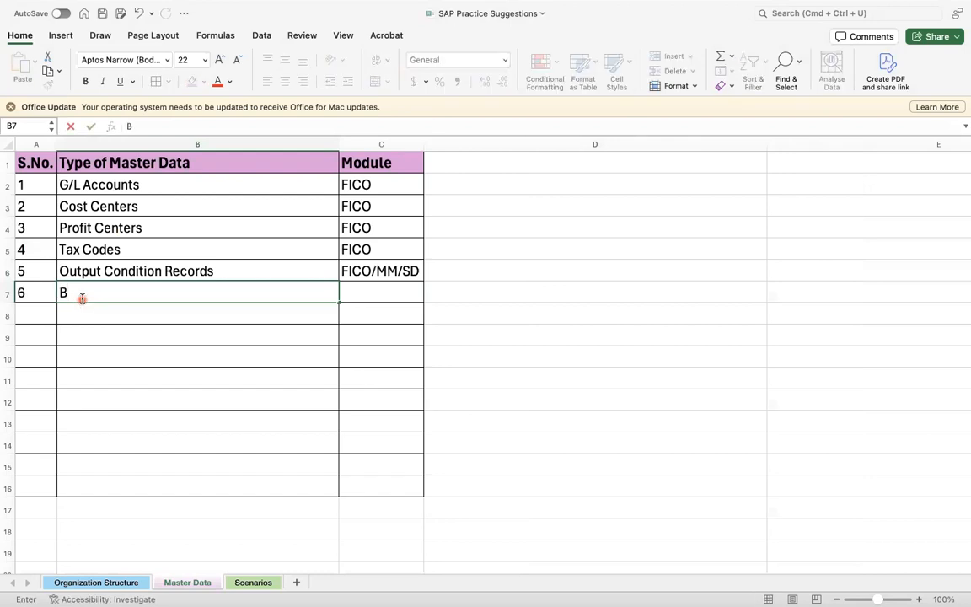
pyautogui.write('usiness')
pyautogui.press('BackSpace')
pyautogui.press('BackSpace')
pyautogui.press('BackSpace')
pyautogui.press('BackSpace')
pyautogui.press('BackSpace')
pyautogui.press('BackSpace')
pyautogui.press('BackSpace')
pyautogui.press('BackSpace')
pyautogui.write('Material')
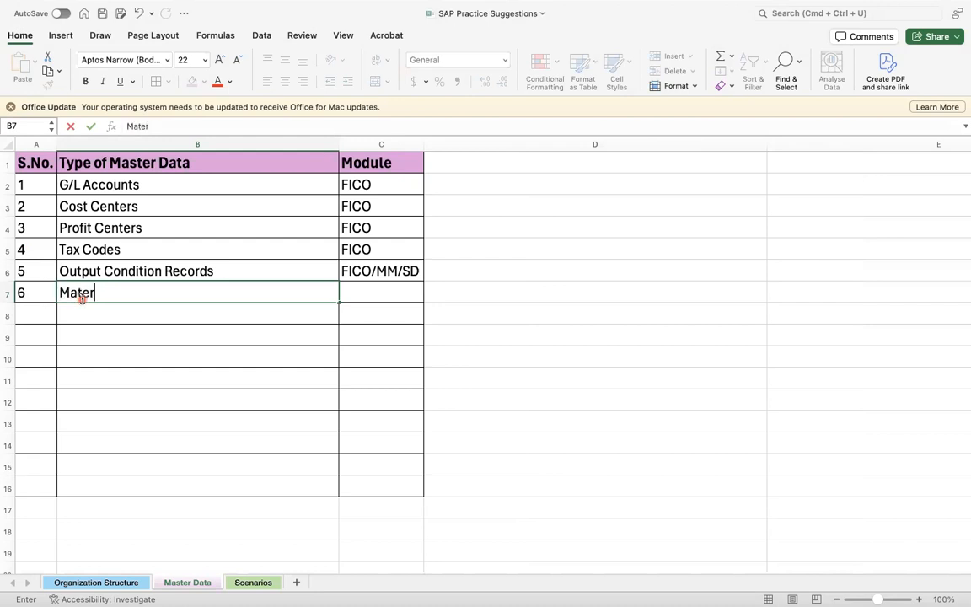
pyautogui.press('BackSpace')
pyautogui.write('al S')
pyautogui.press('BackSpace')
pyautogui.write('s')
pyautogui.press('Tab')
pyautogui.write('MM')
pyautogui.press('Return')
pyautogui.write('7')
pyautogui.press('Tab')
# Step: Extend the module of Materials in C7 to MM/MDG
pyautogui.click(365, 291)
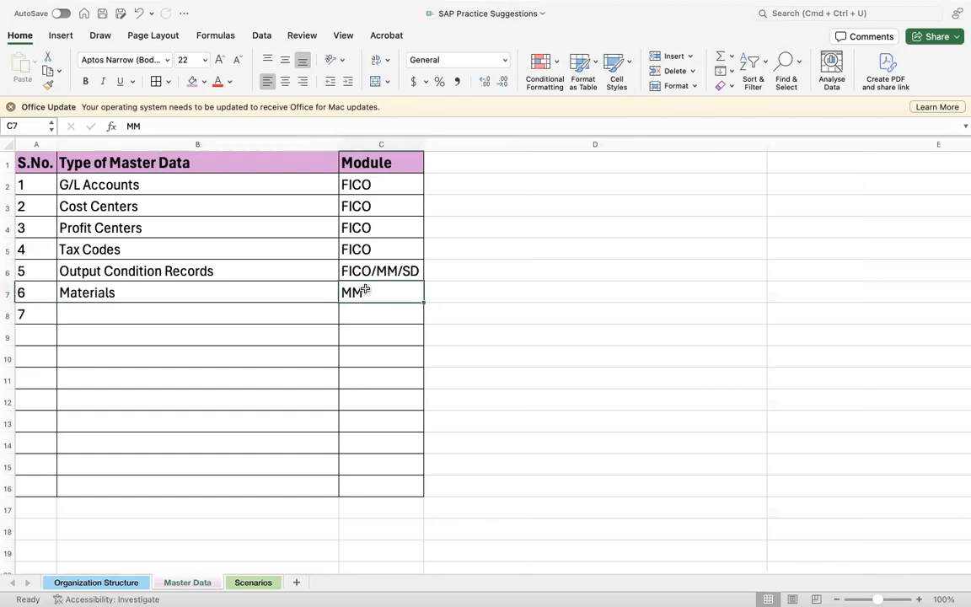
pyautogui.doubleClick(375, 288)
pyautogui.write('/MDG')
pyautogui.press('Return')
# Step: Enter Business Partner (Vendors/Customers) as the master data type in B8
pyautogui.click(166, 305)
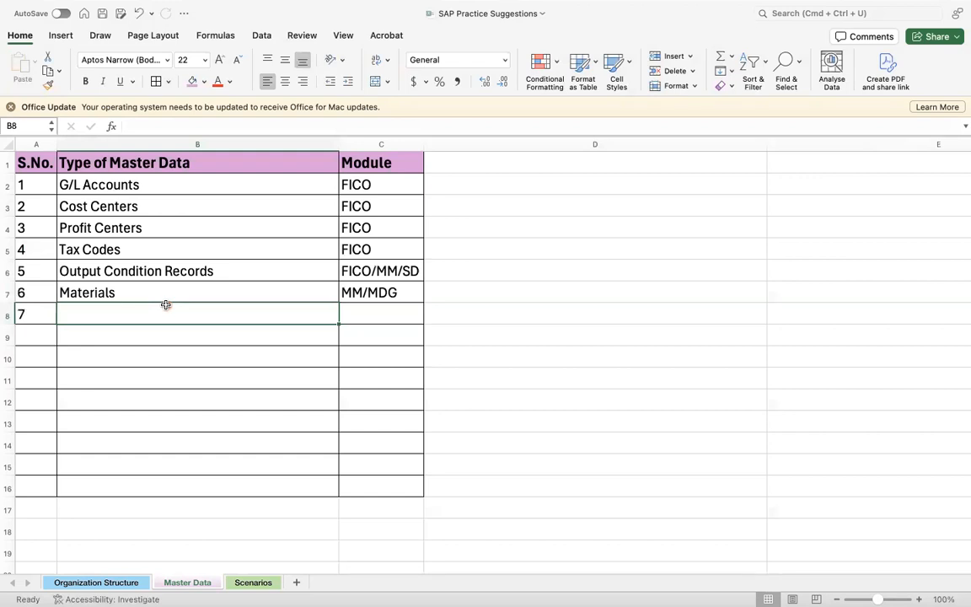
pyautogui.write('Business pA')
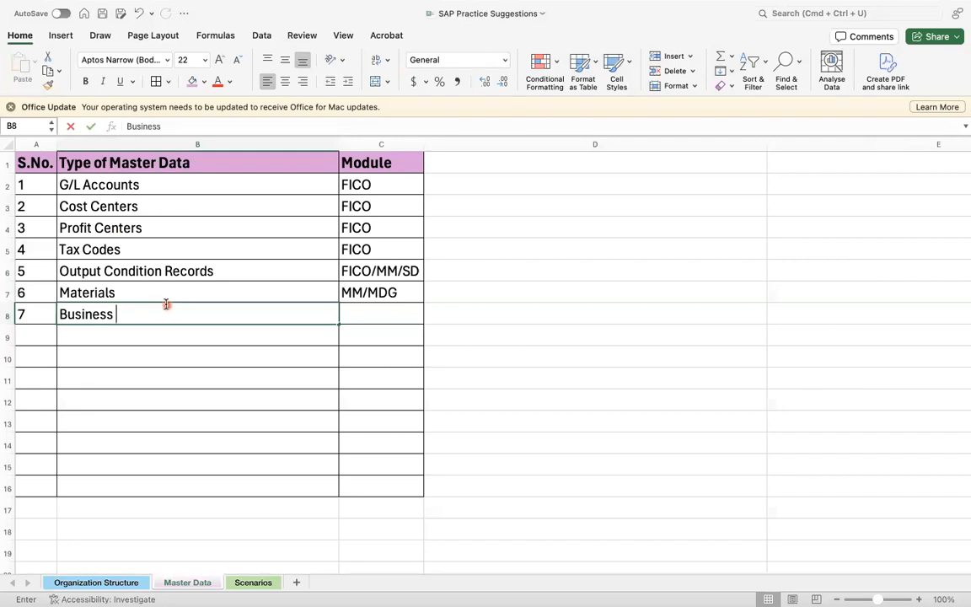
pyautogui.press('BackSpace')
pyautogui.press('BackSpace')
pyautogui.write('Partner')
pyautogui.write(' (')
pyautogui.write('M')
pyautogui.press('BackSpace')
pyautogui.write('Vend')
pyautogui.write('oers')
pyautogui.press('BackSpace')
pyautogui.press('BackSpace')
pyautogui.press('BackSpace')
pyautogui.write('rs')
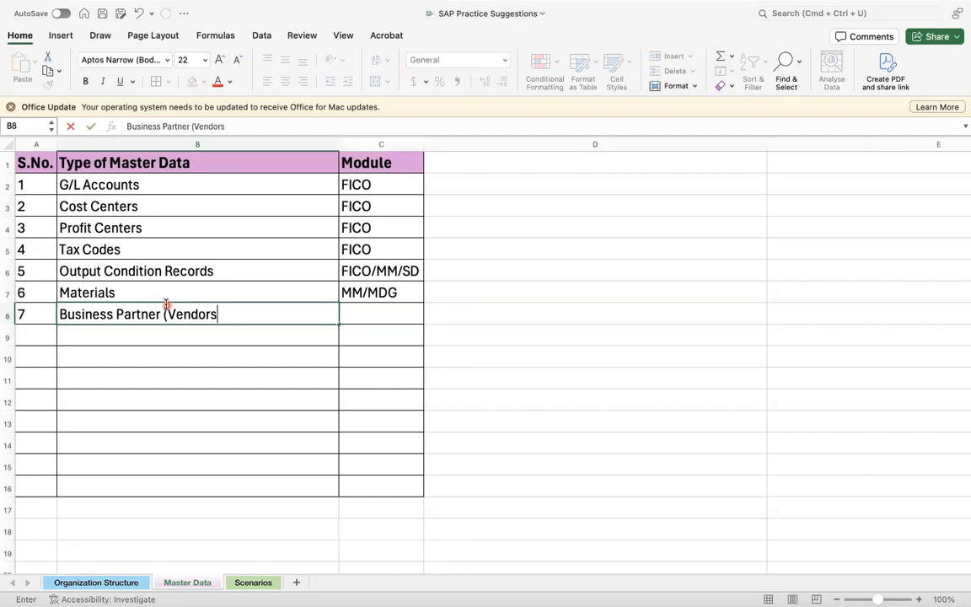
pyautogui.write('/Customers)')
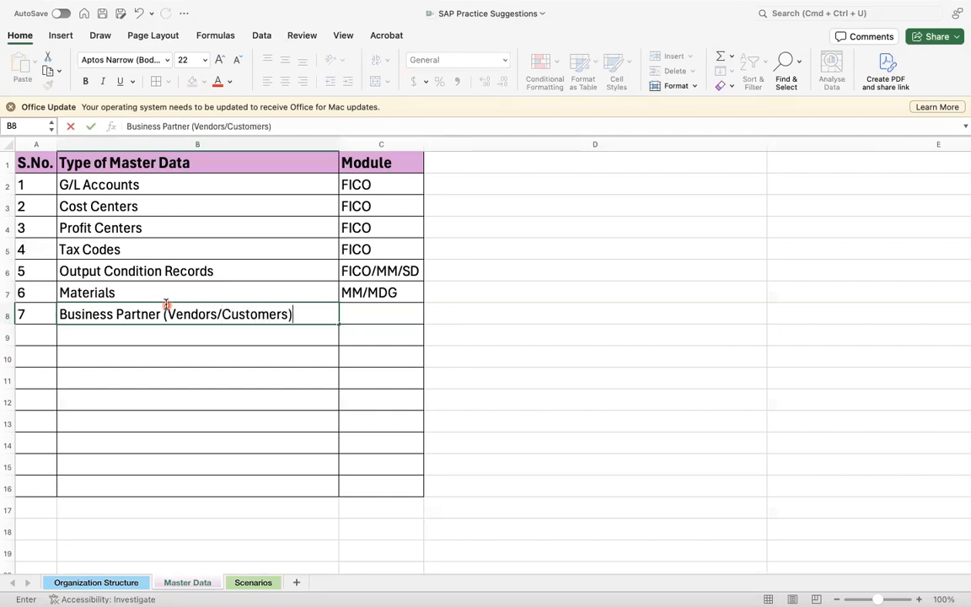
# Step: Enter MDG (MM/SD) as the module in C8 and widen the Module column slightly to fit it
pyautogui.press('Tab')
pyautogui.write('MG')
pyautogui.press('BackSpace')
pyautogui.write('DG (mm')
pyautogui.press('BackSpace')
pyautogui.press('BackSpace')
pyautogui.write('MM')
pyautogui.write('/S')
pyautogui.write(')')
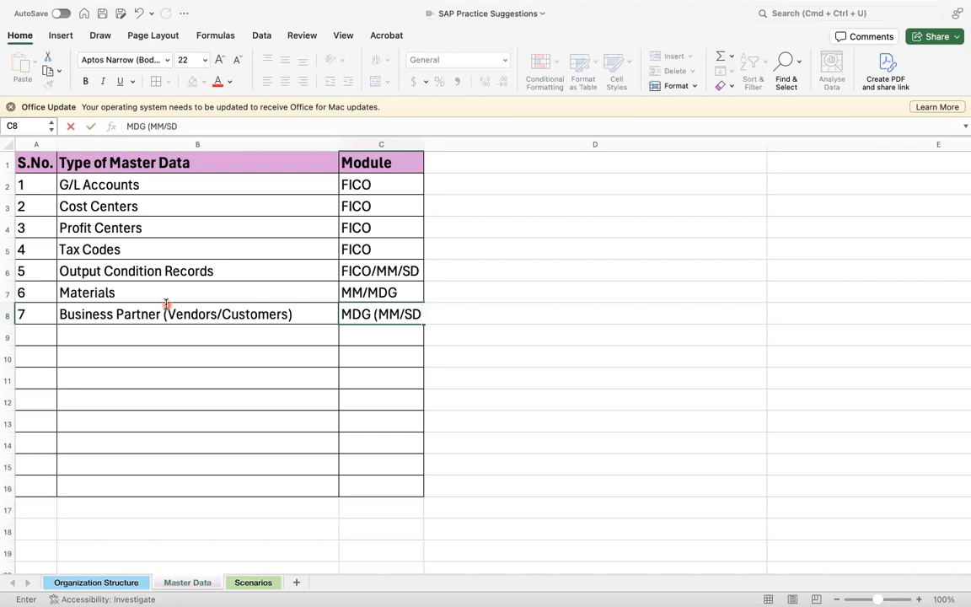
pyautogui.press('Return')
pyautogui.moveTo(427, 143); pyautogui.dragTo(431, 142)
pyautogui.click(568, 250)
# Step: Fill row 9 with serial number 8, Purchase Info Record and module MM
pyautogui.click(27, 337)
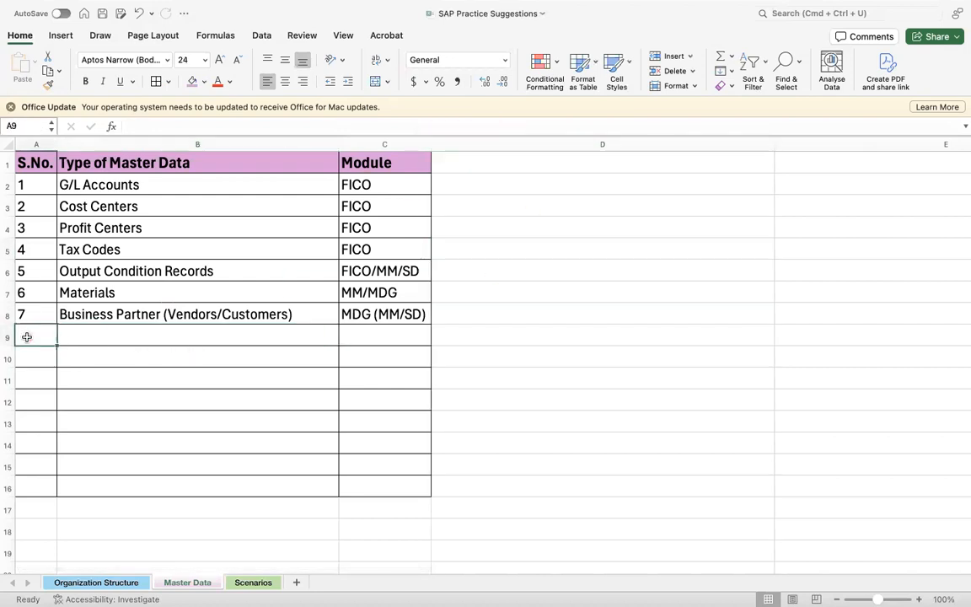
pyautogui.write('8')
pyautogui.press('Tab')
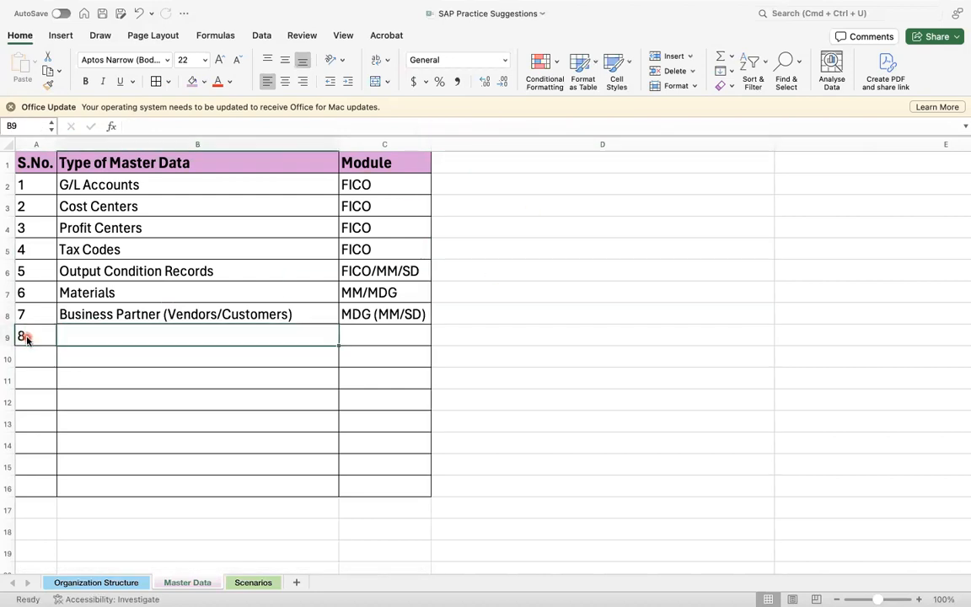
pyautogui.write('pUR')
pyautogui.press('BackSpace')
pyautogui.press('BackSpace')
pyautogui.press('BackSpace')
pyautogui.write('P')
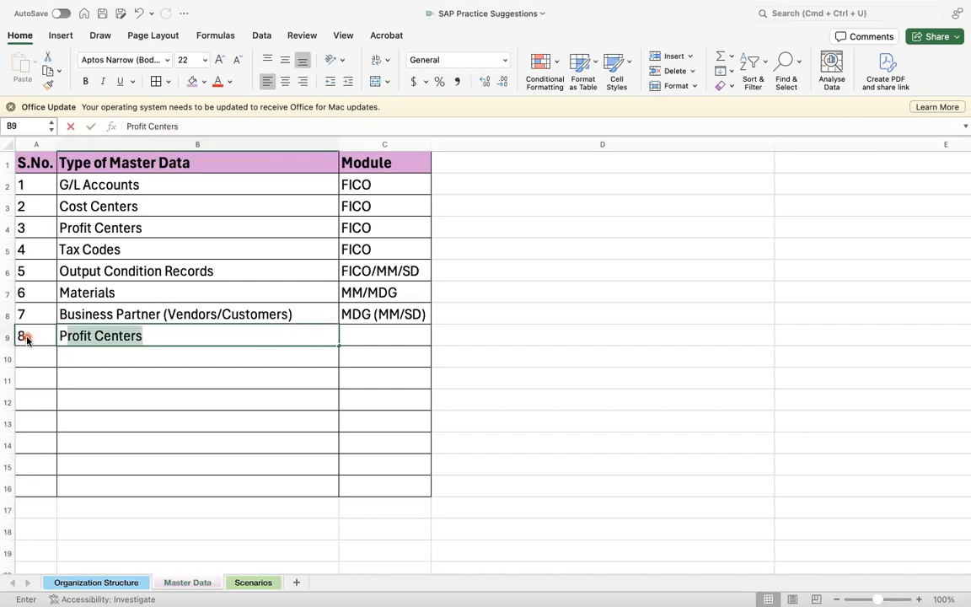
pyautogui.write('urchase Info ')
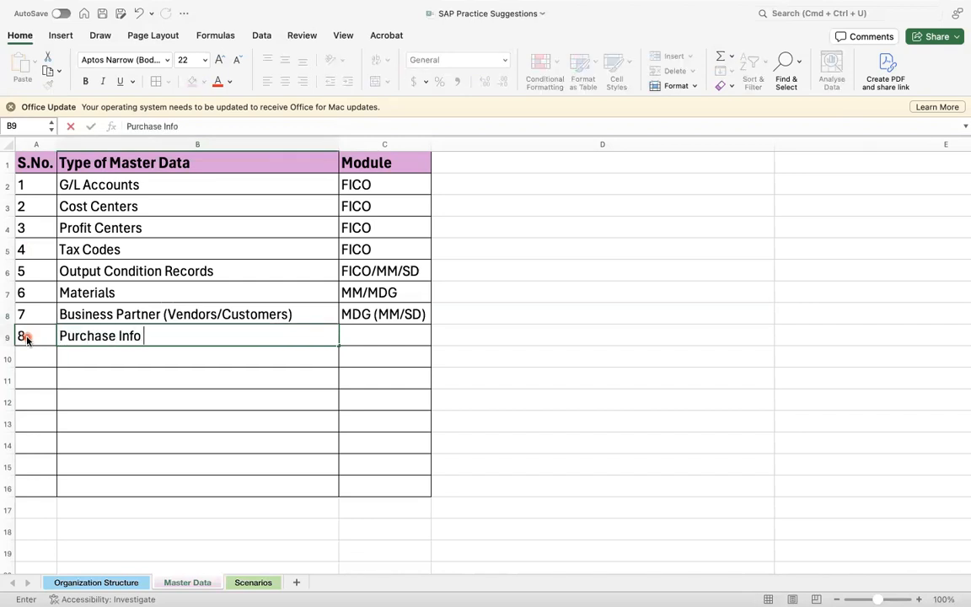
pyautogui.write('Record')
pyautogui.press('Tab')
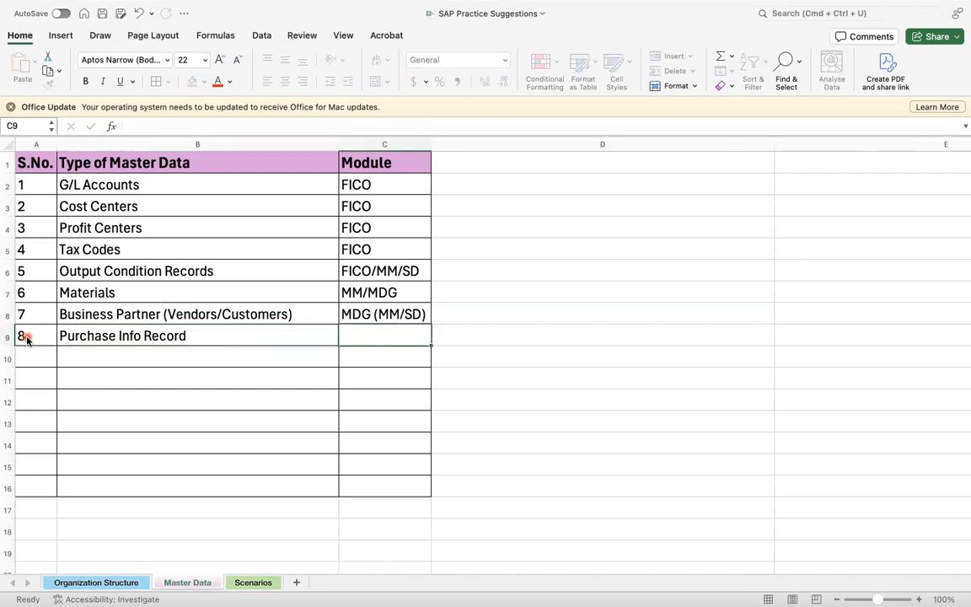
pyautogui.write('MM')
pyautogui.press('Delete')
pyautogui.press('Return')
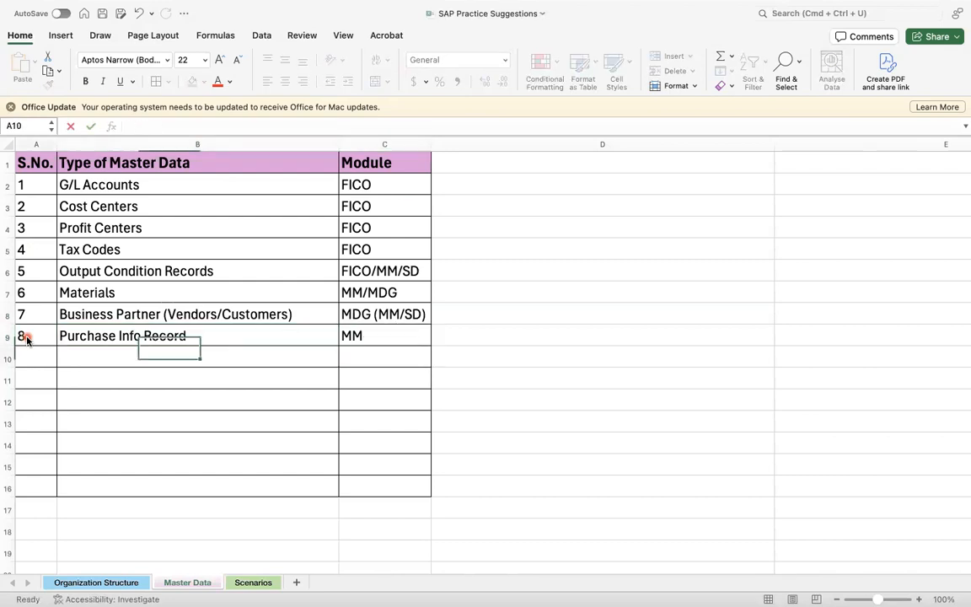
# Step: Fill row 10 with serial number 9, Source List and module MM
pyautogui.write('9')
pyautogui.press('Tab')
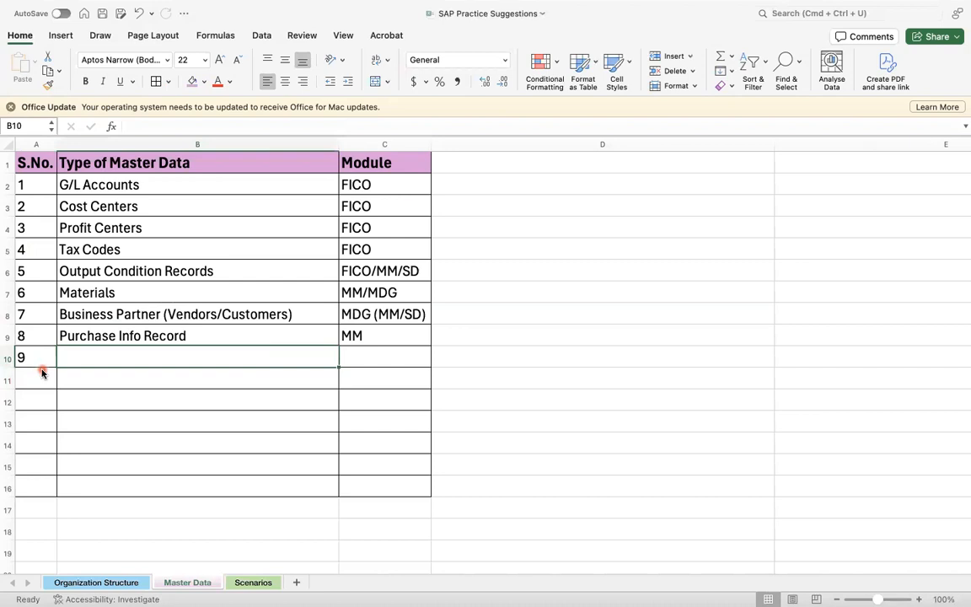
pyautogui.write('Source ')
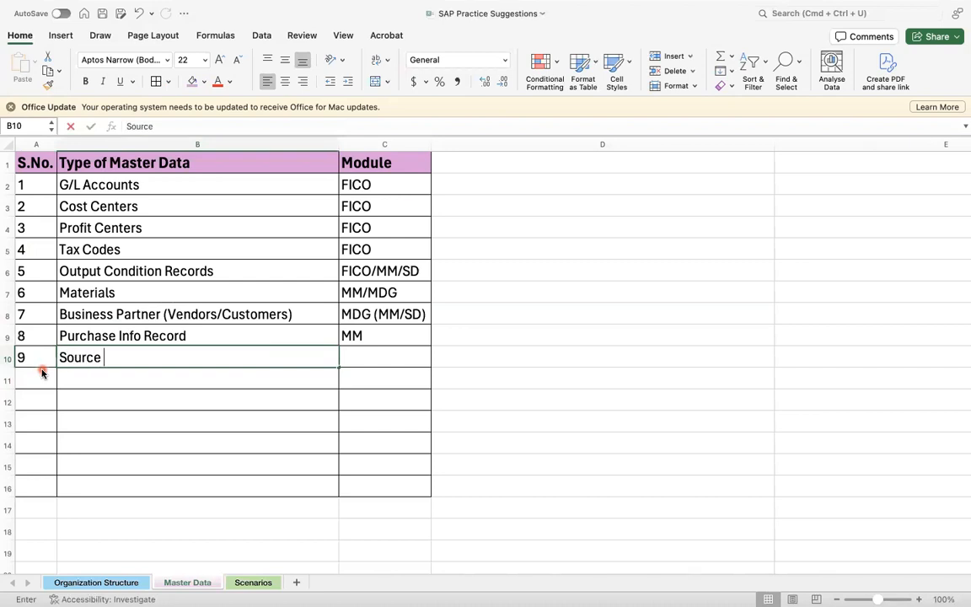
pyautogui.write('List')
pyautogui.press('Tab')
pyautogui.write('MM')
pyautogui.press('Return')
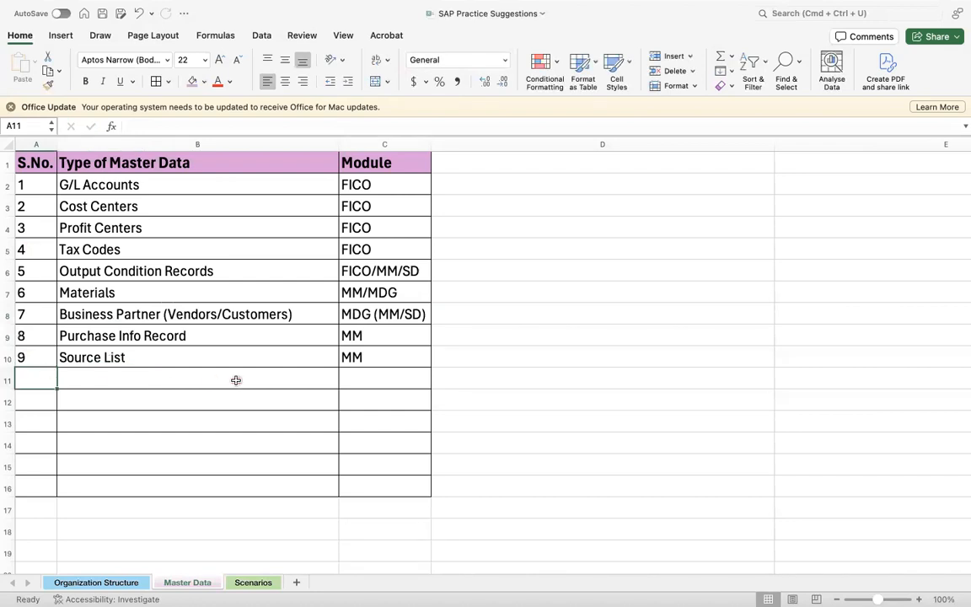
# Step: Change the module of Purchase Info Record in C9 and Source List in C10 to MM/MDG
pyautogui.click(371, 329)
pyautogui.write('MM/MDG')
pyautogui.press('Return')
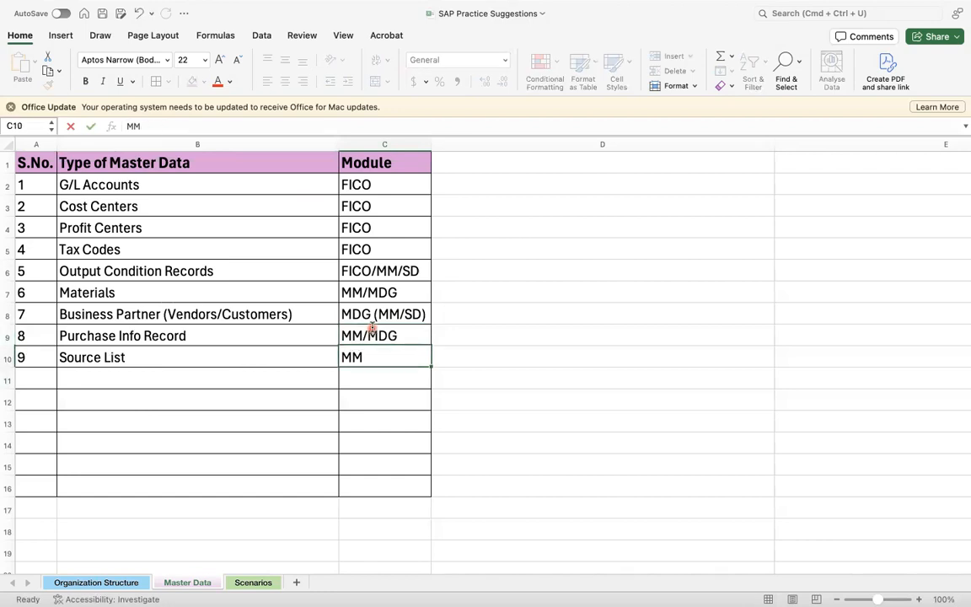
pyautogui.write('M')
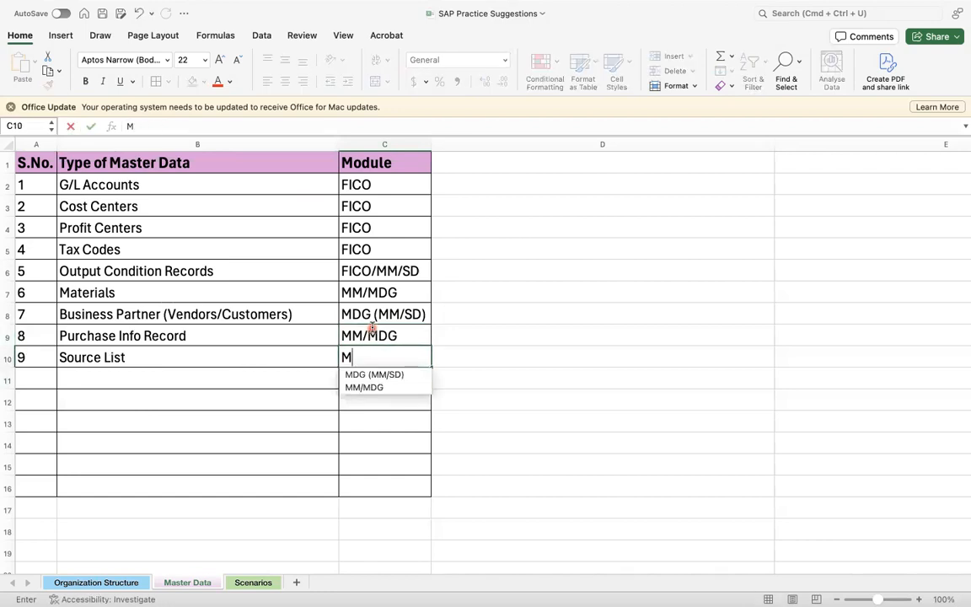
pyautogui.press('Return')
# Step: Fill row 11 with serial number 10, Quota Arrangement and module MM/MDG
pyautogui.click(32, 376)
pyautogui.write('10')
pyautogui.press('Tab')
pyautogui.write('Quotat')
pyautogui.press('BackSpace')
pyautogui.press('BackSpace')
pyautogui.write('Arrangement')
pyautogui.press('Tab')
pyautogui.write('MM/')
pyautogui.press('Return')
# Step: Fill row 12 with serial number 11, Customer Info Record and module SD/MDG
pyautogui.write('11')
pyautogui.press('Tab')
pyautogui.write('Cus')
pyautogui.write('tomer I')
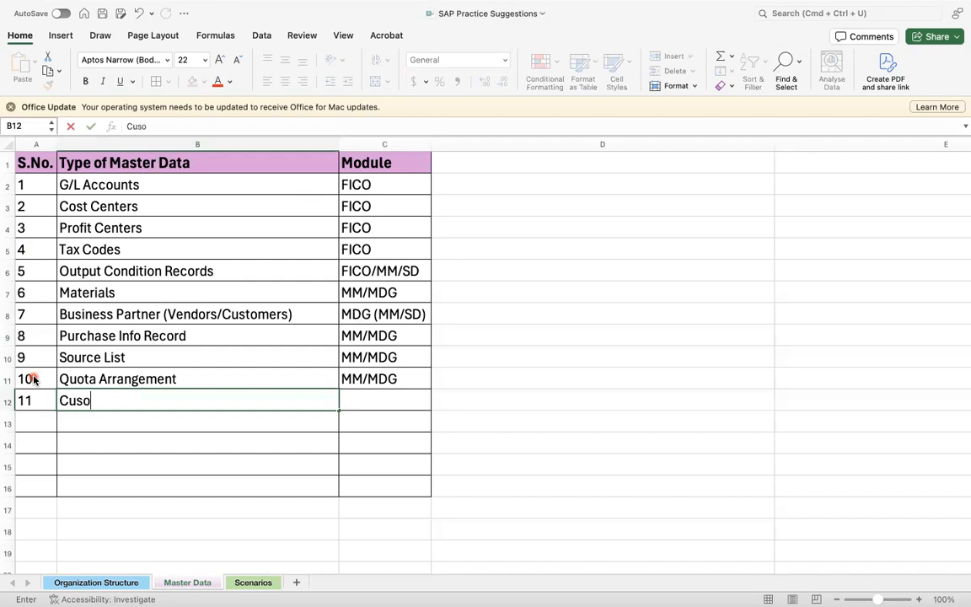
pyautogui.write('nf')
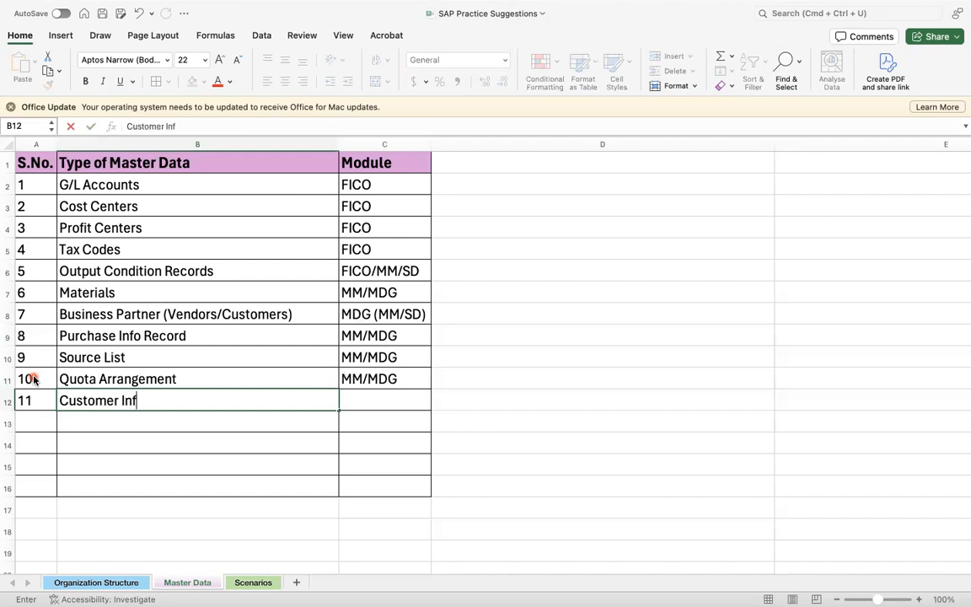
pyautogui.write('o Record')
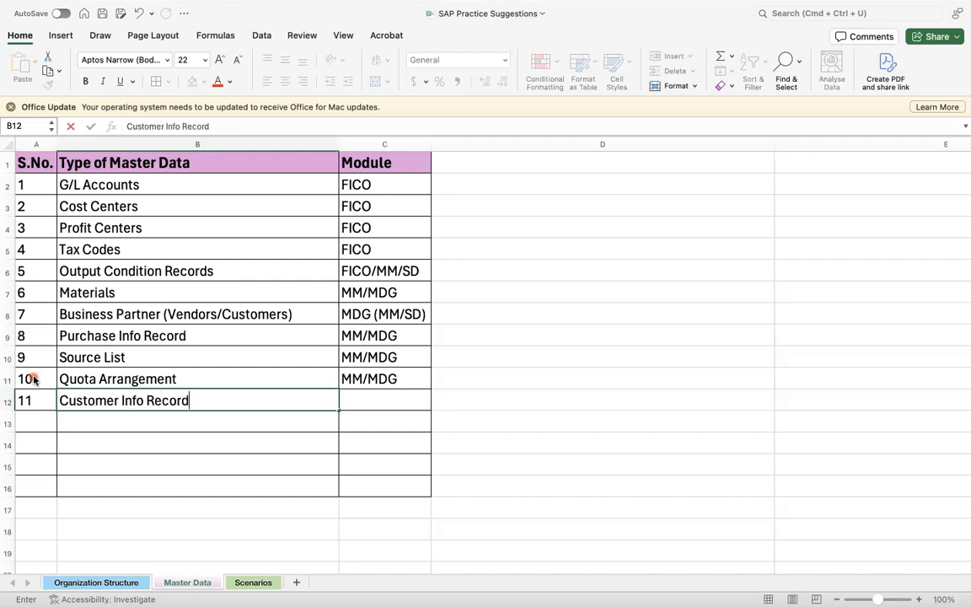
pyautogui.press('Tab')
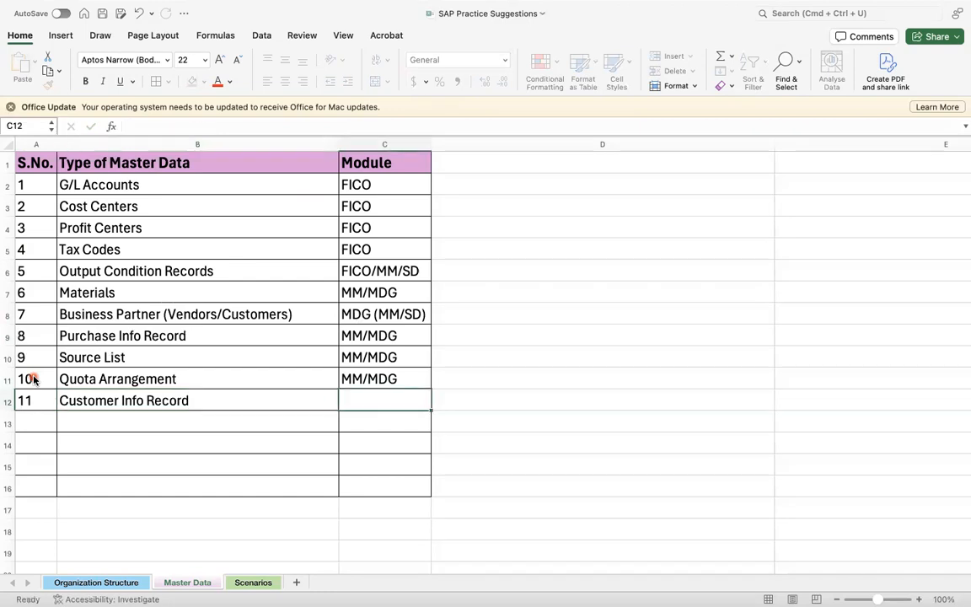
pyautogui.write('SD/MD')
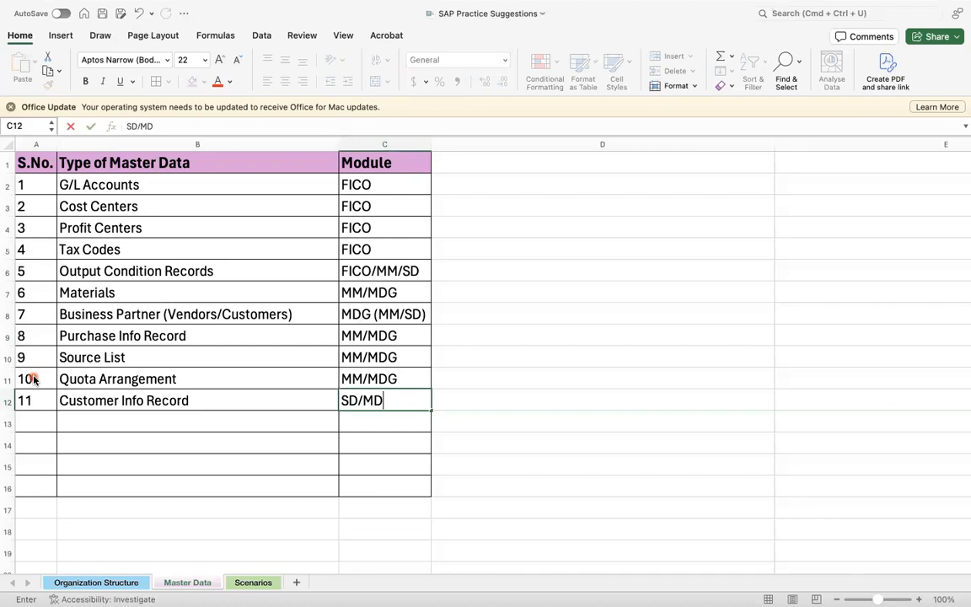
pyautogui.write('G')
pyautogui.press('Return')
# Step: Fill row 13 with serial number 12, Pricing Condition Records and module MM/SD
pyautogui.write('12')
pyautogui.press('Tab')
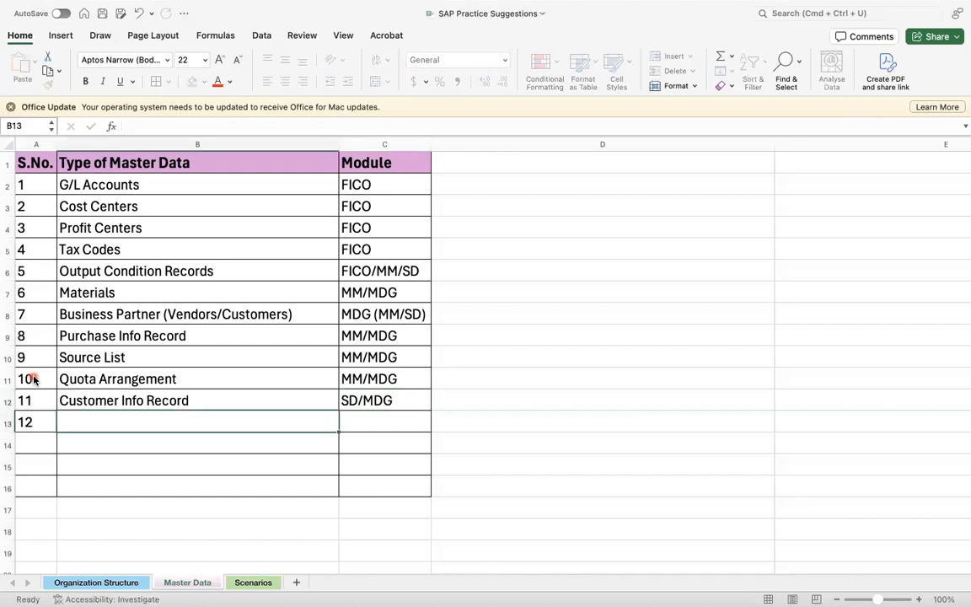
pyautogui.write('Pricing Condition Records')
pyautogui.press('Tab')
pyautogui.write('MM/SD/')
pyautogui.press('BackSpace')
pyautogui.press('Return')
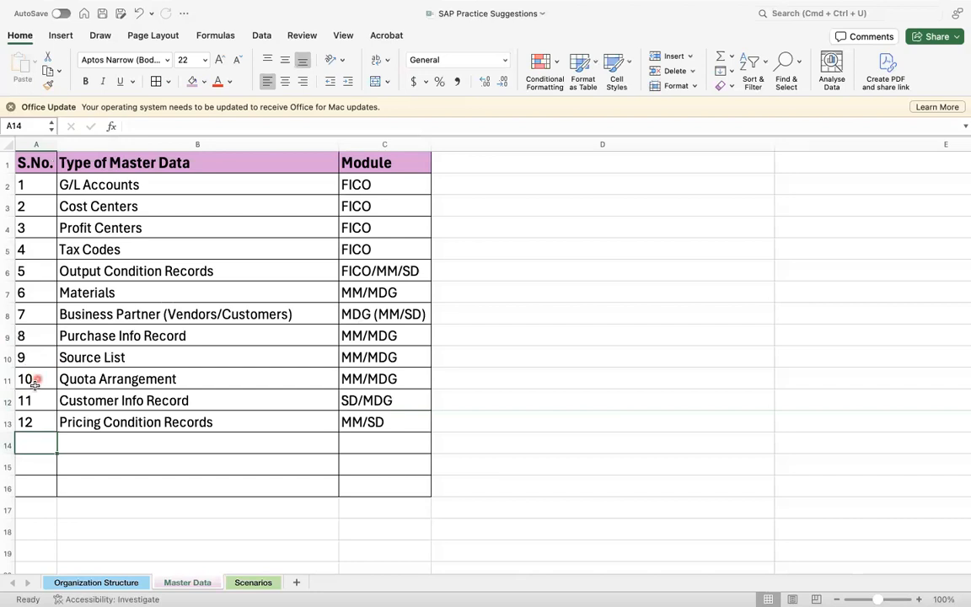
# Step: Fill row 14 with serial number 13, Service Master and module MM
pyautogui.write('13')
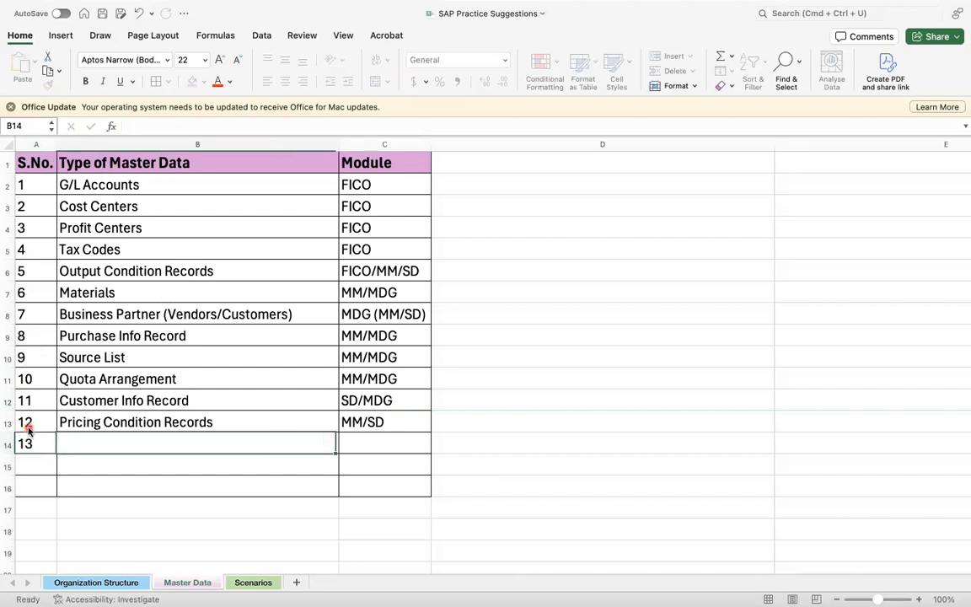
pyautogui.press('Tab')
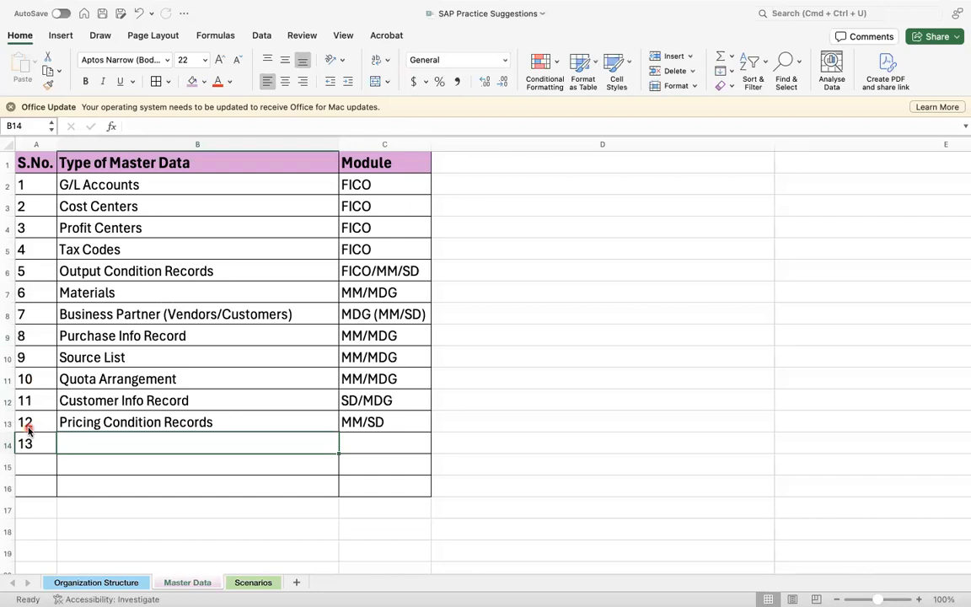
pyautogui.write('Ser')
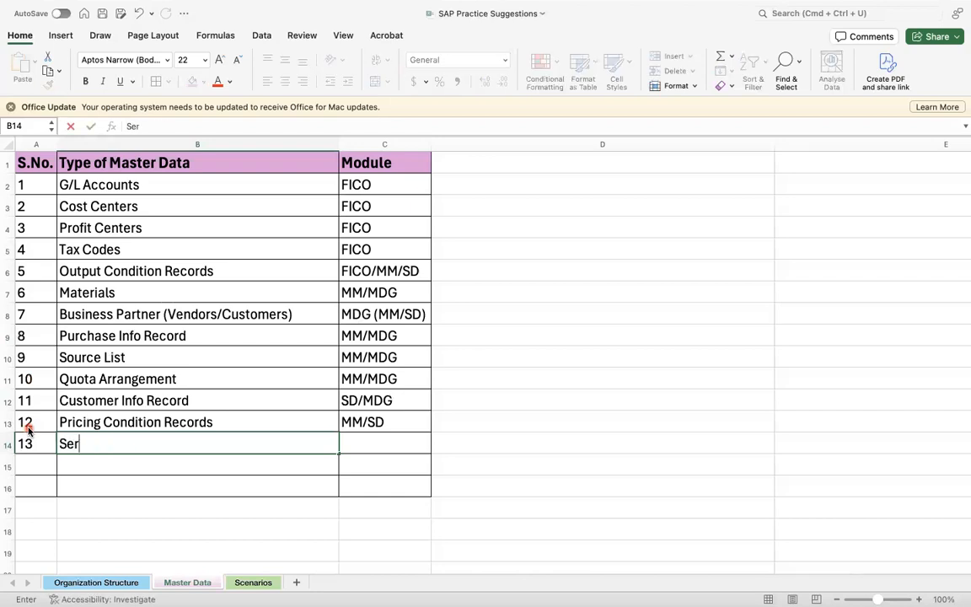
pyautogui.write('vice Master')
pyautogui.press('Tab')
pyautogui.write('mm')
pyautogui.press('BackSpace')
pyautogui.press('BackSpace')
pyautogui.write('MM')
pyautogui.press('Return')
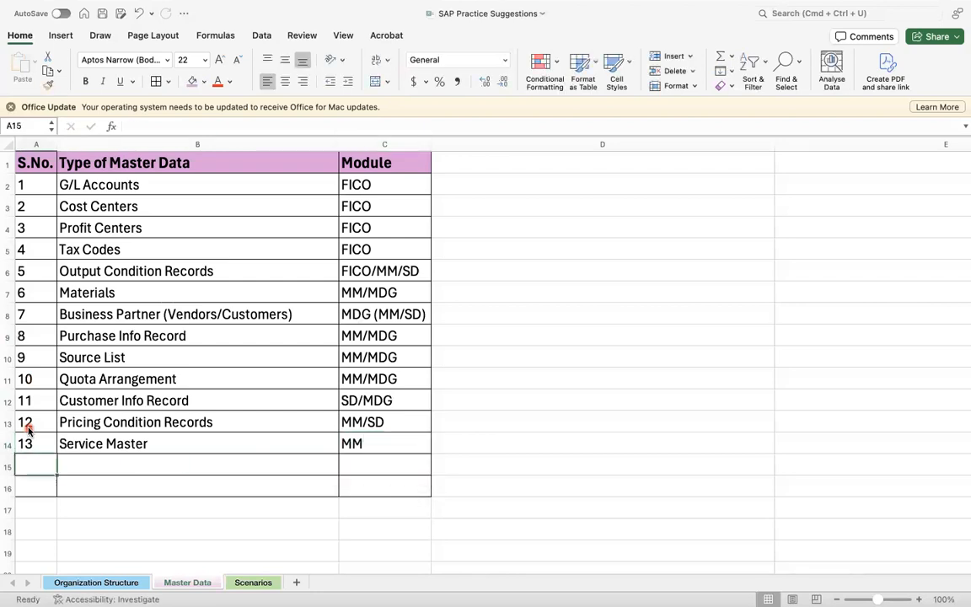
# Step: Fill row 15 with serial number 14, Storage Bin and module WM/EWM, and enter serial number 15 in A16
pyautogui.write('14')
pyautogui.press('Tab')
pyautogui.write('Storage Bin')
pyautogui.press('Tab')
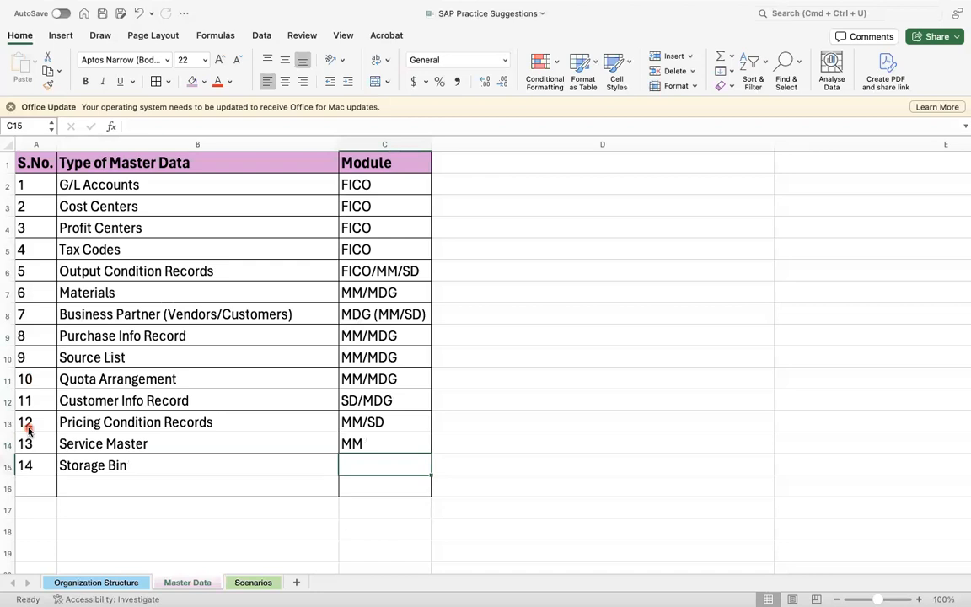
pyautogui.write('WM/EWM')
pyautogui.press('Return')
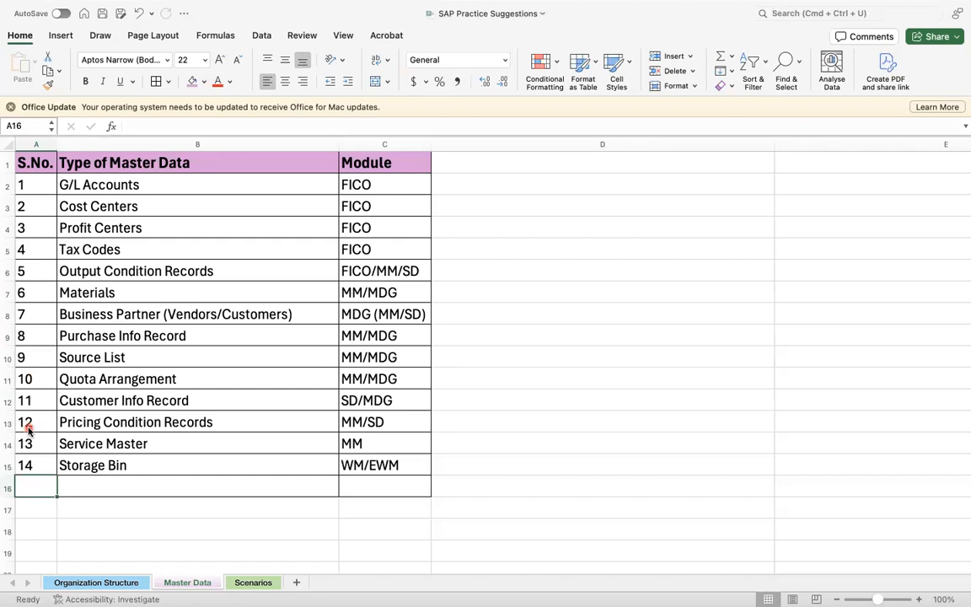
pyautogui.write('15')
pyautogui.press('Tab')
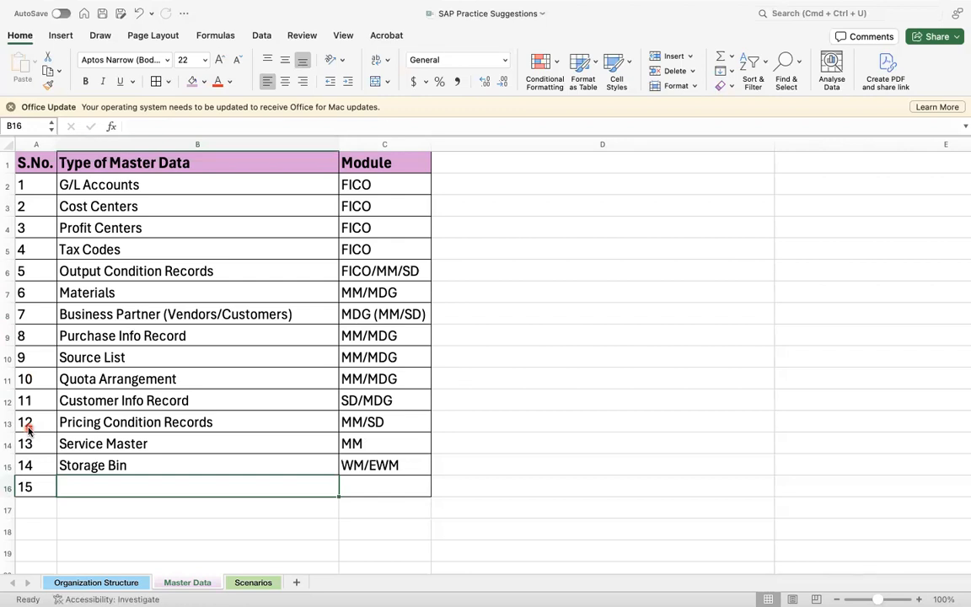
pyautogui.write('Production')
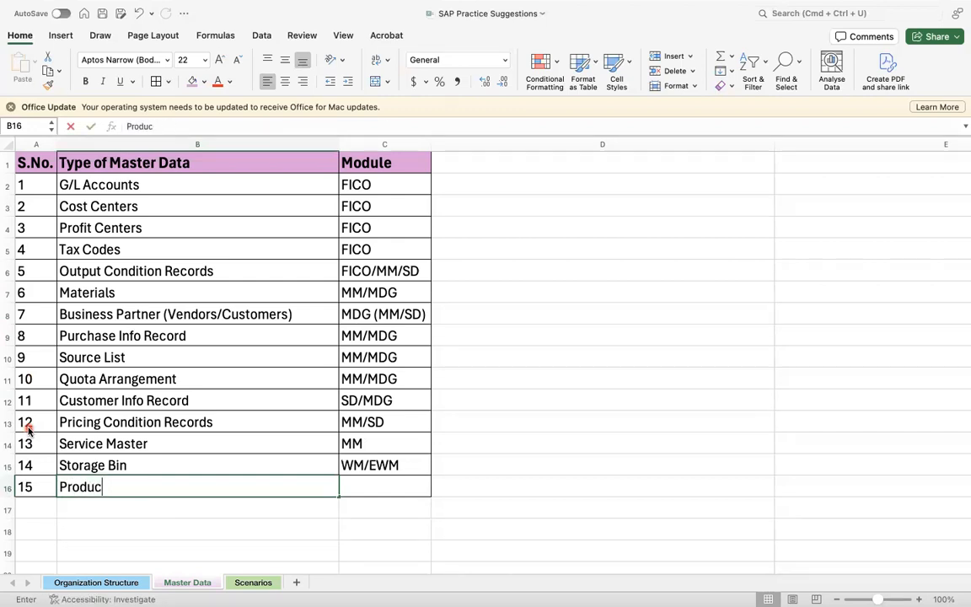
pyautogui.press('BackSpace')
pyautogui.press('BackSpace')
pyautogui.press('BackSpace')
pyautogui.press('BackSpace')
pyautogui.press('BackSpace')
pyautogui.press('BackSpace')
pyautogui.press('BackSpace')
pyautogui.press('BackSpace')
pyautogui.press('BackSpace')
pyautogui.press('BackSpace')
pyautogui.press('BackSpace')
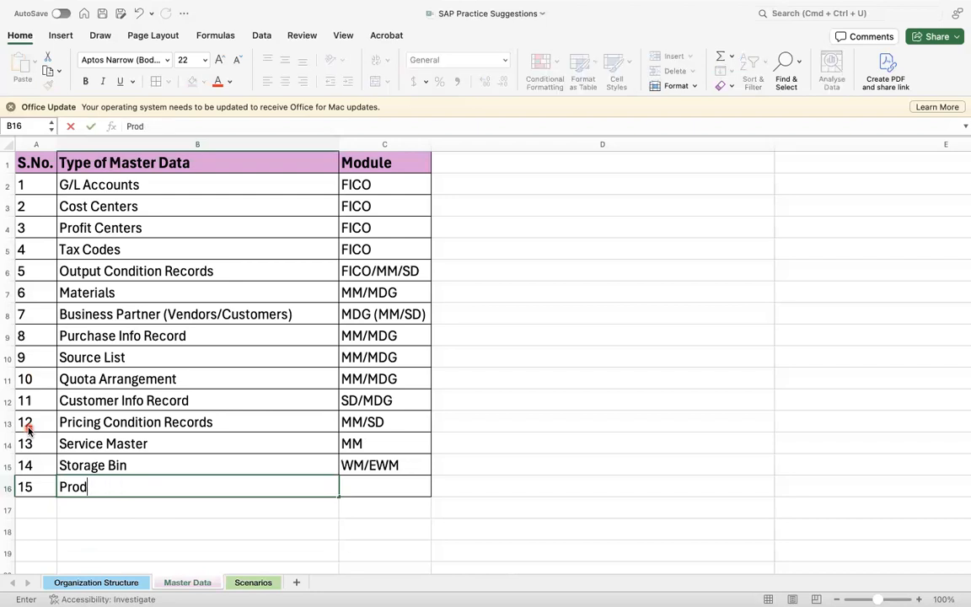
# Step: Enter Work Center as the master data type in B16 and PP as its module in C16
pyautogui.write('Work Center')
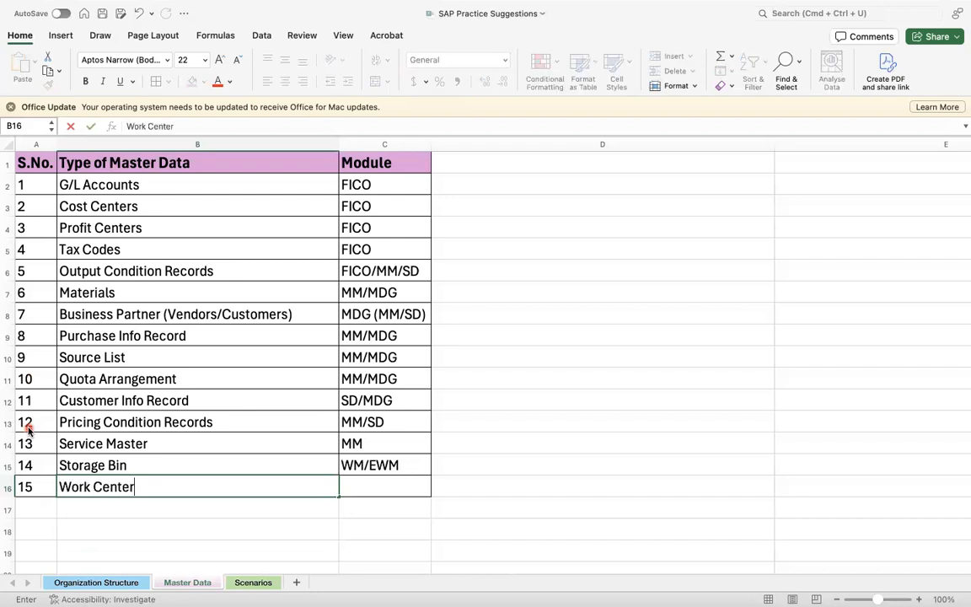
pyautogui.press('Tab')
pyautogui.write('PP')
pyautogui.press('Return')
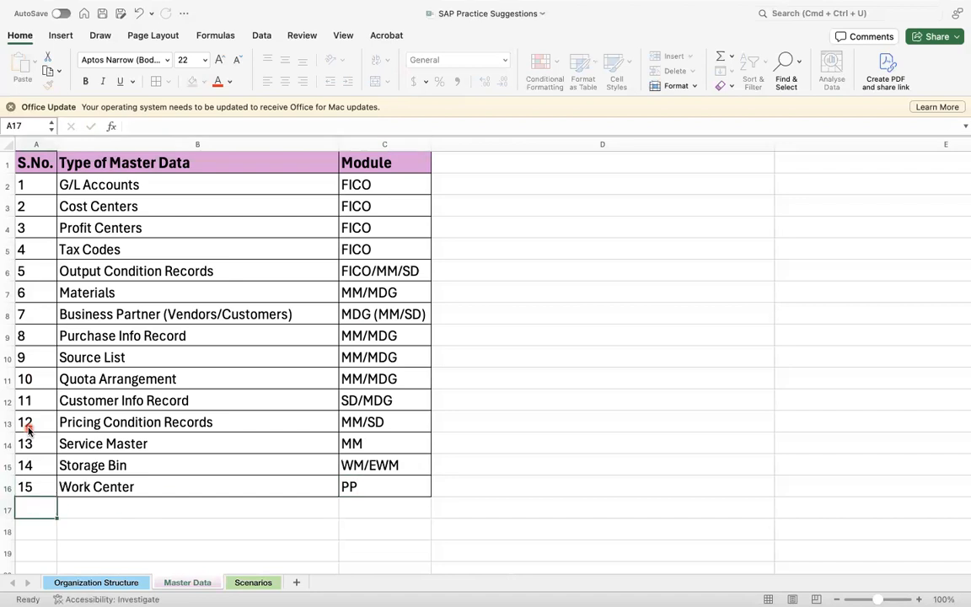
# Step: Fill row 17 with serial number 16, Production Supply Area and module PP, and extend the table borders down to row 19
pyautogui.write('16')
pyautogui.press('Tab')
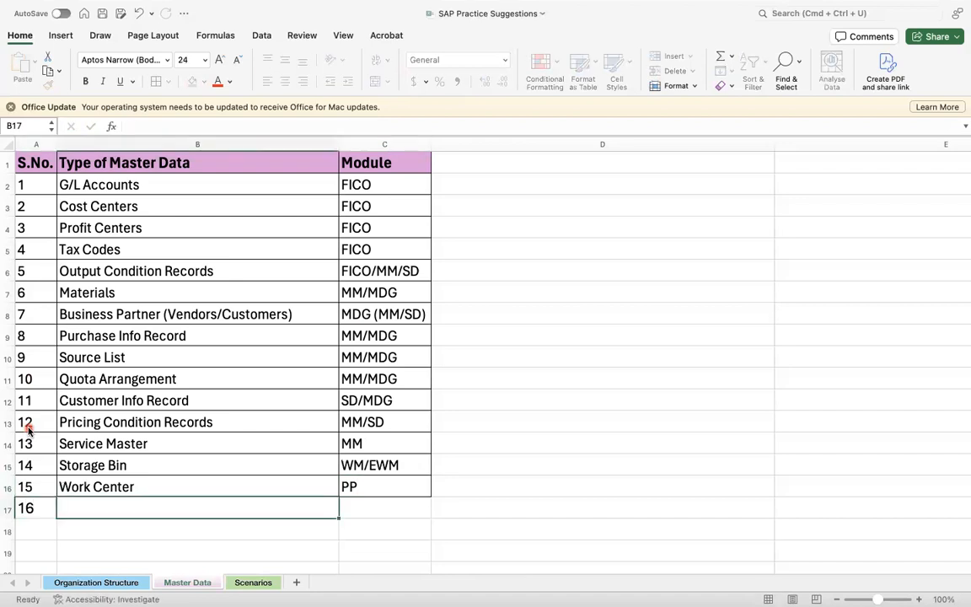
pyautogui.write('Prod')
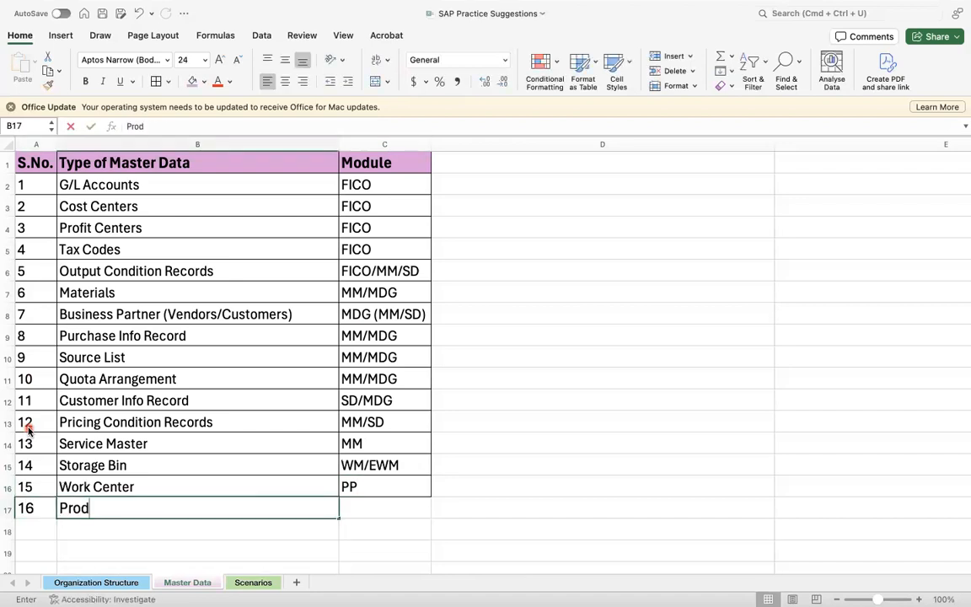
pyautogui.write('uction Supply Area')
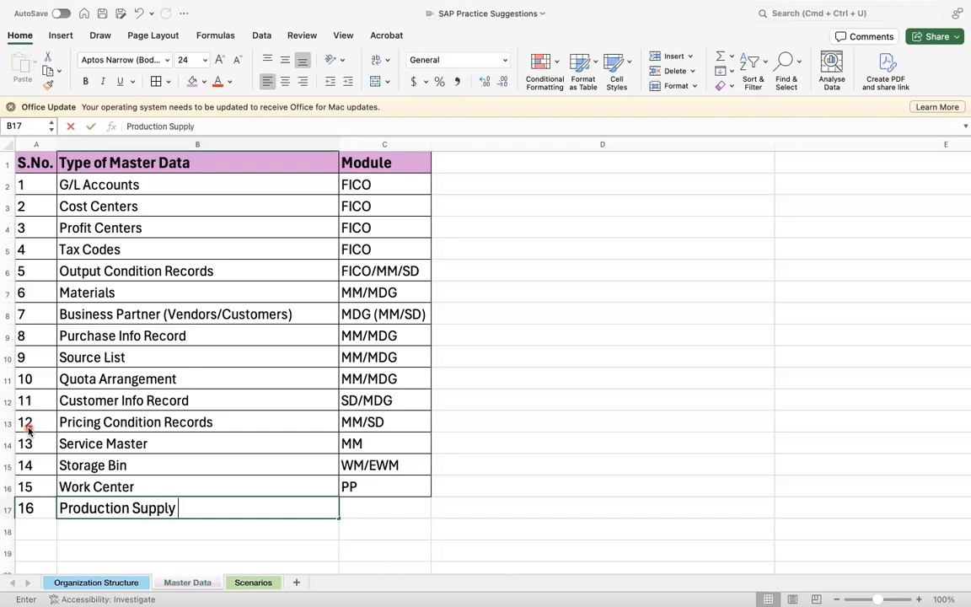
pyautogui.press('Tab')
pyautogui.write('PP')
pyautogui.press('Return')
pyautogui.moveTo(50, 459); pyautogui.dragTo(368, 540)
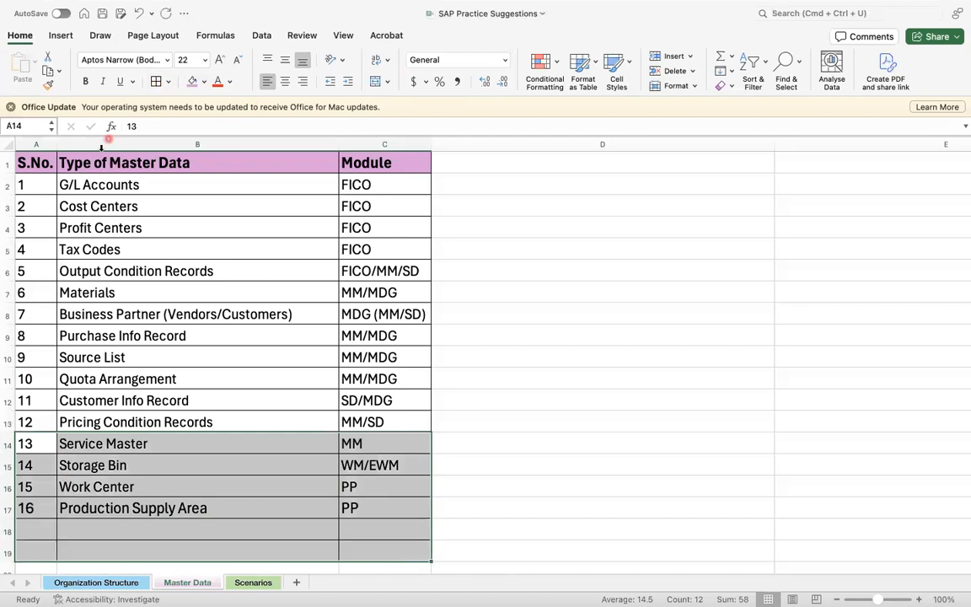
# Step: Enter serial number 17 in A18 and Bill of Material as its master data type in B18
pyautogui.click(29, 531)
pyautogui.write('17')
pyautogui.press('Tab')
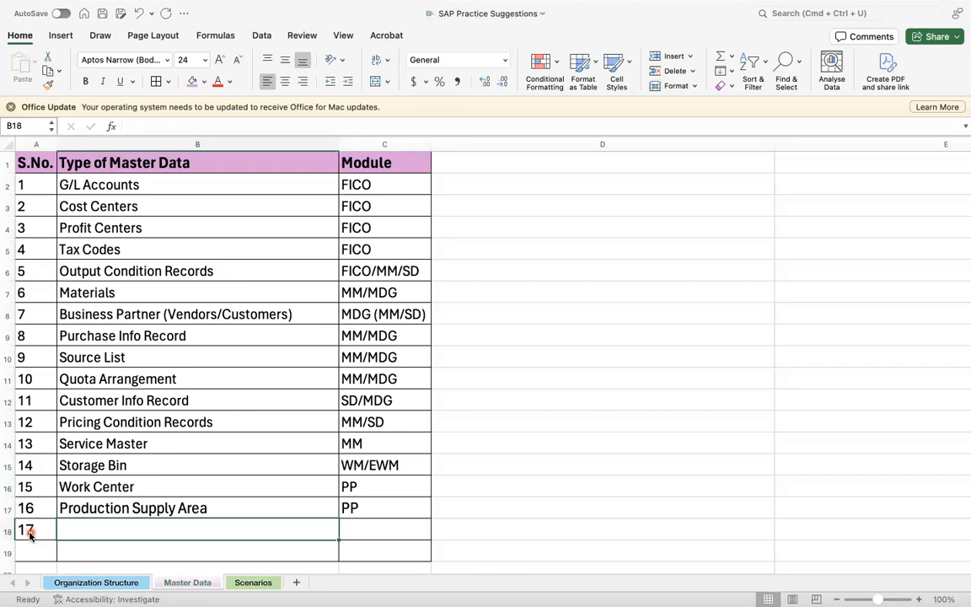
pyautogui.write('Bill o')
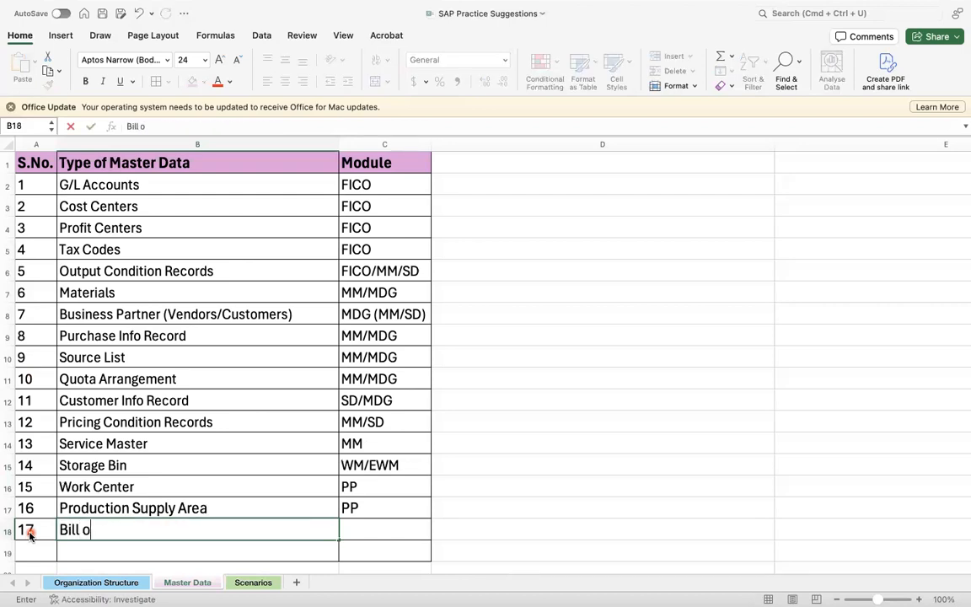
pyautogui.write('f Materila')
pyautogui.press('Tab')
pyautogui.hotkey('shift', 'Tab')
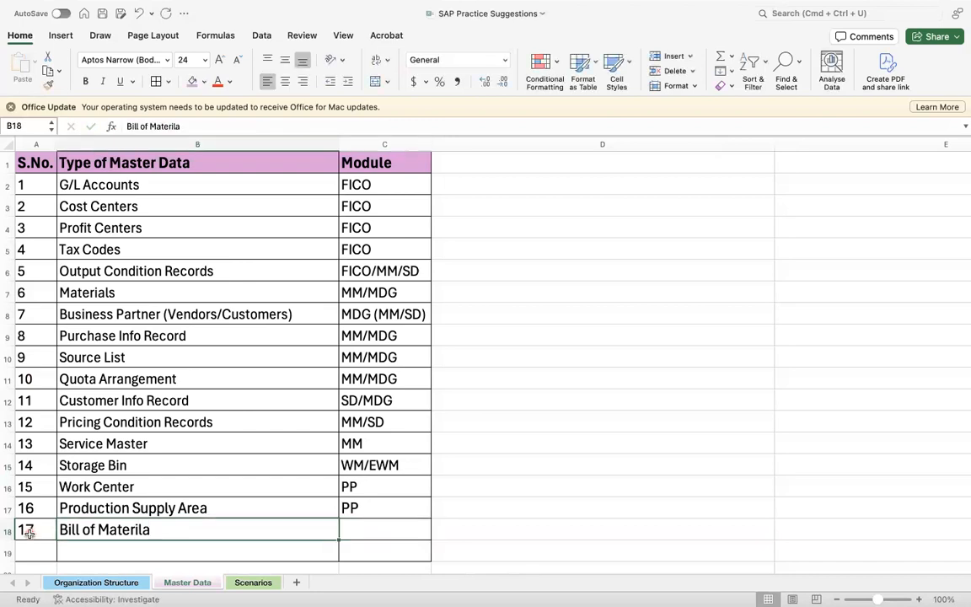
pyautogui.doubleClick(162, 528)
pyautogui.press('BackSpace')
pyautogui.press('BackSpace')
pyautogui.write('al')
pyautogui.press('Tab')
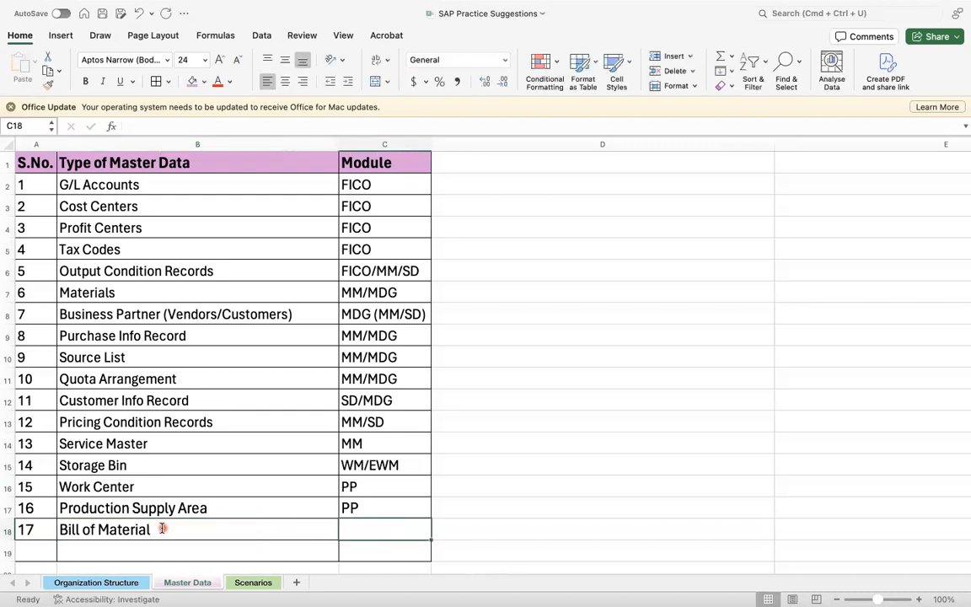
# Step: Enter PP/MM as the module for Bill of Material in C18
pyautogui.write('PP')
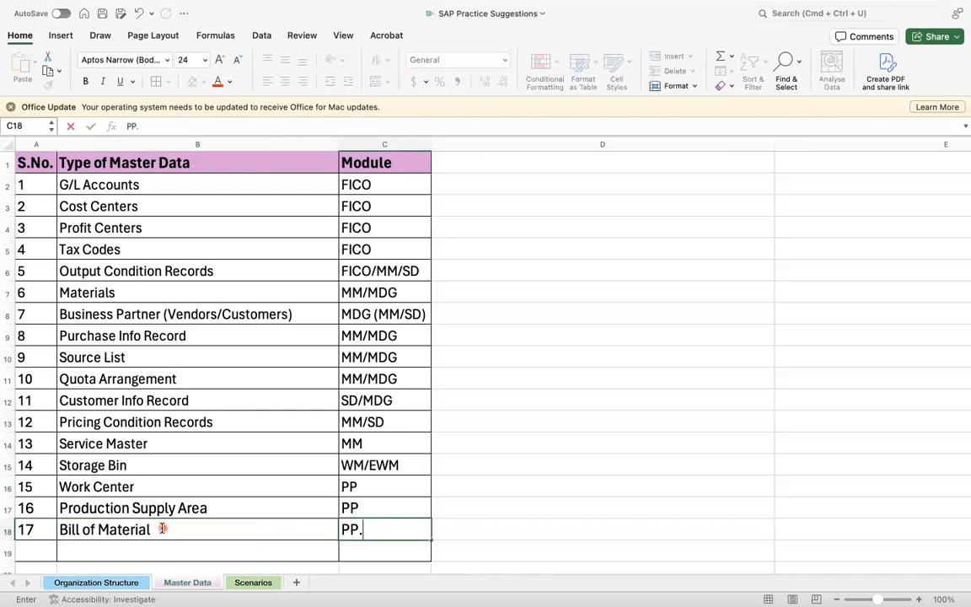
pyautogui.write('/MM')
pyautogui.press('Return')
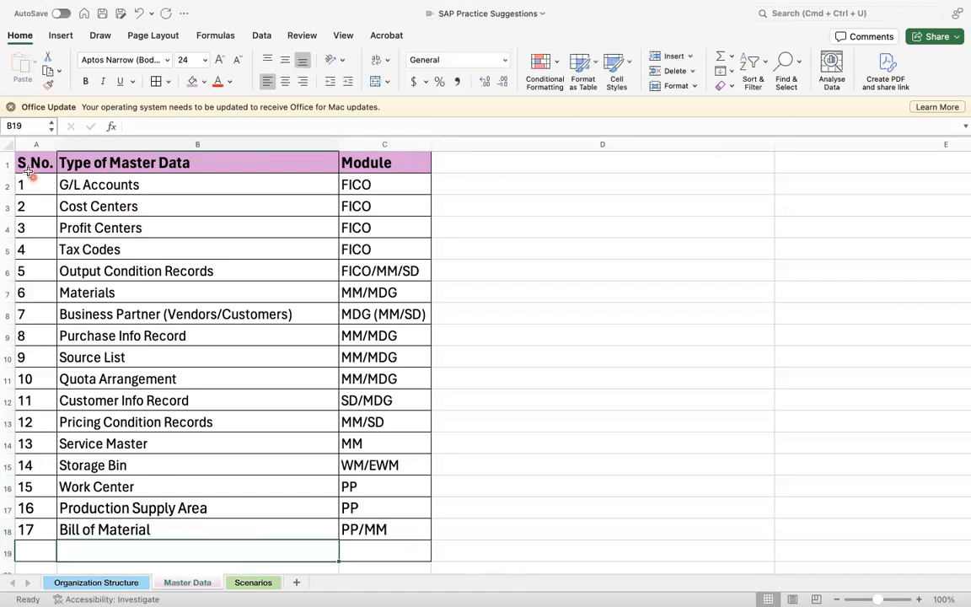
# Step: Set the font size of the whole Master Data sheet to 20
pyautogui.click(8, 145)
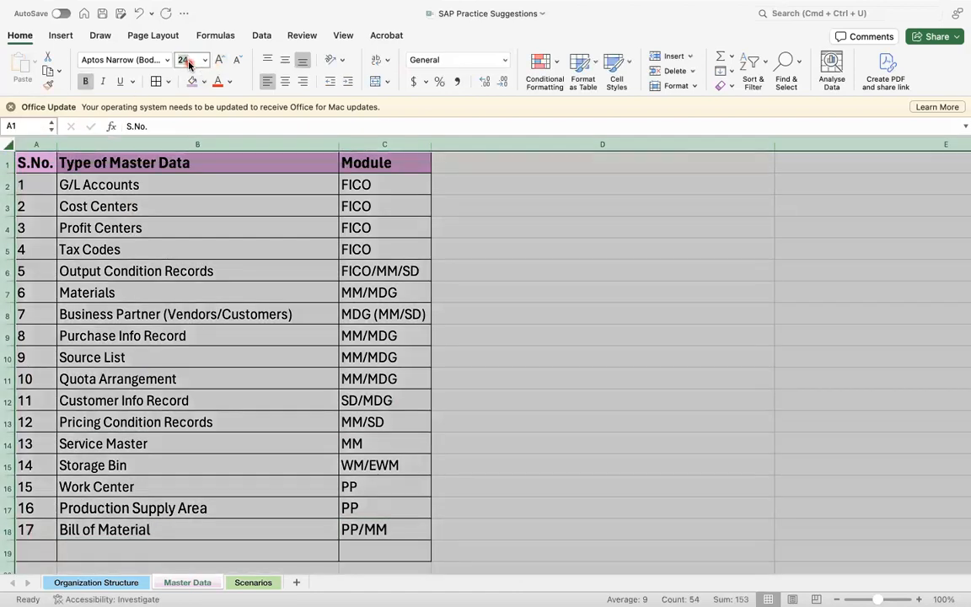
pyautogui.press('Return')
pyautogui.click(298, 236)
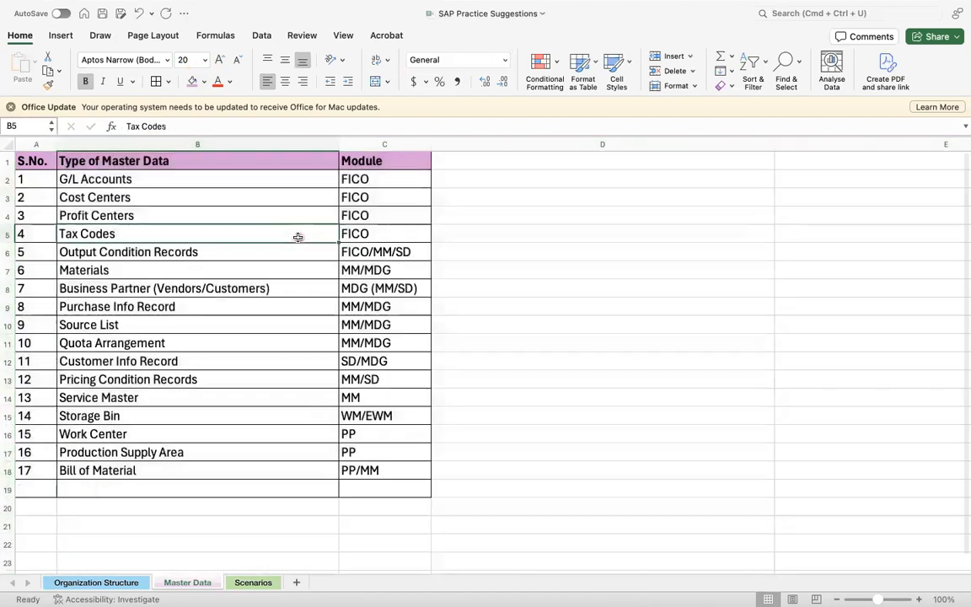
# Step: Fill row 19 with serial number 18, Production Version and module PP
pyautogui.click(33, 492)
pyautogui.write('18')
pyautogui.press('Tab')
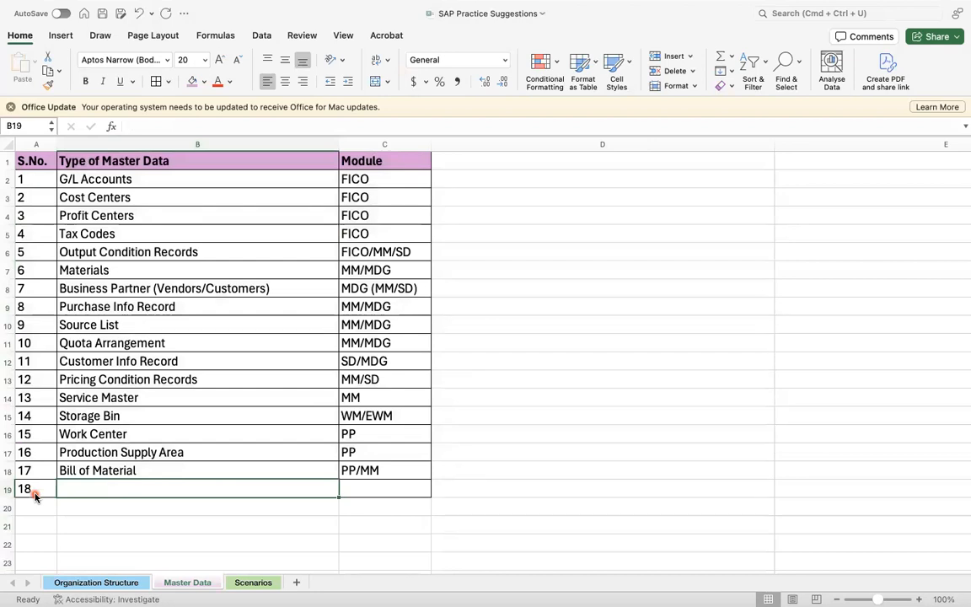
pyautogui.write('Production')
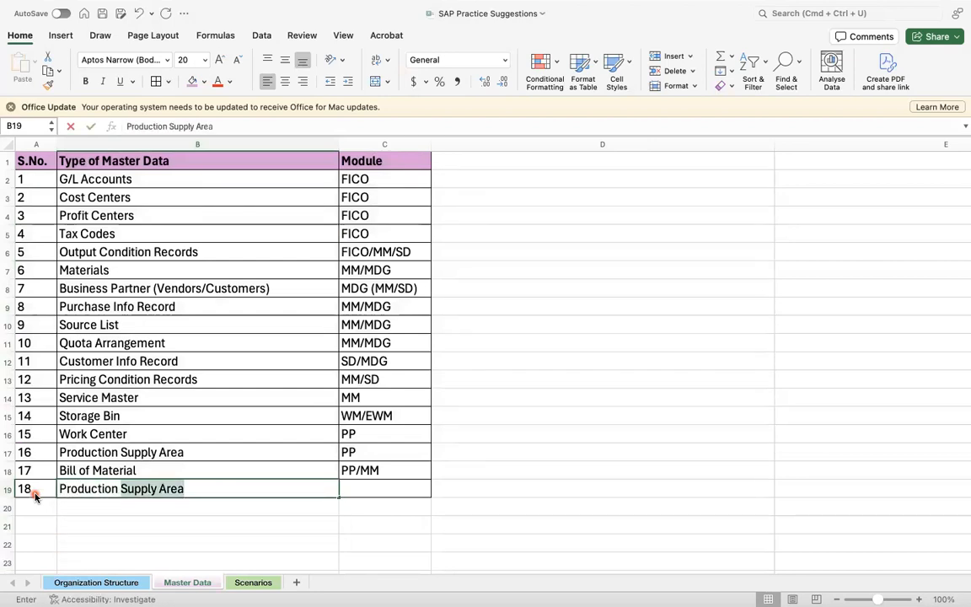
pyautogui.press('BackSpace')
pyautogui.write('Version')
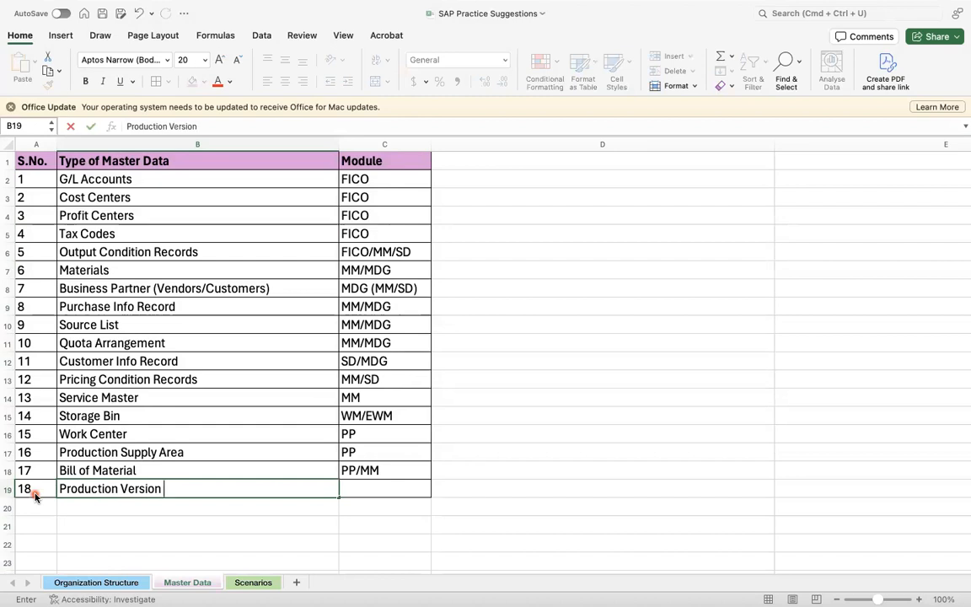
pyautogui.press('Tab')
pyautogui.write('PP')
pyautogui.press('Return')
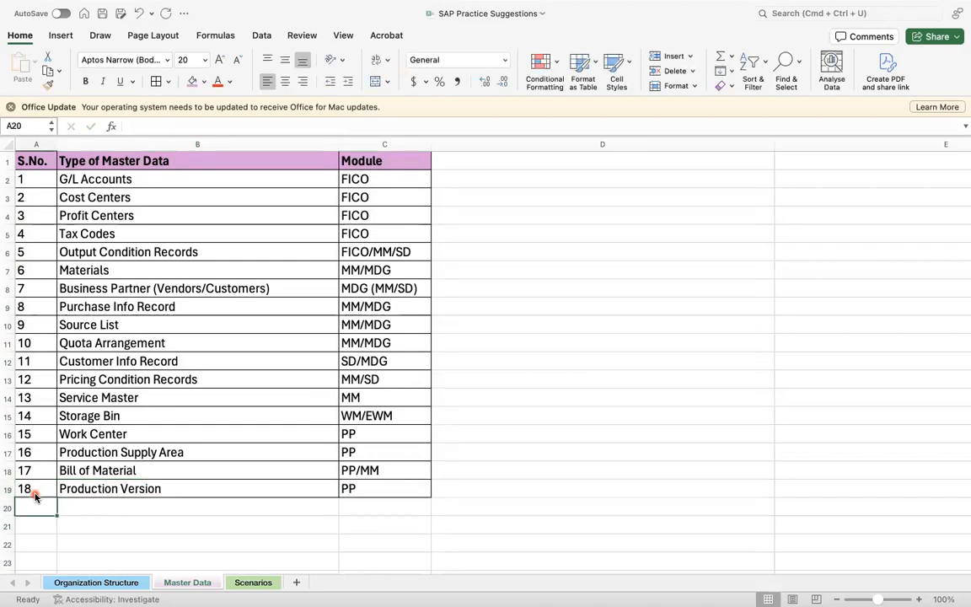
pyautogui.click(9, 507)
pyautogui.hotkey('ctrl', 'd')
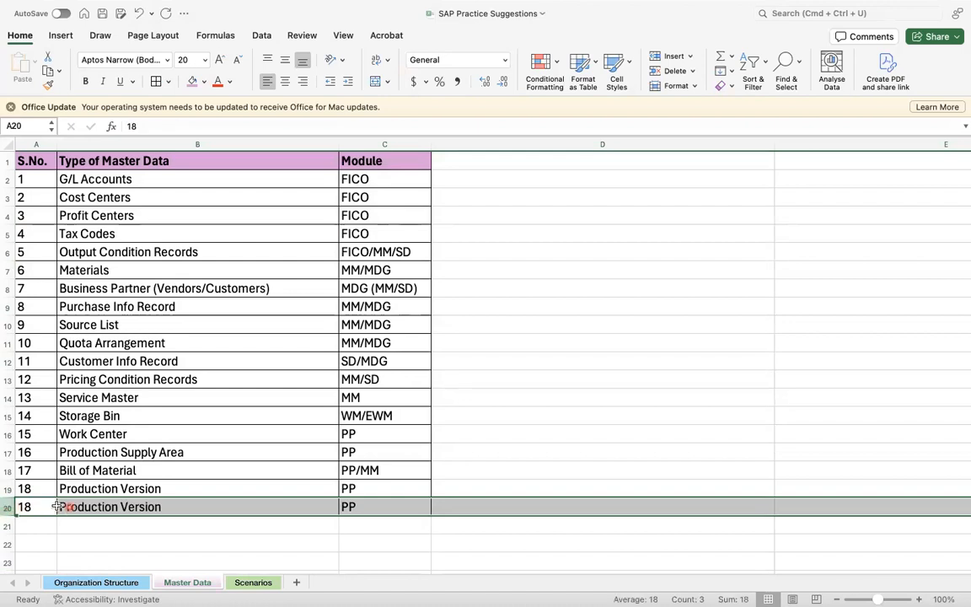
pyautogui.click(45, 505)
pyautogui.write('10')
pyautogui.press('BackSpace')
pyautogui.write('9')
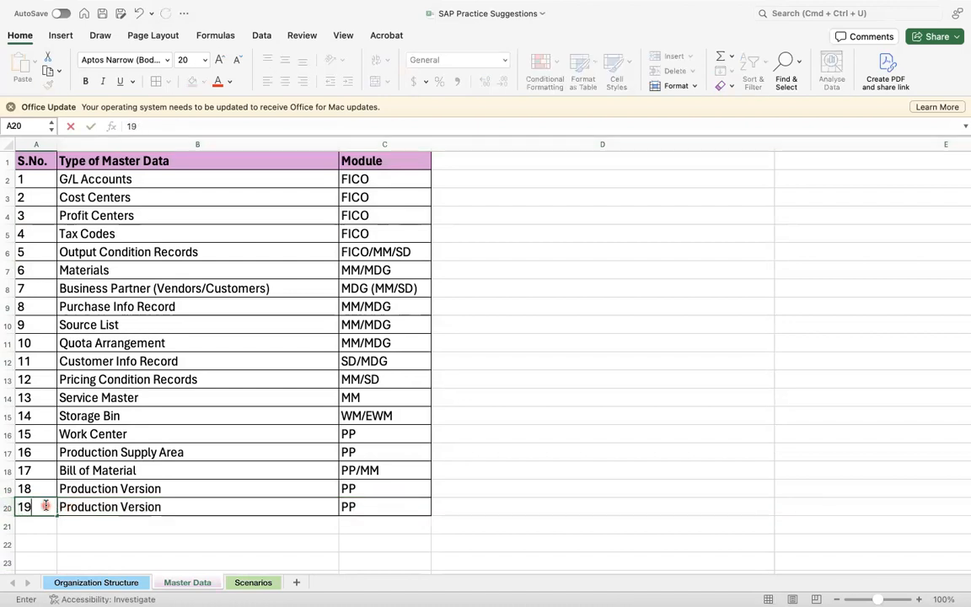
pyautogui.press('Tab')
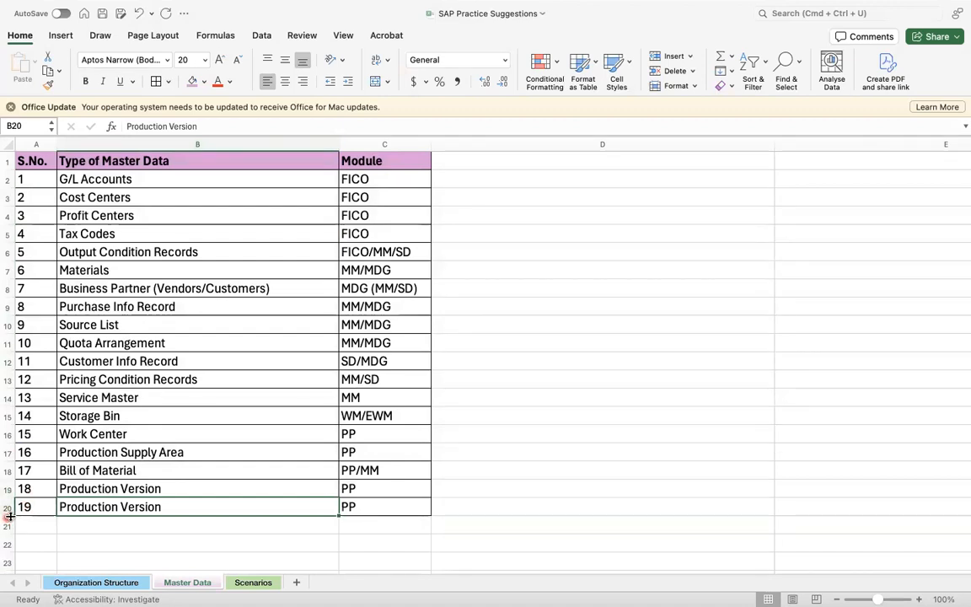
pyautogui.click(7, 508)
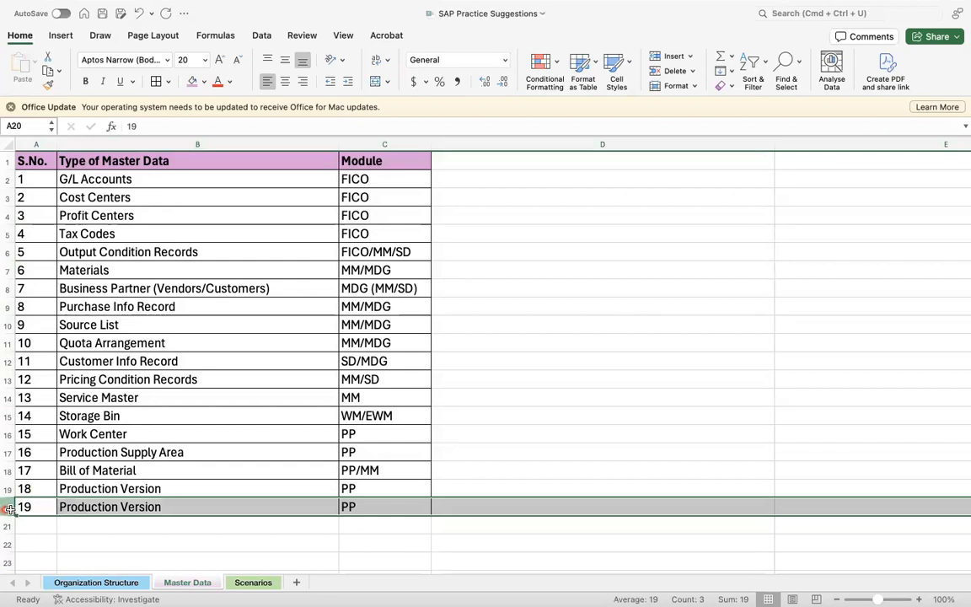
pyautogui.press('Delete')
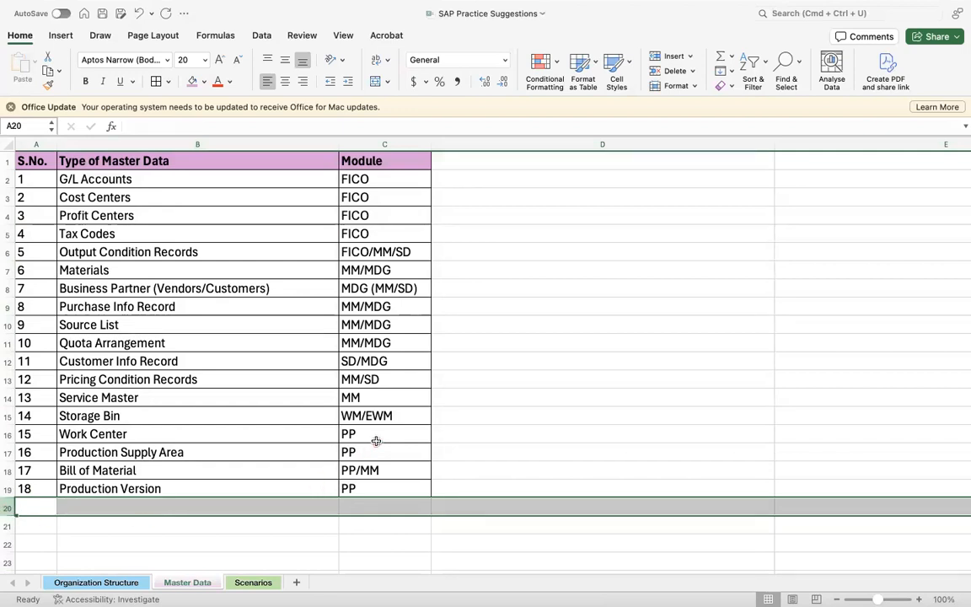
# Step: Review the condition and purchasing records in the Master Data sheet and the sales, purchasing, plant and warehouse units in the Organization Structure sheet
pyautogui.click(184, 359)
pyautogui.click(172, 378)
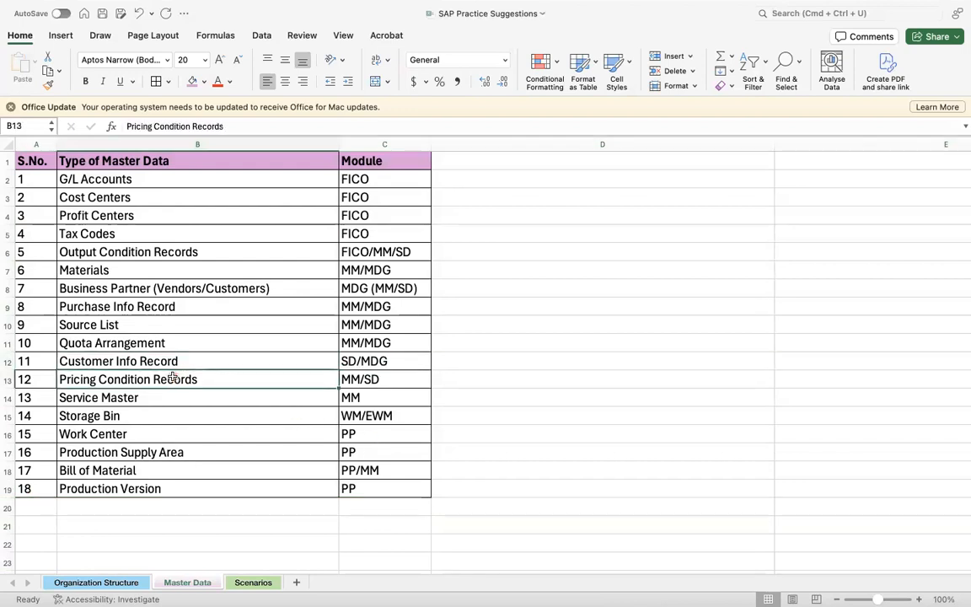
pyautogui.click(191, 251)
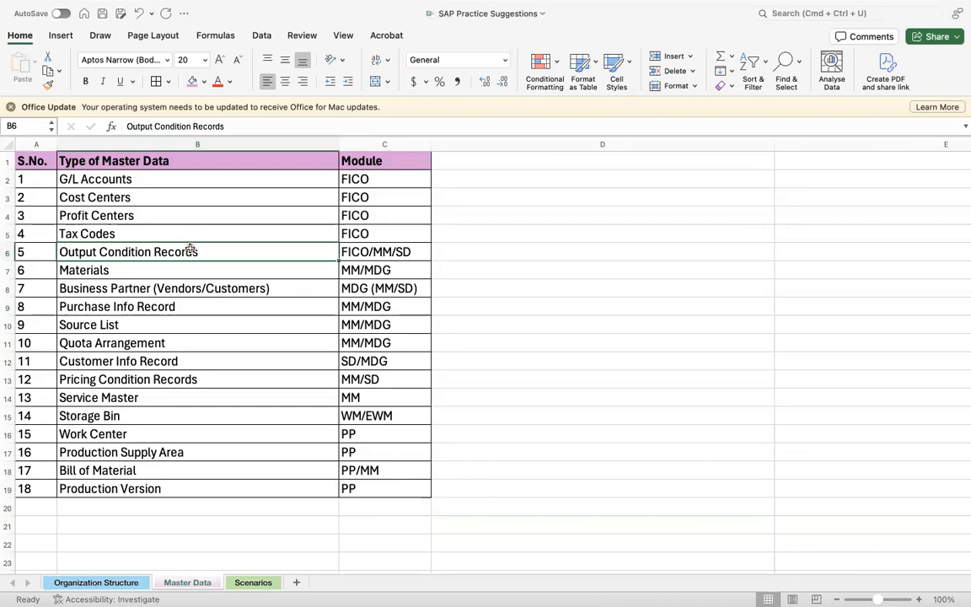
pyautogui.moveTo(144, 305); pyautogui.dragTo(147, 344)
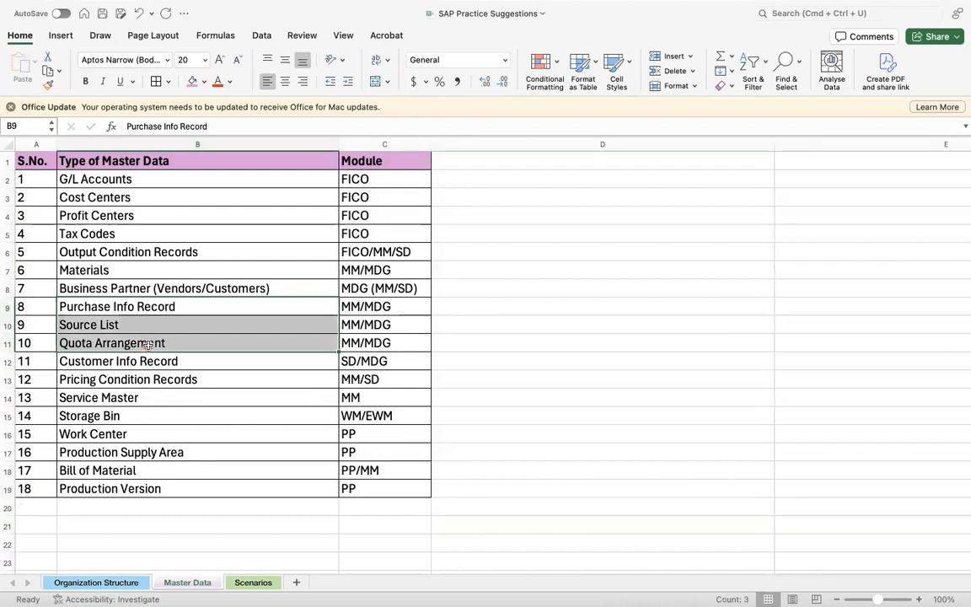
pyautogui.click(252, 582)
pyautogui.click(192, 180)
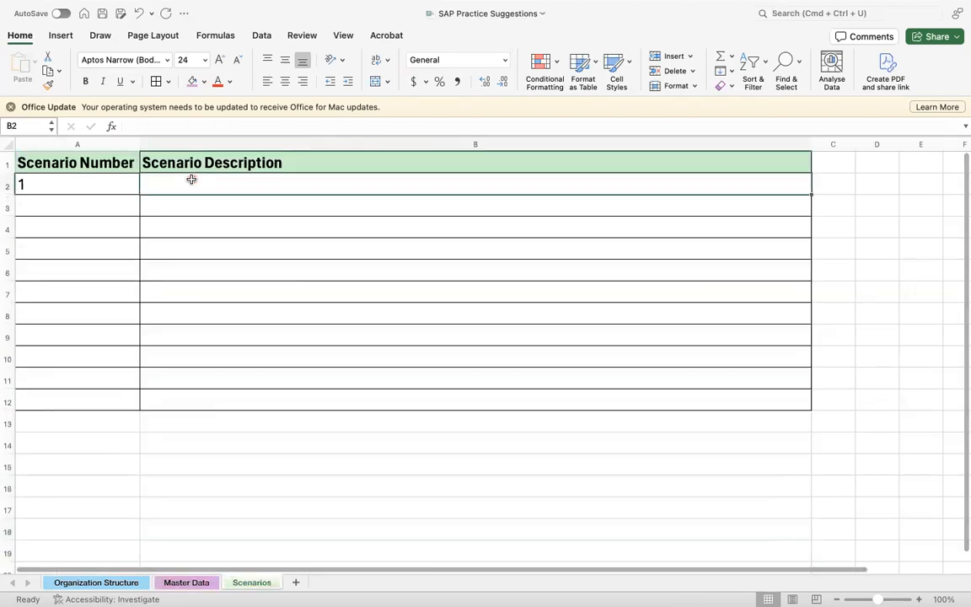
pyautogui.click(96, 582)
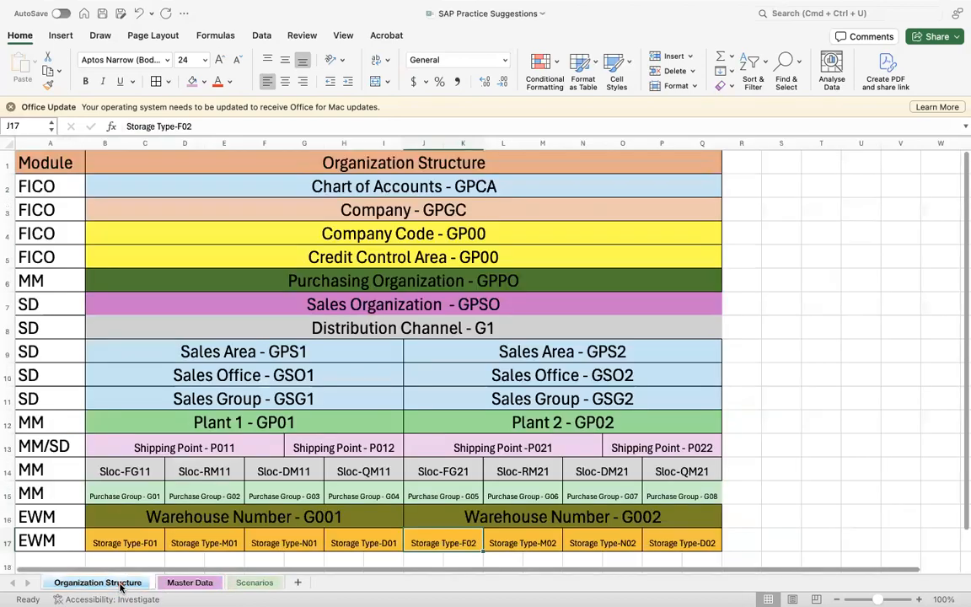
pyautogui.click(242, 419)
pyautogui.click(472, 400)
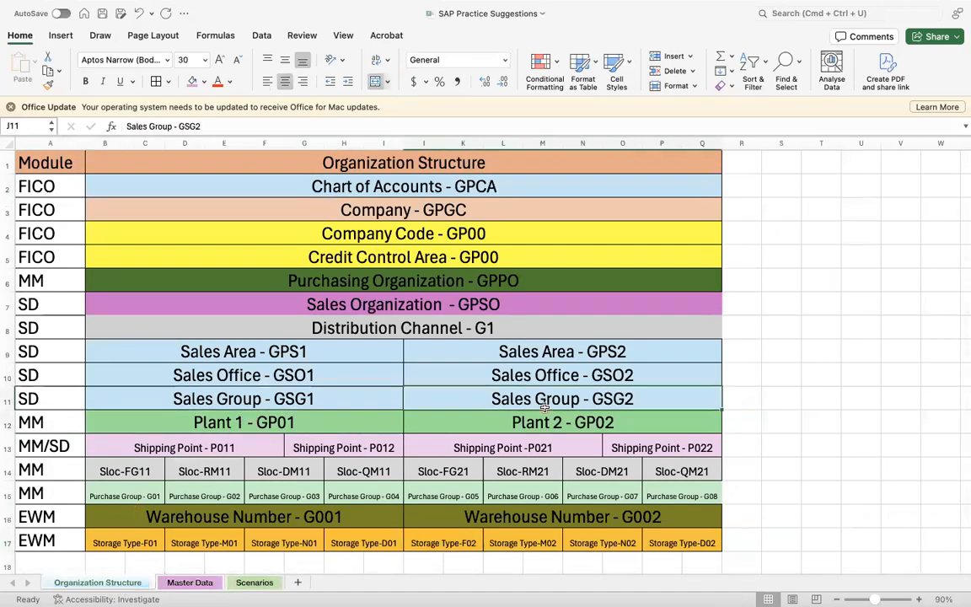
pyautogui.click(282, 373)
pyautogui.click(364, 305)
pyautogui.click(428, 271)
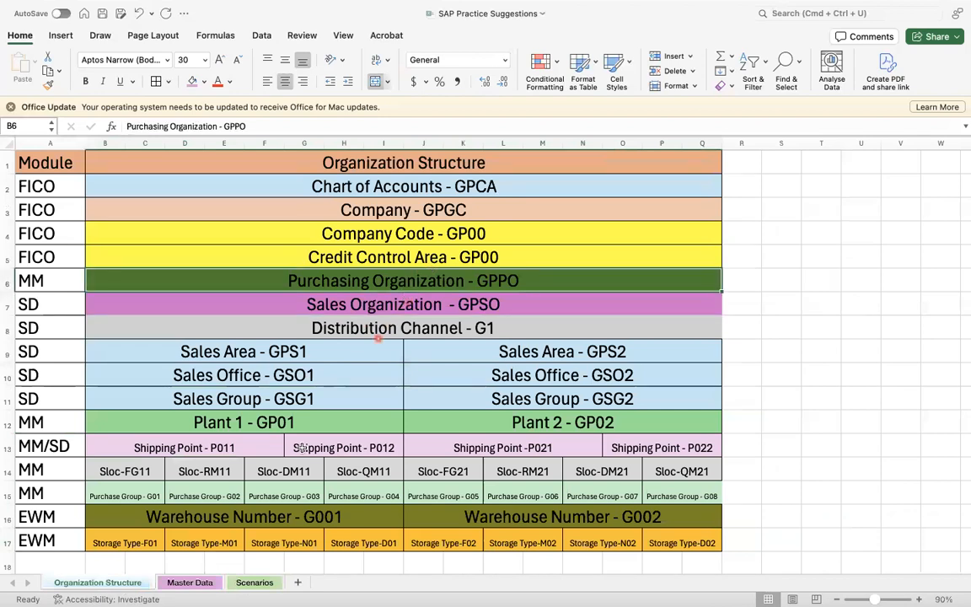
pyautogui.click(300, 421)
pyautogui.click(253, 516)
# Step: Rename the Scenario Number header on the Scenarios sheet to S.No. and fit column A to its contents
pyautogui.click(254, 582)
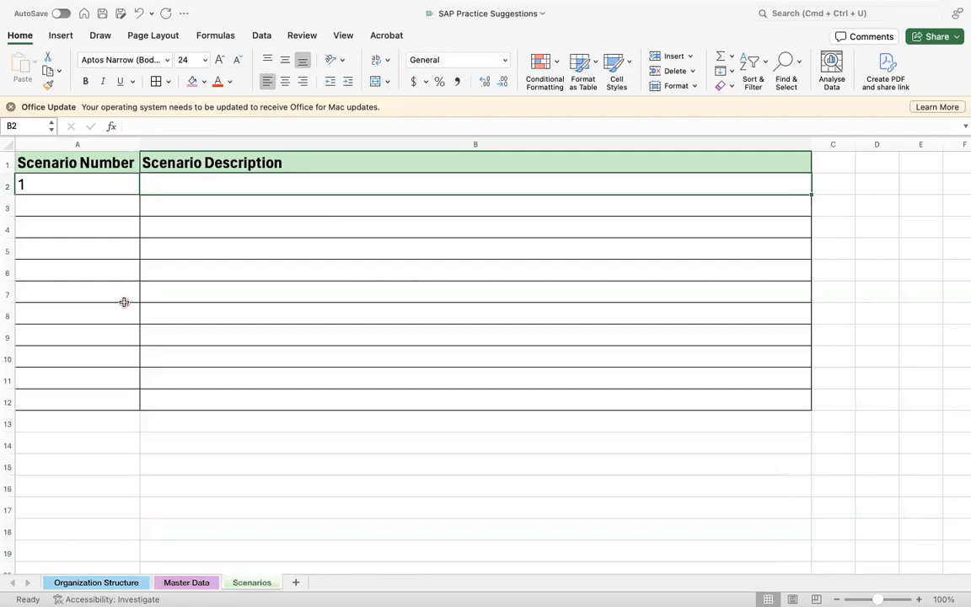
pyautogui.click(77, 160)
pyautogui.write('S.nO')
pyautogui.press('BackSpace')
pyautogui.press('BackSpace')
pyautogui.write('No.')
pyautogui.press('Return')
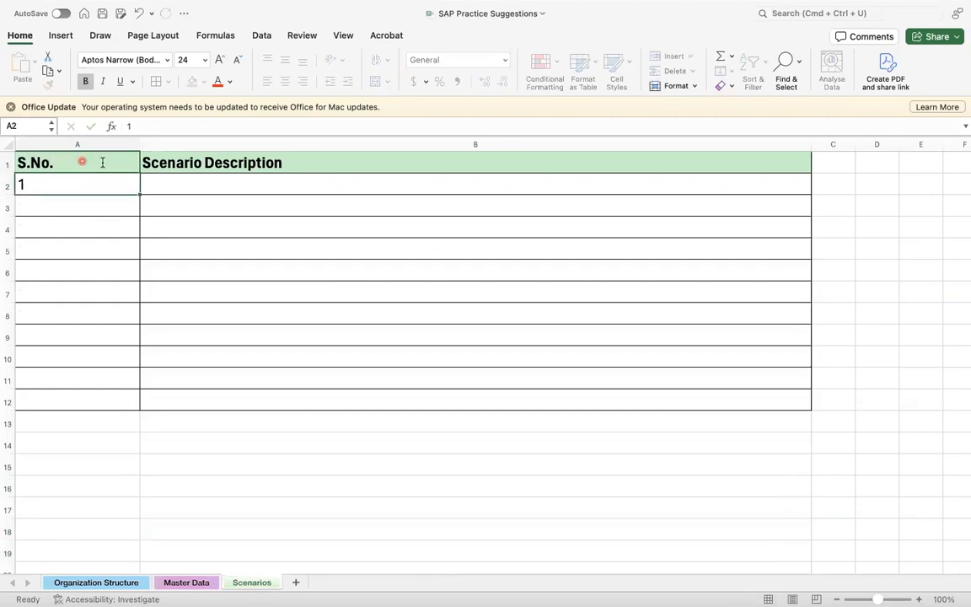
pyautogui.doubleClick(140, 145)
# Step: Enter "Standard Procurement to Plant 1 from Vendor" as the description of scenario 1 in B2
pyautogui.click(97, 190)
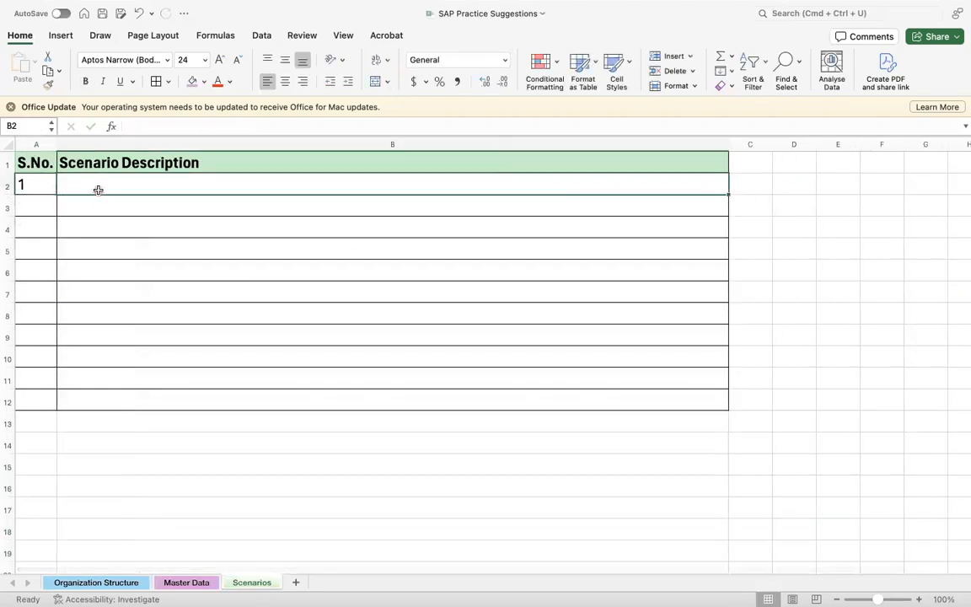
pyautogui.write('Standard Procurement t')
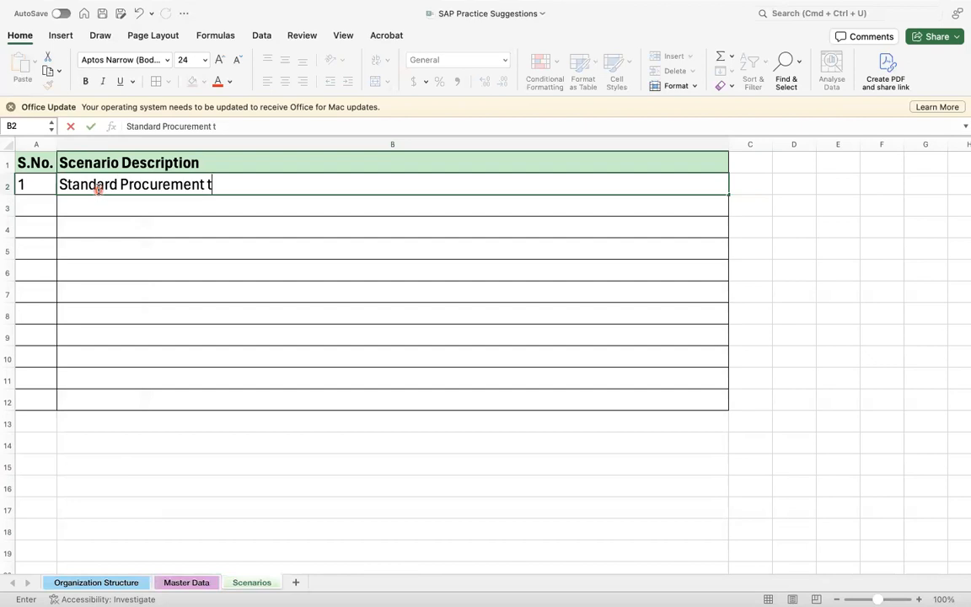
pyautogui.write('o Plant 1')
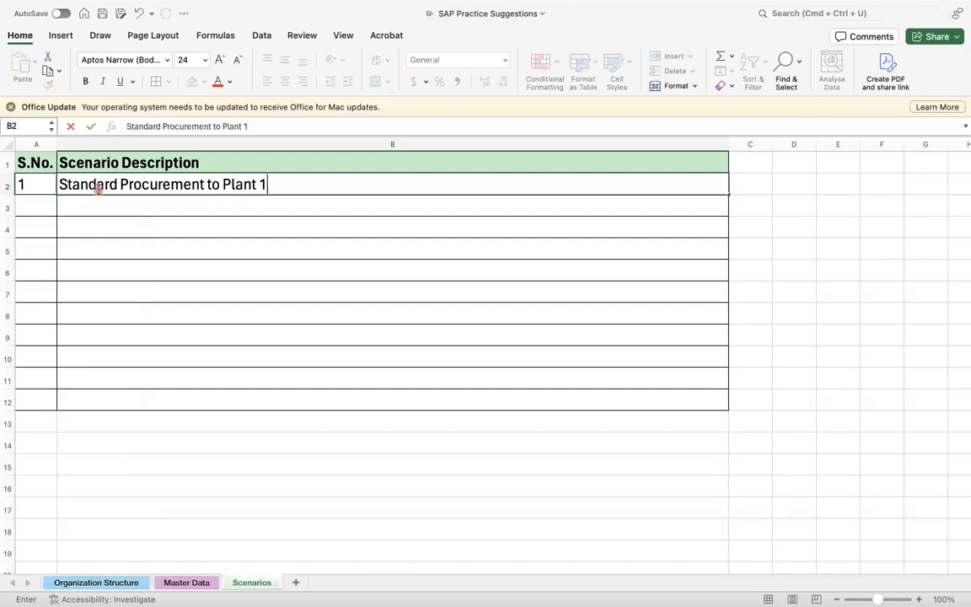
pyautogui.write(' from Vendor')
pyautogui.press('Return')
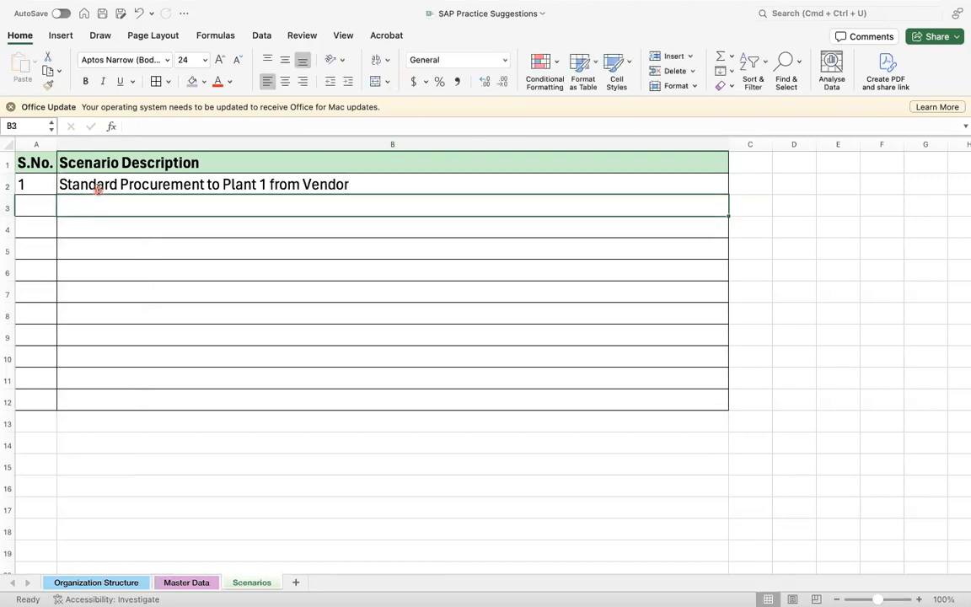
# Step: Add scenario 2 in row 3 of the Scenarios sheet with the description "Stock Transport Order to Plant 2 from Plant 1"
pyautogui.click(21, 199)
pyautogui.write('2')
pyautogui.press('Tab')
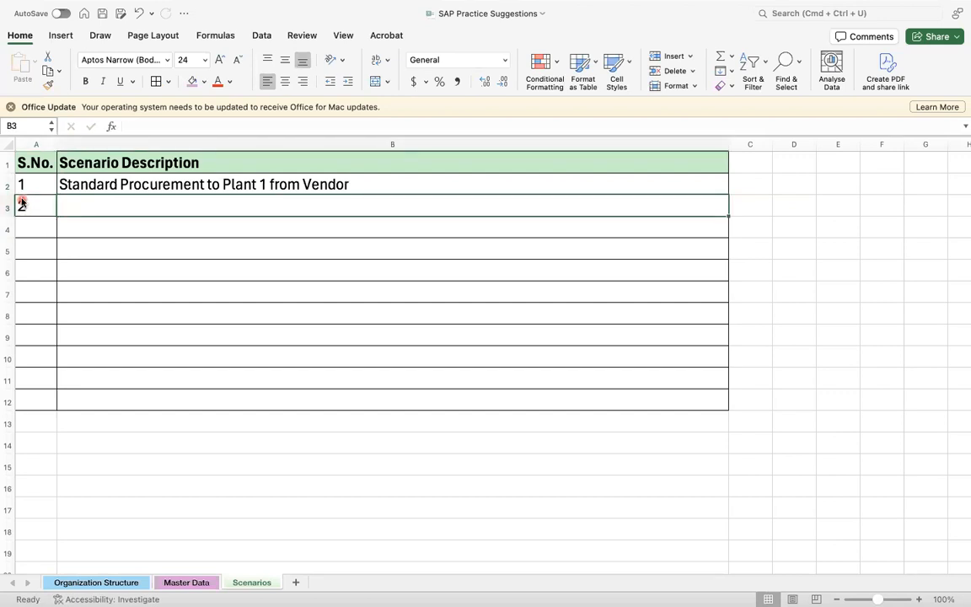
pyautogui.write('Stock')
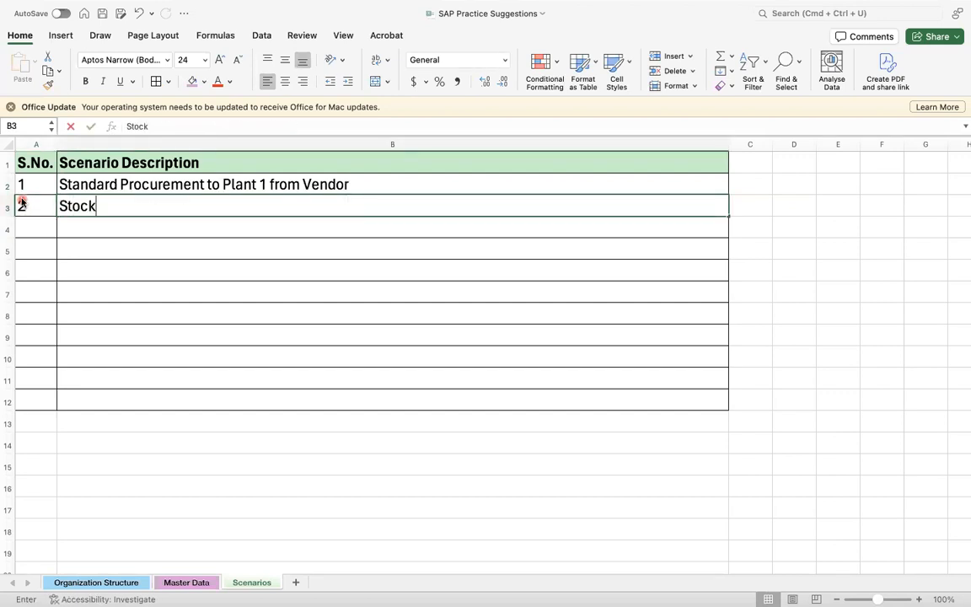
pyautogui.write(' Transport')
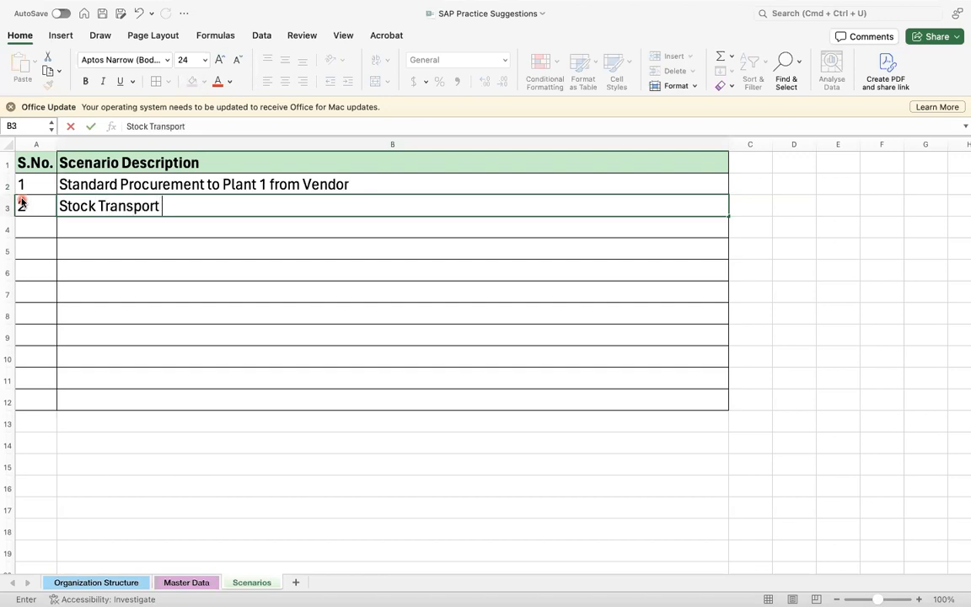
pyautogui.write(' Order to Pl')
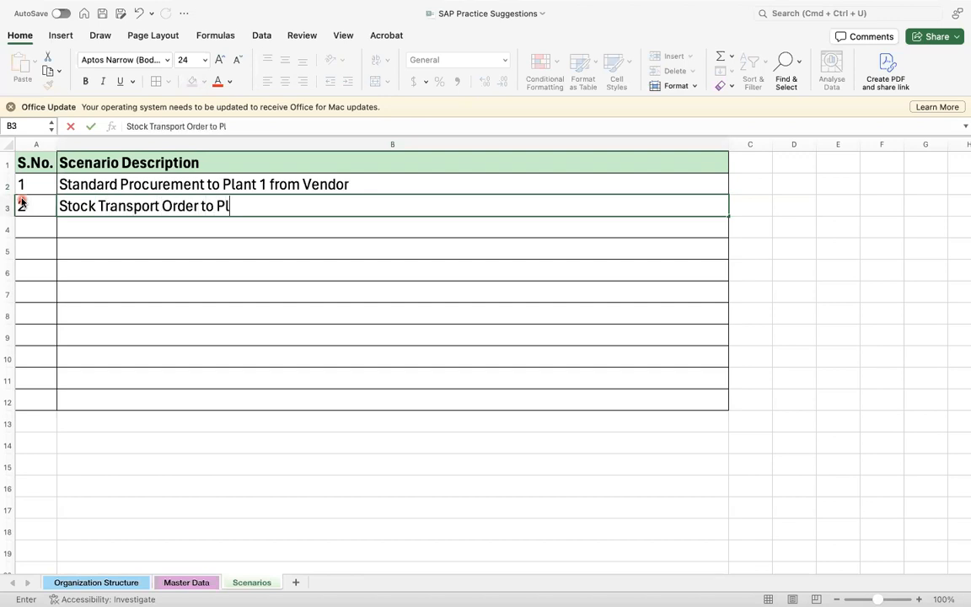
pyautogui.write('ant 2 FRO')
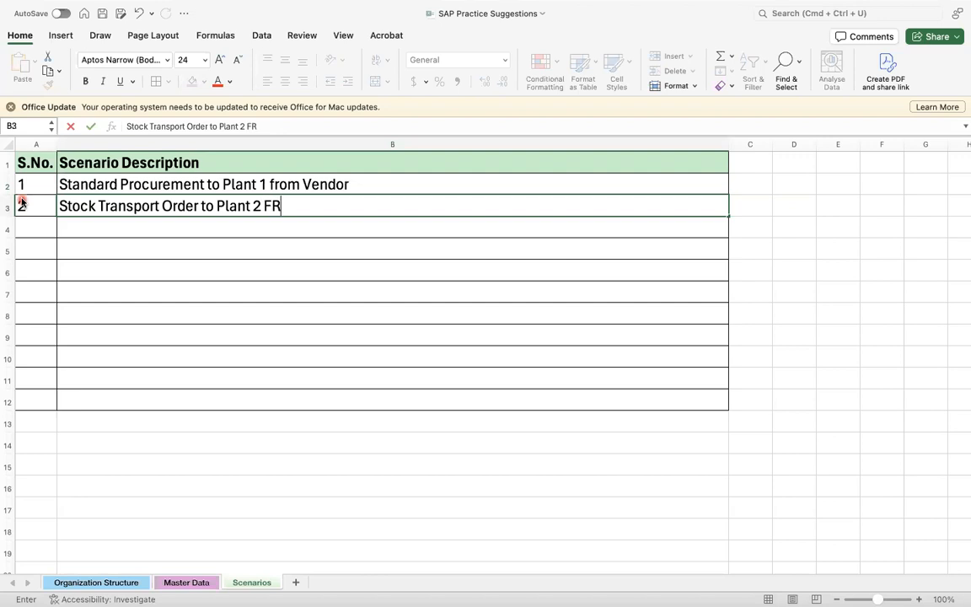
pyautogui.press('BackSpace')
pyautogui.press('BackSpace')
pyautogui.press('BackSpace')
pyautogui.press('BackSpace')
pyautogui.write('f')
pyautogui.press('BackSpace')
pyautogui.write('from Plant 1')
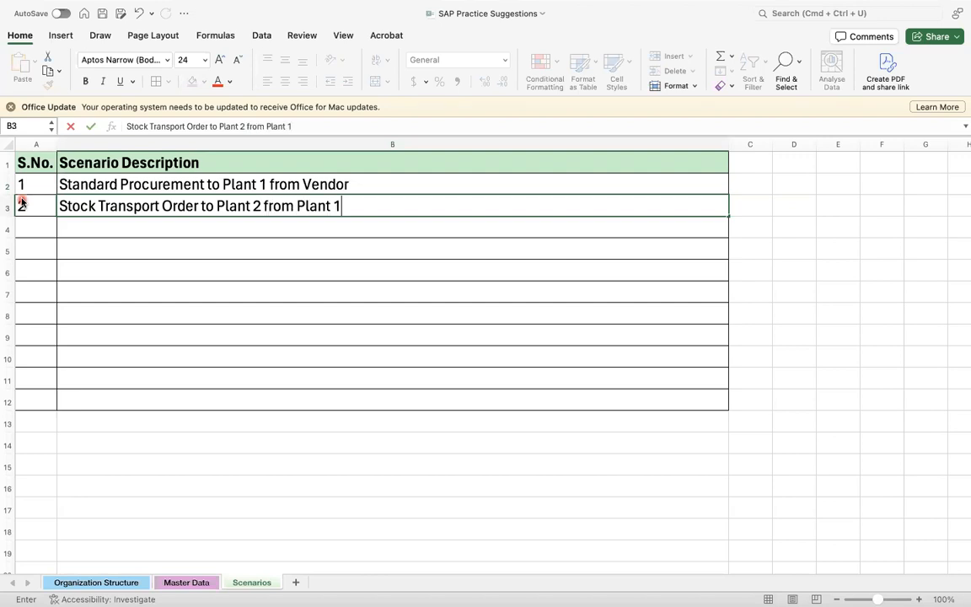
pyautogui.press('Return')
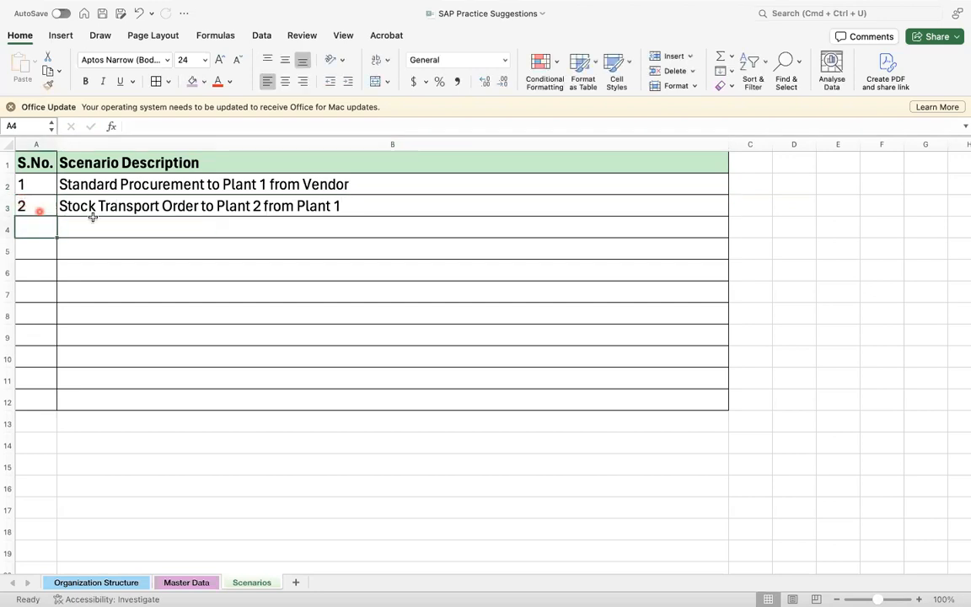
# Step: Insert "process to move the stock from" after "Stock Transport Order" in the scenario 2 description
pyautogui.click(202, 209)
pyautogui.doubleClick(202, 207)
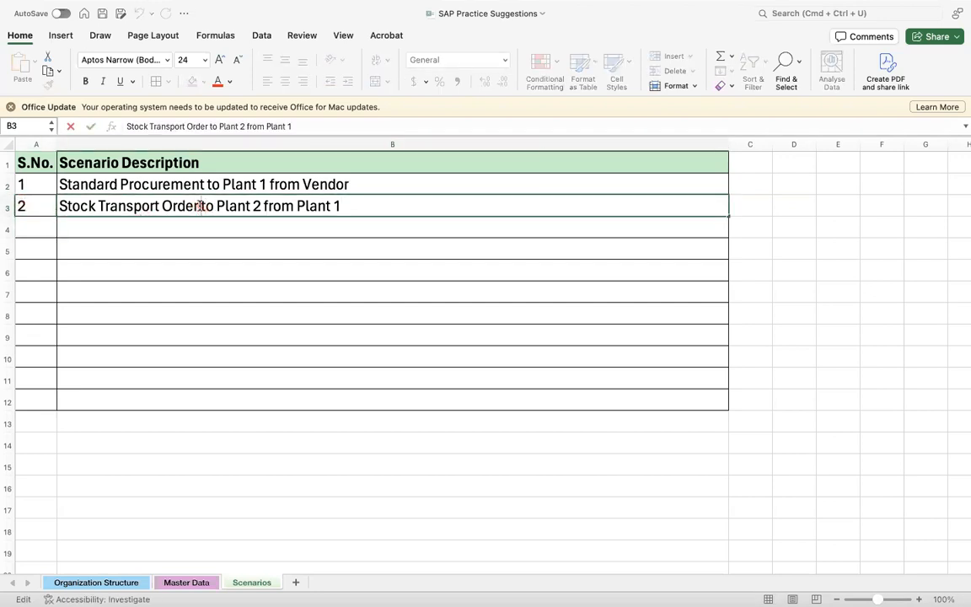
pyautogui.write('pro')
pyautogui.press('BackSpace')
pyautogui.press('BackSpace')
pyautogui.press('BackSpace')
pyautogui.write('process to move the stock from')
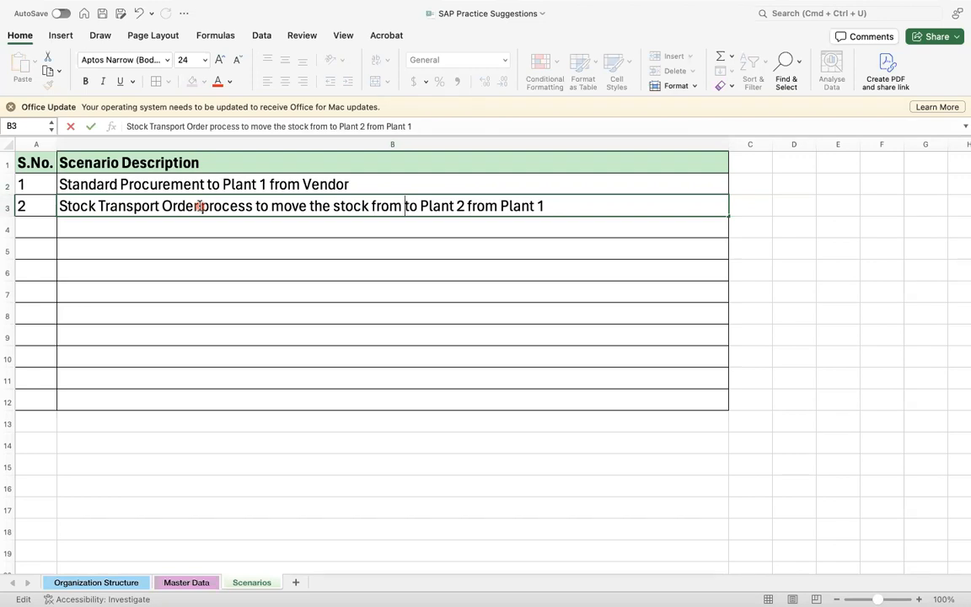
pyautogui.click(290, 265)
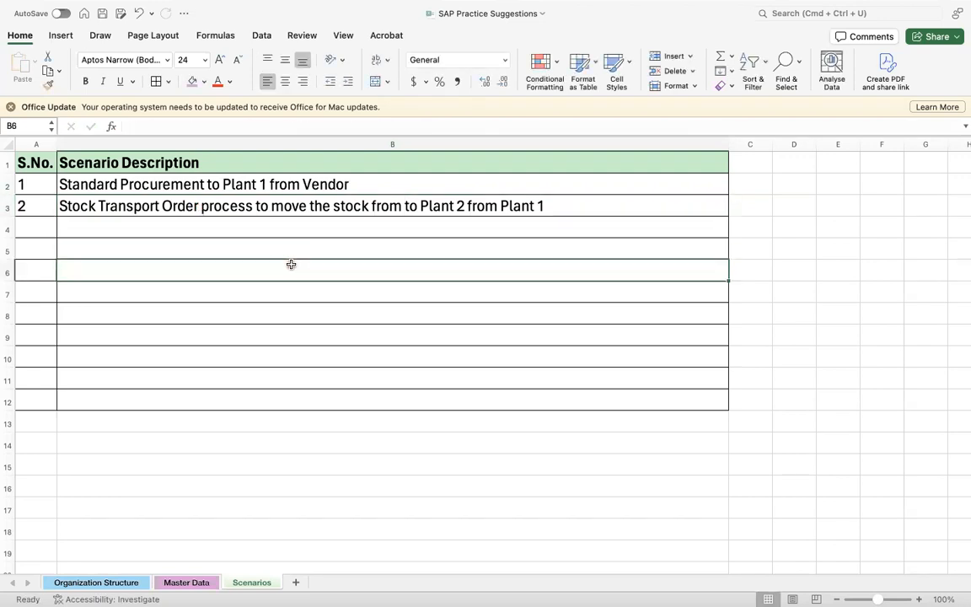
pyautogui.click(439, 211)
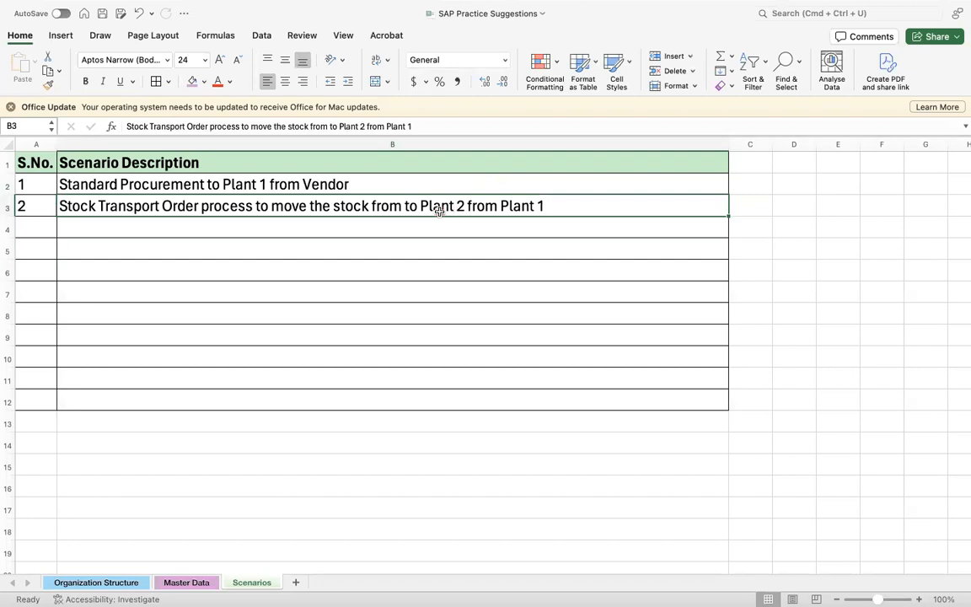
# Step: Add scenario 3 in row 4 with the description "Sales Process"
pyautogui.click(28, 225)
pyautogui.write('3')
pyautogui.press('Tab')
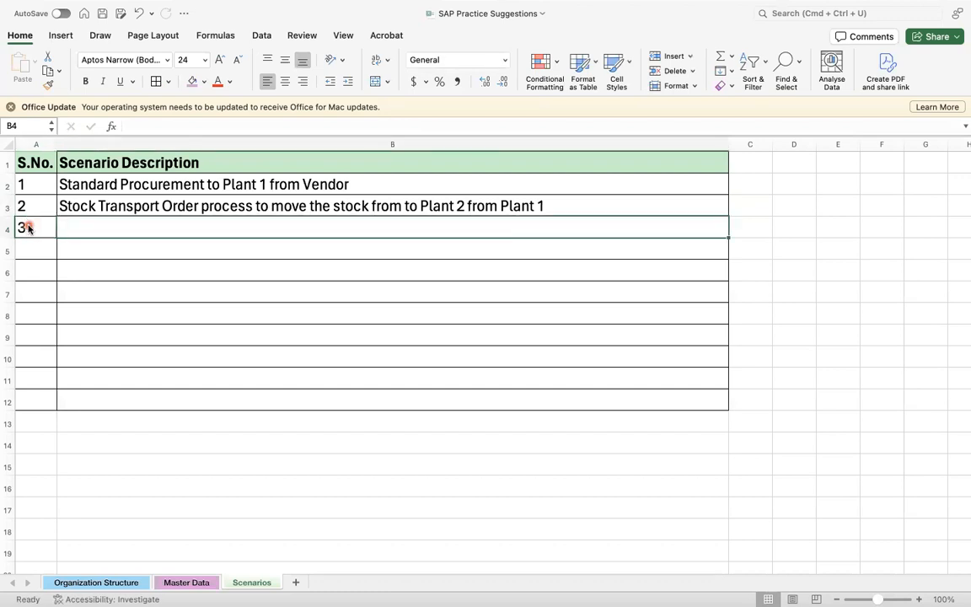
pyautogui.write('Sa')
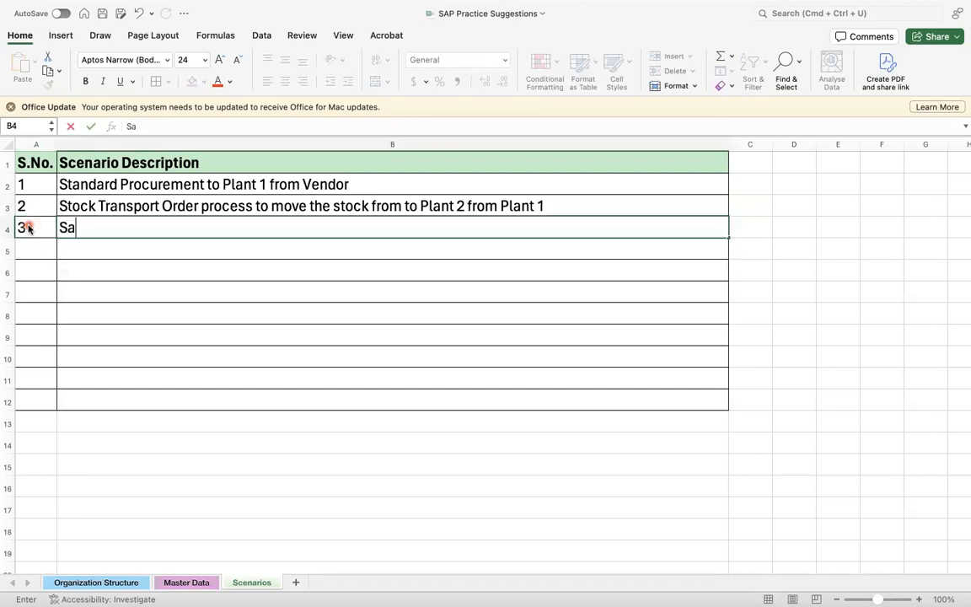
pyautogui.write('les Process')
pyautogui.press('Return')
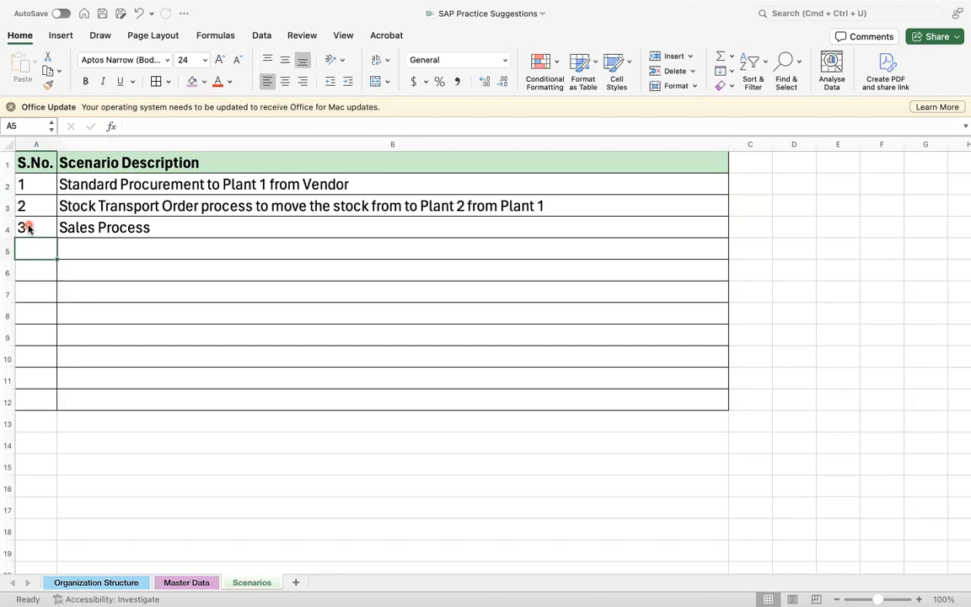
# Step: Extend the scenario 3 description to "Sales Process to sell the goods to Customer"
pyautogui.click(185, 232)
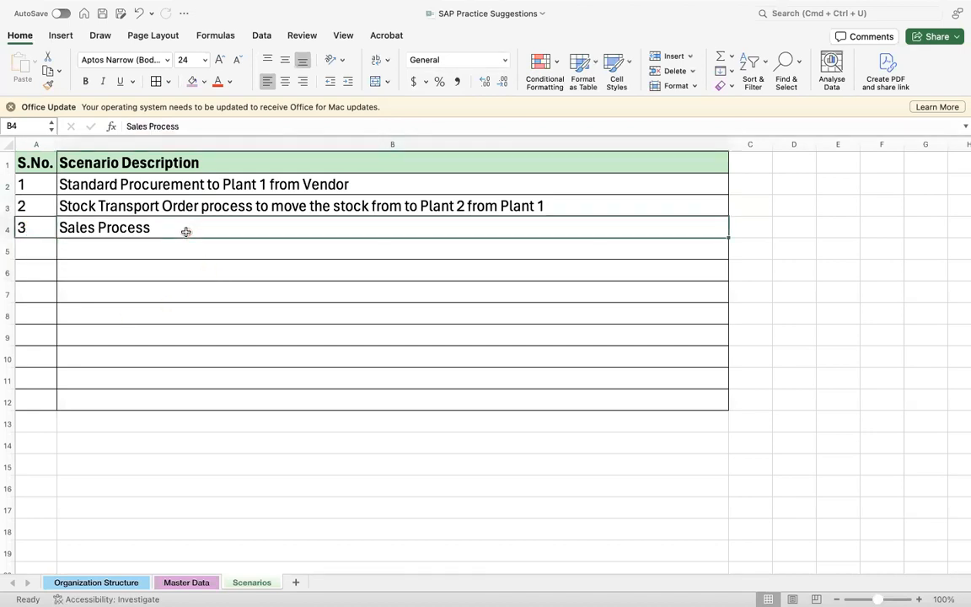
pyautogui.doubleClick(186, 231)
pyautogui.write('to sell the goods to Customer')
pyautogui.press('Return')
# Step: Add scenario 4 in row 5 with the description "Goods Issue for Cost Centre"
pyautogui.click(27, 249)
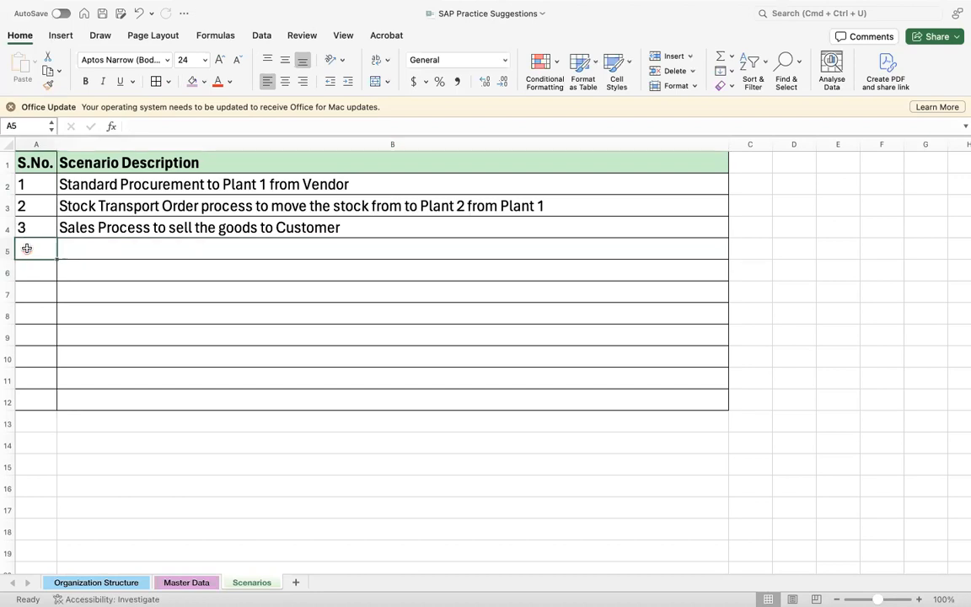
pyautogui.write('4')
pyautogui.press('Tab')
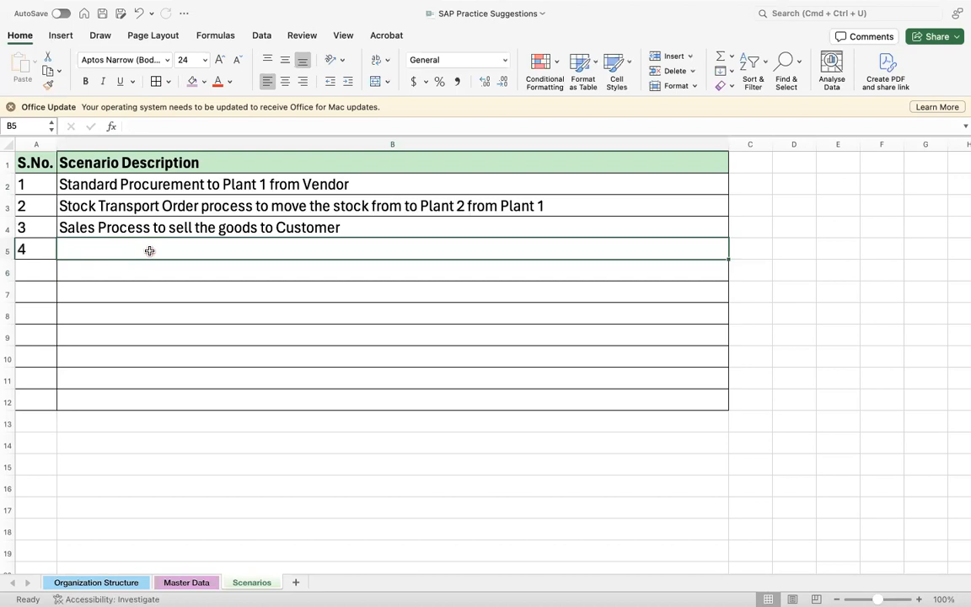
pyautogui.write('Good')
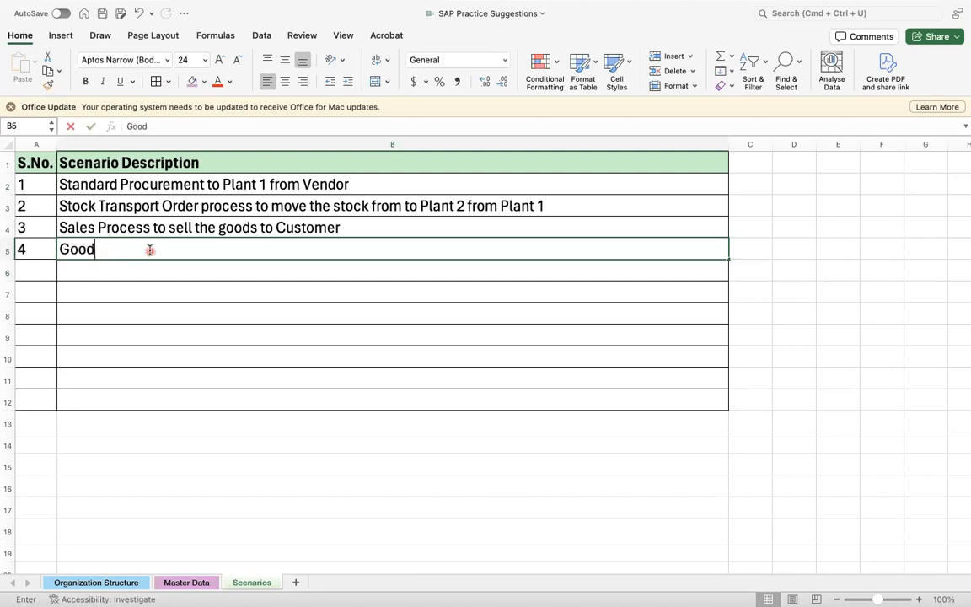
pyautogui.write('s Issue for Cso')
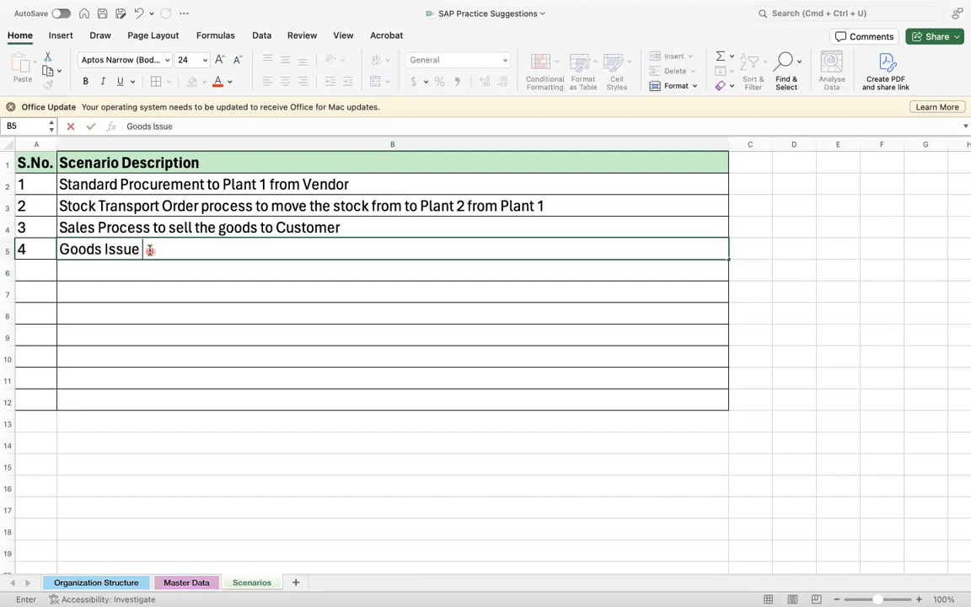
pyautogui.press('BackSpace')
pyautogui.press('BackSpace')
pyautogui.write('os')
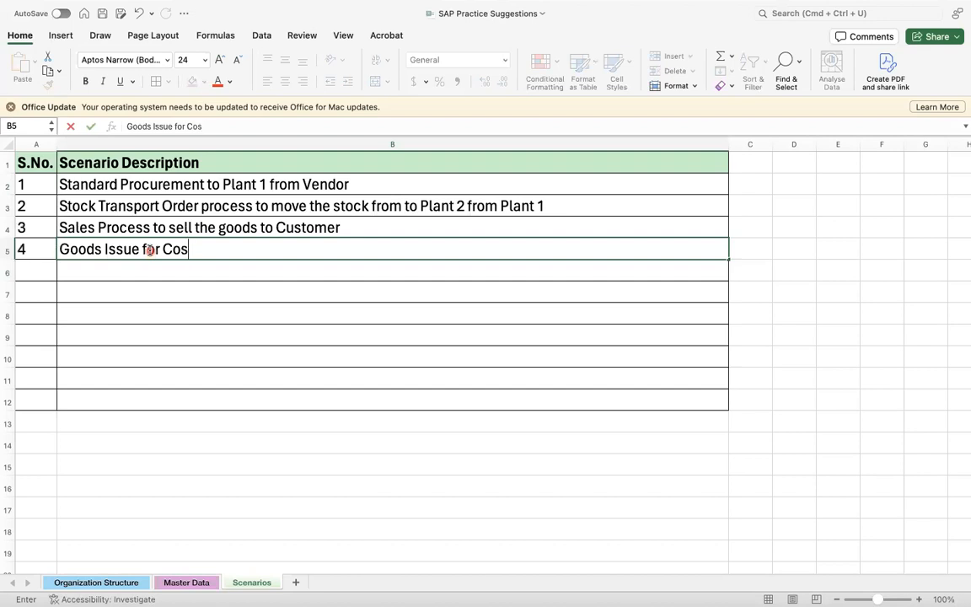
pyautogui.write('t Cent')
pyautogui.press('BackSpace')
pyautogui.write('entre')
pyautogui.press('Return')
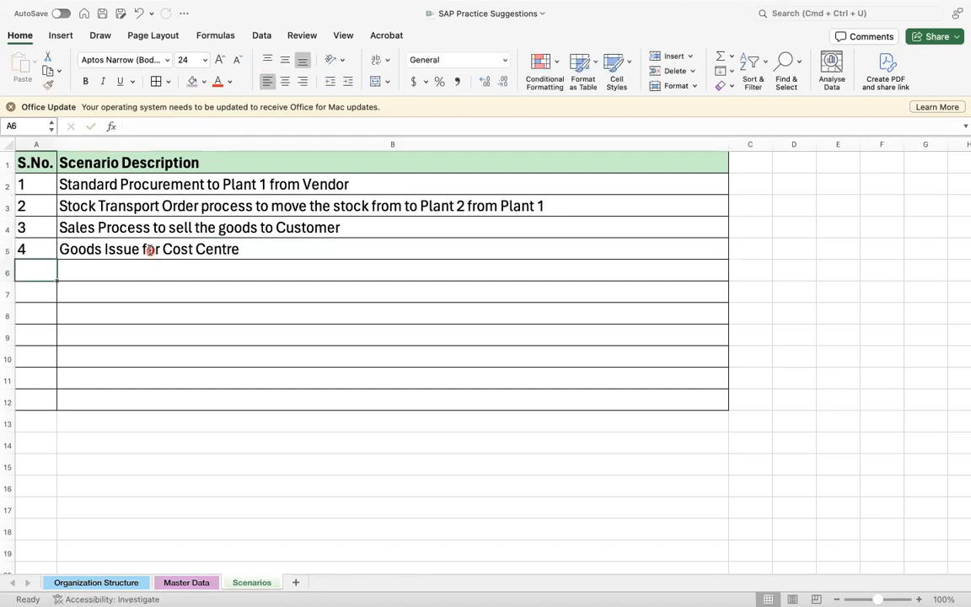
# Step: Add scenario 5 in row 6 with the description "Goods issue for Scrapping"
pyautogui.write('5')
pyautogui.click(84, 270)
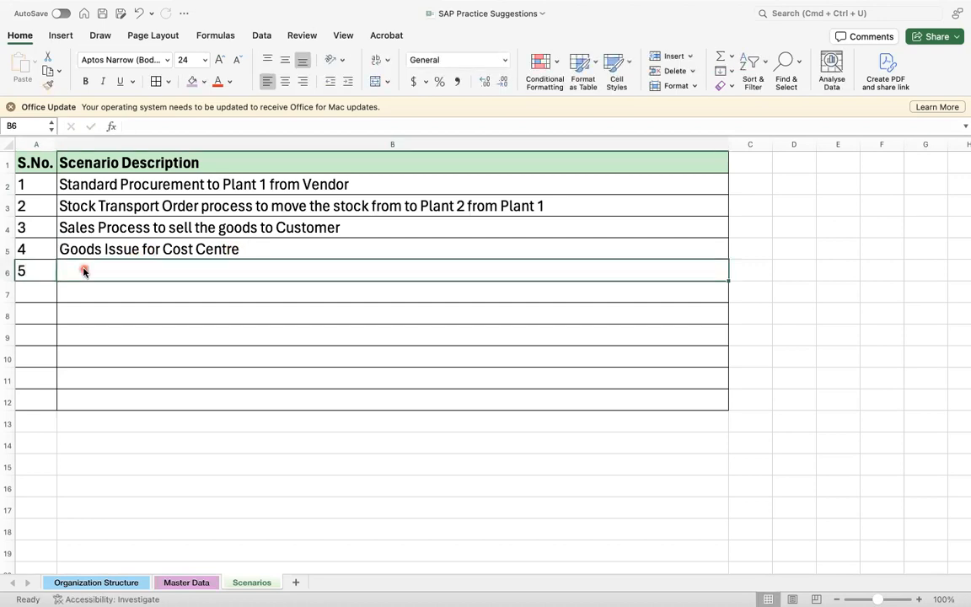
pyautogui.write('Goods i')
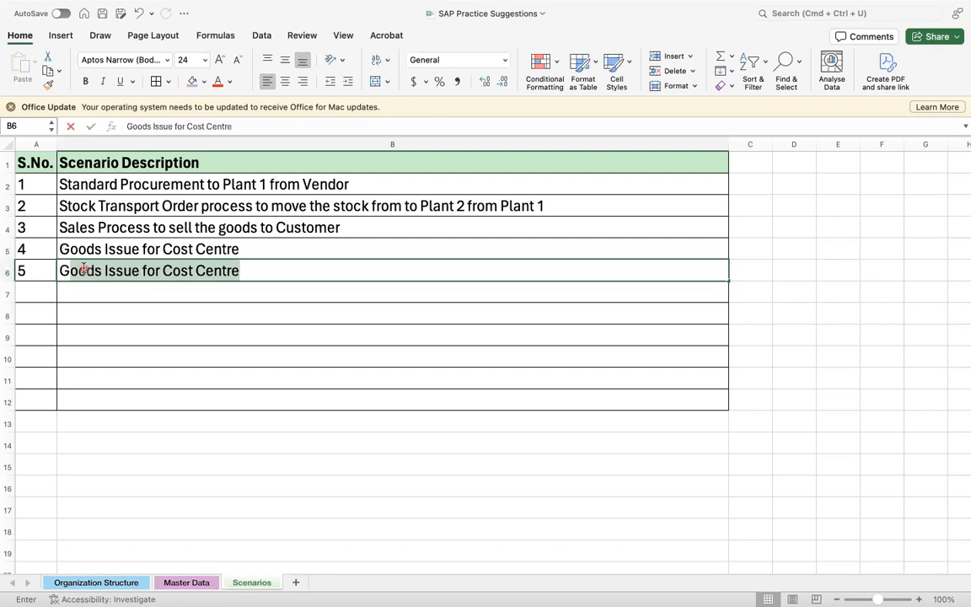
pyautogui.write('ssue')
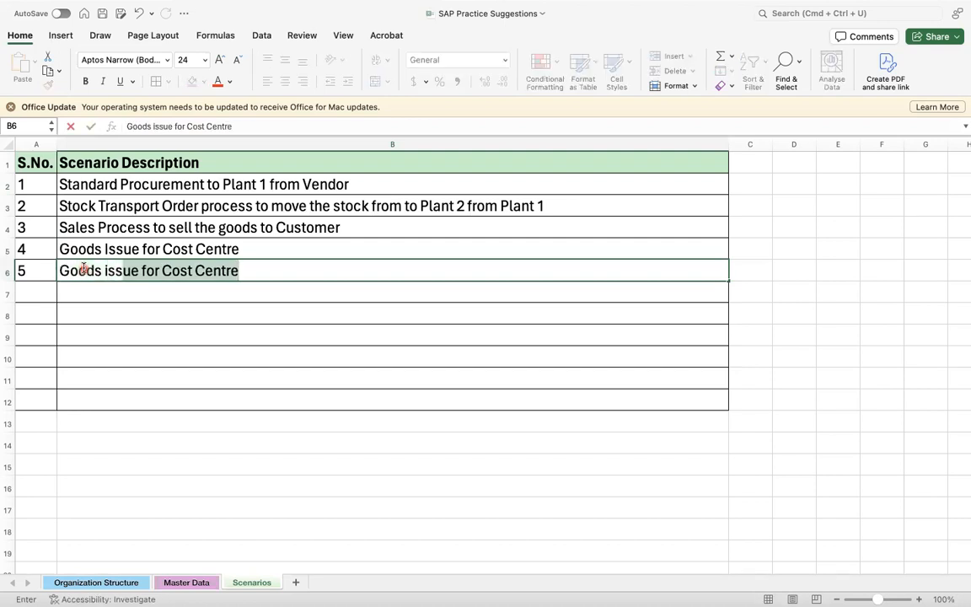
pyautogui.write('Scrapping')
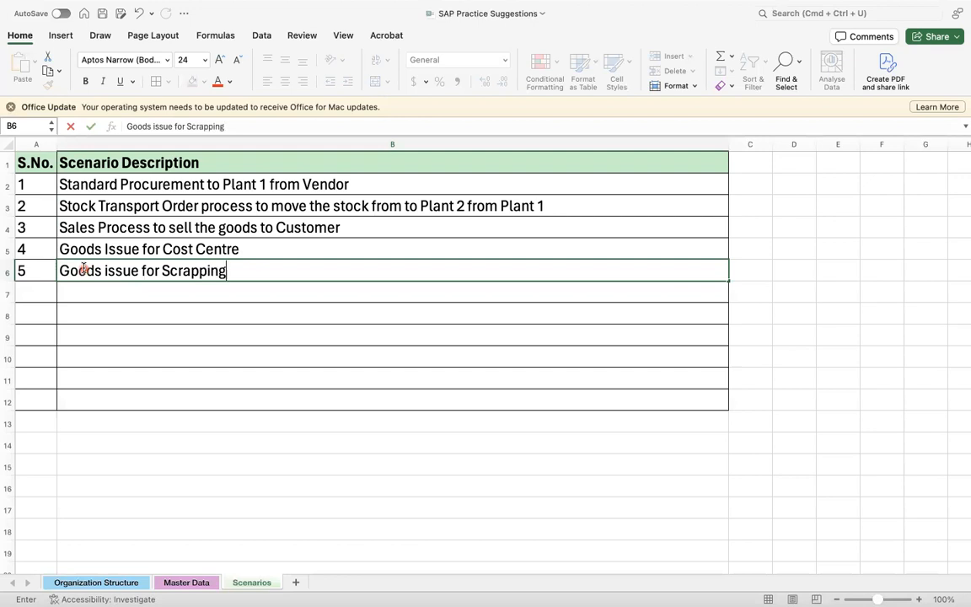
pyautogui.press('Return')
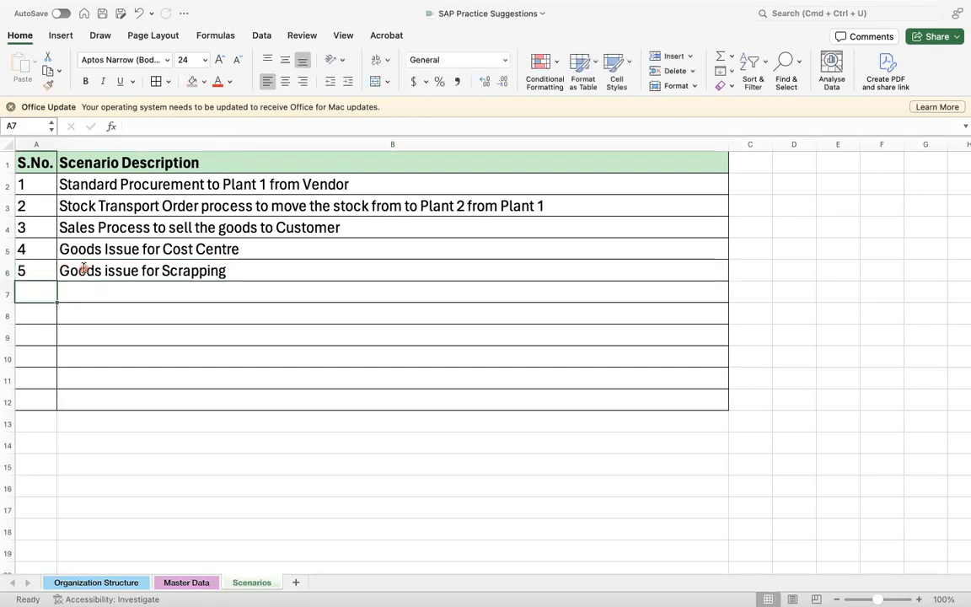
# Step: Add scenario 6 in row 7 with the description "Transfer Posting from RM01 to DM01"
pyautogui.write('6')
pyautogui.press('Tab')
pyautogui.write('Transfer Posting from R')
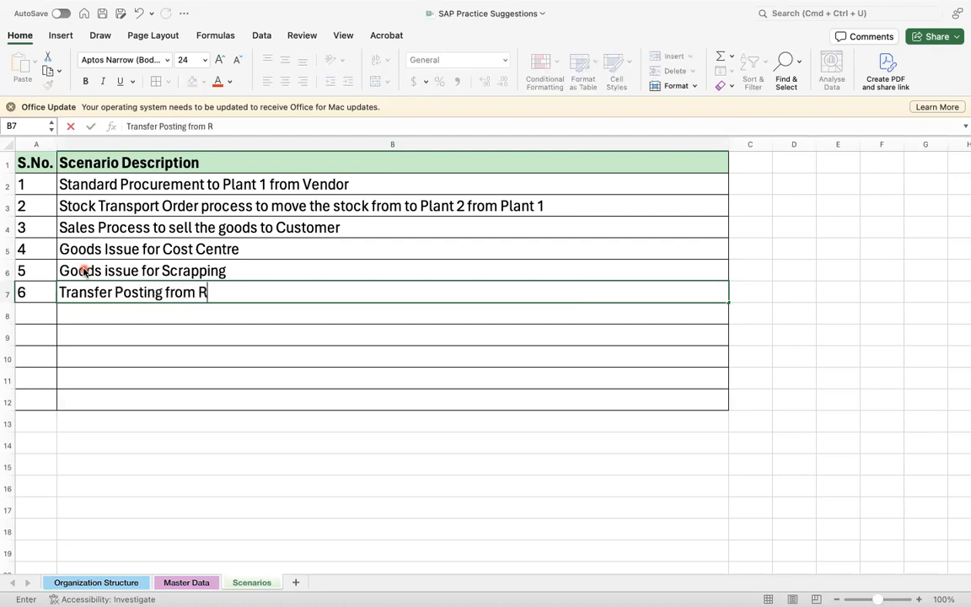
pyautogui.write('M01 to')
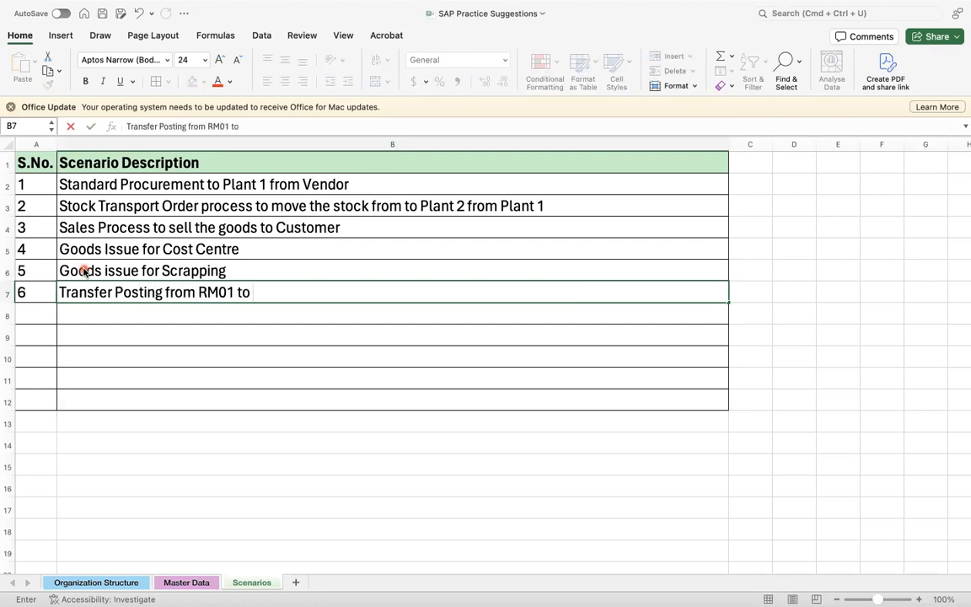
pyautogui.write(' DM01')
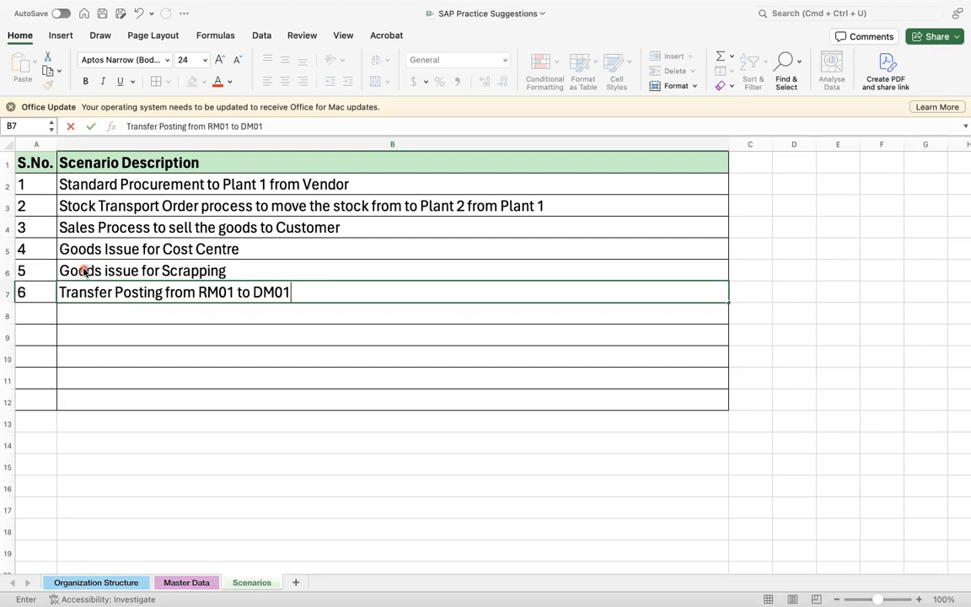
pyautogui.press('Return')
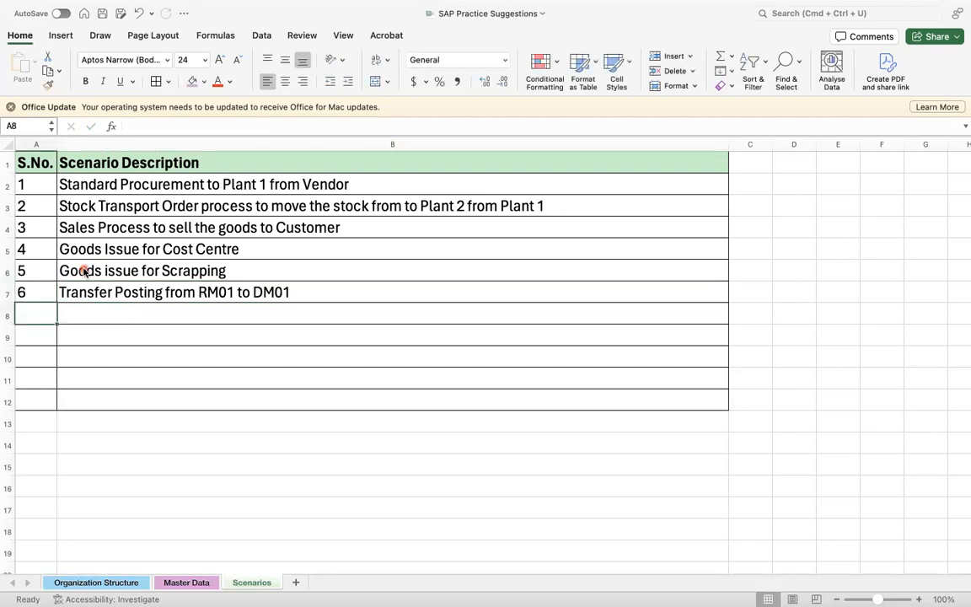
# Step: Change the destination storage location in the scenario 6 description to QM01
pyautogui.doubleClick(267, 291)
pyautogui.press('BackSpace')
pyautogui.write('Q')
pyautogui.press('Return')
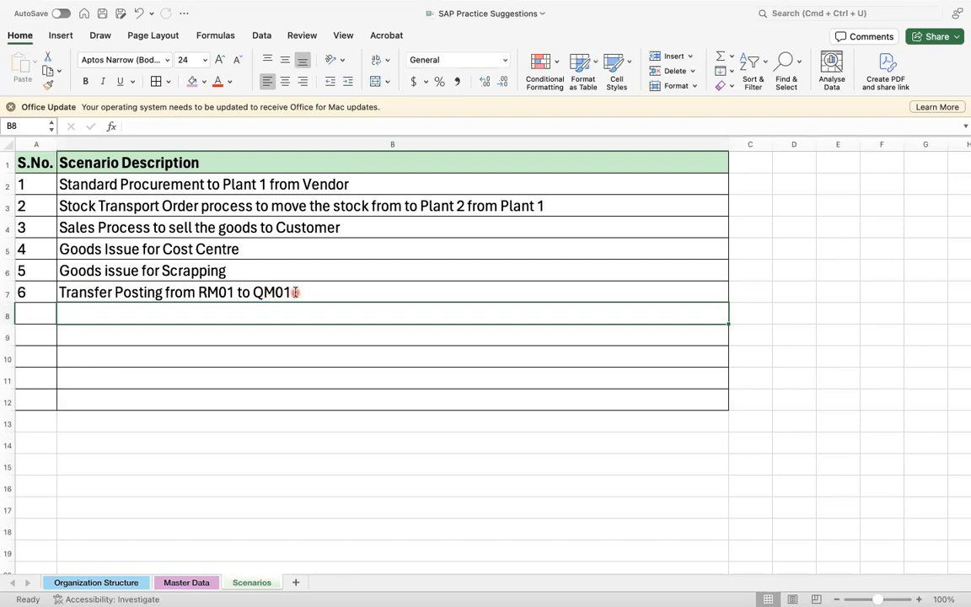
# Step: Enter serial number 7 in A8 for the next scenario
pyautogui.click(26, 305)
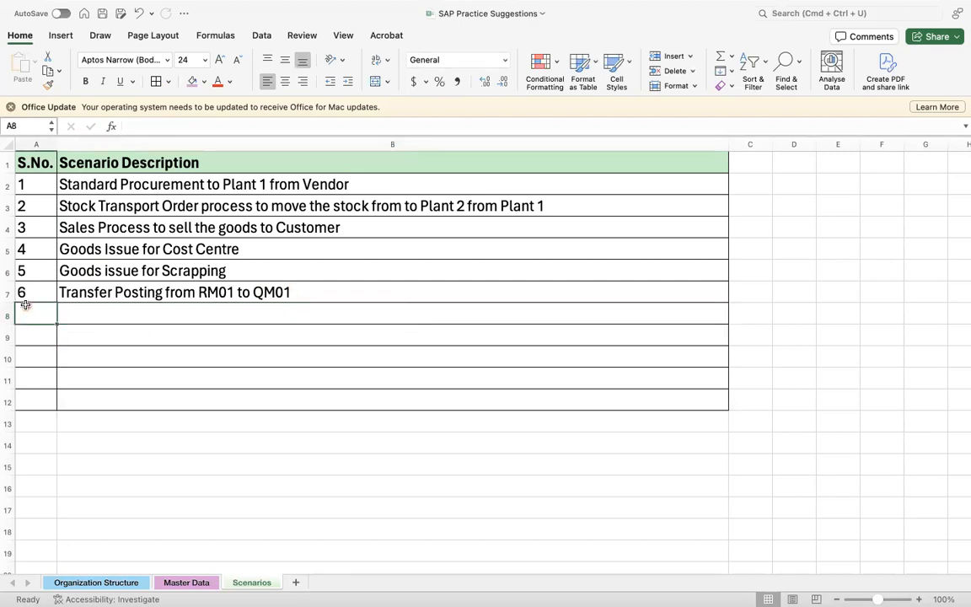
pyautogui.write('7')
pyautogui.press('Tab')
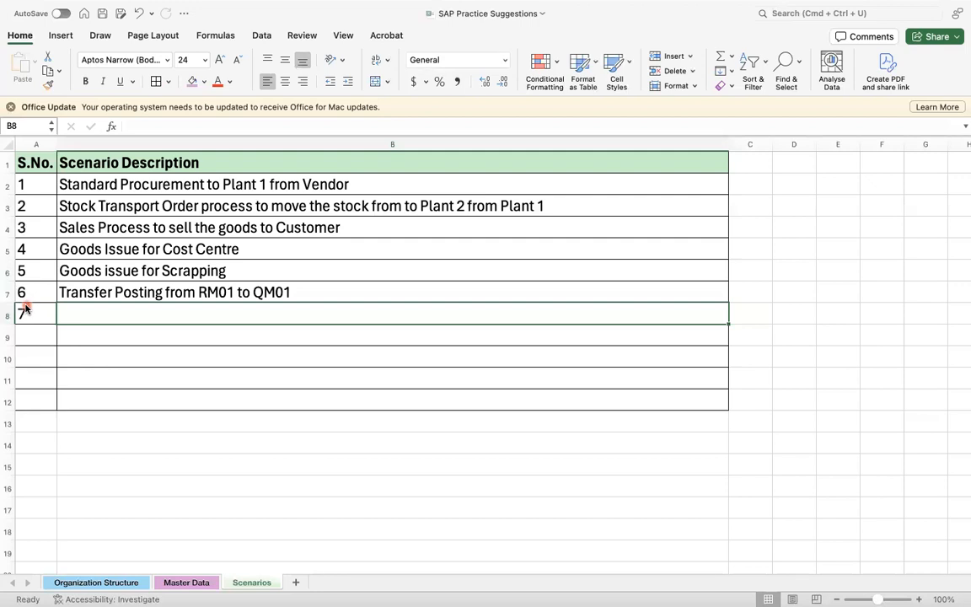
# Step: Review scenario 1 and check the purchasing and sales organization rows on the Organization Structure sheet
pyautogui.click(254, 185)
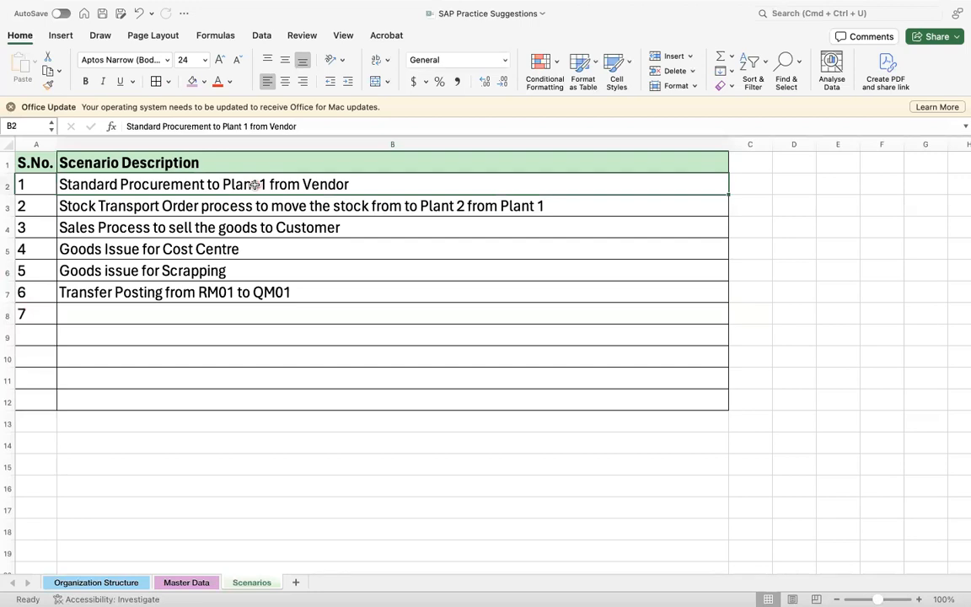
pyautogui.click(113, 582)
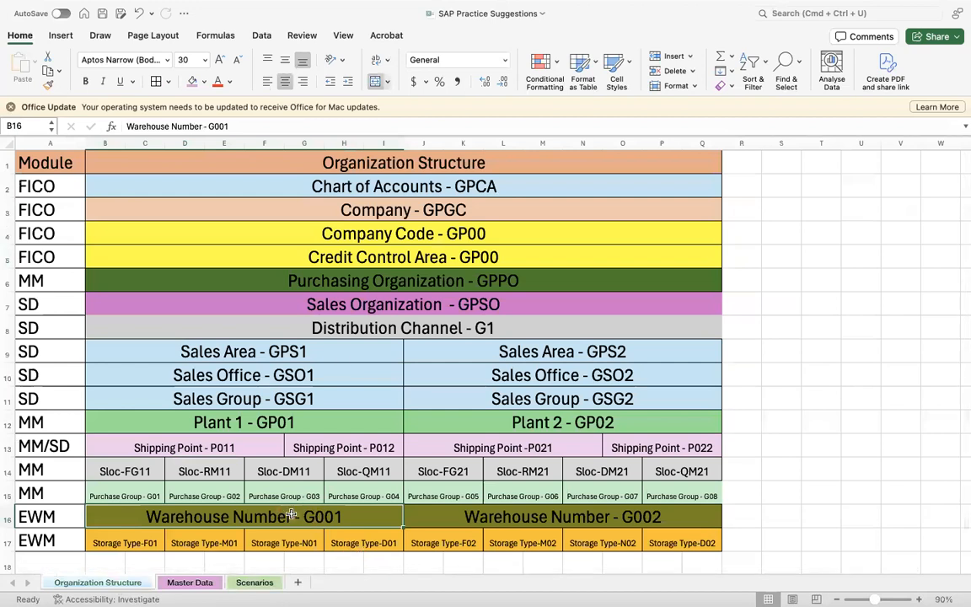
pyautogui.click(354, 283)
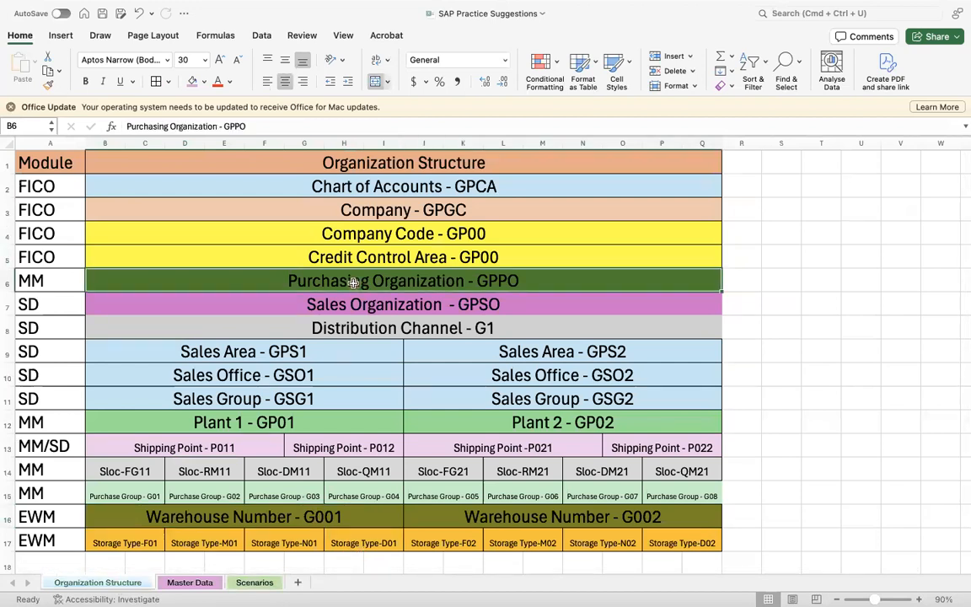
pyautogui.click(388, 310)
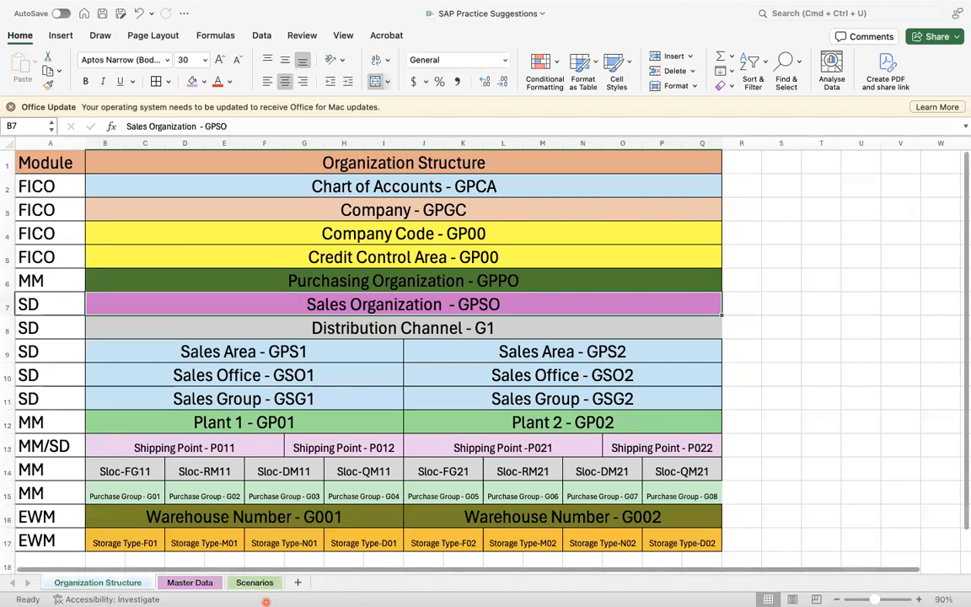
# Step: Enter the scenario 7 description "Transfer of Normal Stock to Sales Order Stock" in B8 of the Scenarios sheet
pyautogui.click(254, 582)
pyautogui.click(115, 320)
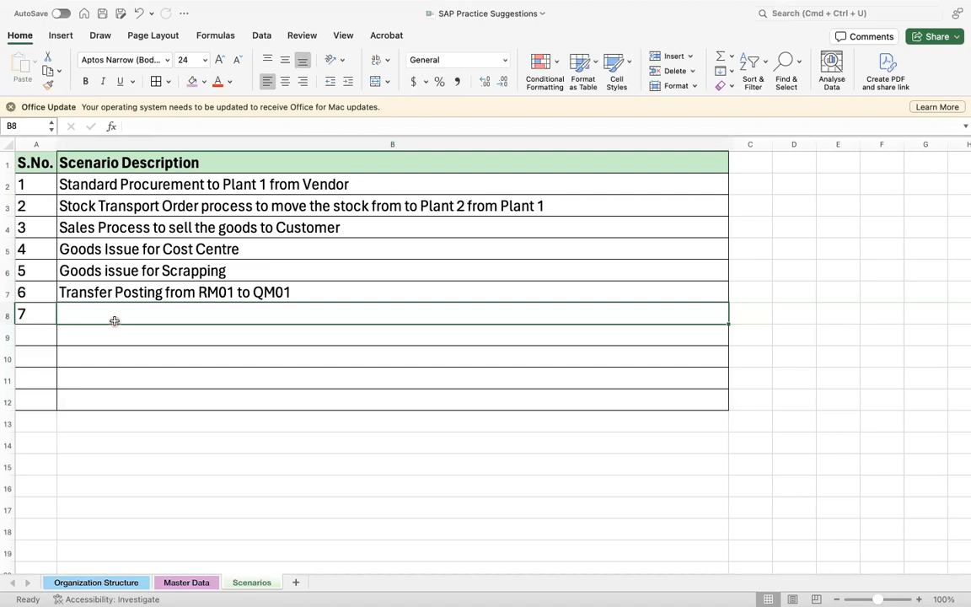
pyautogui.write('Transfer o')
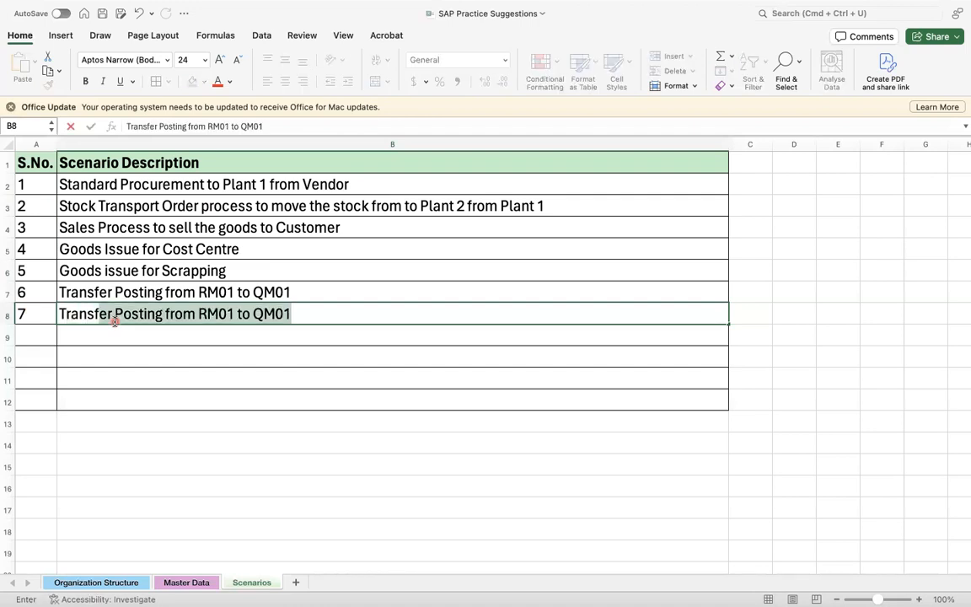
pyautogui.write('f Normal ')
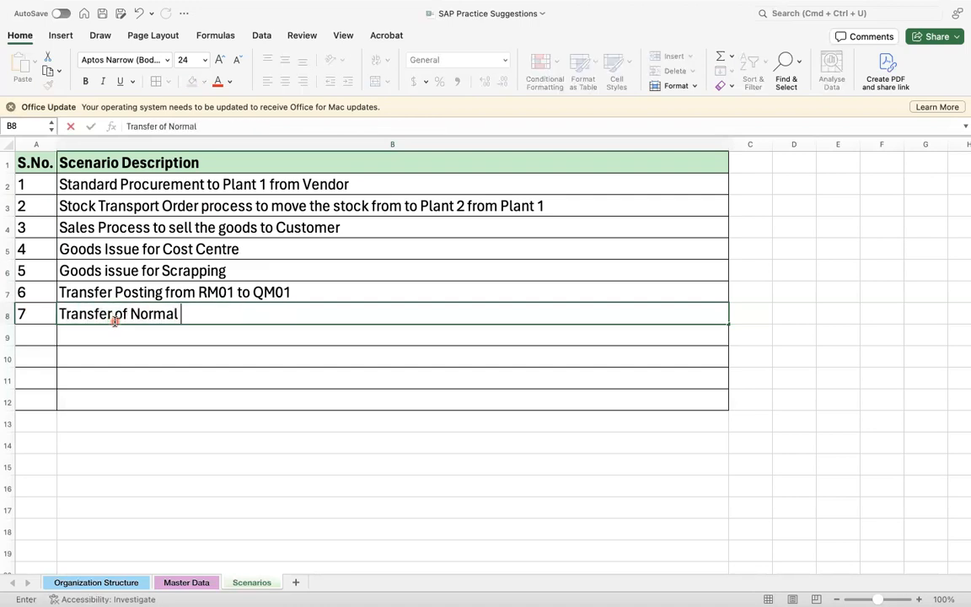
pyautogui.write('Stock to ')
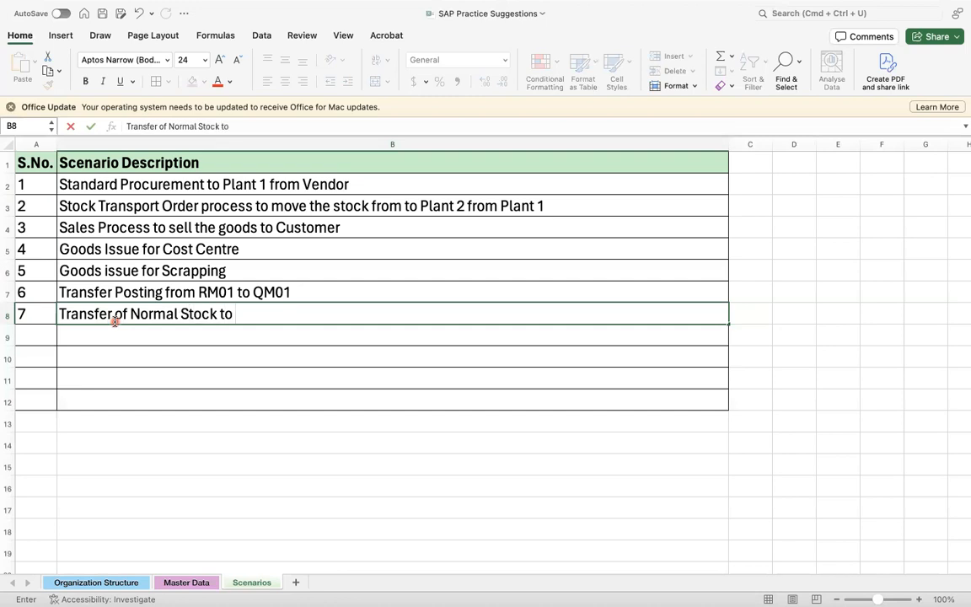
pyautogui.write('Sales Order ')
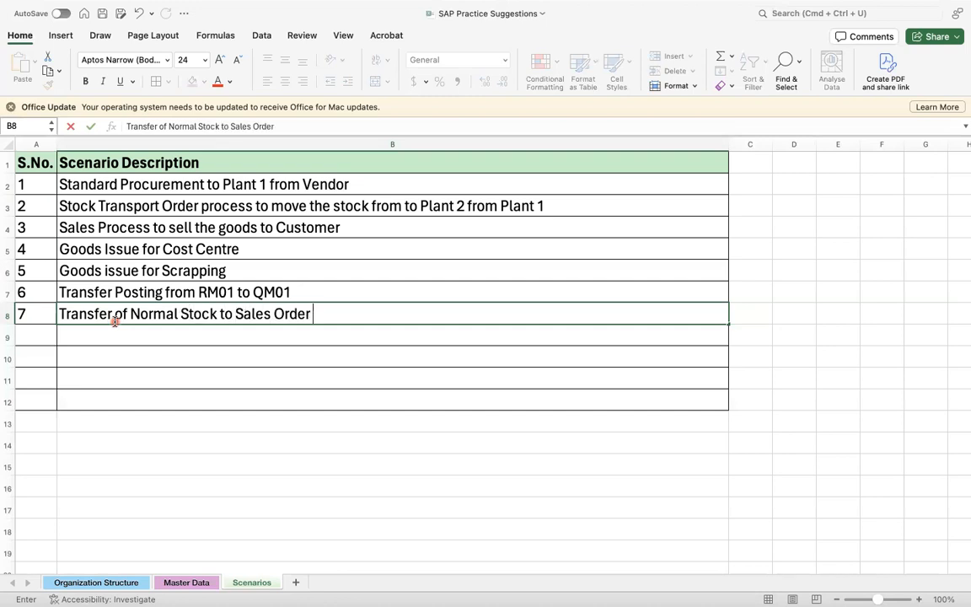
pyautogui.write('Stock')
pyautogui.press('Return')
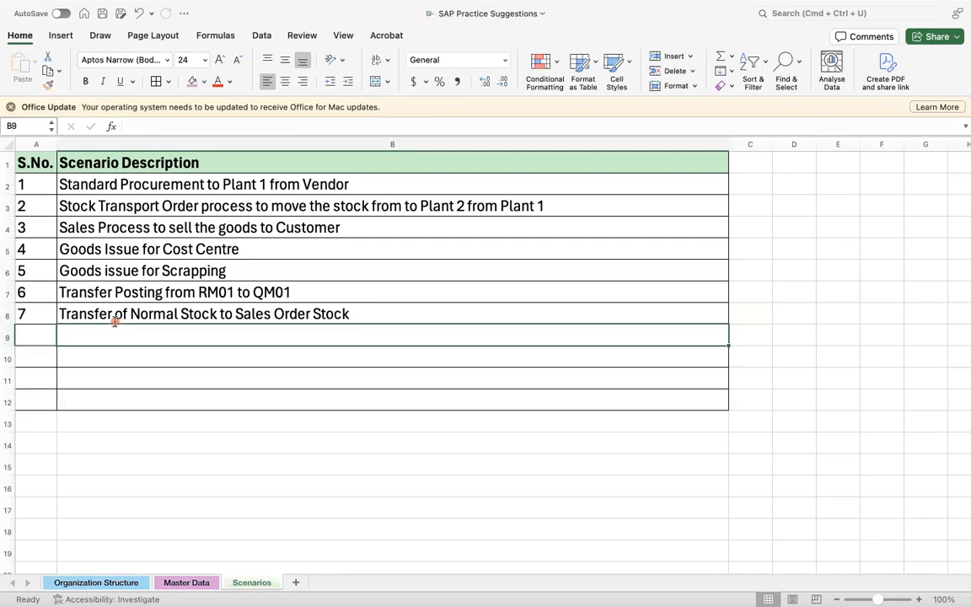
# Step: Switch to SAP GUI and open the MIGO goods movement transaction
pyautogui.hotkey('ctrl', 'Left')
pyautogui.click(76, 83)
pyautogui.click(63, 75)
pyautogui.write('/omij')
pyautogui.press('Return')
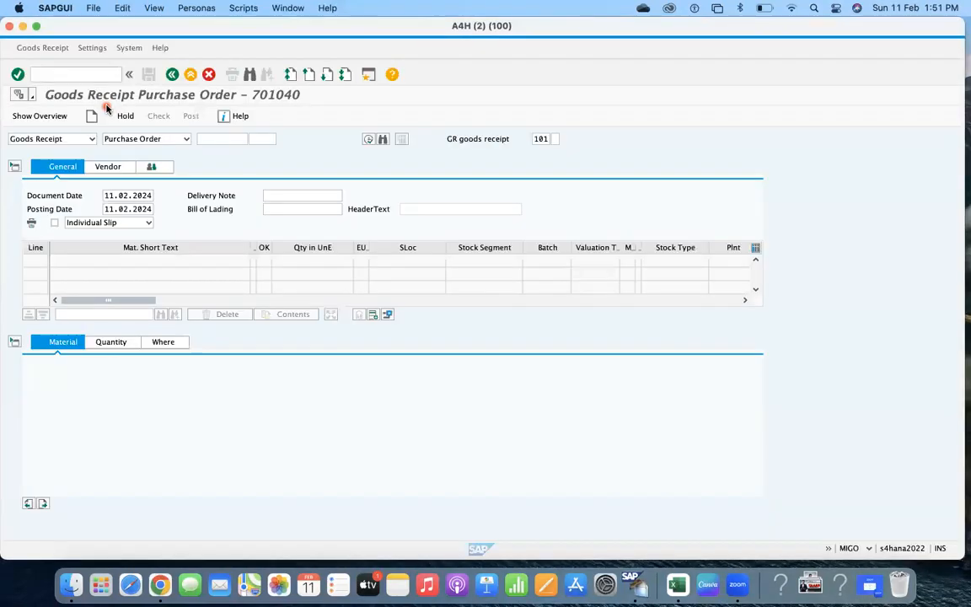
# Step: Set the goods movement action to Transfer Posting with the reference type Other
pyautogui.click(68, 140)
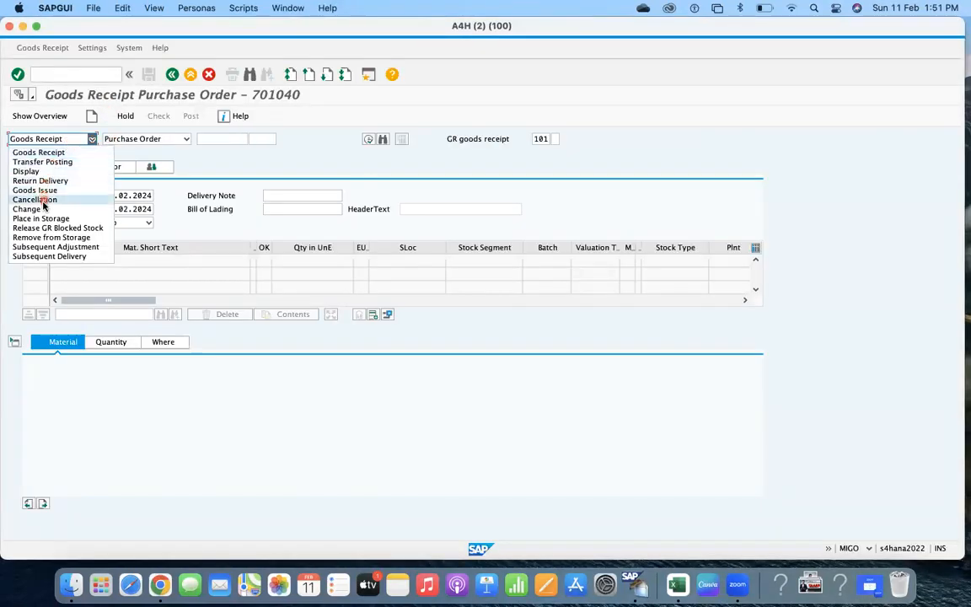
pyautogui.click(54, 162)
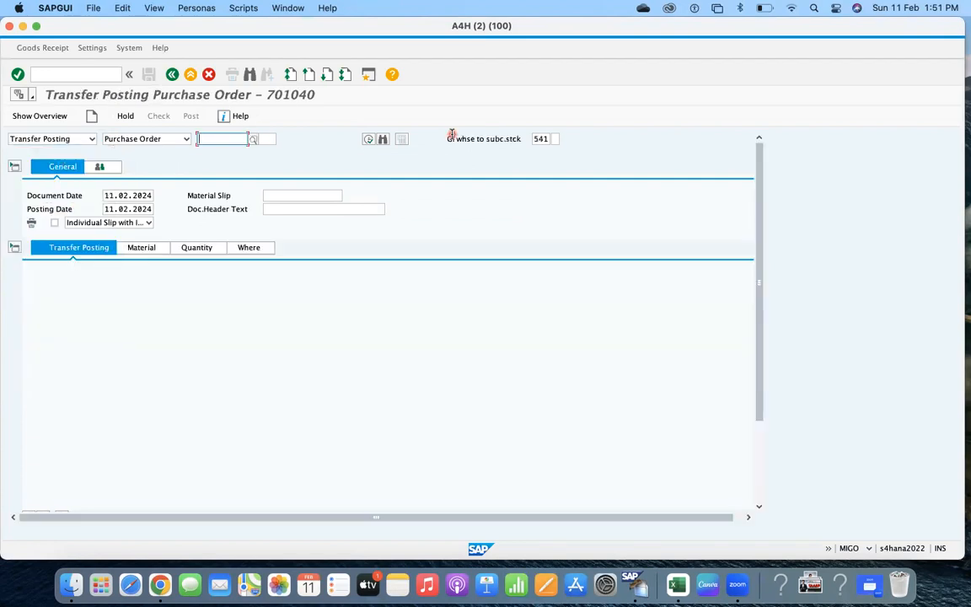
pyautogui.click(536, 139)
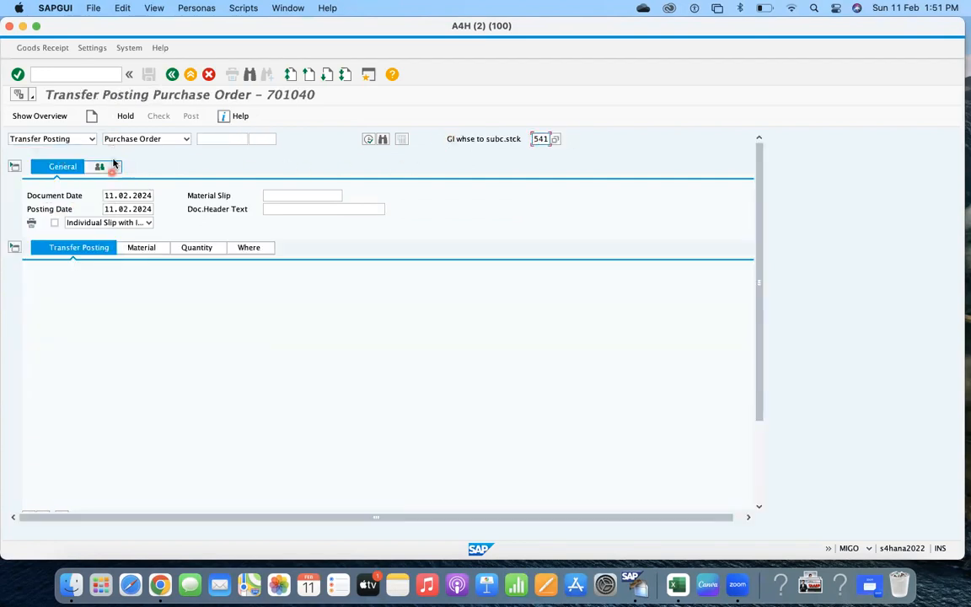
pyautogui.click(157, 140)
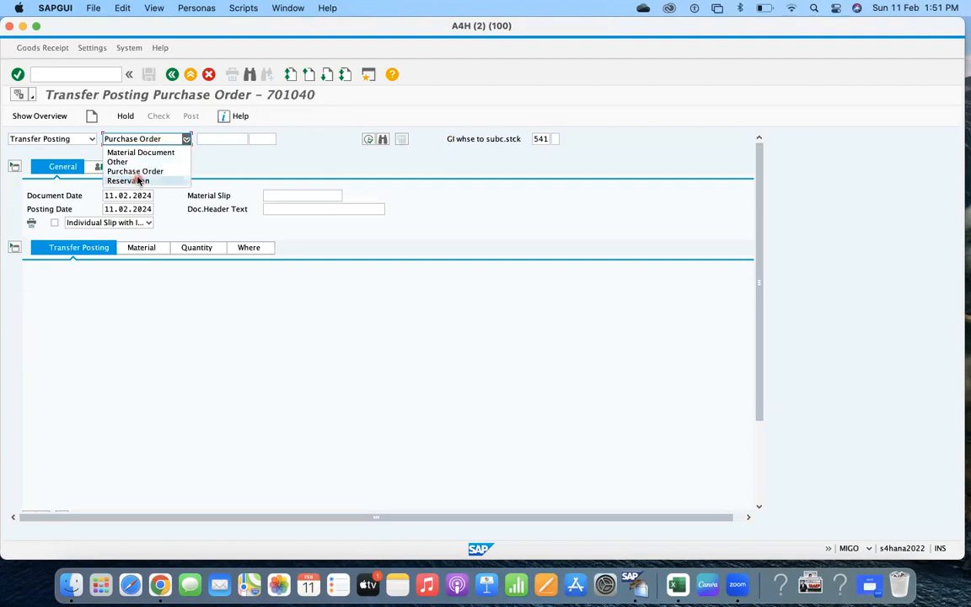
pyautogui.click(132, 162)
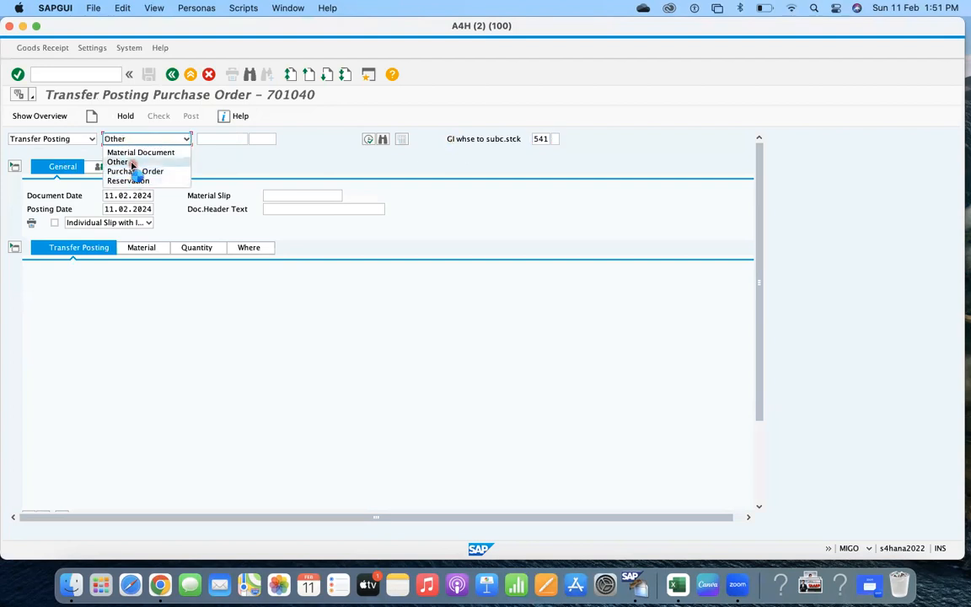
pyautogui.click(542, 140)
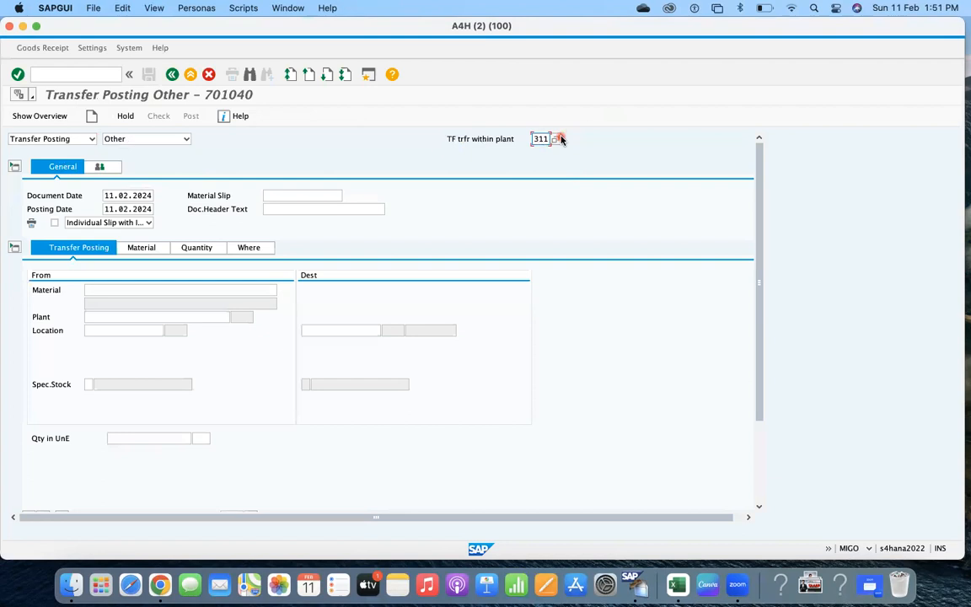
# Step: Browse the list of inventory movement types to the 411 E entry for sales order transfer postings
pyautogui.click(559, 139)
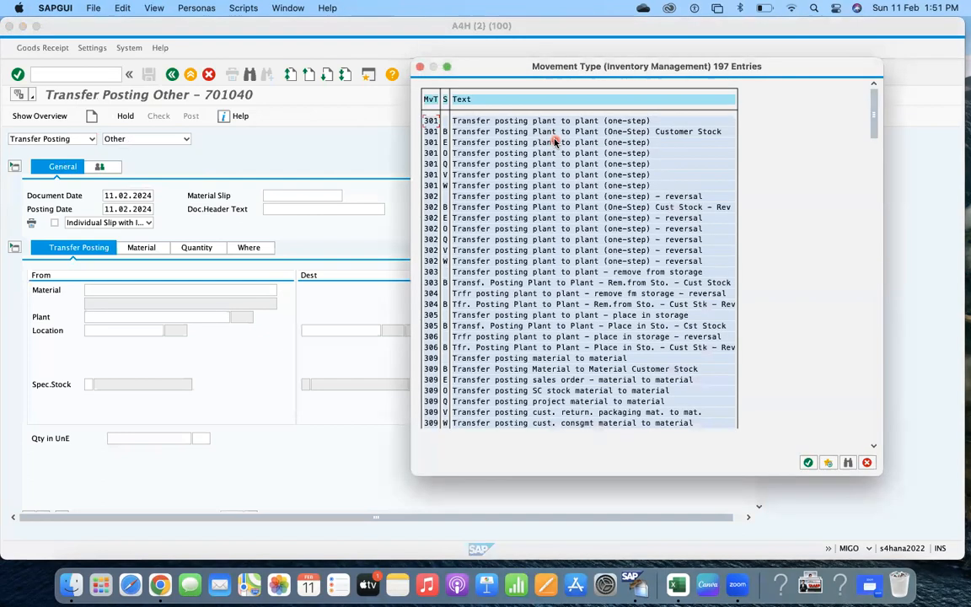
pyautogui.click(874, 273)
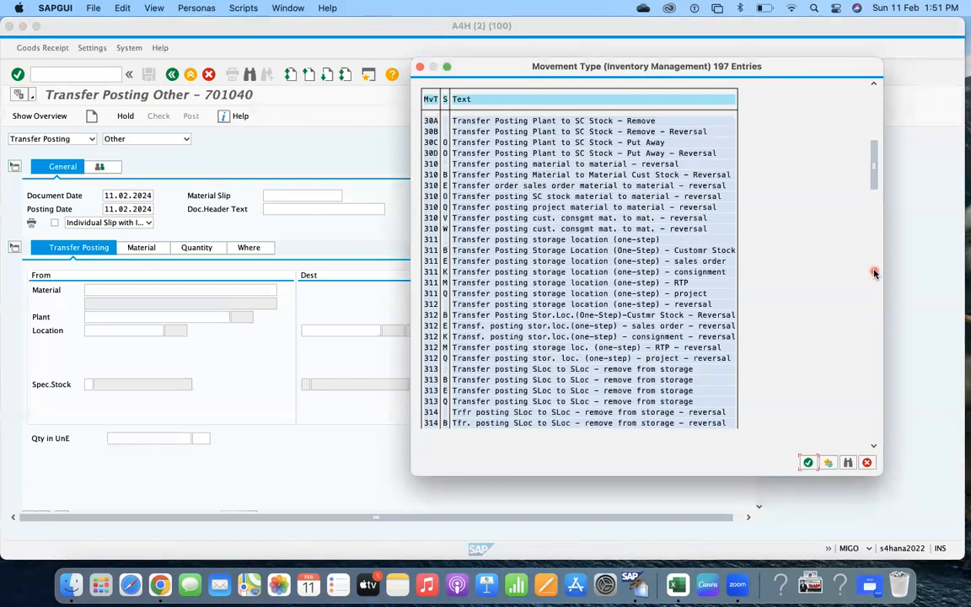
pyautogui.click(873, 272)
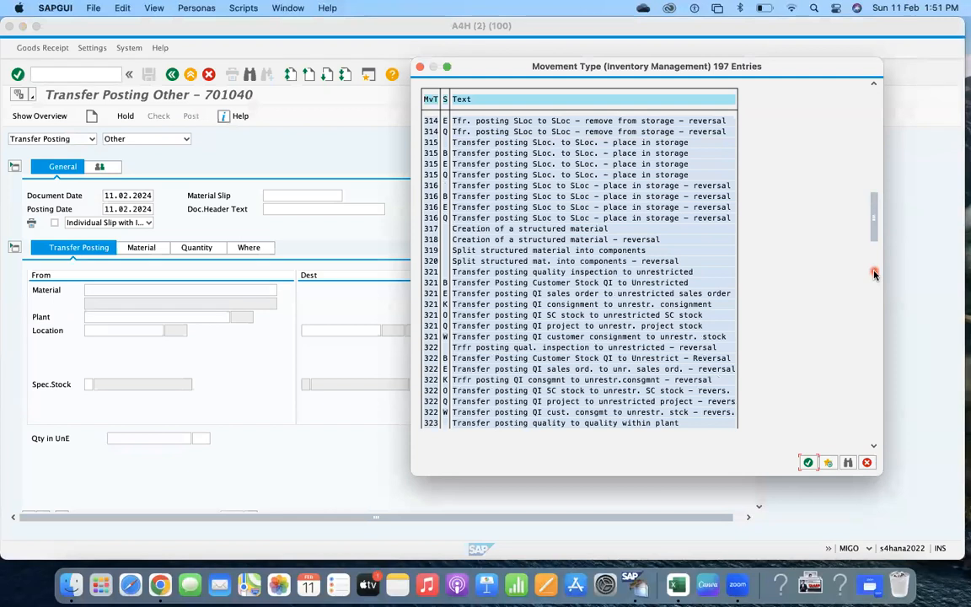
pyautogui.click(874, 316)
pyautogui.click(875, 344)
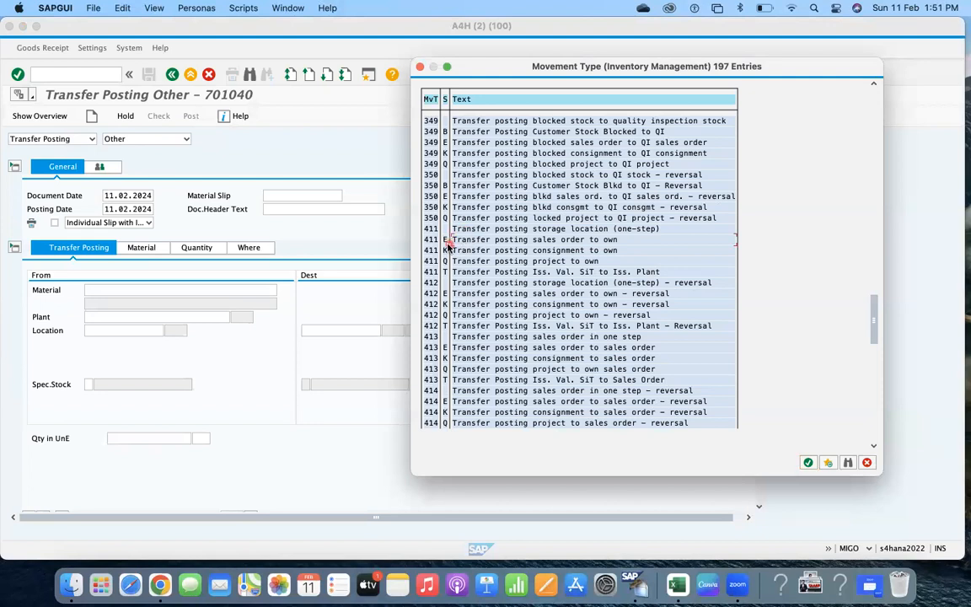
pyautogui.click(469, 239)
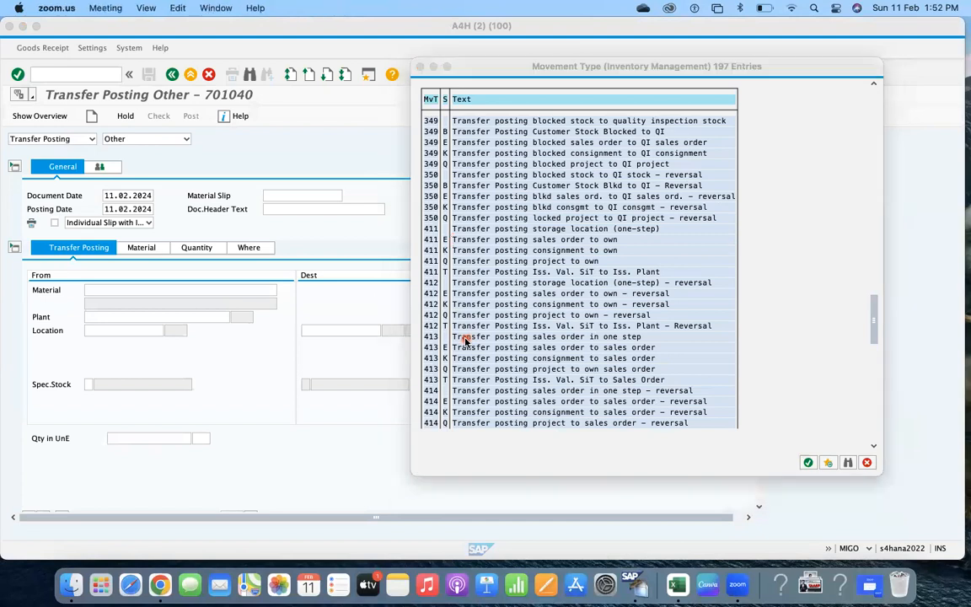
# Step: Switch back to the Excel workbook and add scenario 8 in row 9 with the description "Physical Inventory Process"
pyautogui.press('super+Tab')
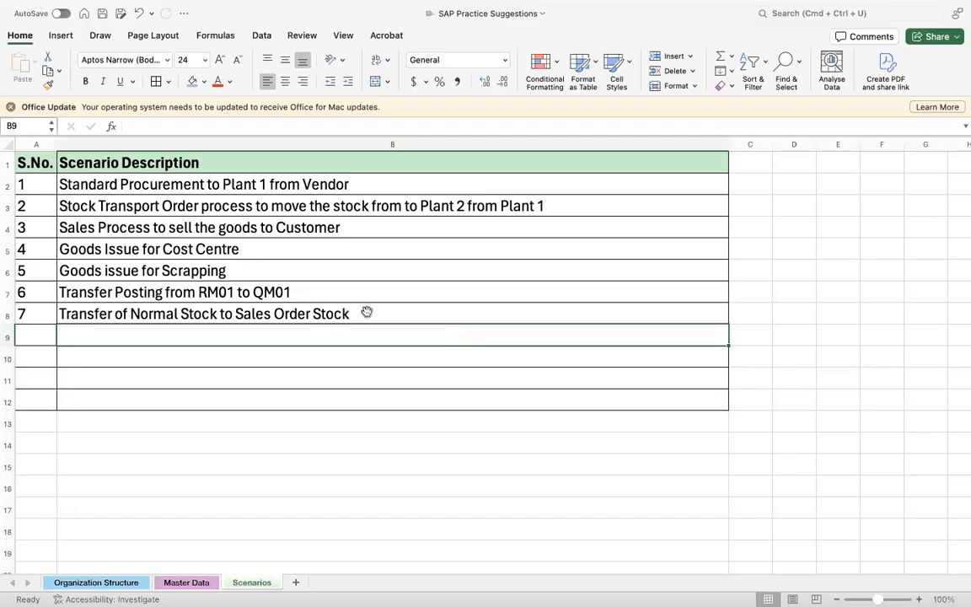
pyautogui.click(367, 313)
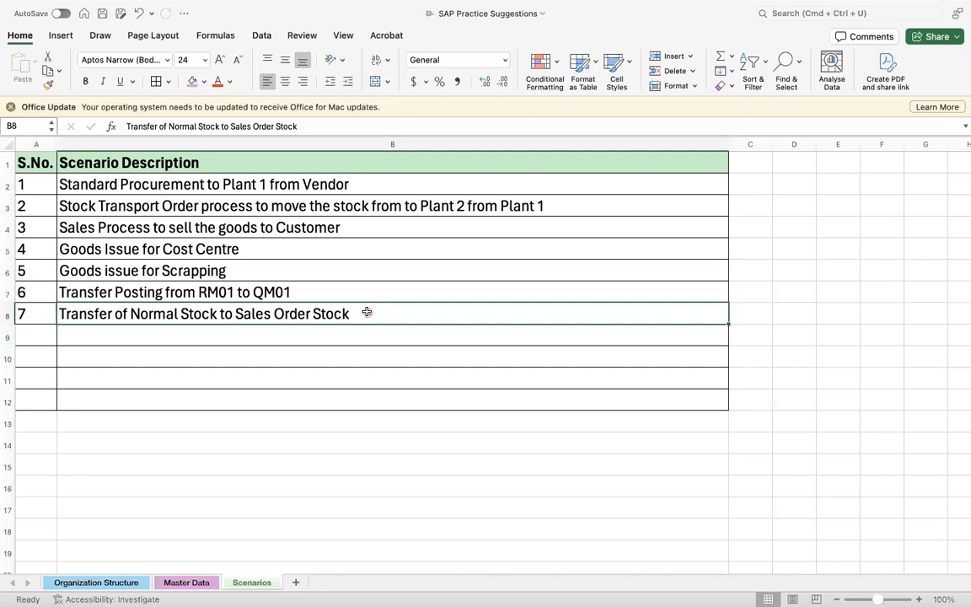
pyautogui.click(25, 334)
pyautogui.write('8')
pyautogui.press('Tab')
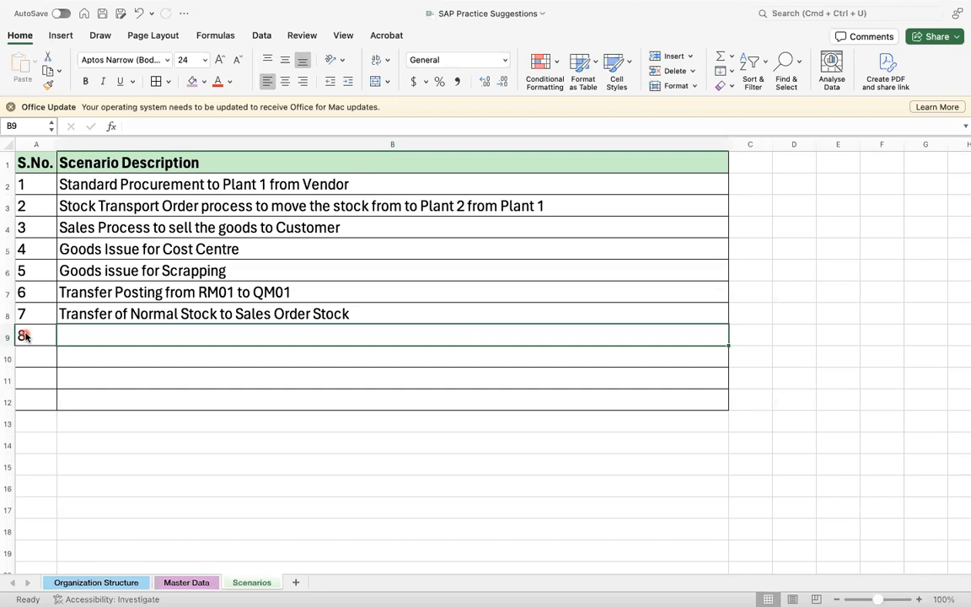
pyautogui.write('Physic')
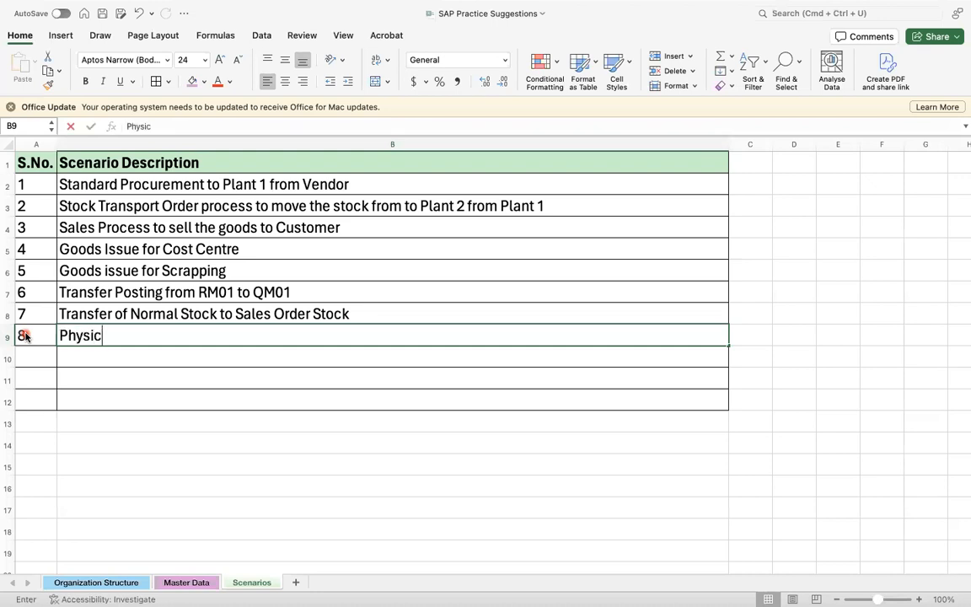
pyautogui.write('al Inventory Process')
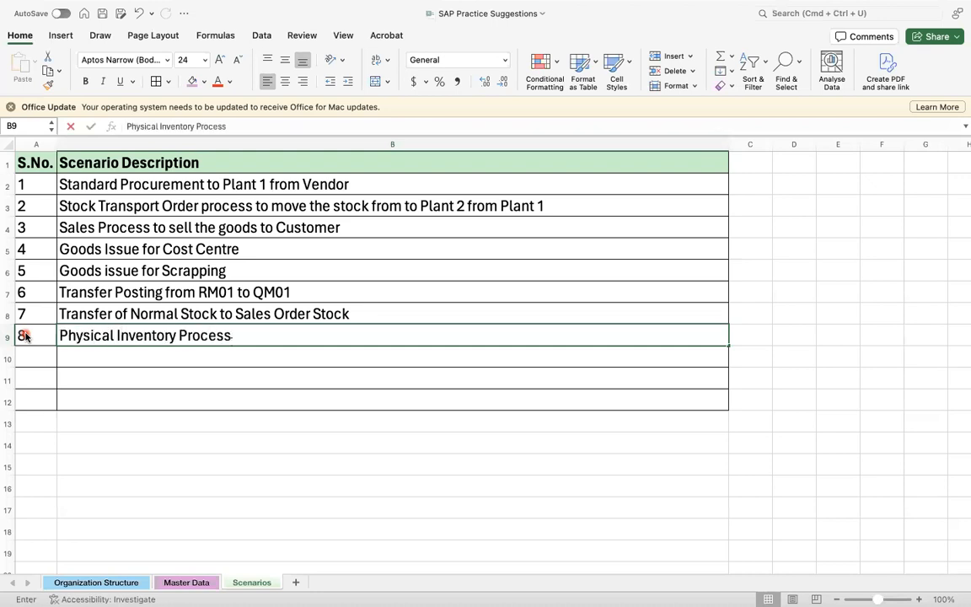
pyautogui.press('Return')
pyautogui.moveTo(118, 206); pyautogui.dragTo(157, 313)
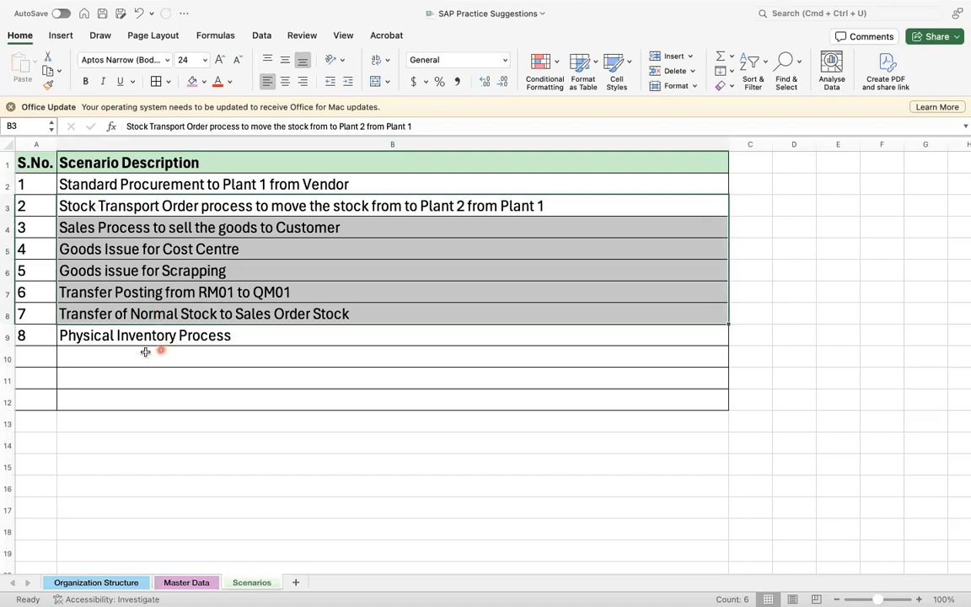
# Step: Add scenario 9 in row 10 with the description "End to End Production Order Process"
pyautogui.click(34, 359)
pyautogui.write('9')
pyautogui.press('Tab')
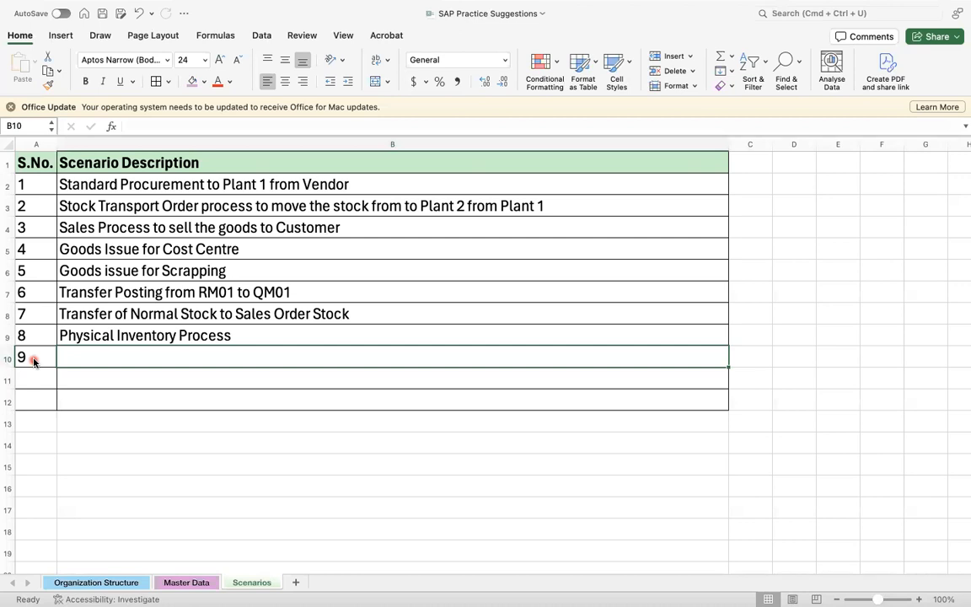
pyautogui.write('End to End Production Order pROrocess')
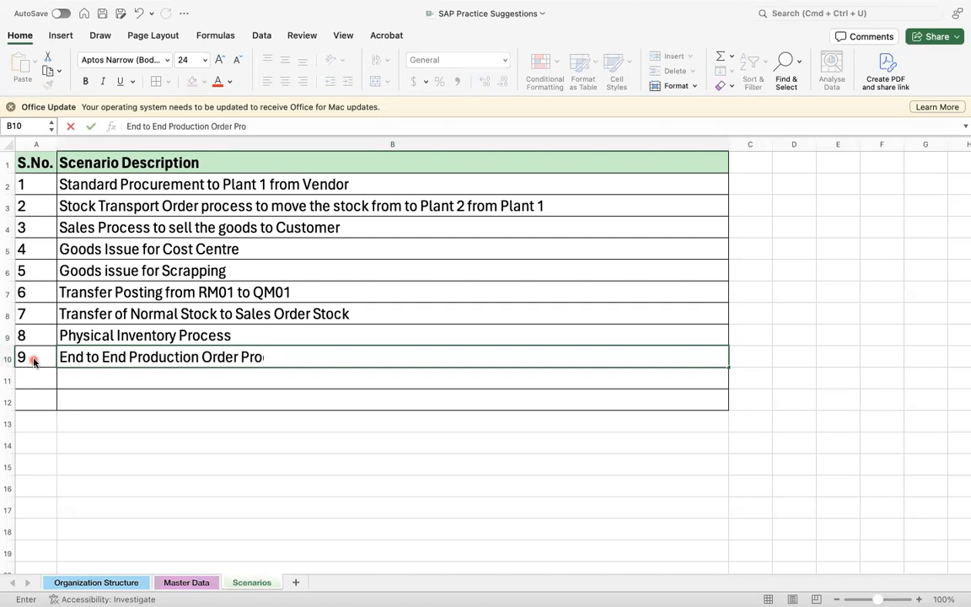
pyautogui.press('Return')
# Step: Enter serial number 10 in A11 for the next scenario
pyautogui.write('1')
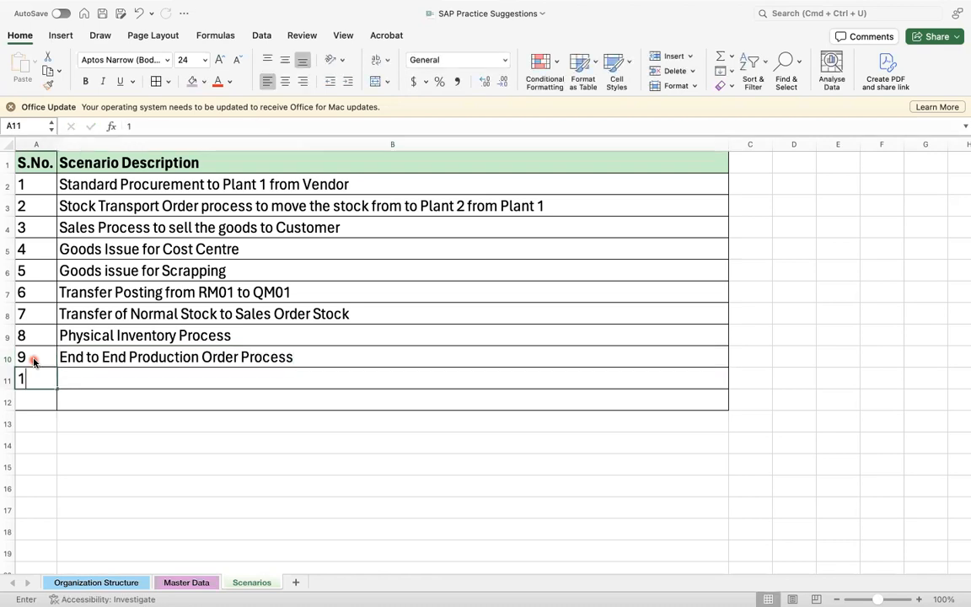
pyautogui.press('Tab')
pyautogui.press('Left')
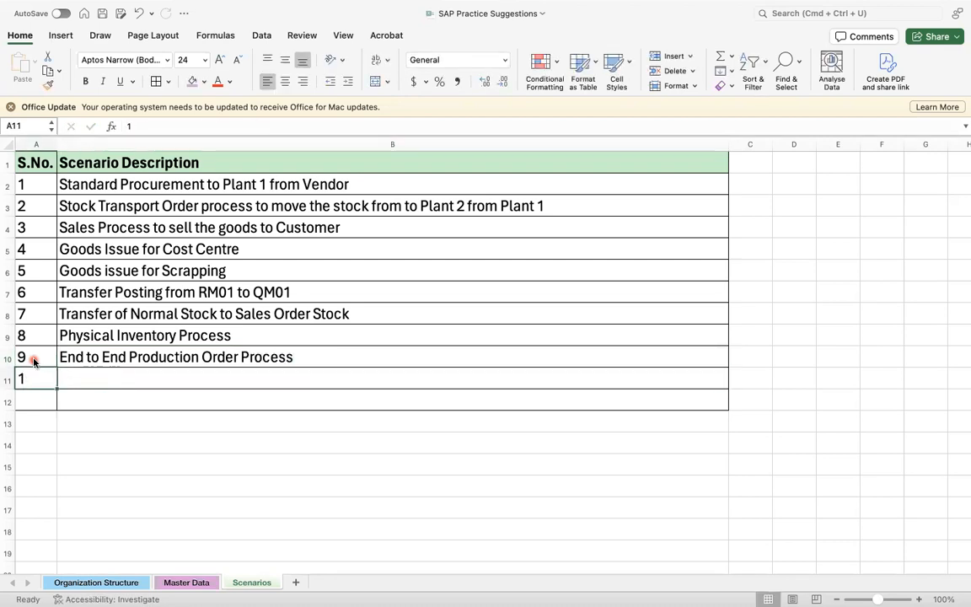
pyautogui.write('10')
pyautogui.press('Tab')
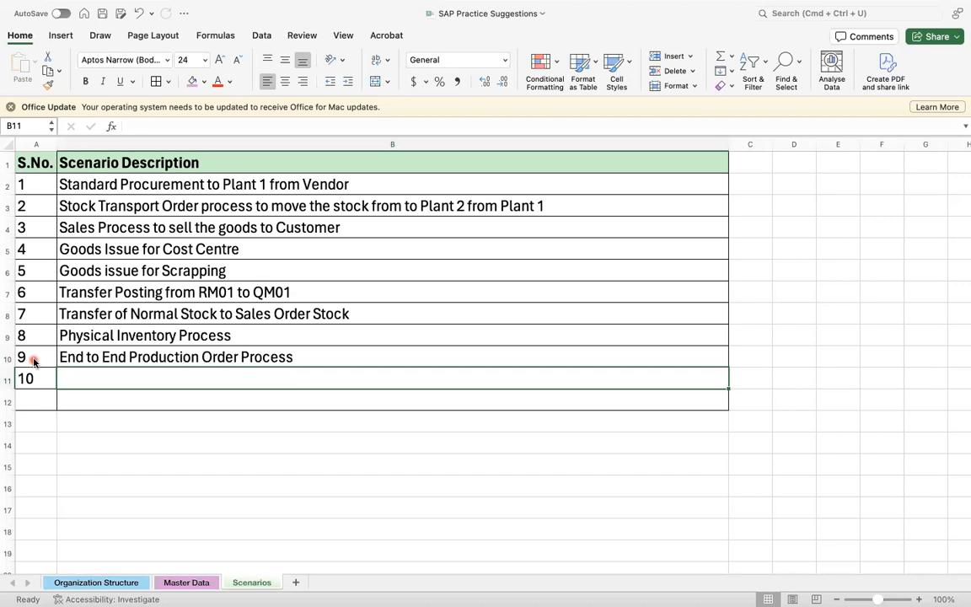
# Step: Enter the description "Customer Return Process" for scenario 10 in B11
pyautogui.click(215, 224)
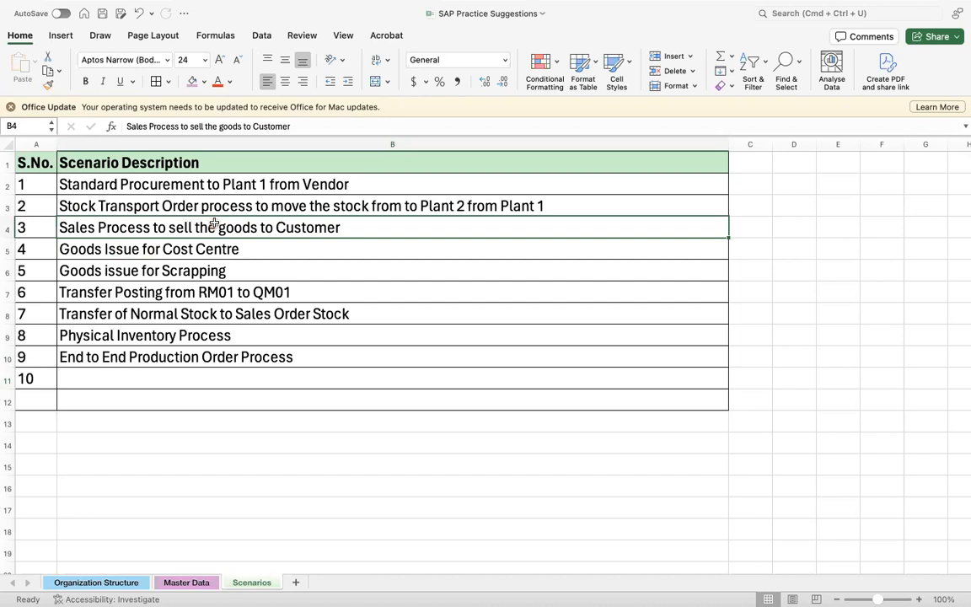
pyautogui.click(230, 374)
pyautogui.write('C')
pyautogui.write('ustom')
pyautogui.write('er Return ')
pyautogui.write('Ord')
pyautogui.press('BackSpace')
pyautogui.press('BackSpace')
pyautogui.press('BackSpace')
pyautogui.write('P')
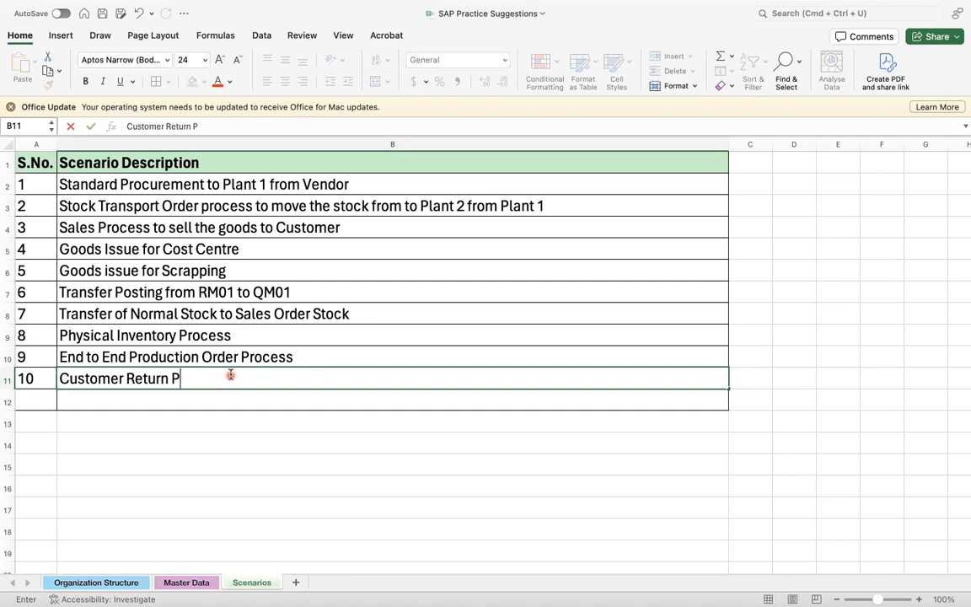
pyautogui.write('rocess')
pyautogui.press('Return')
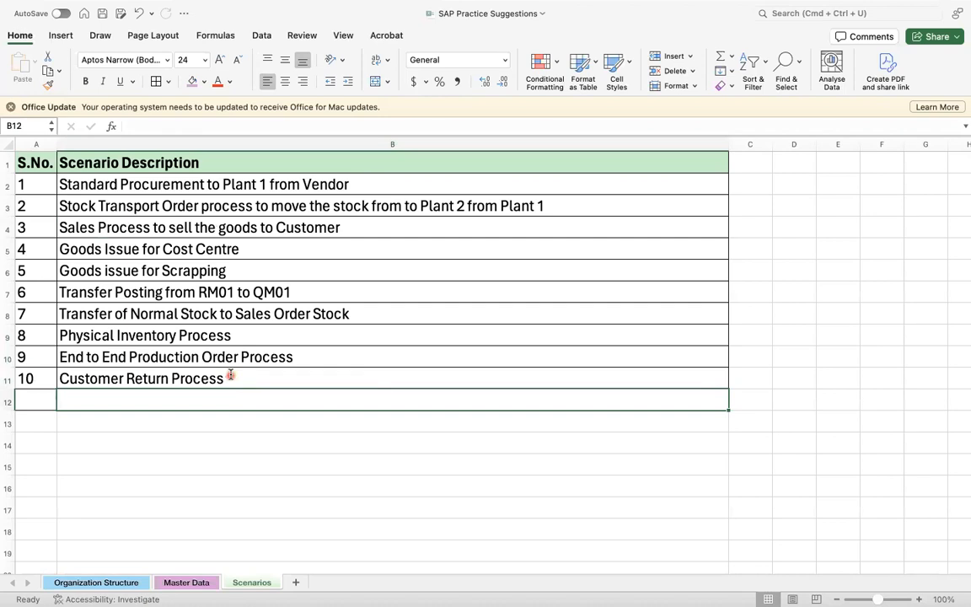
# Step: Add scenario 11 in row 12 with the description "Goods Receipt cancellation Process"
pyautogui.click(43, 401)
pyautogui.write('11')
pyautogui.press('Tab')
pyautogui.write('G')
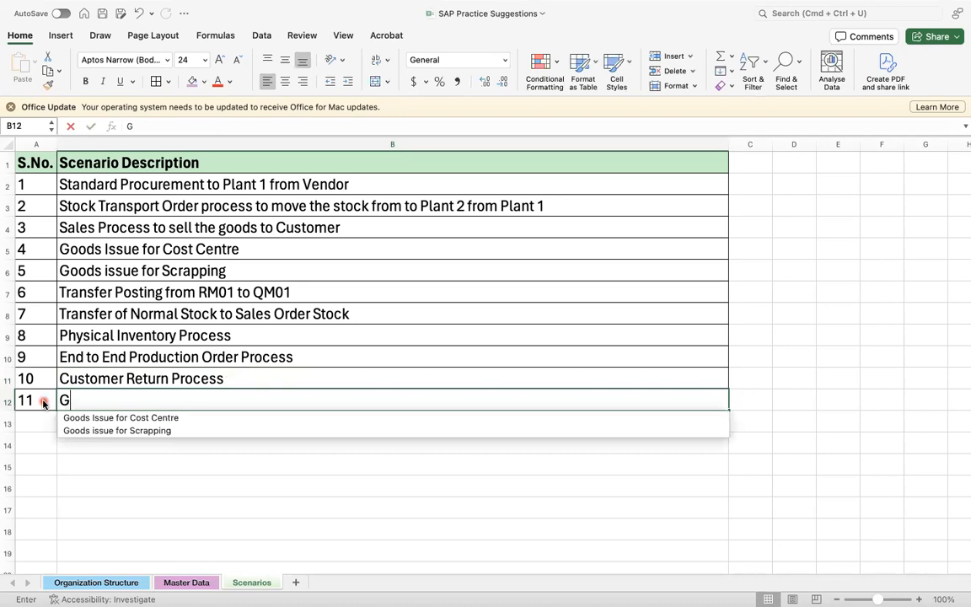
pyautogui.write('oods R')
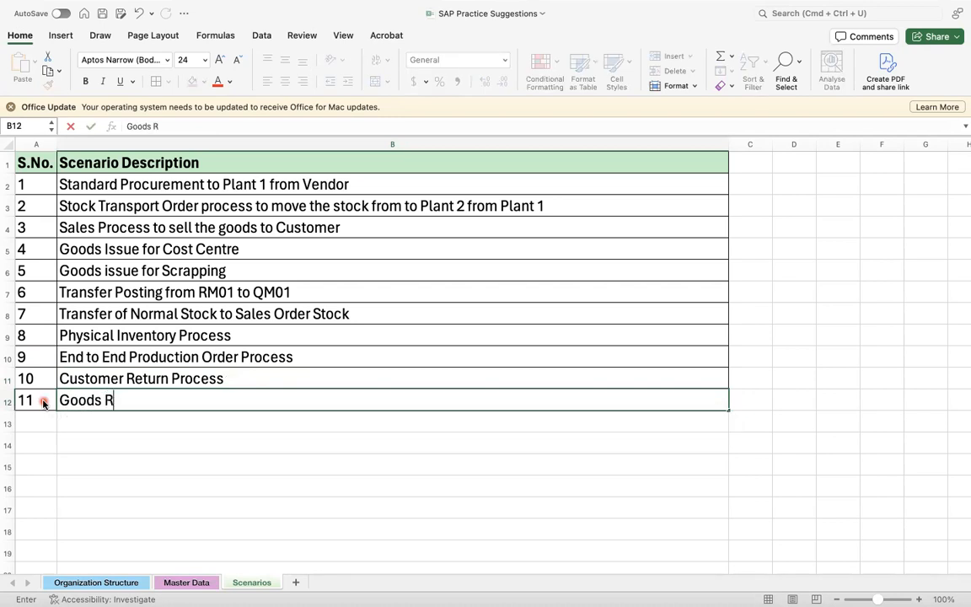
pyautogui.write('eceipt cancell')
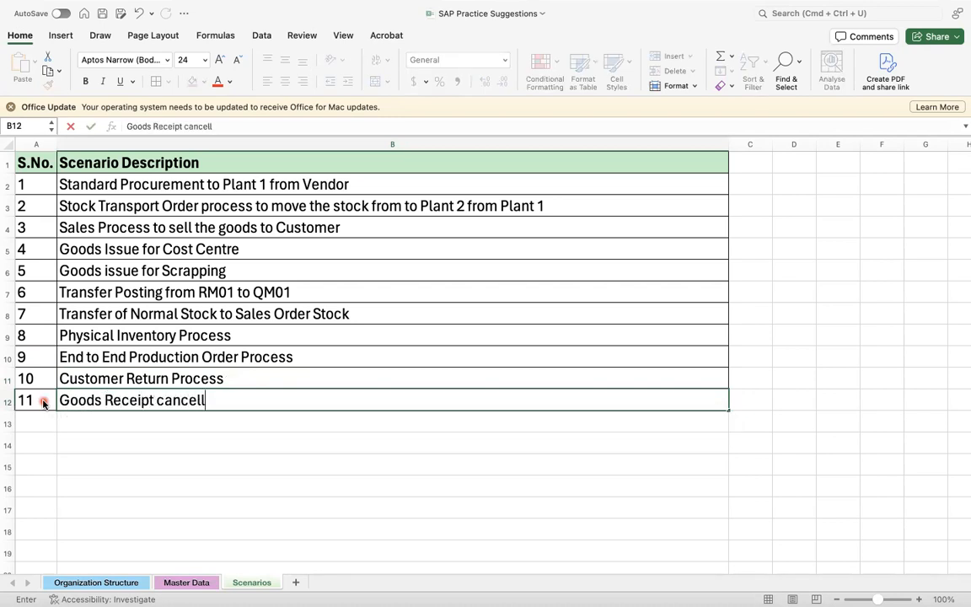
pyautogui.write('ation Process')
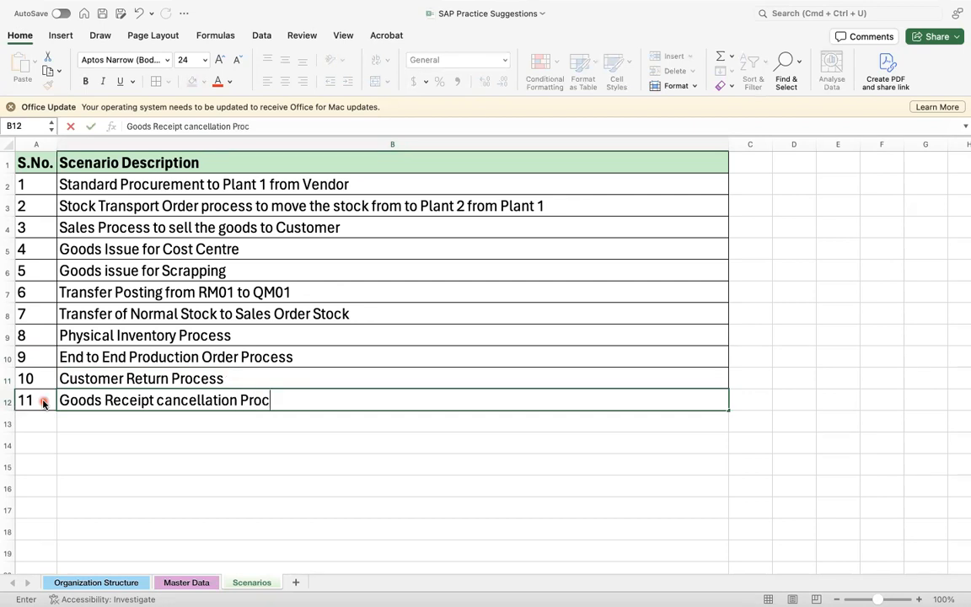
pyautogui.press('Return')
# Step: Add scenario 12 in row 13 with the description "Goods Return Delivery to Vendor", matching the formatting of the row above
pyautogui.write('12')
pyautogui.press('Tab')
pyautogui.hotkey('ctrl', 'd')
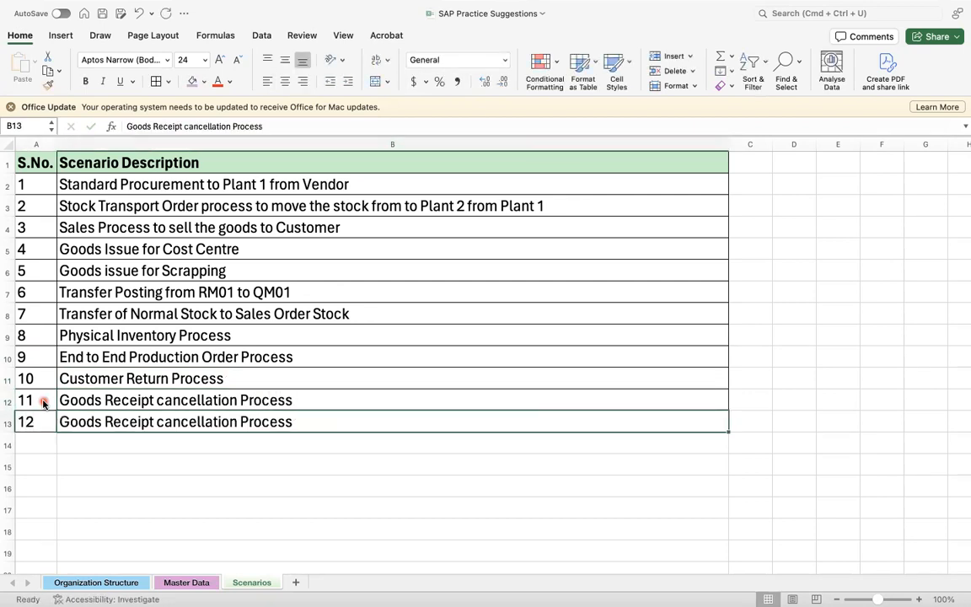
pyautogui.write('Goods Rec')
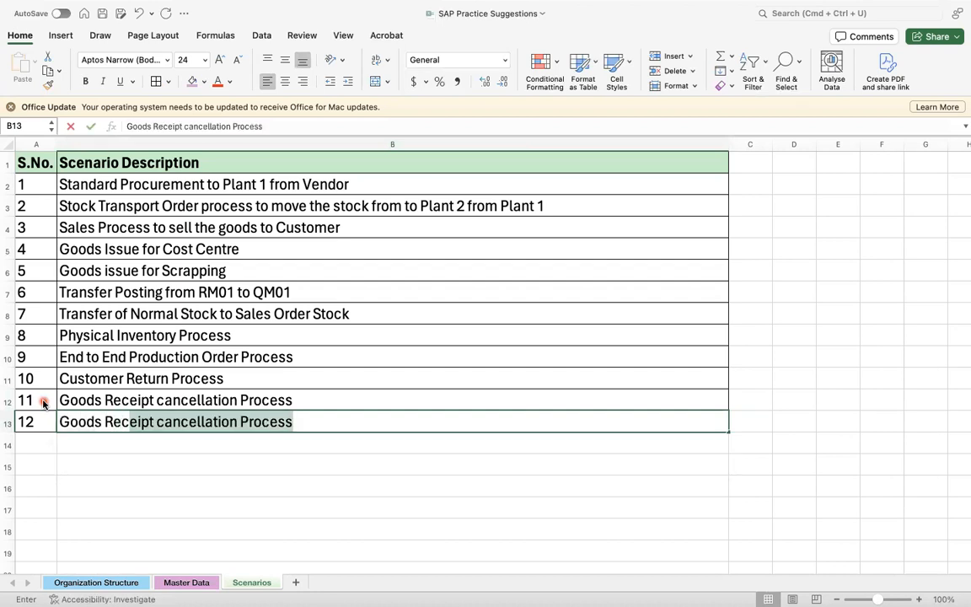
pyautogui.press('BackSpace')
pyautogui.press('BackSpace')
pyautogui.write('turn')
pyautogui.write(' to')
pyautogui.write(' V')
pyautogui.press('BackSpace')
pyautogui.press('BackSpace')
pyautogui.press('BackSpace')
pyautogui.press('BackSpace')
pyautogui.press('BackSpace')
pyautogui.press('BackSpace')
pyautogui.write('n dEL')
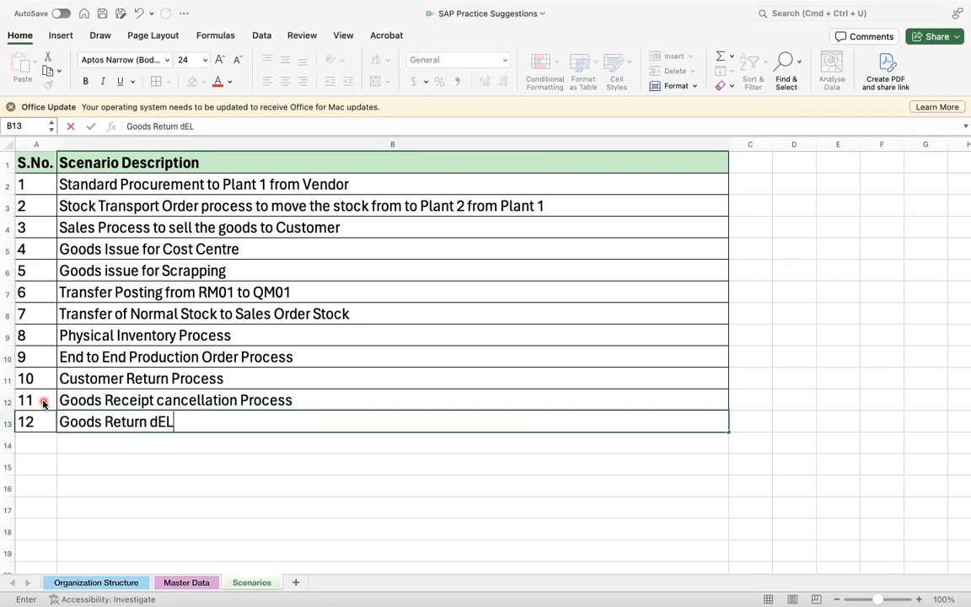
pyautogui.press('BackSpace')
pyautogui.press('BackSpace')
pyautogui.press('BackSpace')
pyautogui.write('Dlivery')
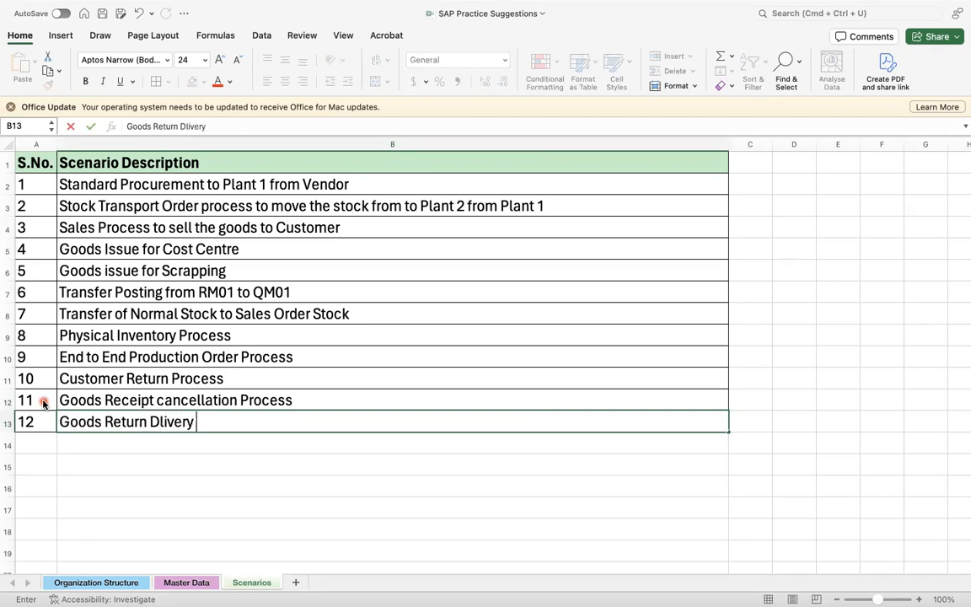
pyautogui.press('BackSpace')
pyautogui.press('BackSpace')
pyautogui.press('BackSpace')
pyautogui.press('BackSpace')
pyautogui.press('BackSpace')
pyautogui.press('BackSpace')
pyautogui.write('elivery to Vendor')
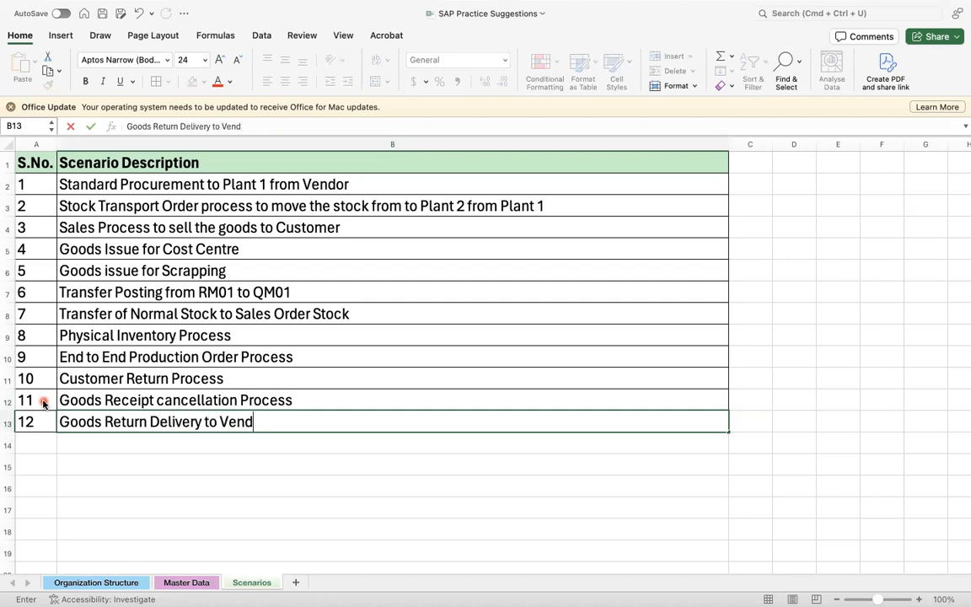
pyautogui.press('Return')
# Step: Add scenario 13 in row 14 with the description "Vendor Return PO Process", matching the formatting of the row above
pyautogui.write('12')
pyautogui.press('Tab')
pyautogui.hotkey('ctrl', 'd')
pyautogui.write('VE')
pyautogui.press('BackSpace')
pyautogui.write('endor Re')
pyautogui.write('u')
pyautogui.press('BackSpace')
pyautogui.write('tu')
pyautogui.press('BackSpace')
pyautogui.write('urn PO Process')
pyautogui.press('Return')
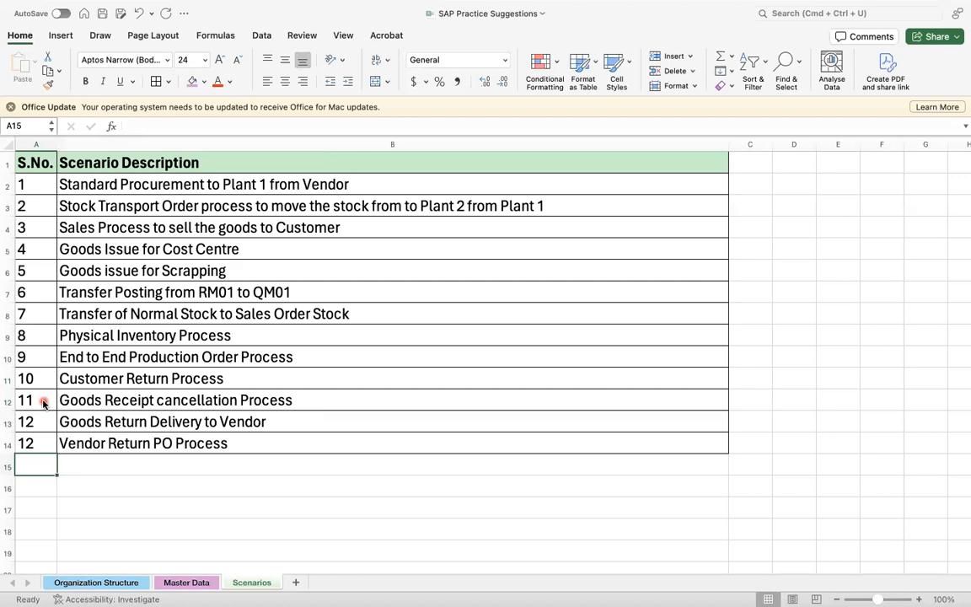
pyautogui.press('Up')
pyautogui.write('13')
pyautogui.press('Return')
# Step: Add scenario 14 in row 15, formatted like the row above, with the description "Special Procurements like Consignment, Subcontracting, Pipeline, Third Party"
pyautogui.write('14')
pyautogui.press('Tab')
pyautogui.press('Left')
pyautogui.hotkey('ctrl', 'd')
pyautogui.press('Tab')
pyautogui.hotkey('ctrl', 'd')
pyautogui.press('Left')
pyautogui.write('14')
pyautogui.press('Tab')
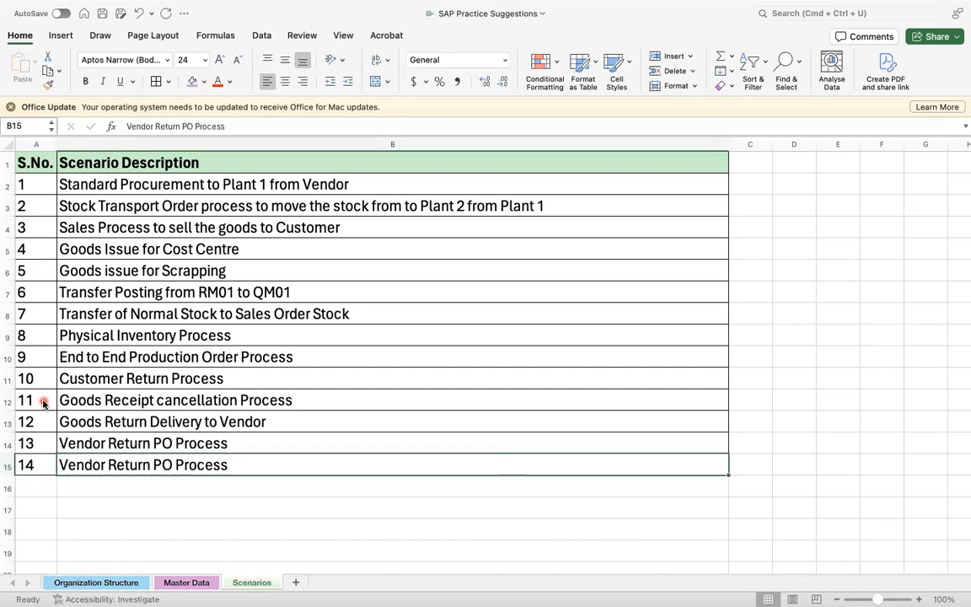
pyautogui.write('Special Procurement')
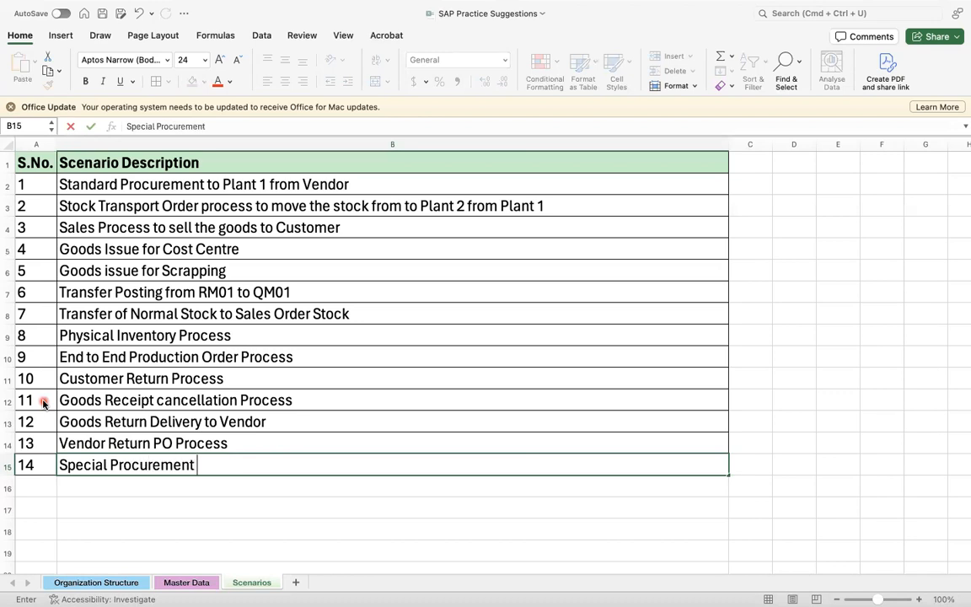
pyautogui.press('BackSpace')
pyautogui.write('s like Consignment, Su')
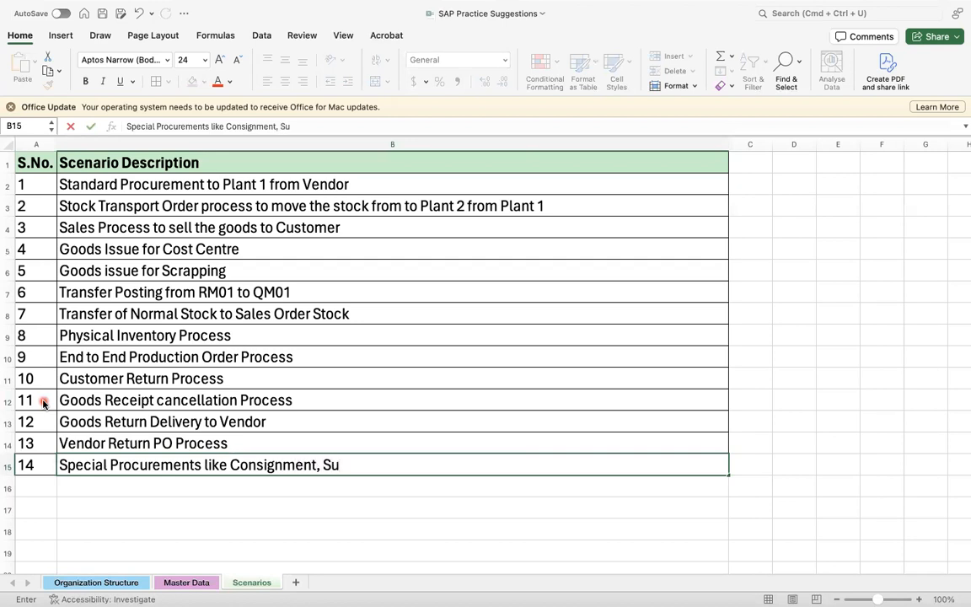
pyautogui.write('bcontracting, ')
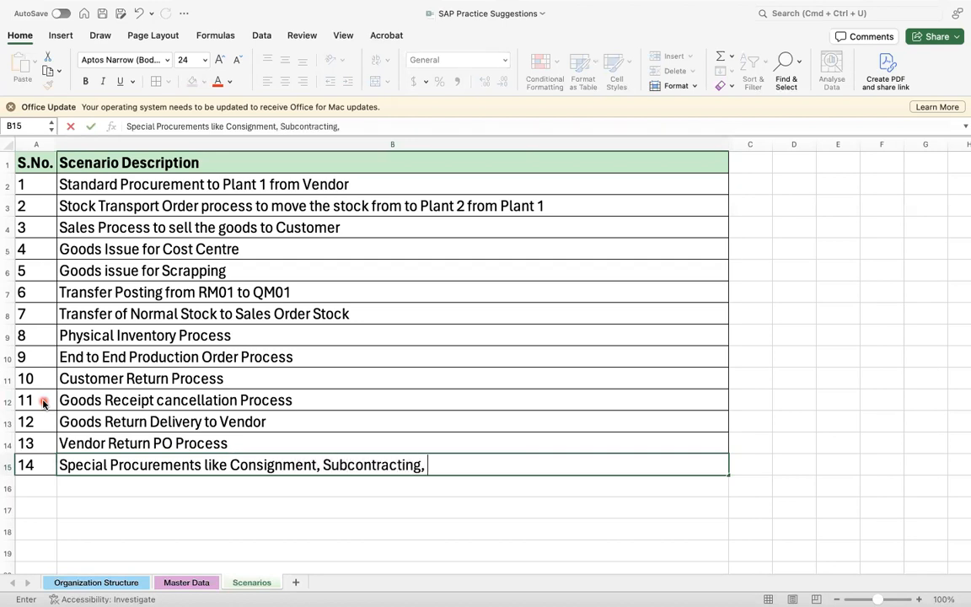
pyautogui.write('Pipeline')
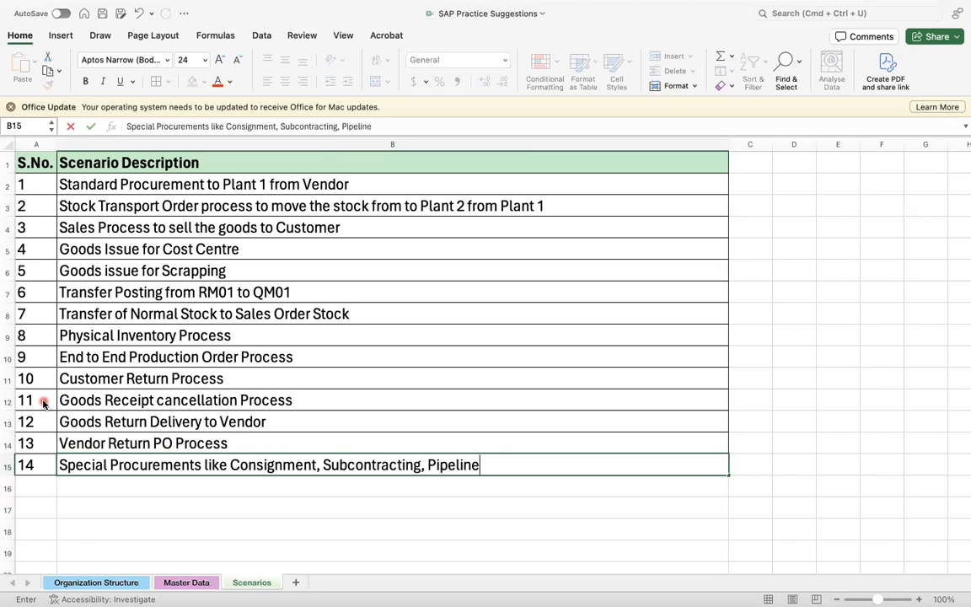
pyautogui.write(', Third Party')
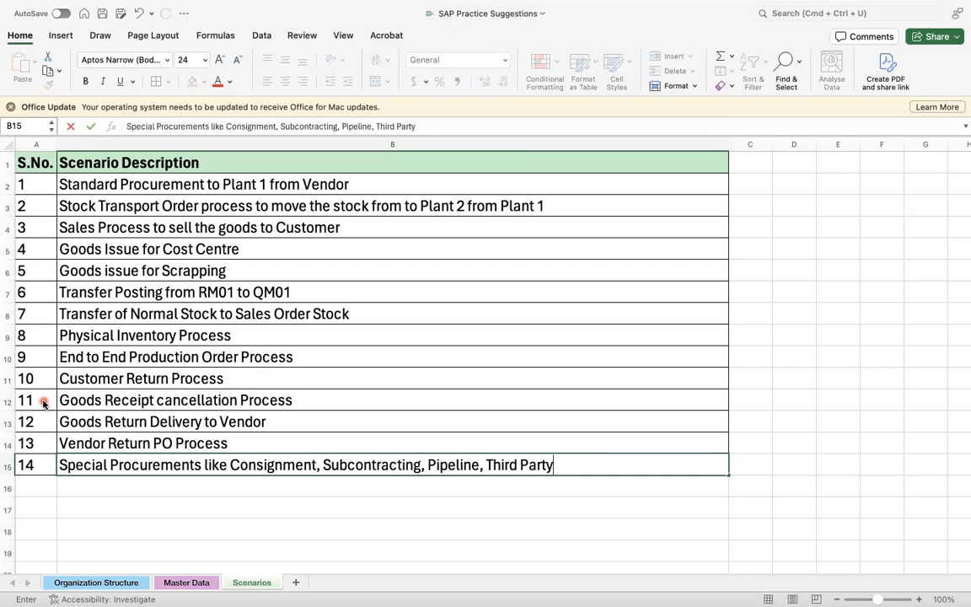
pyautogui.press('Return')
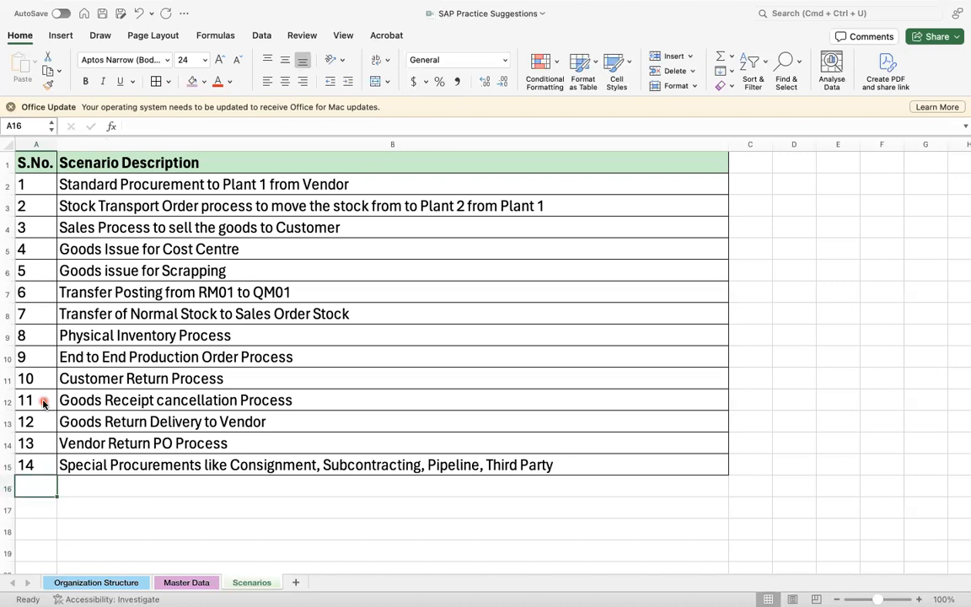
# Step: Review the Organization Structure sheet, examining the sales organization, purchasing organization and Plant 1 warehouse number entries
pyautogui.click(82, 585)
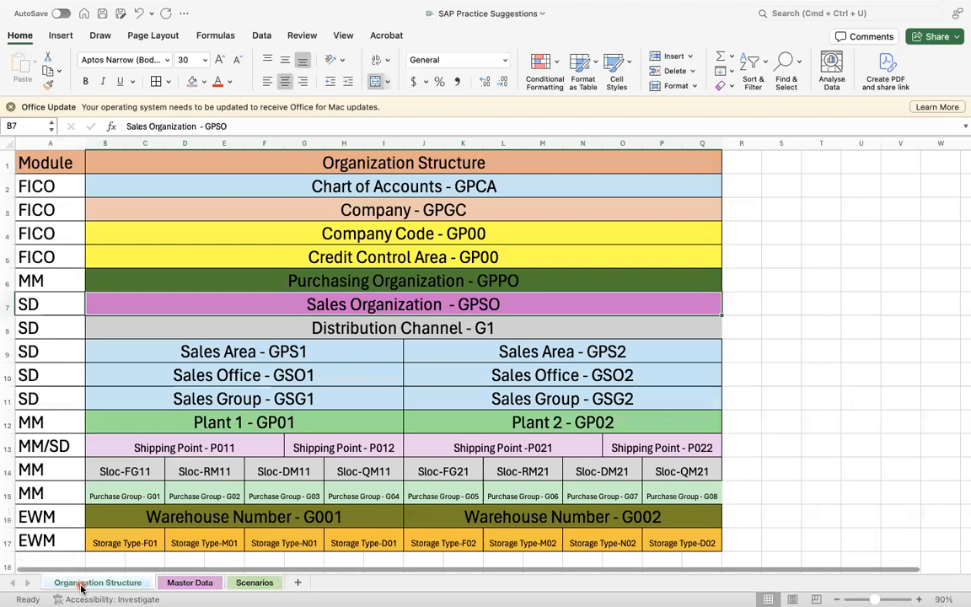
pyautogui.click(758, 417)
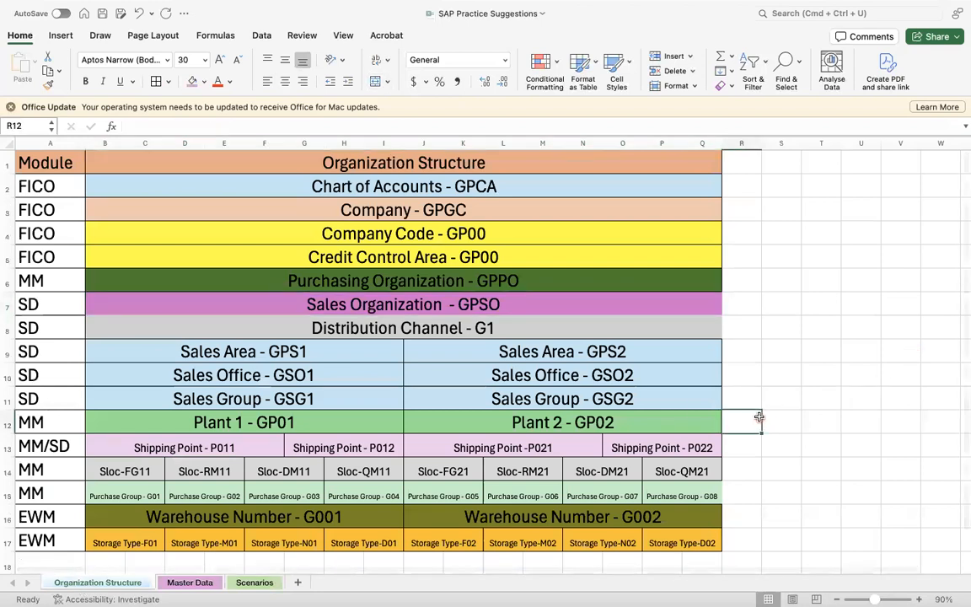
pyautogui.click(405, 306)
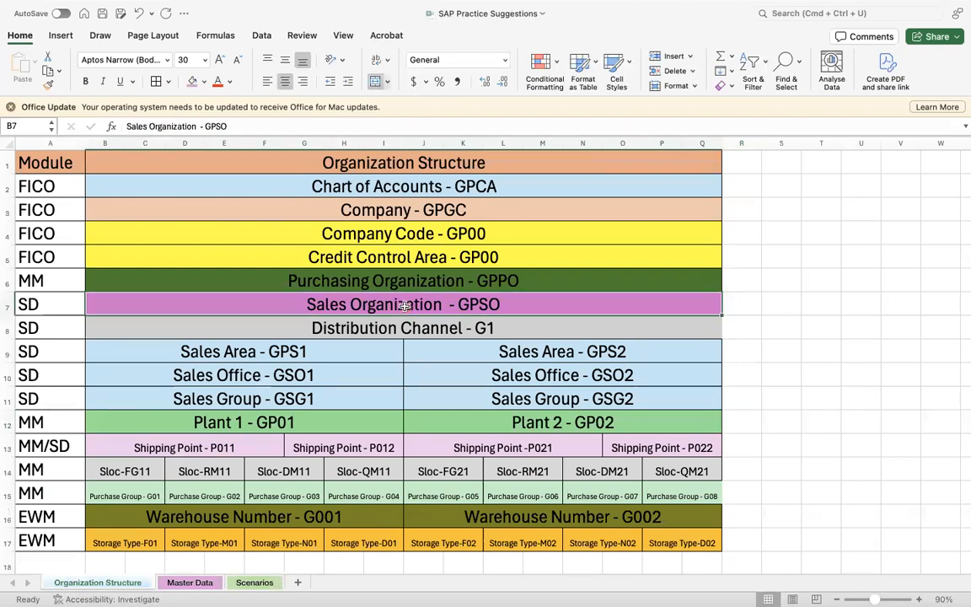
pyautogui.click(742, 304)
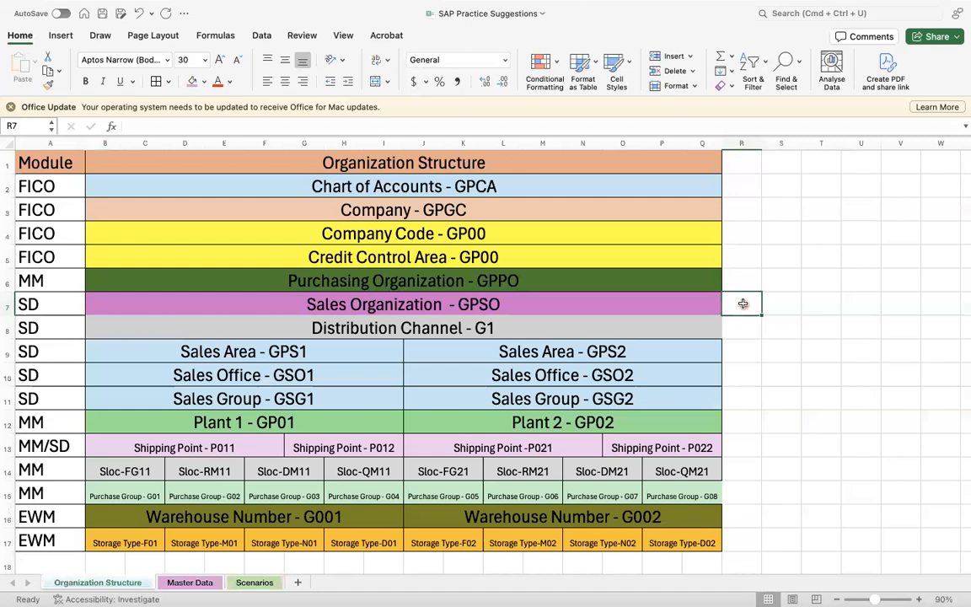
pyautogui.click(679, 279)
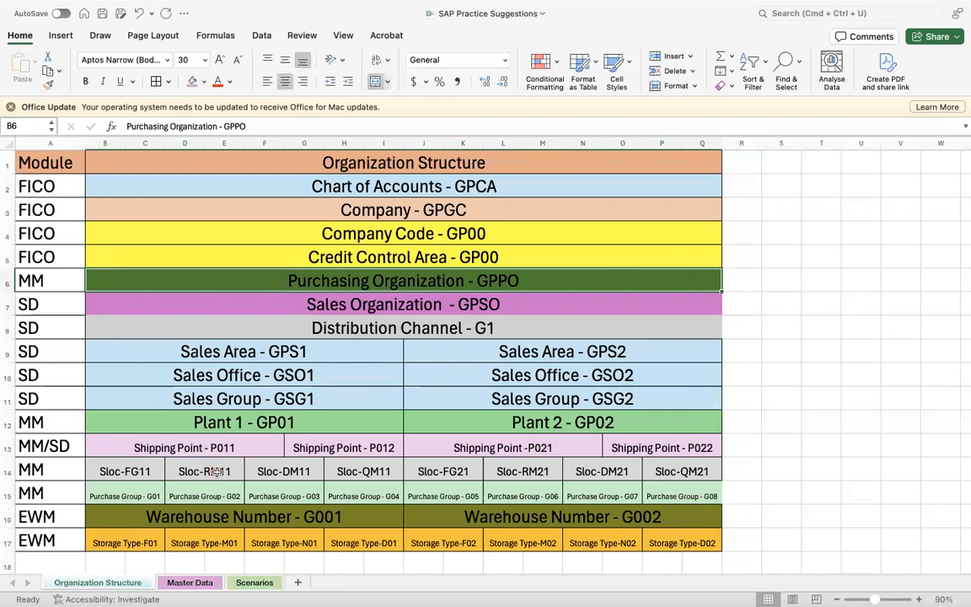
pyautogui.click(202, 511)
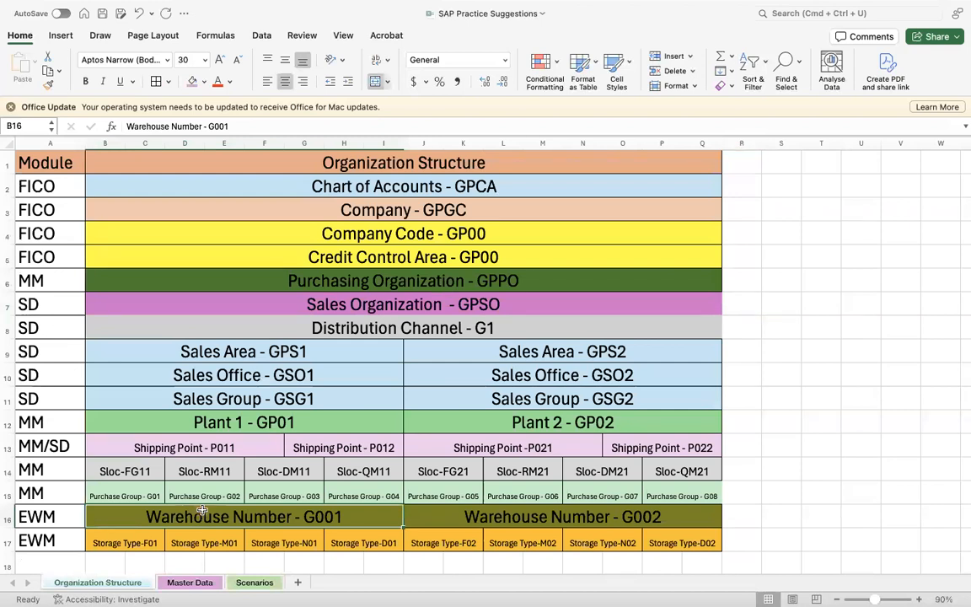
# Step: Return to the Scenarios sheet, add a "Status" header in C1, and widen column C
pyautogui.click(256, 586)
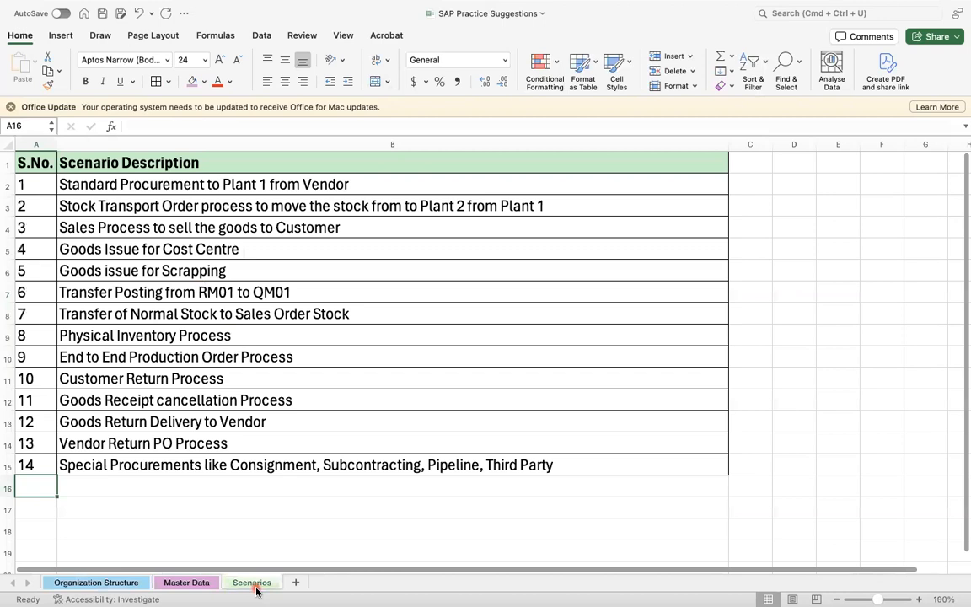
pyautogui.click(744, 167)
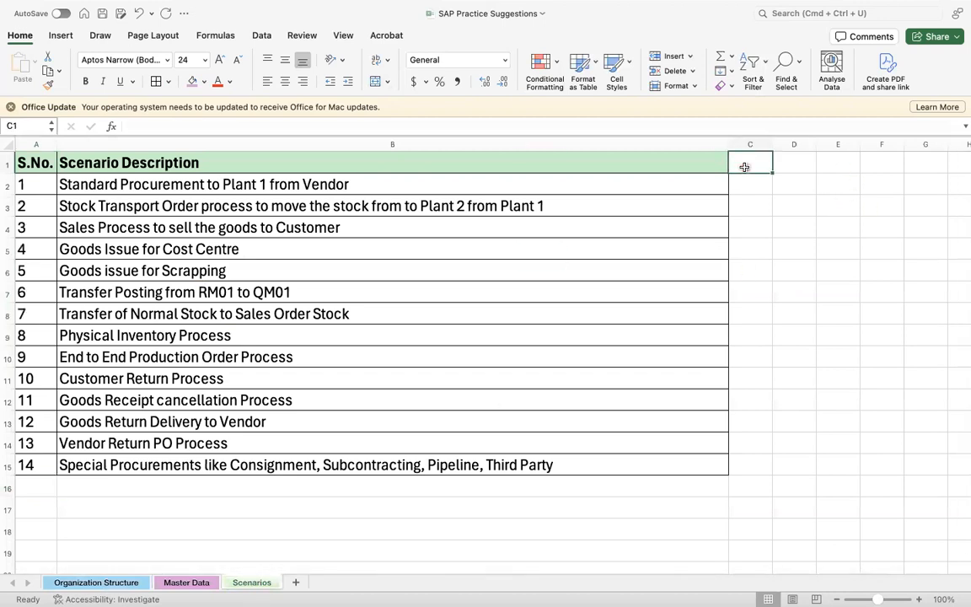
pyautogui.write('Status')
pyautogui.press('Return')
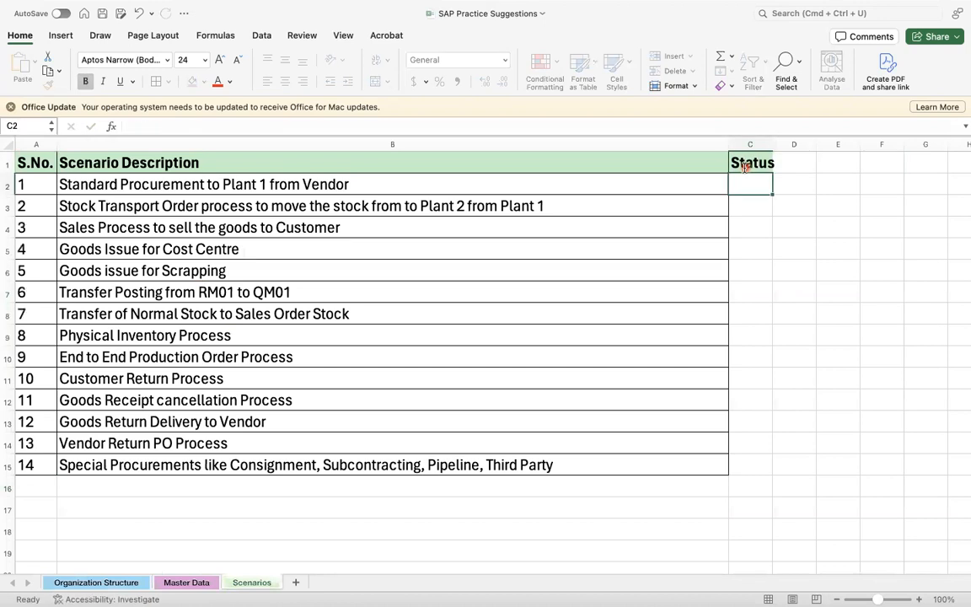
pyautogui.moveTo(771, 144); pyautogui.dragTo(754, 457)
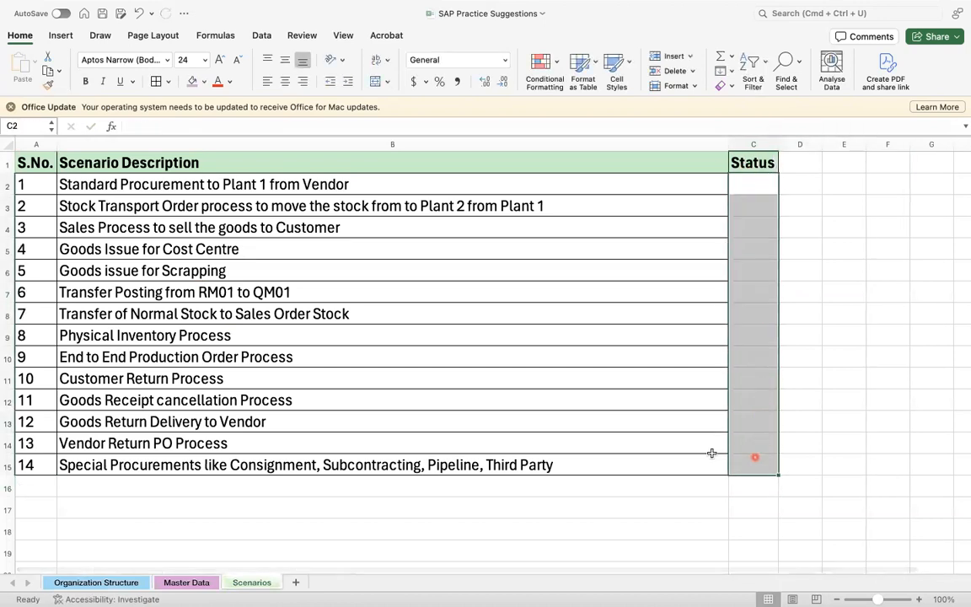
pyautogui.click(204, 82)
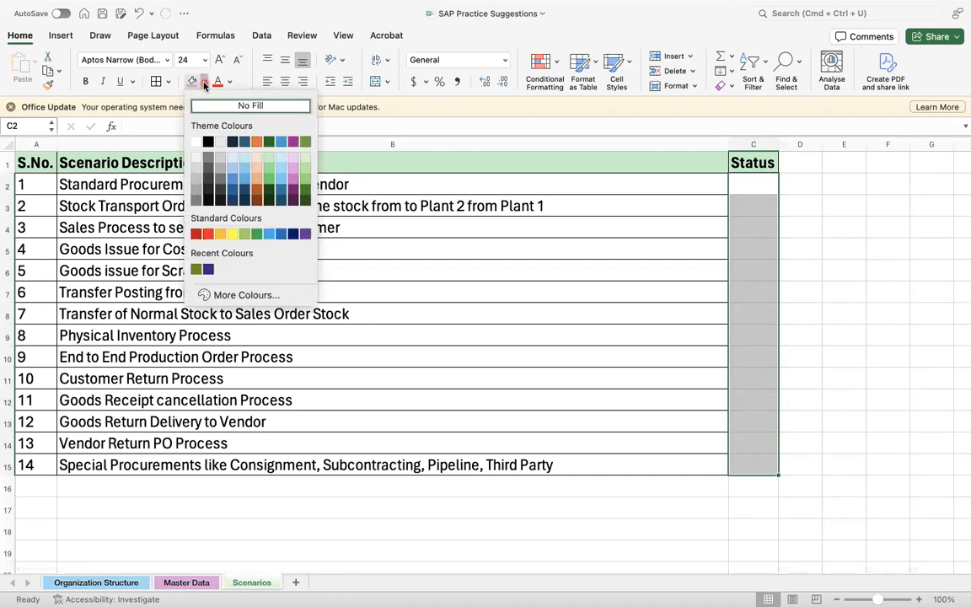
pyautogui.click(156, 83)
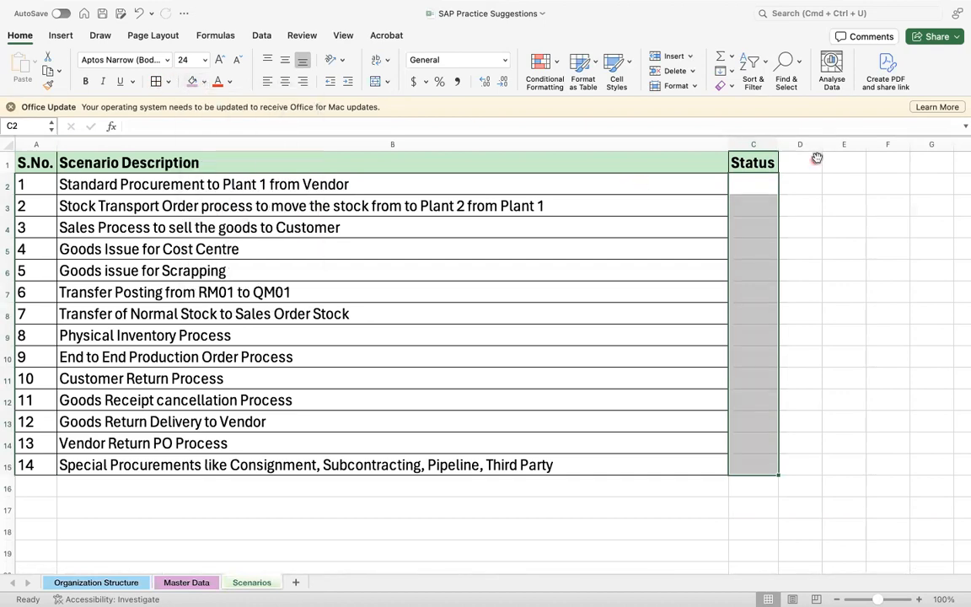
pyautogui.moveTo(781, 144); pyautogui.dragTo(861, 145)
# Step: Enter the status "Tested without Errors" for scenario 1 in C2 and "Tested with Error" for scenario 2 in C3
pyautogui.click(784, 183)
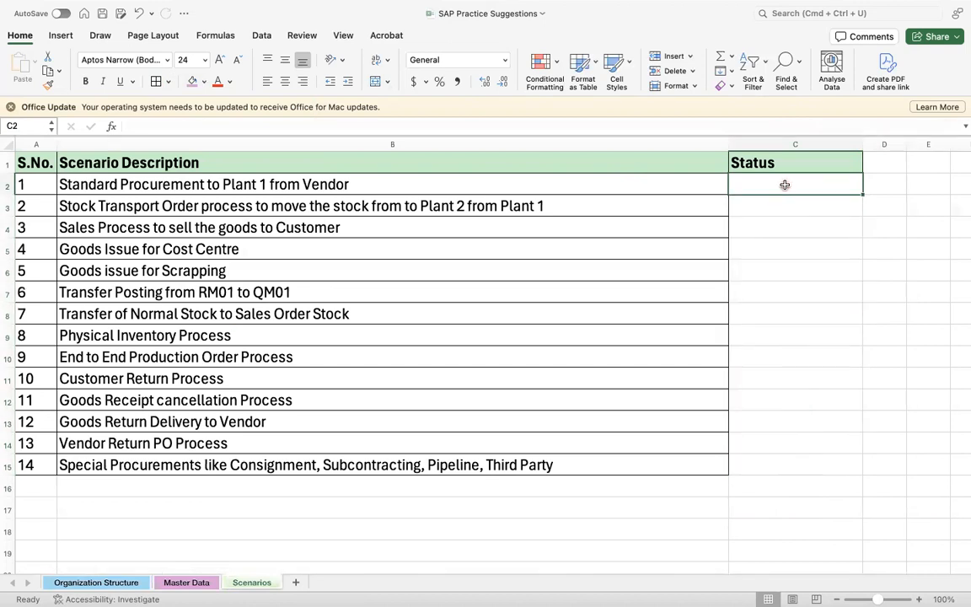
pyautogui.write('Tes')
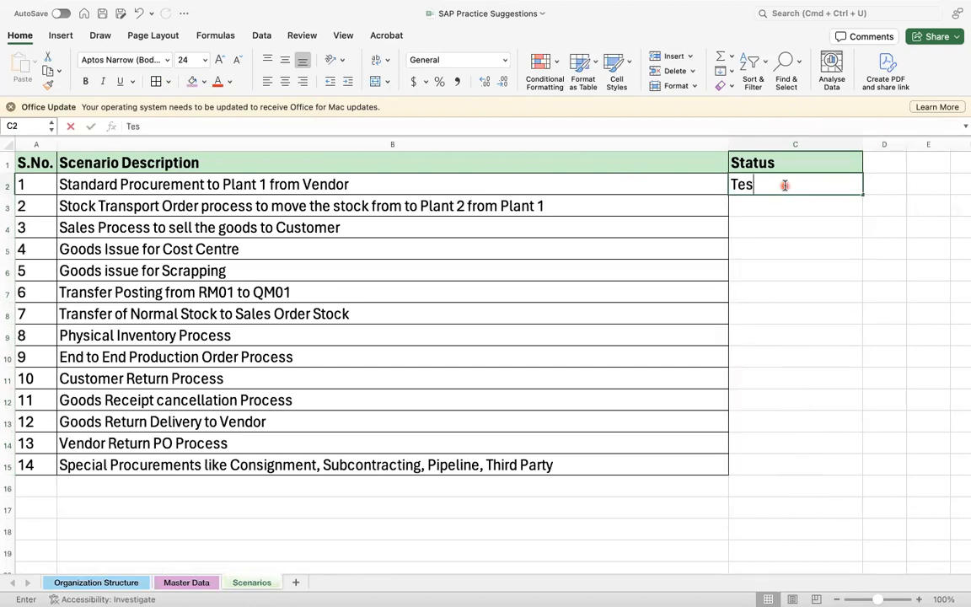
pyautogui.write('ted witho')
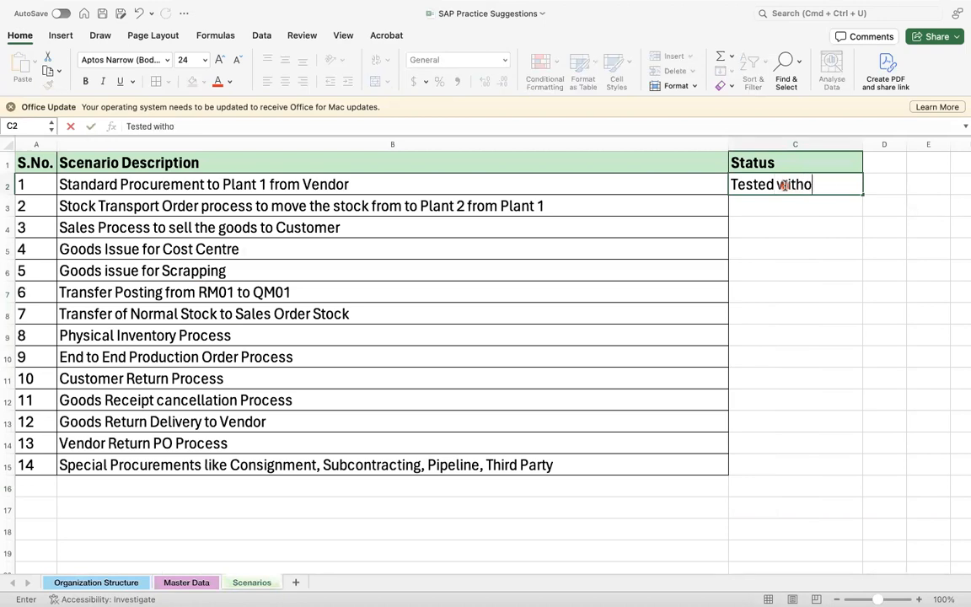
pyautogui.write('ut Errors')
pyautogui.press('Return')
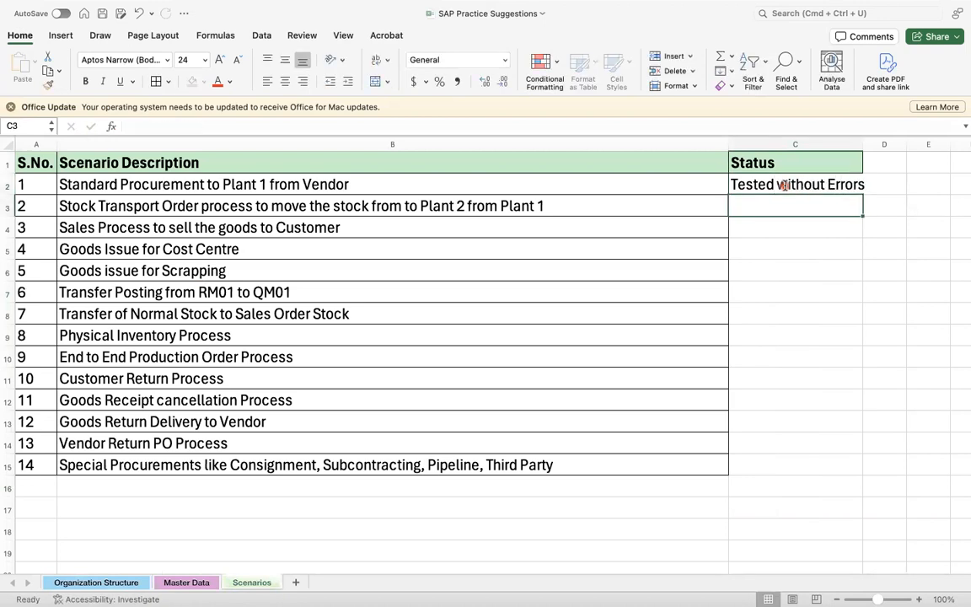
pyautogui.write('Tested with Error')
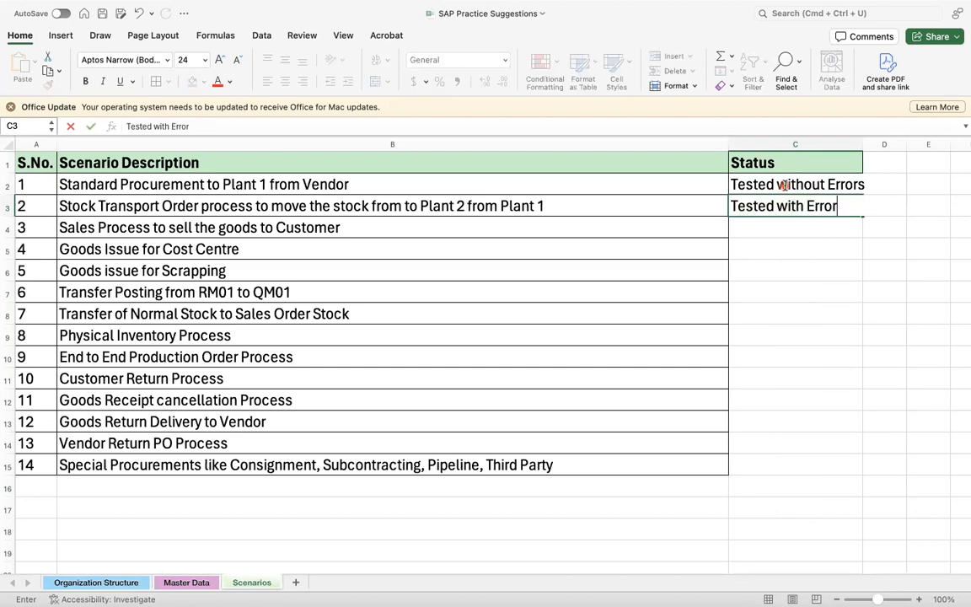
pyautogui.click(788, 228)
# Step: Apply all borders to the Status cells C2:C15 and narrow column B to fit the scenario descriptions
pyautogui.moveTo(769, 182); pyautogui.dragTo(783, 461)
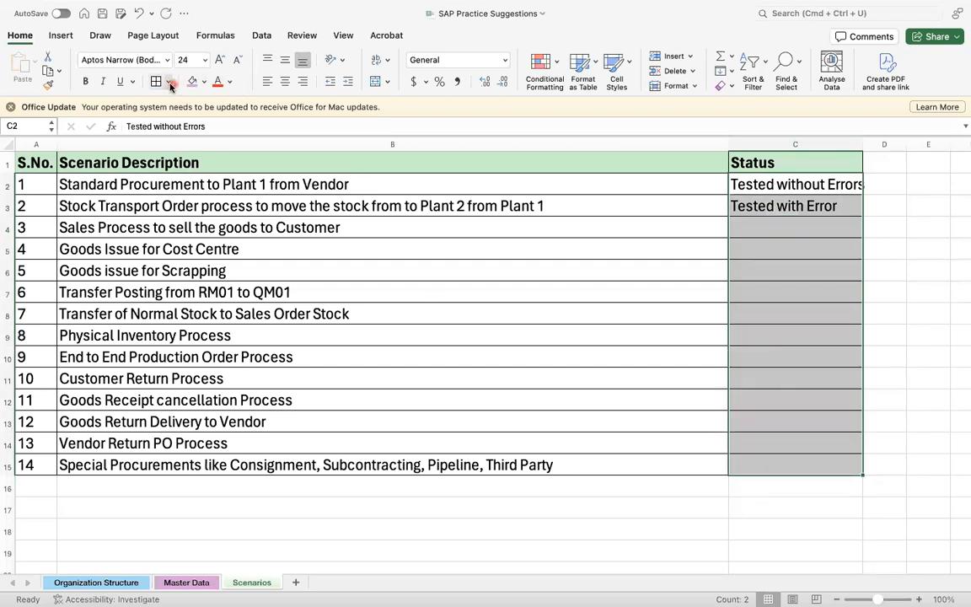
pyautogui.moveTo(724, 144); pyautogui.dragTo(571, 144)
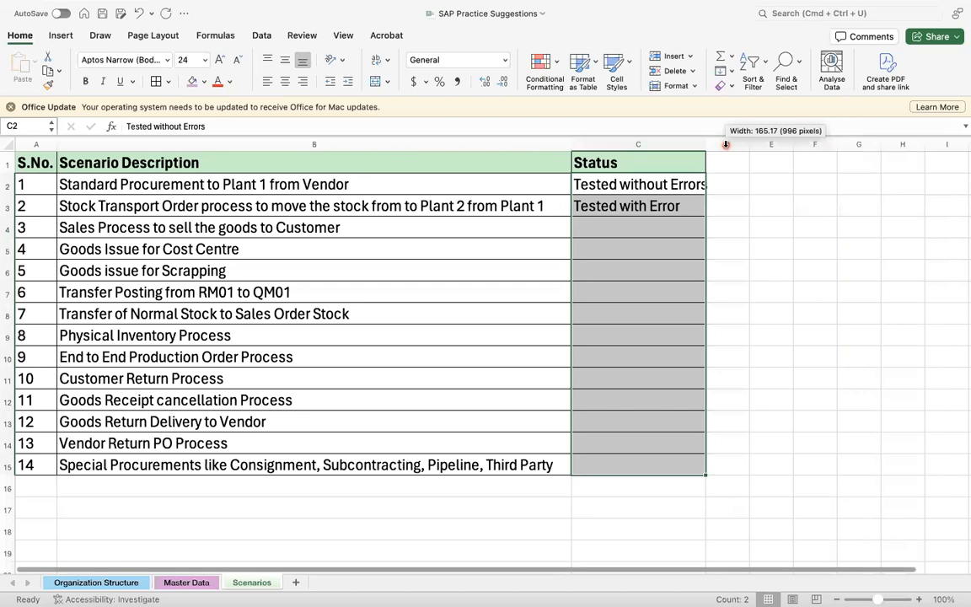
# Step: Add an "Error details" header in D1 formatted like the Status header, widen column D, and put borders around D2:D15
pyautogui.click(732, 163)
pyautogui.write('Status')
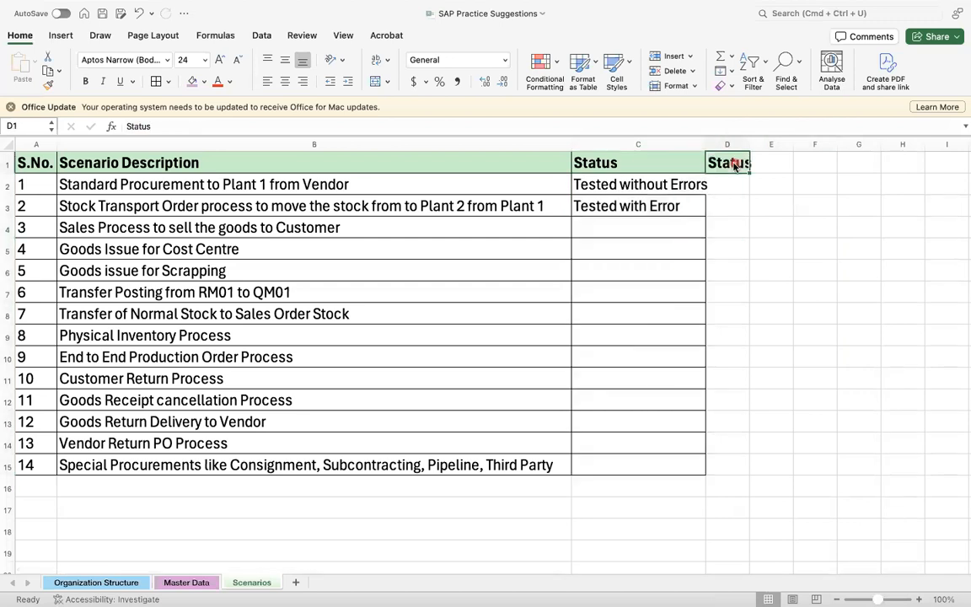
pyautogui.write('Error details')
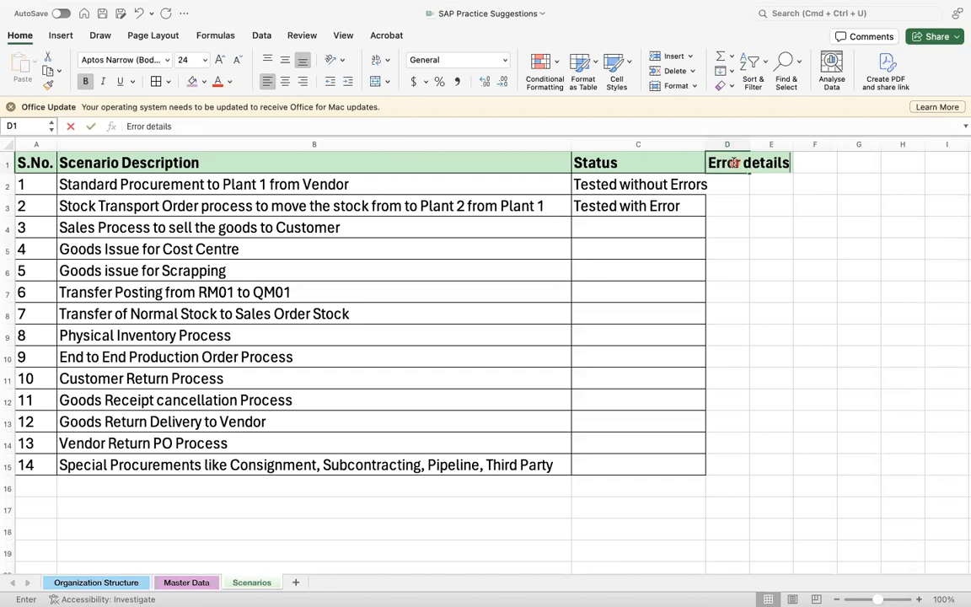
pyautogui.press('Return')
pyautogui.moveTo(749, 144); pyautogui.dragTo(794, 144)
pyautogui.moveTo(749, 184); pyautogui.dragTo(752, 463)
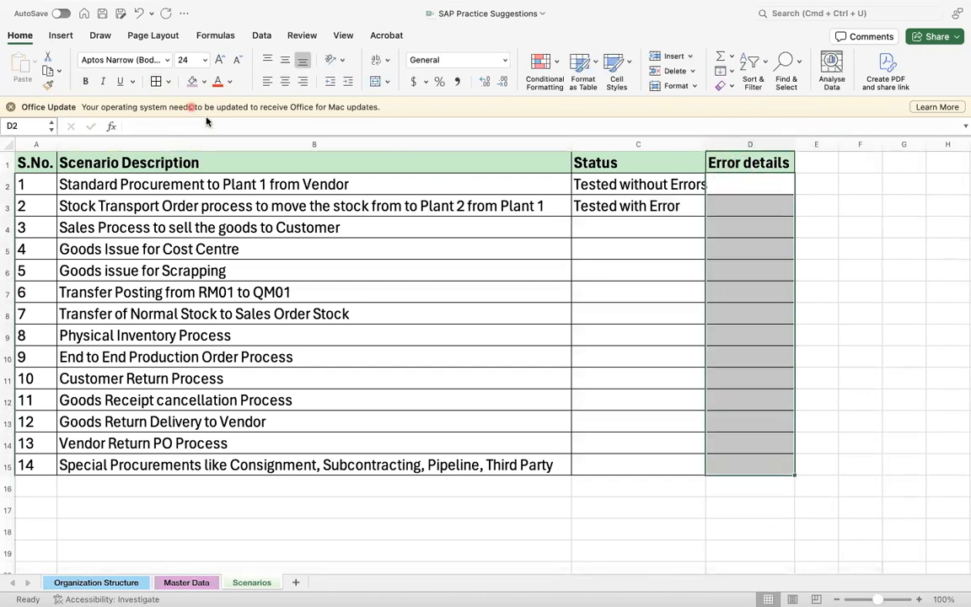
# Step: Enter the status "TBD" for scenarios 9, 10, 13 and 5 in C10, C11, C14 and C6
pyautogui.click(607, 352)
pyautogui.write('TBD')
pyautogui.press('Return')
pyautogui.write('TBD')
pyautogui.press('Return')
pyautogui.press('Down')
pyautogui.press('Down')
pyautogui.write('TB')
pyautogui.press('Return')
pyautogui.click(594, 269)
pyautogui.write('TB')
pyautogui.press('Return')
# Step: Copy the "Tested with Error" status from C3 to scenarios 4, 8 and 12 in C5, C9 and C13
pyautogui.click(615, 199)
pyautogui.press('super+c')
pyautogui.click(615, 243)
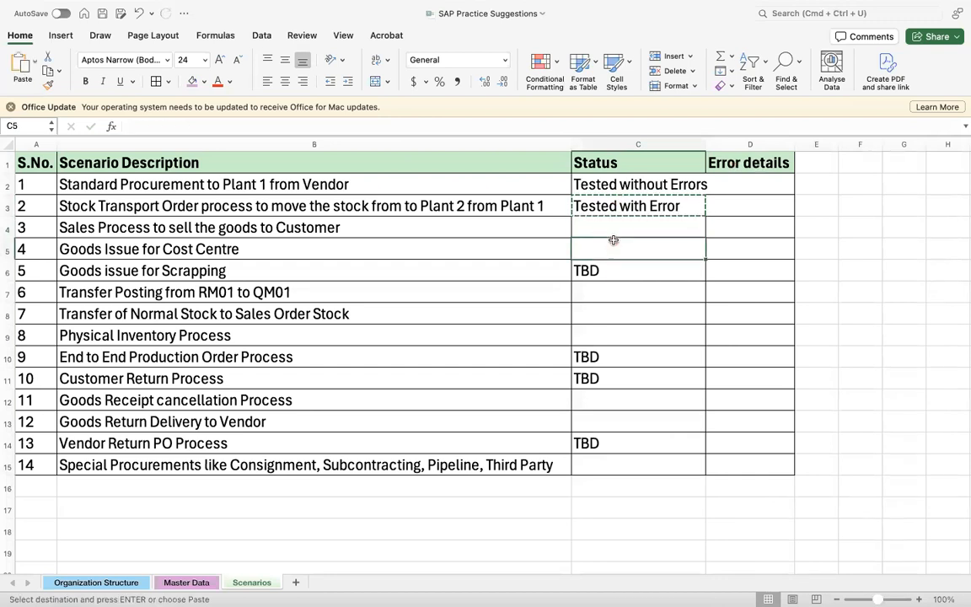
pyautogui.press('super+v')
pyautogui.click(609, 336)
pyautogui.press('super+v')
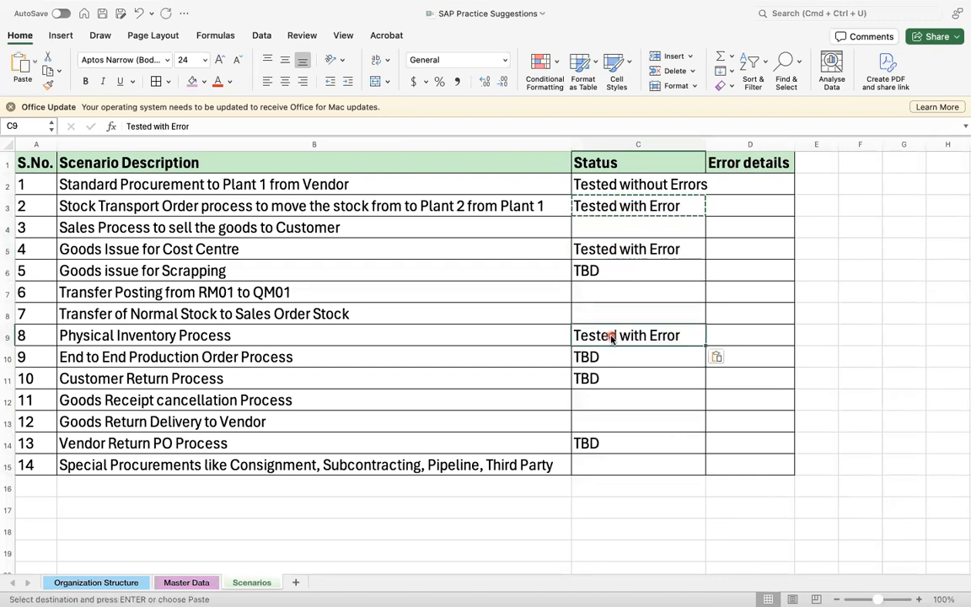
pyautogui.click(612, 420)
pyautogui.press('super+v')
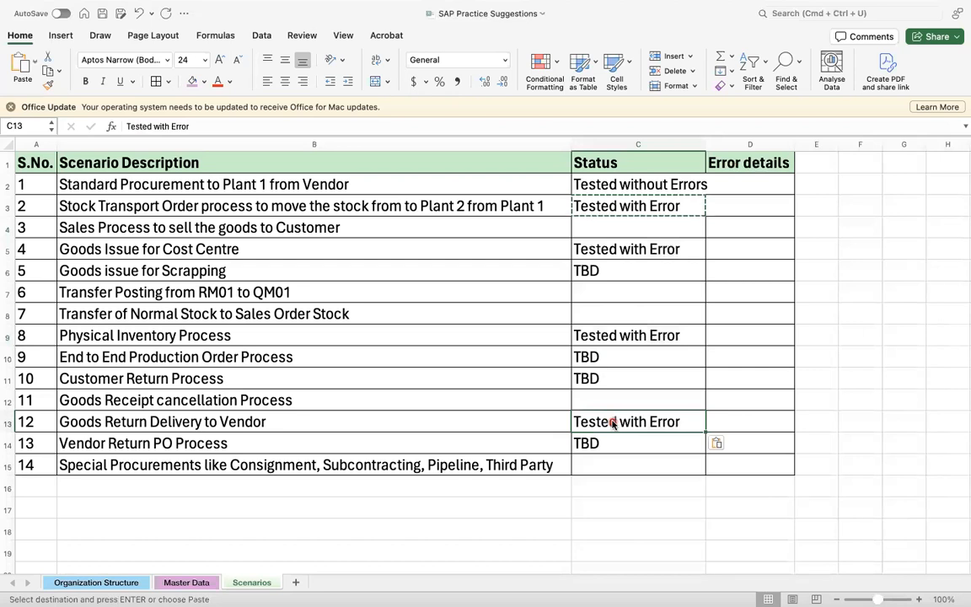
# Step: Copy the "Tested without Errors" status from C2 to scenarios 3, 6, 7 and 11 in C4, C7, C8 and C12
pyautogui.click(624, 185)
pyautogui.press('super+c')
pyautogui.click(592, 229)
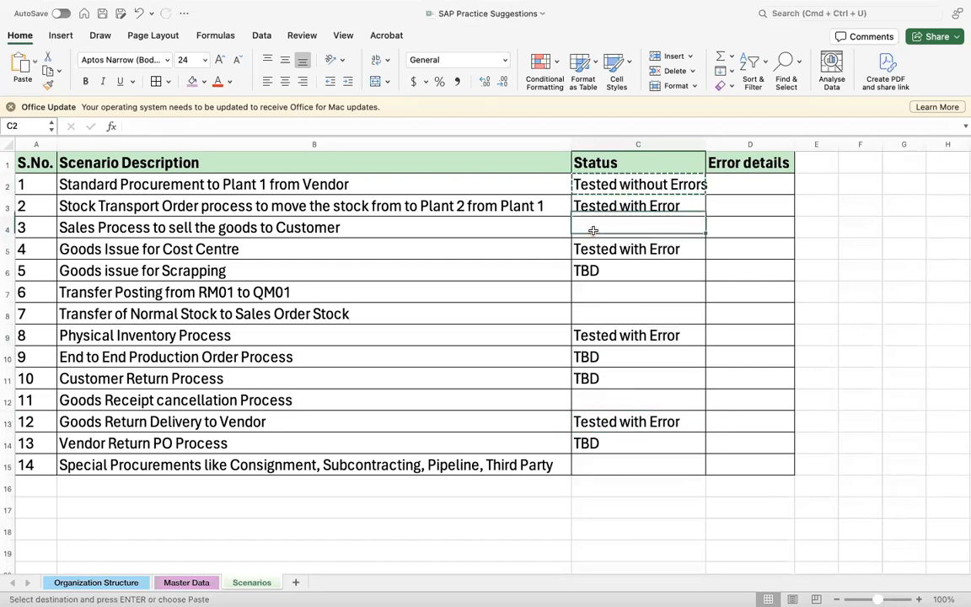
pyautogui.press('super+v')
pyautogui.click(597, 295)
pyautogui.press('super+v')
pyautogui.click(597, 313)
pyautogui.press('super+v')
pyautogui.click(607, 399)
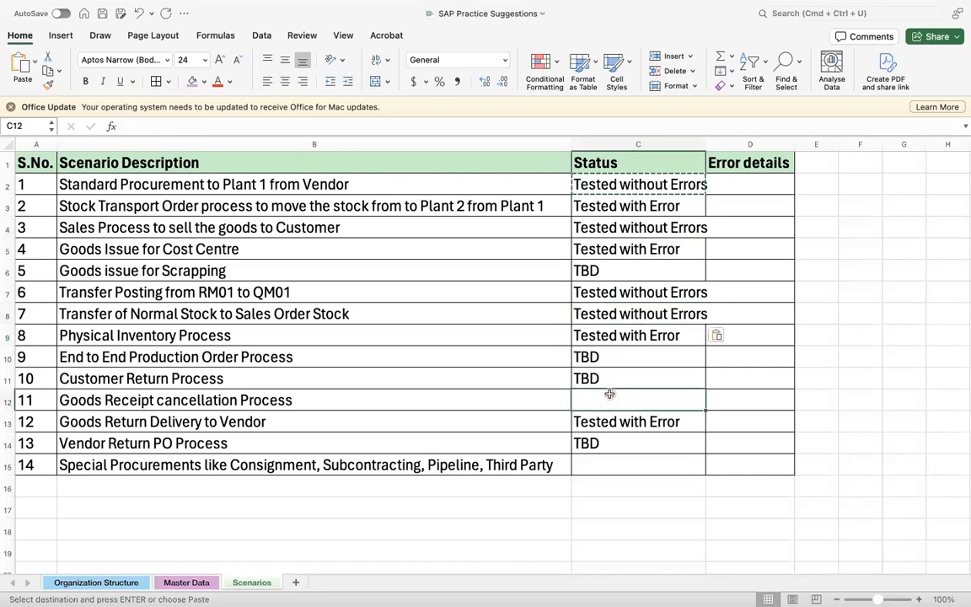
pyautogui.press('super+v')
# Step: Copy the "Tested with Error" status from C13 to scenario 14 in C15, and widen column C slightly to fit its text
pyautogui.click(611, 466)
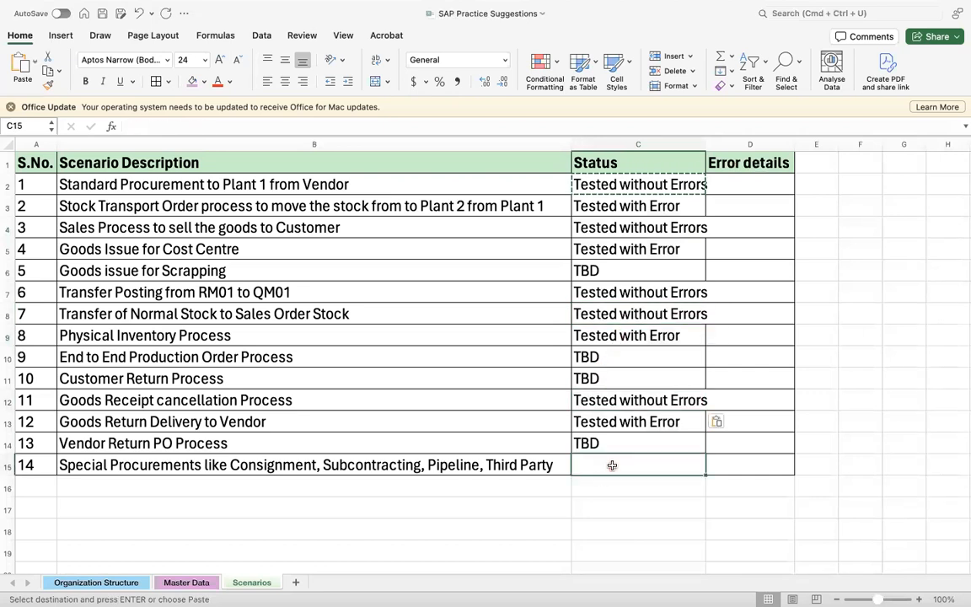
pyautogui.click(633, 422)
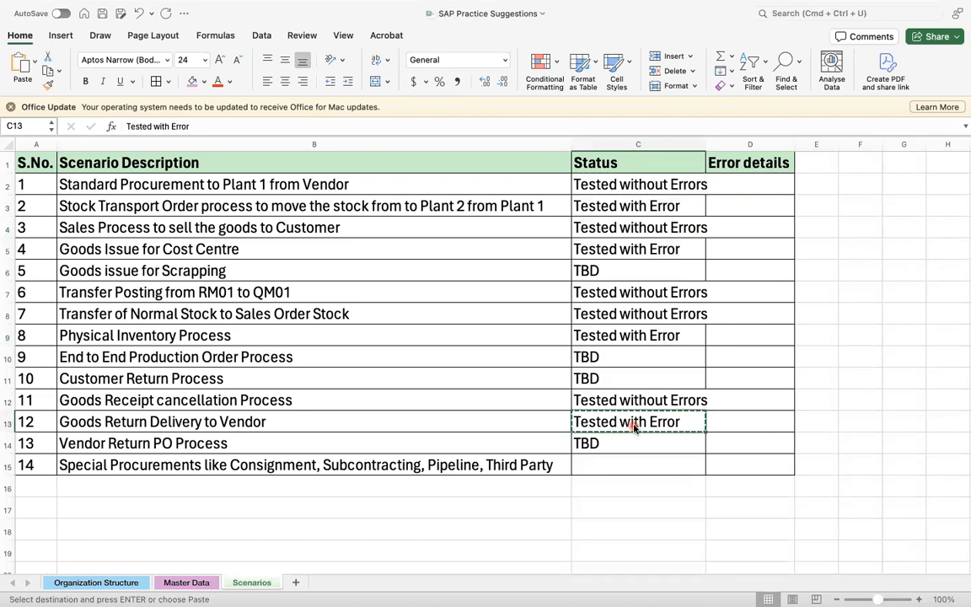
pyautogui.click(619, 461)
pyautogui.press('super+v')
pyautogui.moveTo(705, 144); pyautogui.dragTo(714, 144)
# Step: Add a conditional formatting rule to C2:C15 giving text containing "Tested with Error" a light red fill with dark red text
pyautogui.moveTo(636, 179); pyautogui.dragTo(634, 458)
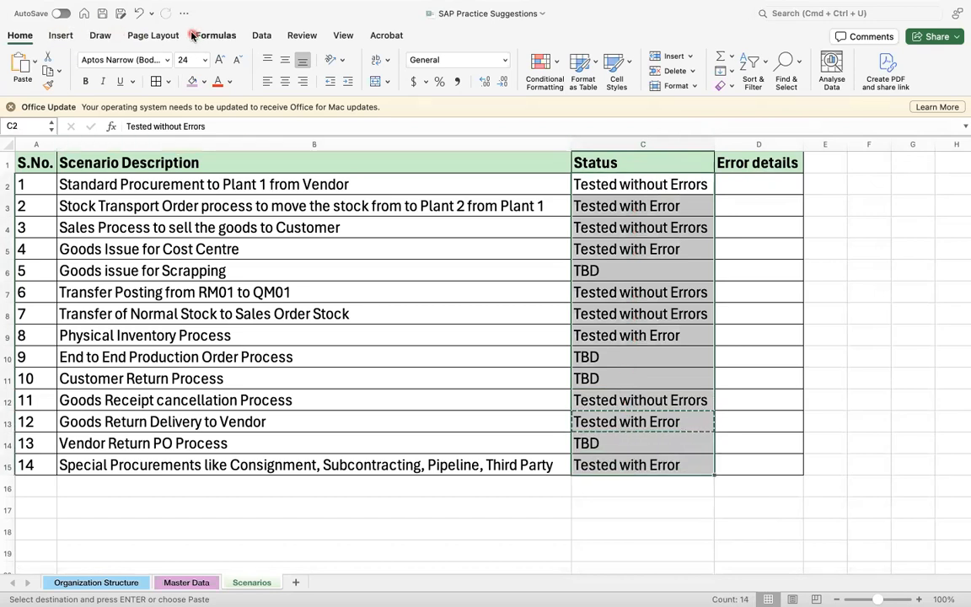
pyautogui.click(545, 72)
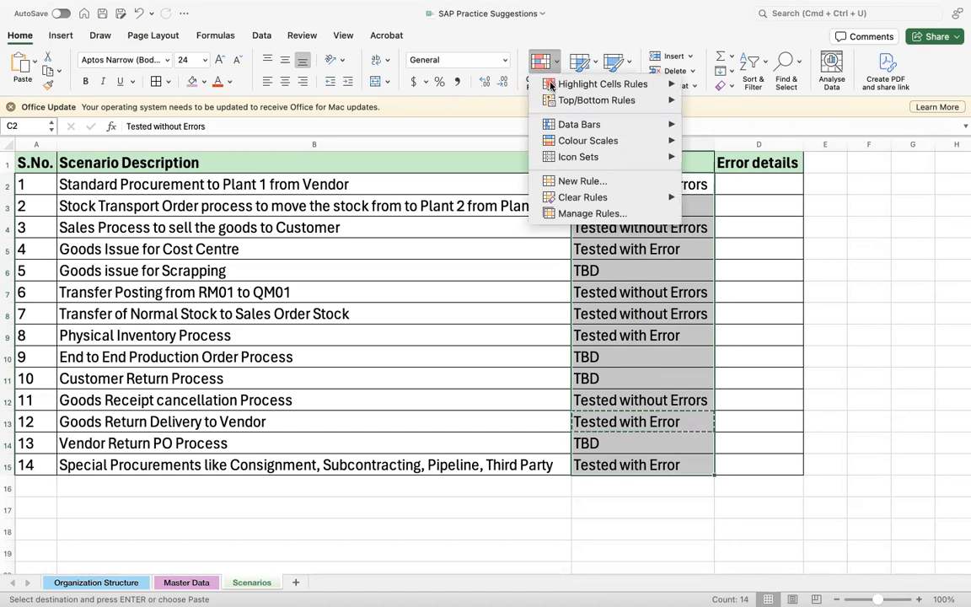
pyautogui.moveTo(552, 85)
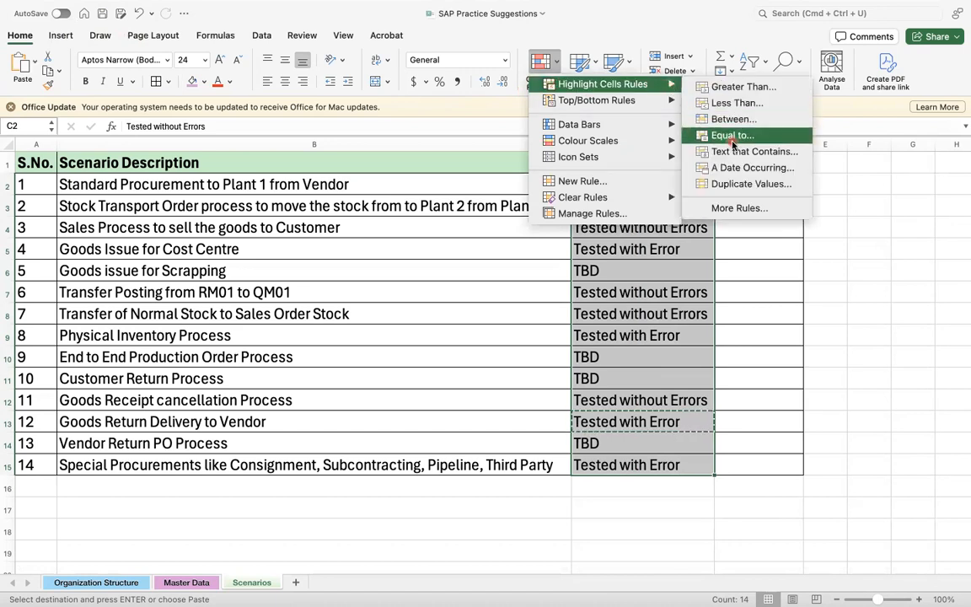
pyautogui.click(753, 151)
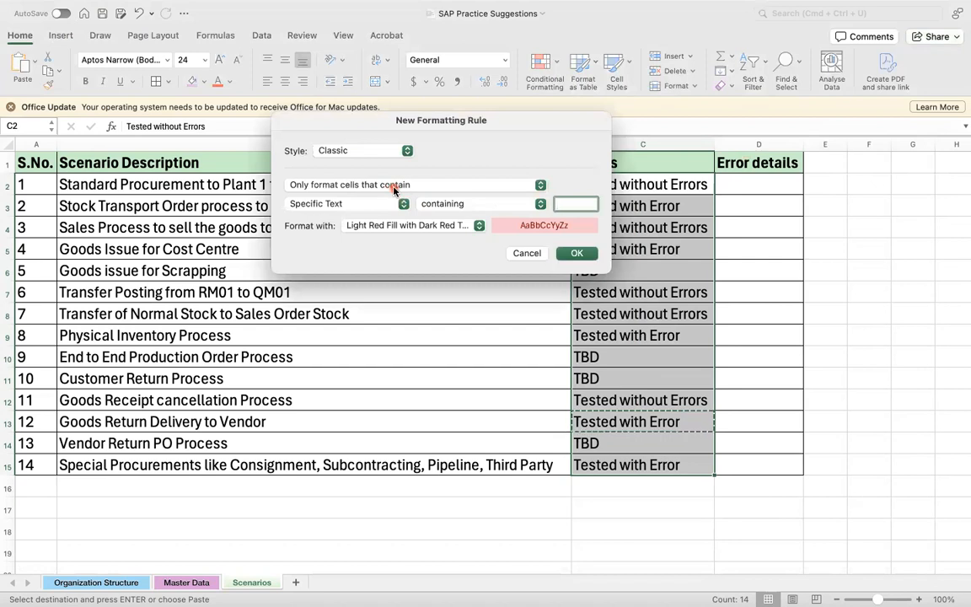
pyautogui.click(404, 204)
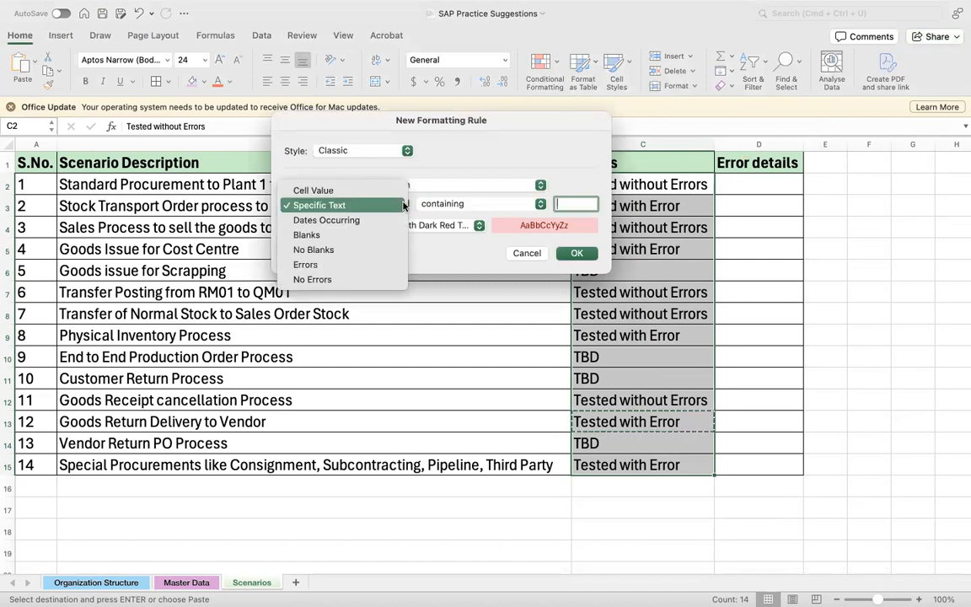
pyautogui.click(404, 205)
pyautogui.click(448, 186)
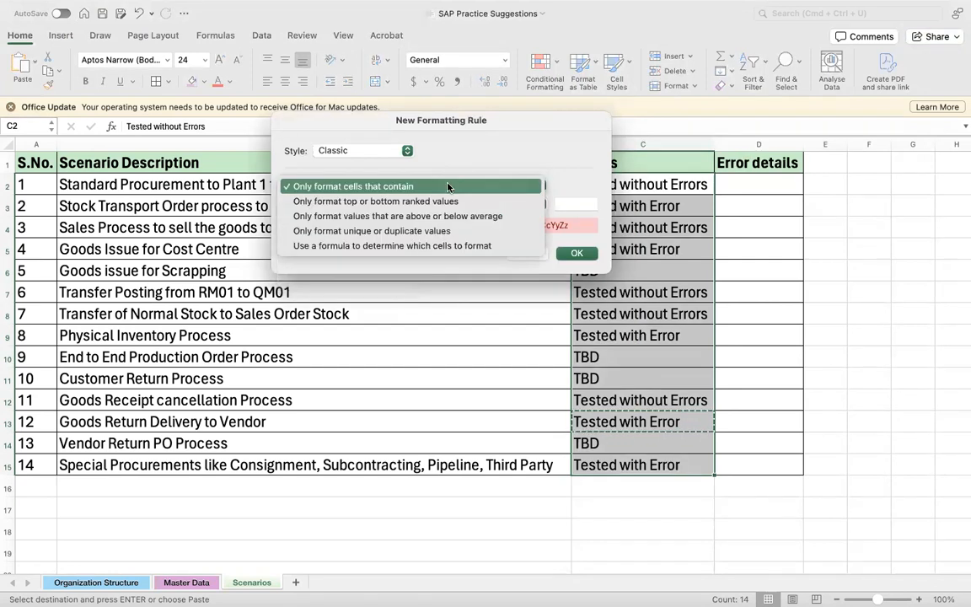
pyautogui.click(447, 186)
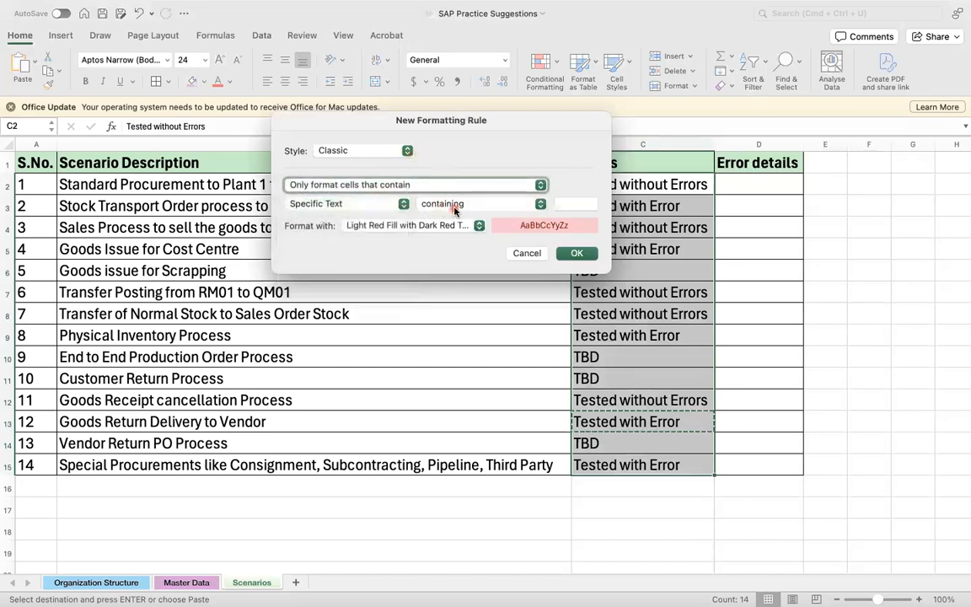
pyautogui.click(590, 203)
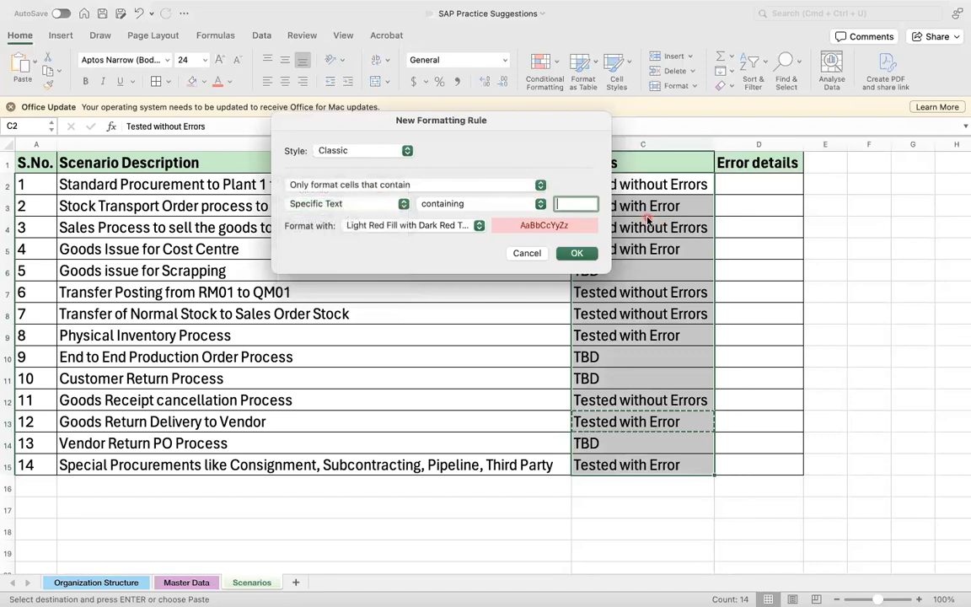
pyautogui.write('Test')
pyautogui.write('ed with Err')
pyautogui.write('or')
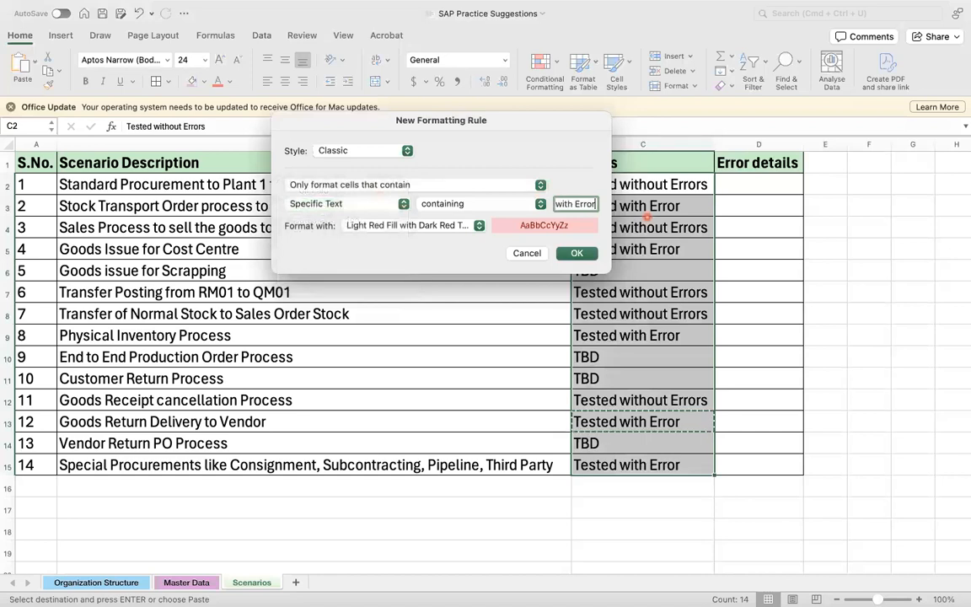
pyautogui.click(578, 253)
pyautogui.click(636, 306)
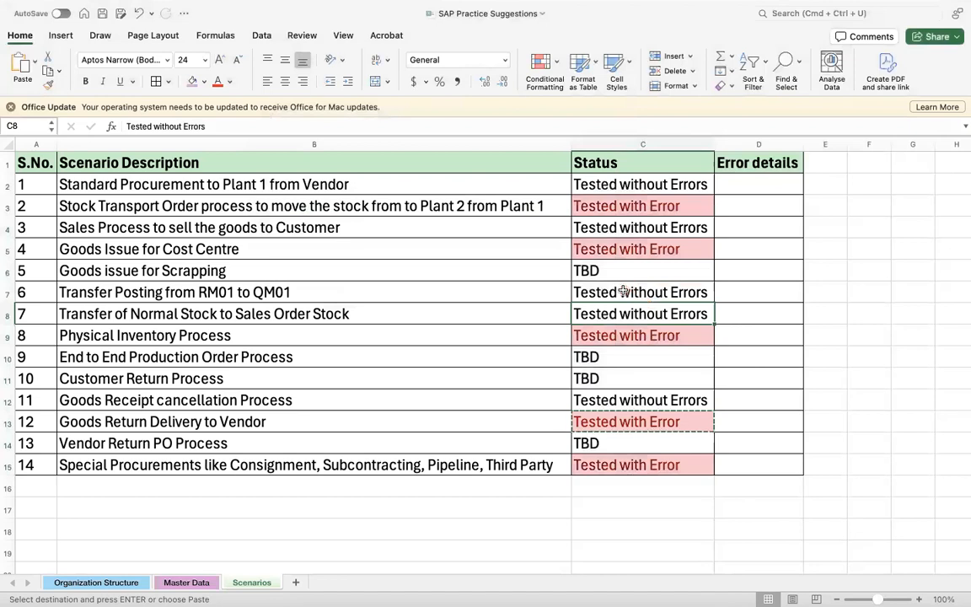
# Step: Add a conditional formatting rule to C2:C15 giving text containing "Tested without Errors" a green fill with dark green text
pyautogui.moveTo(590, 185); pyautogui.dragTo(620, 460)
pyautogui.rightClick(623, 252)
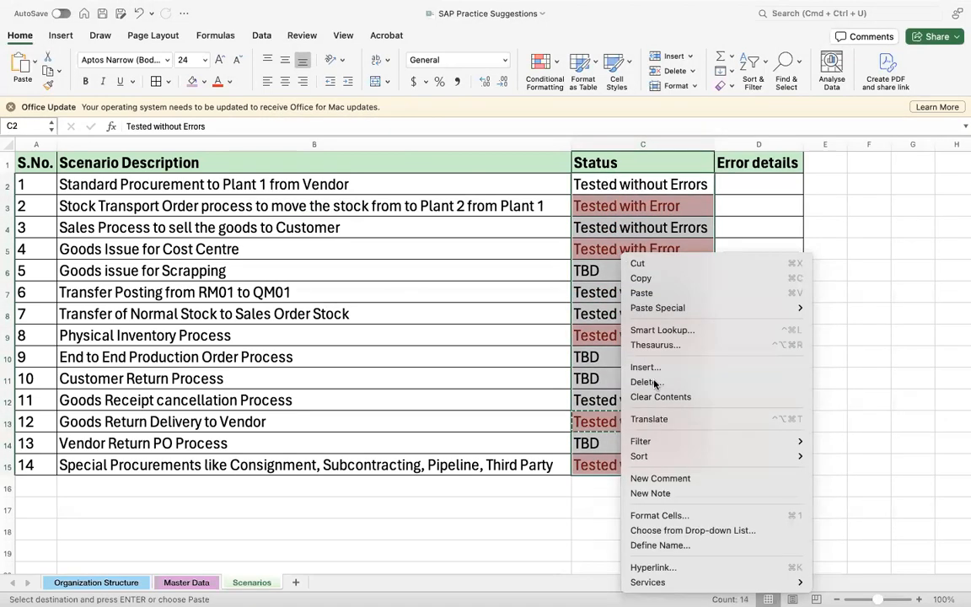
pyautogui.click(545, 72)
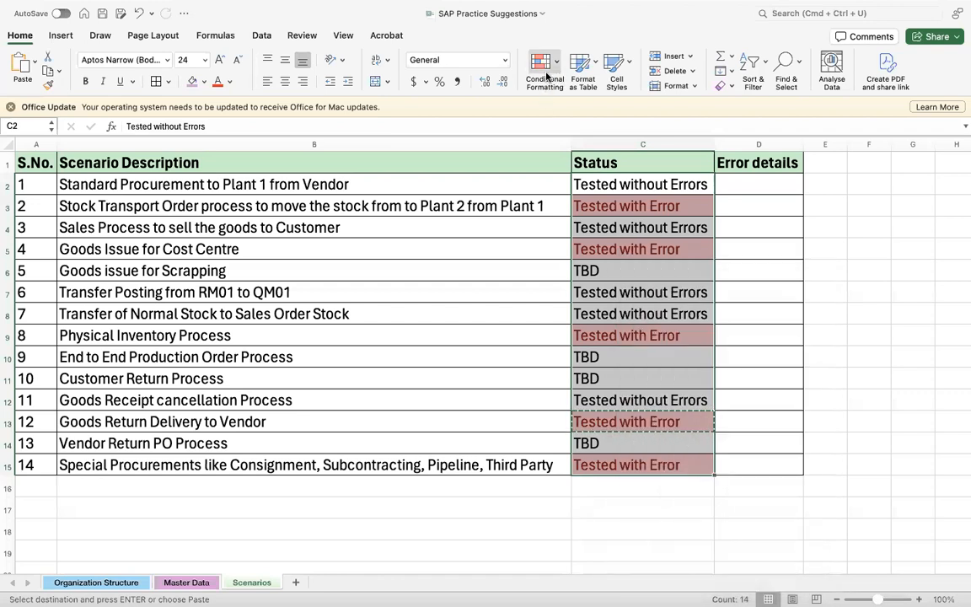
pyautogui.moveTo(589, 84)
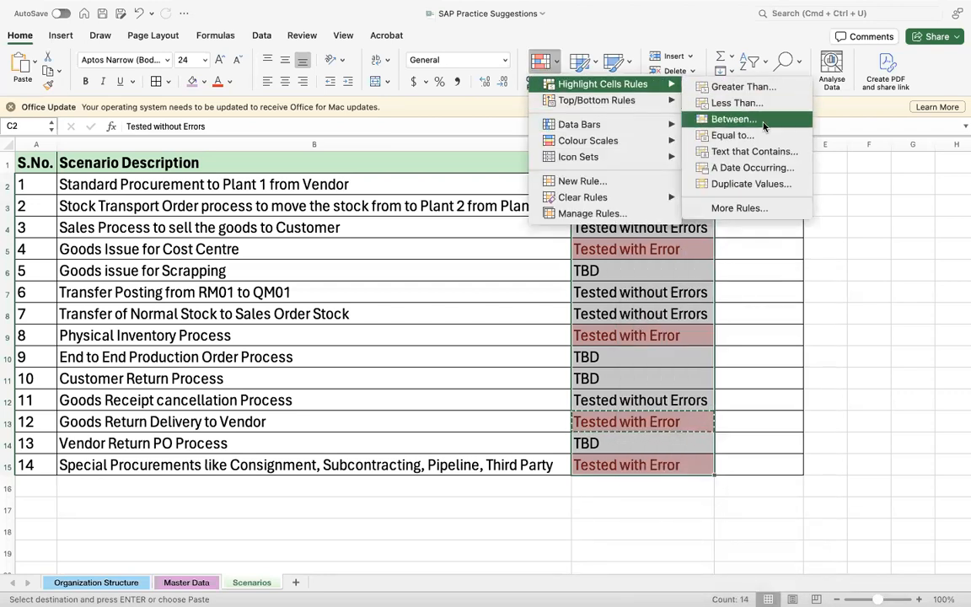
pyautogui.click(754, 151)
pyautogui.click(576, 205)
pyautogui.write('Tested without eRR')
pyautogui.press('BackSpace')
pyautogui.press('BackSpace')
pyautogui.press('BackSpace')
pyautogui.write('Errors')
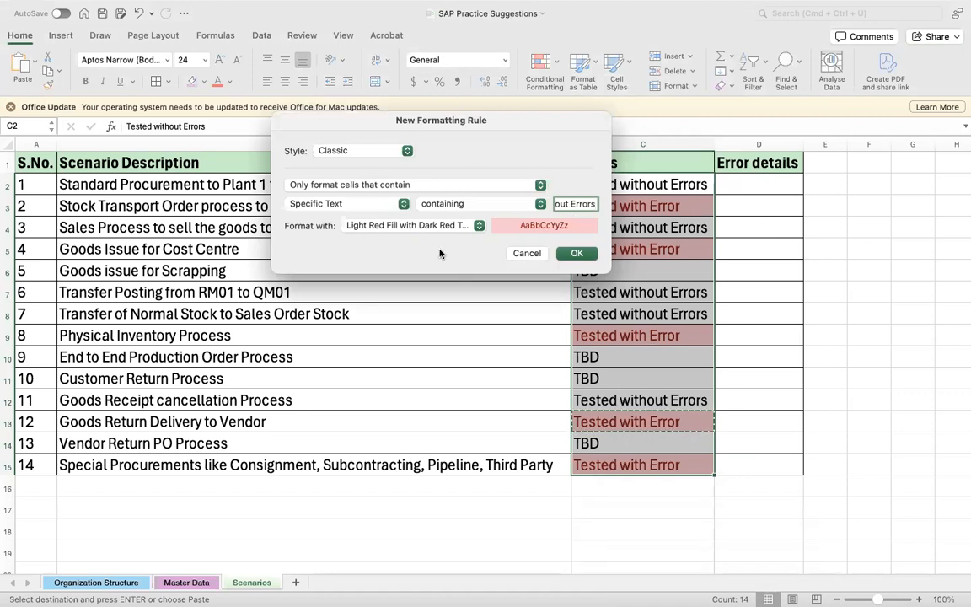
pyautogui.click(413, 225)
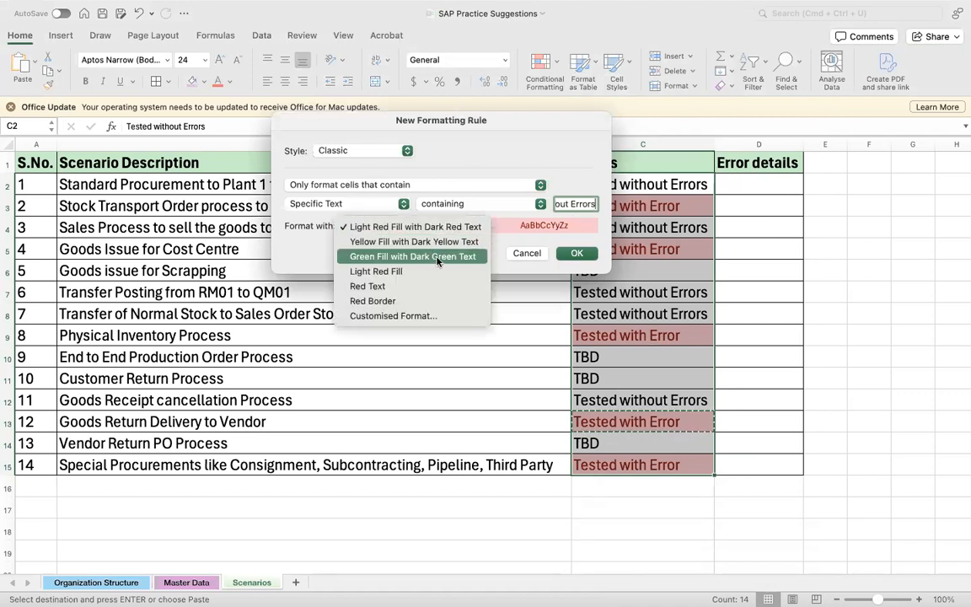
pyautogui.click(437, 257)
pyautogui.click(576, 252)
pyautogui.click(772, 310)
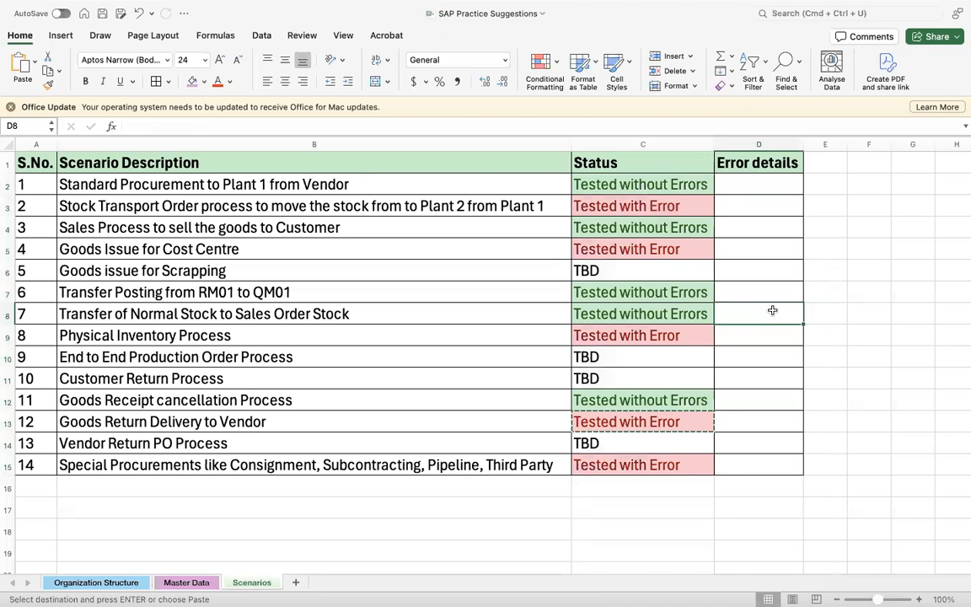
# Step: Add a conditional formatting rule to C2:C15 giving text containing "TBD" a yellow fill with dark yellow text
pyautogui.moveTo(600, 271); pyautogui.dragTo(638, 456)
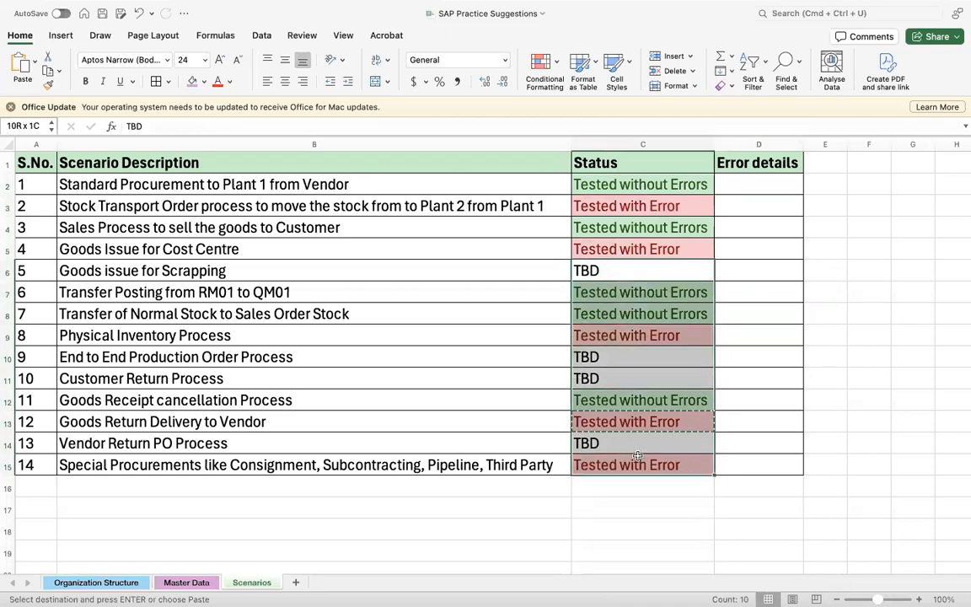
pyautogui.moveTo(578, 179); pyautogui.dragTo(660, 497)
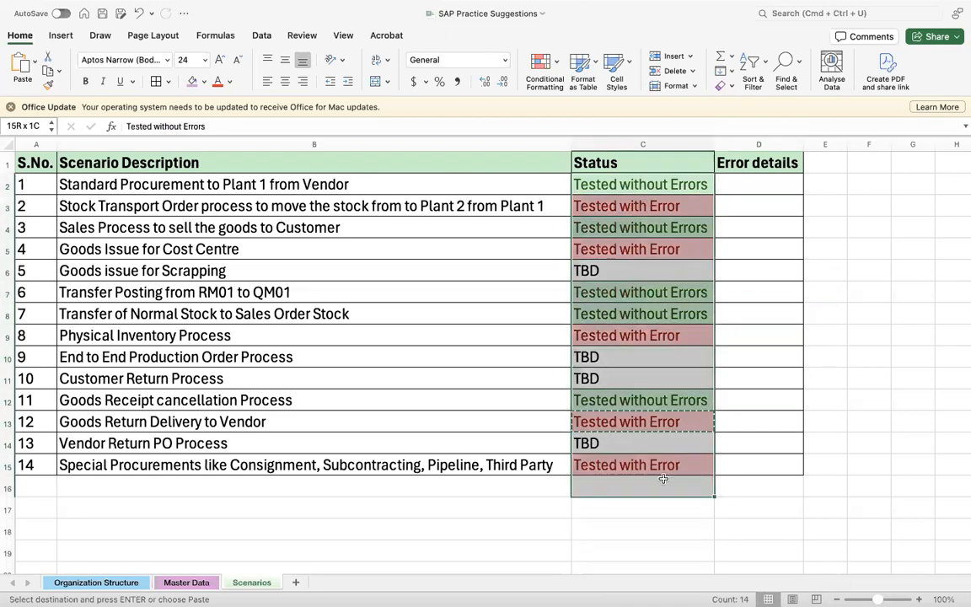
pyautogui.rightClick(620, 244)
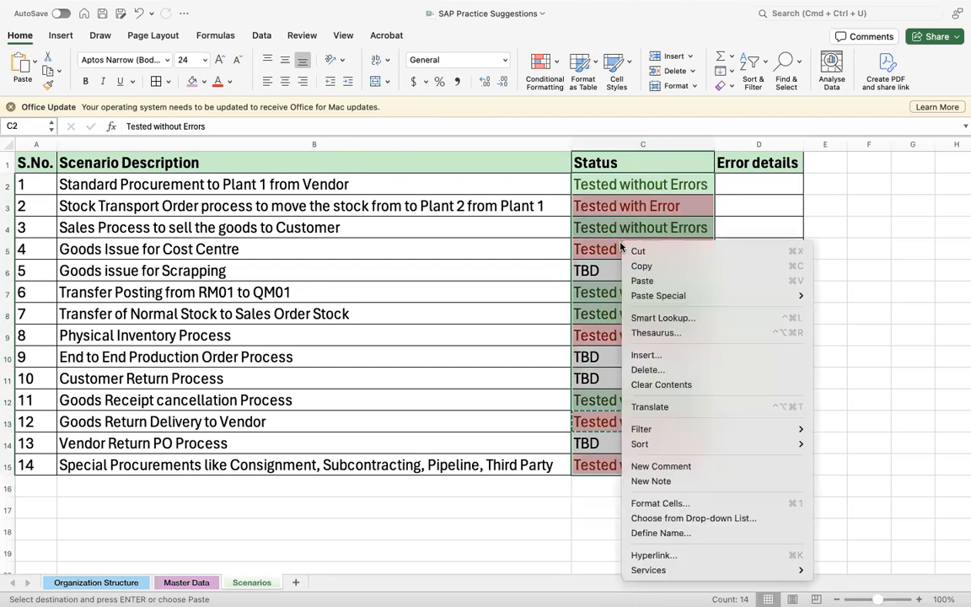
pyautogui.click(542, 67)
pyautogui.click(542, 69)
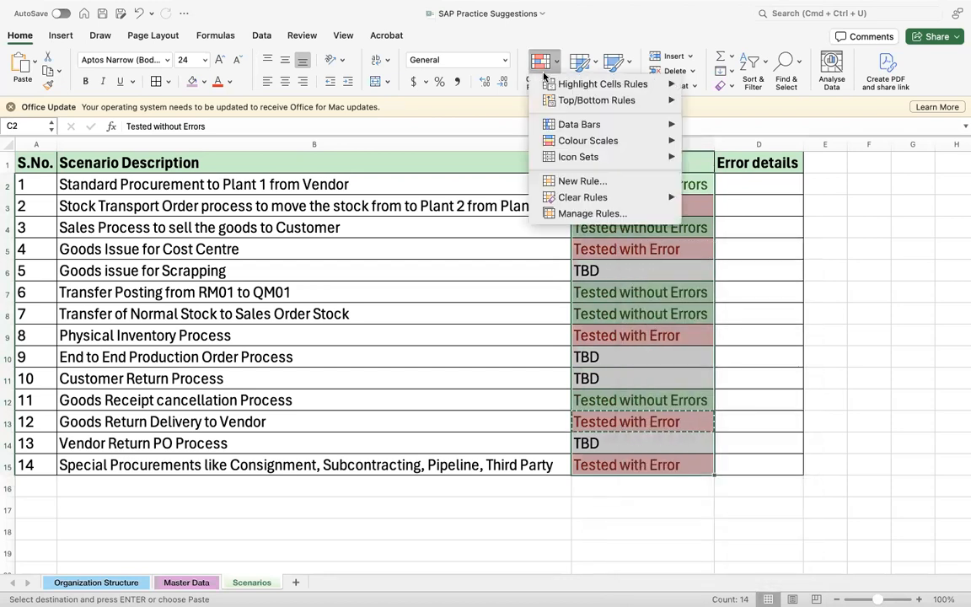
pyautogui.moveTo(624, 84)
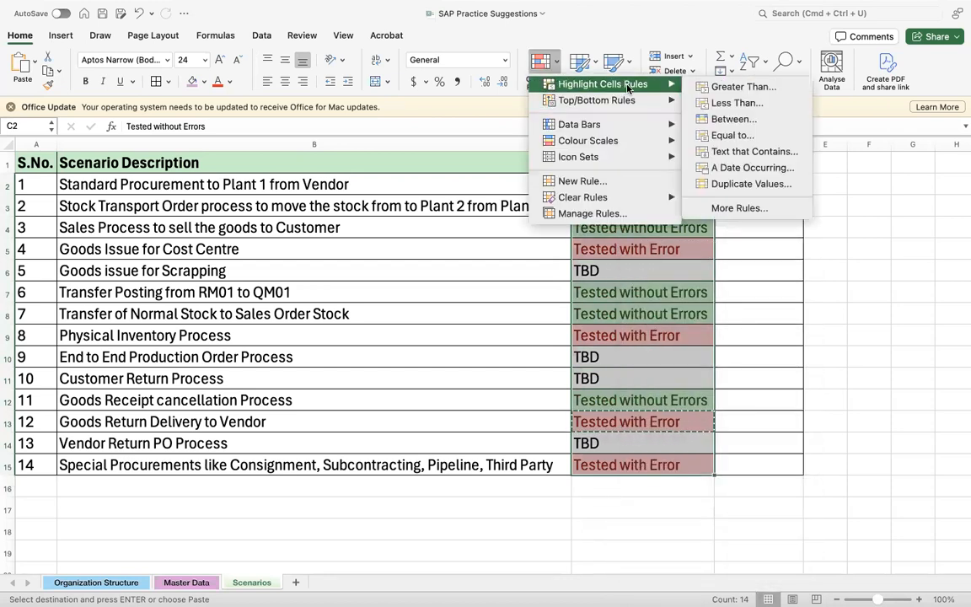
pyautogui.click(754, 152)
pyautogui.write('TBD')
pyautogui.click(463, 226)
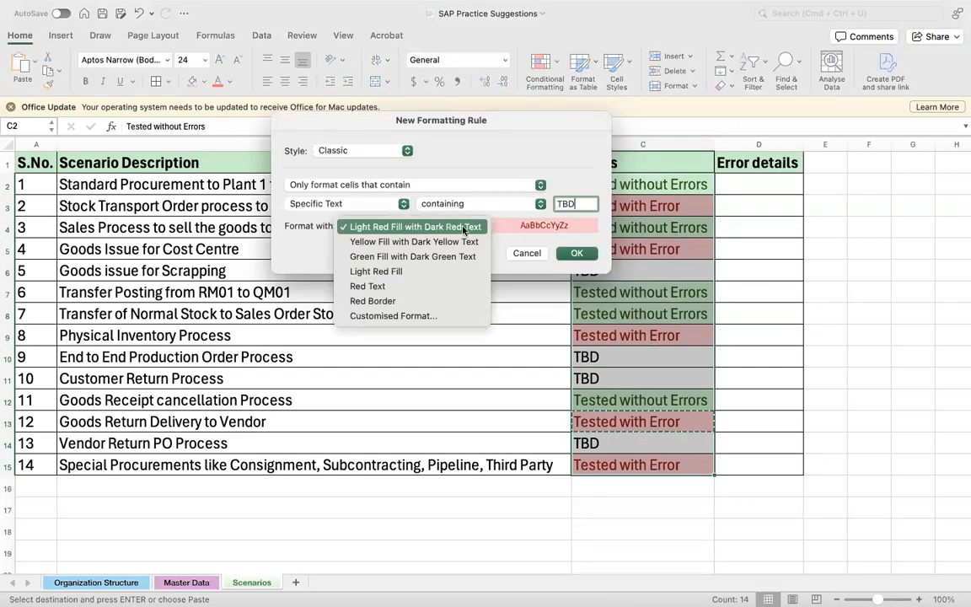
pyautogui.click(421, 242)
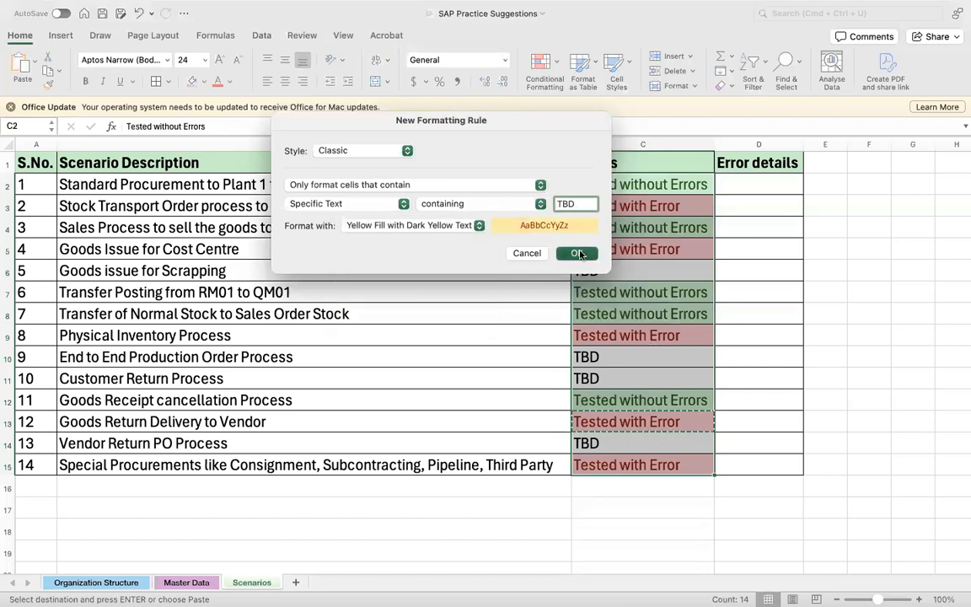
pyautogui.click(578, 254)
pyautogui.click(772, 275)
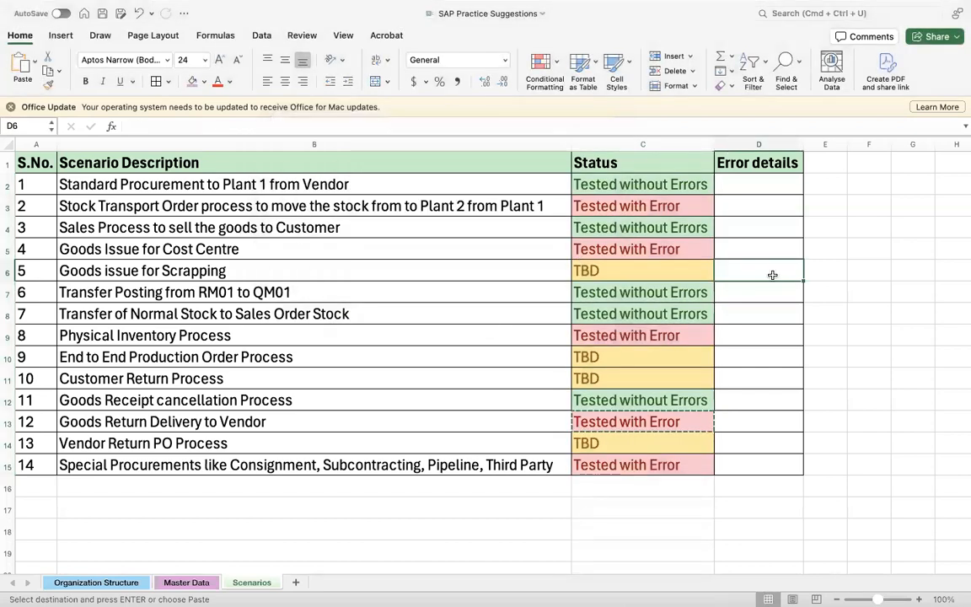
# Step: Change the fill of the header row A1:D1 to a light blue theme colour
pyautogui.moveTo(22, 160); pyautogui.dragTo(751, 166)
pyautogui.click(203, 82)
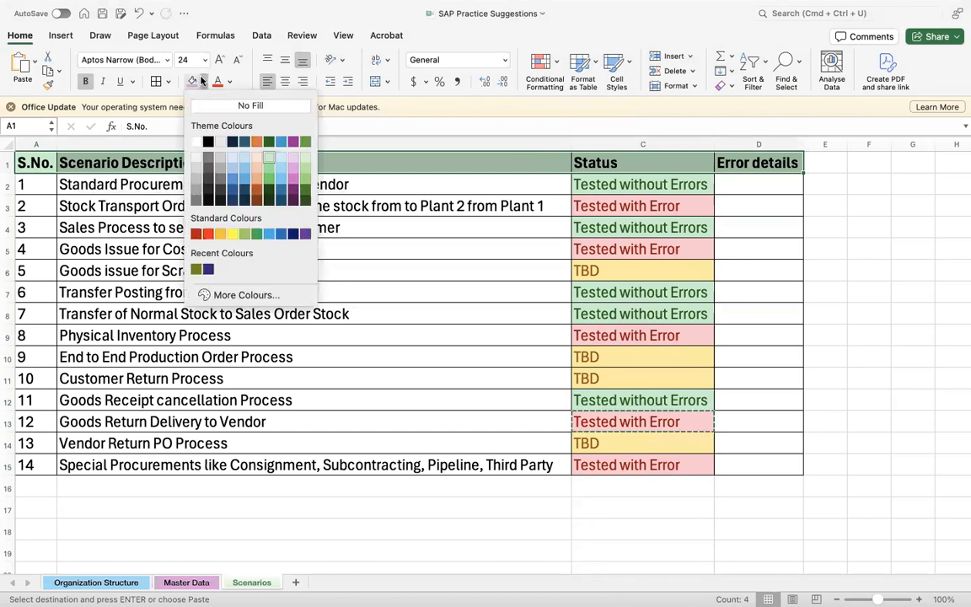
pyautogui.click(242, 161)
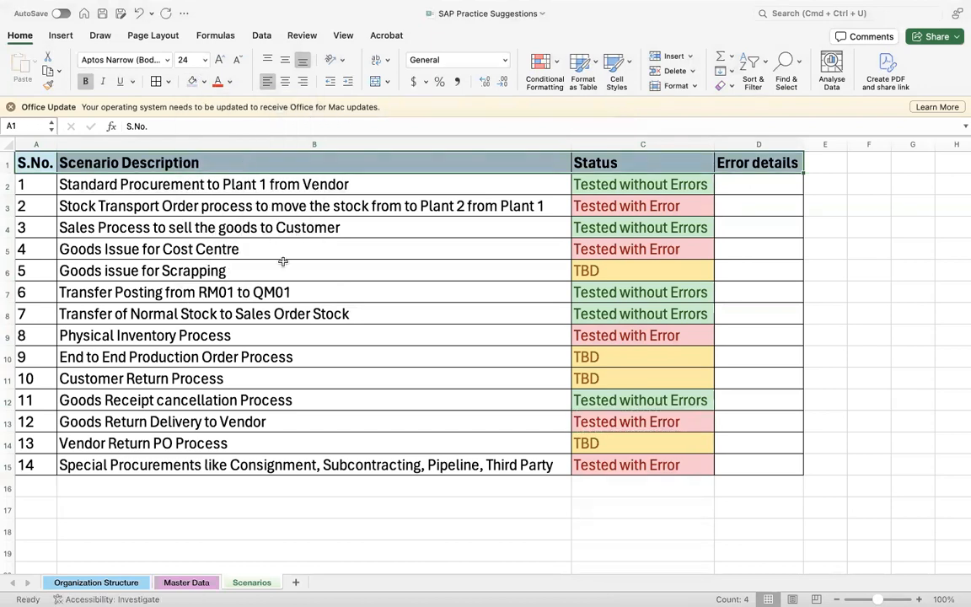
pyautogui.click(281, 264)
pyautogui.click(284, 289)
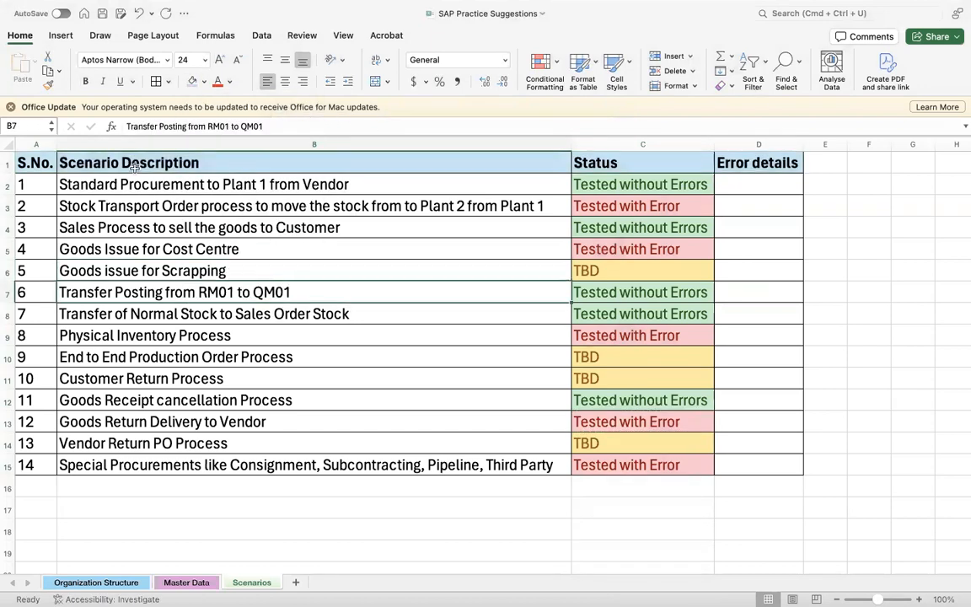
# Step: AutoFit the width of all columns on the Scenarios sheet to their contents
pyautogui.click(8, 144)
pyautogui.doubleClick(56, 144)
pyautogui.click(362, 292)
# Step: Enter "GL error" in D5 as the error details for scenario 4, Goods Issue for Cost Centre
pyautogui.click(782, 205)
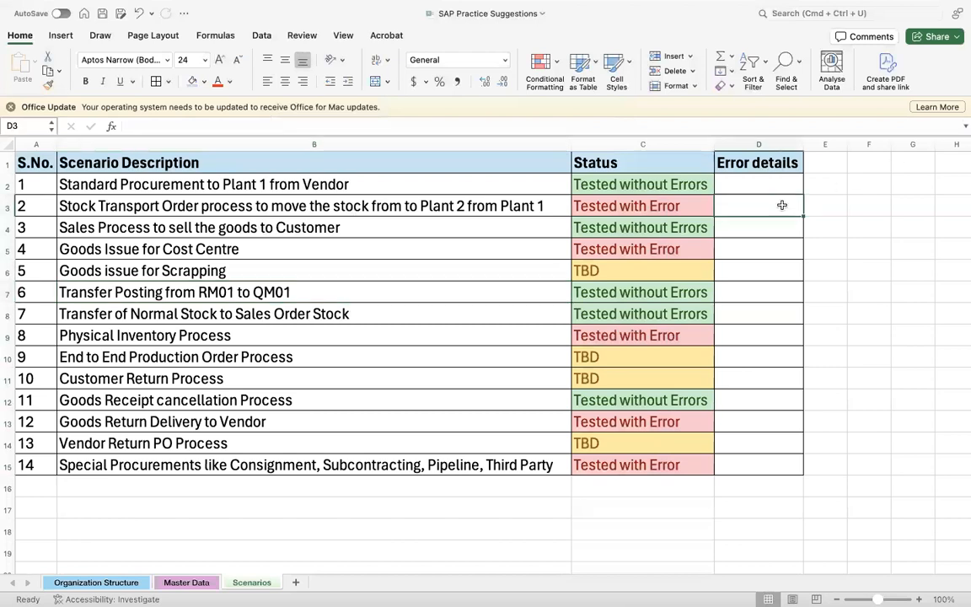
pyautogui.doubleClick(769, 244)
pyautogui.write('GL error')
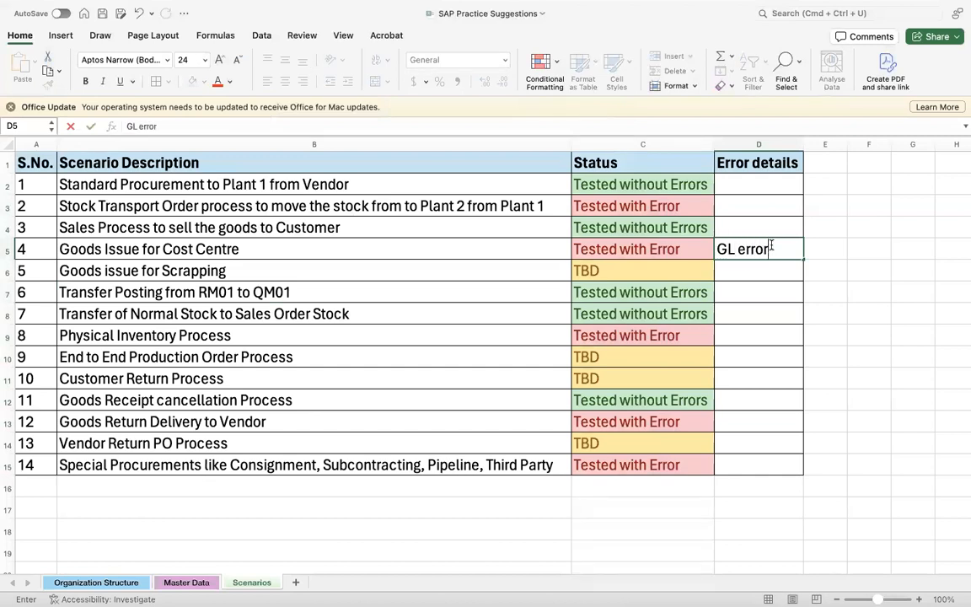
pyautogui.press('Tab')
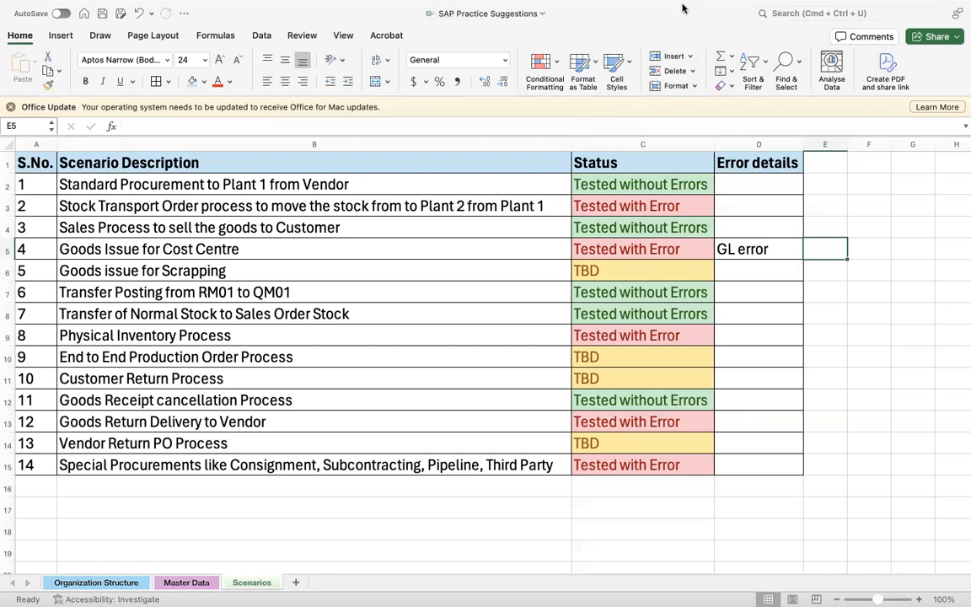
pyautogui.moveTo(690, 12)
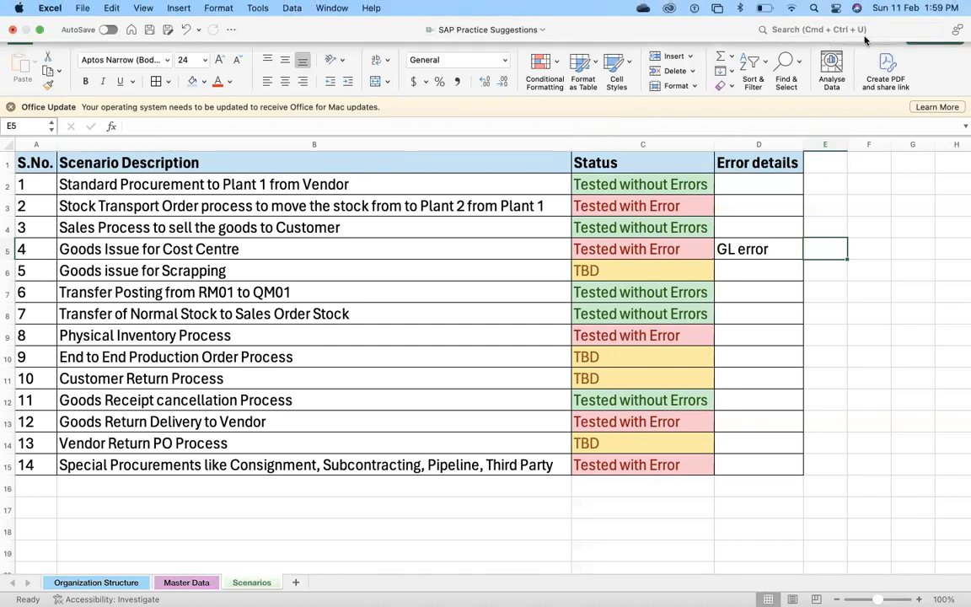